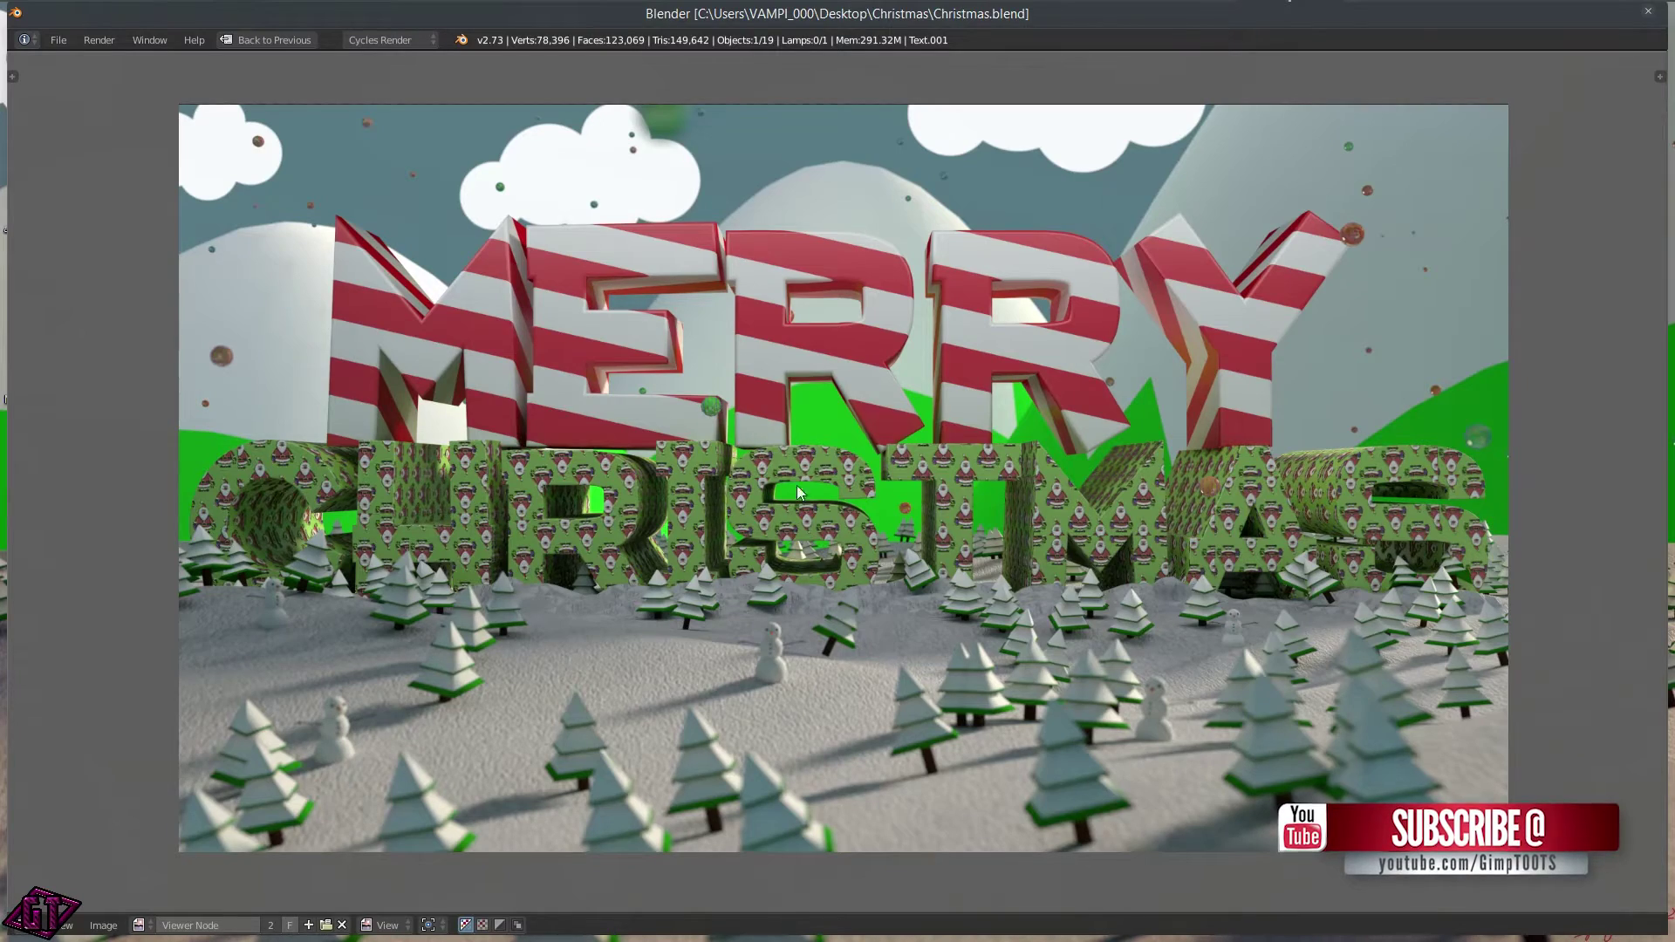
- Examine the finished Merry Christmas render up close and at full size, and return to the default layout
scroll(979, 563, up, 1)
scroll(979, 563, down, 1)
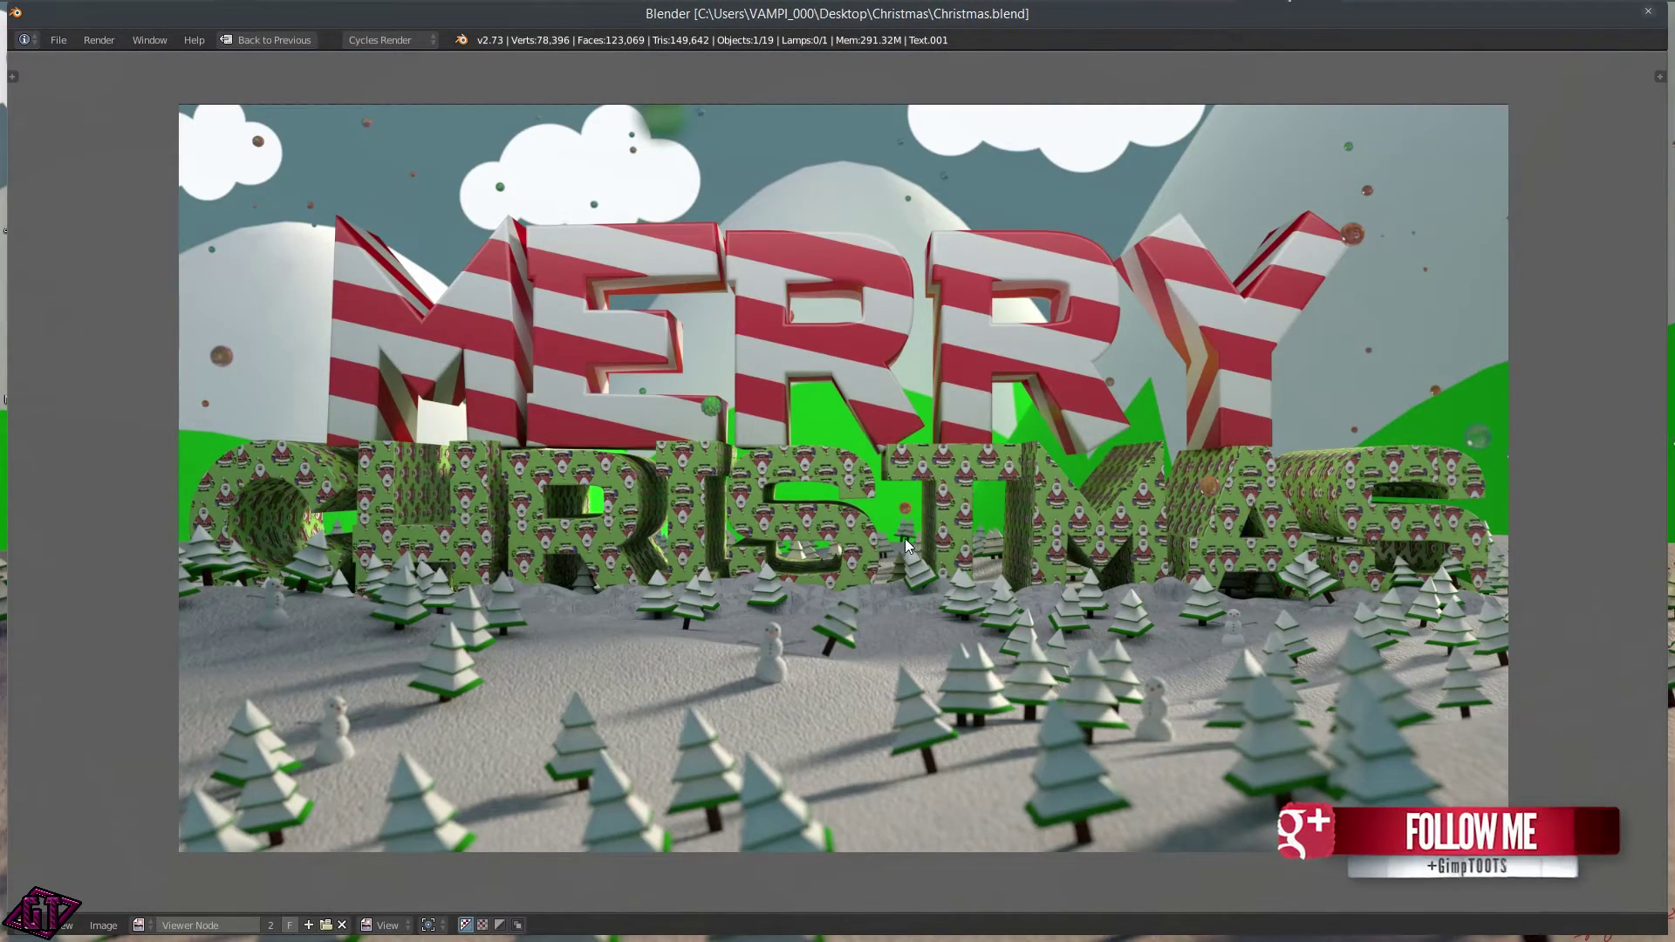
scroll(970, 579, up, 1)
scroll(956, 543, down, 1)
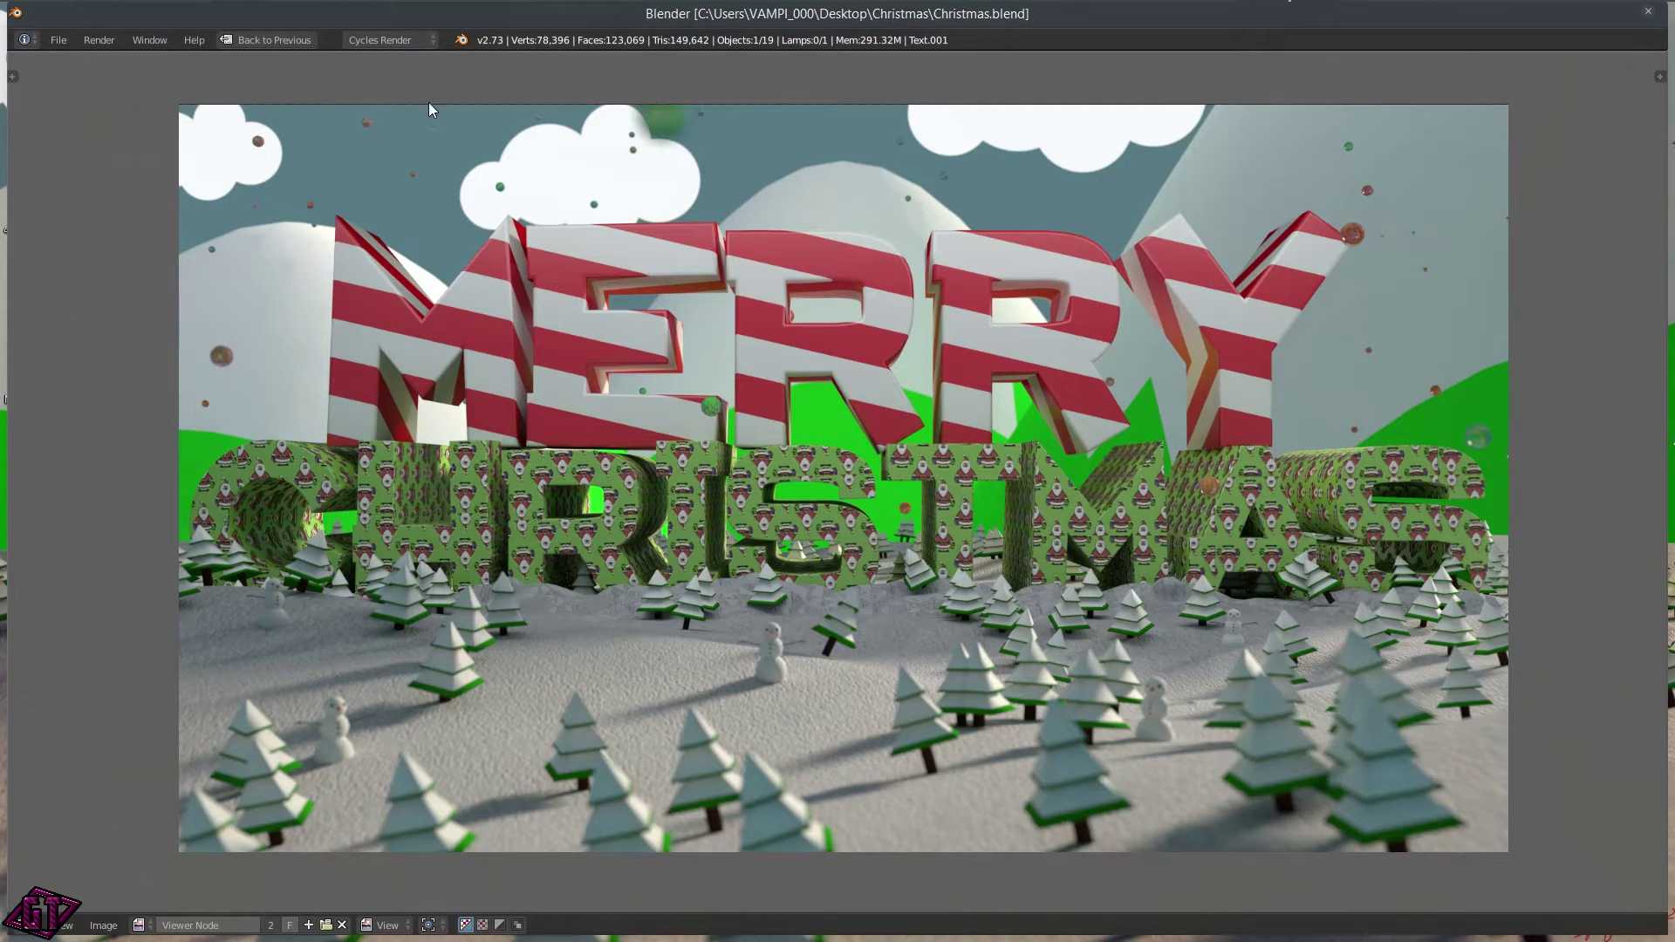
scroll(851, 379, up, 1)
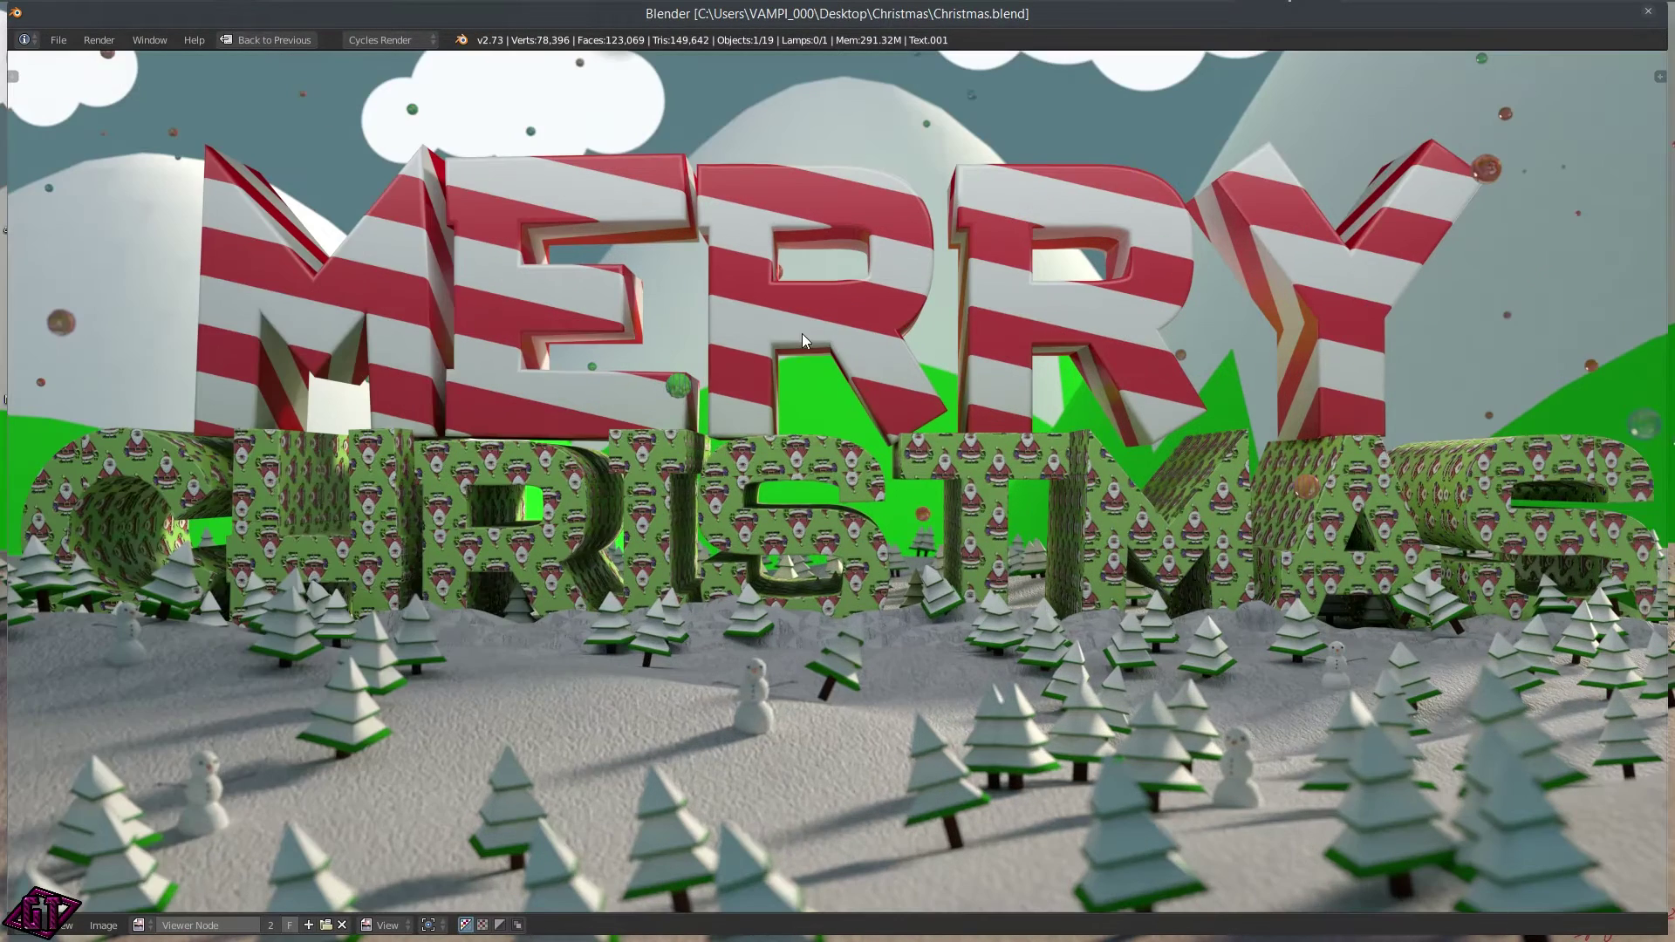
scroll(802, 349, down, 2)
scroll(837, 401, up, 1)
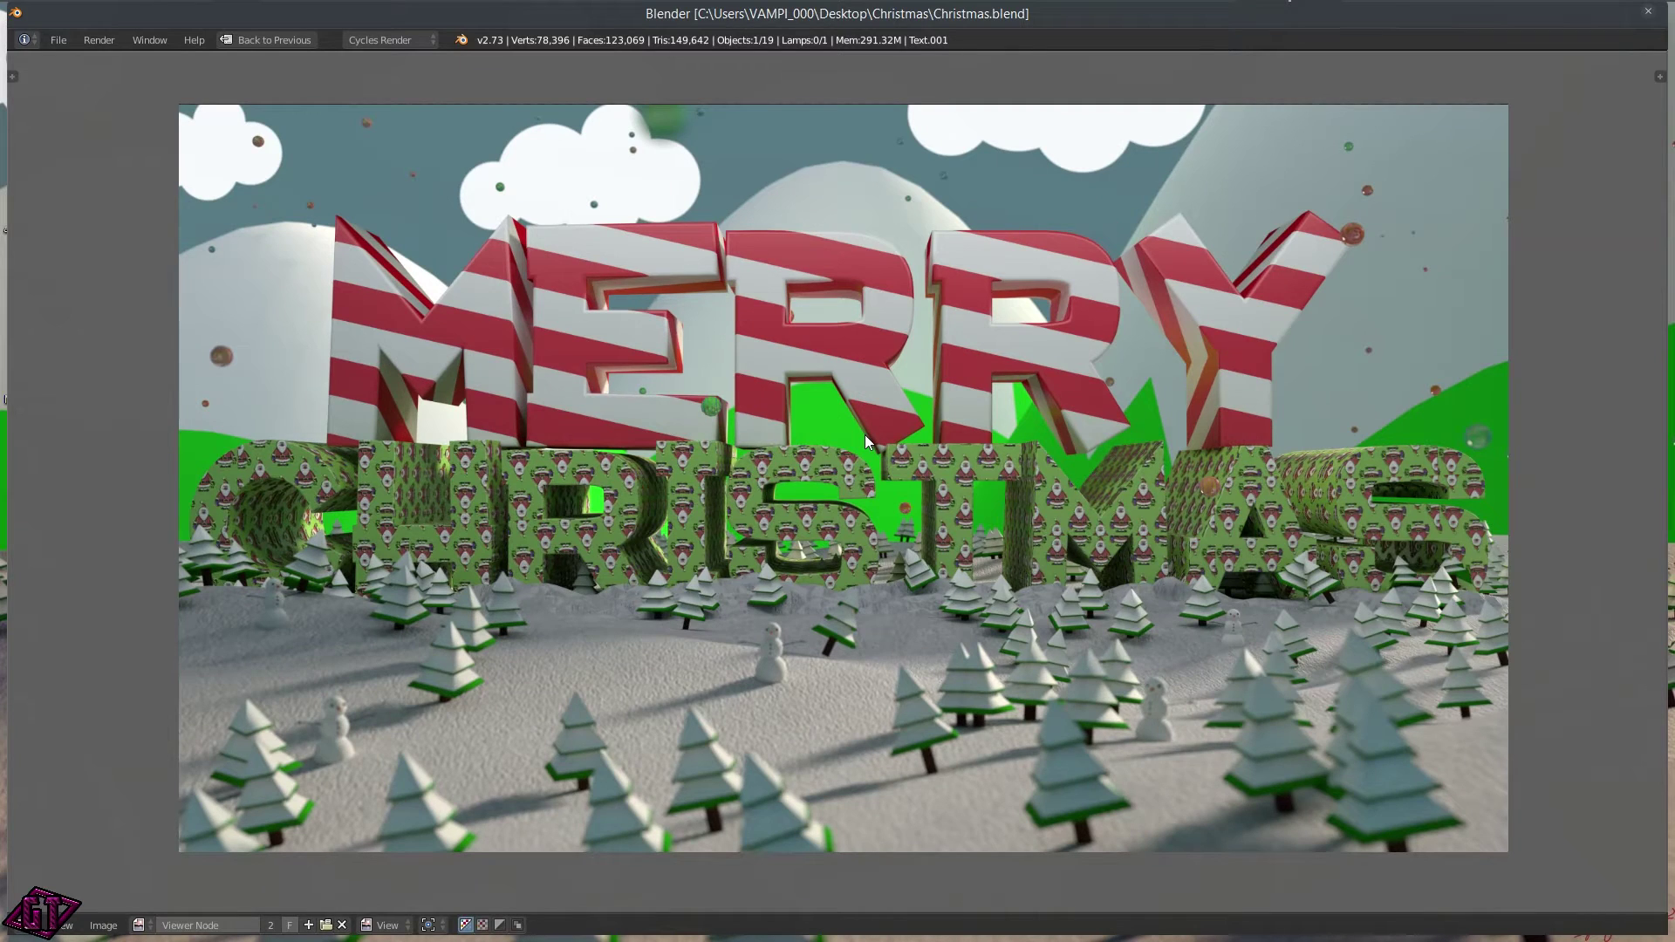
click(260, 36)
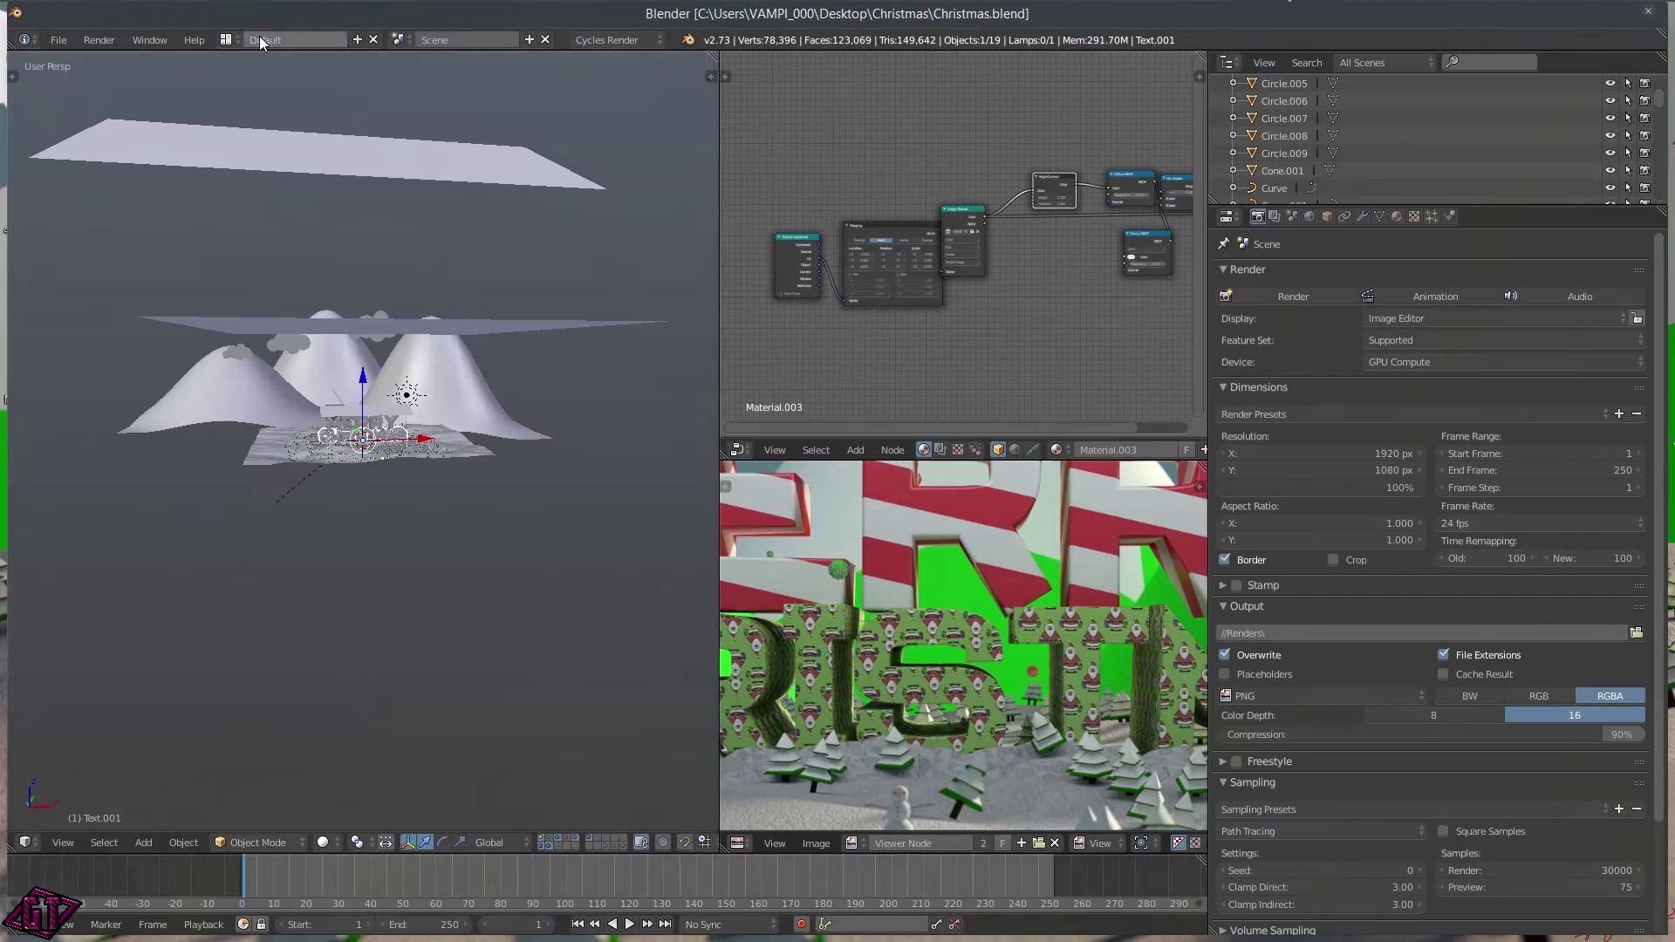
- Examine the finished scene's overhead light plane, mountains, text and trees, including the camera view and the whole render
middle_drag(343, 475, 504, 399)
scroll(367, 471, up, 3)
right_click(551, 367)
right_click(492, 109)
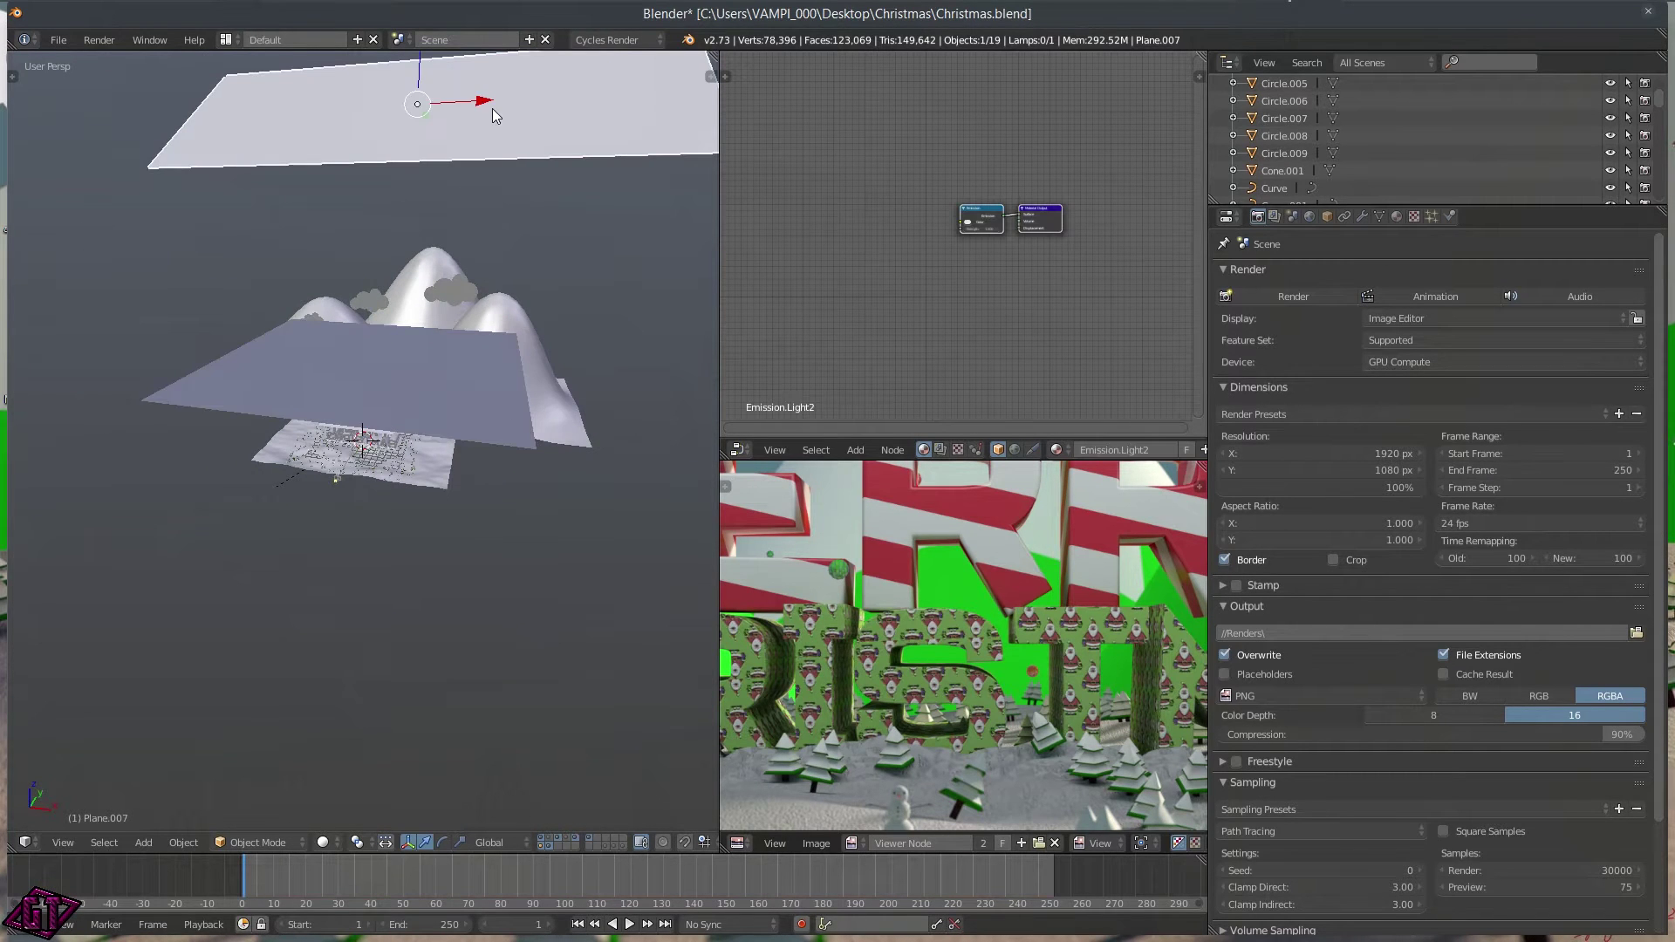
middle_drag(610, 292, 450, 474)
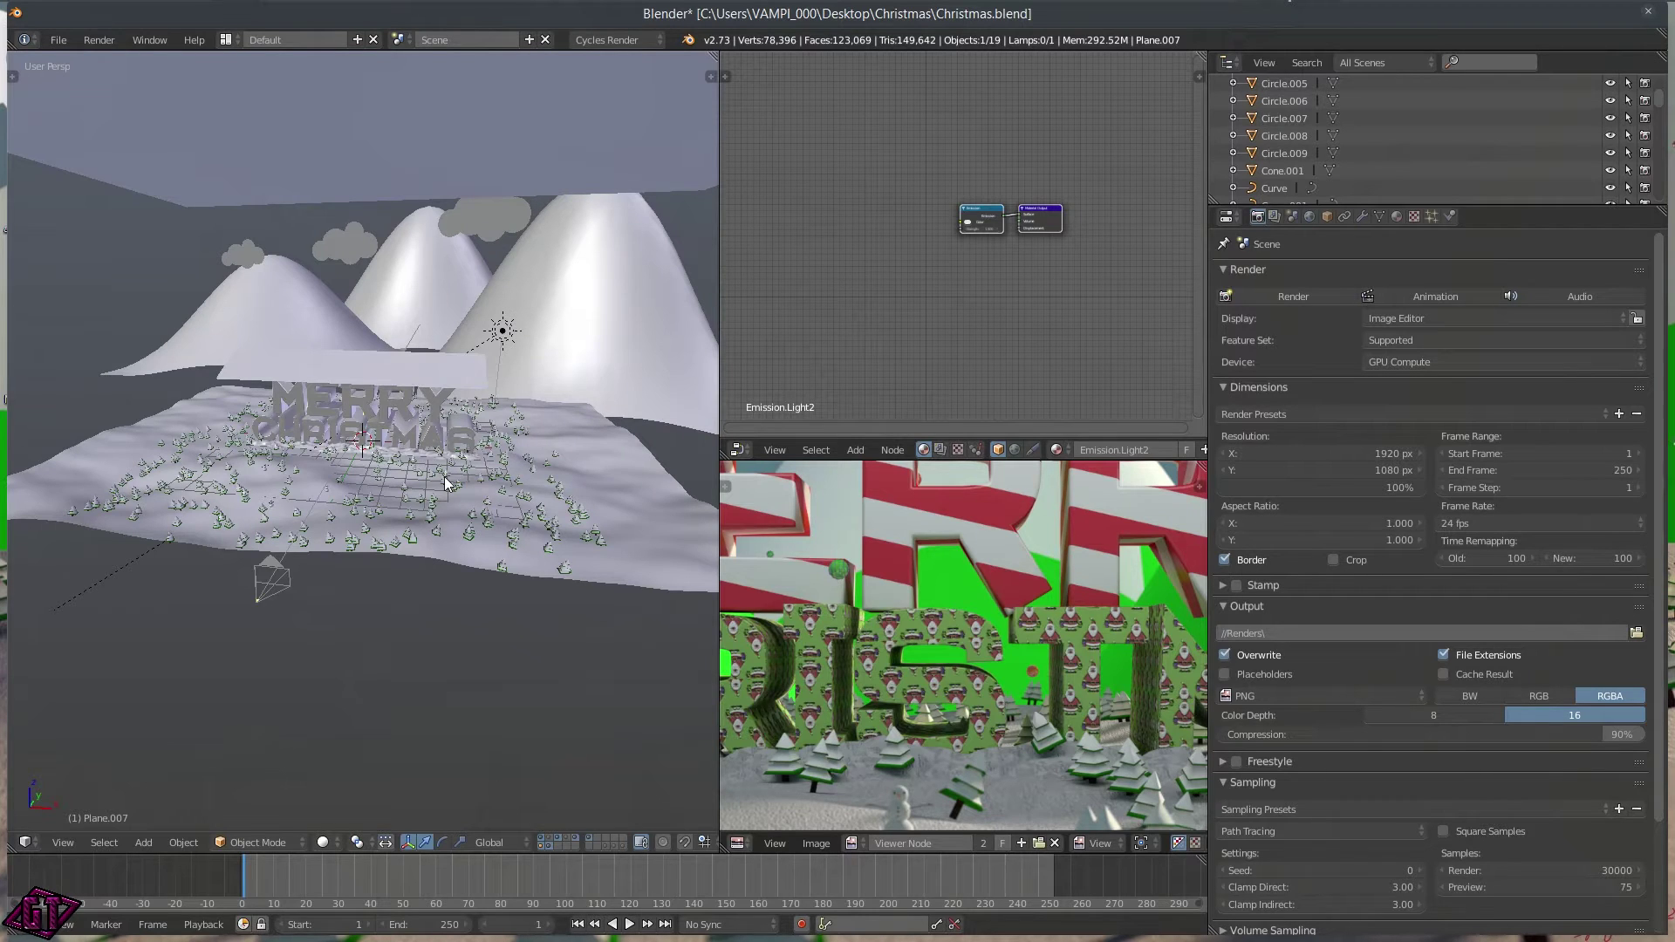
key(KP_0)
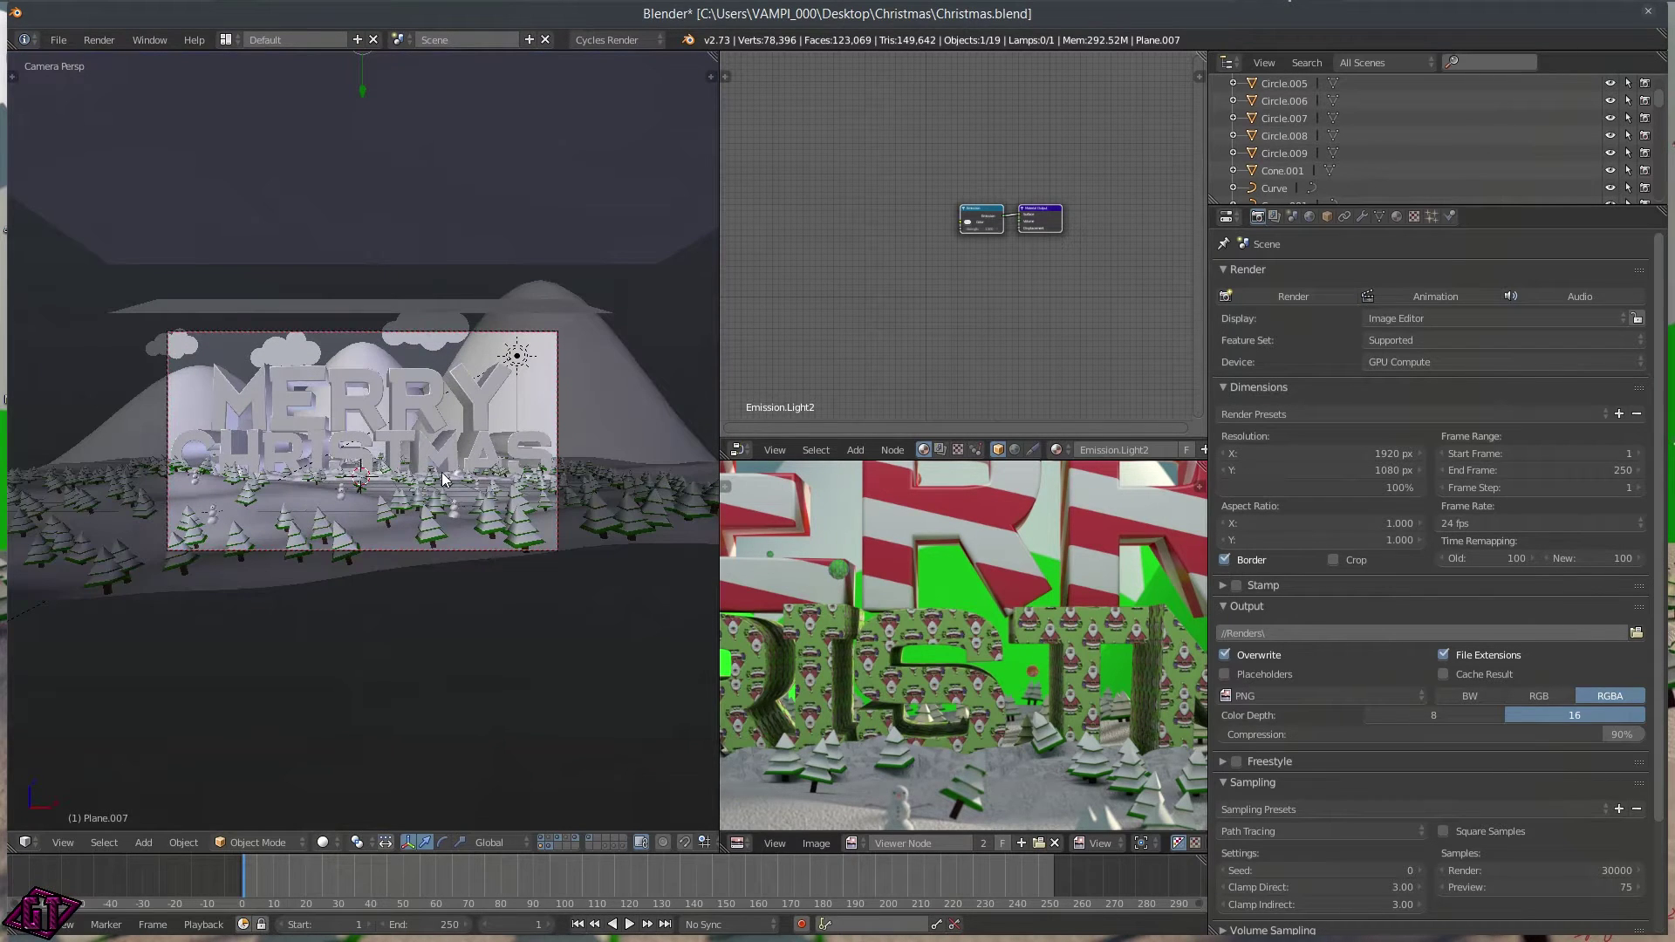
scroll(513, 593, up, 2)
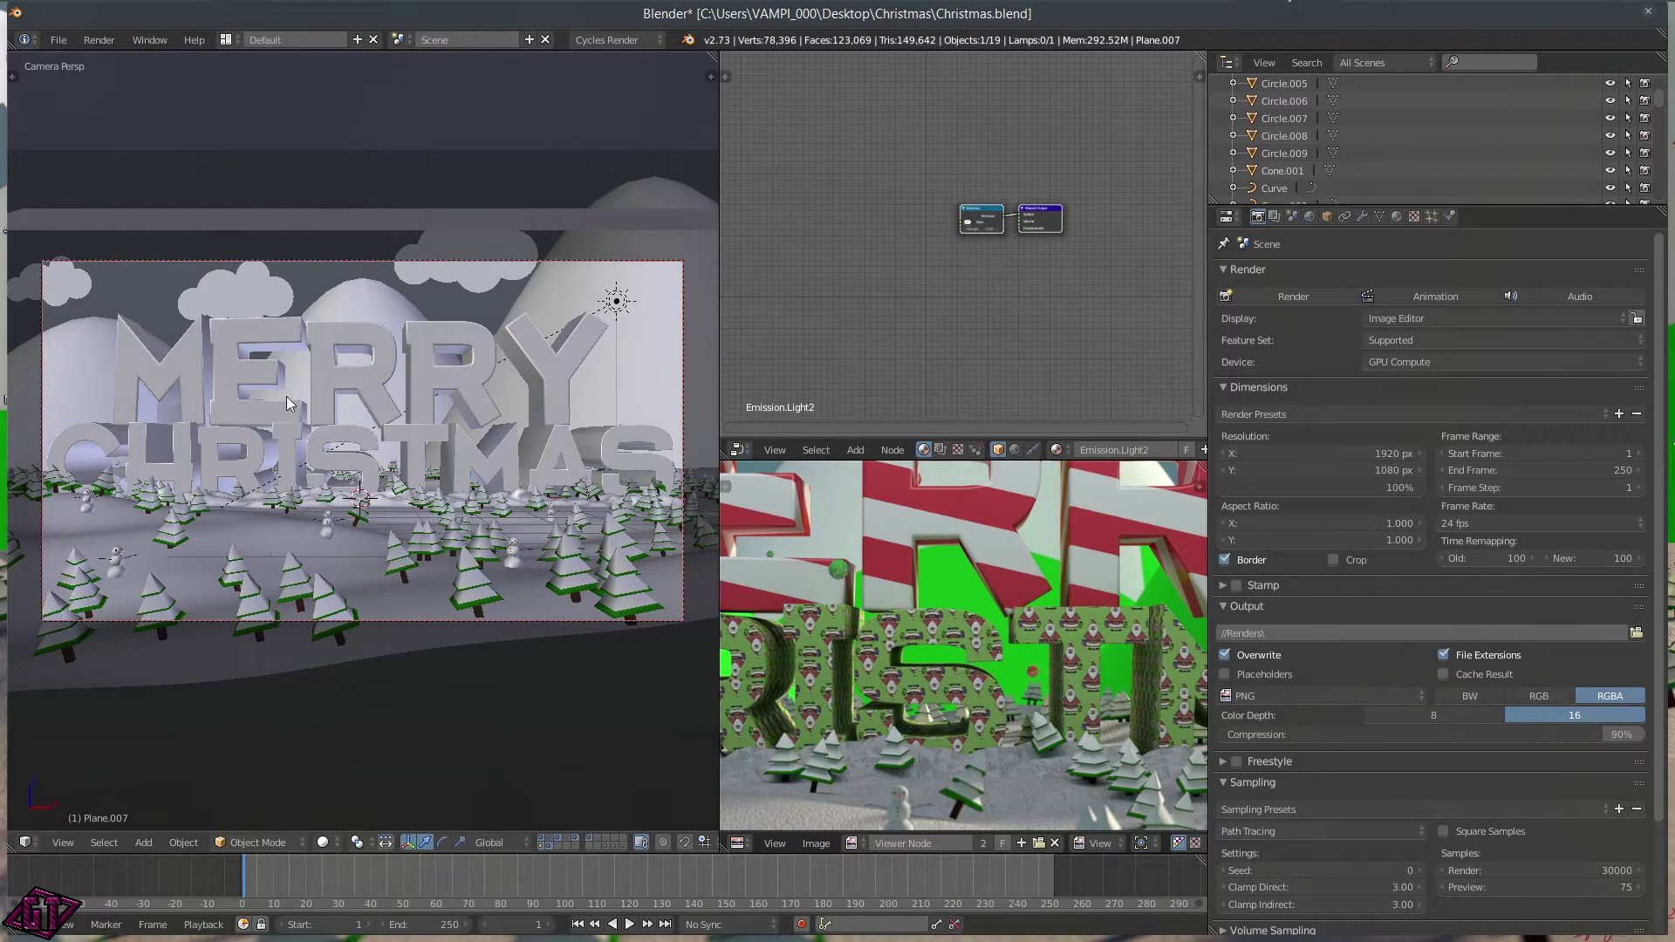
scroll(877, 555, down, 5)
mouse_move(885, 589)
middle_down()
mouse_move(912, 578)
mouse_move(889, 568)
middle_up()
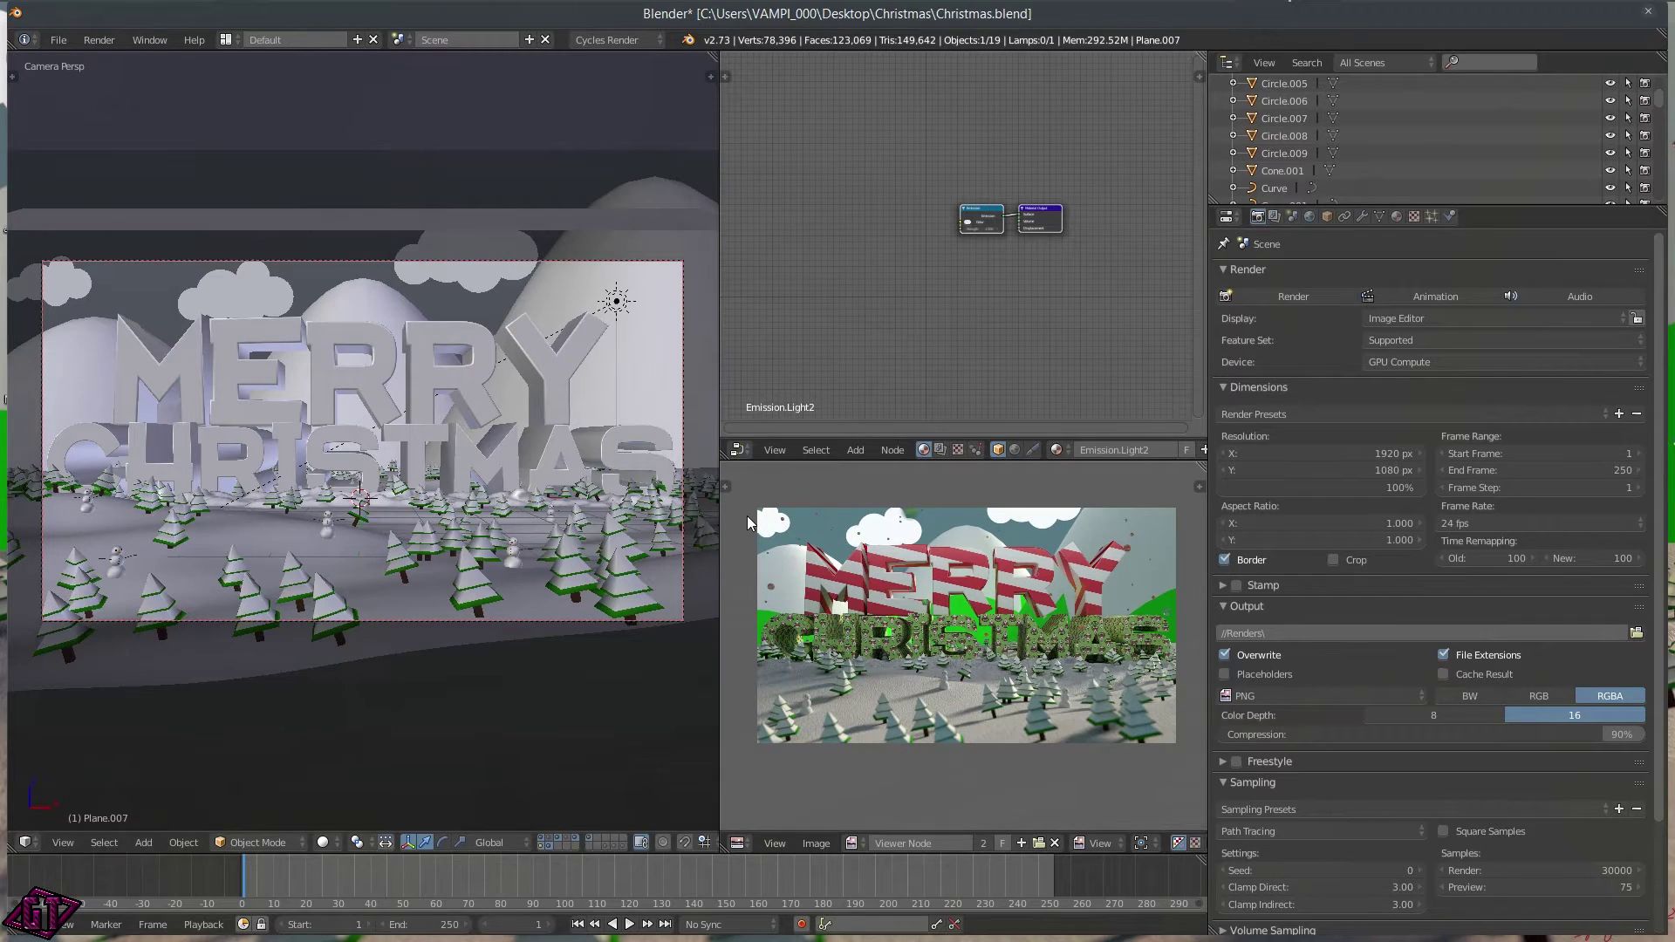
- Start a new file by reloading the start-up scene
click(57, 41)
click(59, 59)
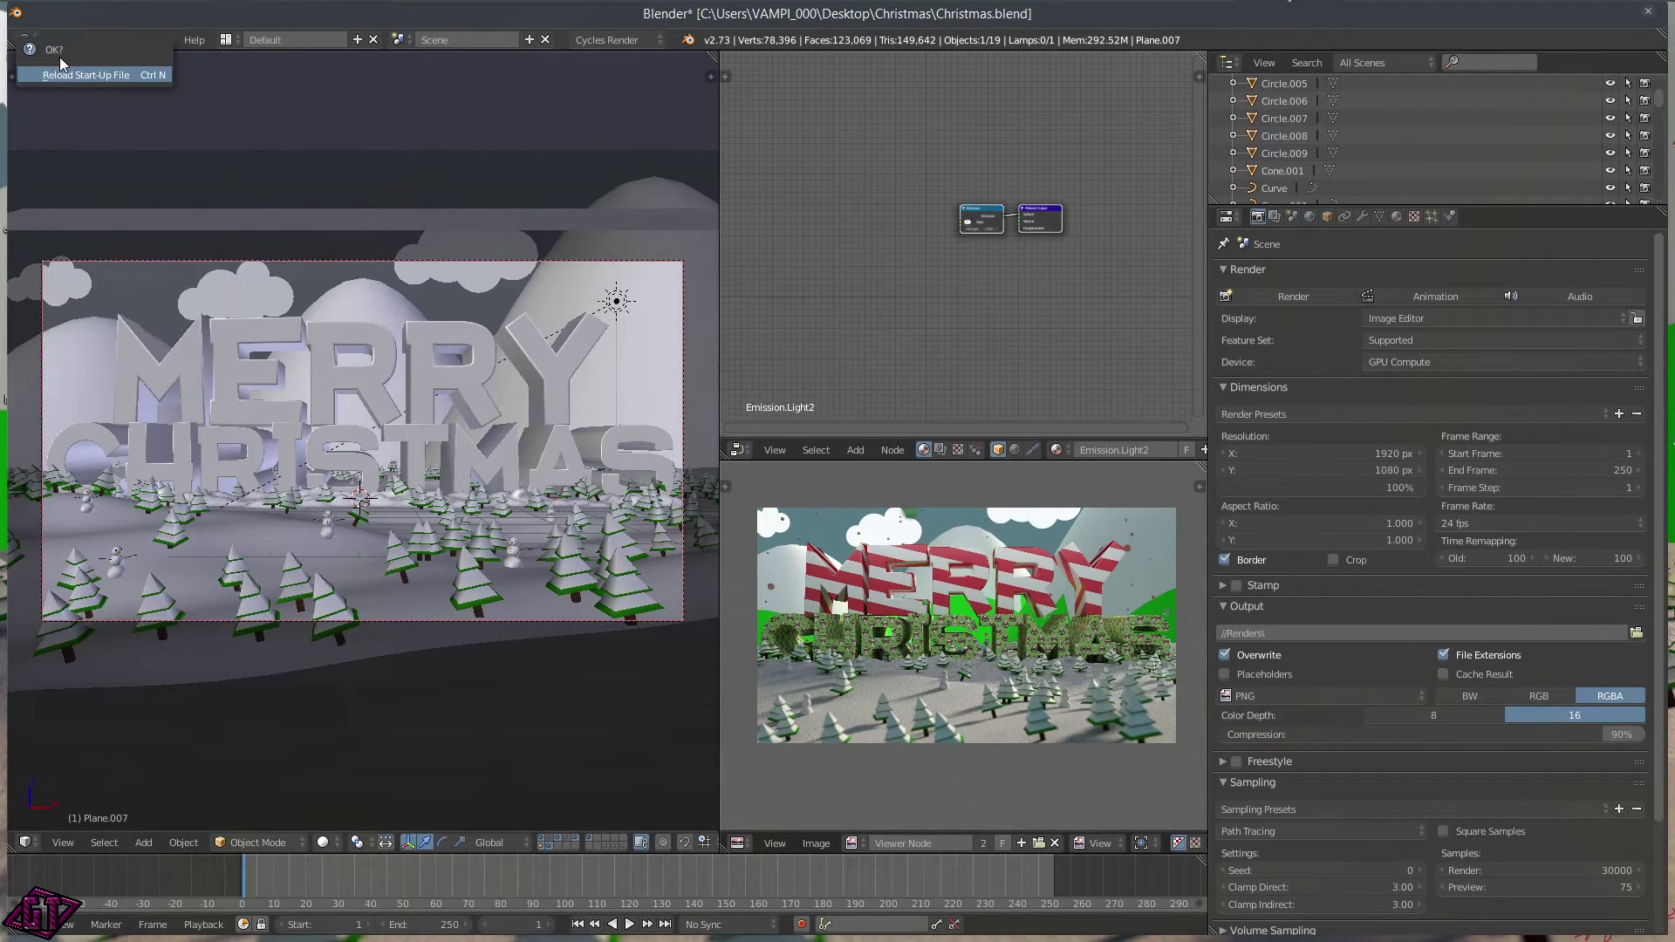
click(60, 75)
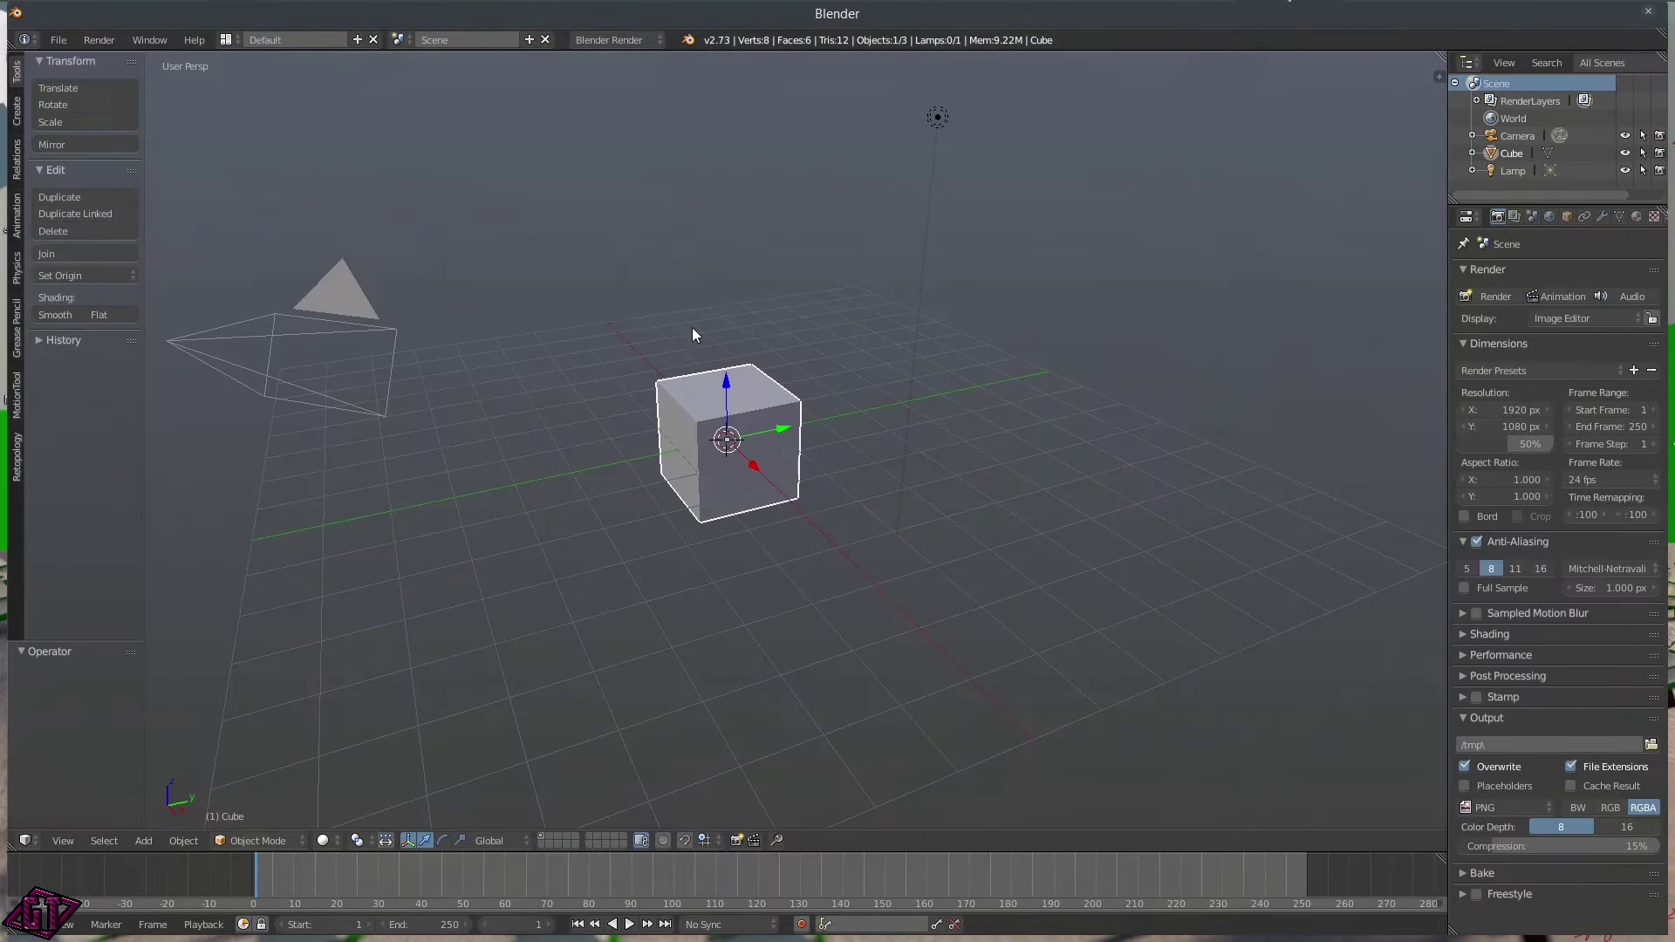
middle_drag(1012, 506, 794, 459)
scroll(724, 457, down, 3)
middle_drag(652, 455, 774, 479)
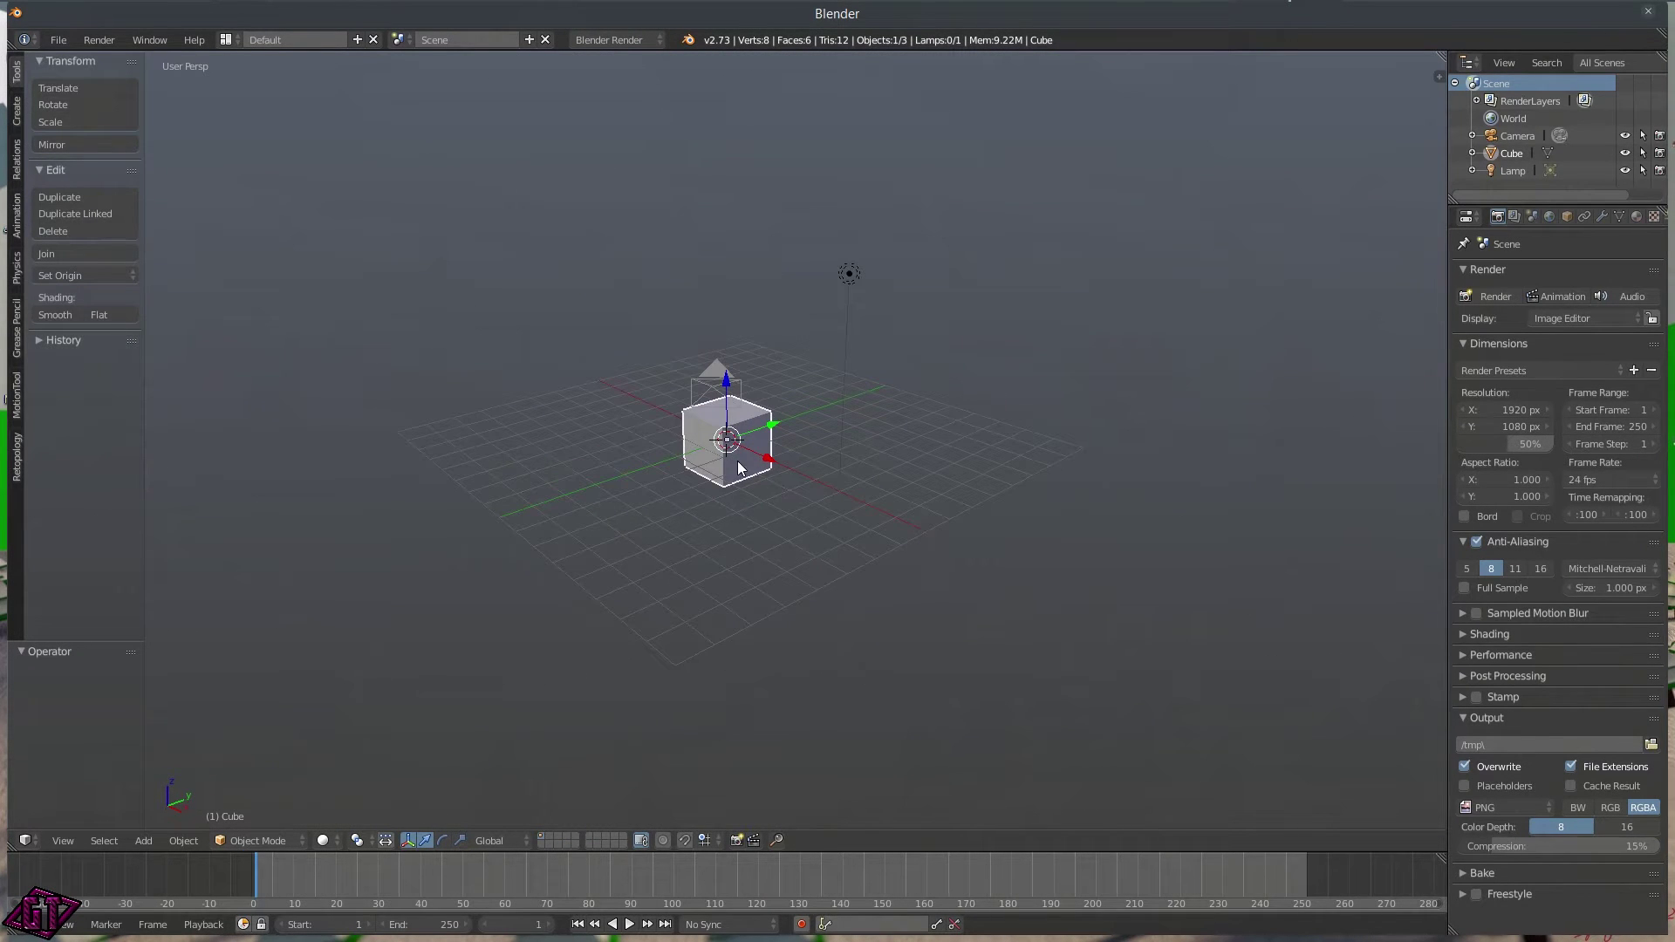
- Start the Screencast Keys display with text size 42, mouse size 52 and X position 13
key(n)
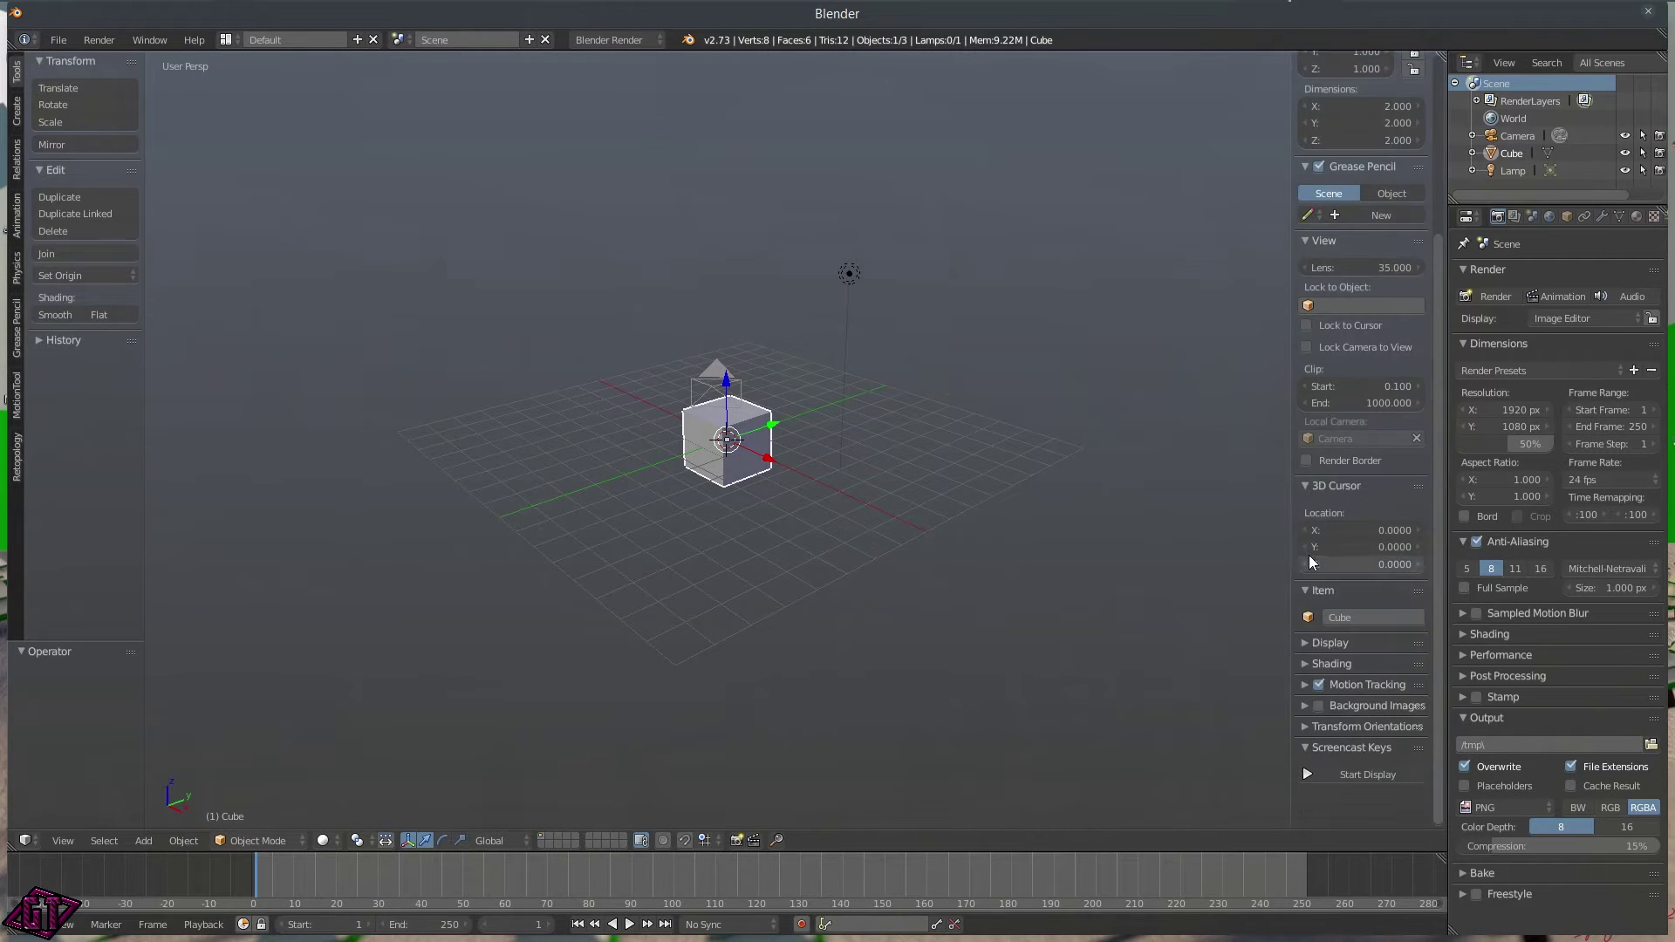
click(1352, 773)
scroll(1397, 755, down, 4)
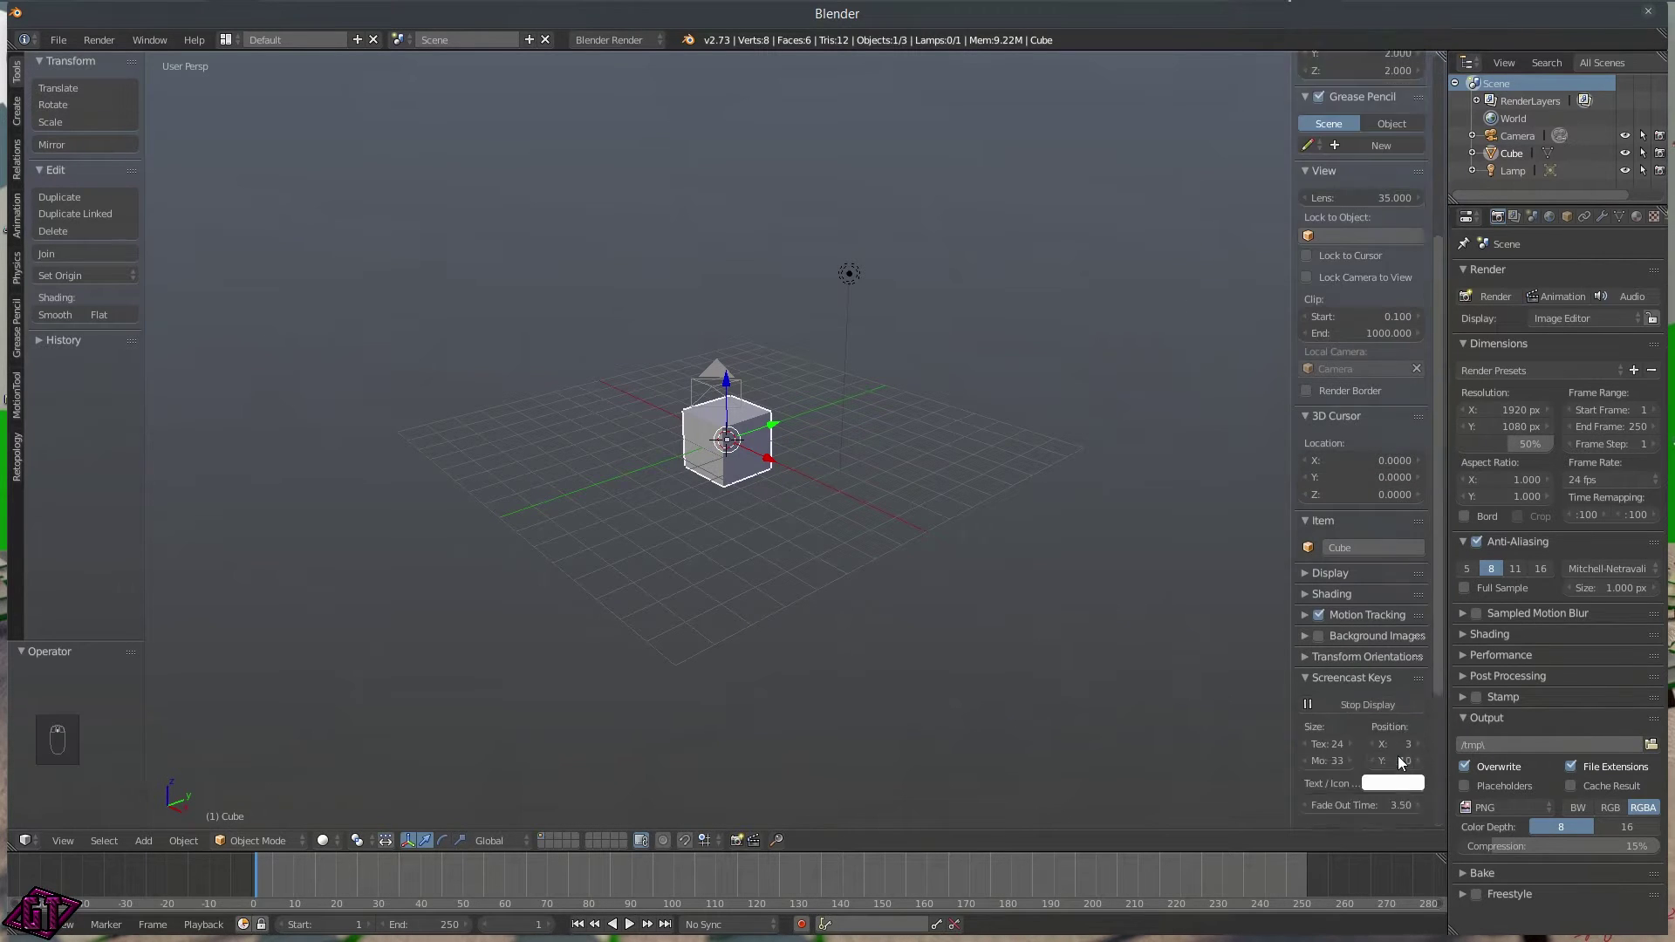
click(1333, 675)
text(42)
key(Return)
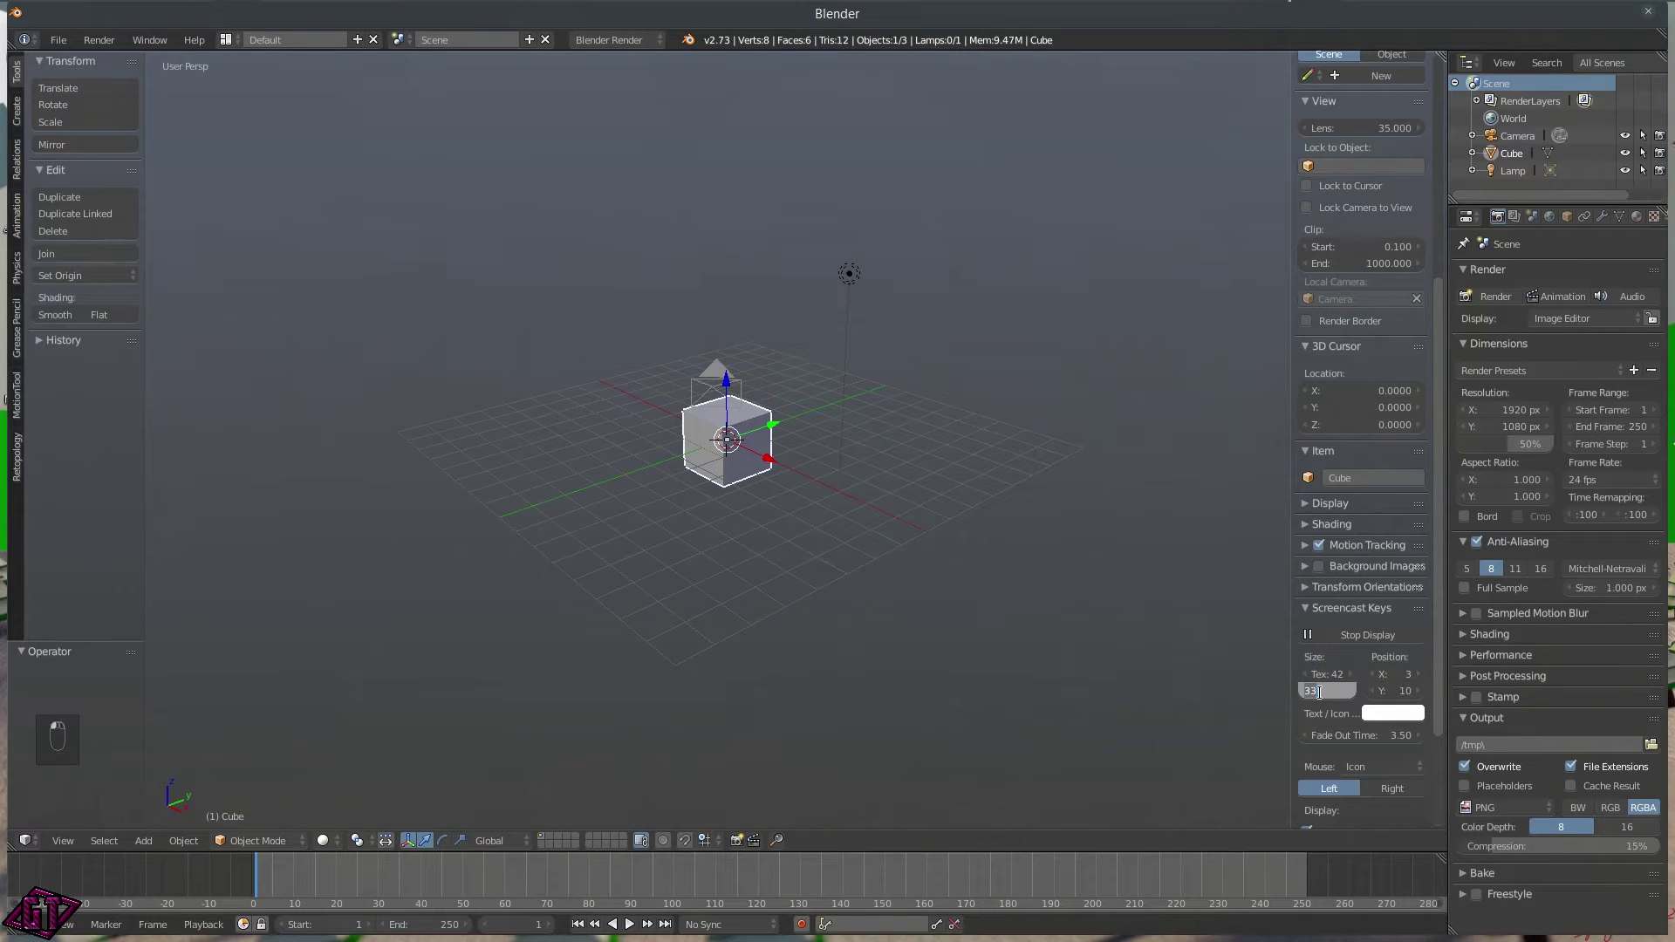
text(52)
key(Return)
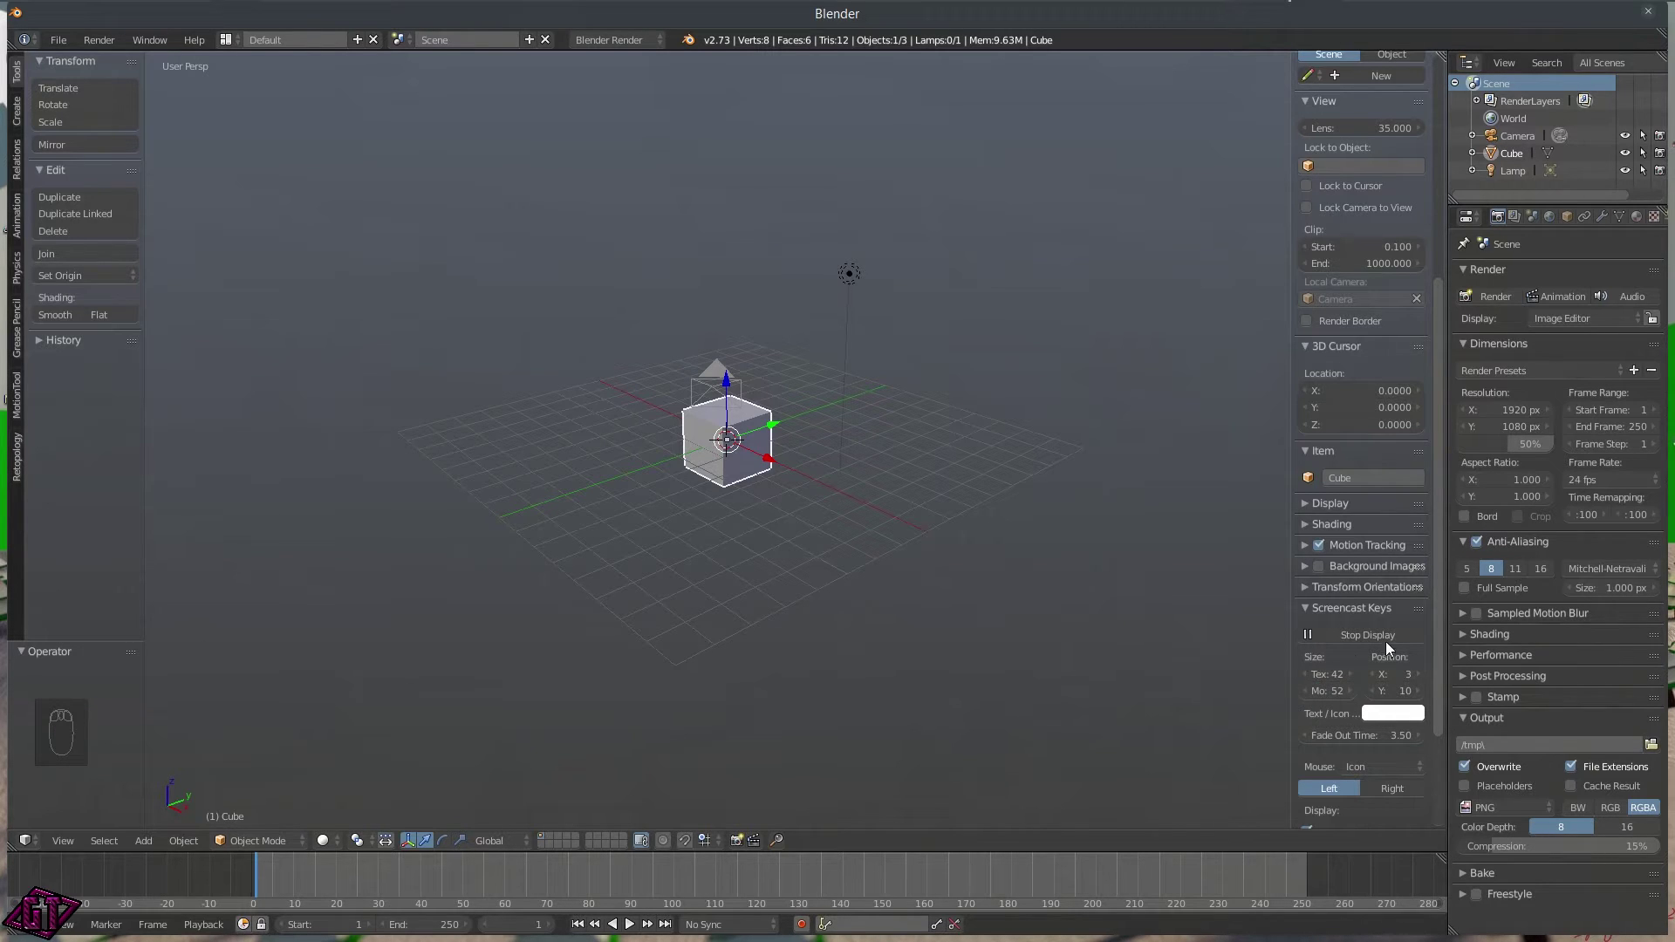
drag(1398, 669, 1426, 668)
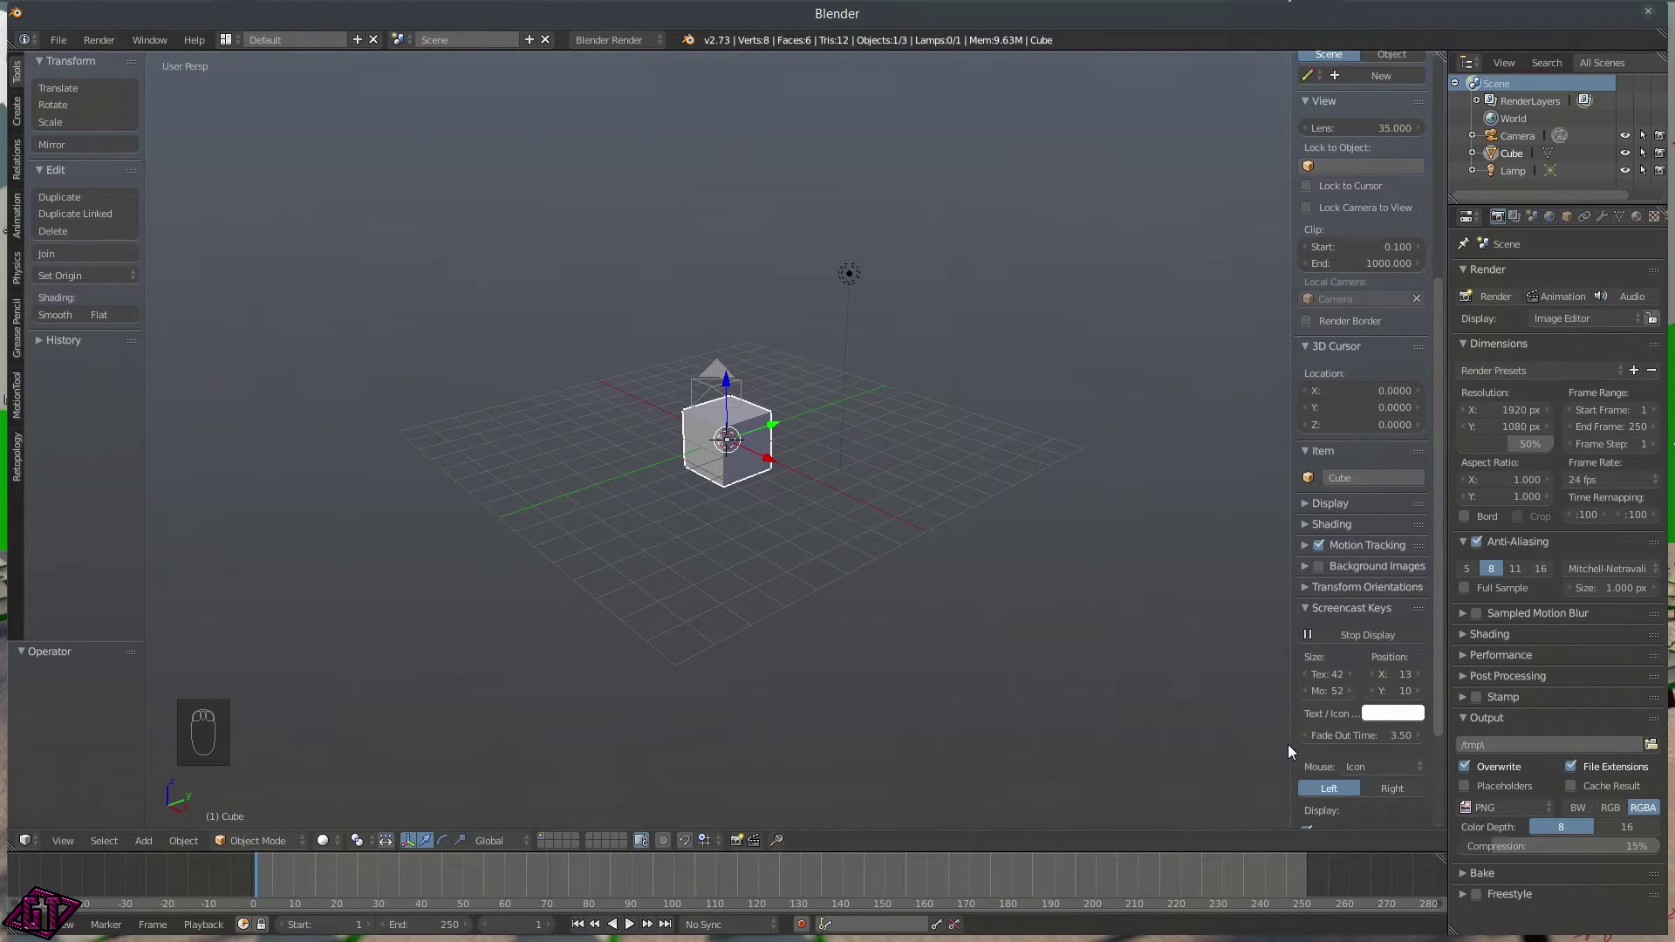
key(n)
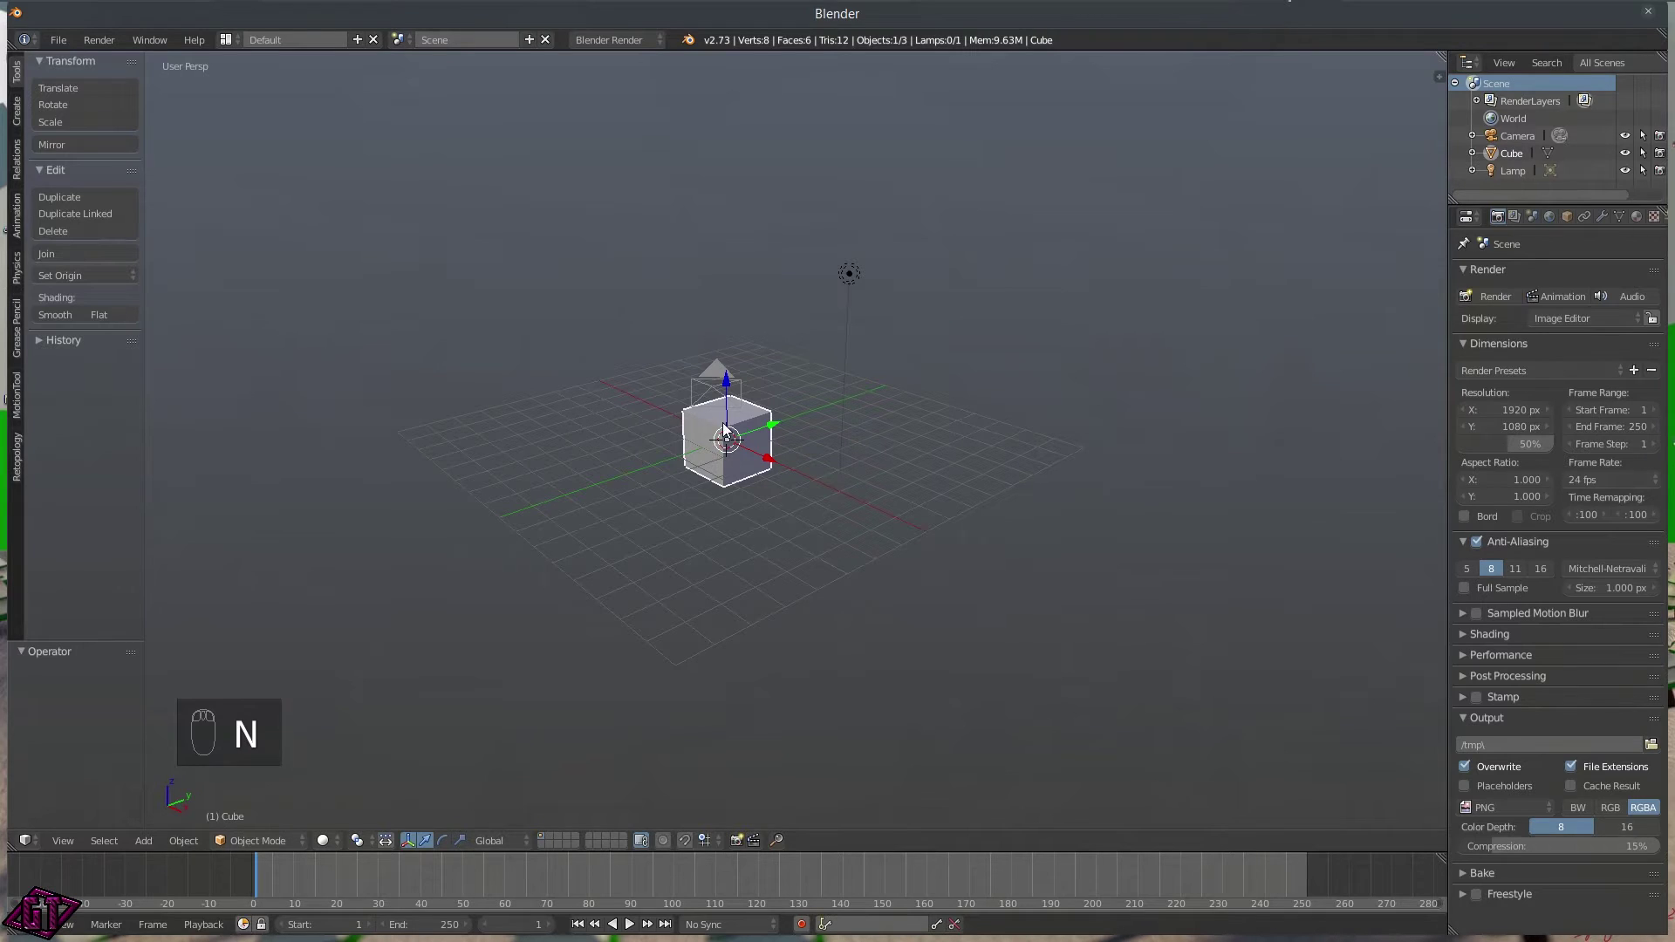
- Delete the default cube from the scene
middle_drag(726, 440, 723, 446)
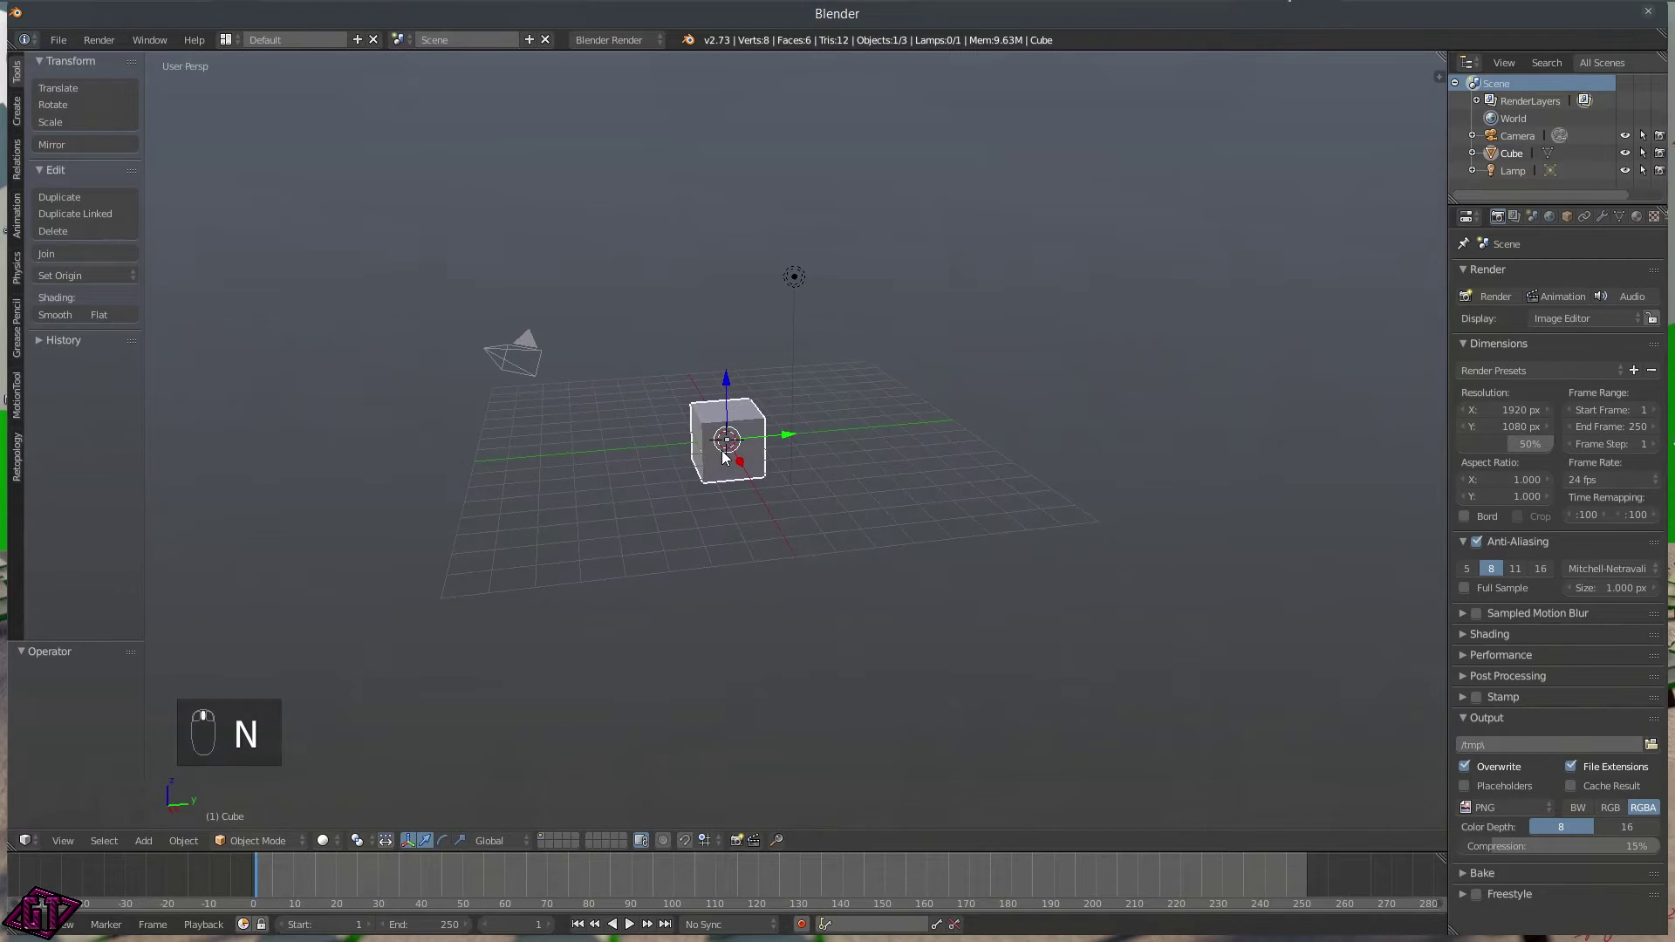
key(x)
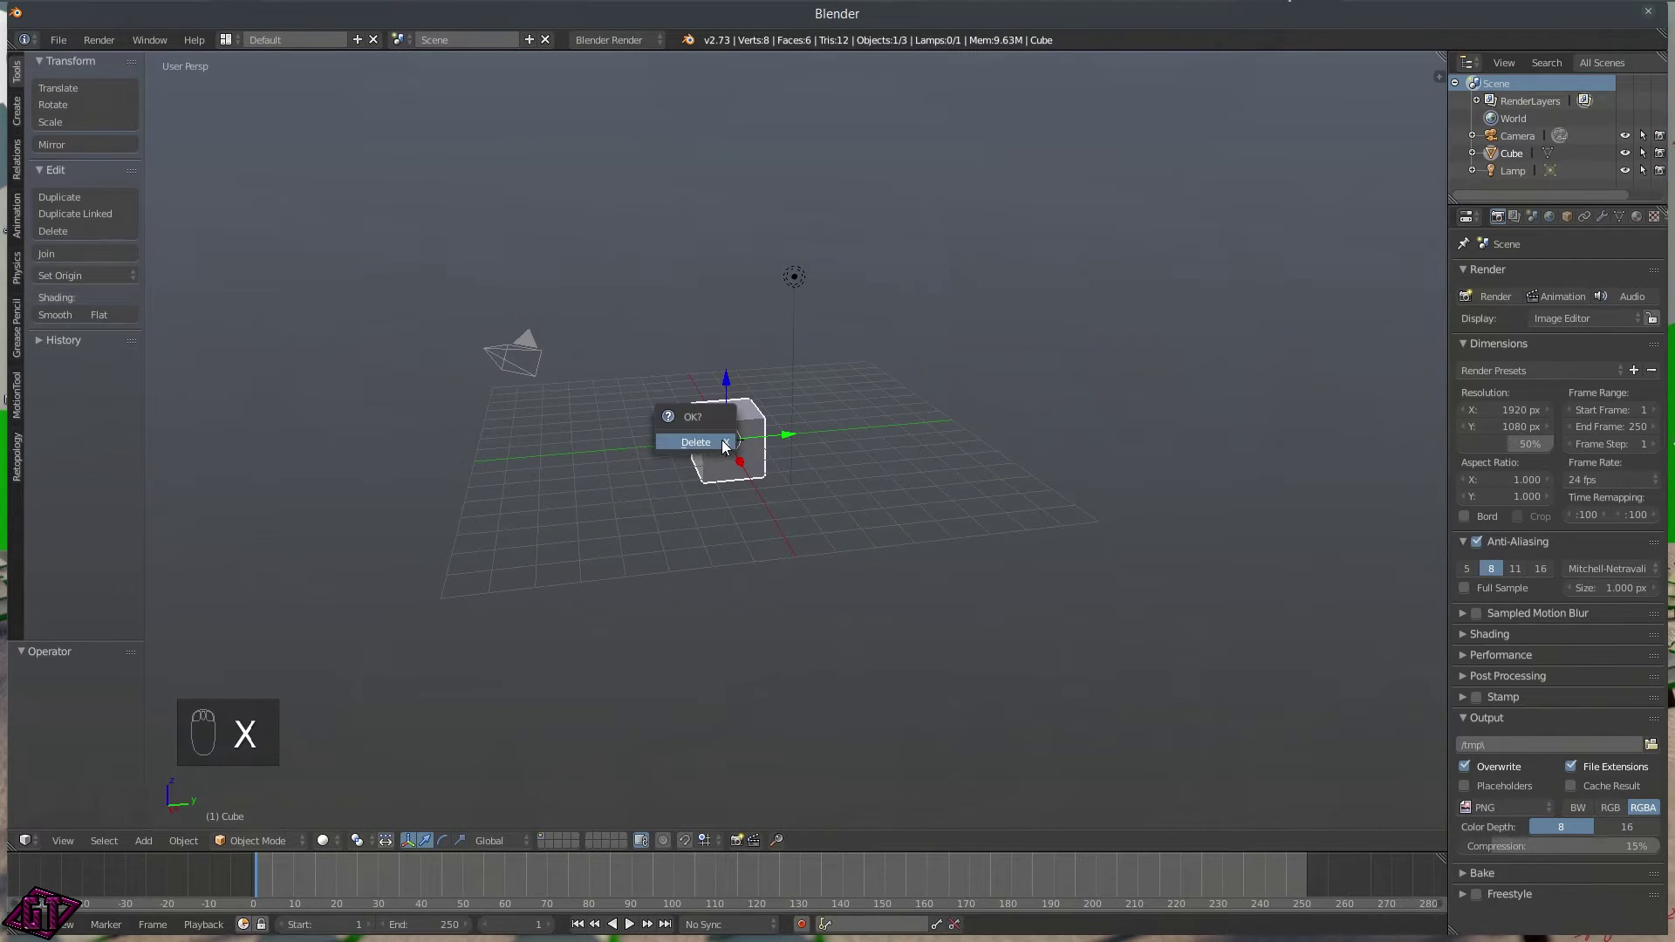
click(720, 441)
- Add a mesh plane with radius 1 at the scene's origin
mouse_move(750, 447)
middle_down()
mouse_move(689, 463)
mouse_move(845, 468)
mouse_move(751, 460)
mouse_move(789, 463)
mouse_move(764, 468)
middle_up()
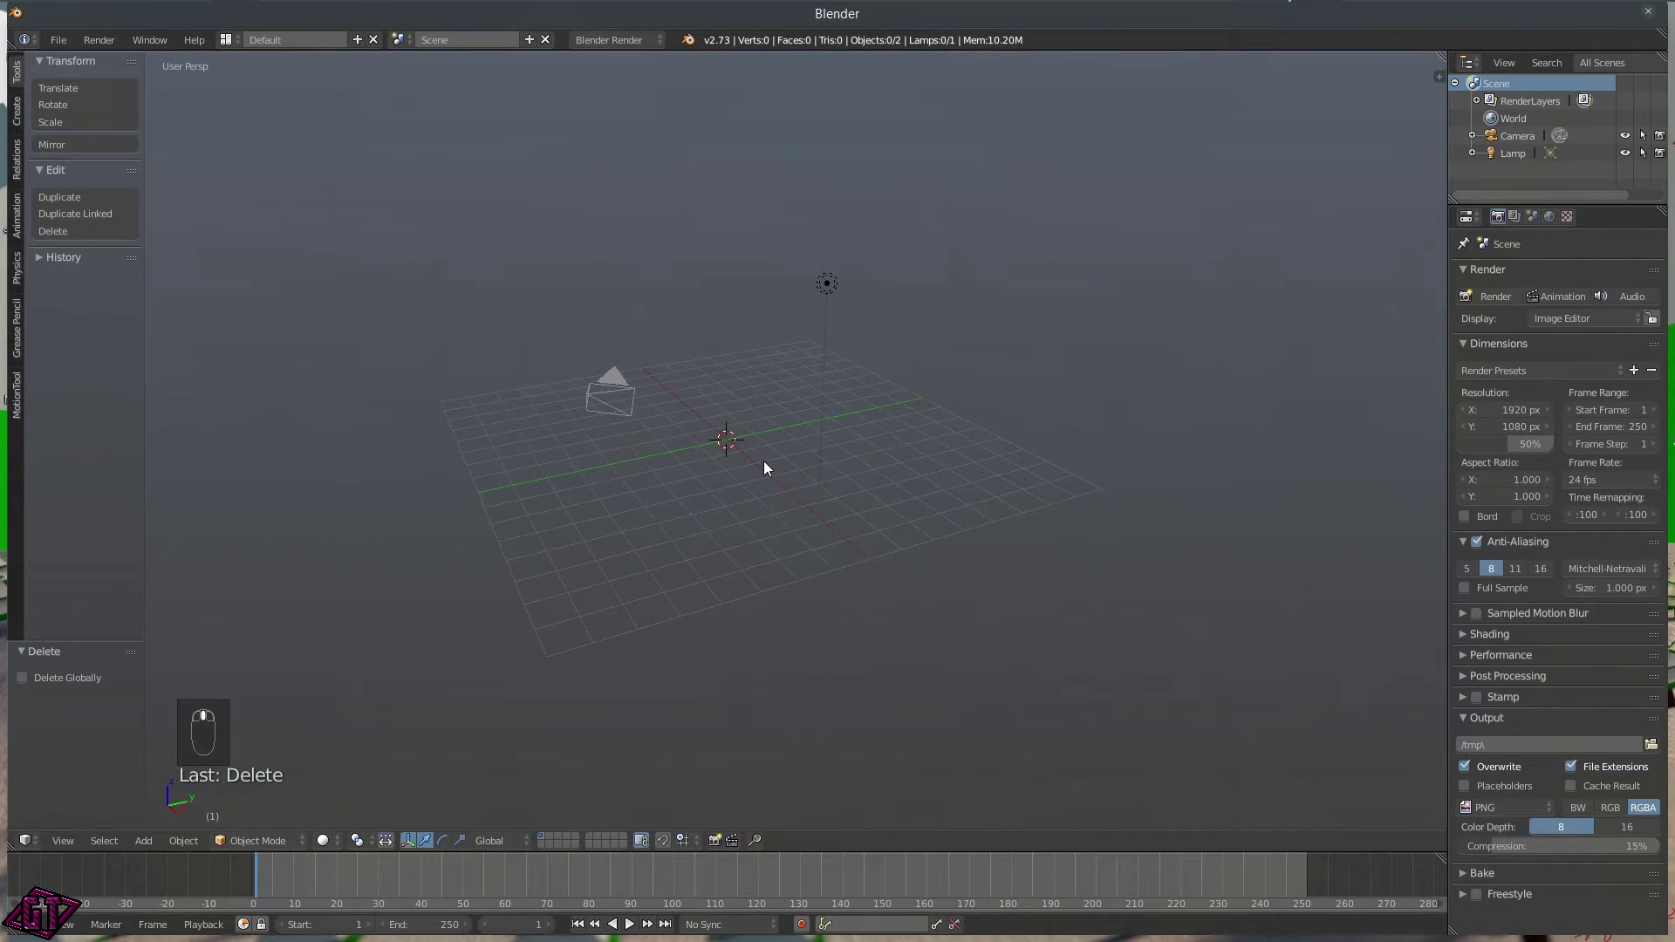
key(shift+a)
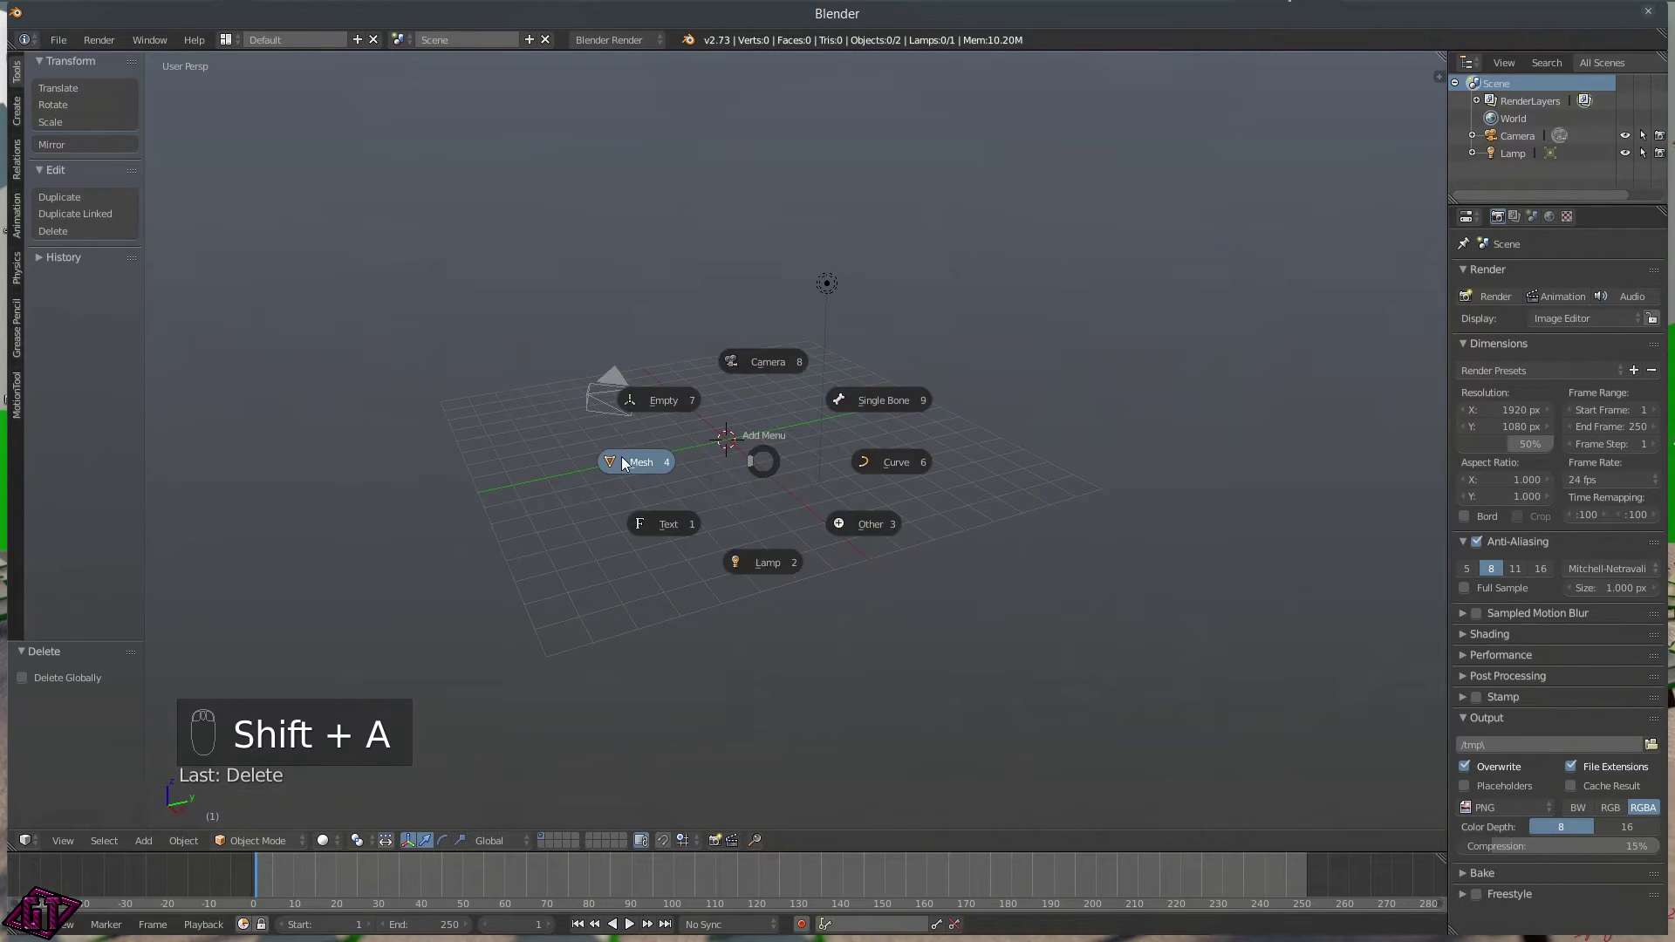
click(623, 460)
click(772, 459)
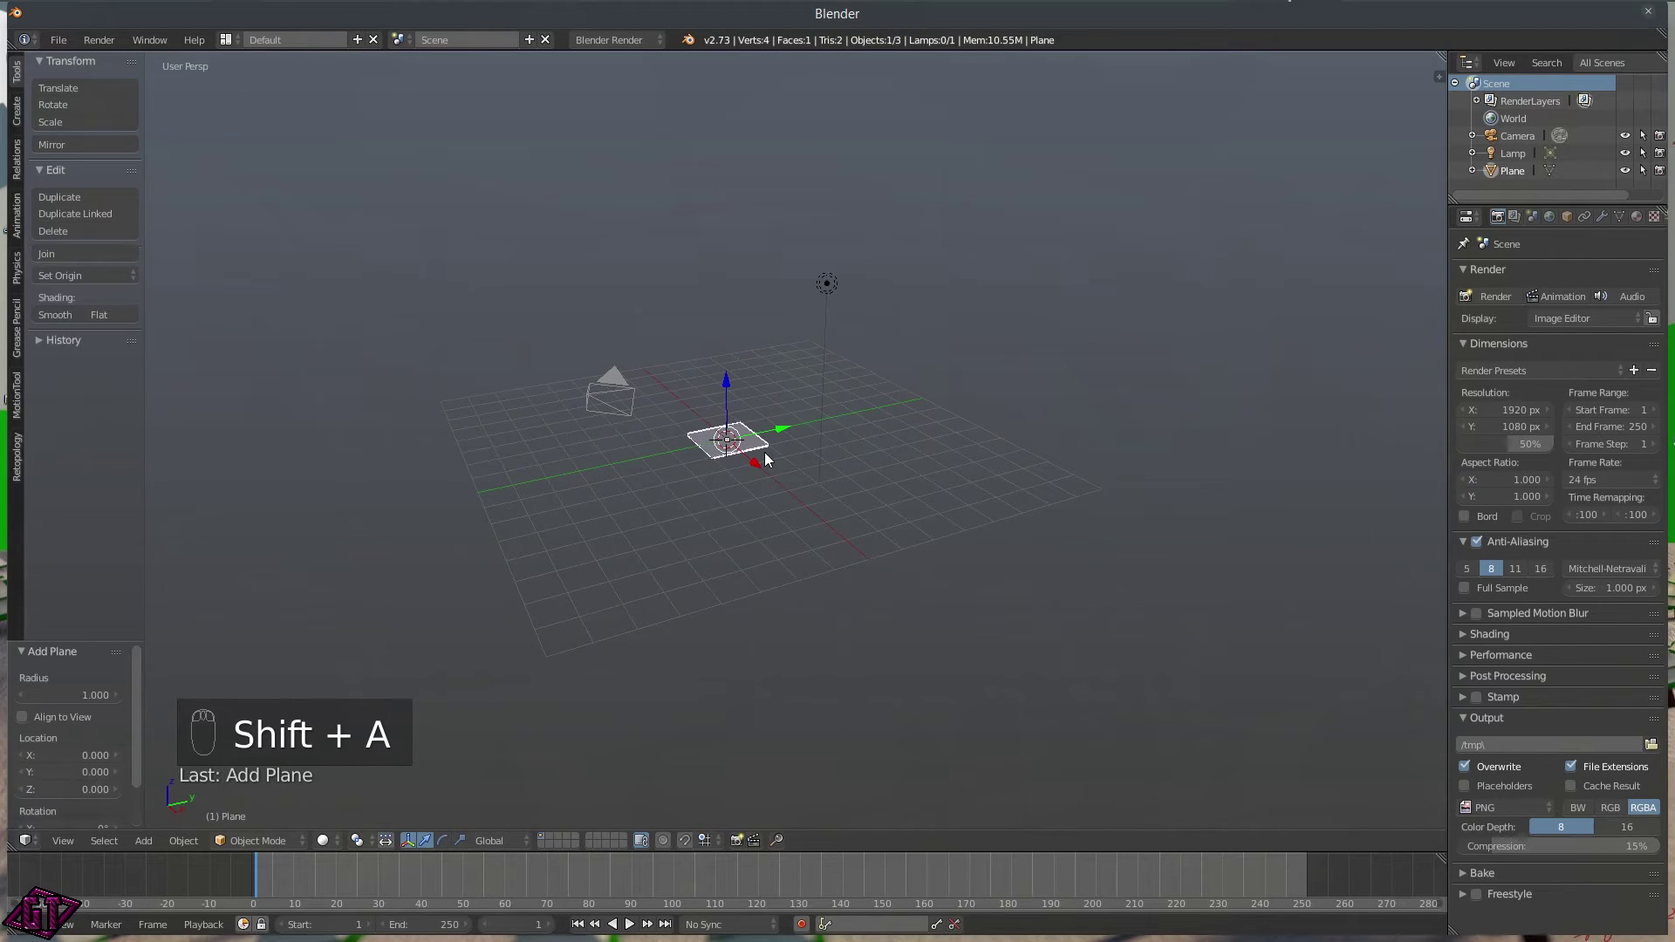
- From the front view, scale the plane up uniformly to about 8.47 times its size
middle_drag(772, 461, 721, 467)
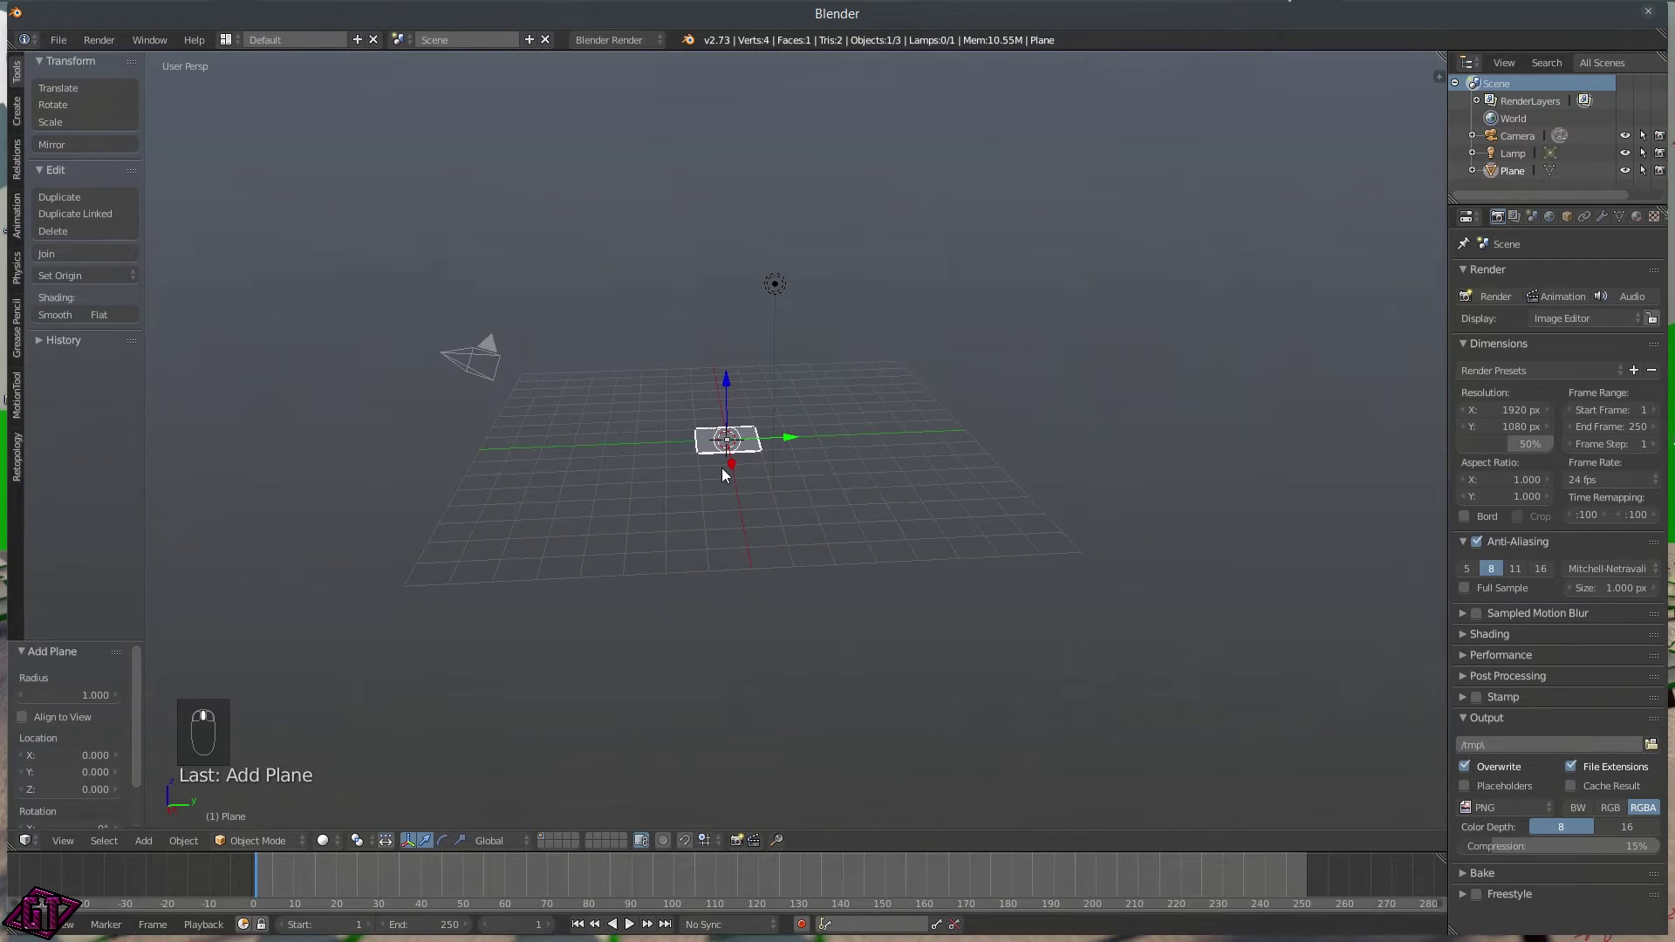
key(q)
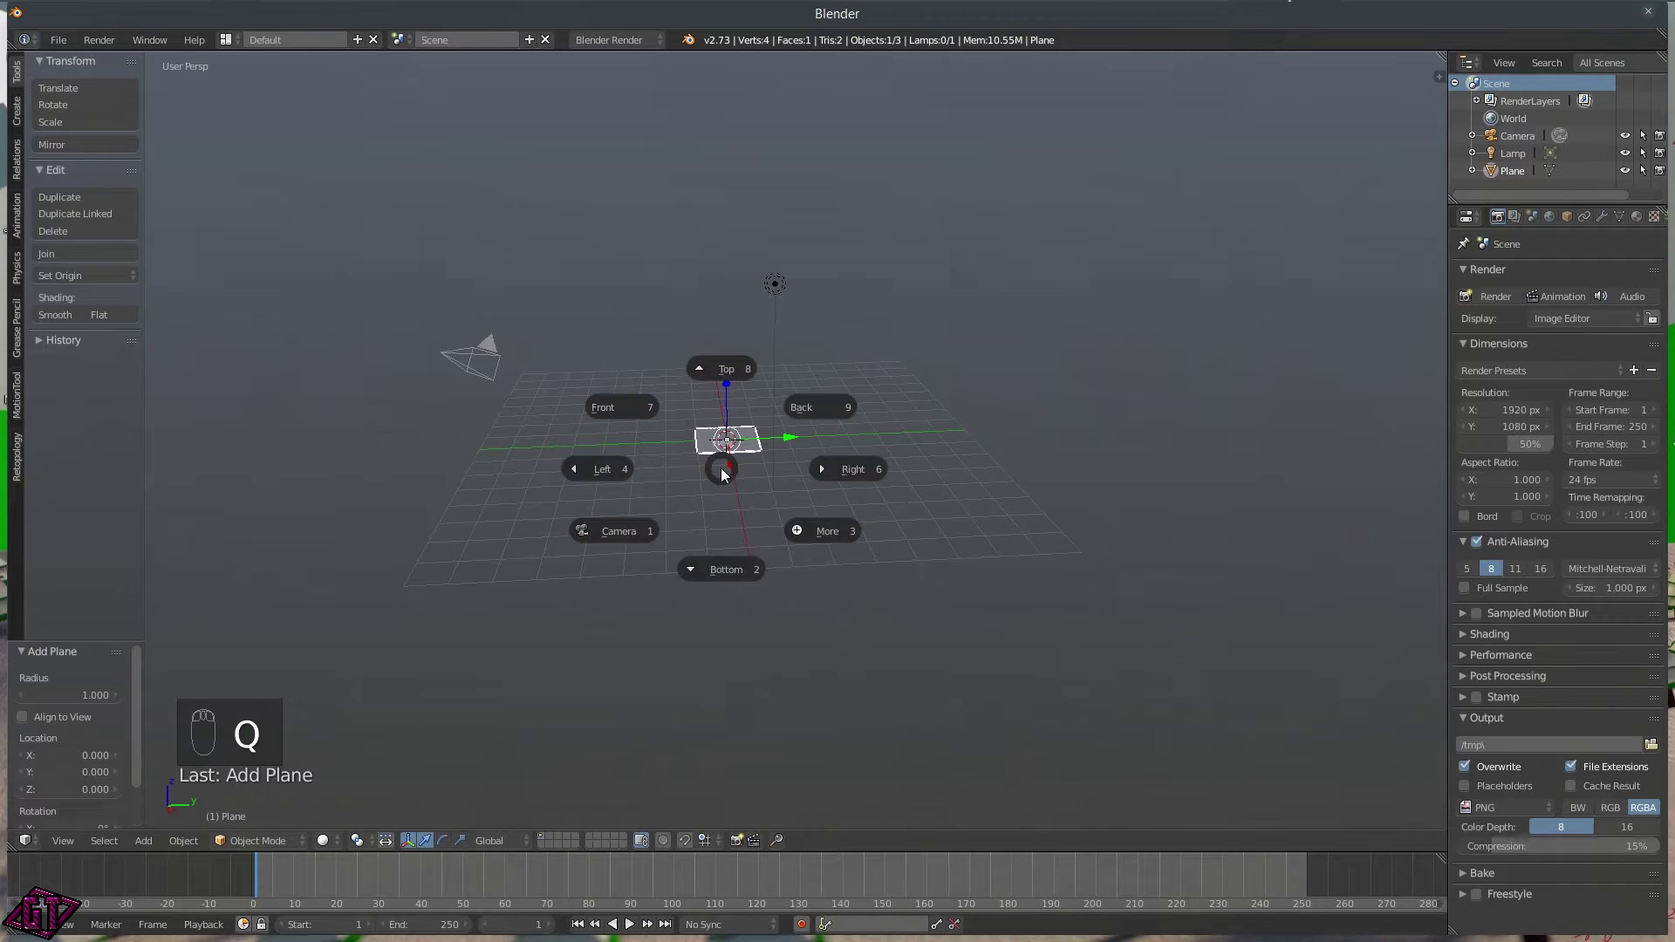
click(656, 406)
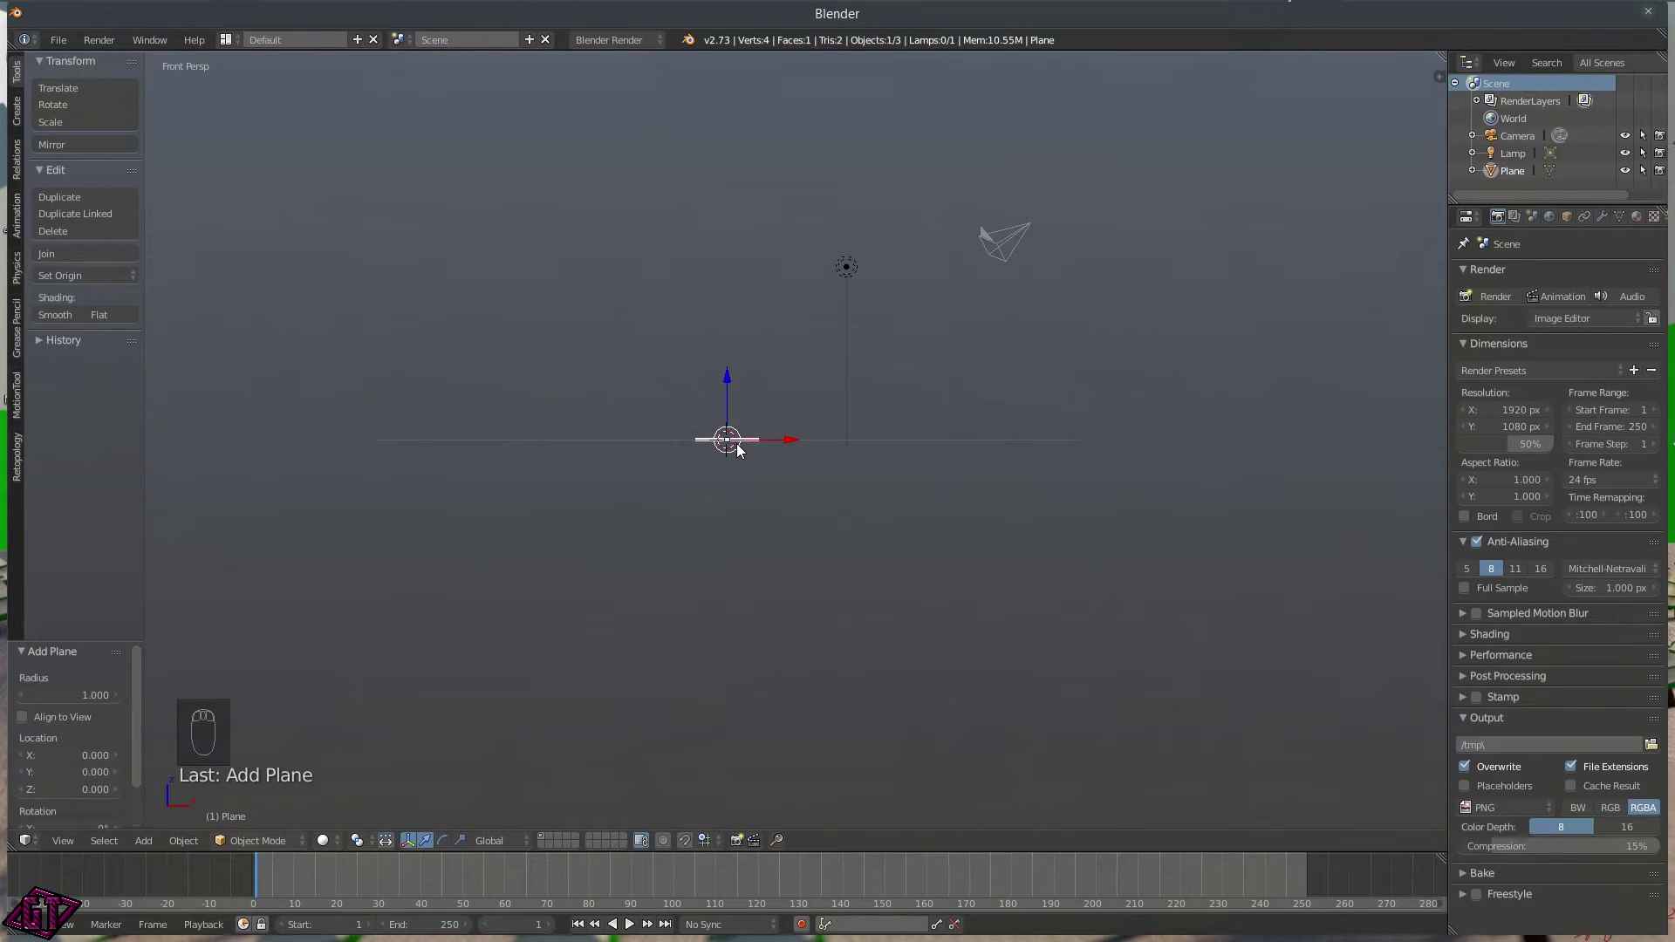
key(s)
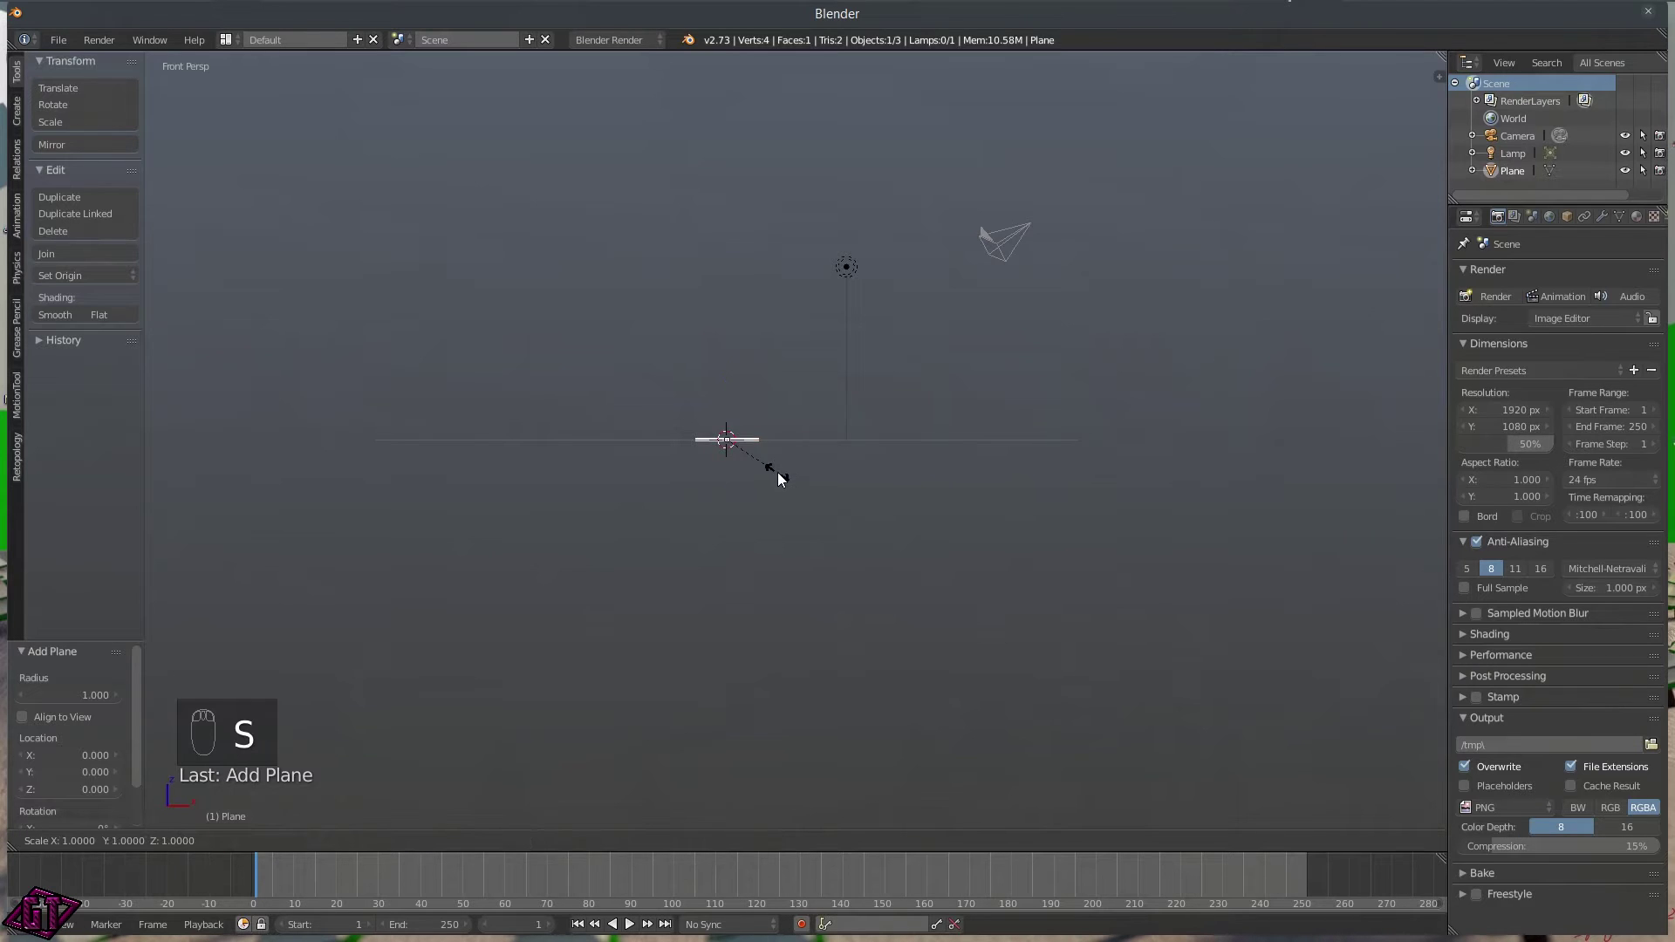
click(1173, 679)
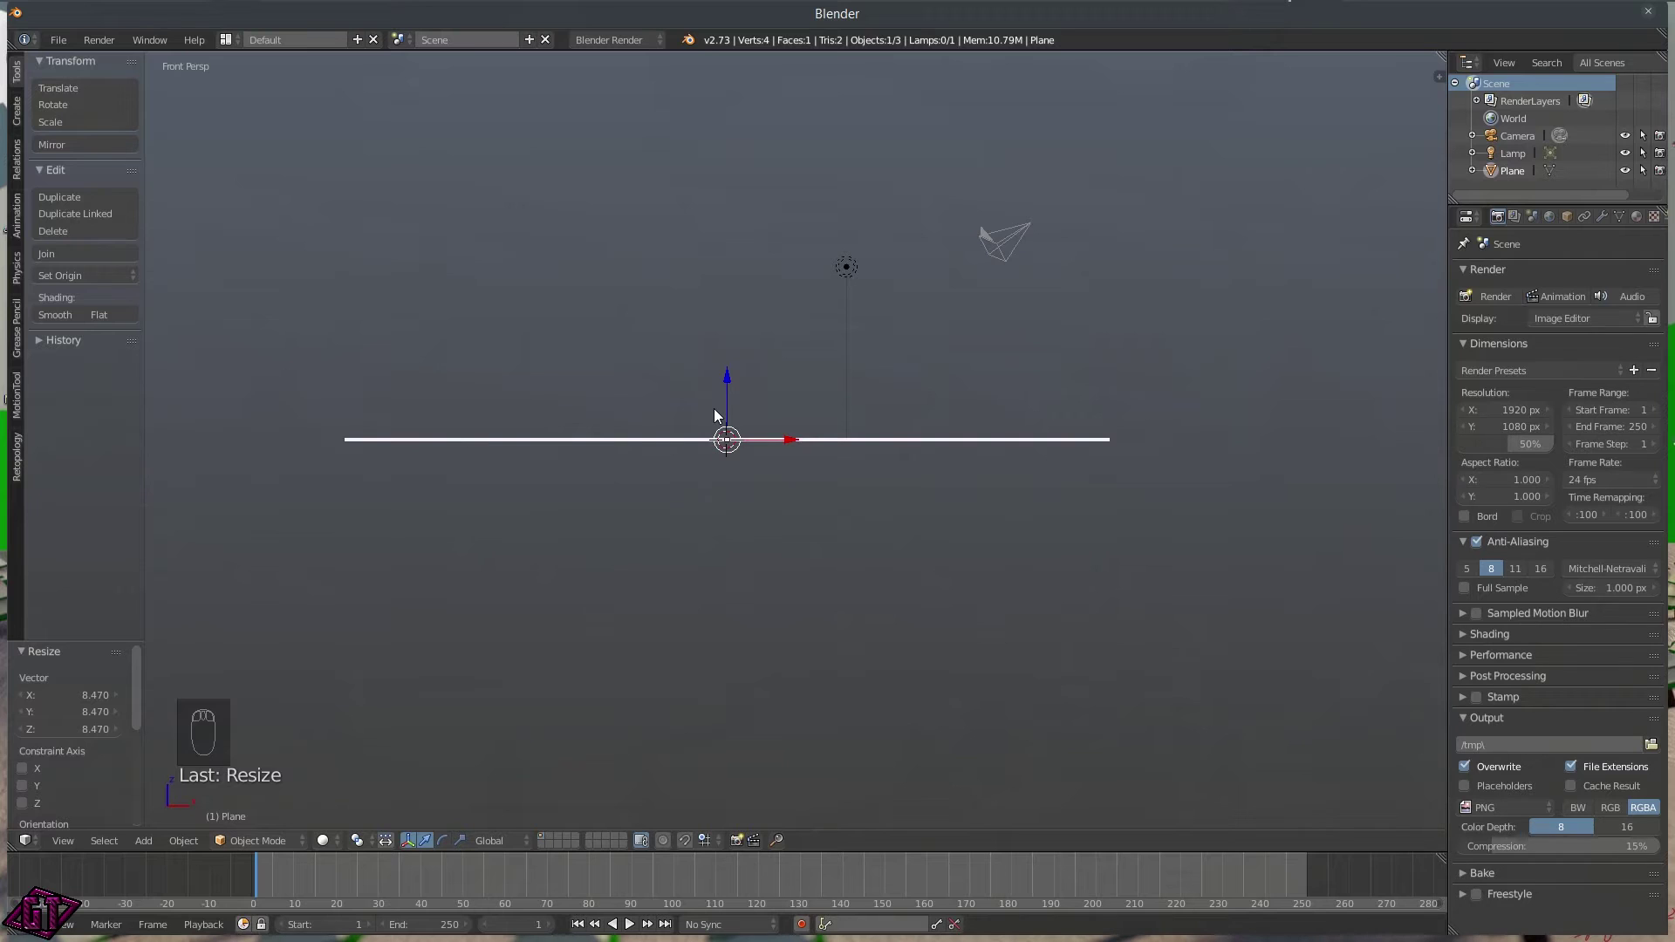
- Align the camera to the current front view of the plane
key(ctrl+alt+q)
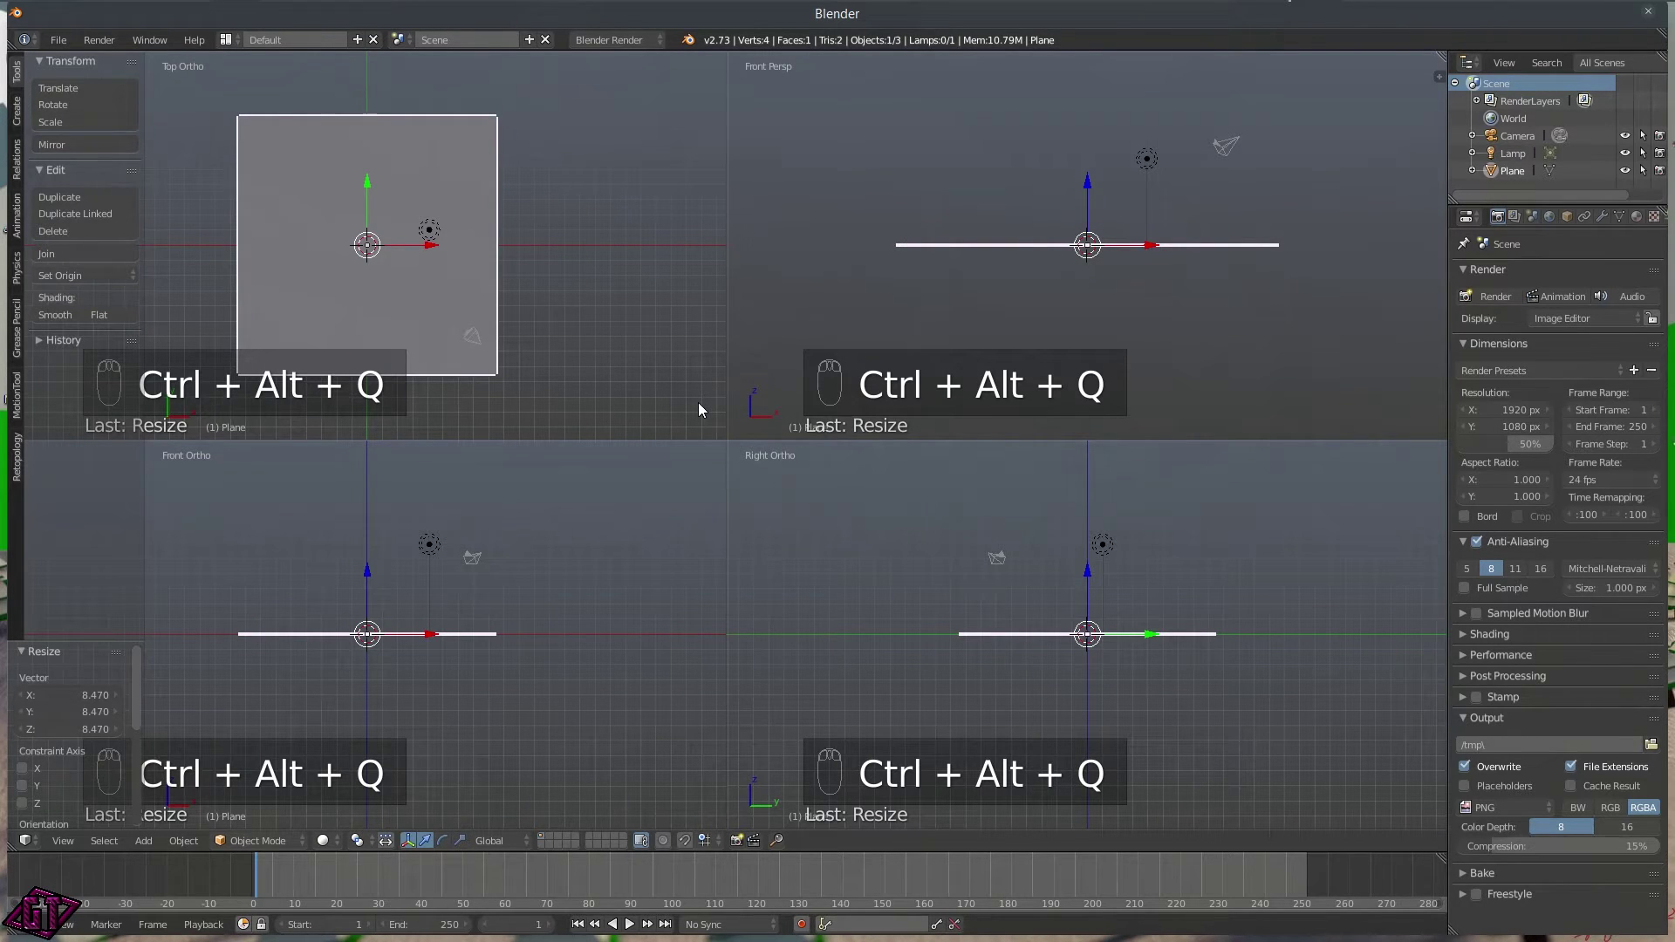
key(ctrl+alt+q)
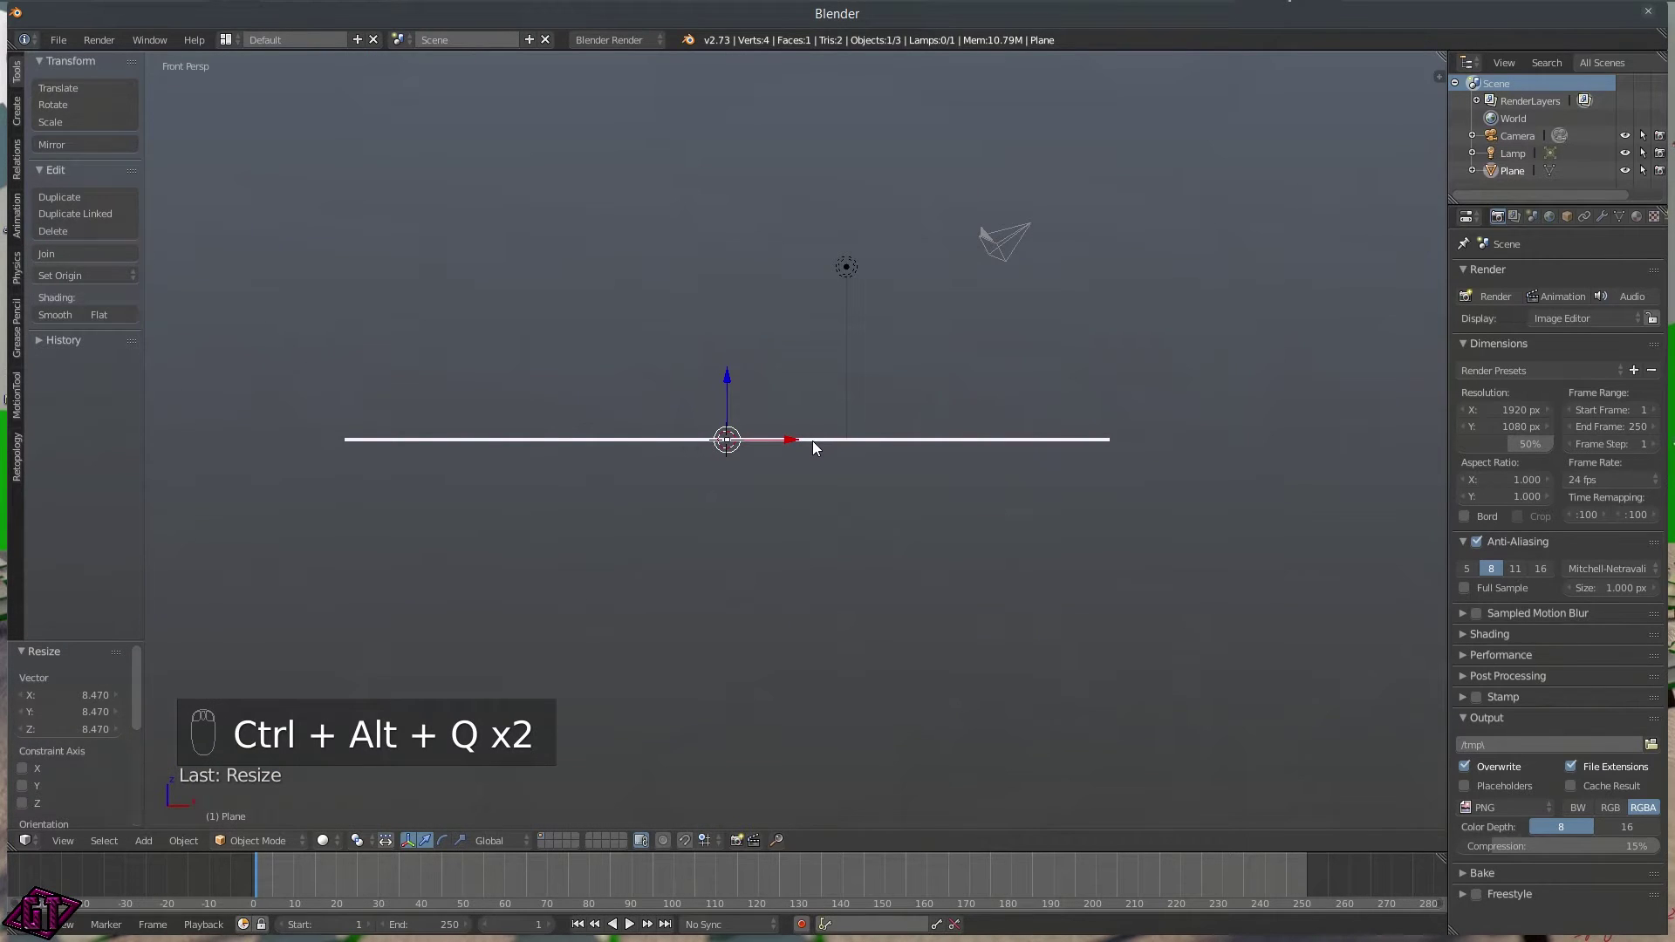
key(ctrl+alt+KP_0)
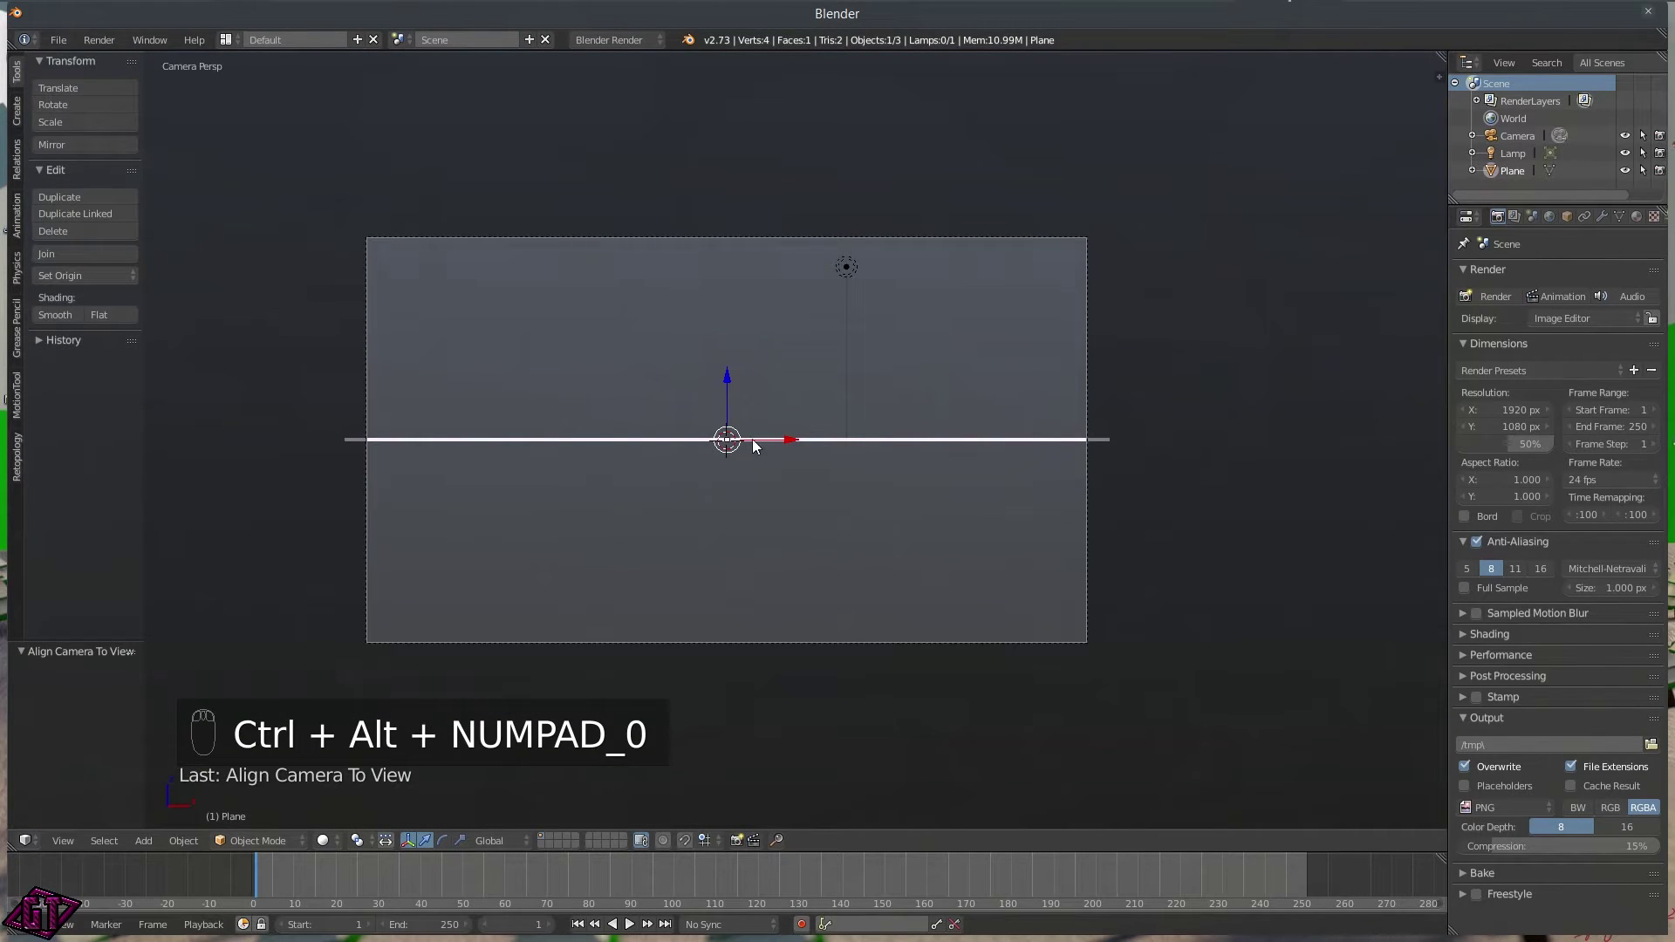
- Enable Lock Camera to View in the 3D view's properties
key(n)
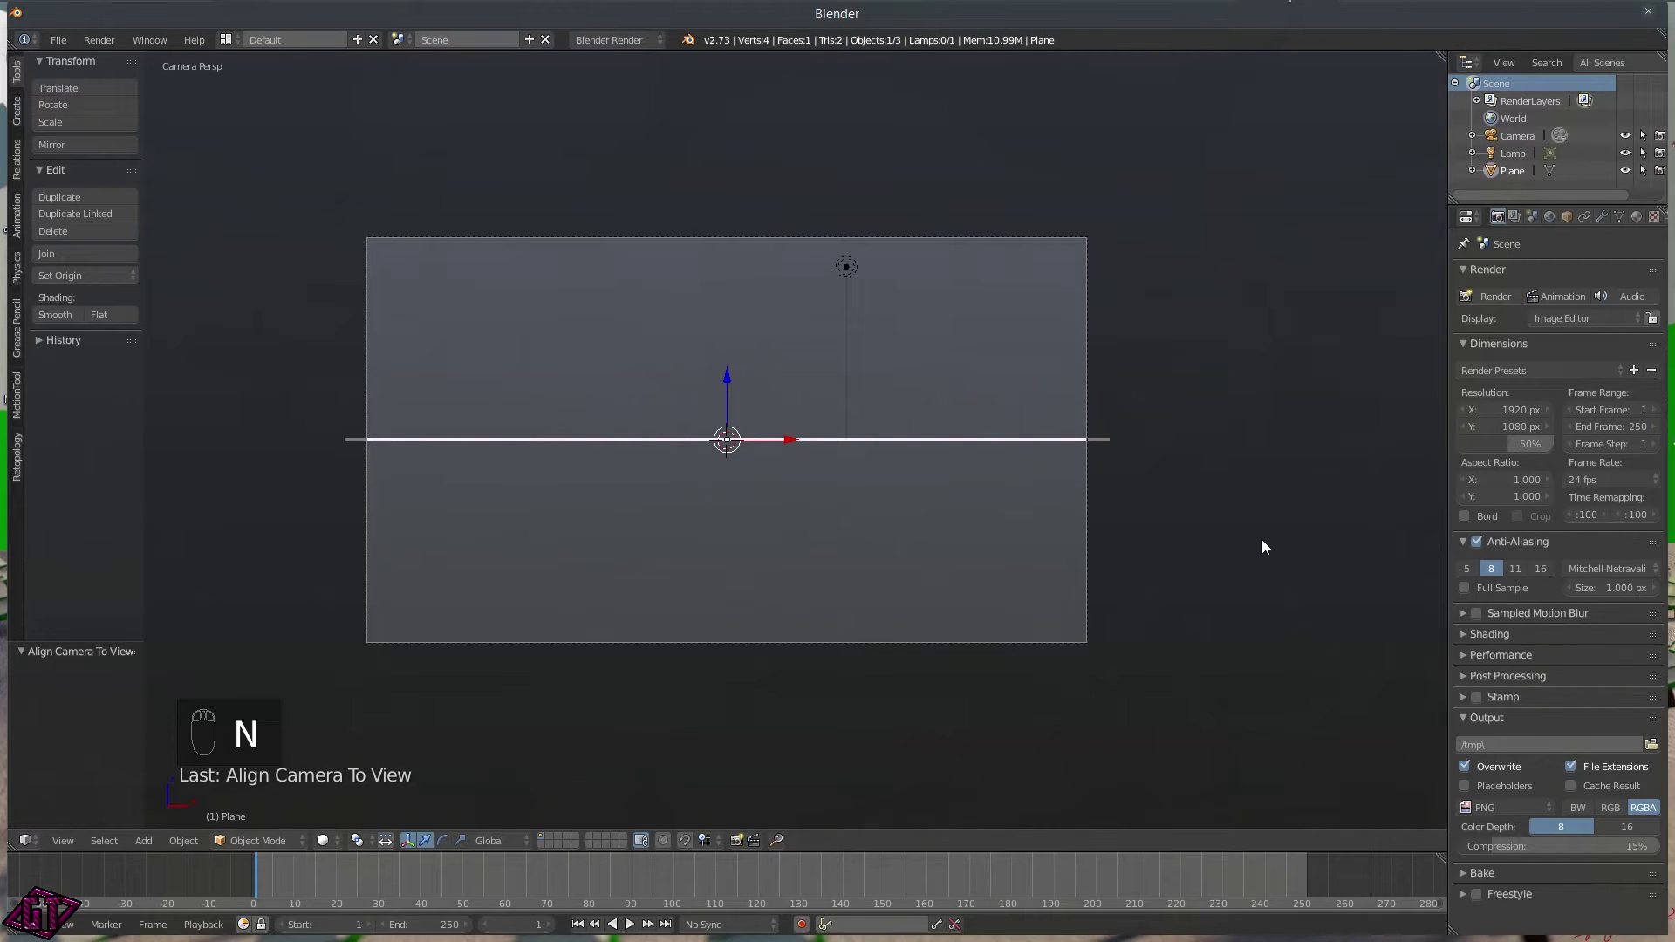
ctrl+middle_drag(1348, 542, 1322, 469)
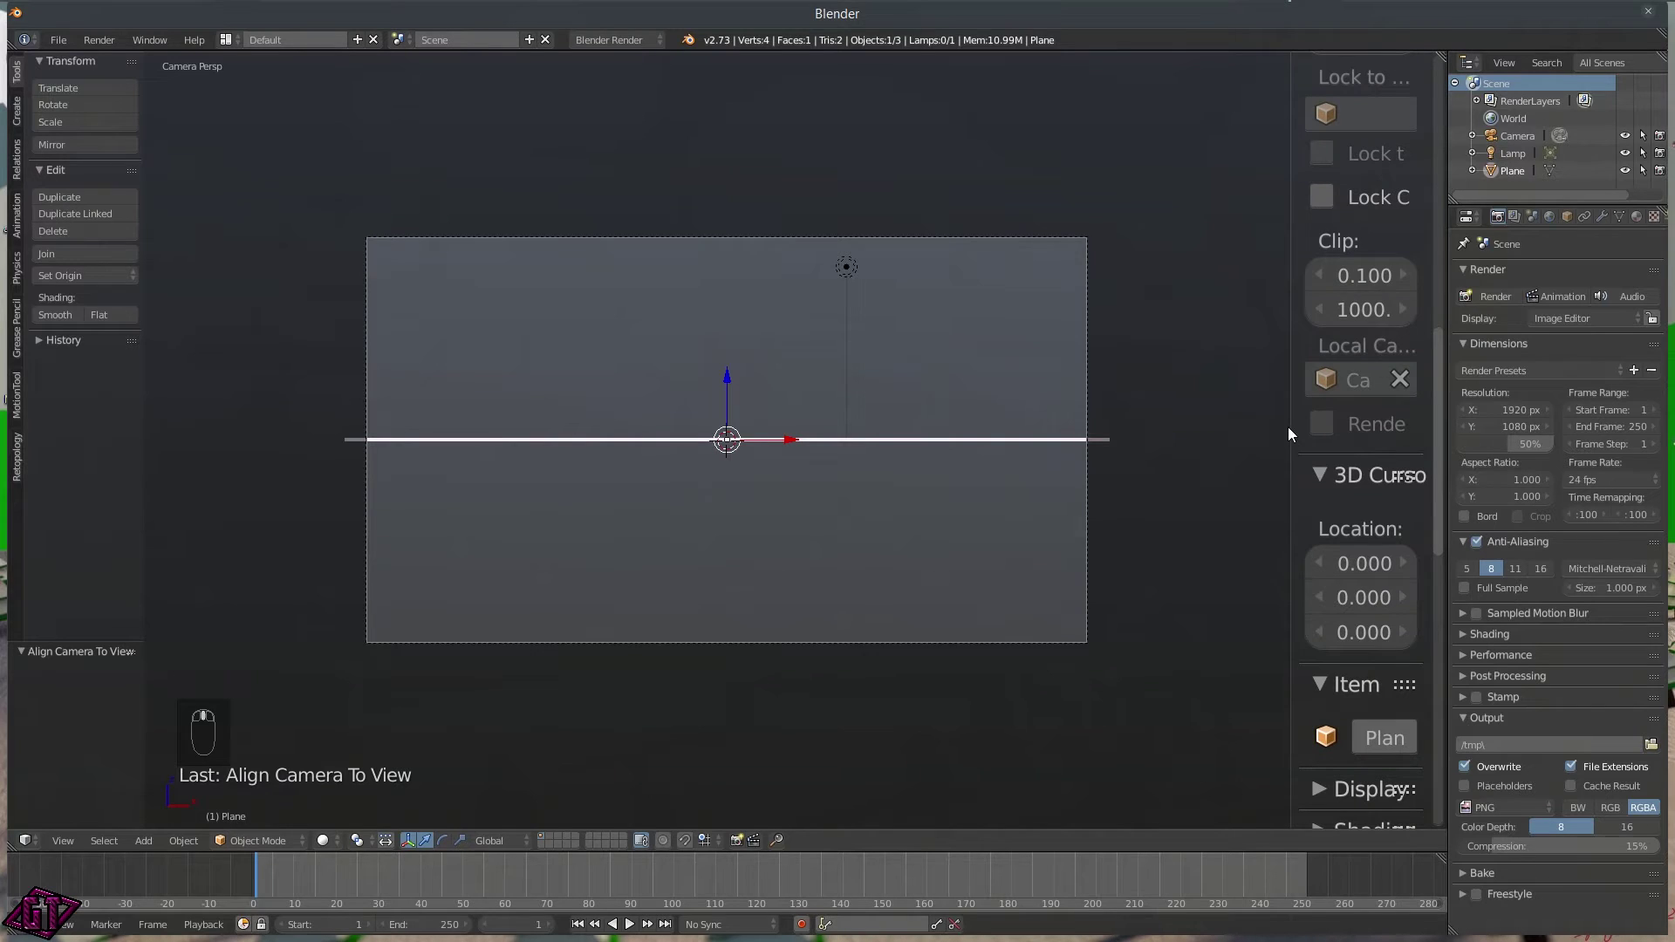
drag(1296, 429, 990, 433)
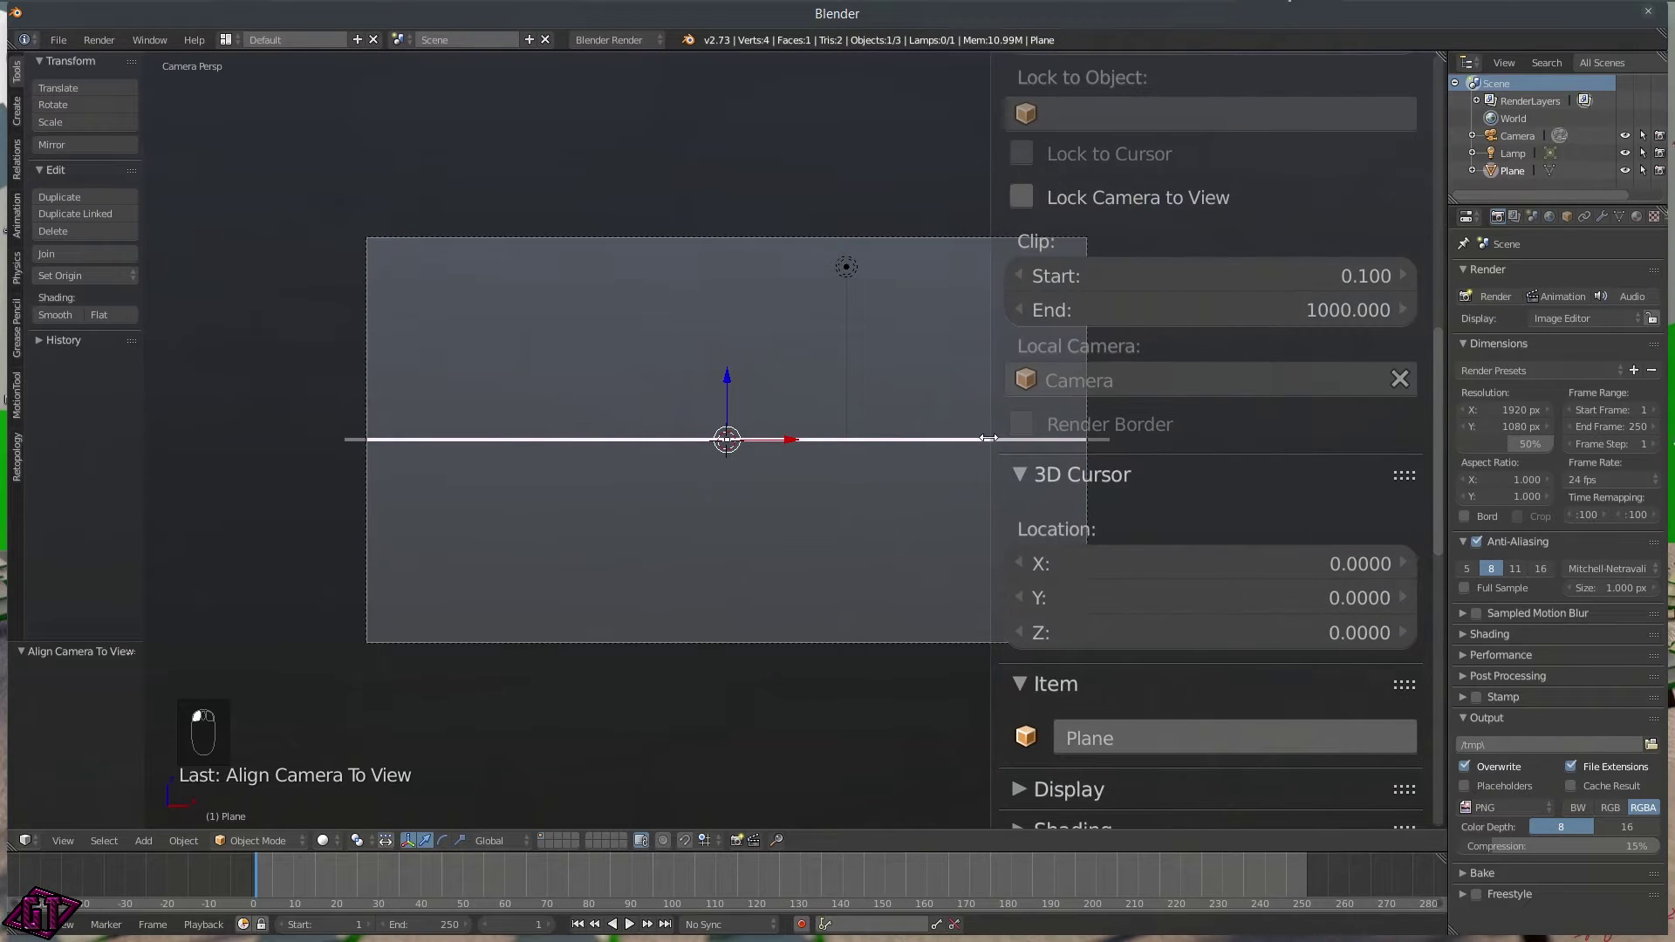
scroll(1179, 232, down, 2)
scroll(1180, 232, up, 4)
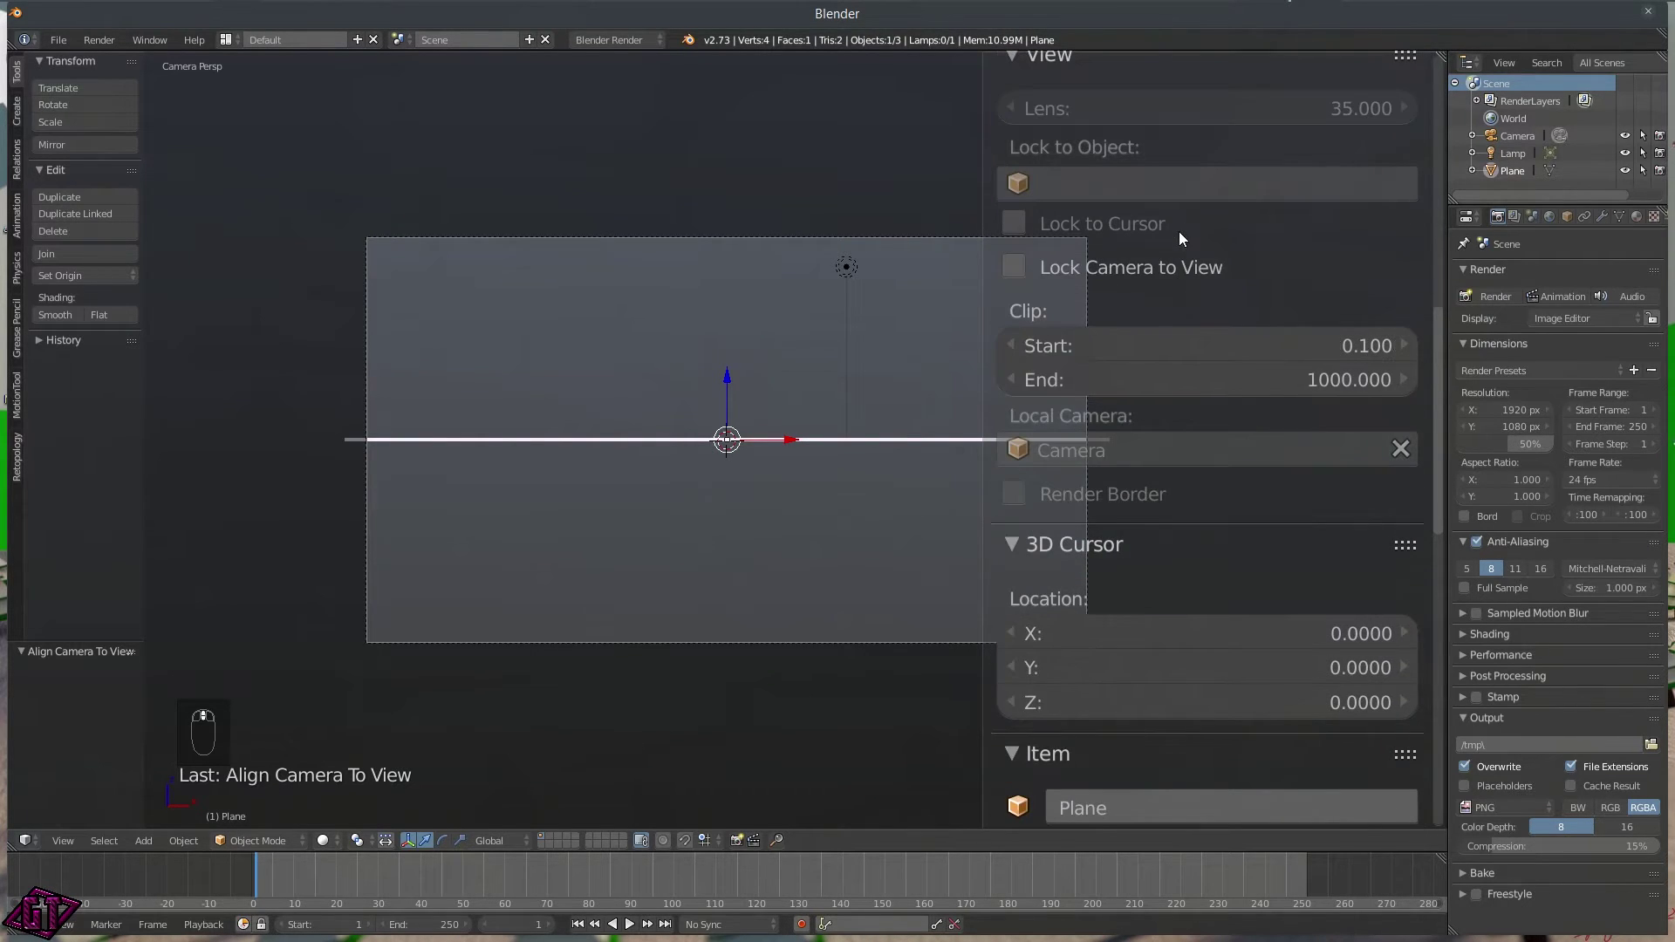
click(1169, 270)
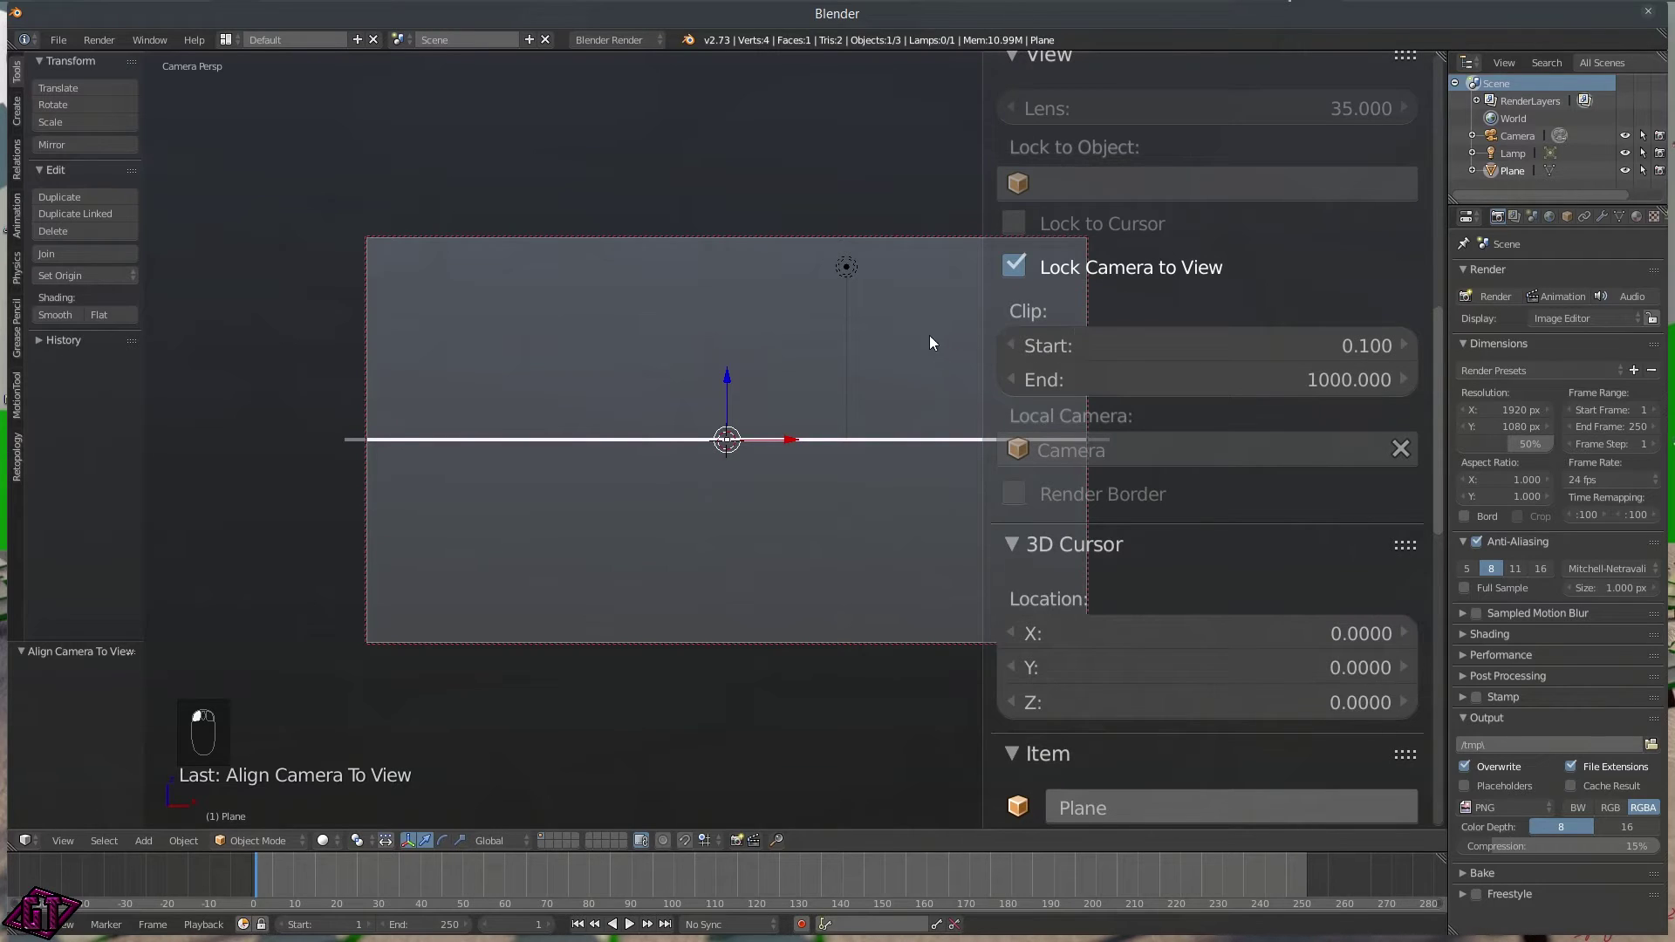
key(n)
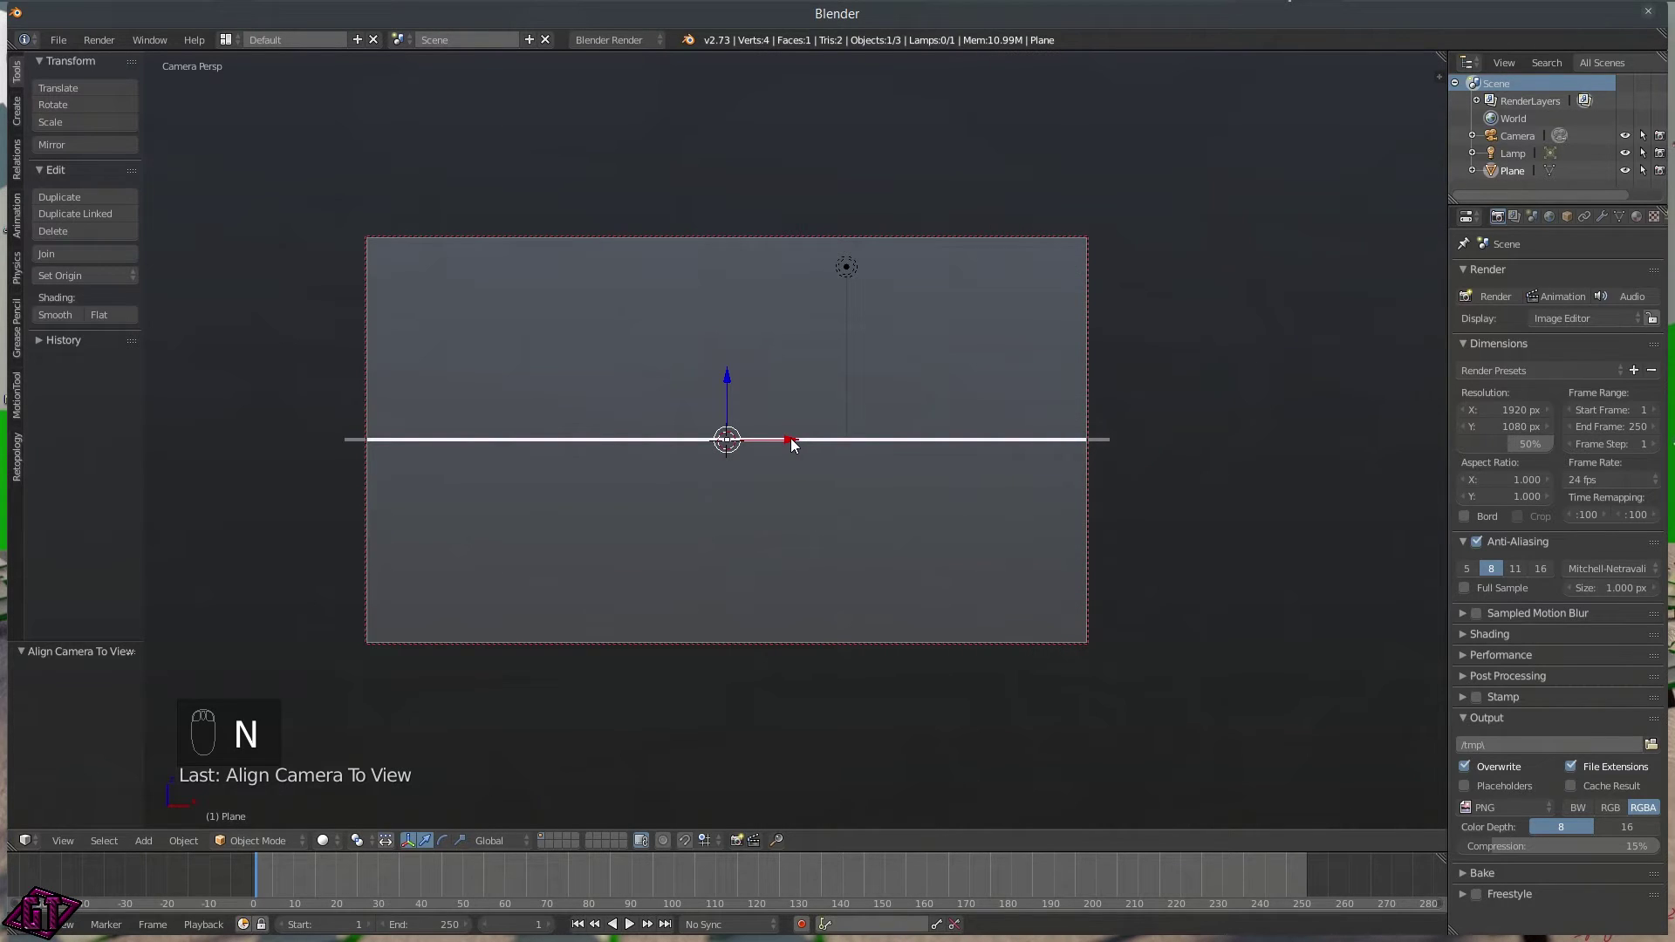
- Tilt the camera down over the plane and fly slightly forward so the plane's near edge falls below the frame
middle_drag(747, 447, 739, 584)
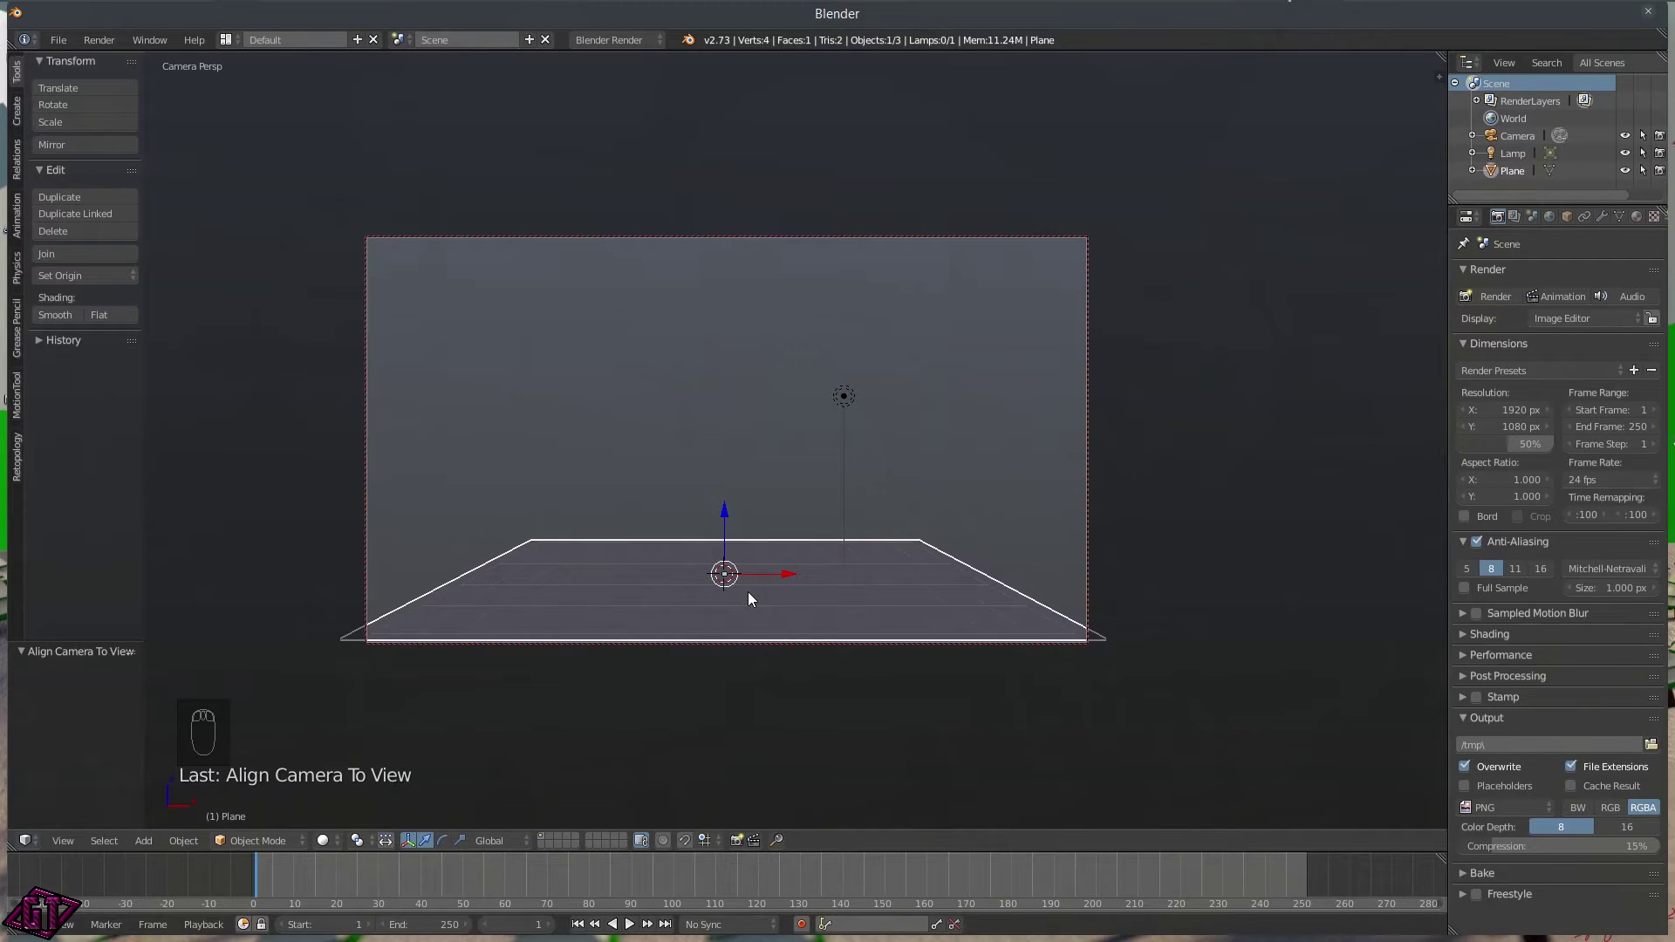
key(shift+f)
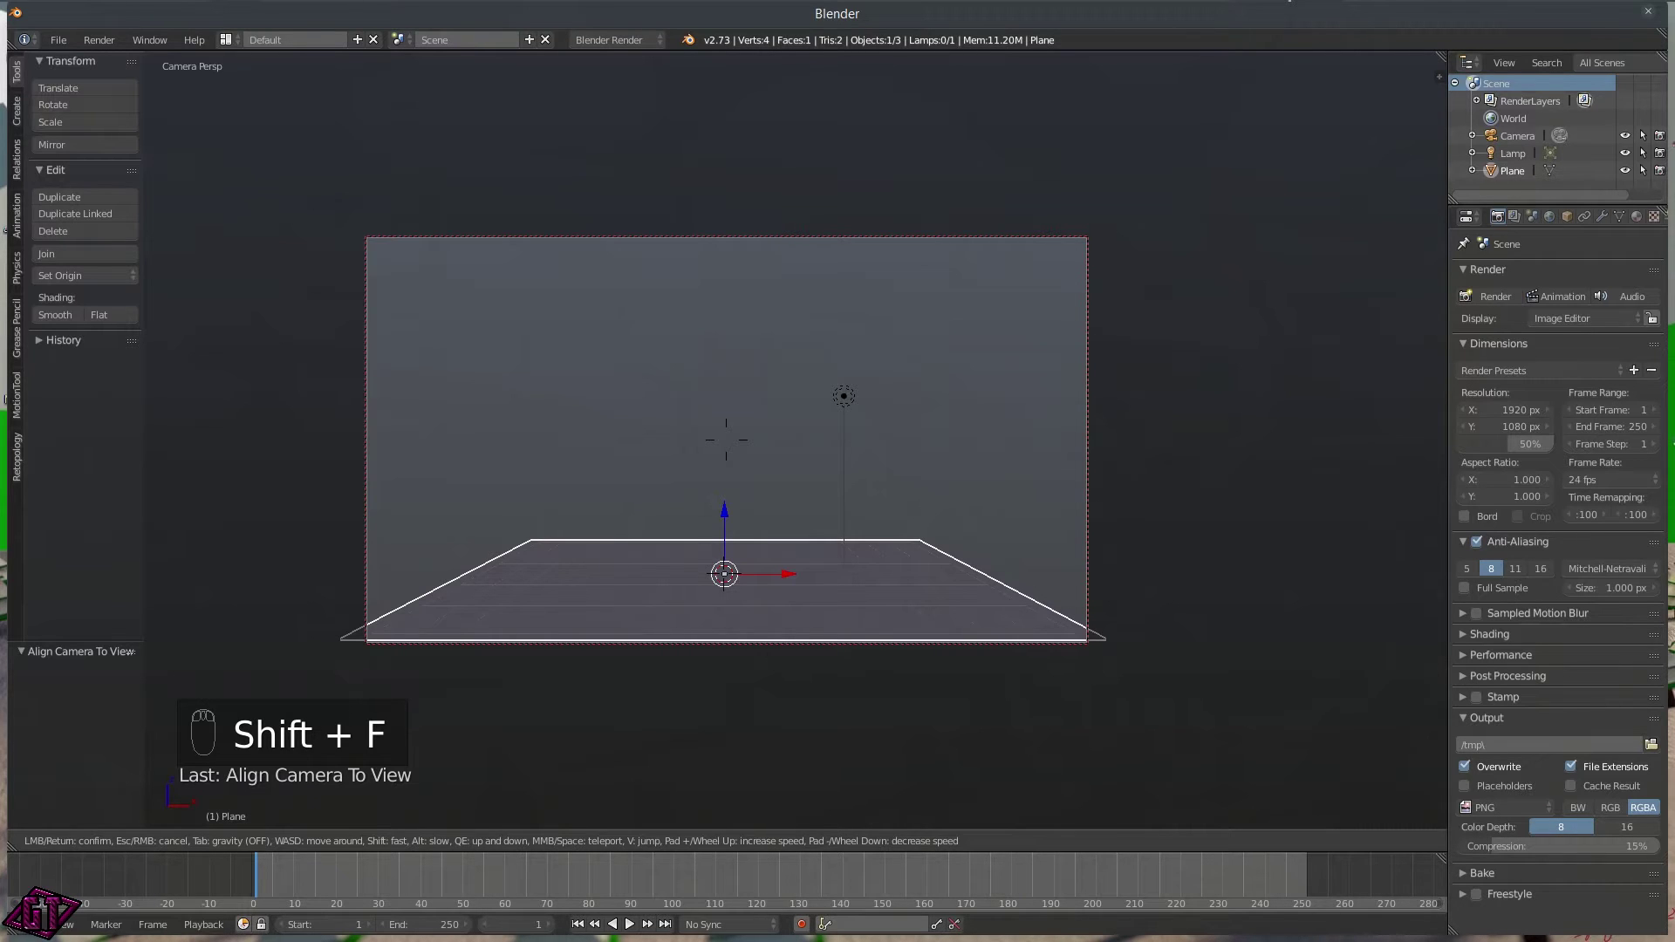
key(w)
key(w)
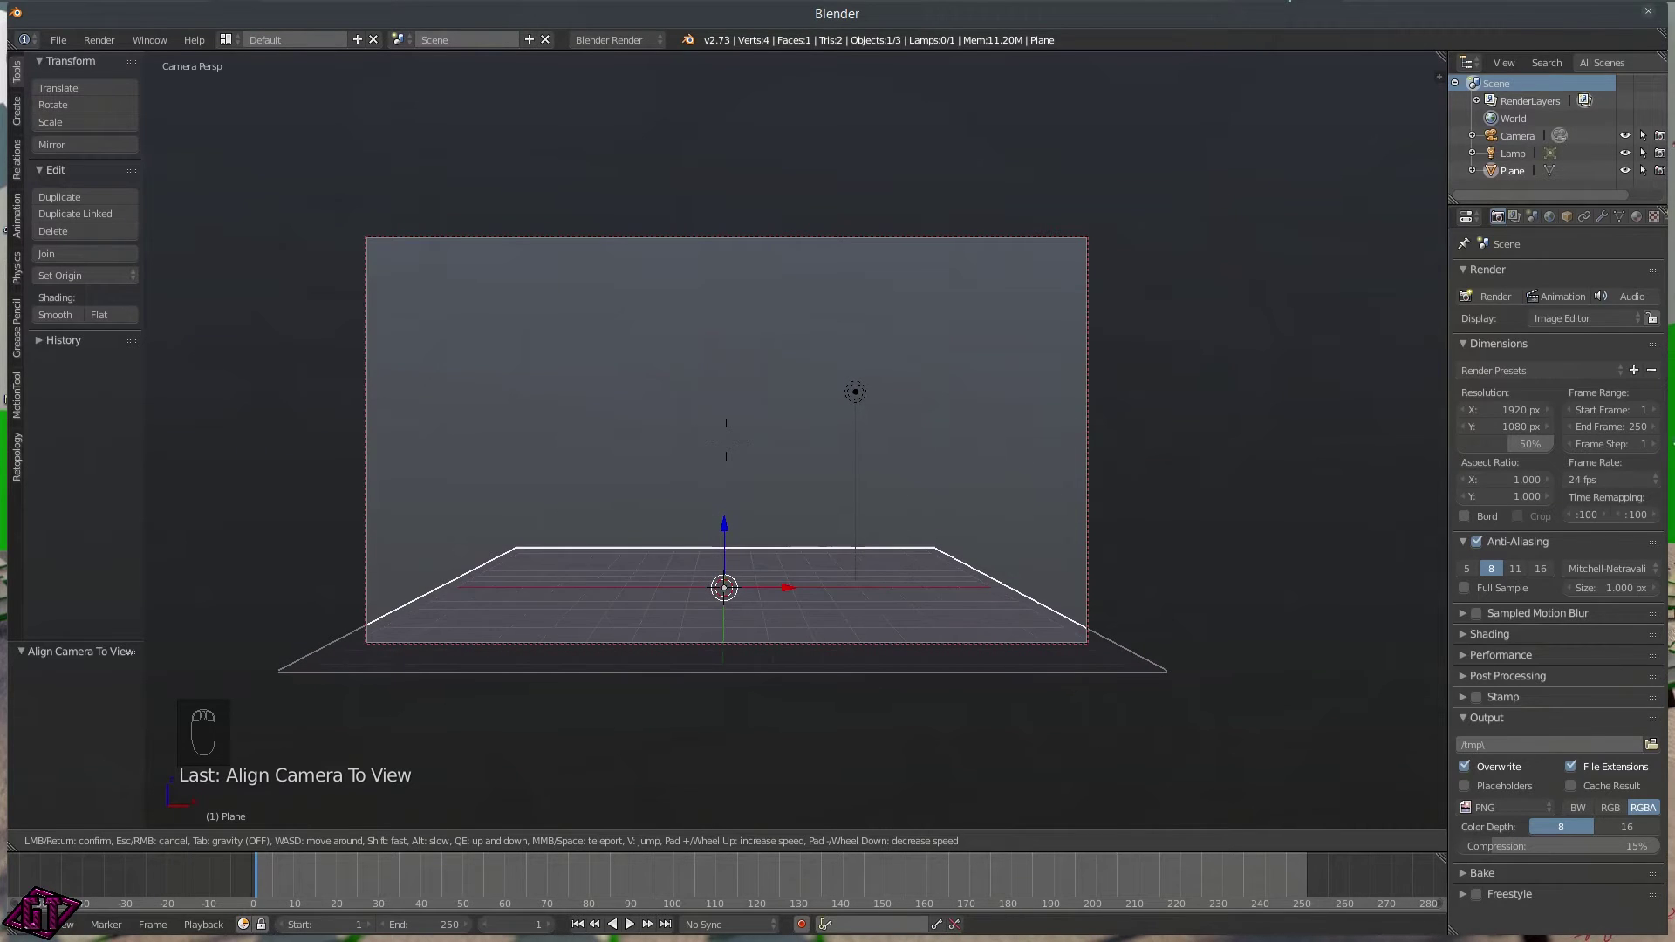
click(726, 438)
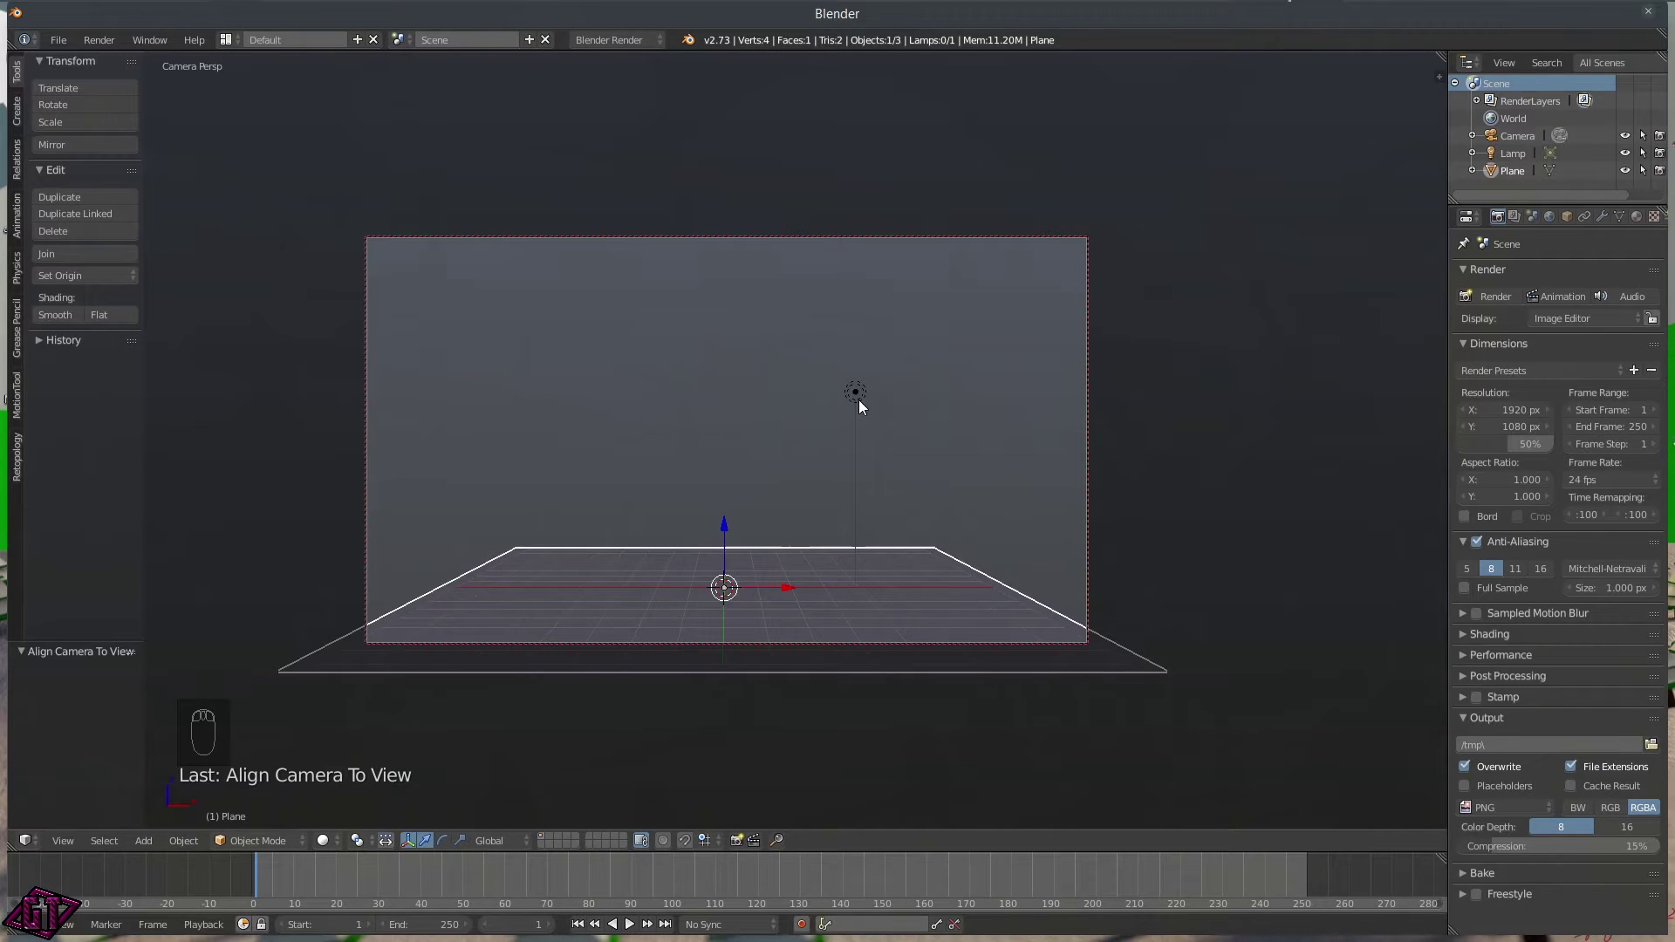
- Scale the plane along the global X axis to about 2.247 times its width
click(827, 609)
key(s)
key(x)
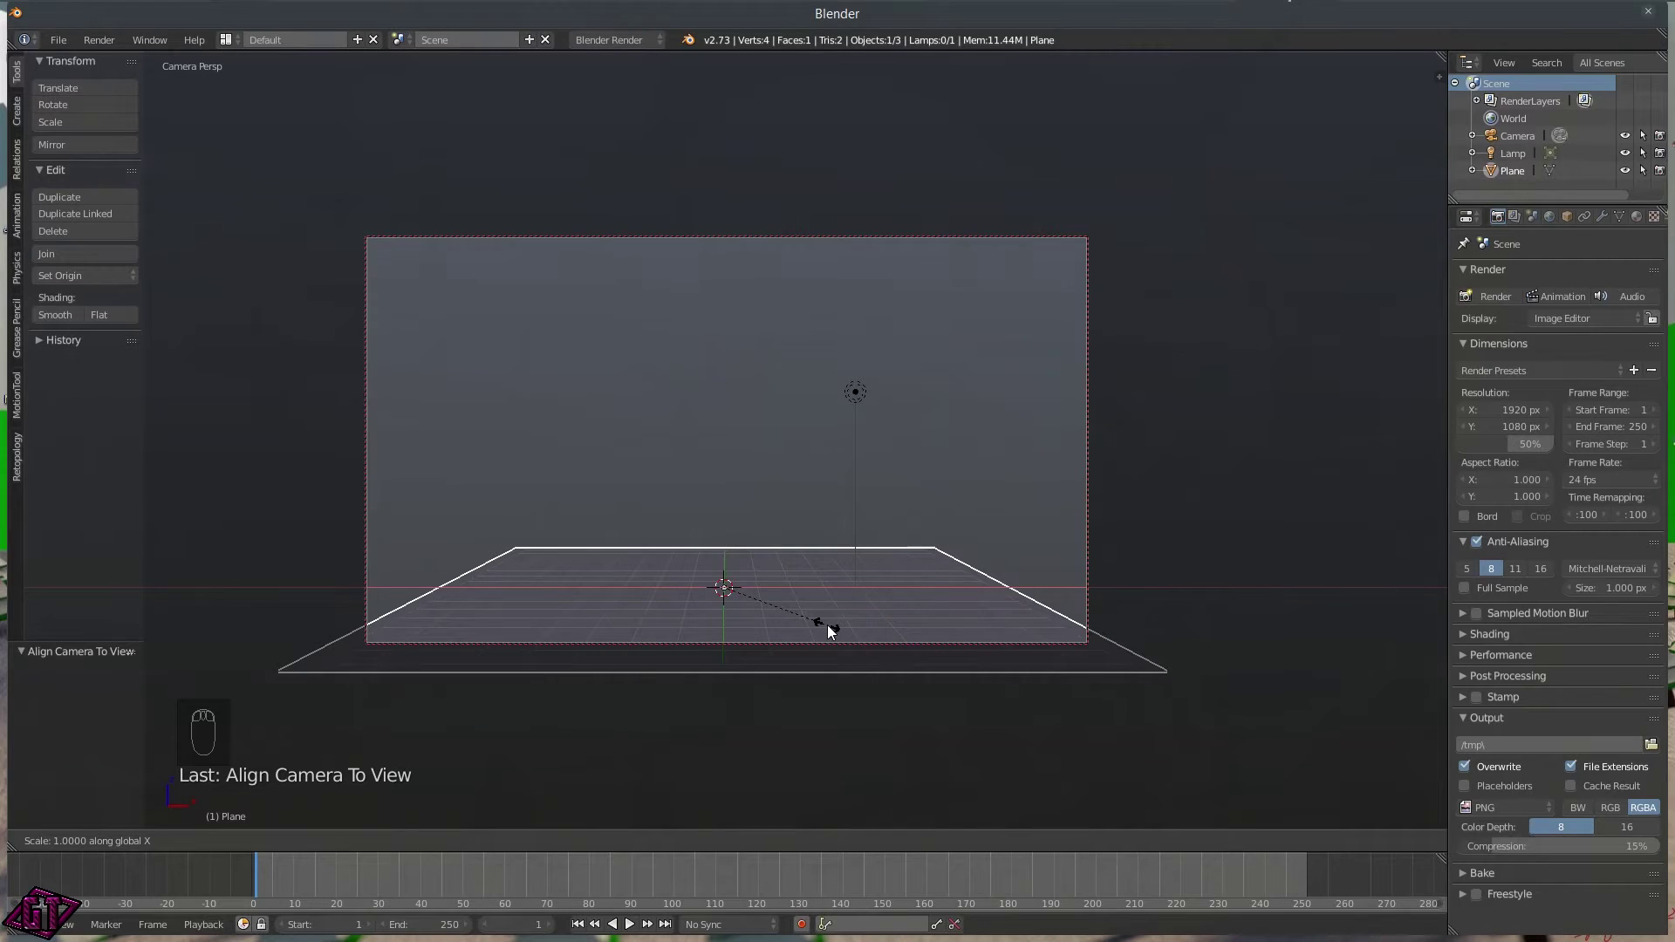
mouse_move(953, 670)
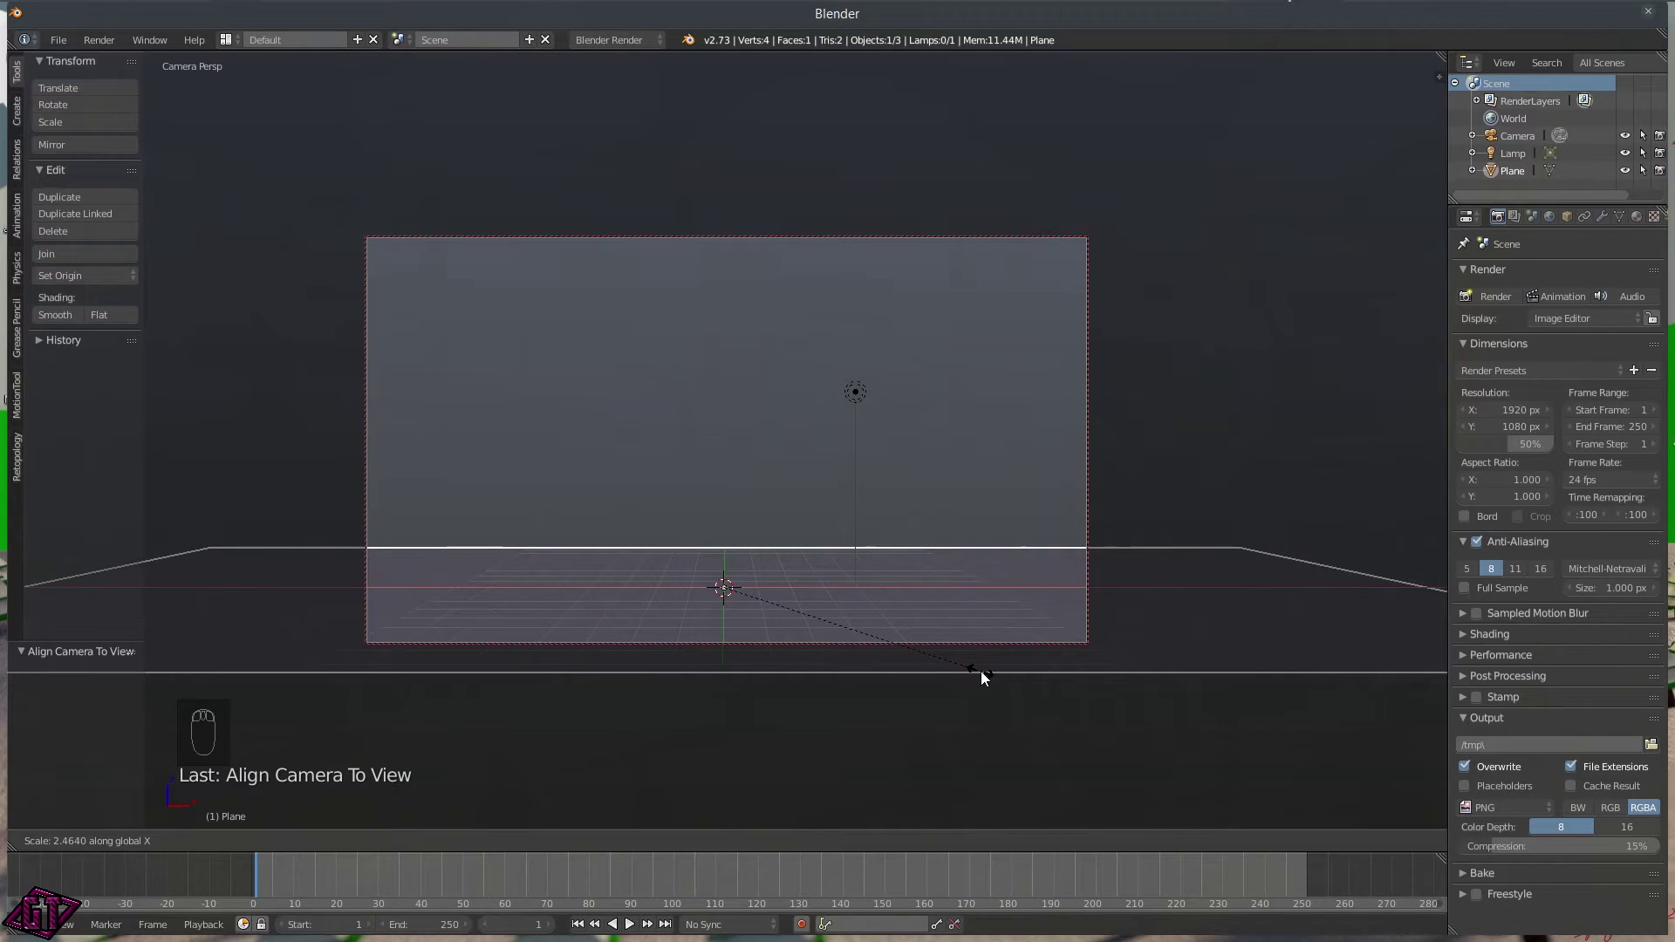
click(957, 670)
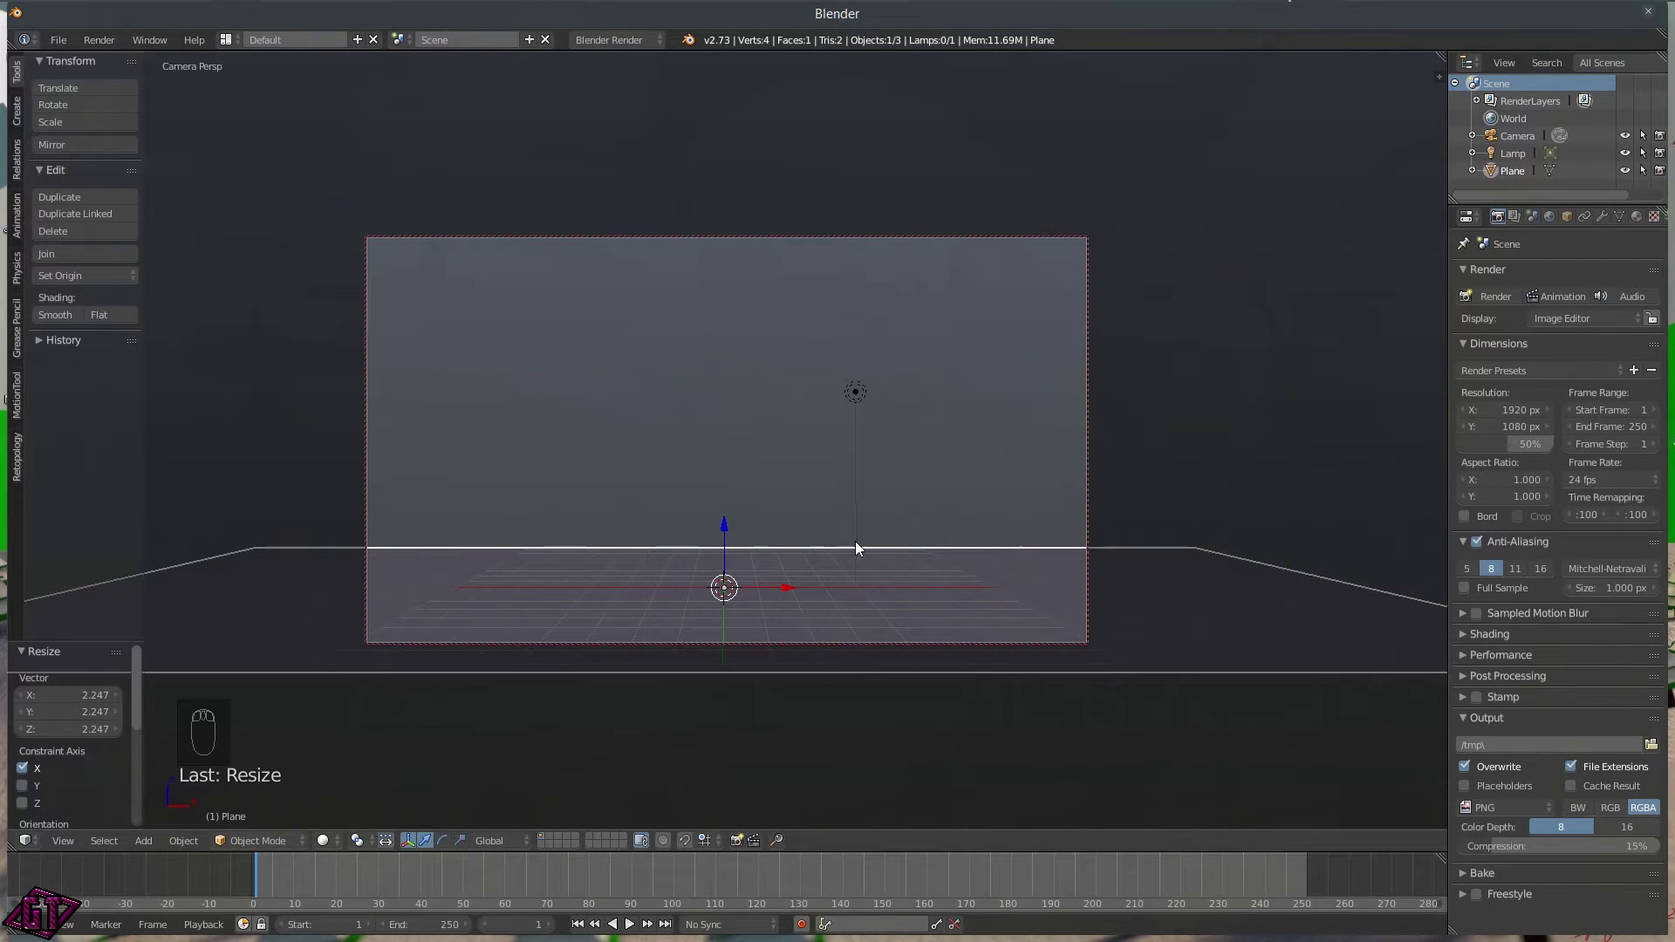
- Scale the plane along the global Y axis to about 1.675 times its depth
key(s)
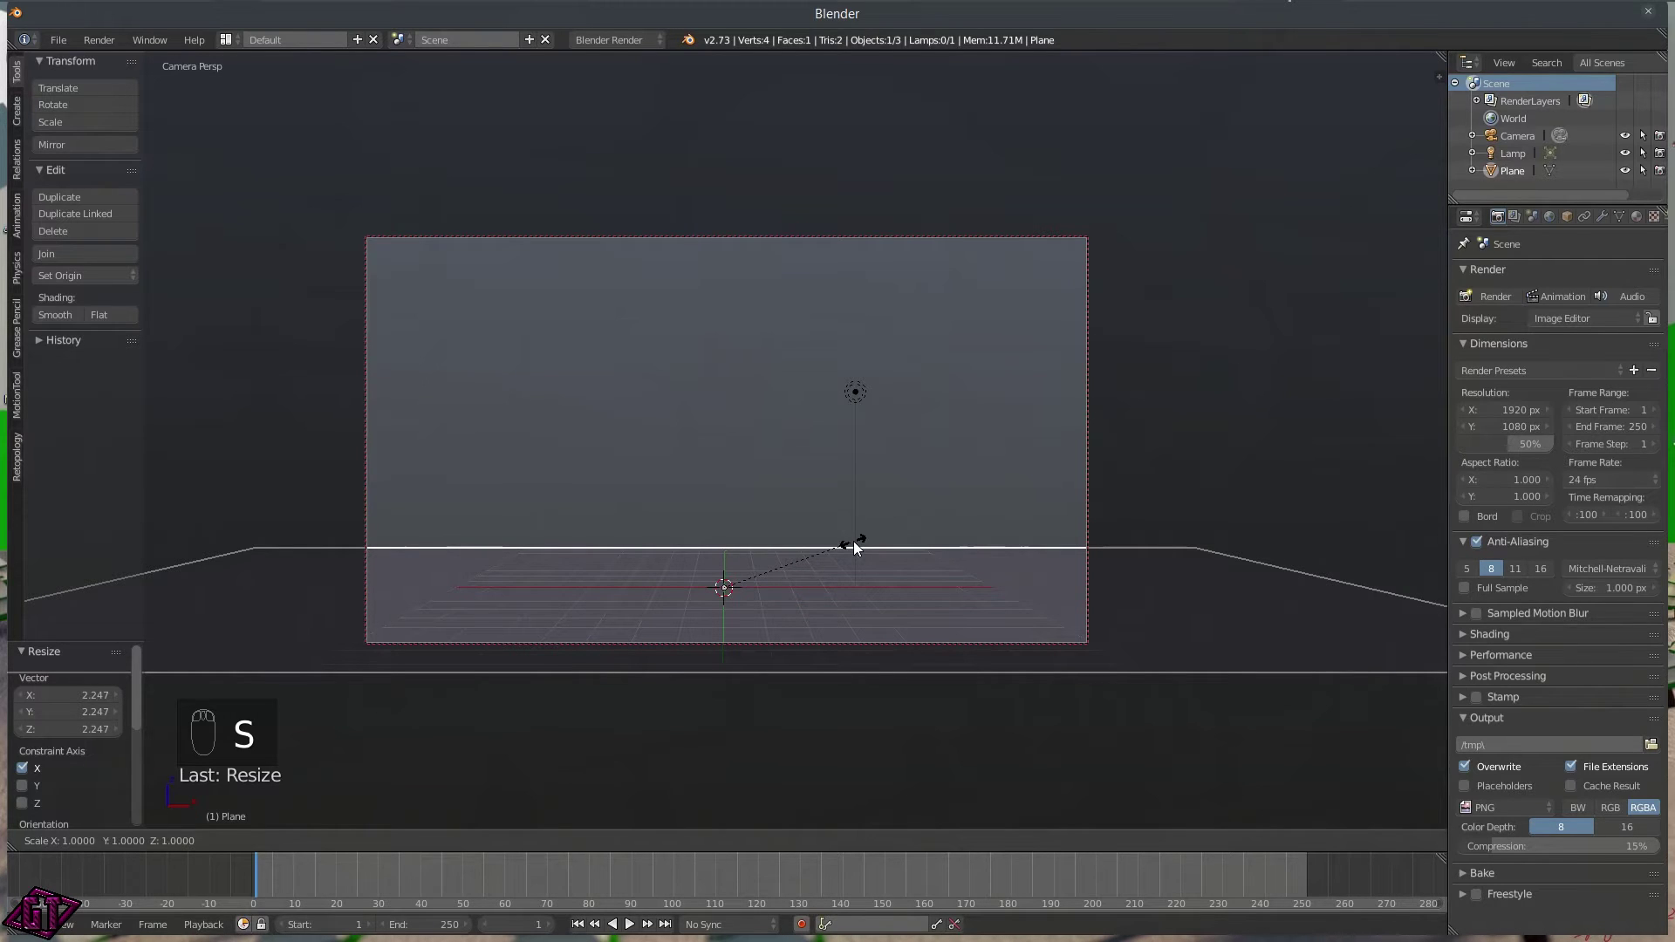
key(y)
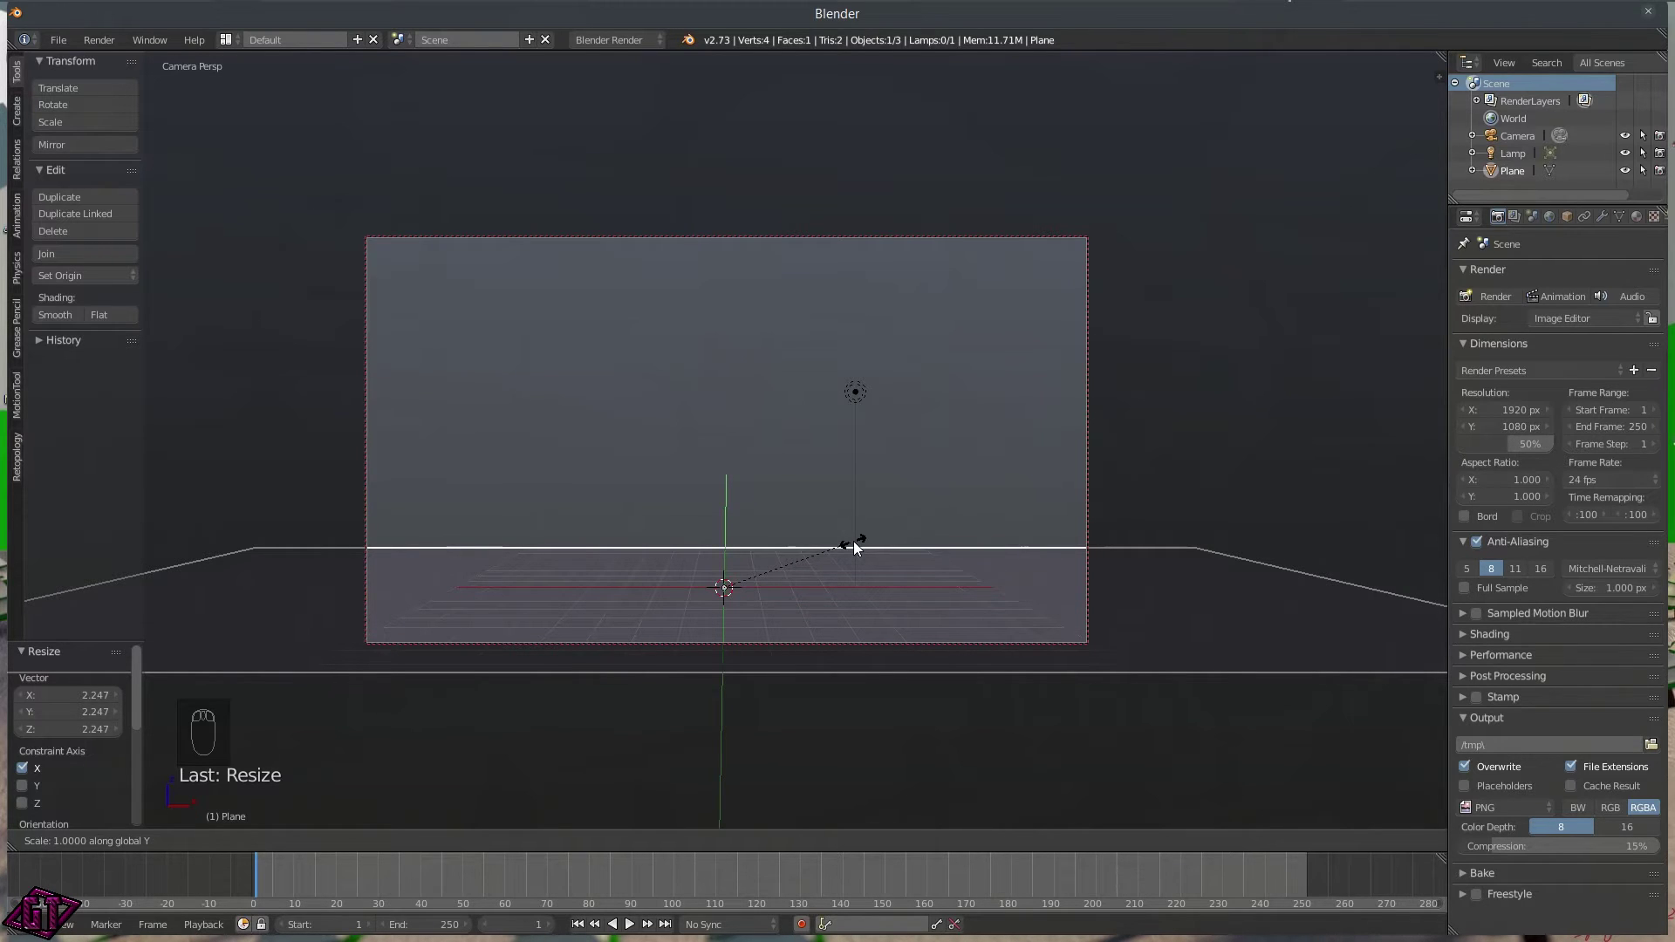
click(951, 644)
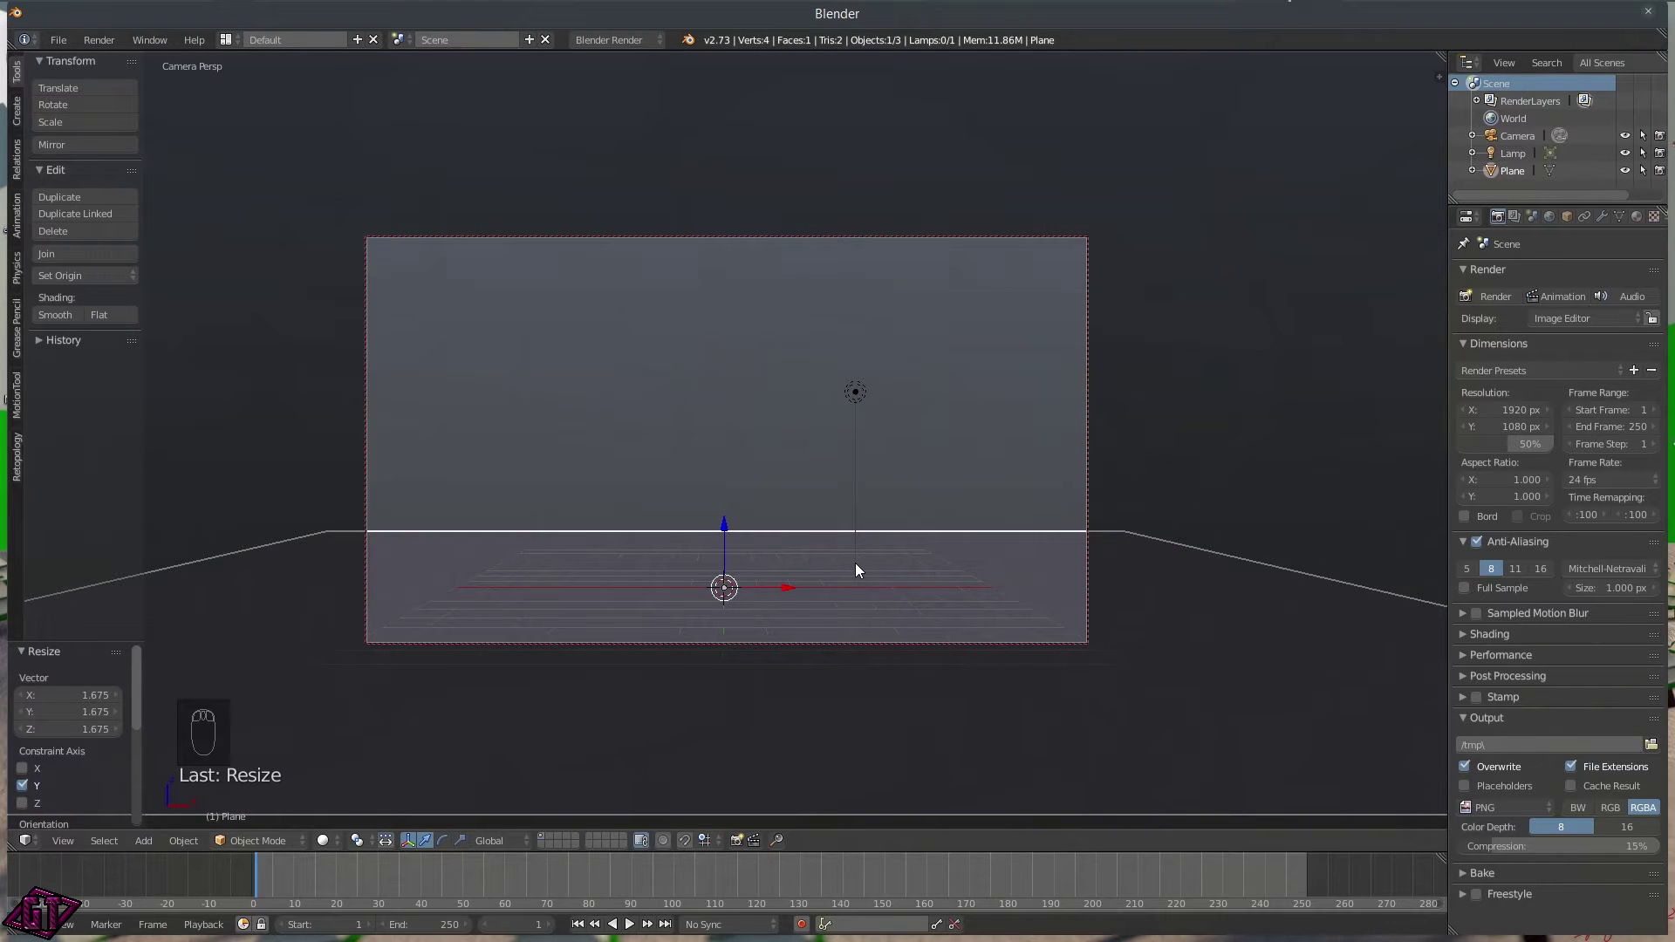
- Inspect the enlarged plane from above, return to the camera view and fly the camera backward, keeping the near edge below the frame
key(q)
click(858, 488)
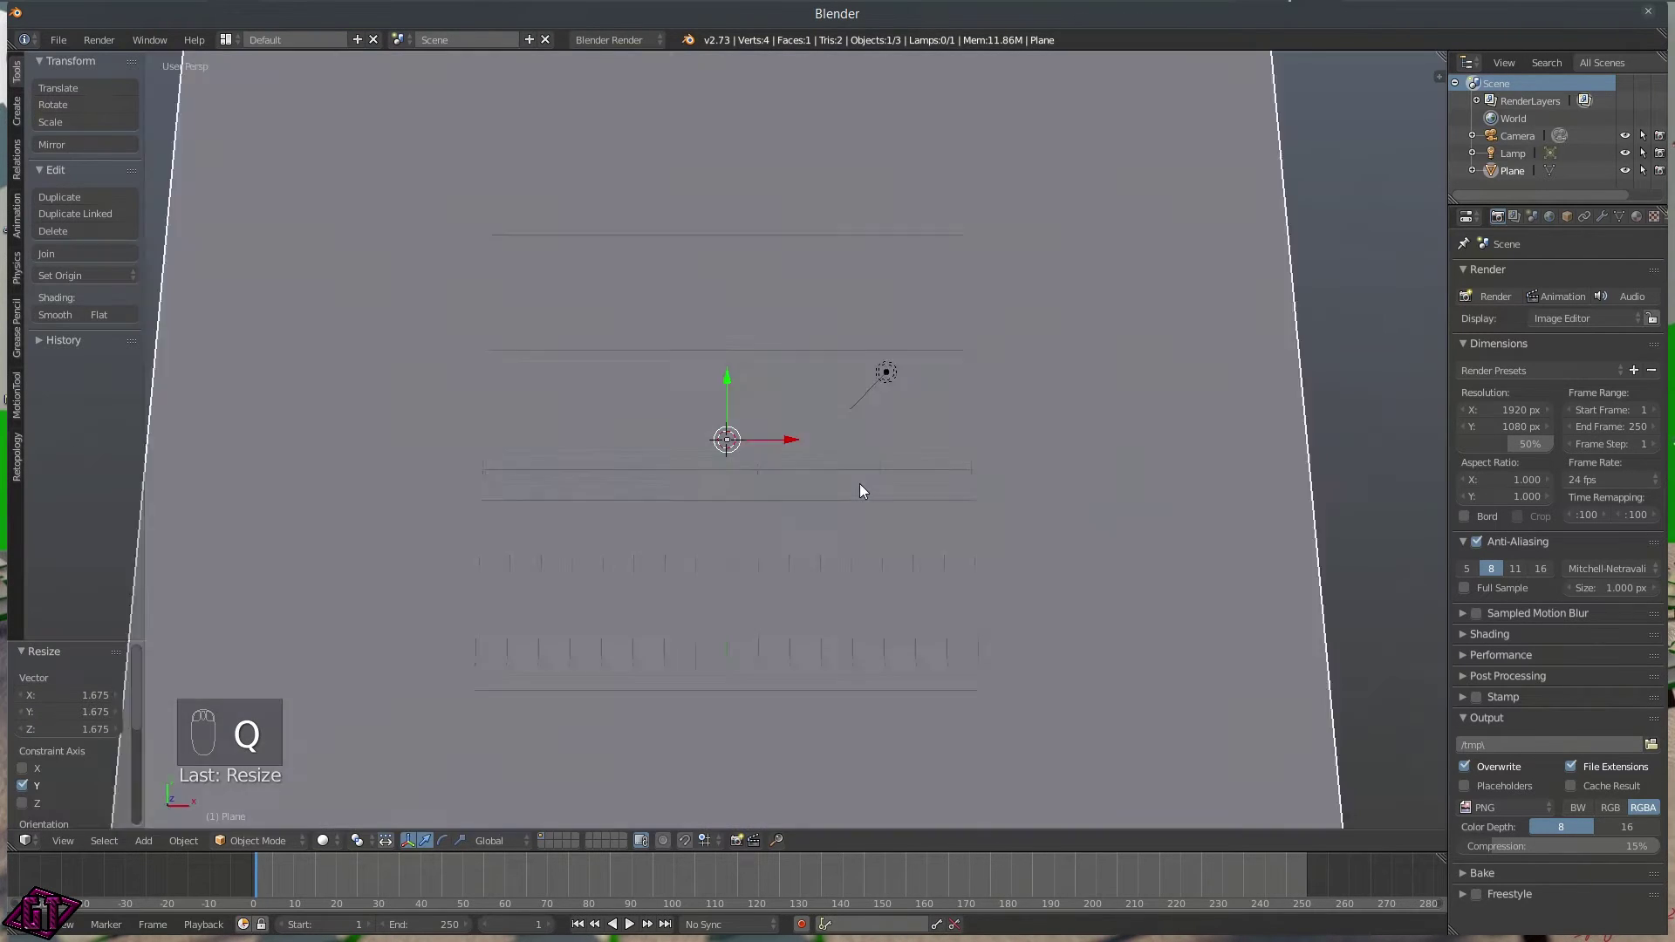
scroll(806, 425, down, 4)
middle_drag(817, 481, 569, 422)
middle_drag(719, 458, 733, 415)
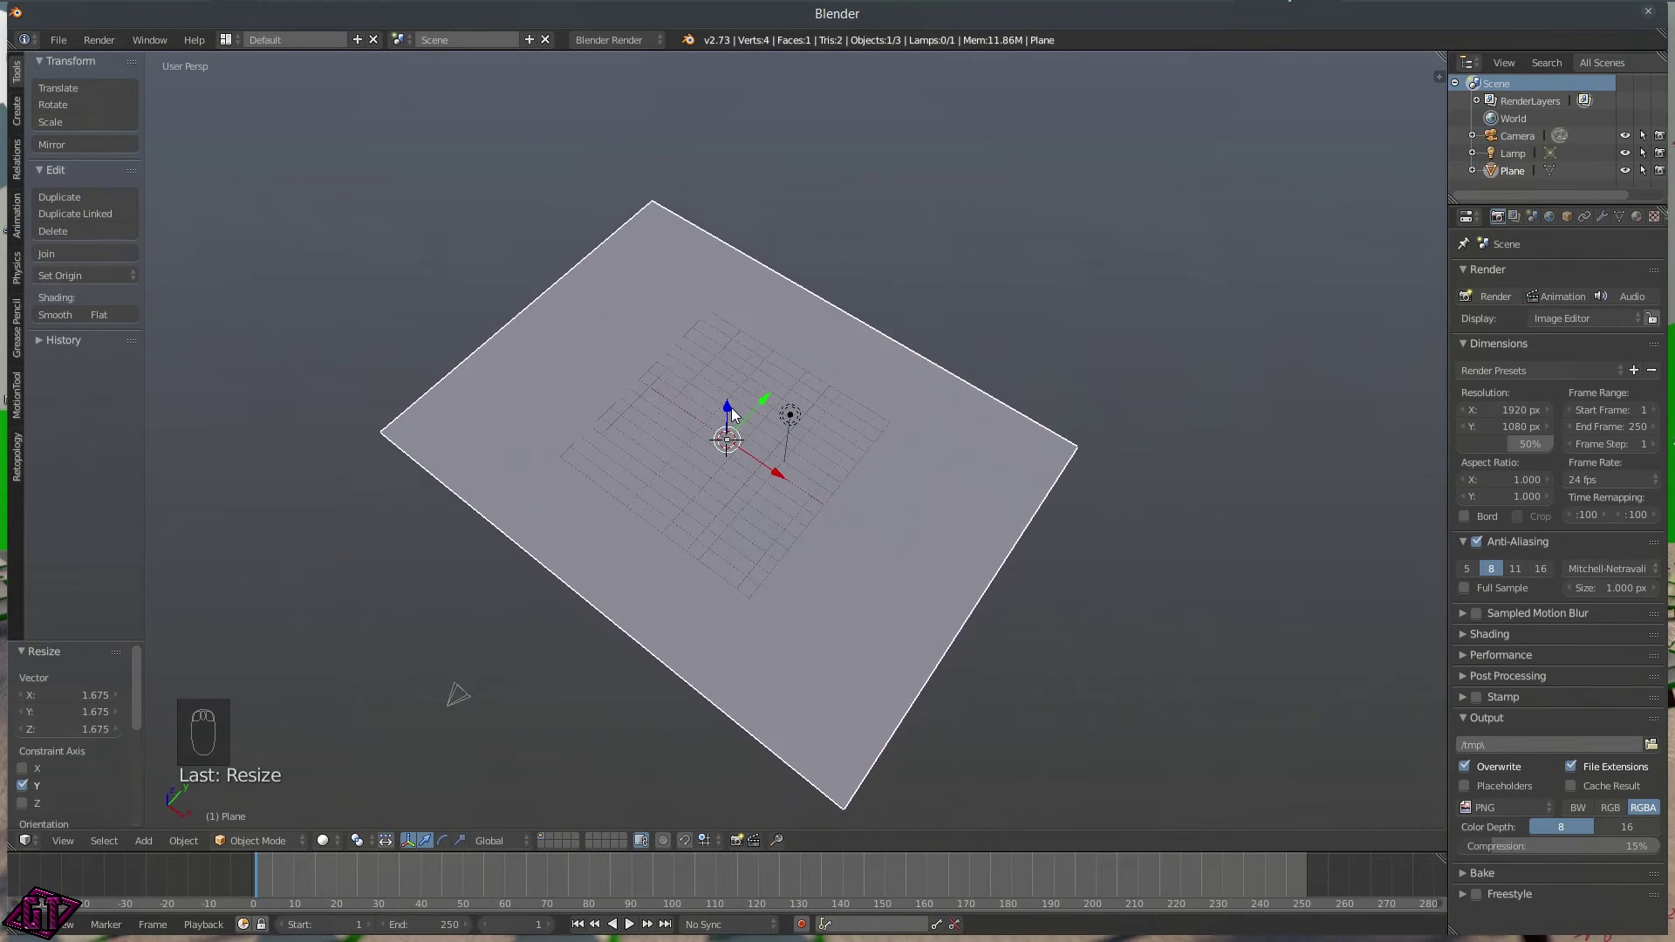
key(KP_0)
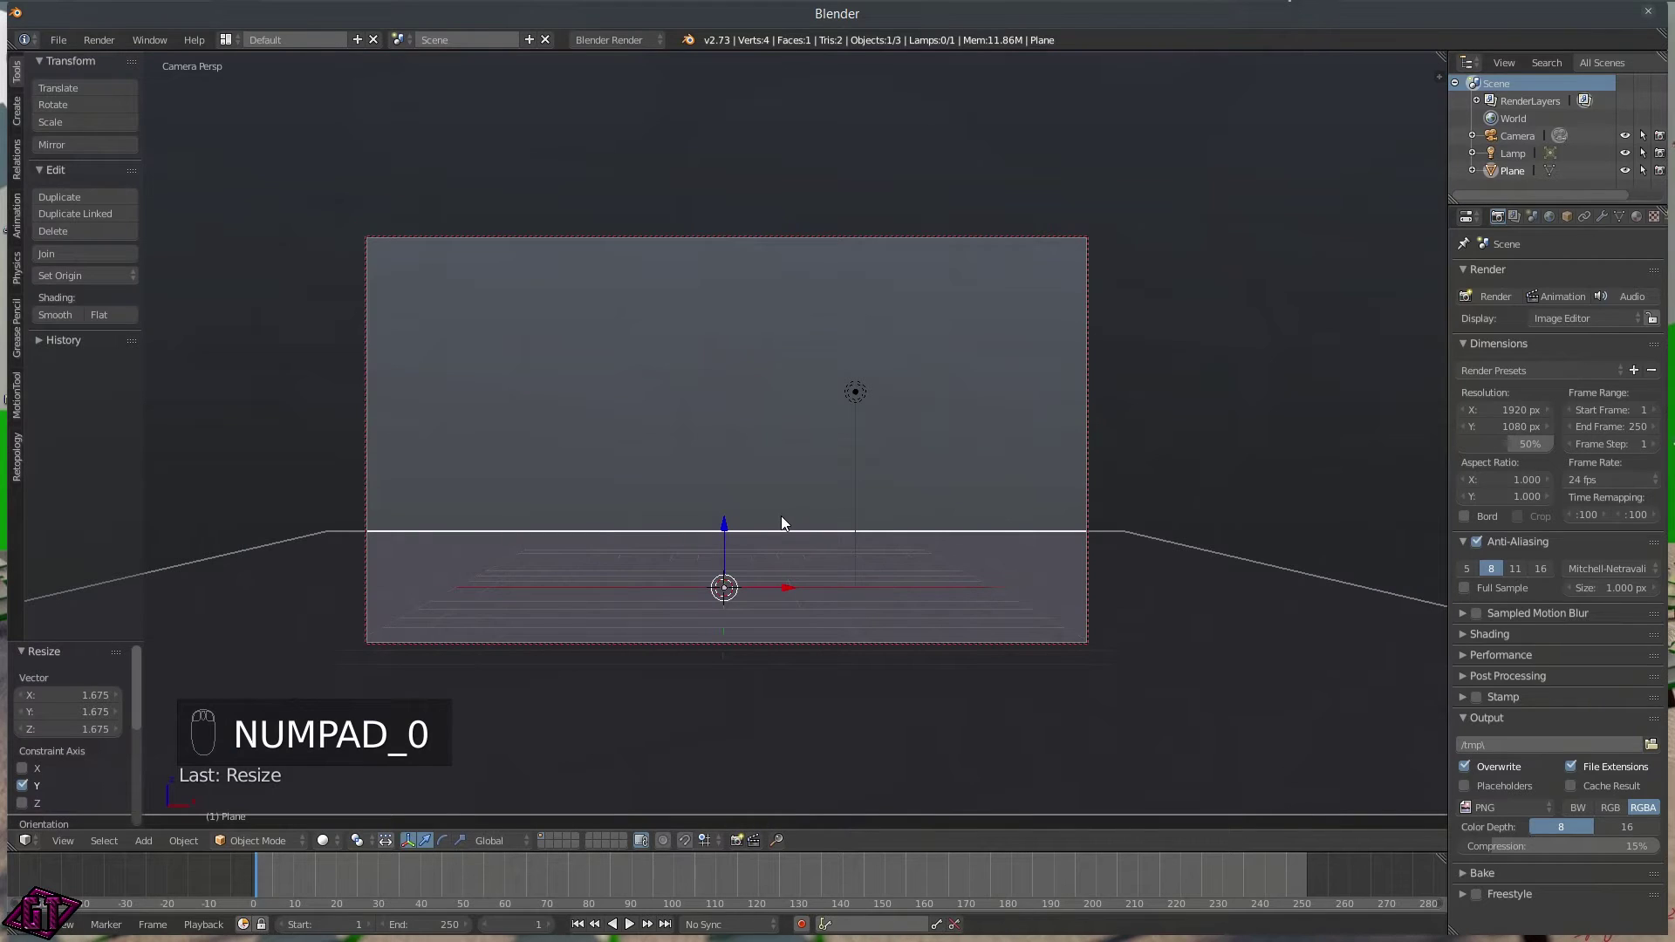
key(shift+f)
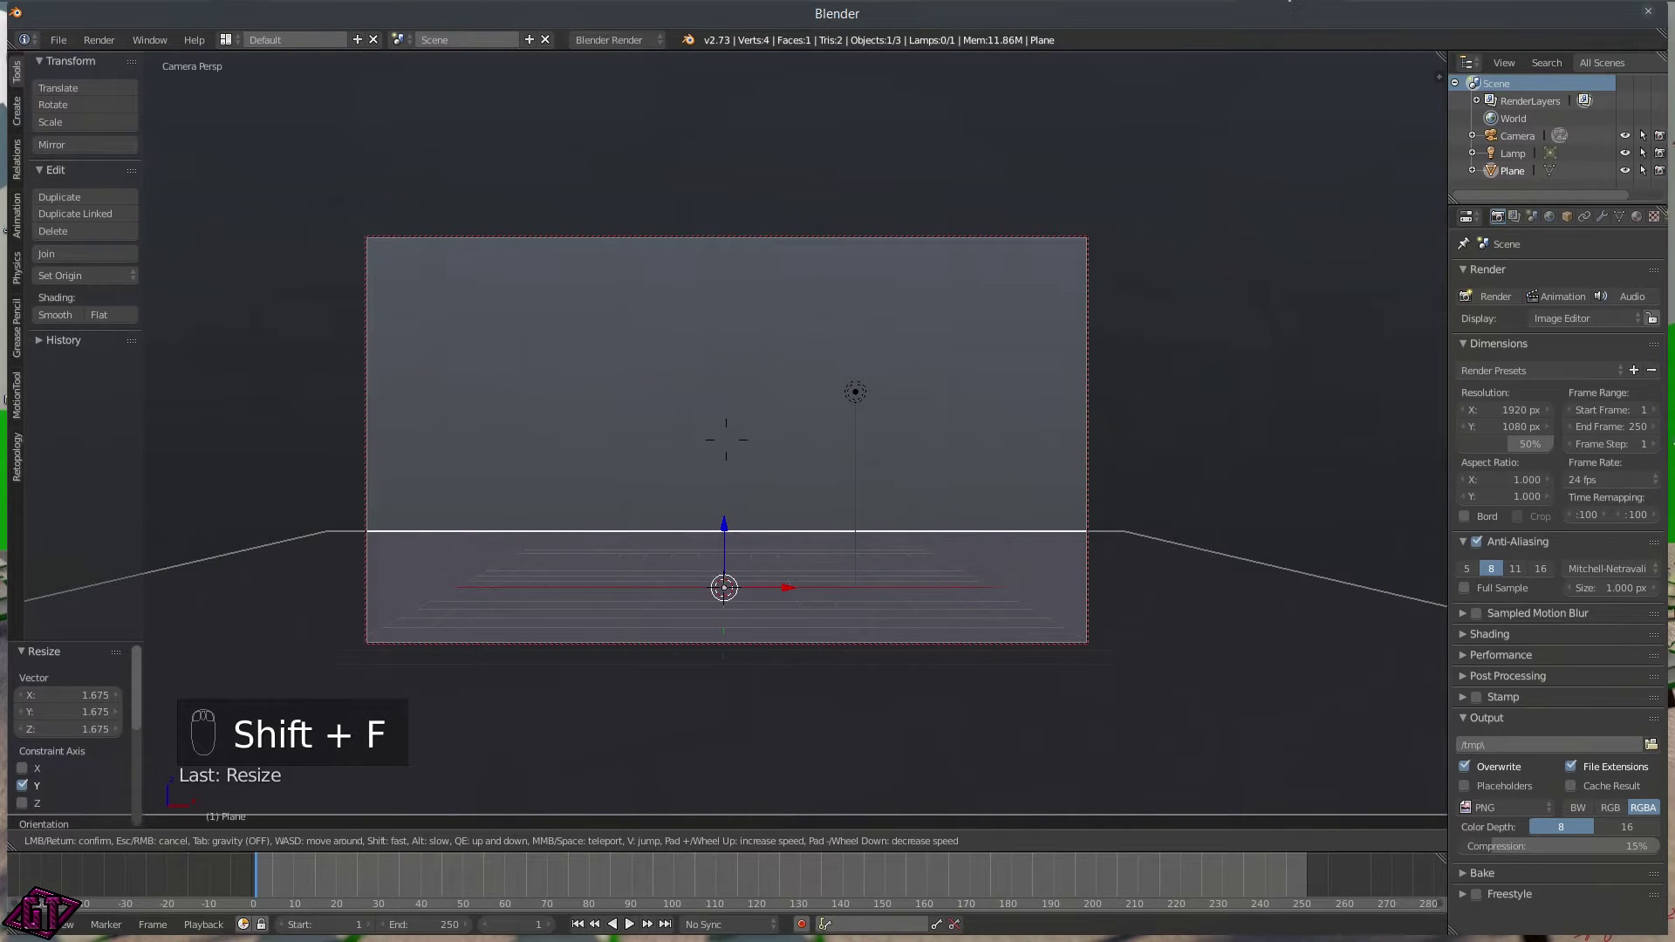
key(s)
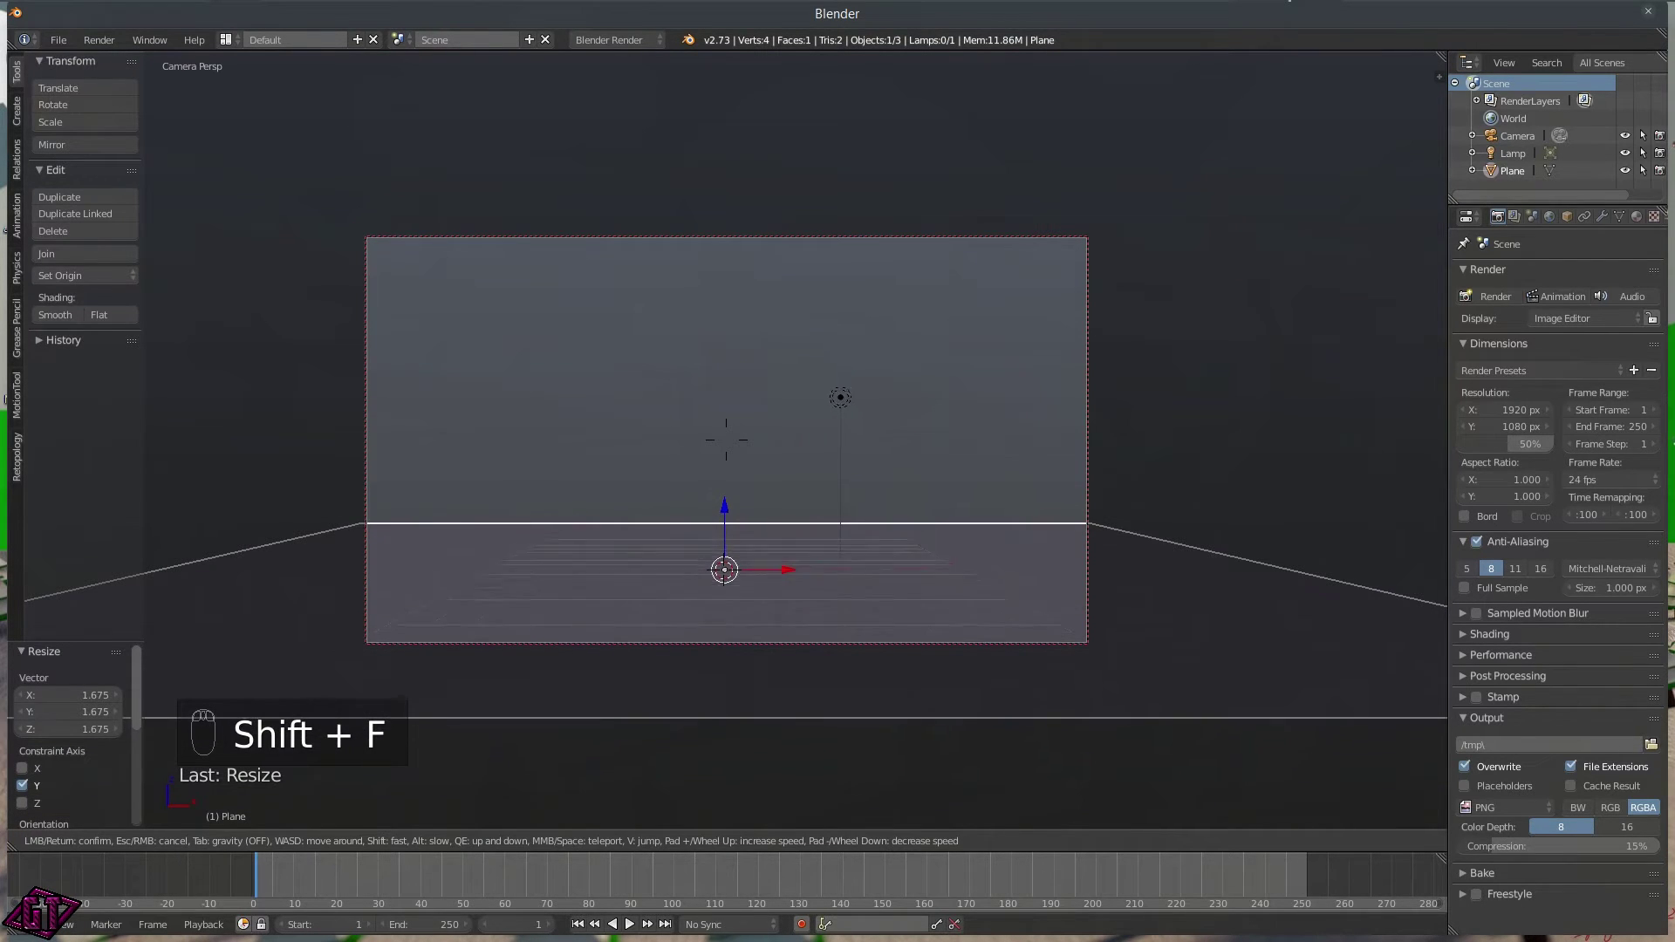
key(s)
key(s)
key(s)
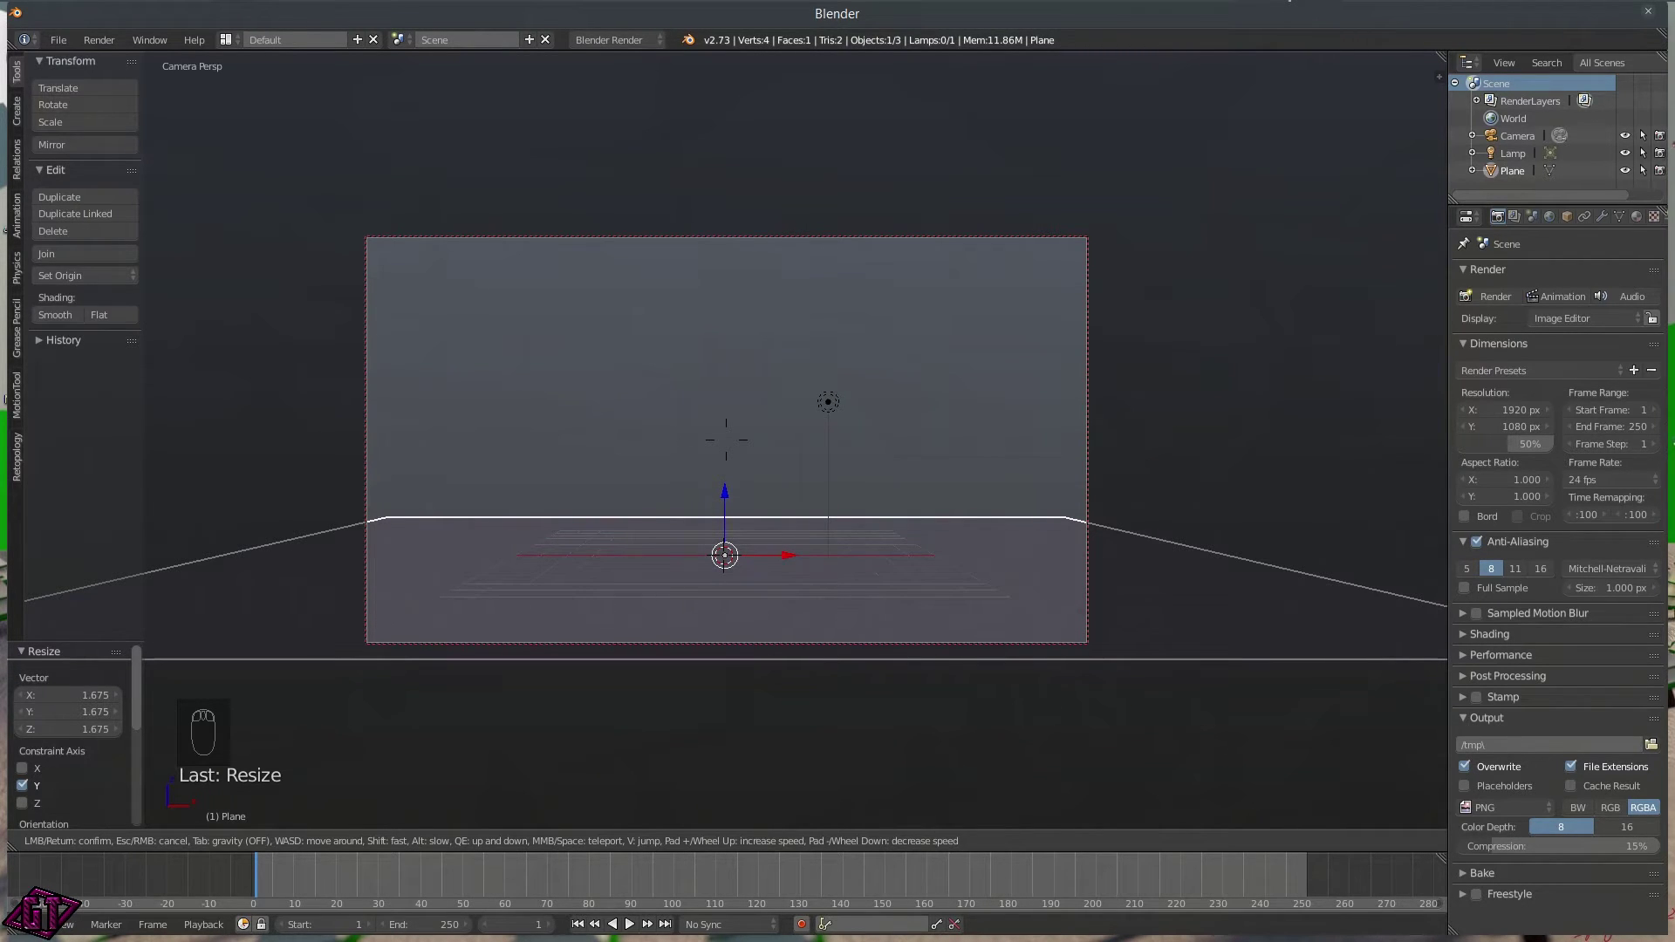
key(s)
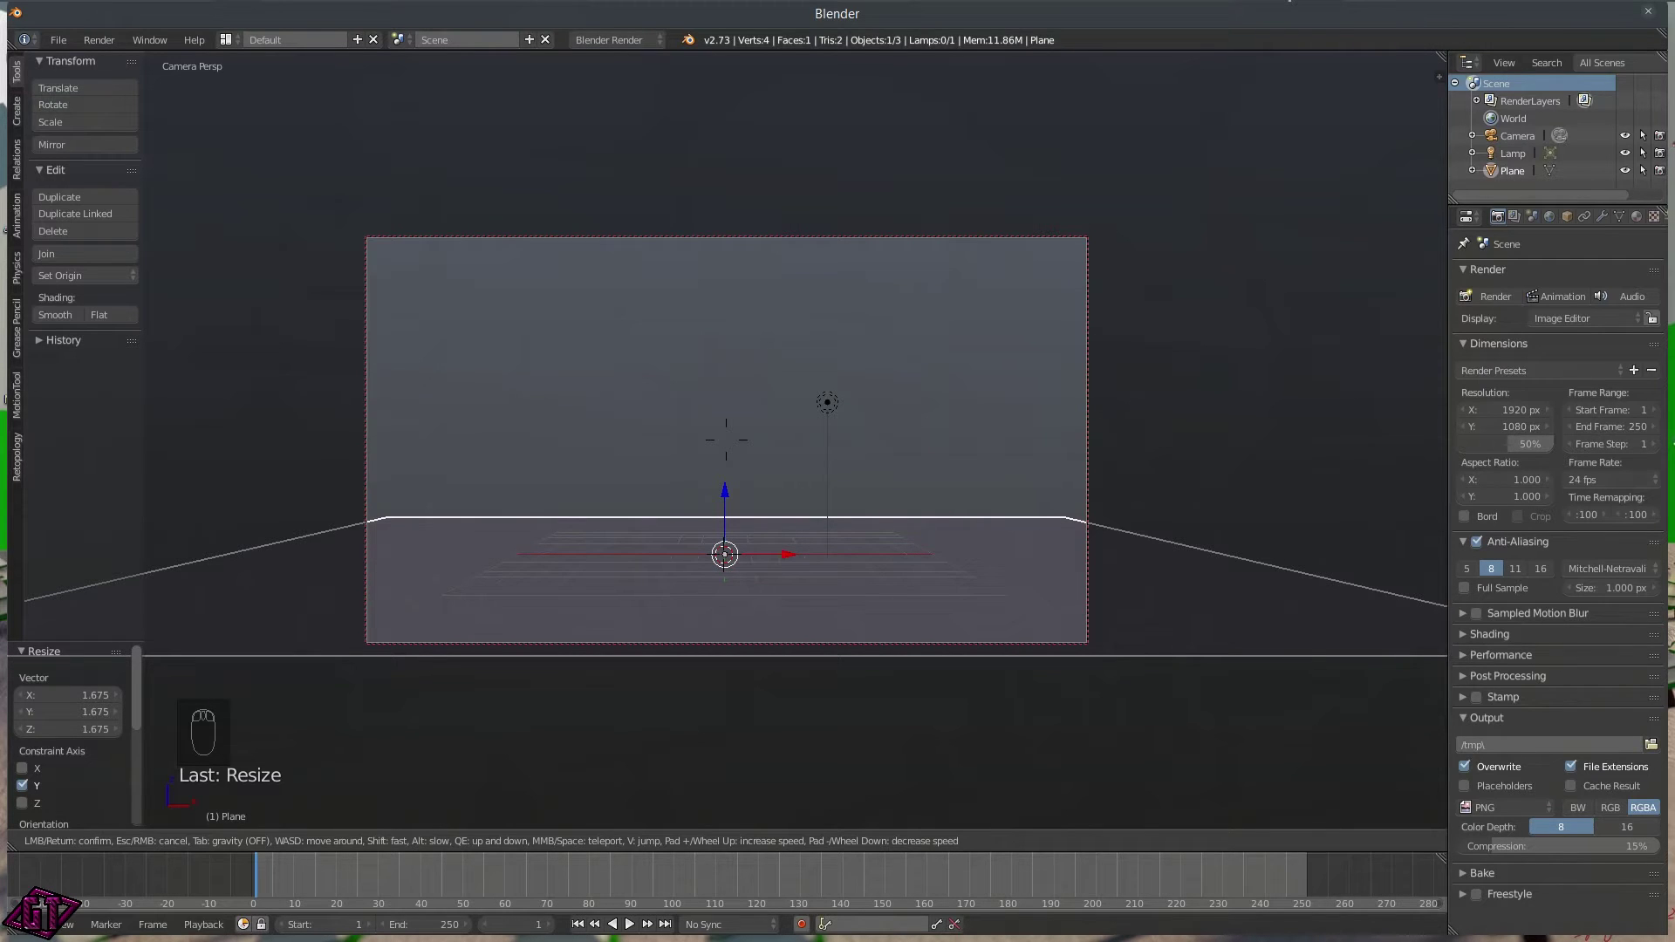
click(725, 440)
- Widen the plane along the global X axis by a factor of about 1.224 so it spans beyond the camera frame
key(s)
key(x)
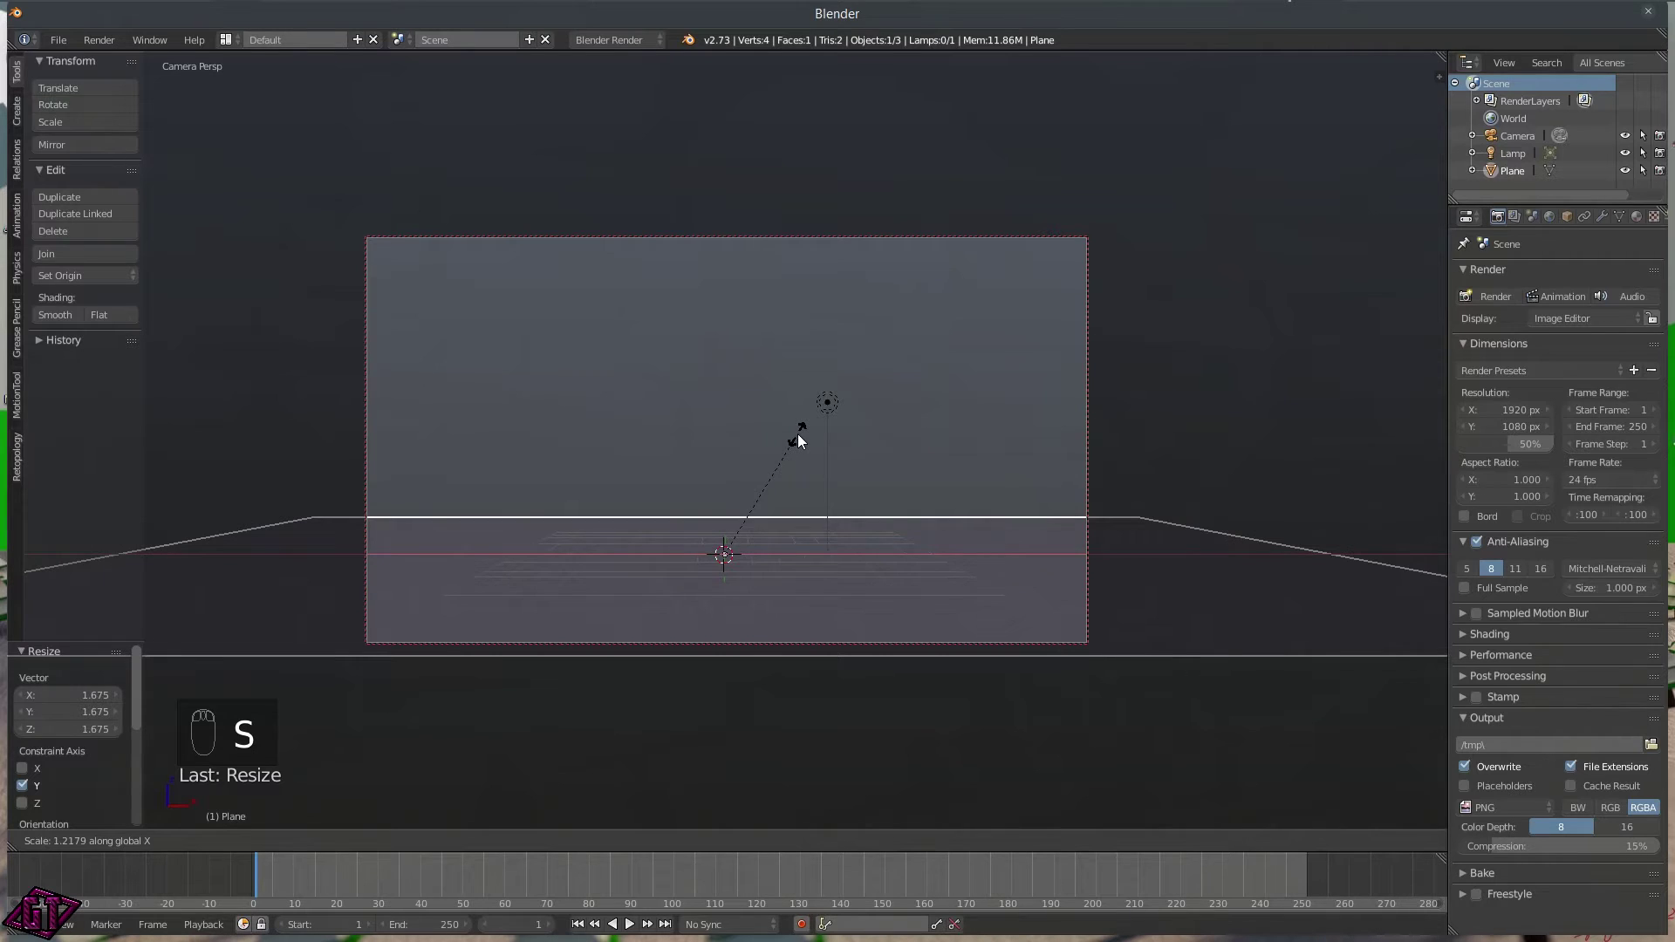
click(796, 434)
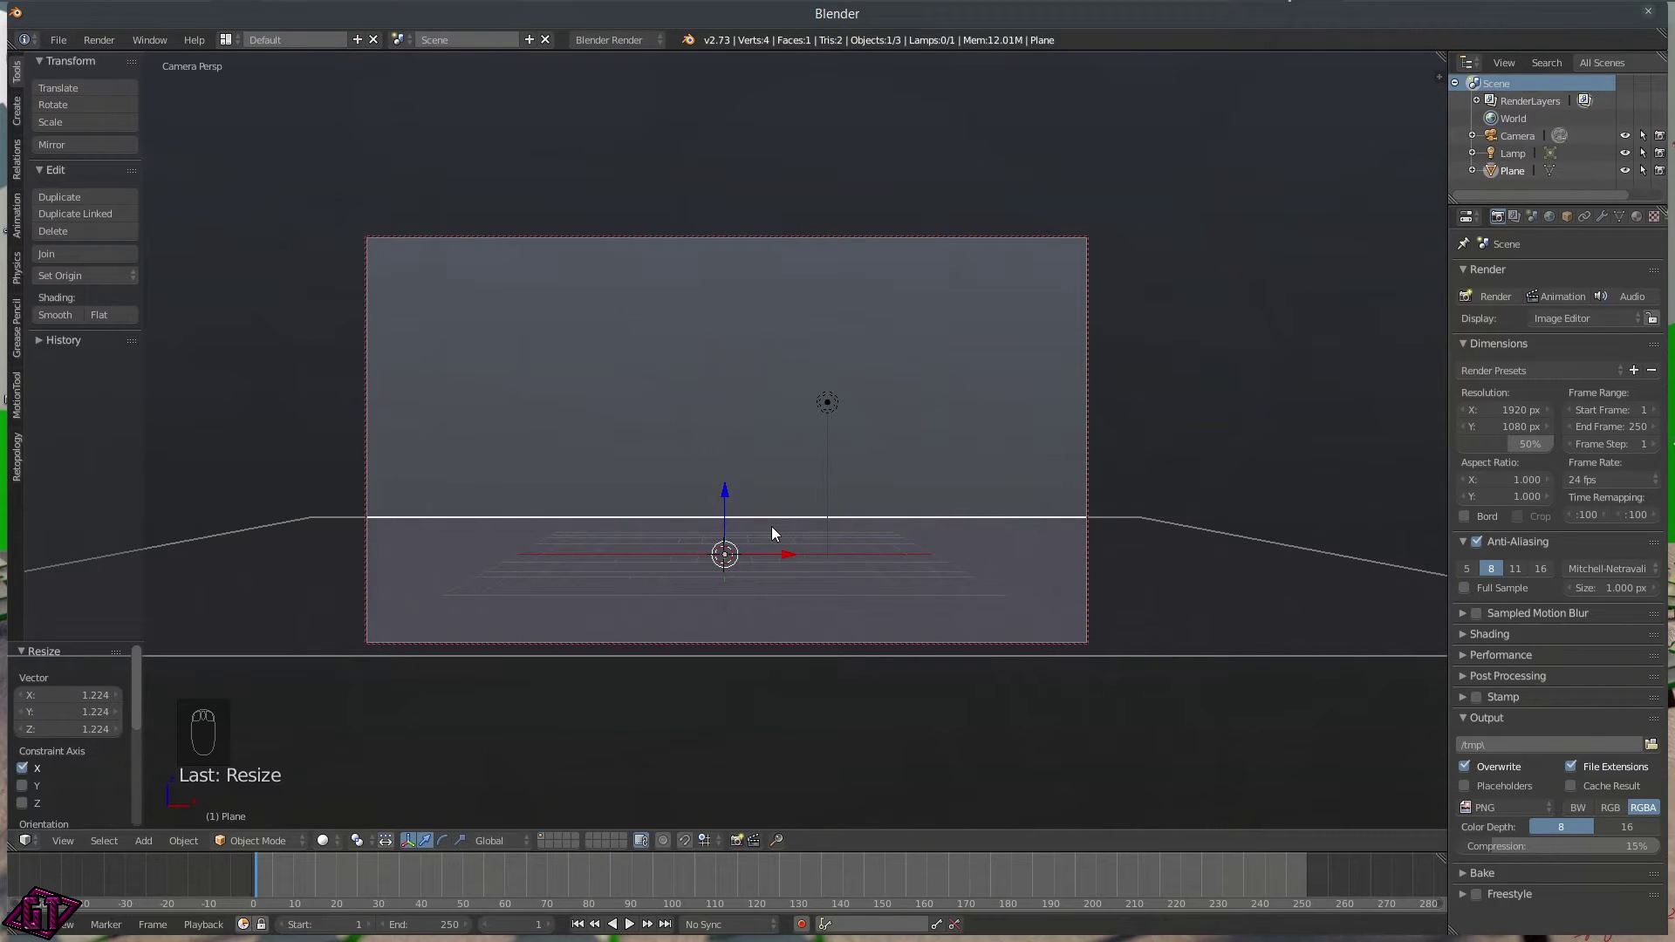
- From the top view, move the lamp beyond the plane's far corner, about 23.349 along X and 15.46 along Y
key(q)
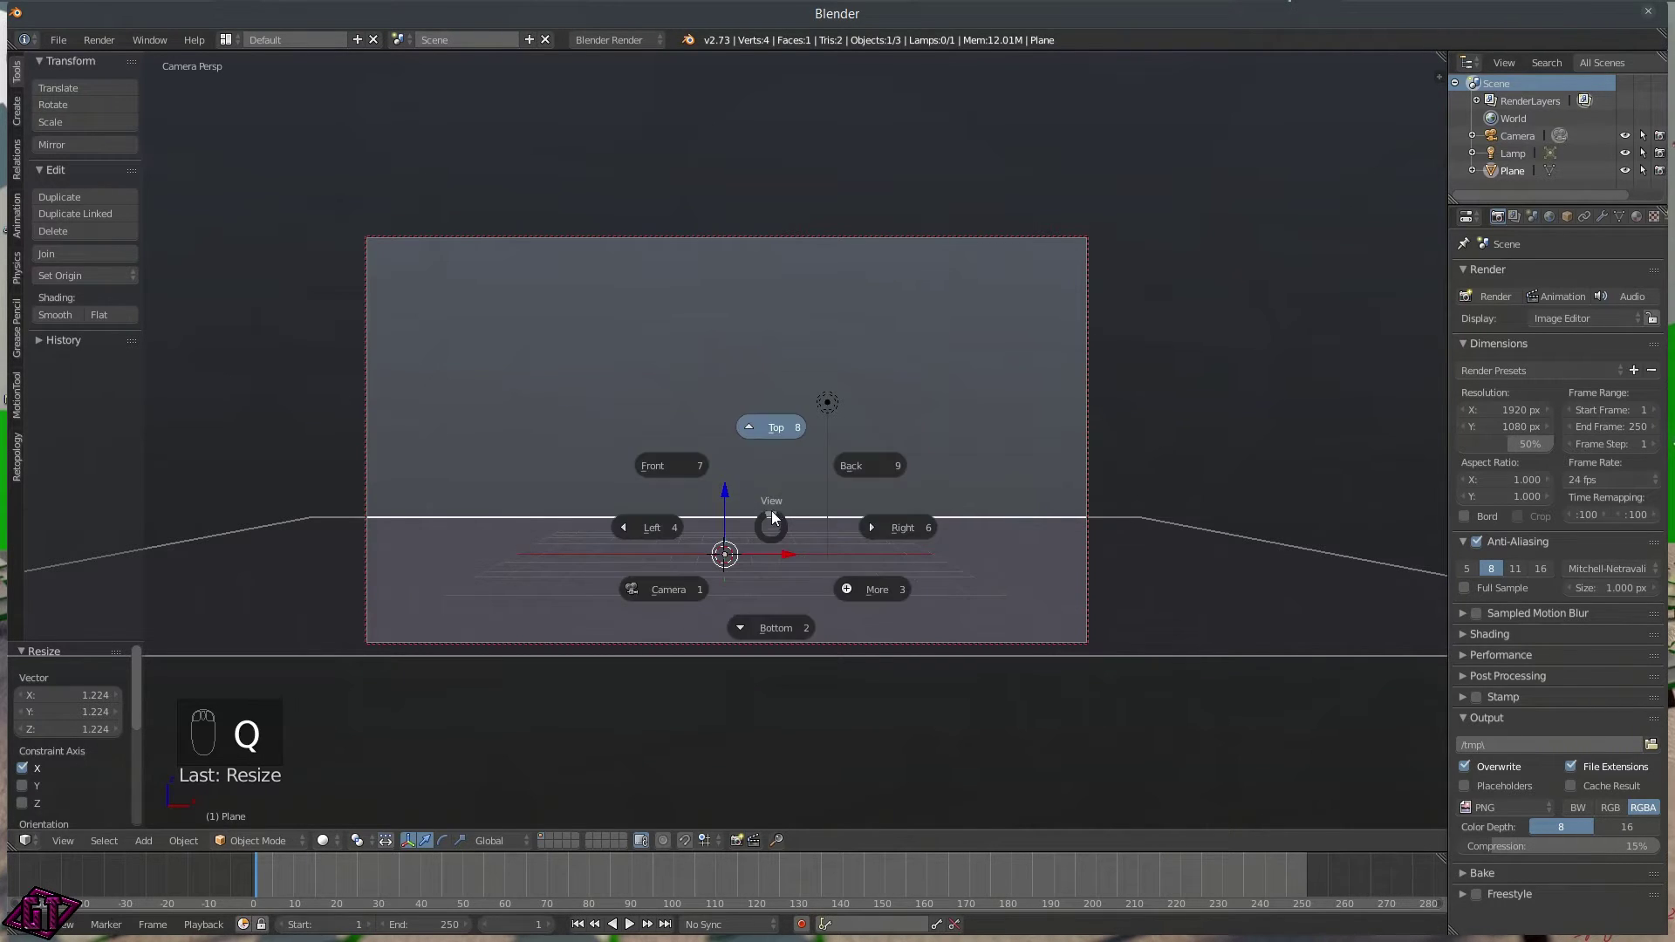
click(764, 466)
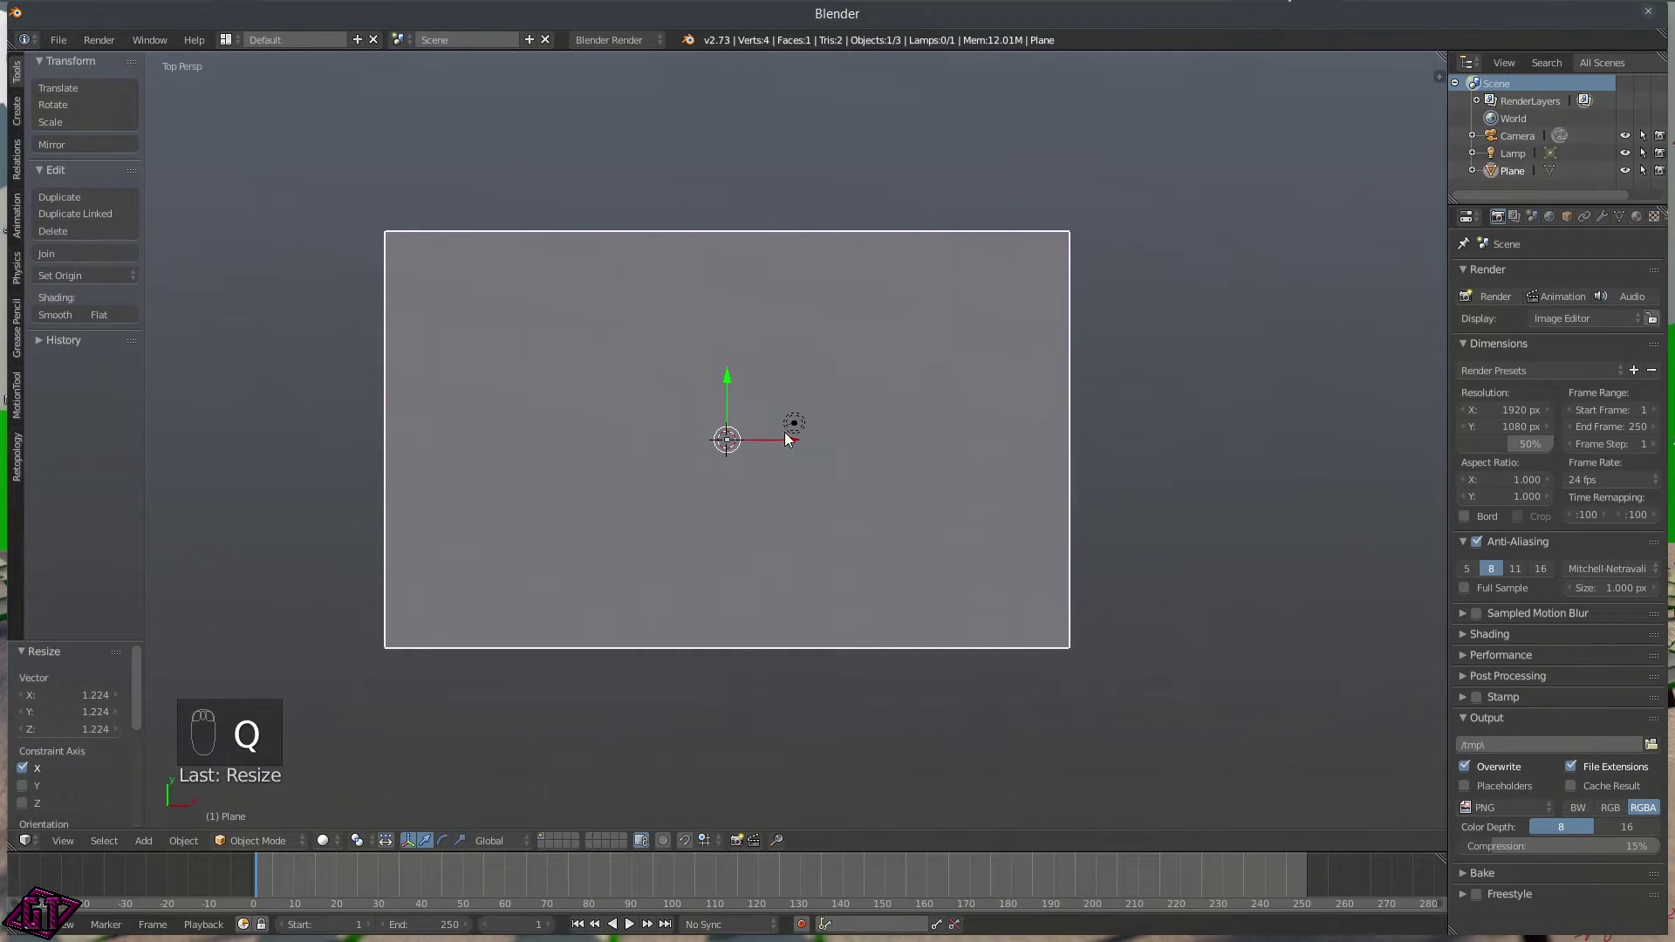
right_click(798, 417)
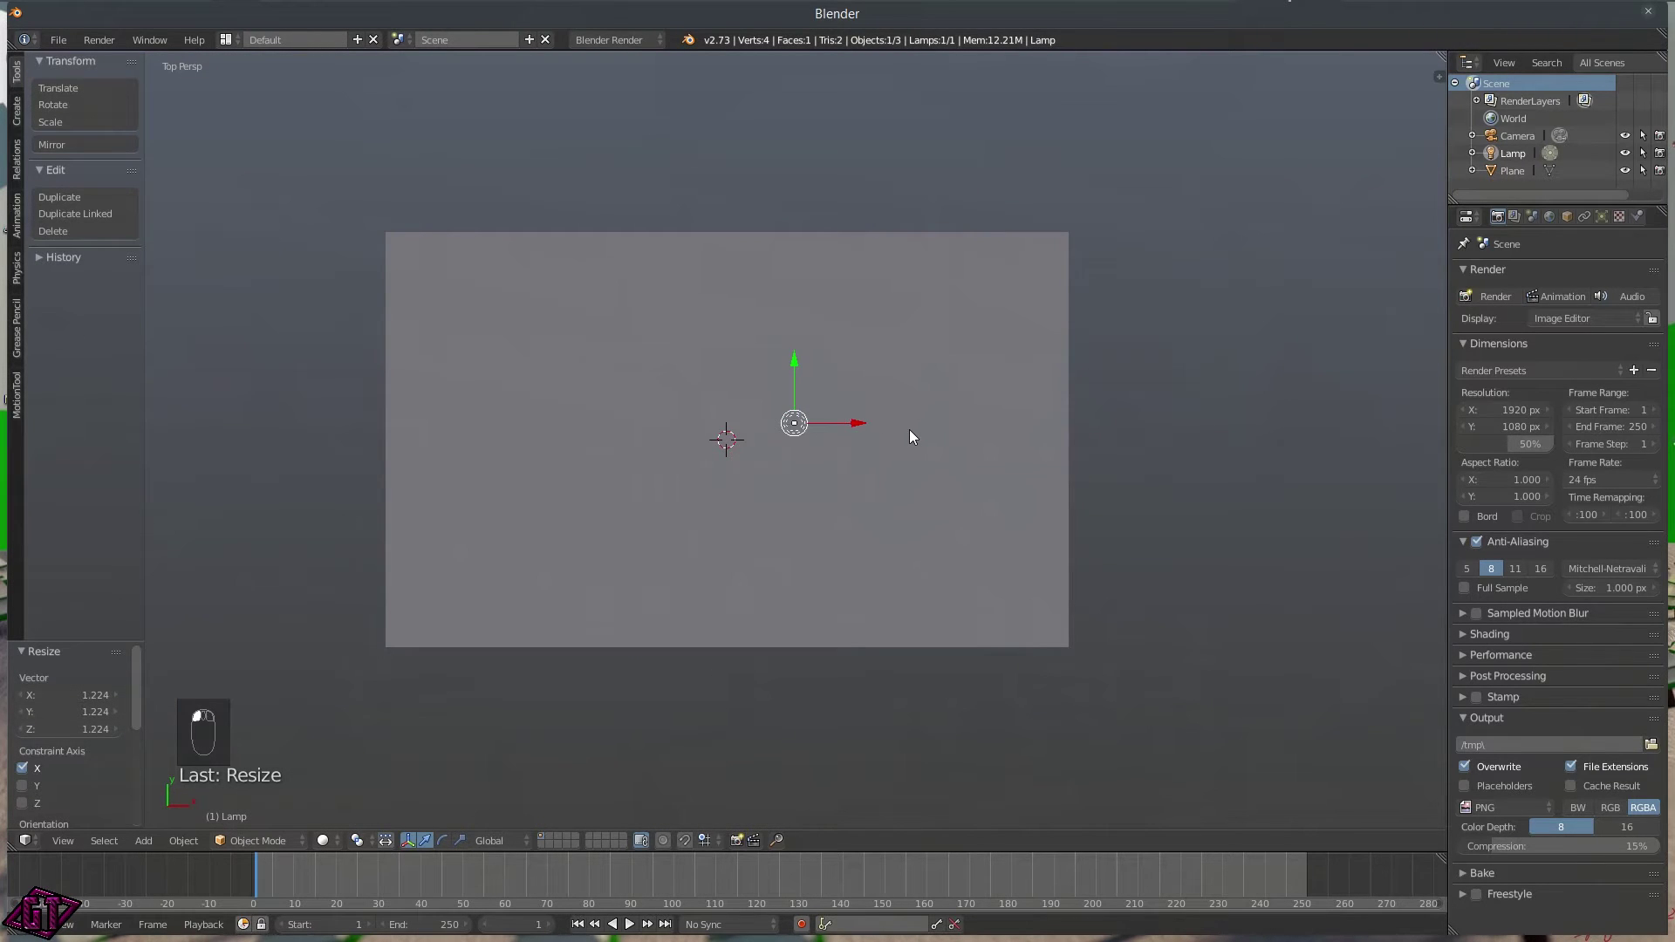
key(g)
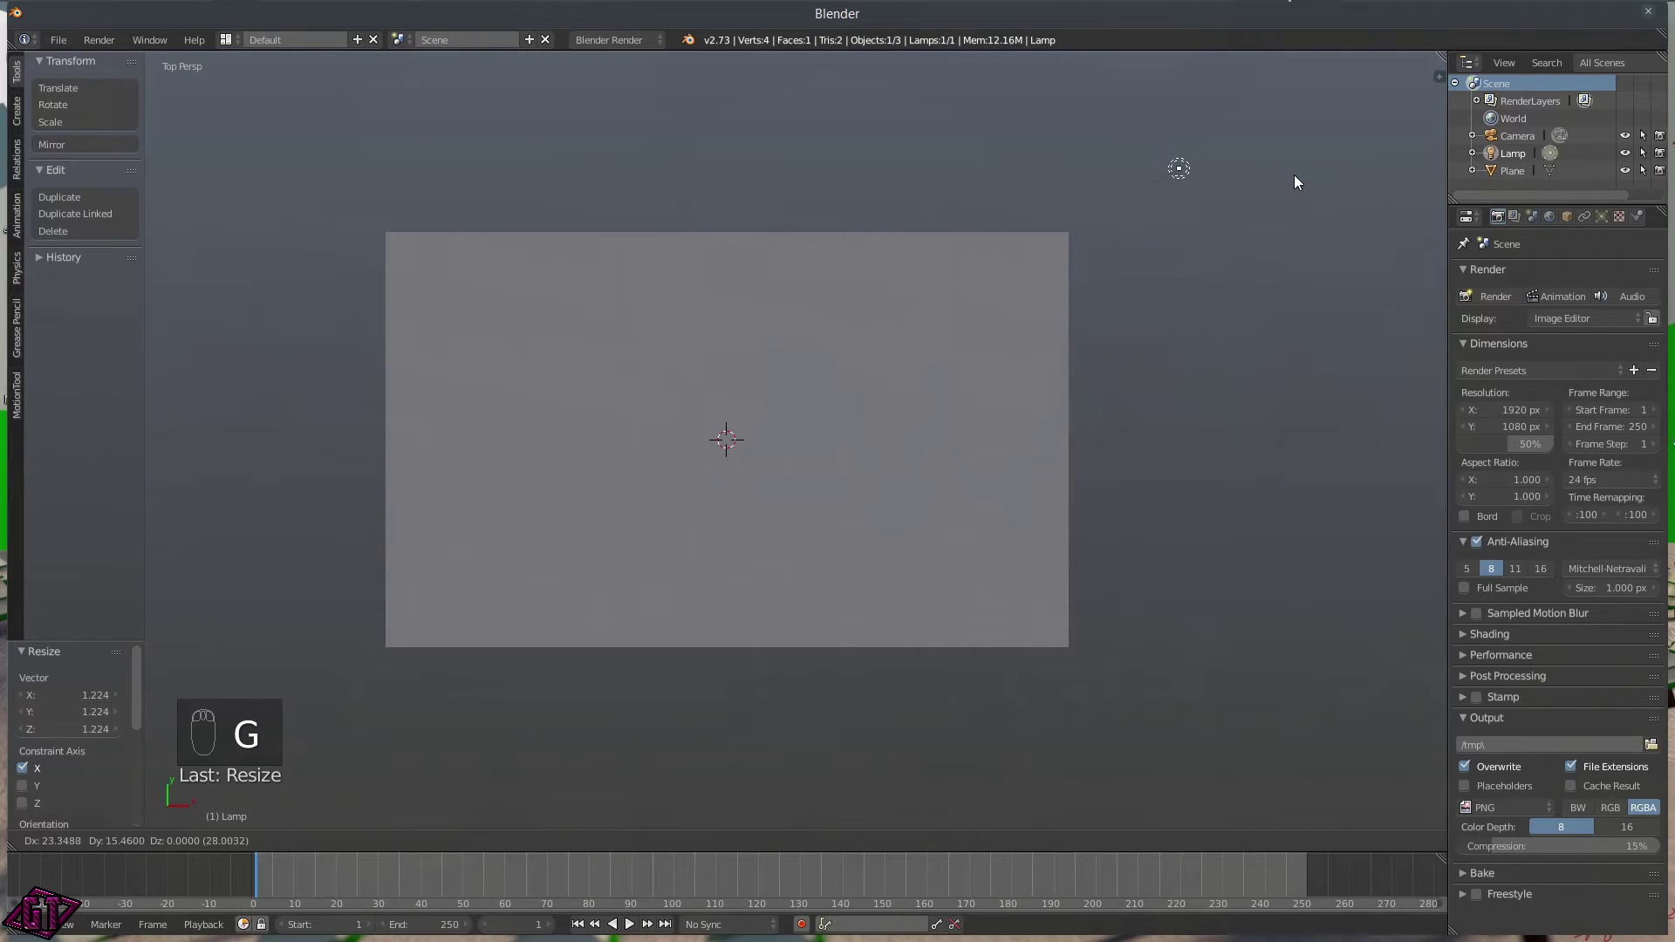
click(1293, 176)
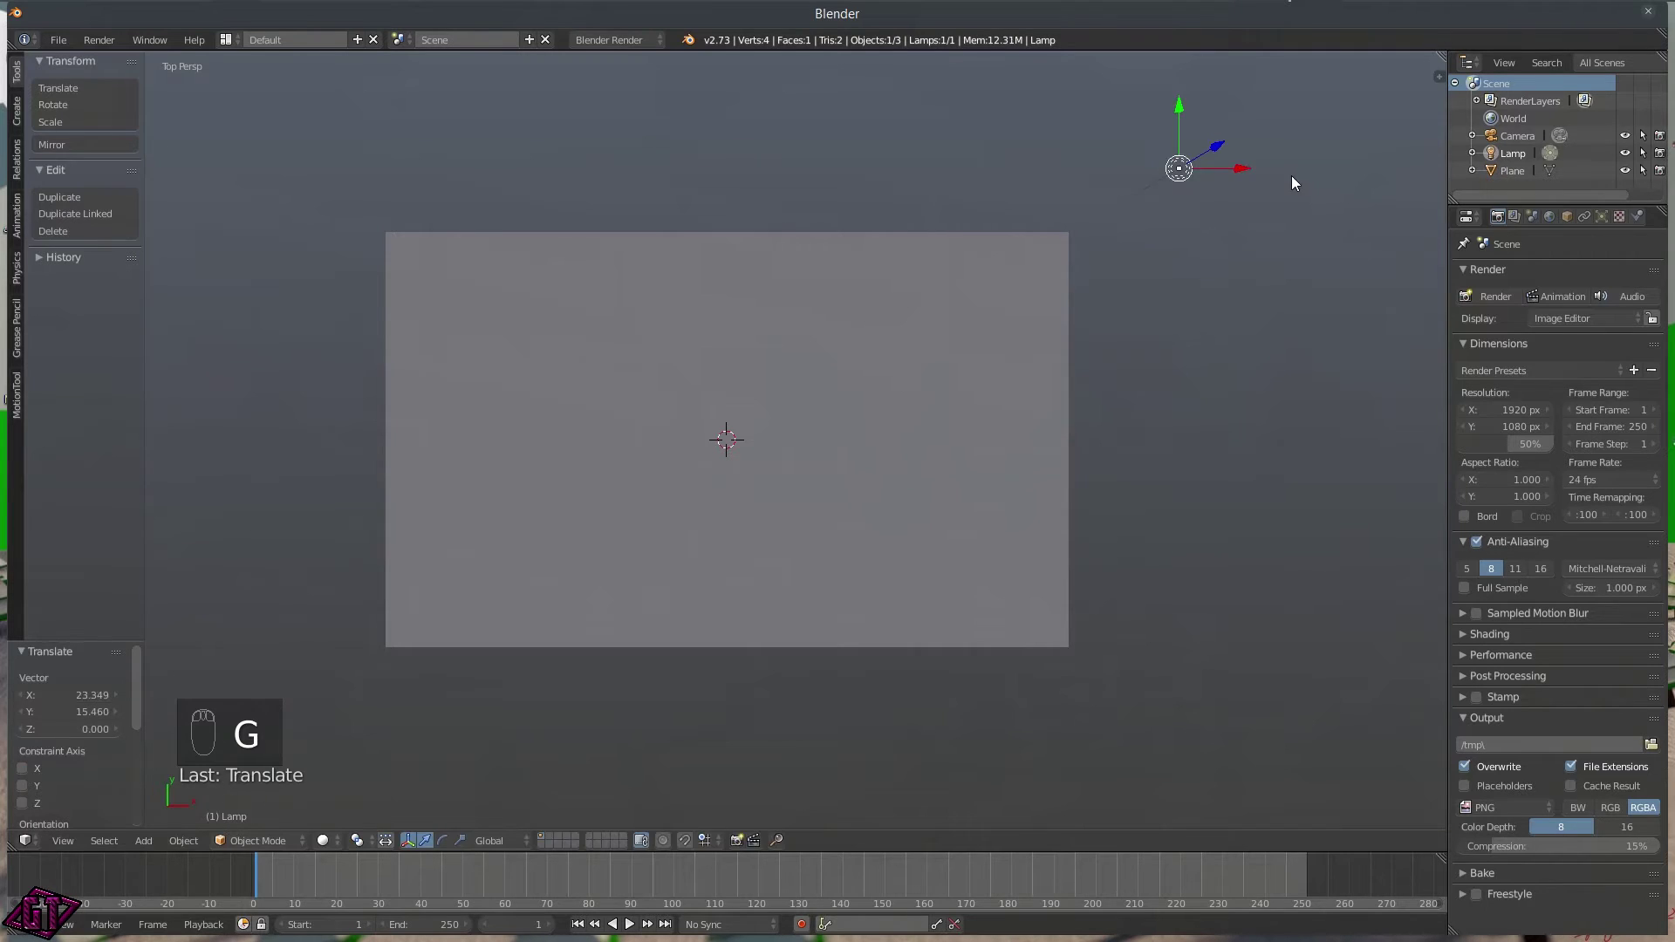
- Switch the render engine to Cycles Render
click(628, 38)
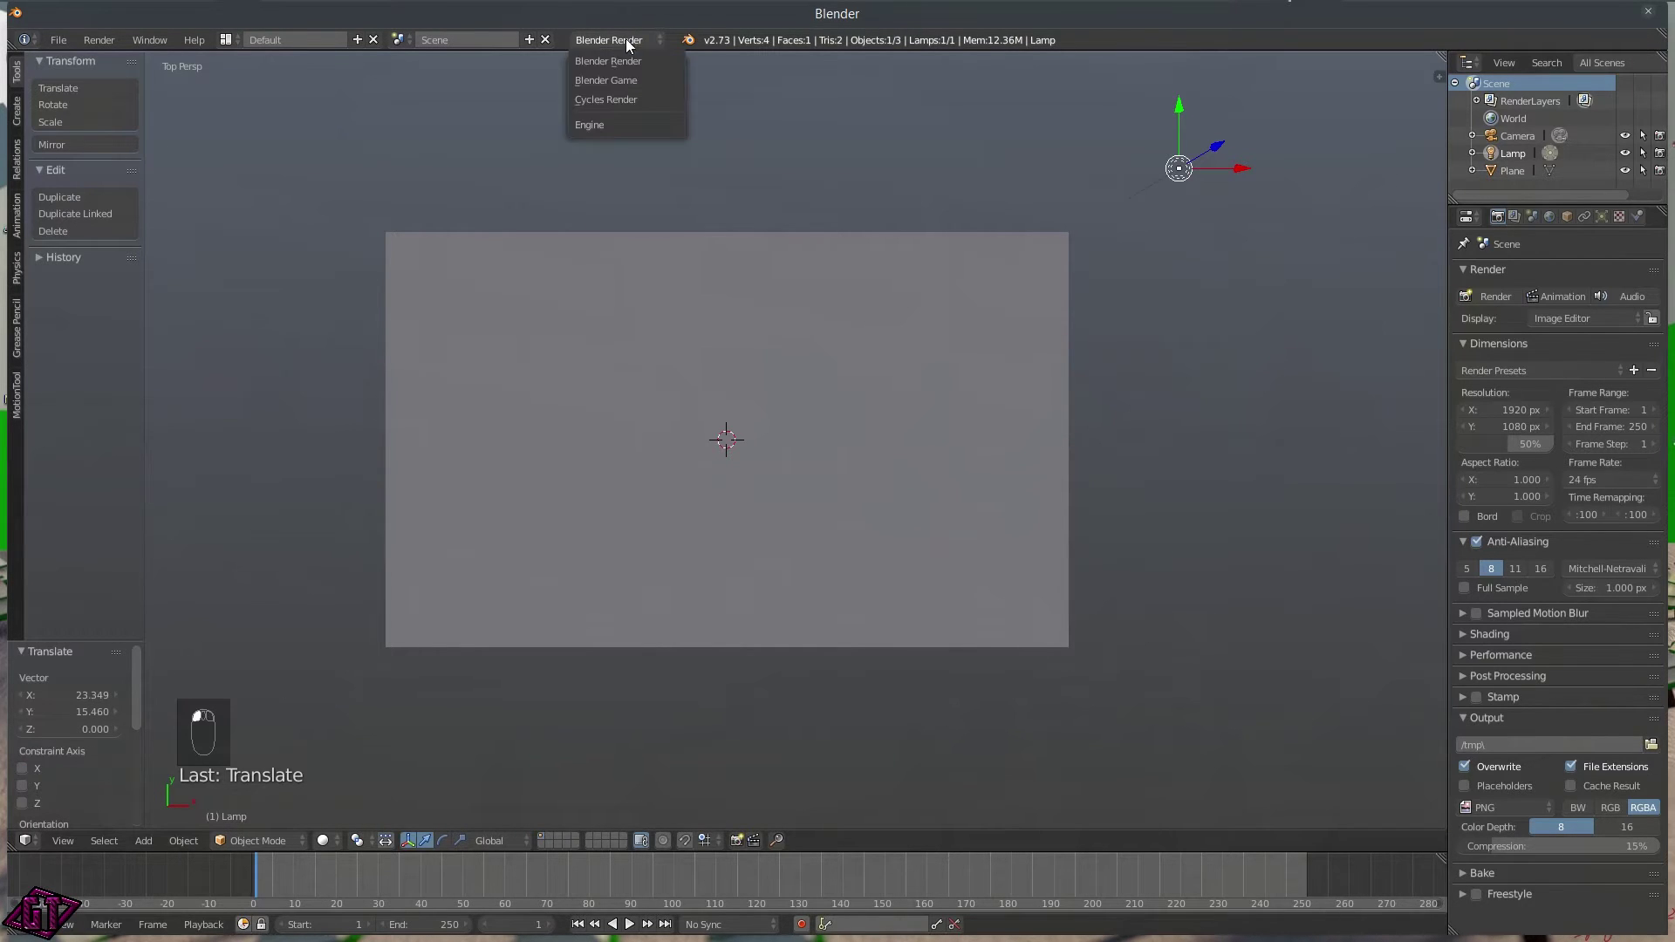
click(604, 103)
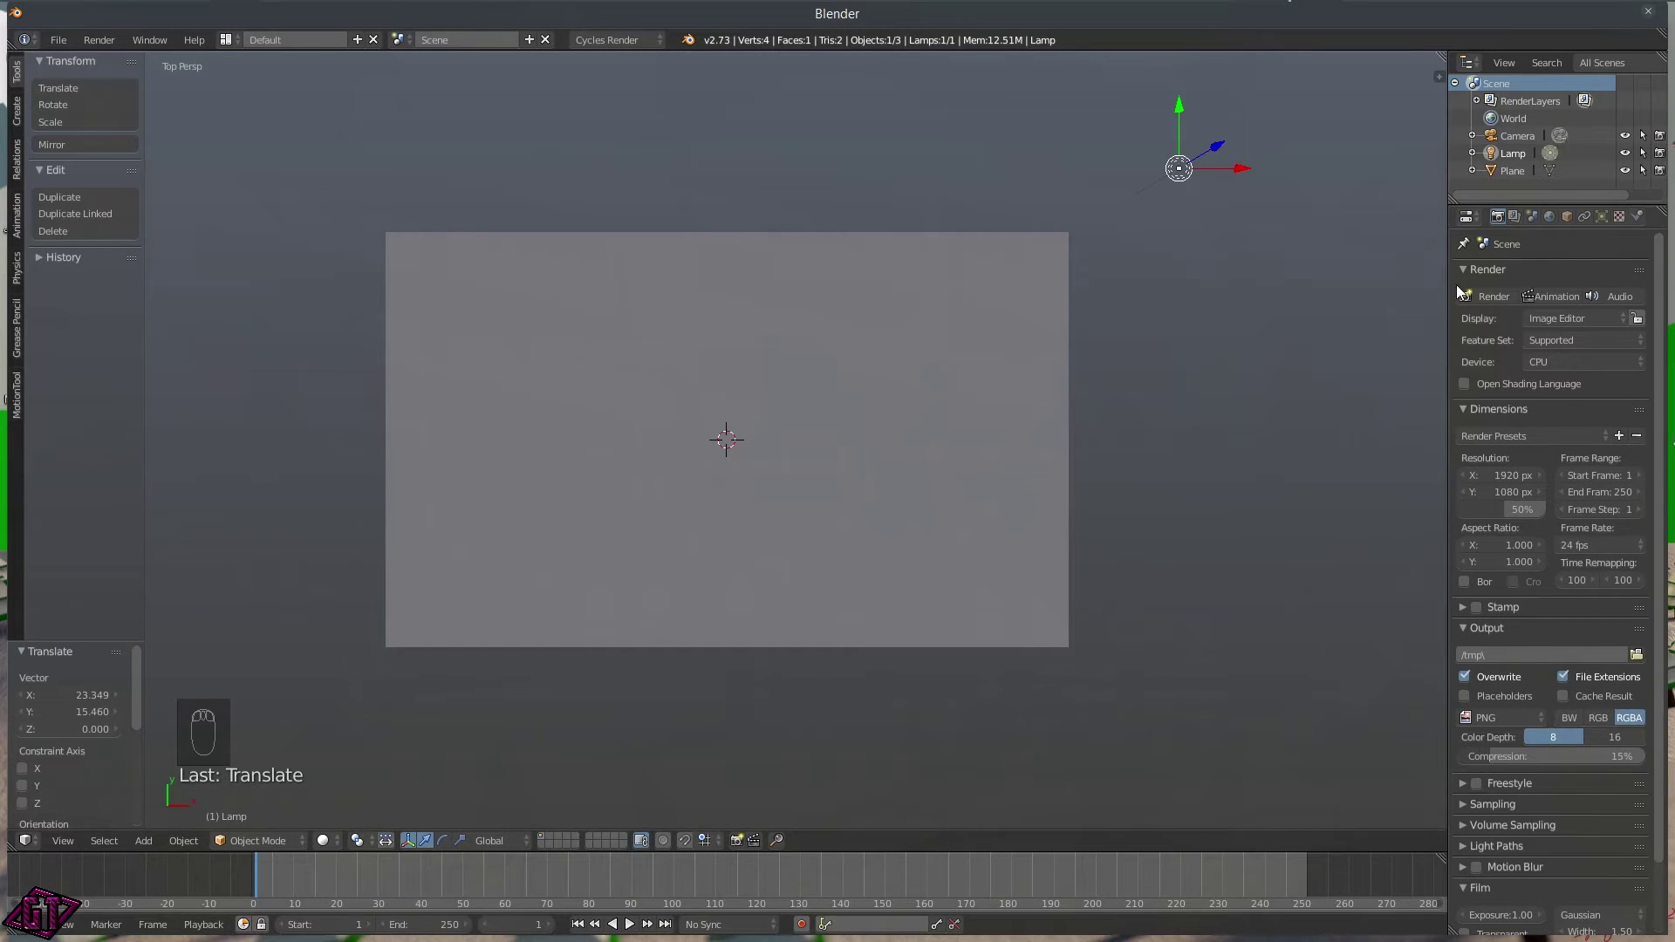
- Change the lamp type to Sun and enable its shader nodes with an Emission strength of 5
drag(1449, 262, 1227, 253)
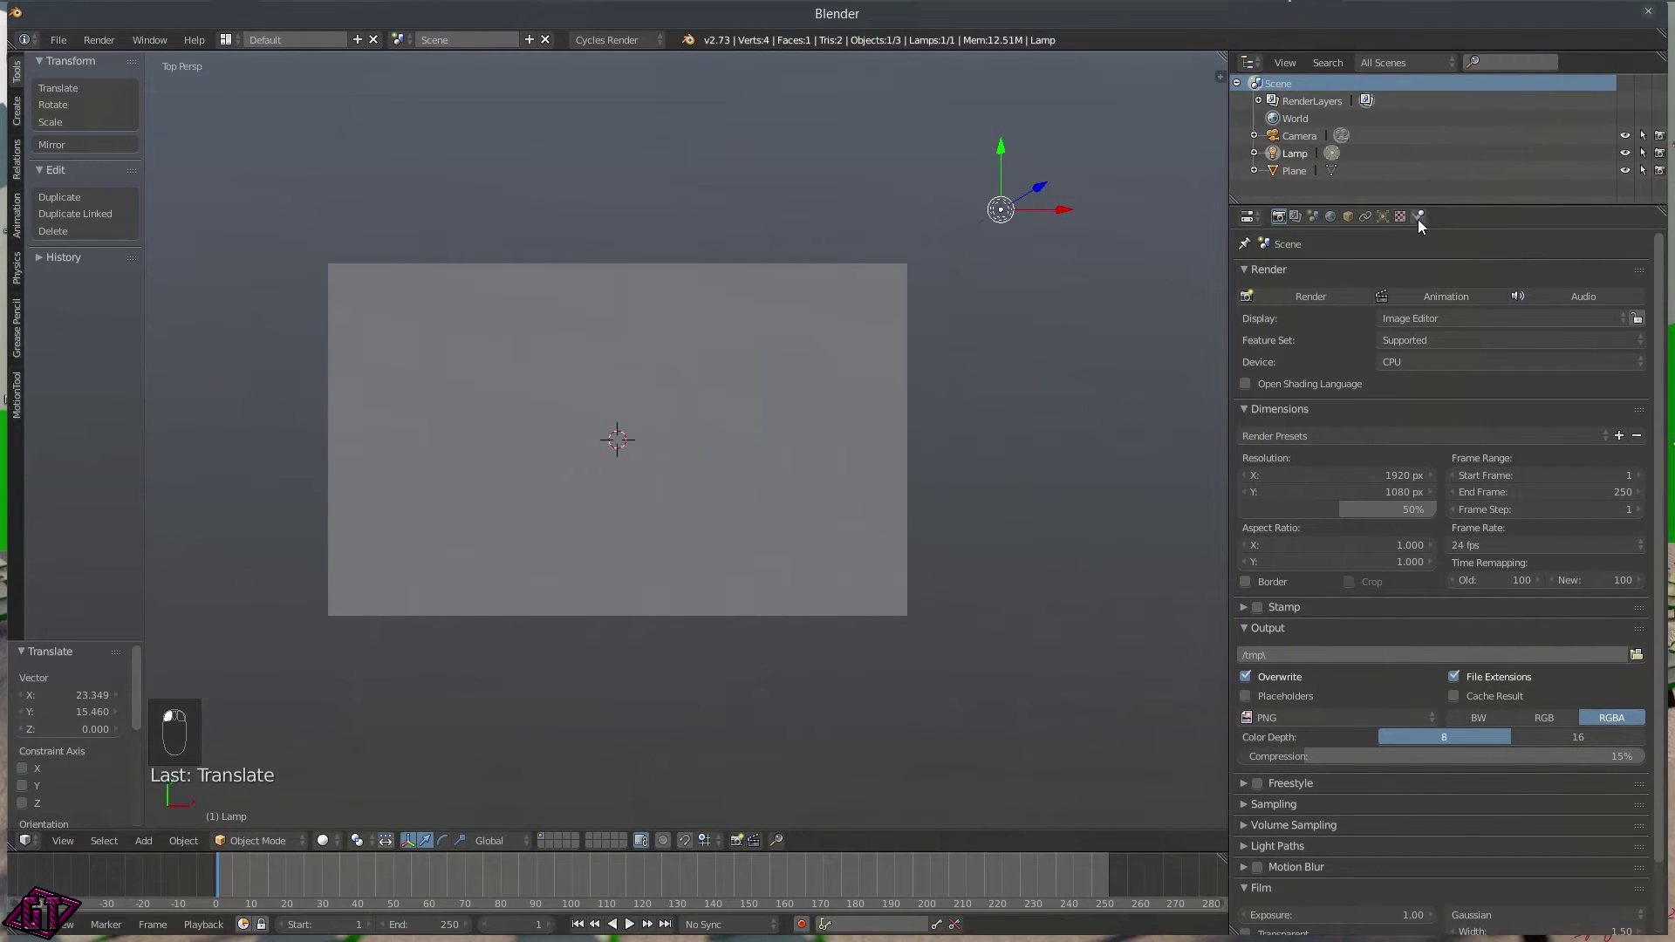
click(1382, 216)
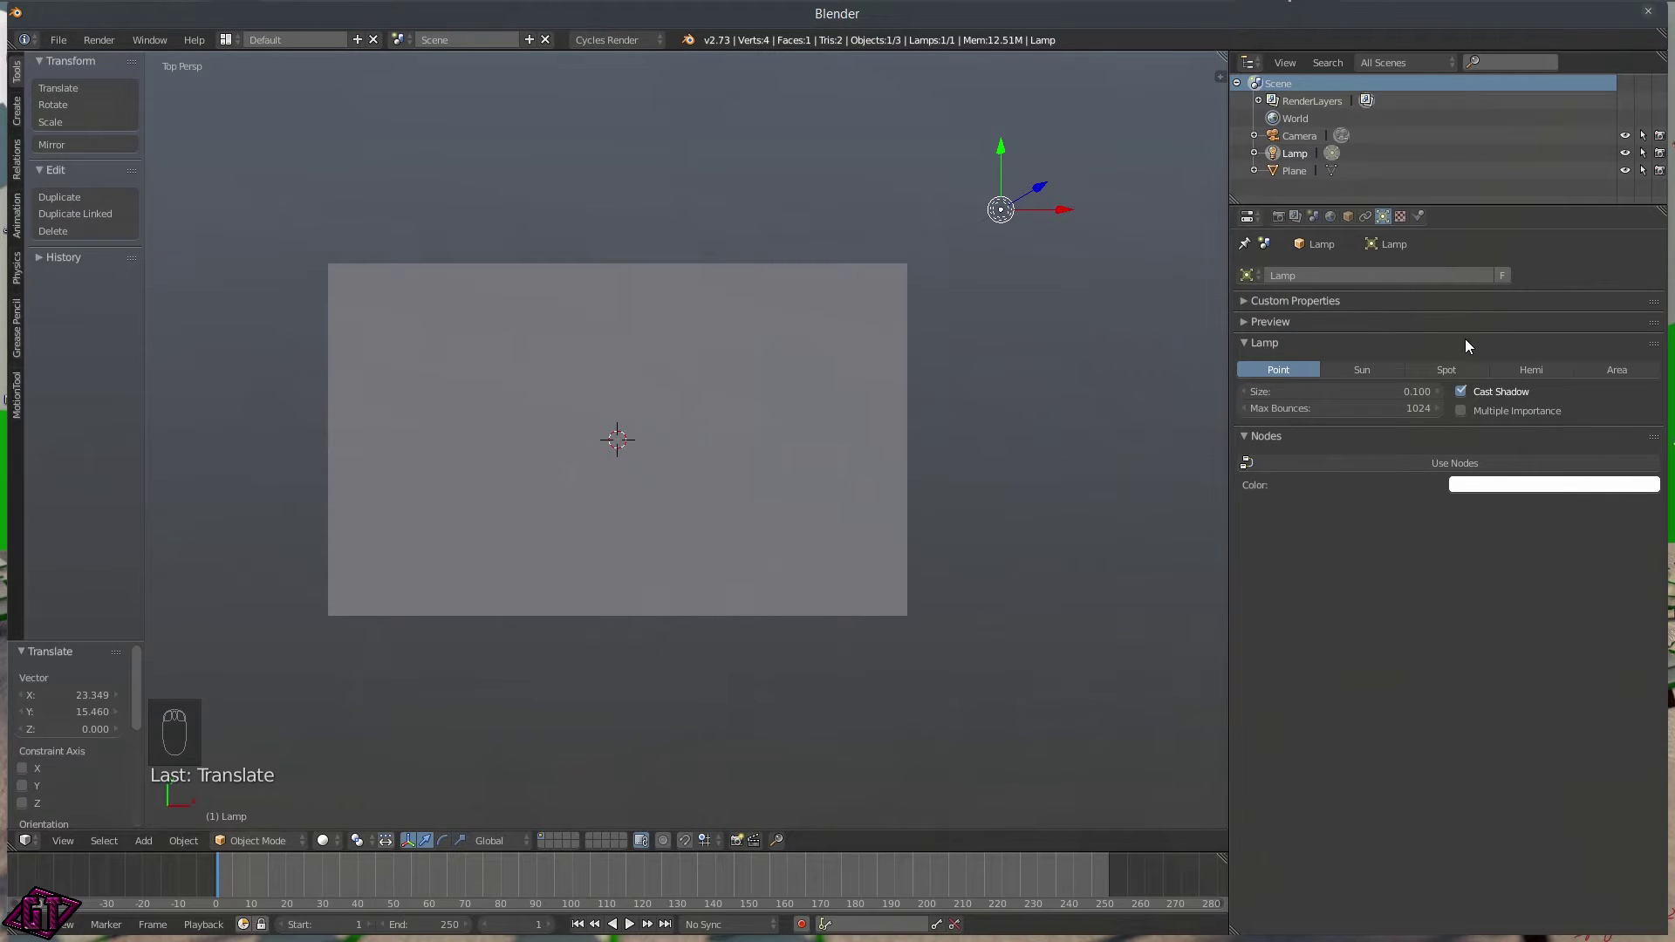
ctrl+middle_drag(1426, 548, 1428, 448)
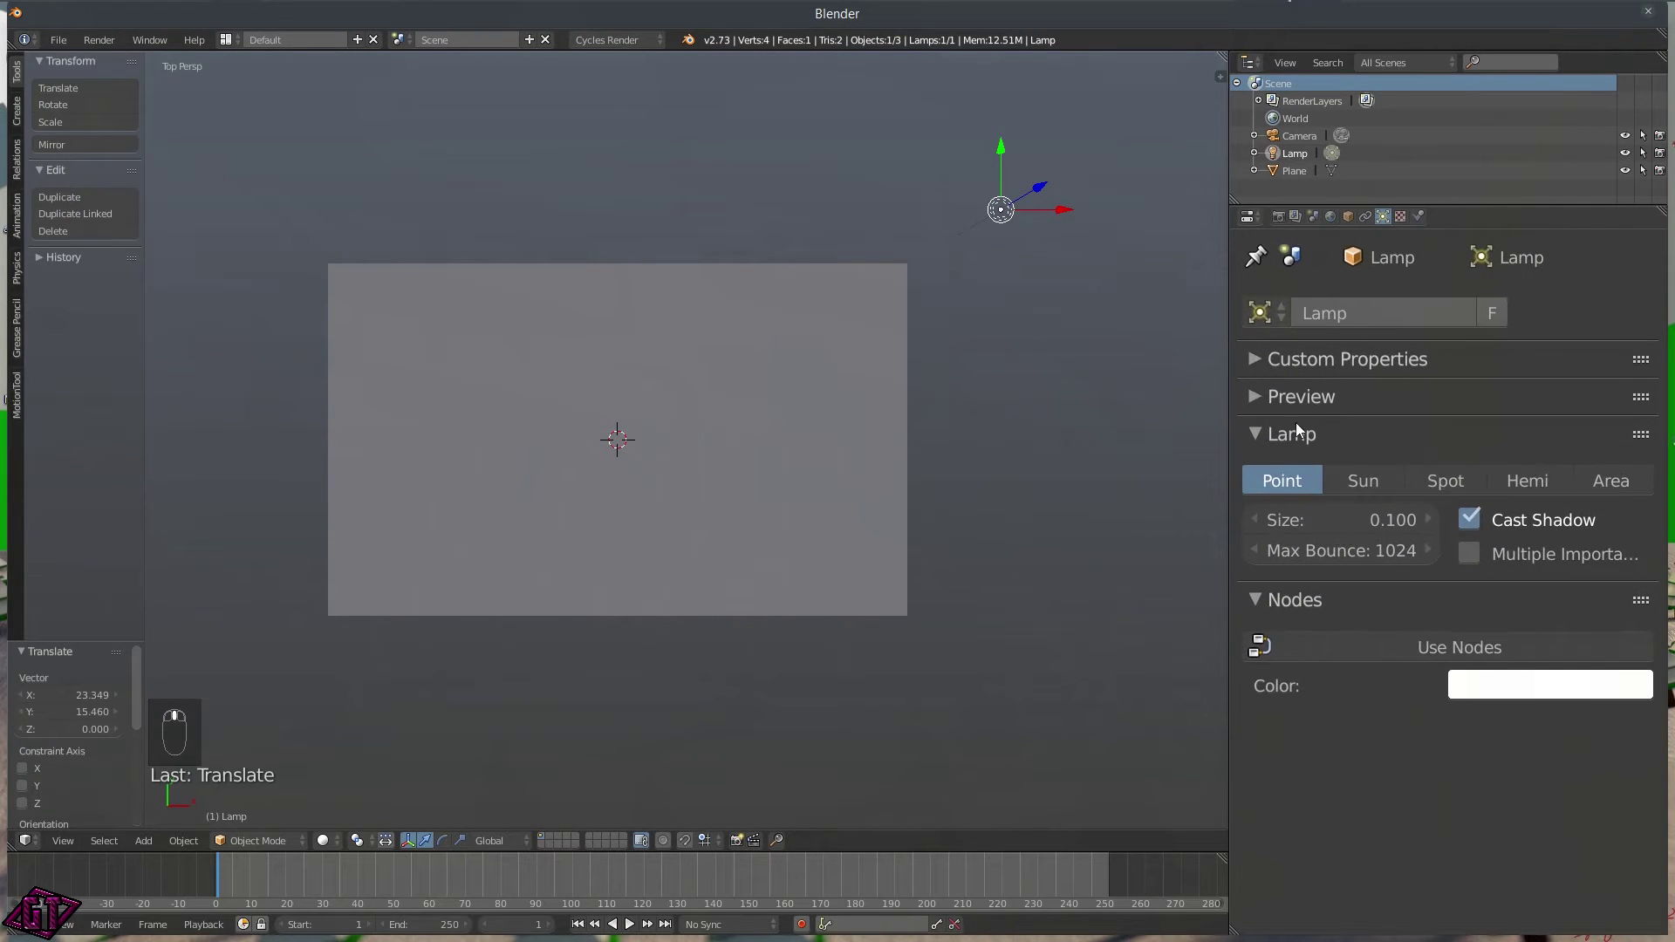
click(1366, 479)
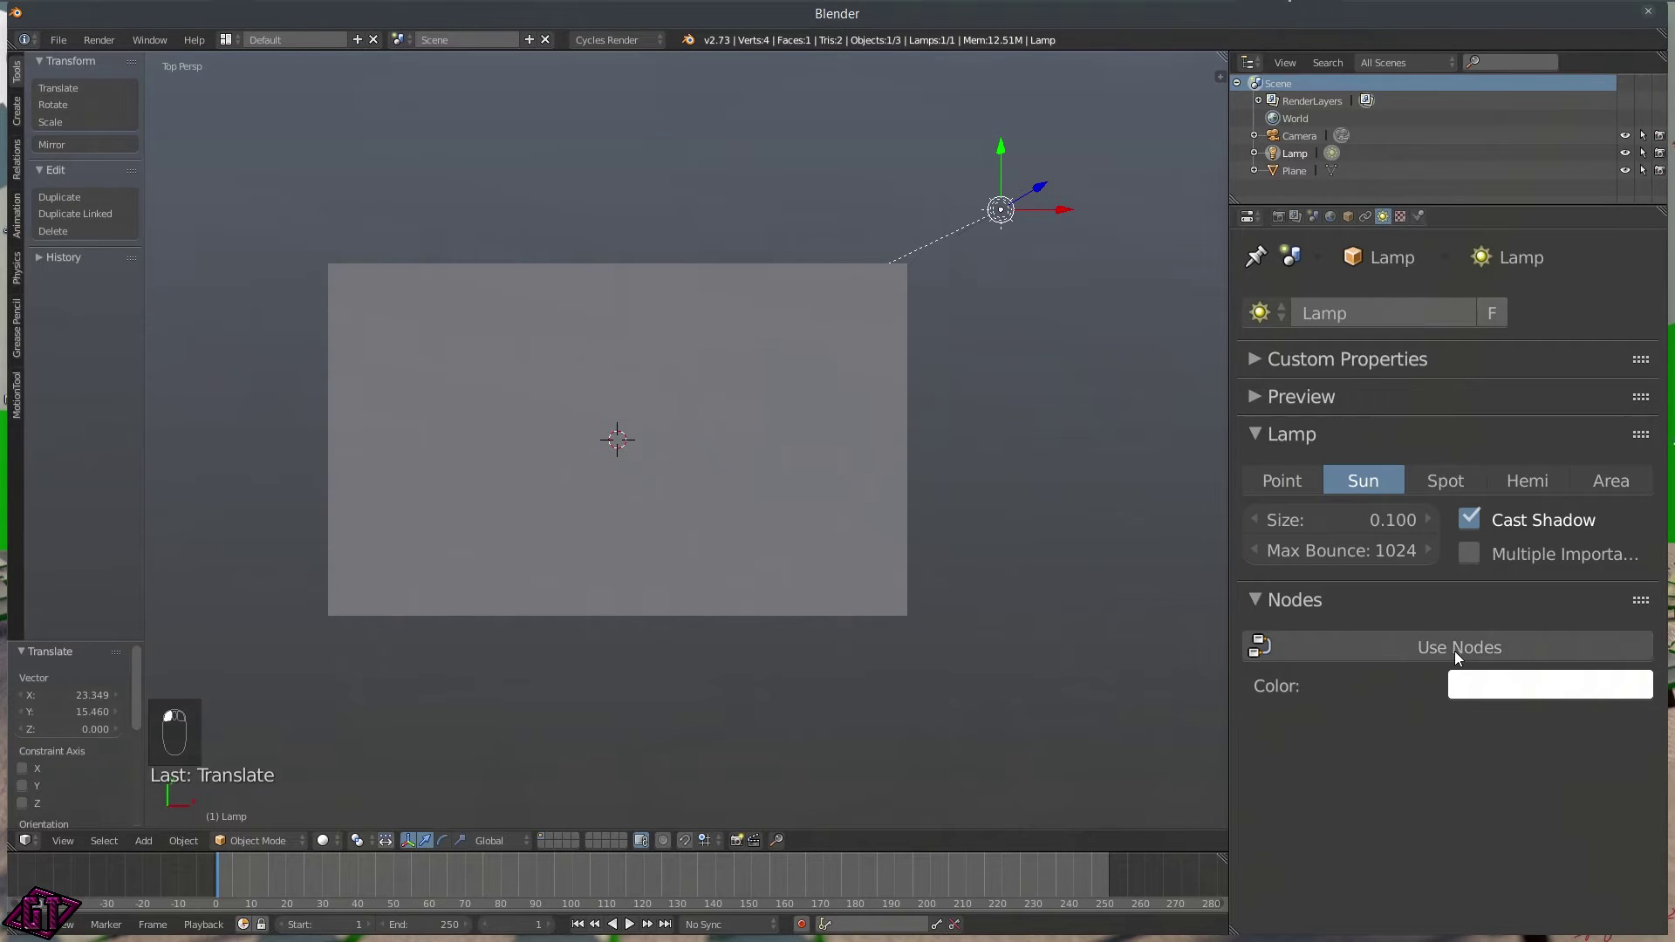
click(1453, 649)
click(1547, 743)
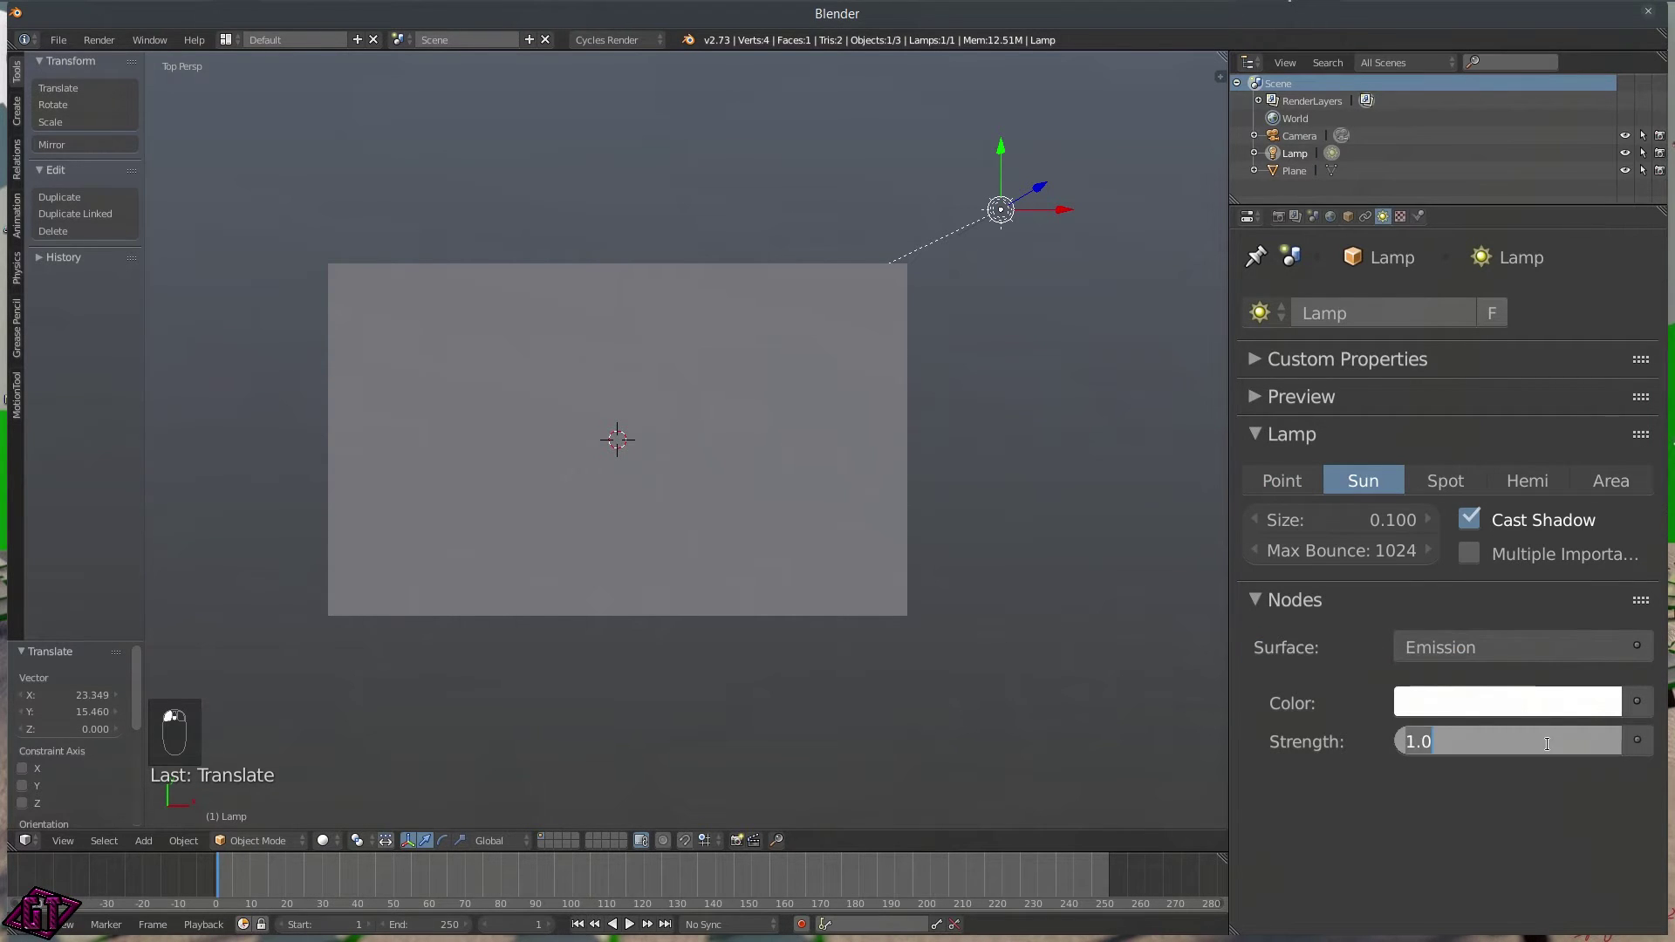
text(5)
key(Return)
- Tint the sun lamp's emission color to a pale warm cream
click(1507, 703)
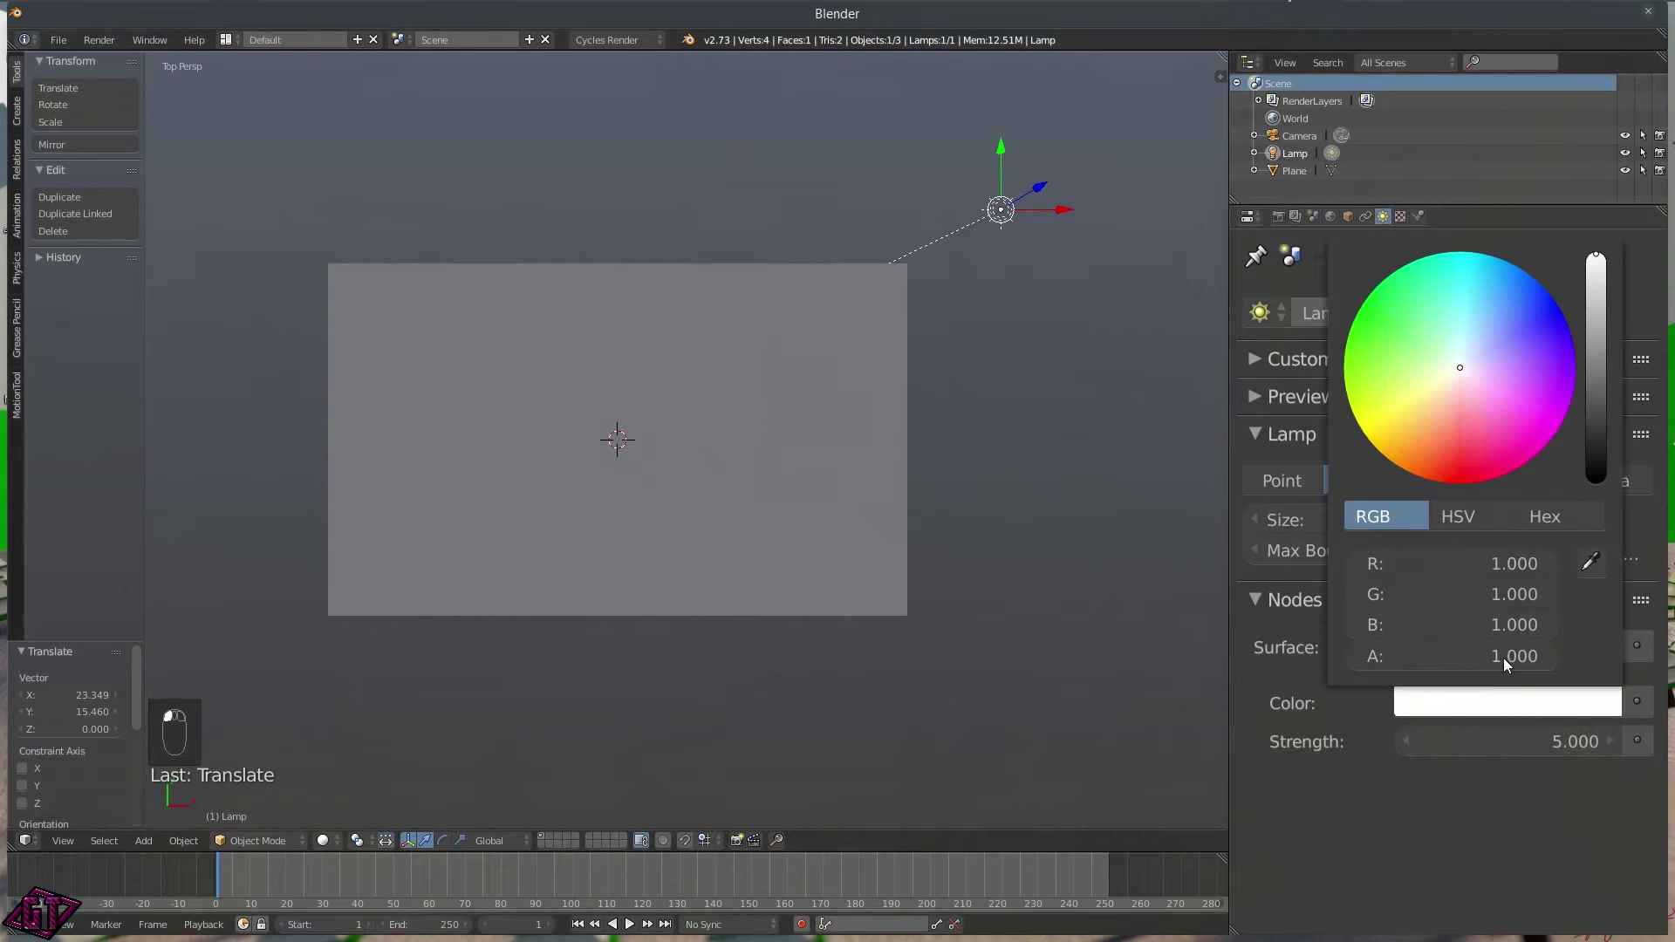
click(1451, 377)
drag(1450, 379, 1452, 383)
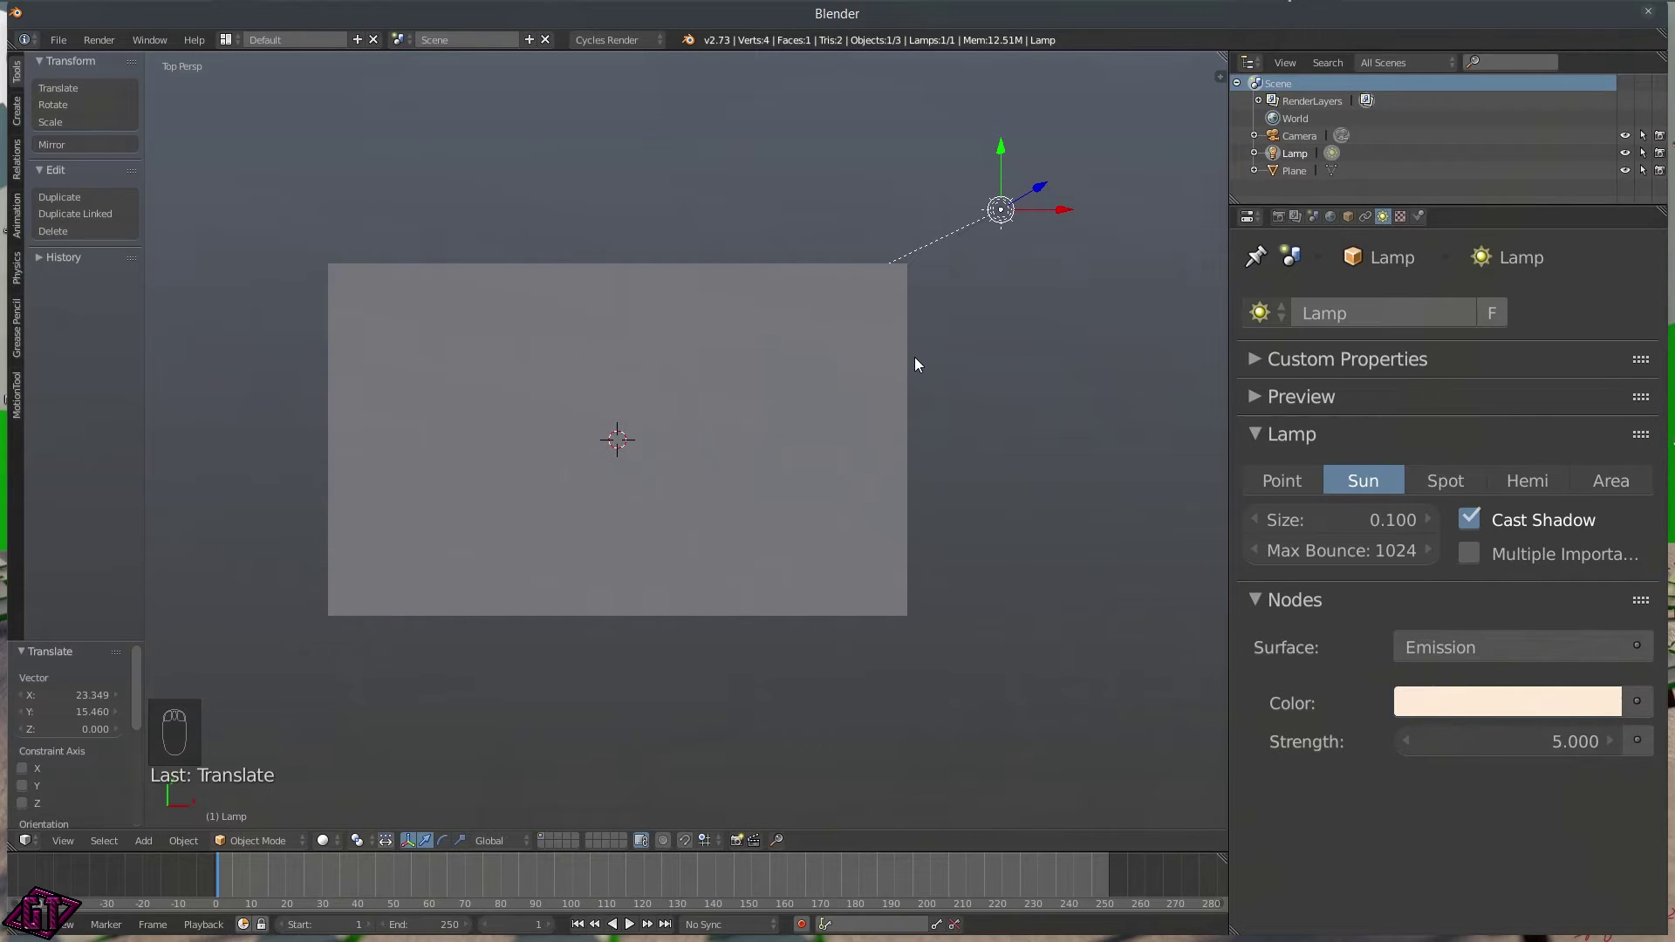
- Check the sun's direction from the camera and top views, then rotate it about 58.147° in the right view toward the plane
key(q)
click(812, 424)
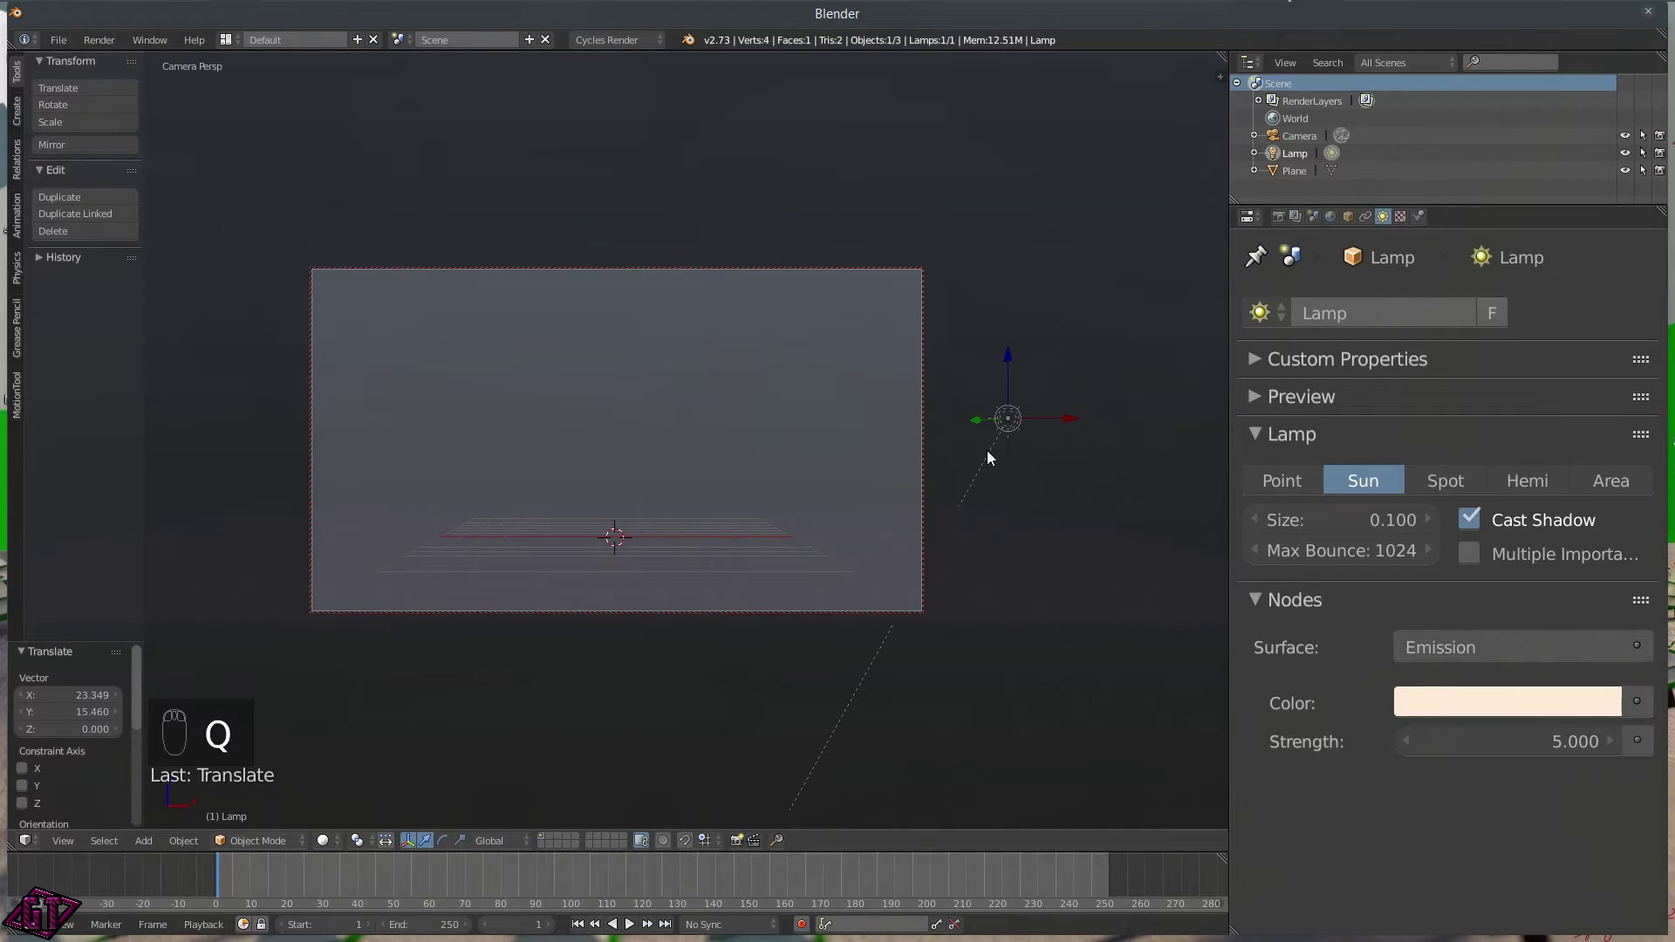
key(q)
click(989, 359)
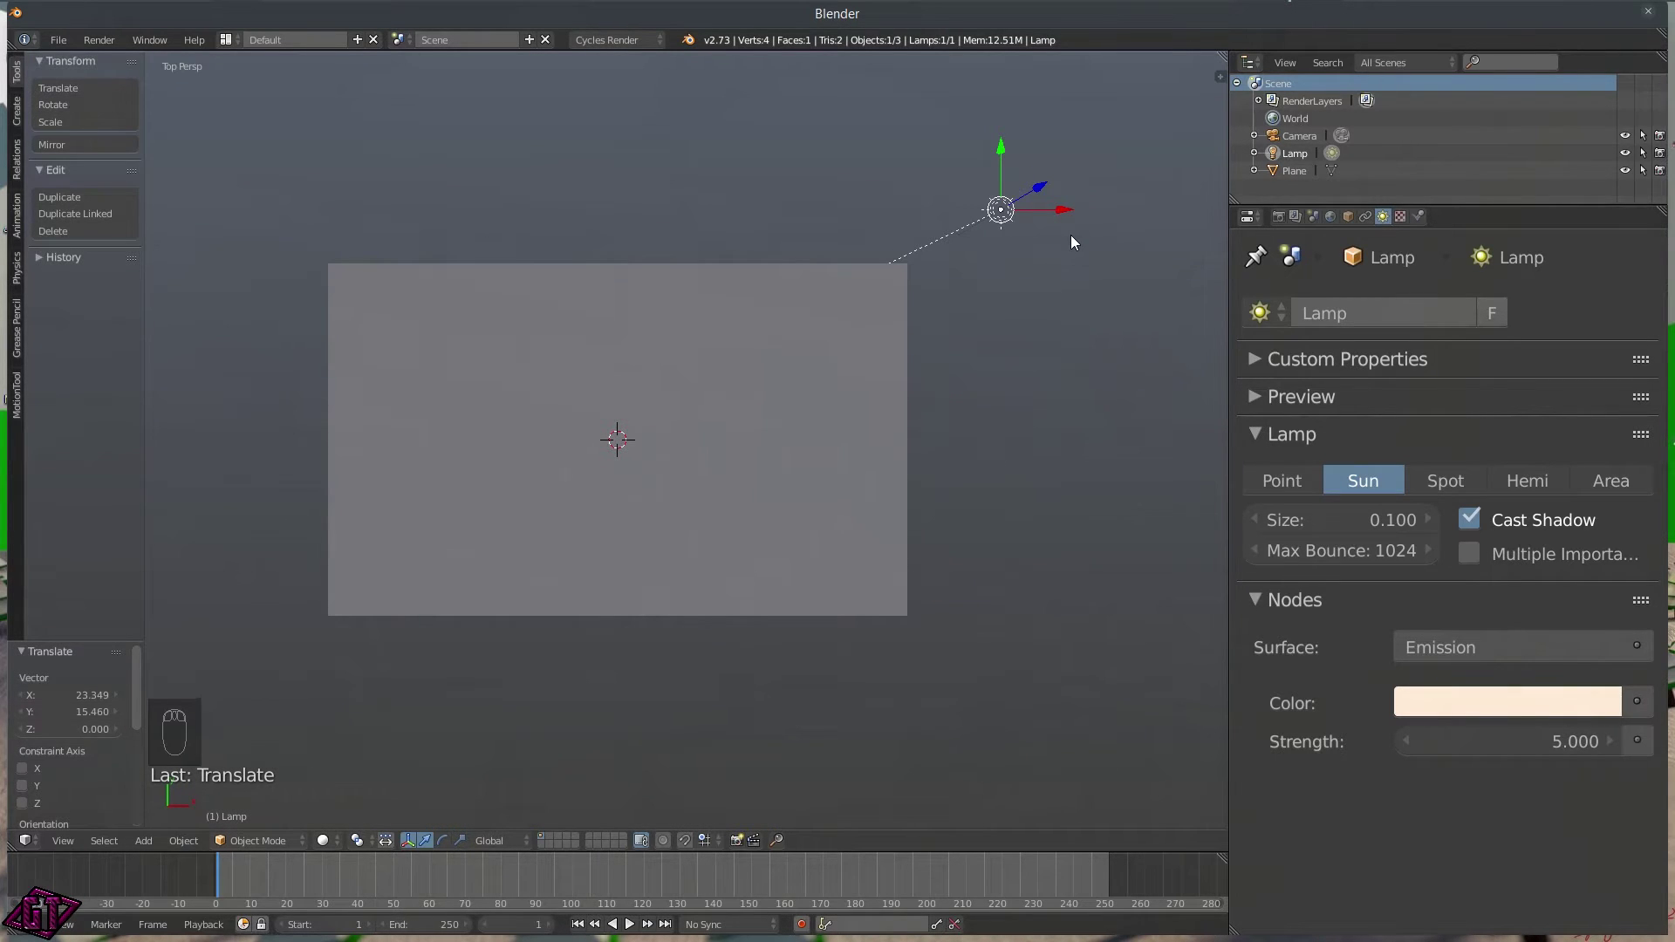
key(q)
click(1167, 238)
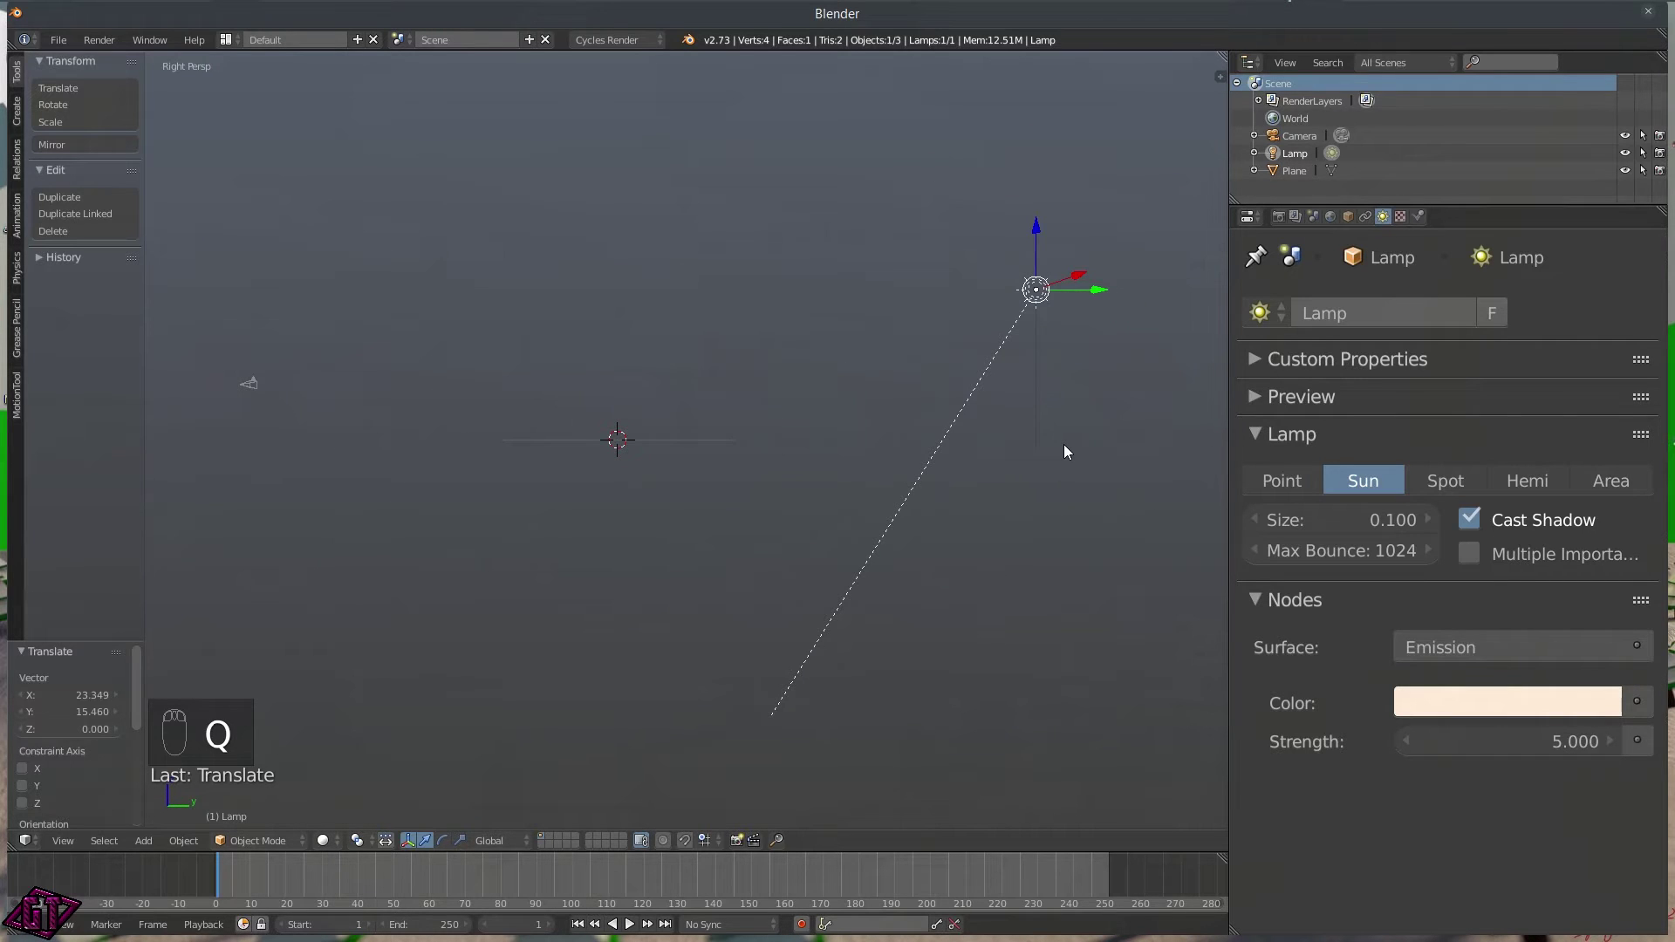
key(r)
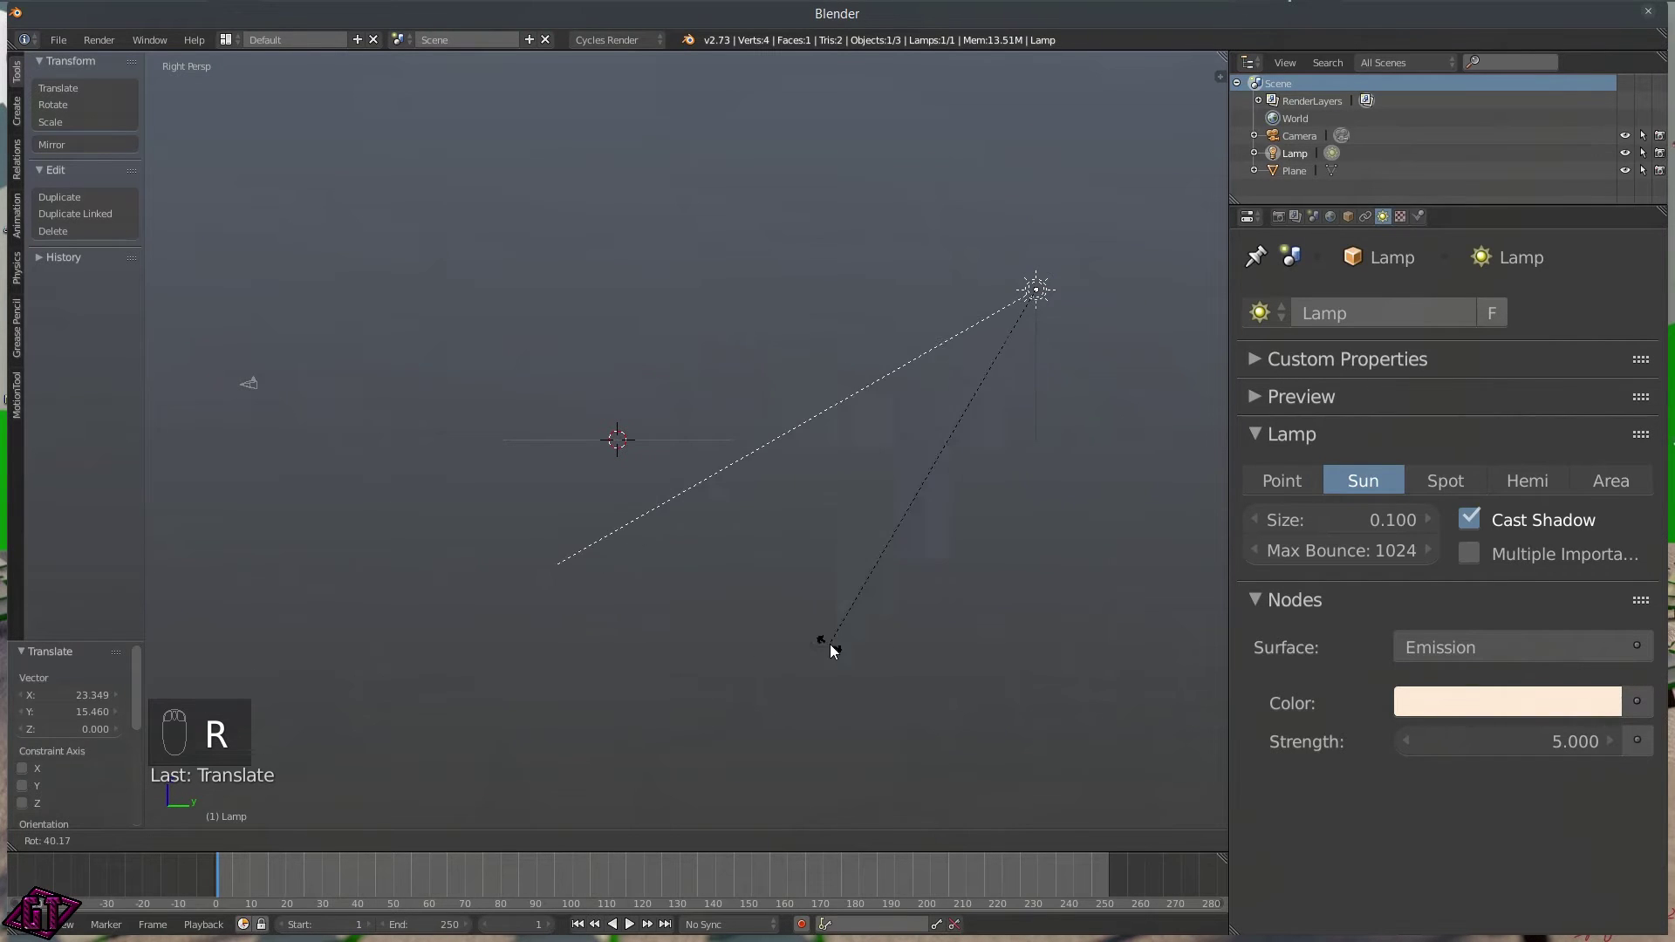
click(672, 621)
- From the front view, rotate the sun lamp about 9.691° so its beam lies at a shallower angle
key(q)
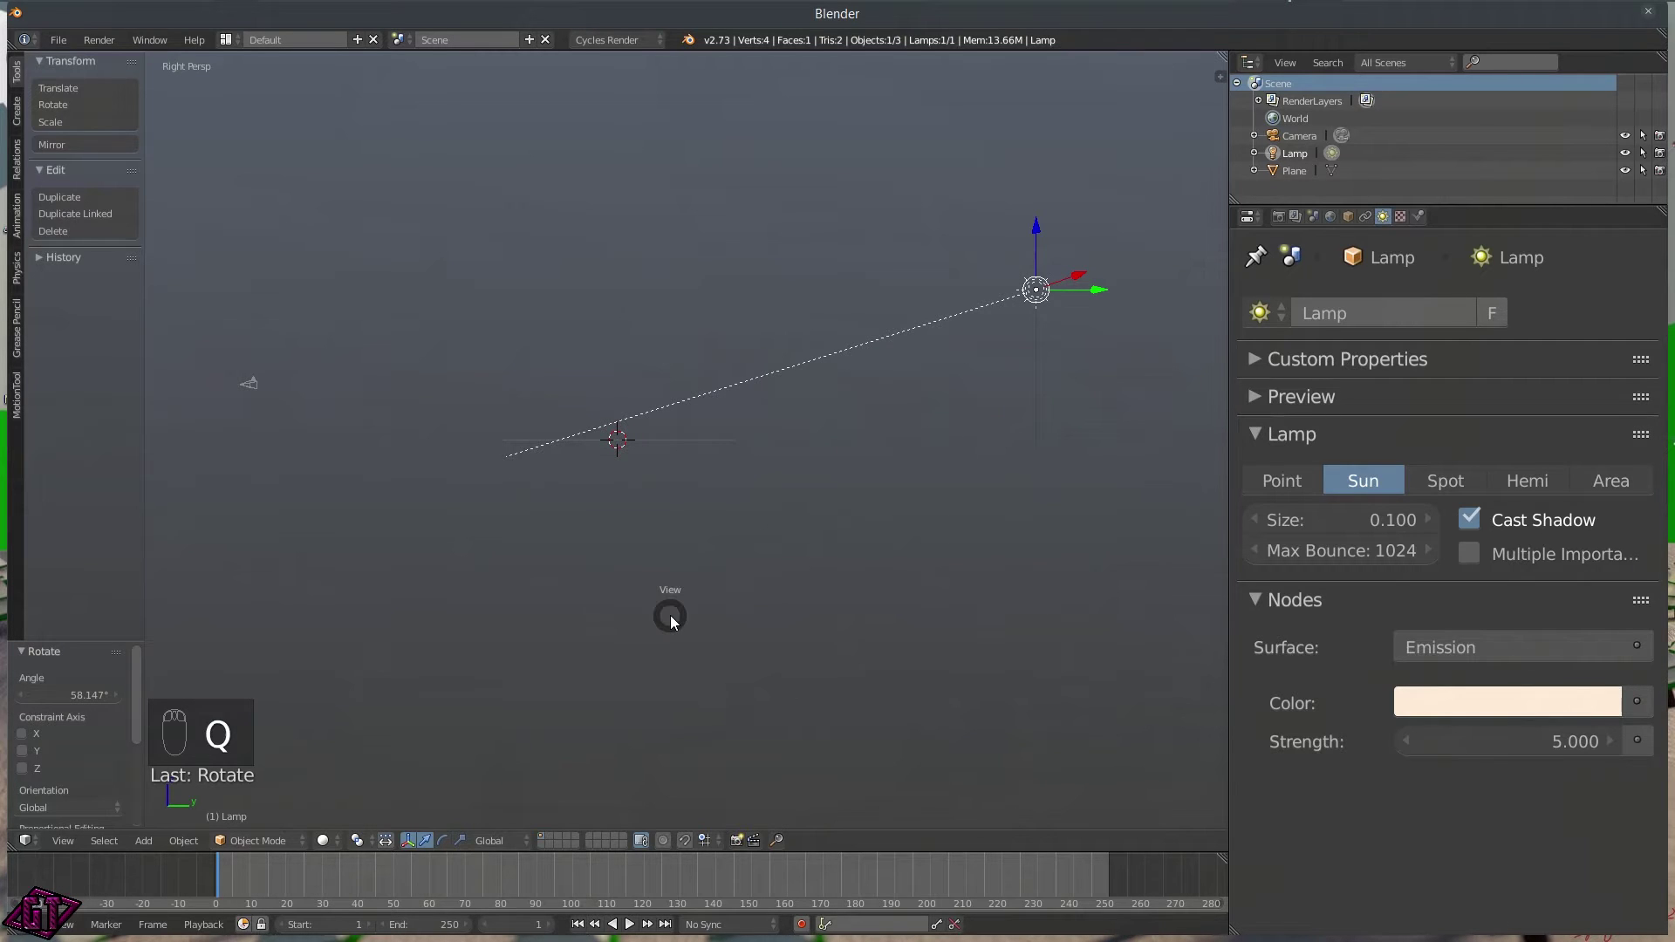
click(580, 551)
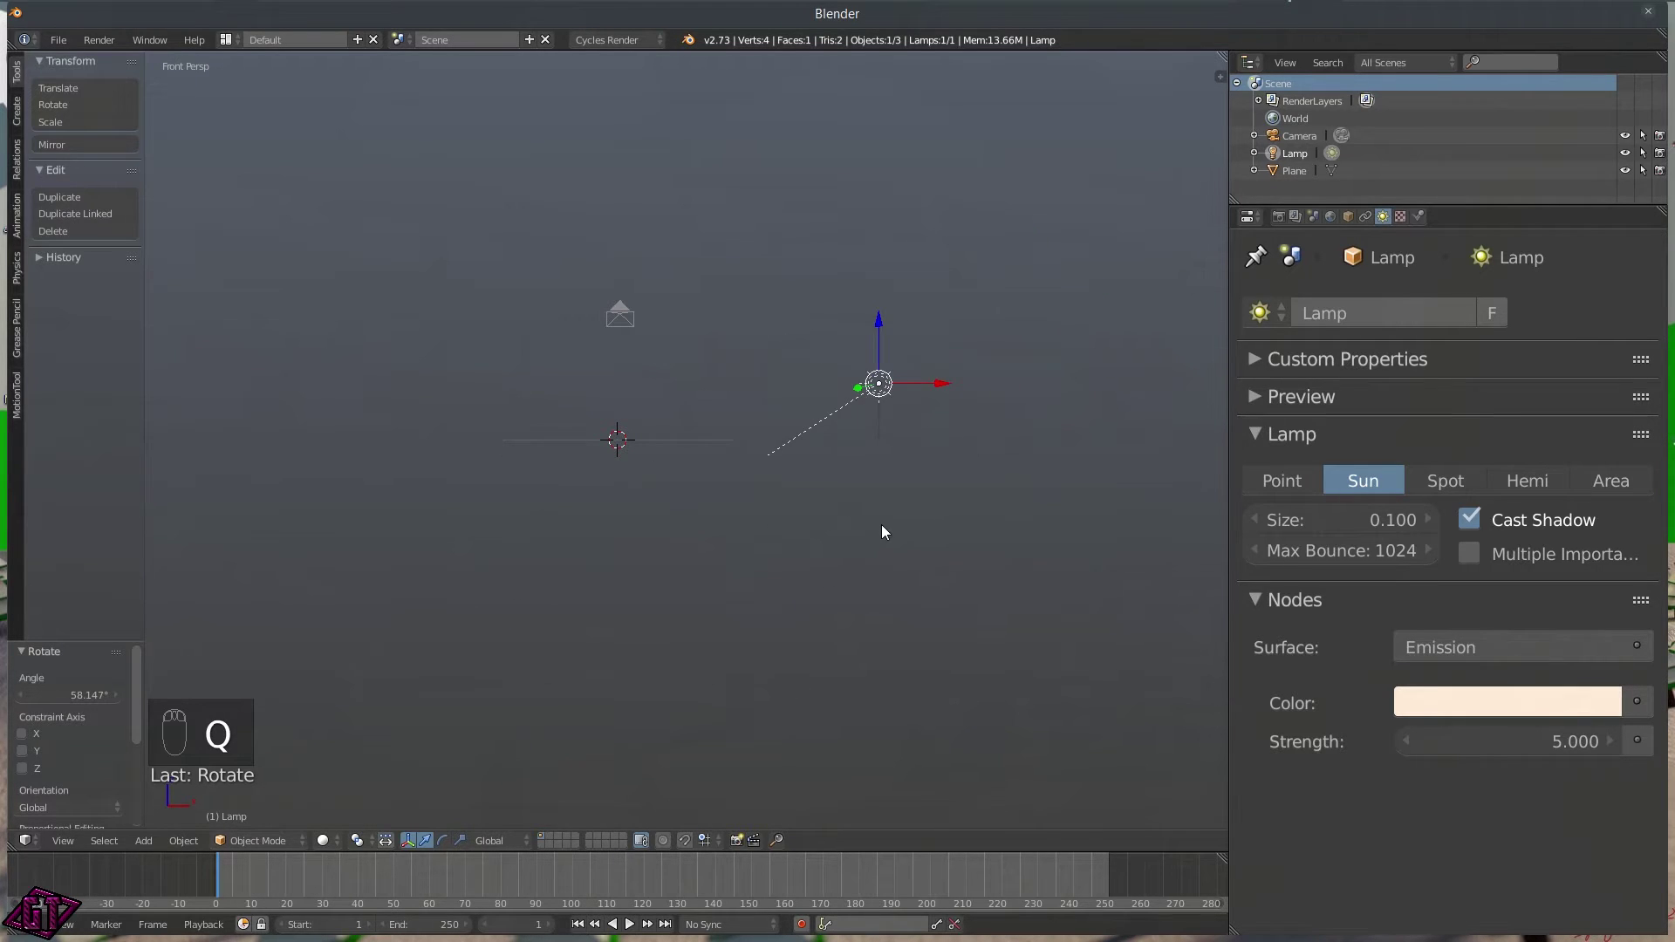
key(r)
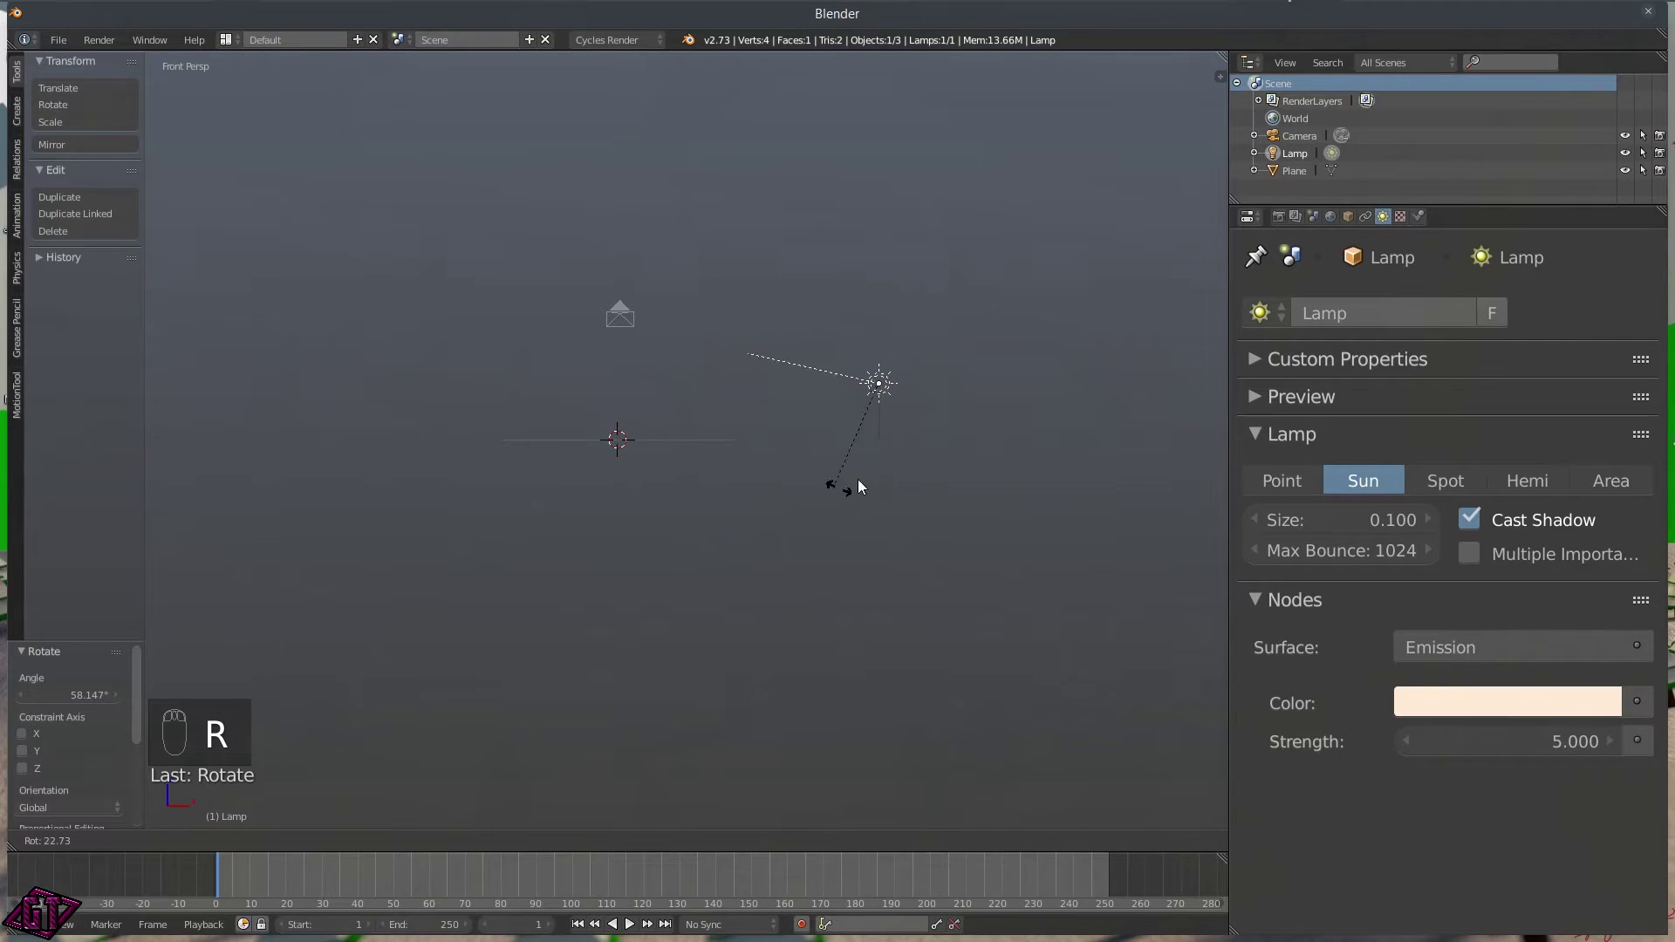
click(862, 482)
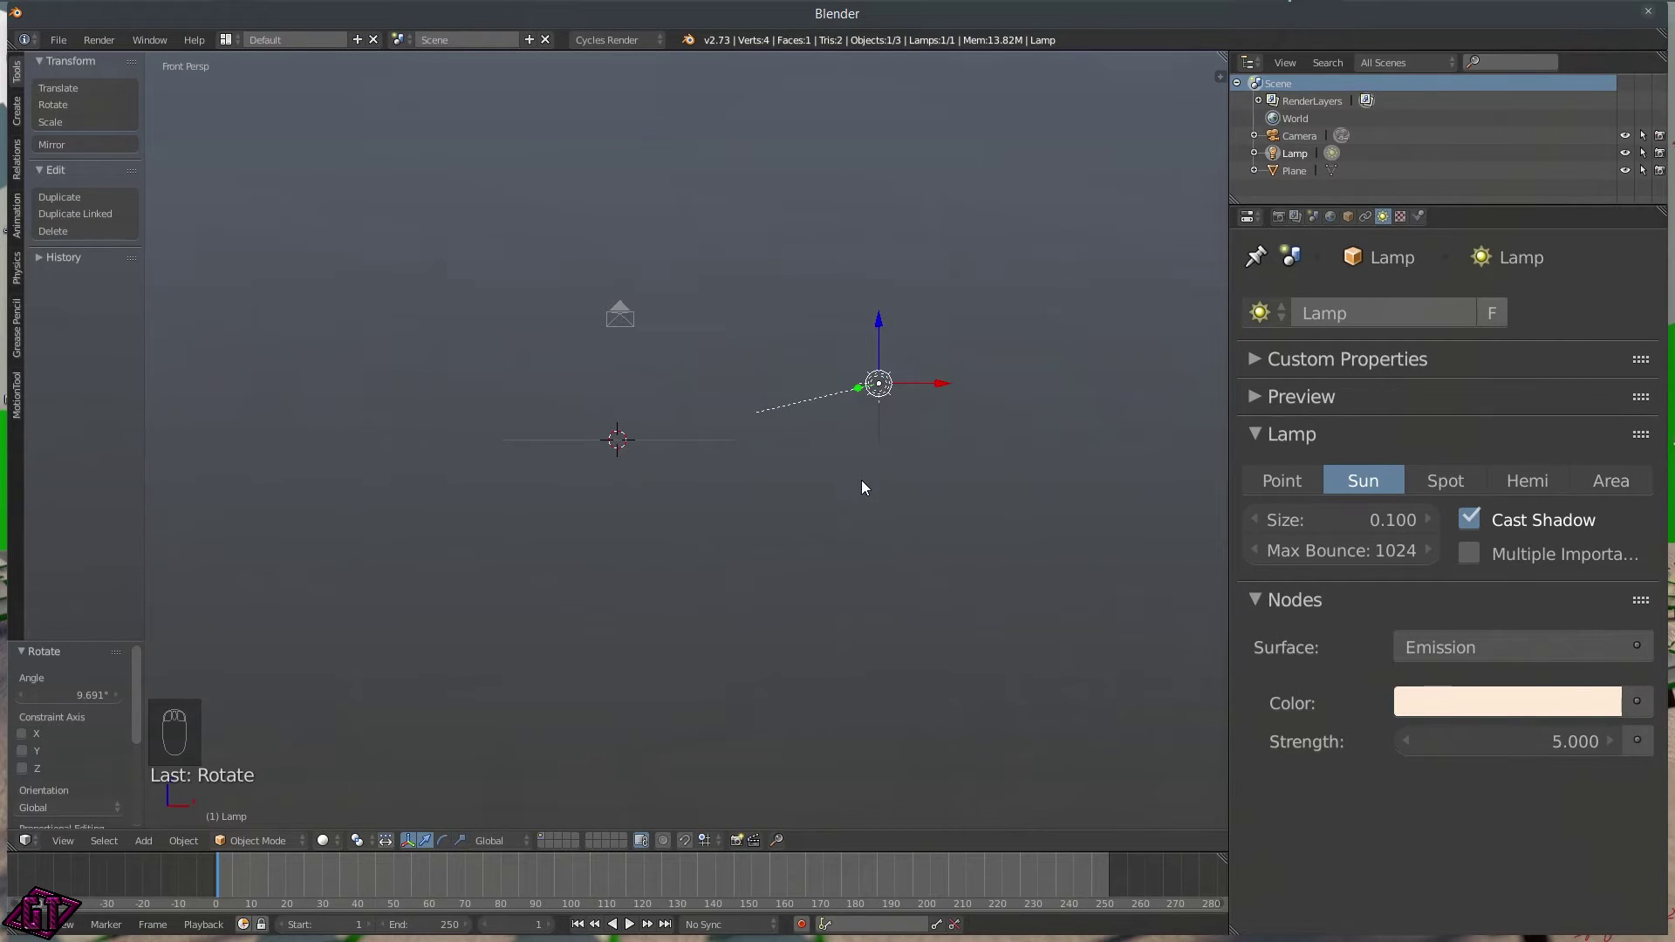
- From the top view, rotate the sun lamp about 24.44° so its beam crosses the plane's corner toward the center
key(q)
click(867, 400)
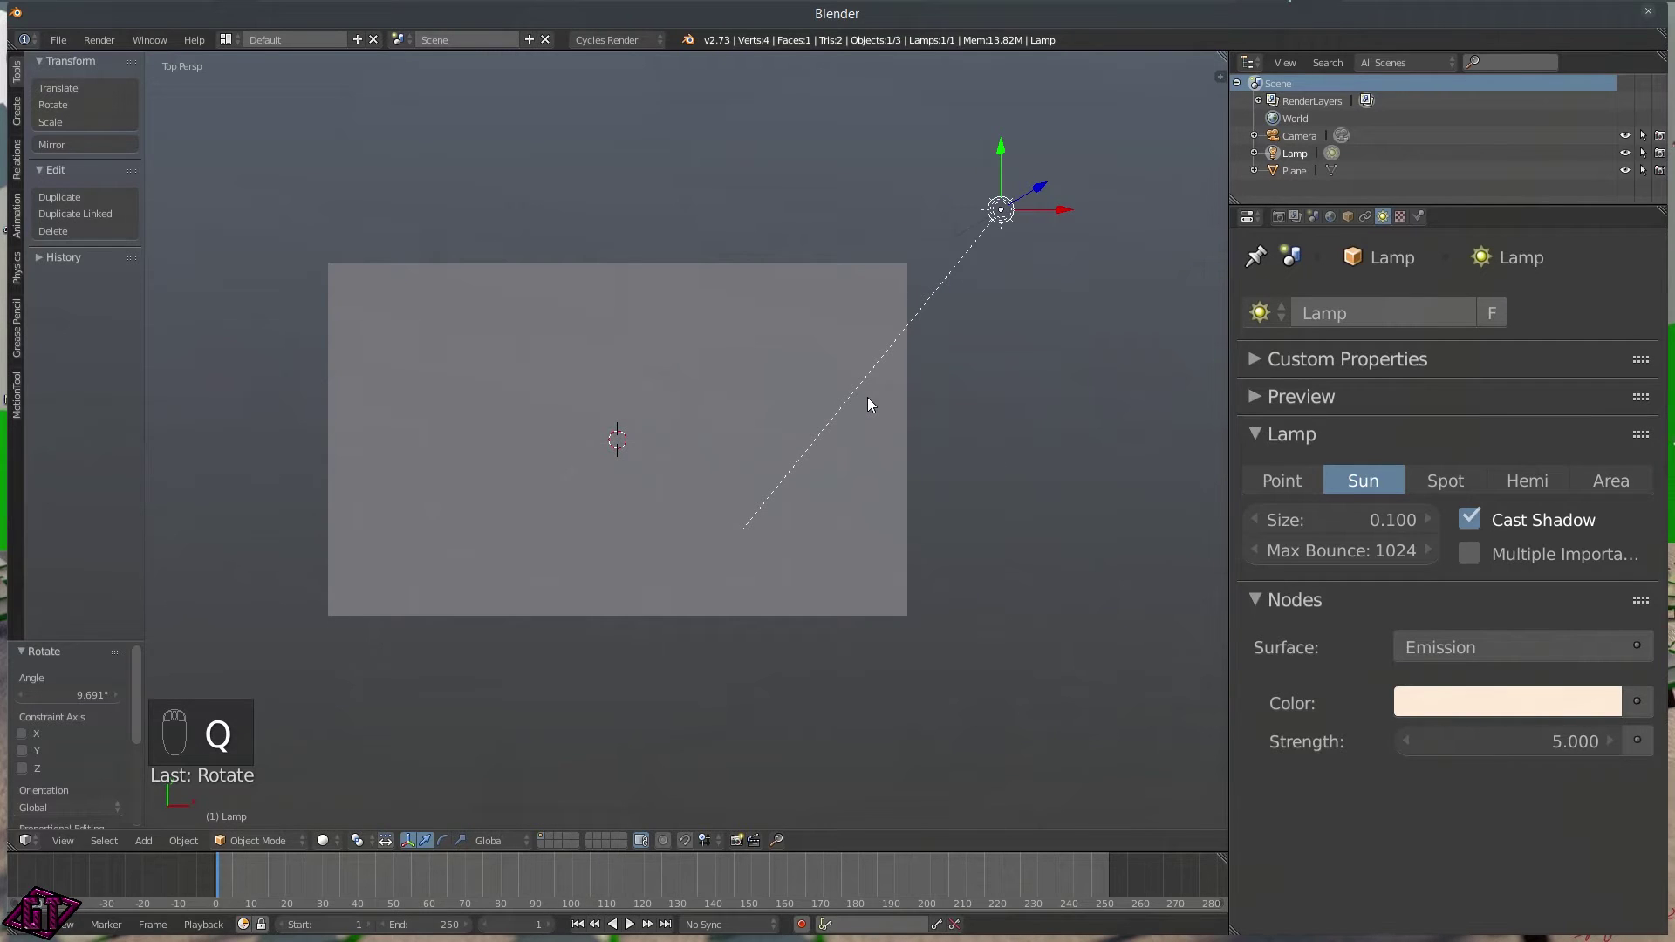
key(r)
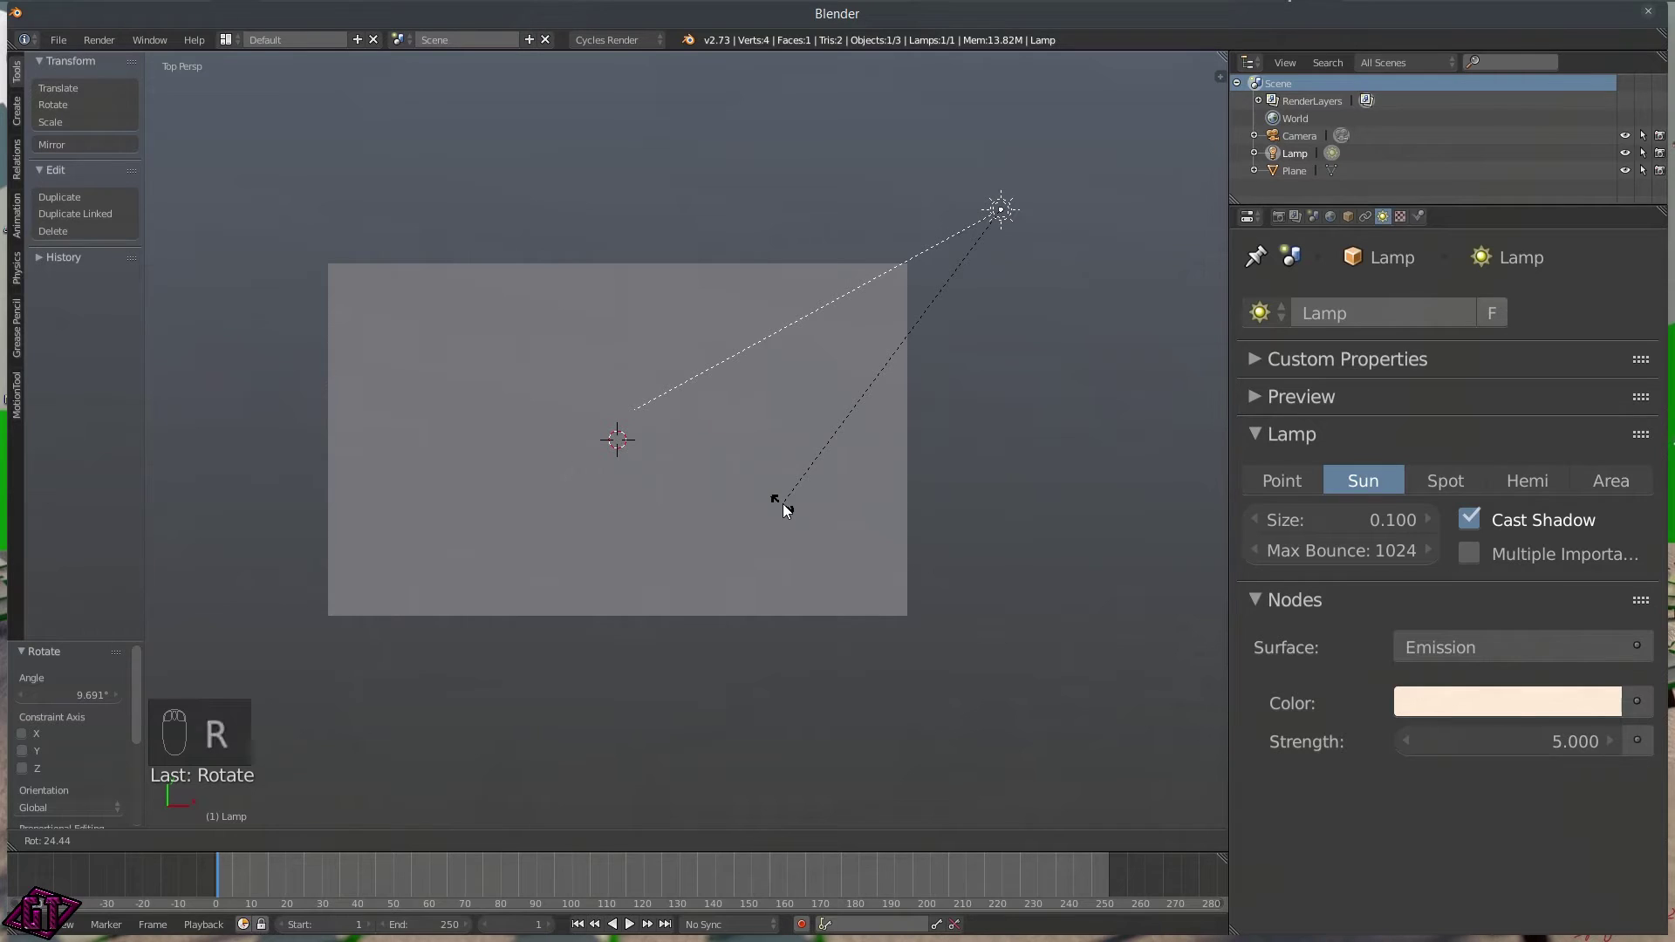
click(783, 505)
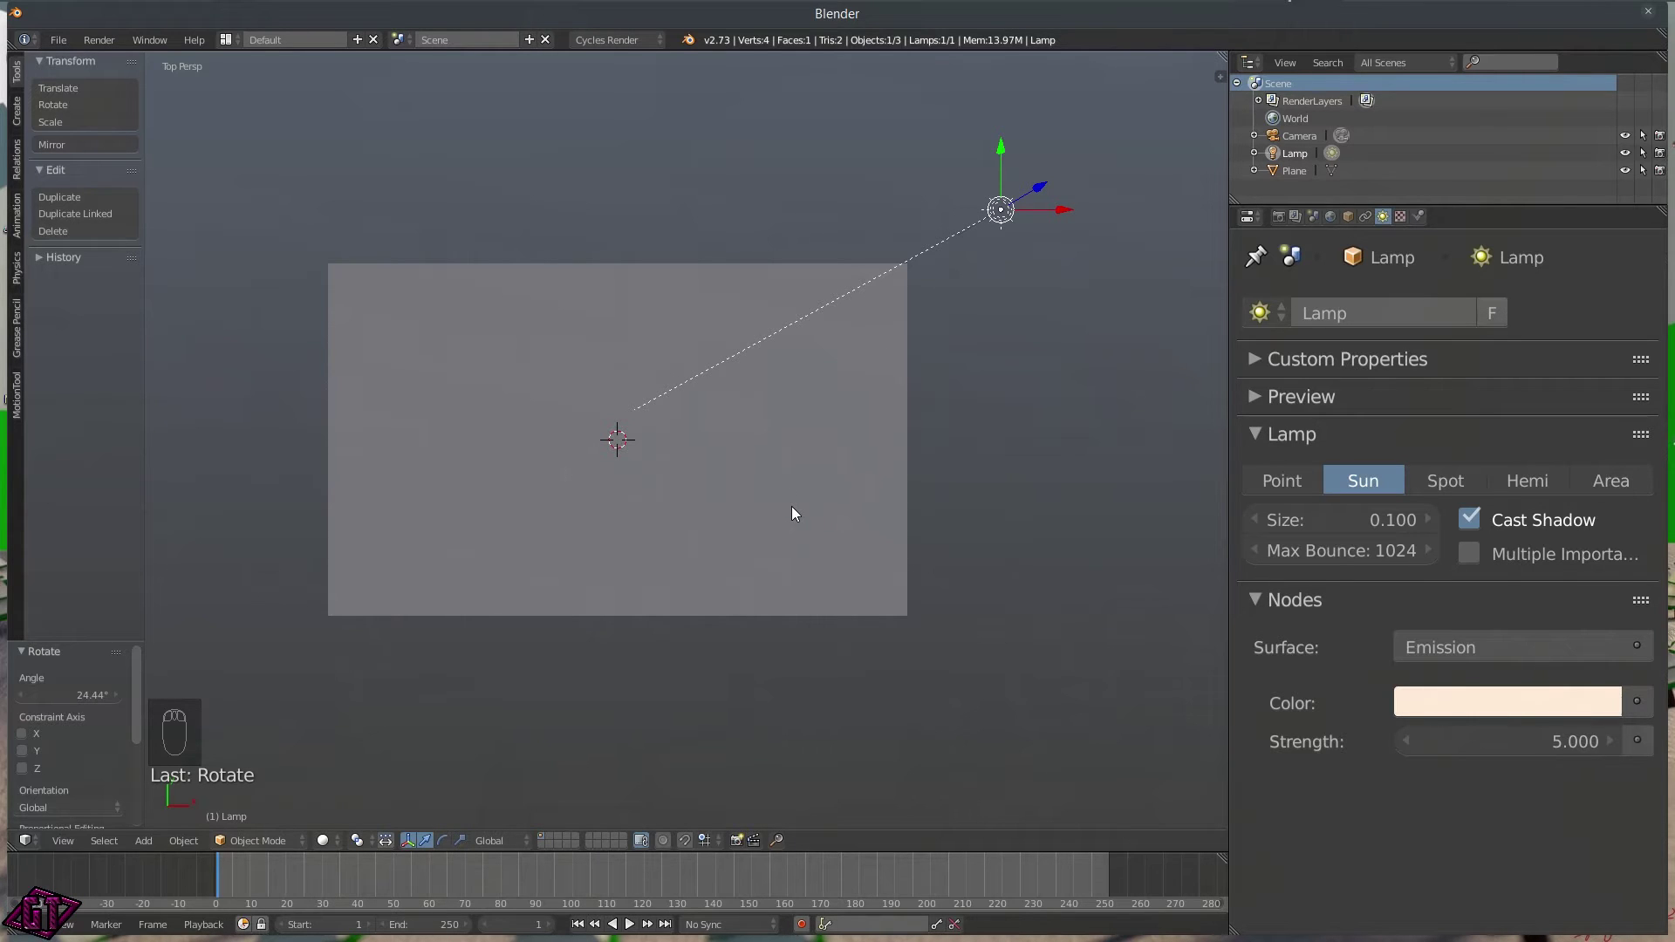
- Return to the camera view and turn off Lock Camera to View so the camera frame can be enlarged without moving the camera
key(q)
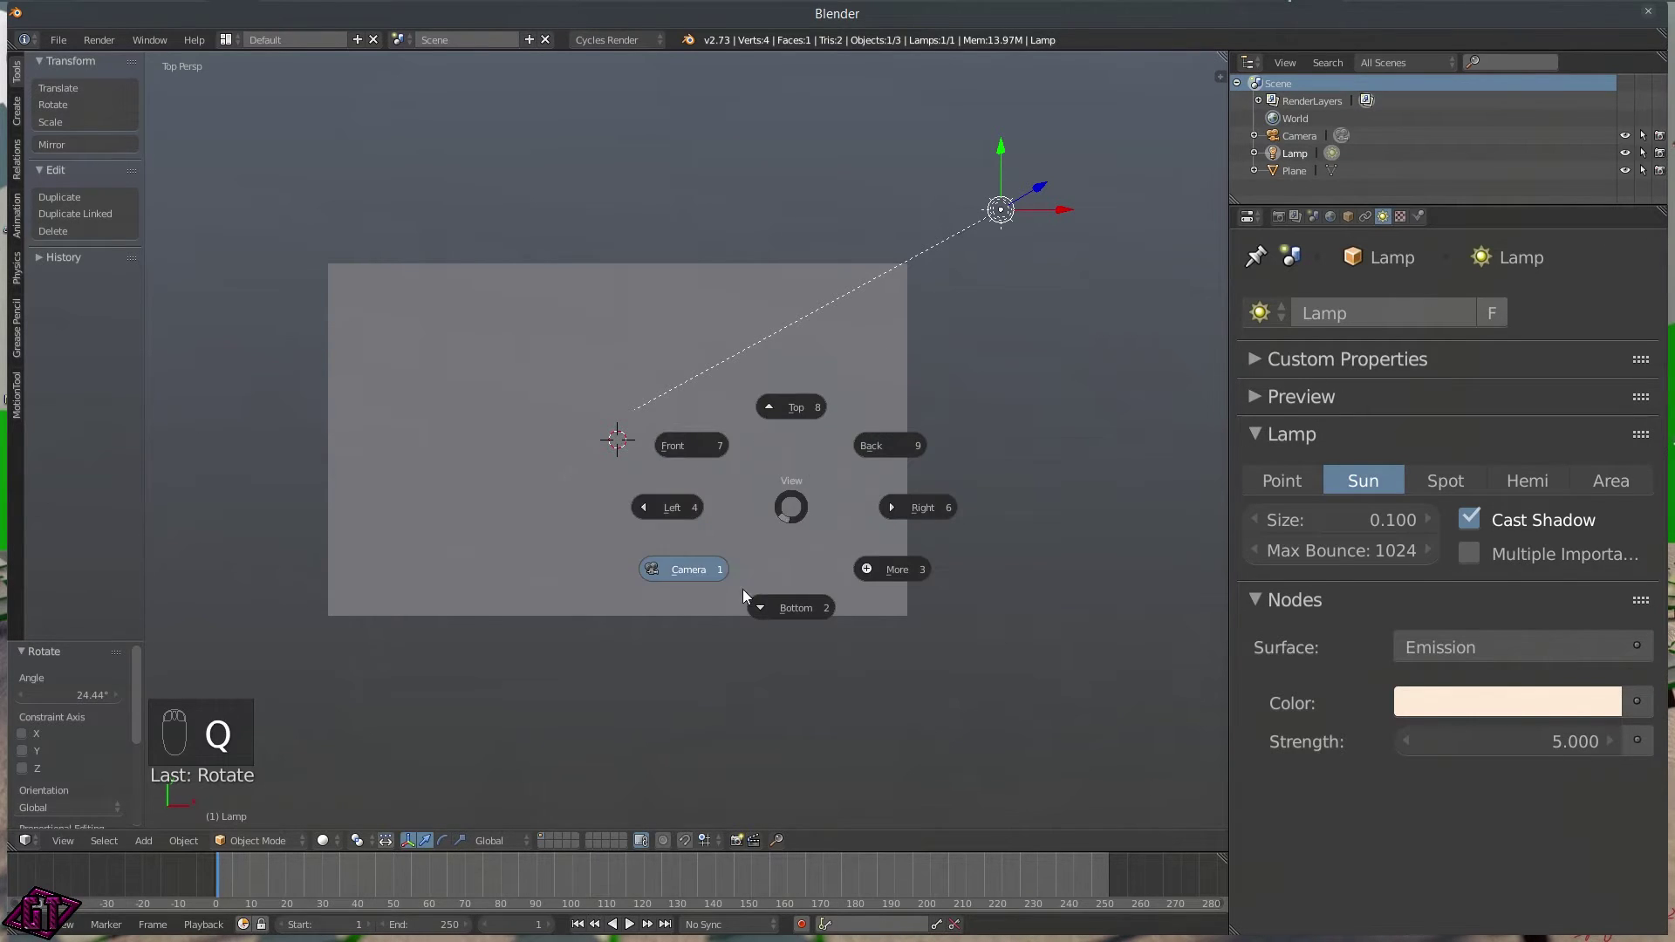
click(667, 562)
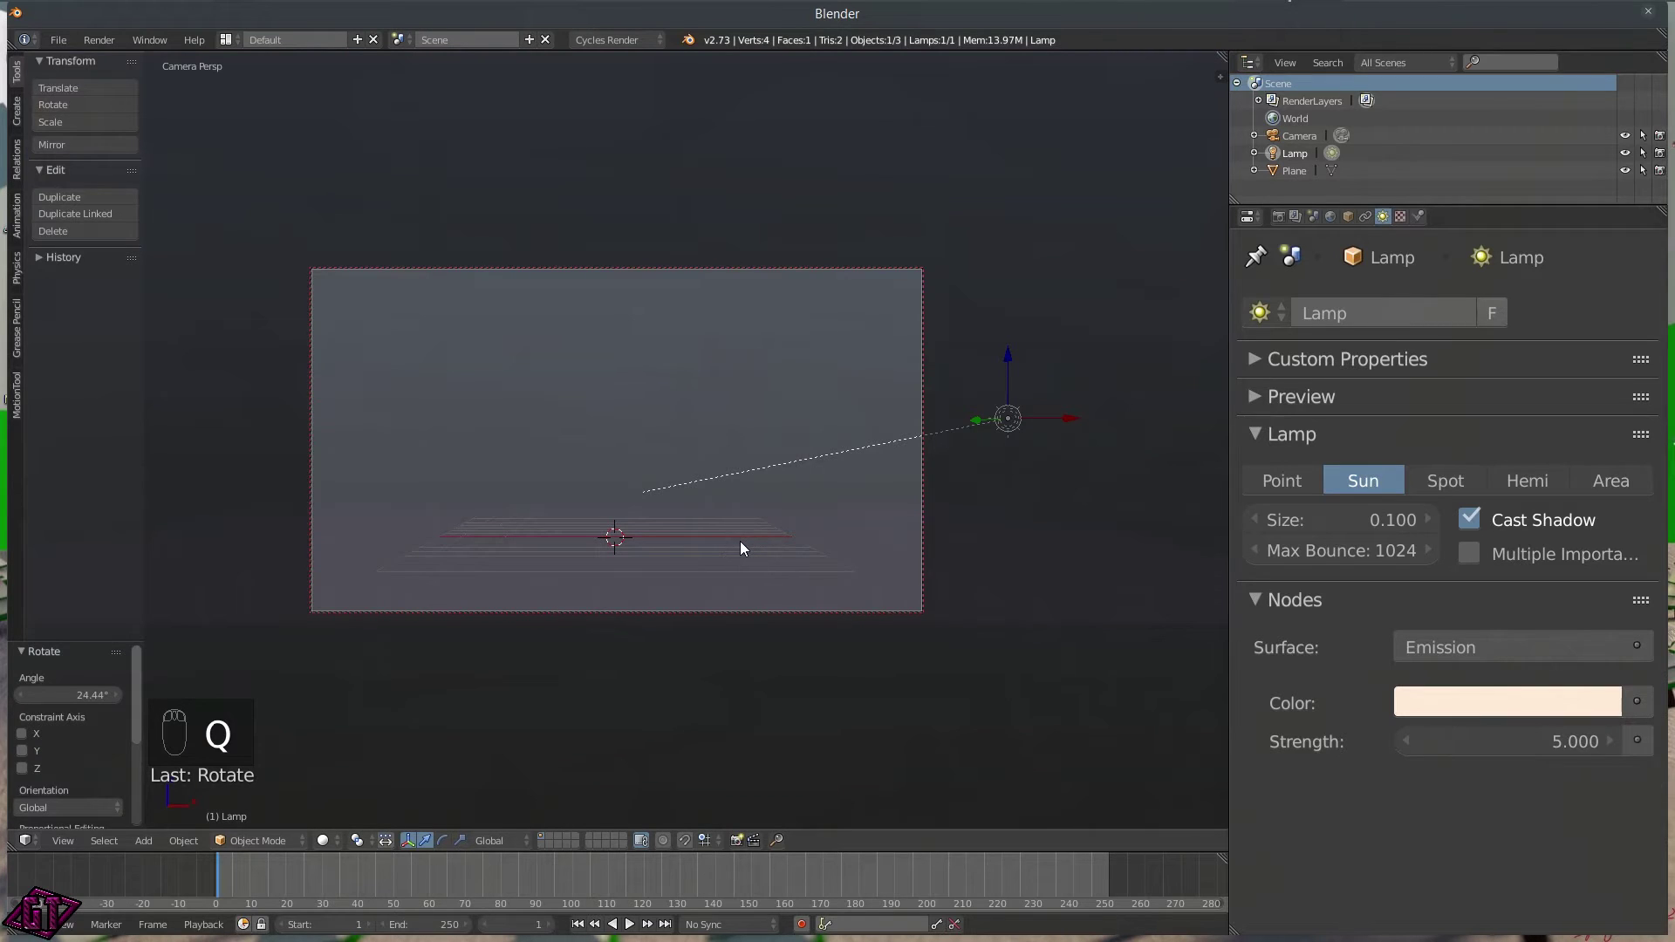
key(n)
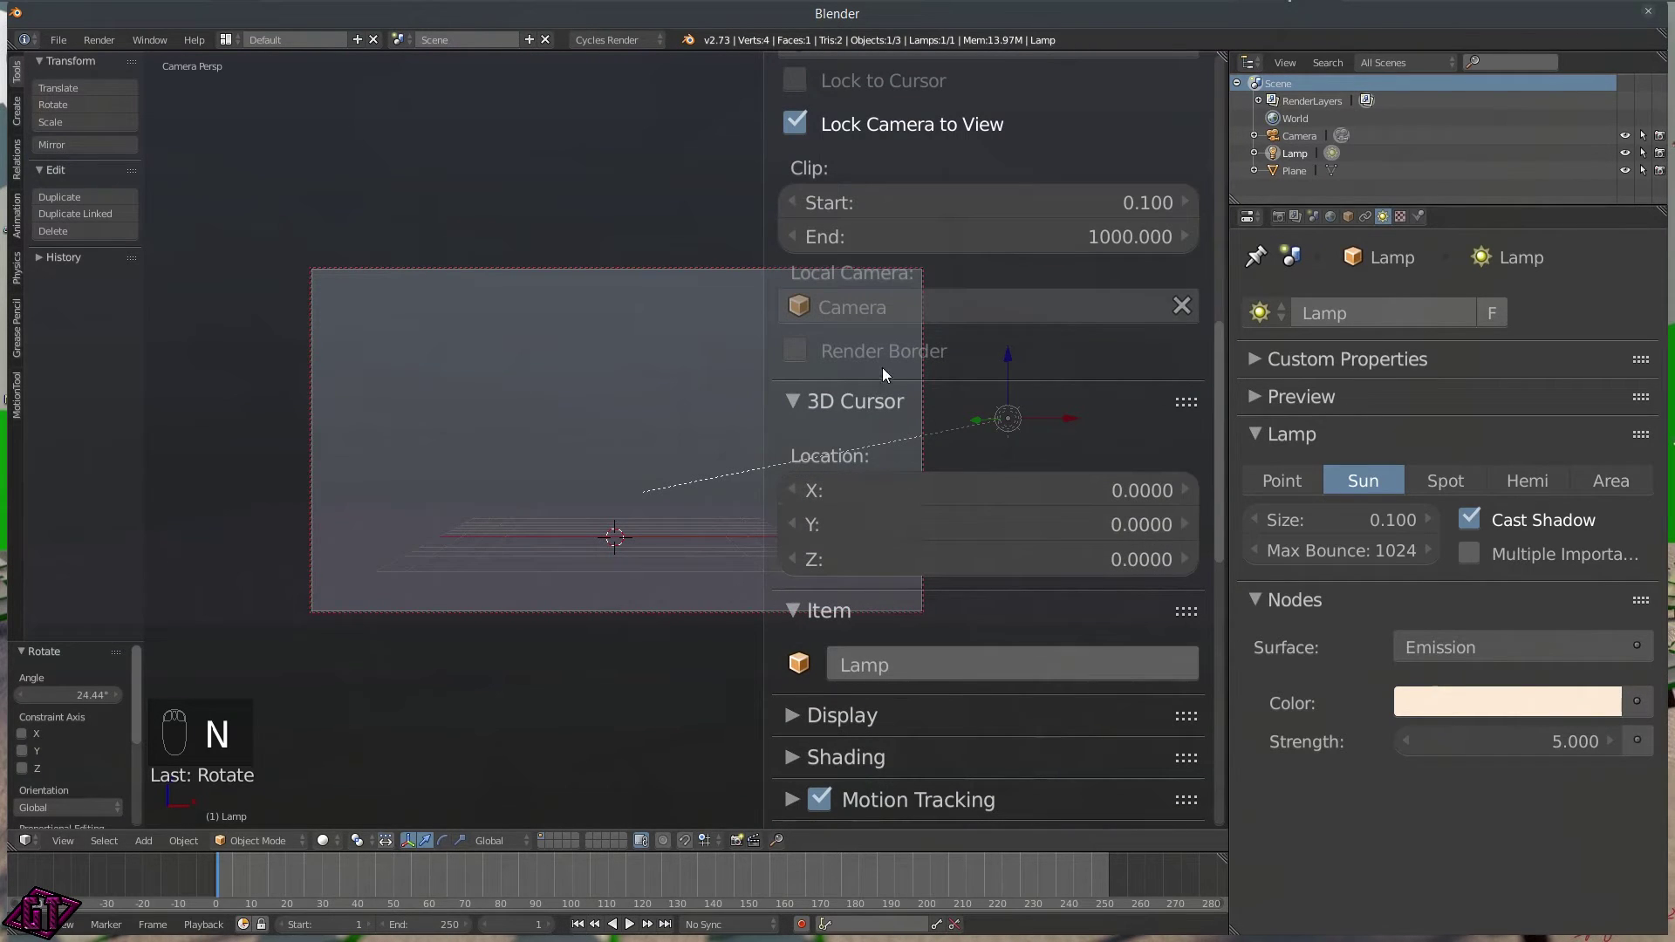
click(927, 133)
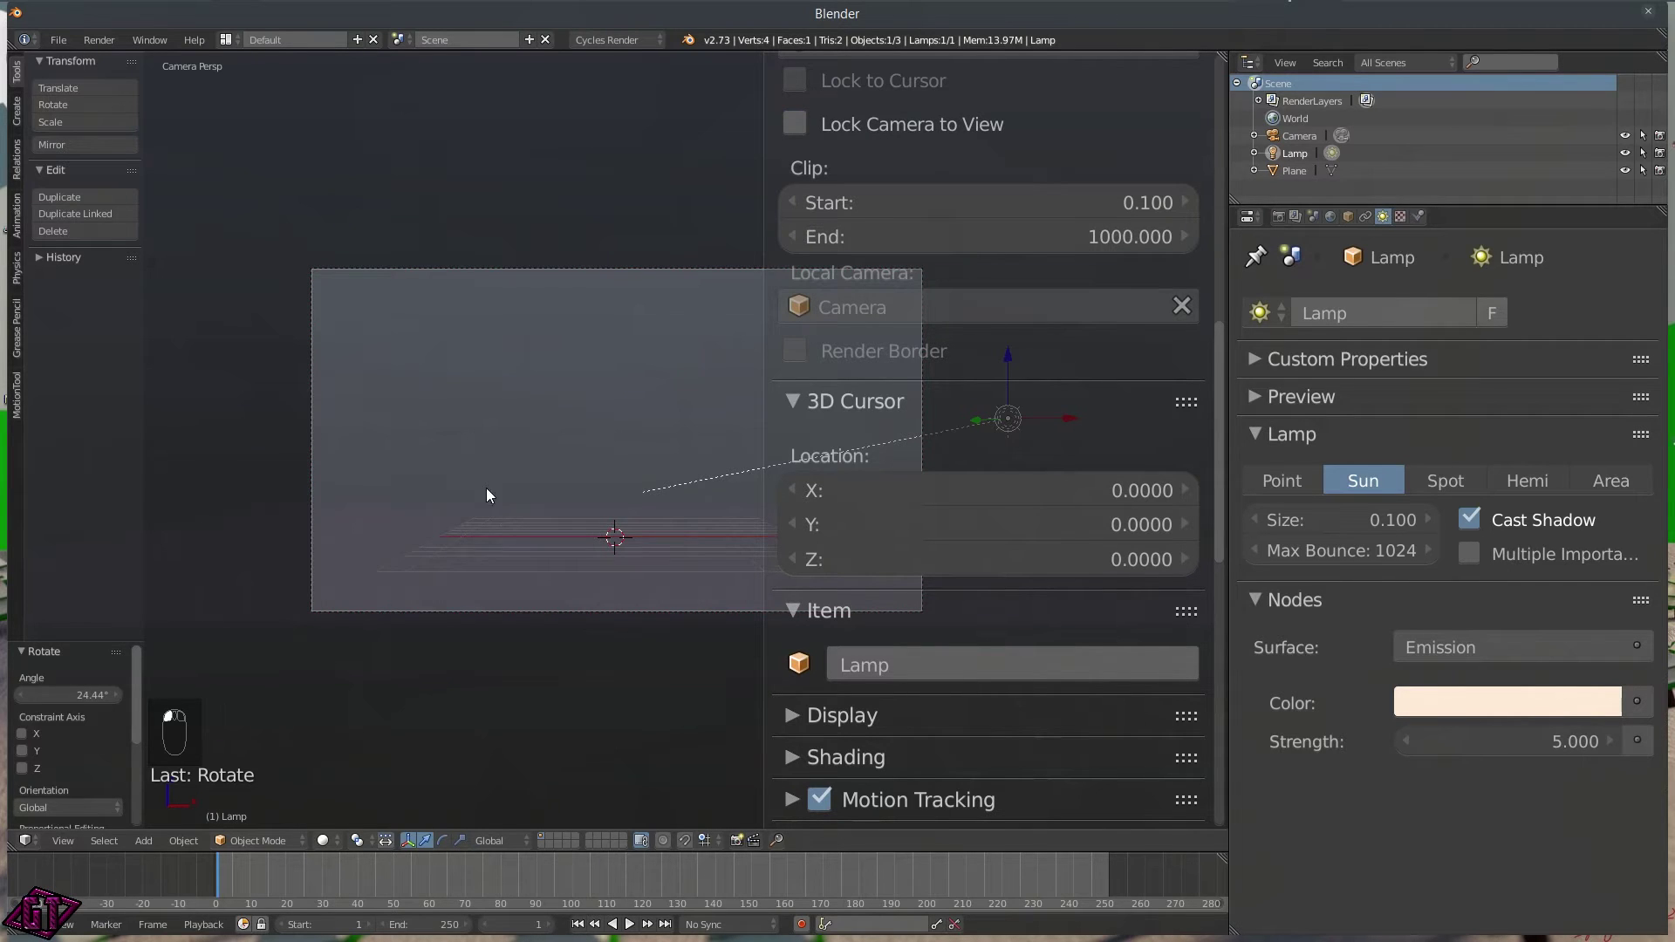
scroll(541, 682, up, 3)
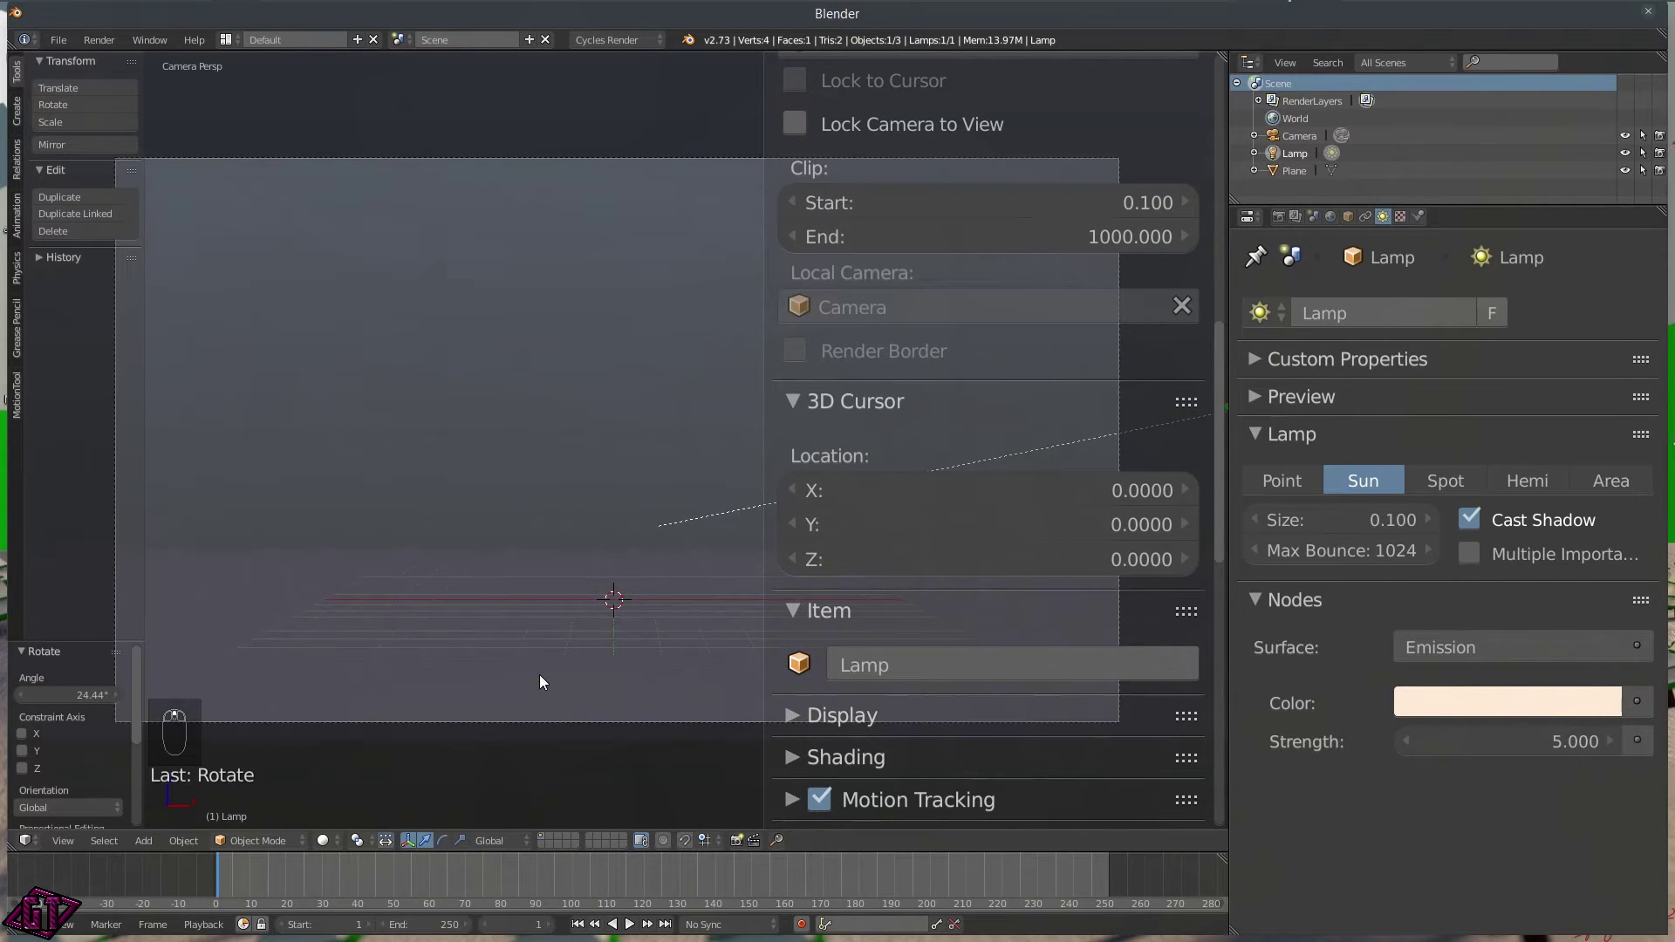
scroll(541, 681, up, 1)
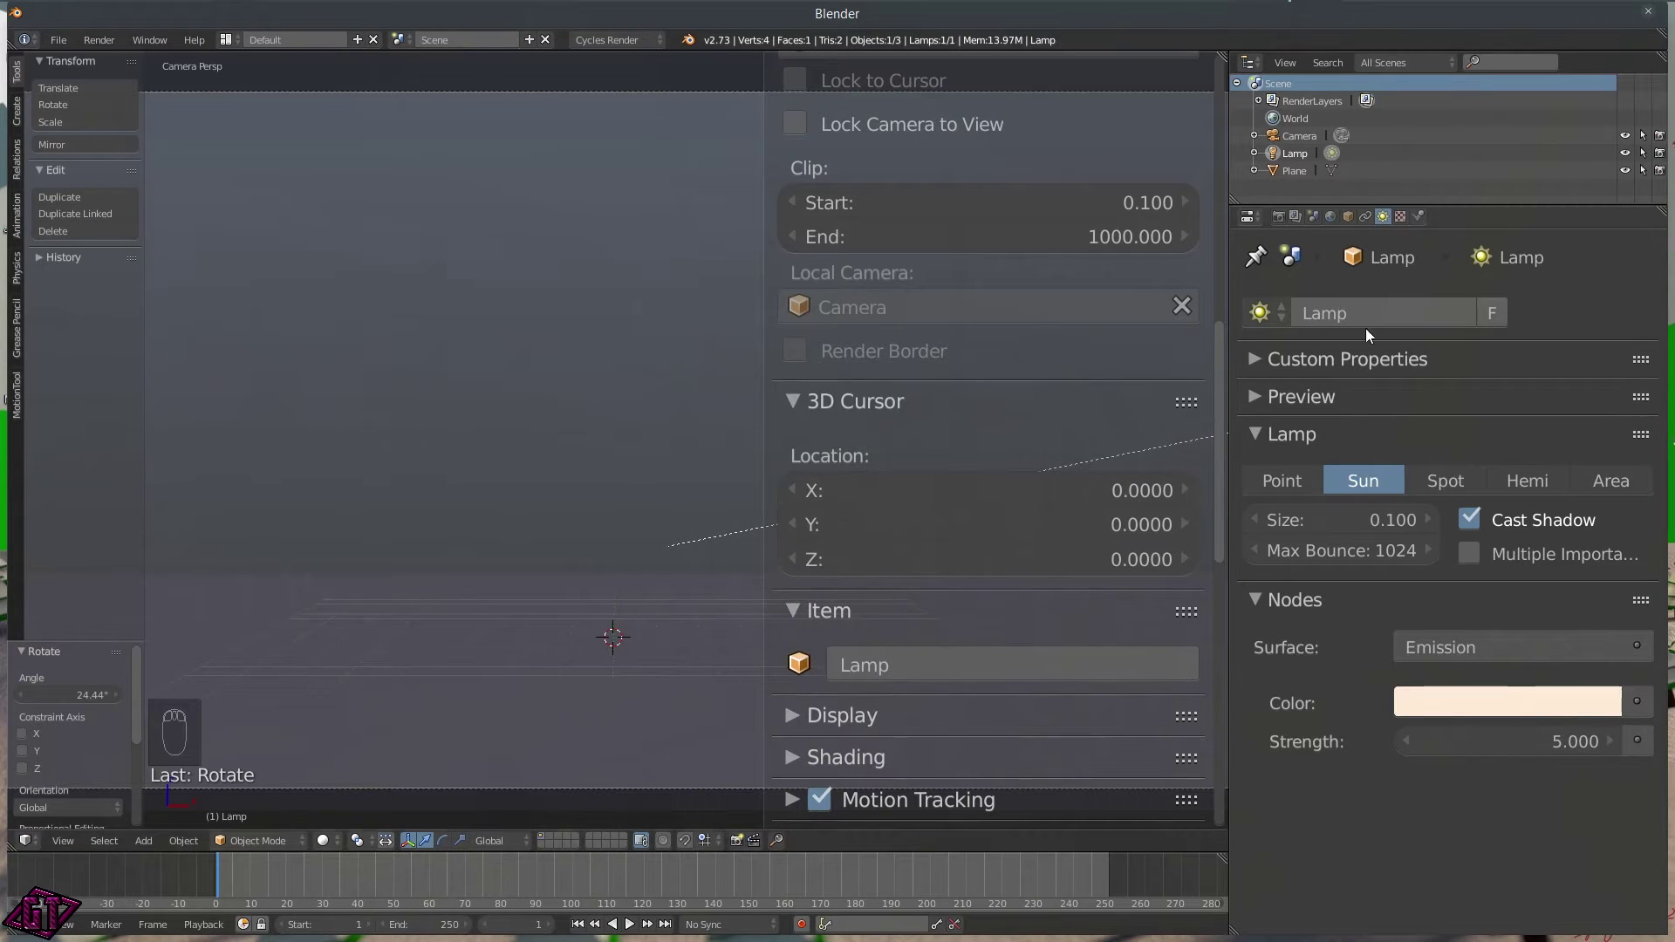
- Set the render device to GPU Compute and enable Border rendering in the Dimensions settings
click(1279, 216)
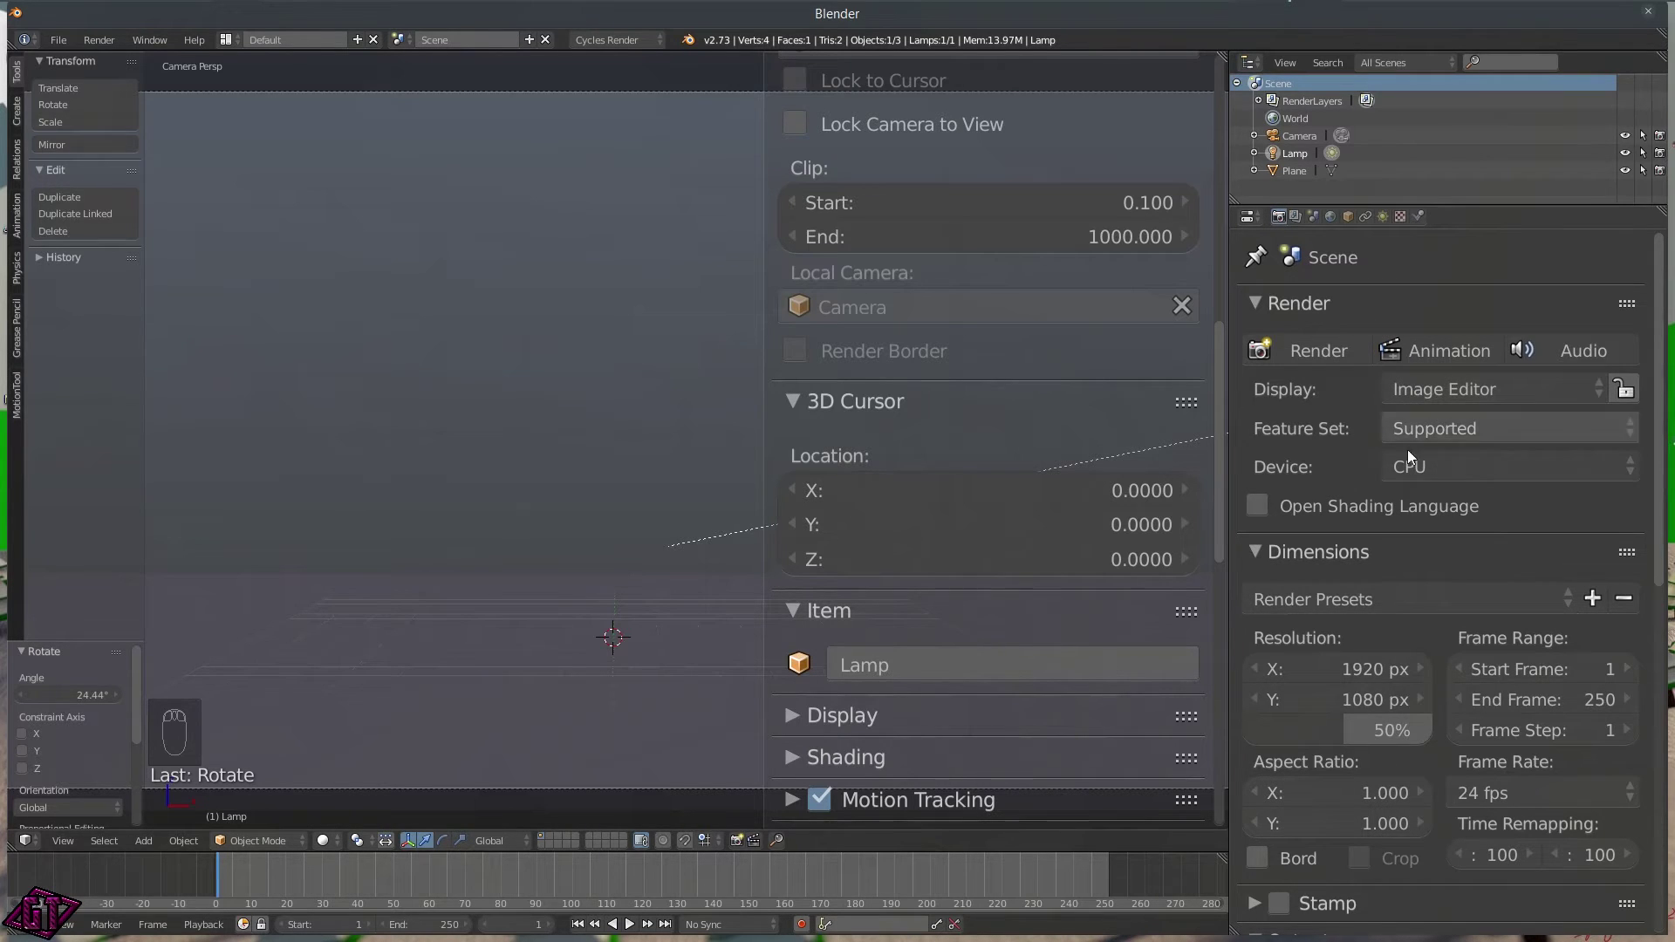
click(1432, 469)
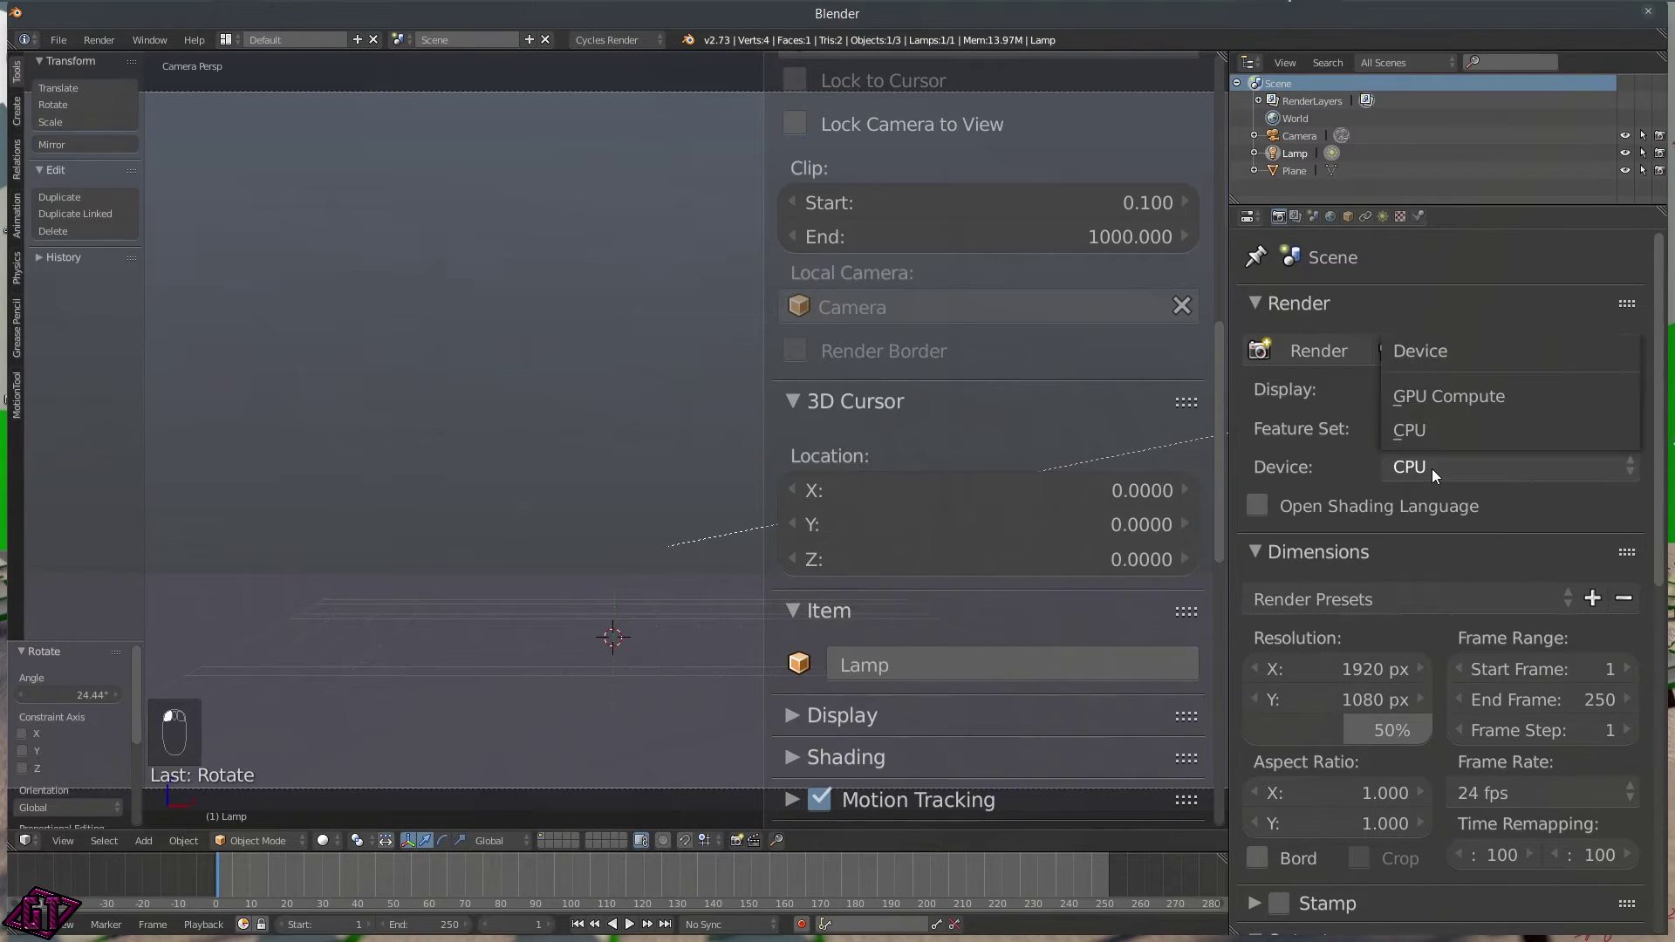
click(1428, 393)
scroll(1328, 406, down, 3)
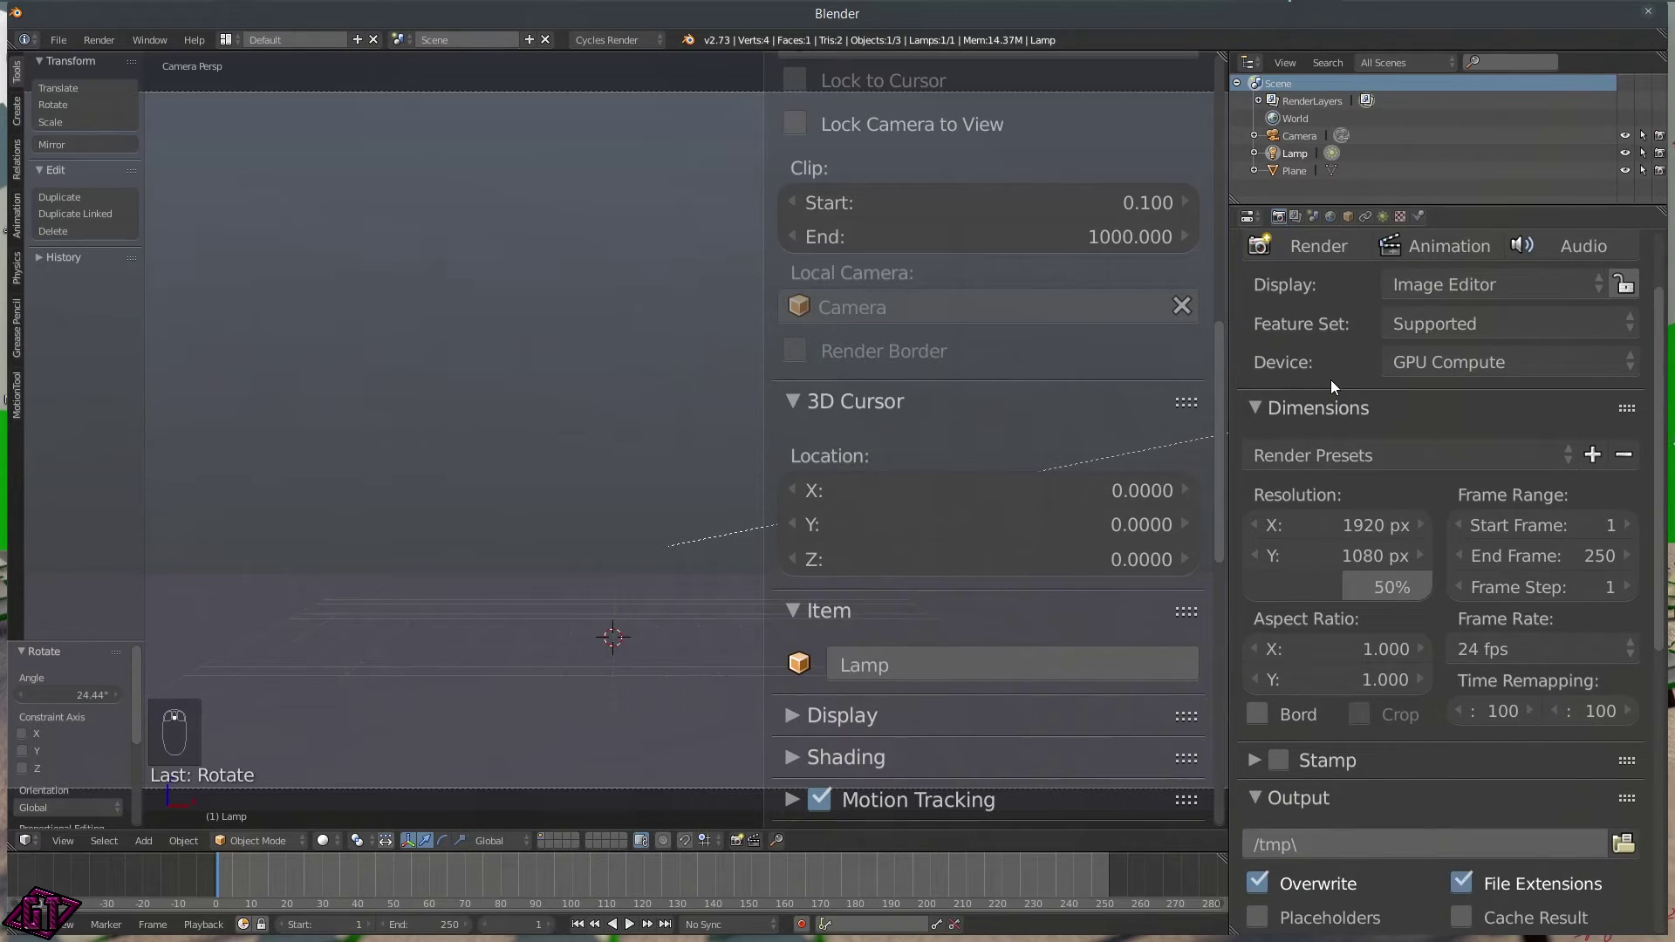
scroll(1331, 379, down, 7)
click(1291, 470)
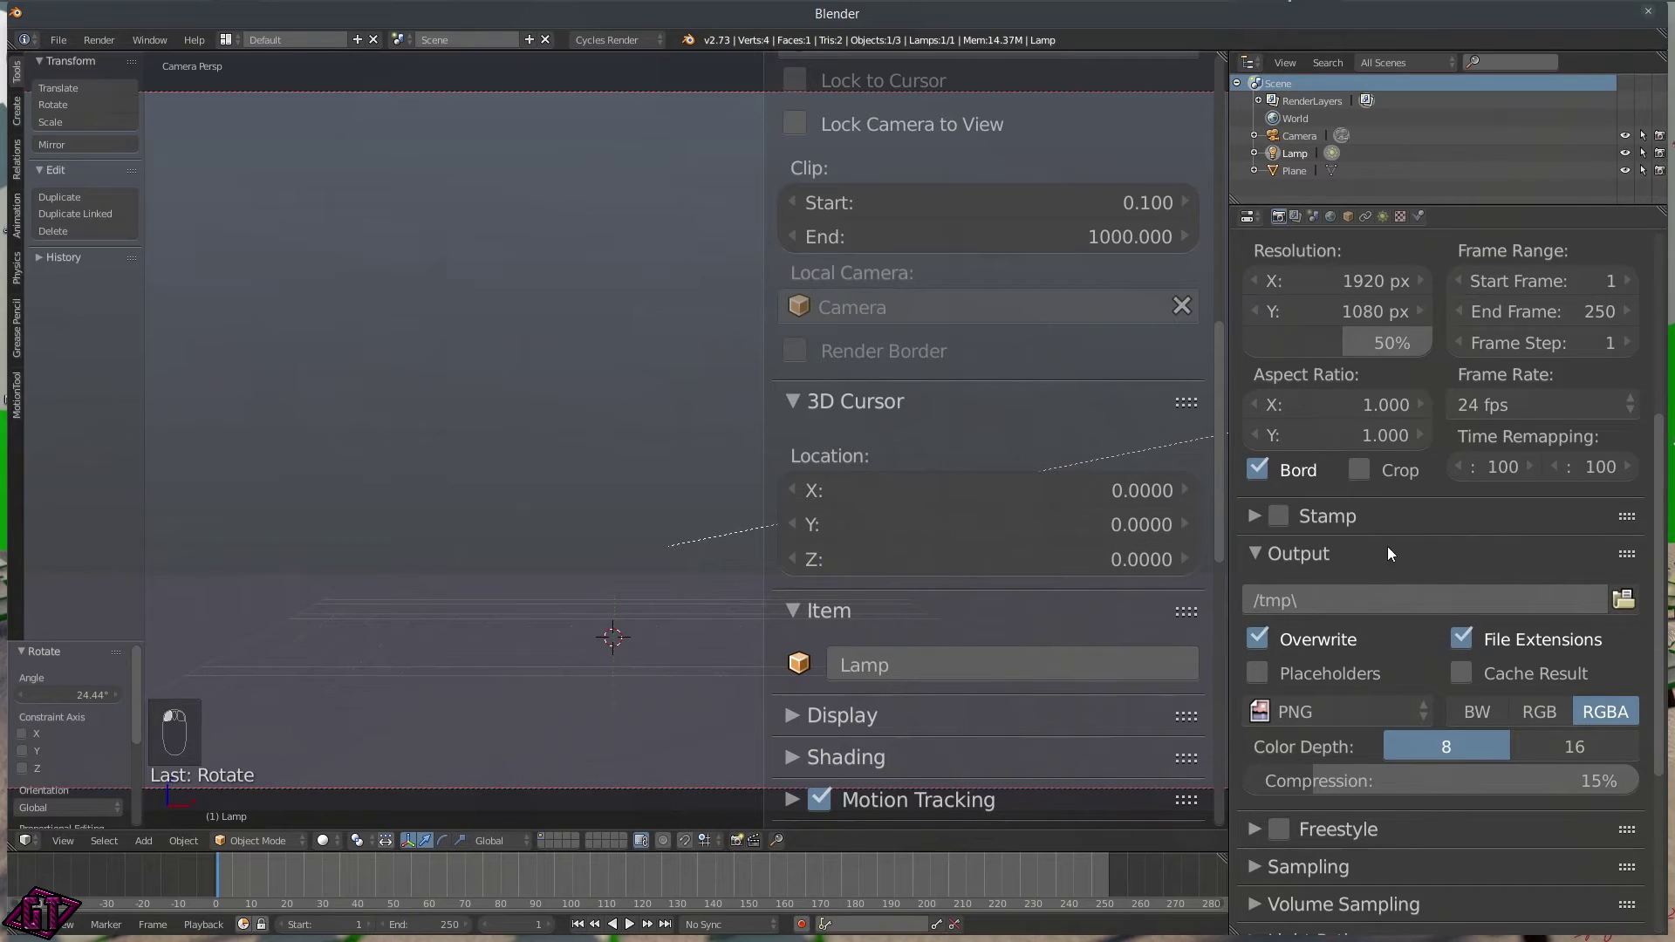
scroll(1390, 513, down, 3)
scroll(1291, 724, down, 4)
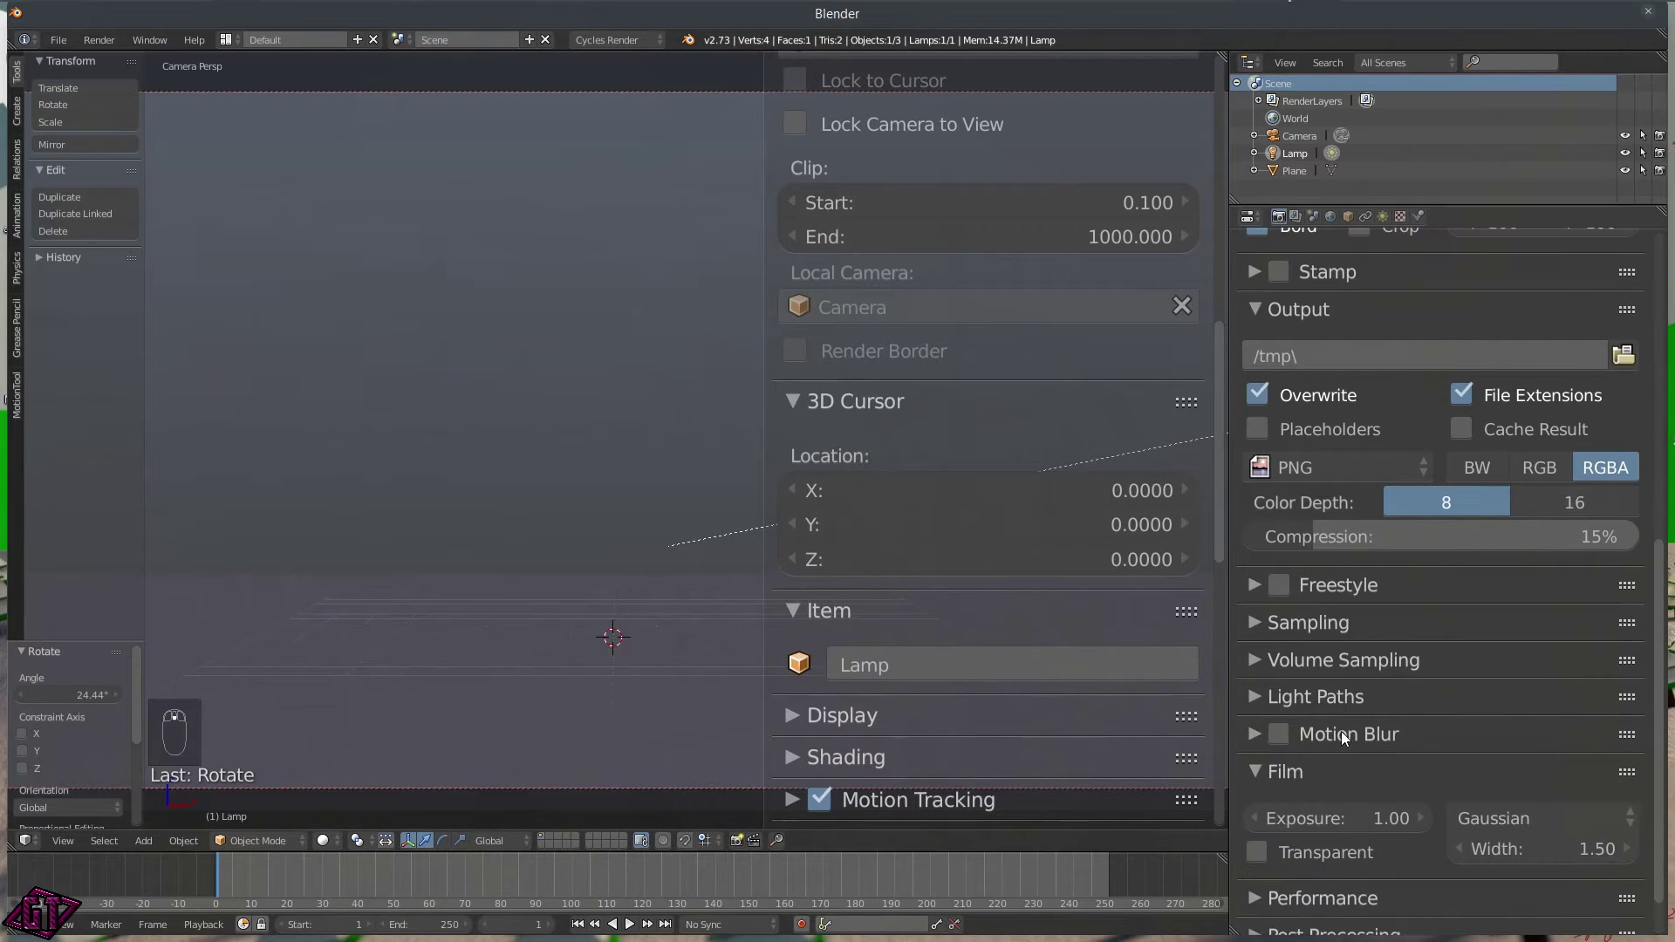
scroll(1378, 646, up, 5)
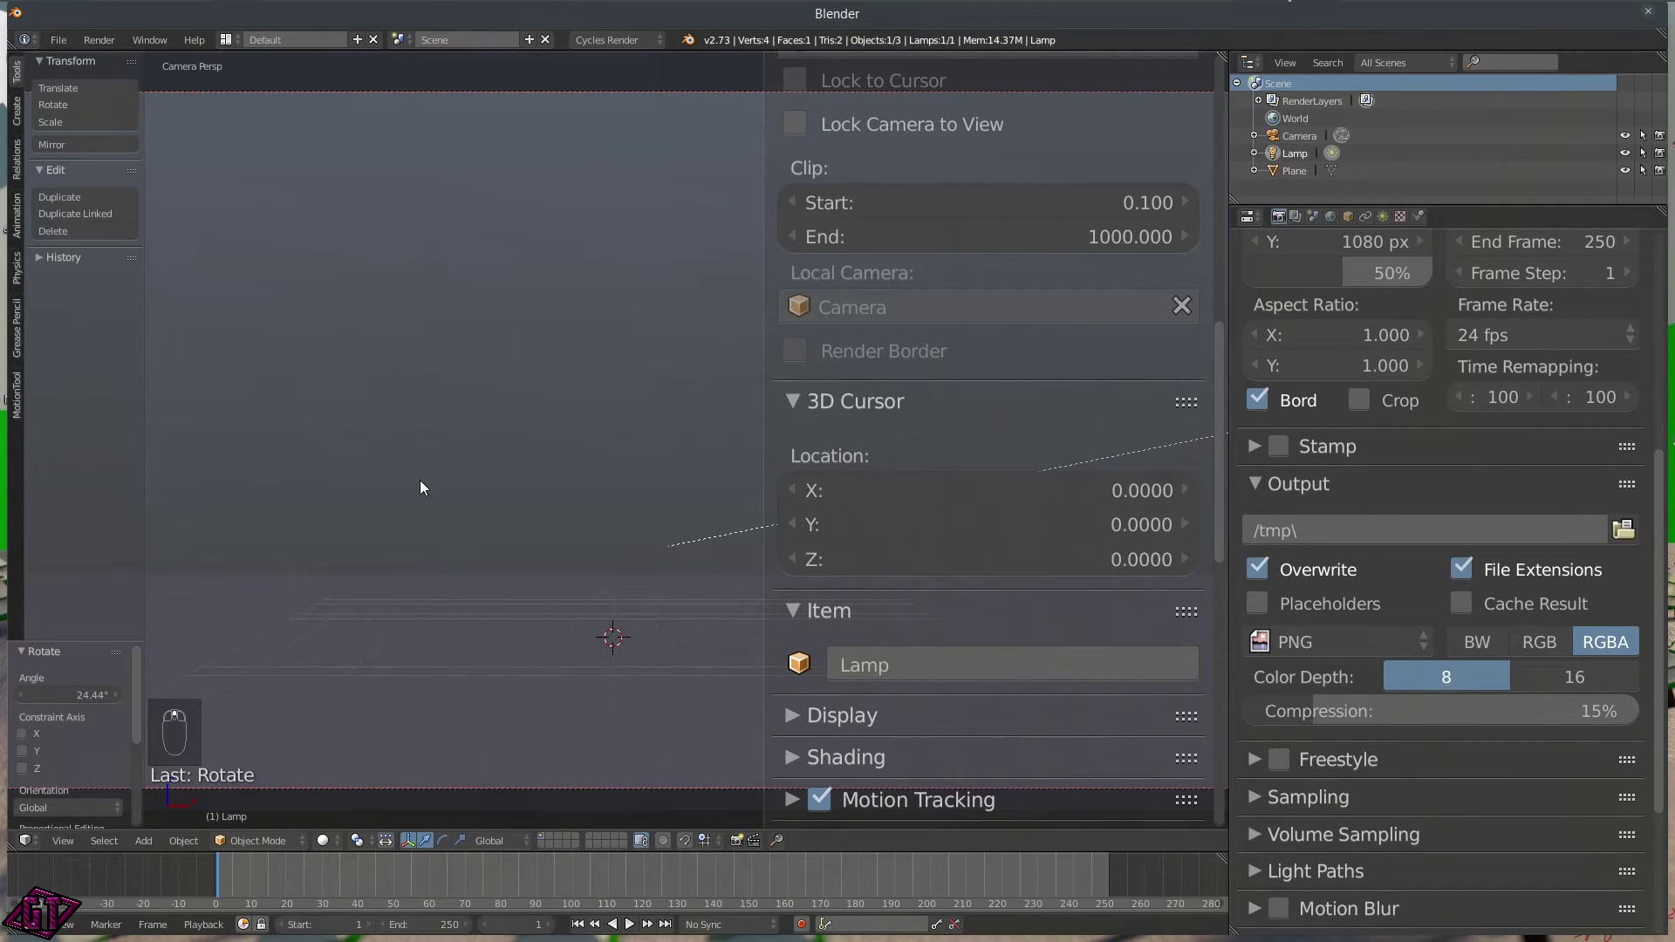
- Preview the lit plane in Rendered viewport shading, then return to Solid shading
key(z)
click(523, 426)
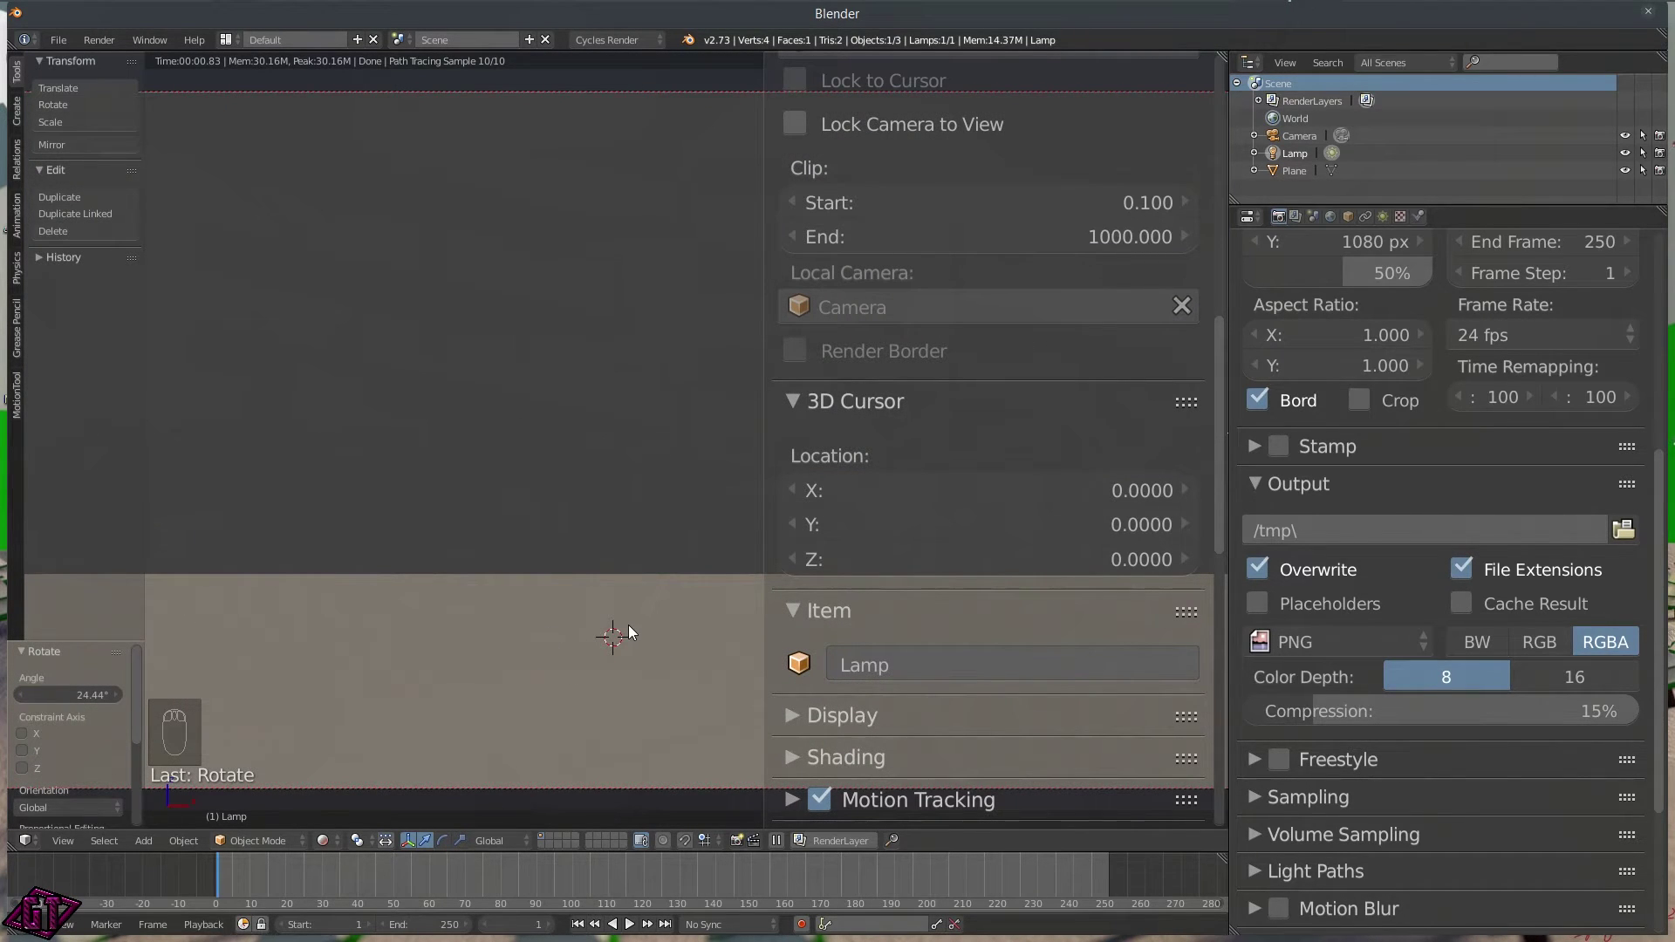
key(z)
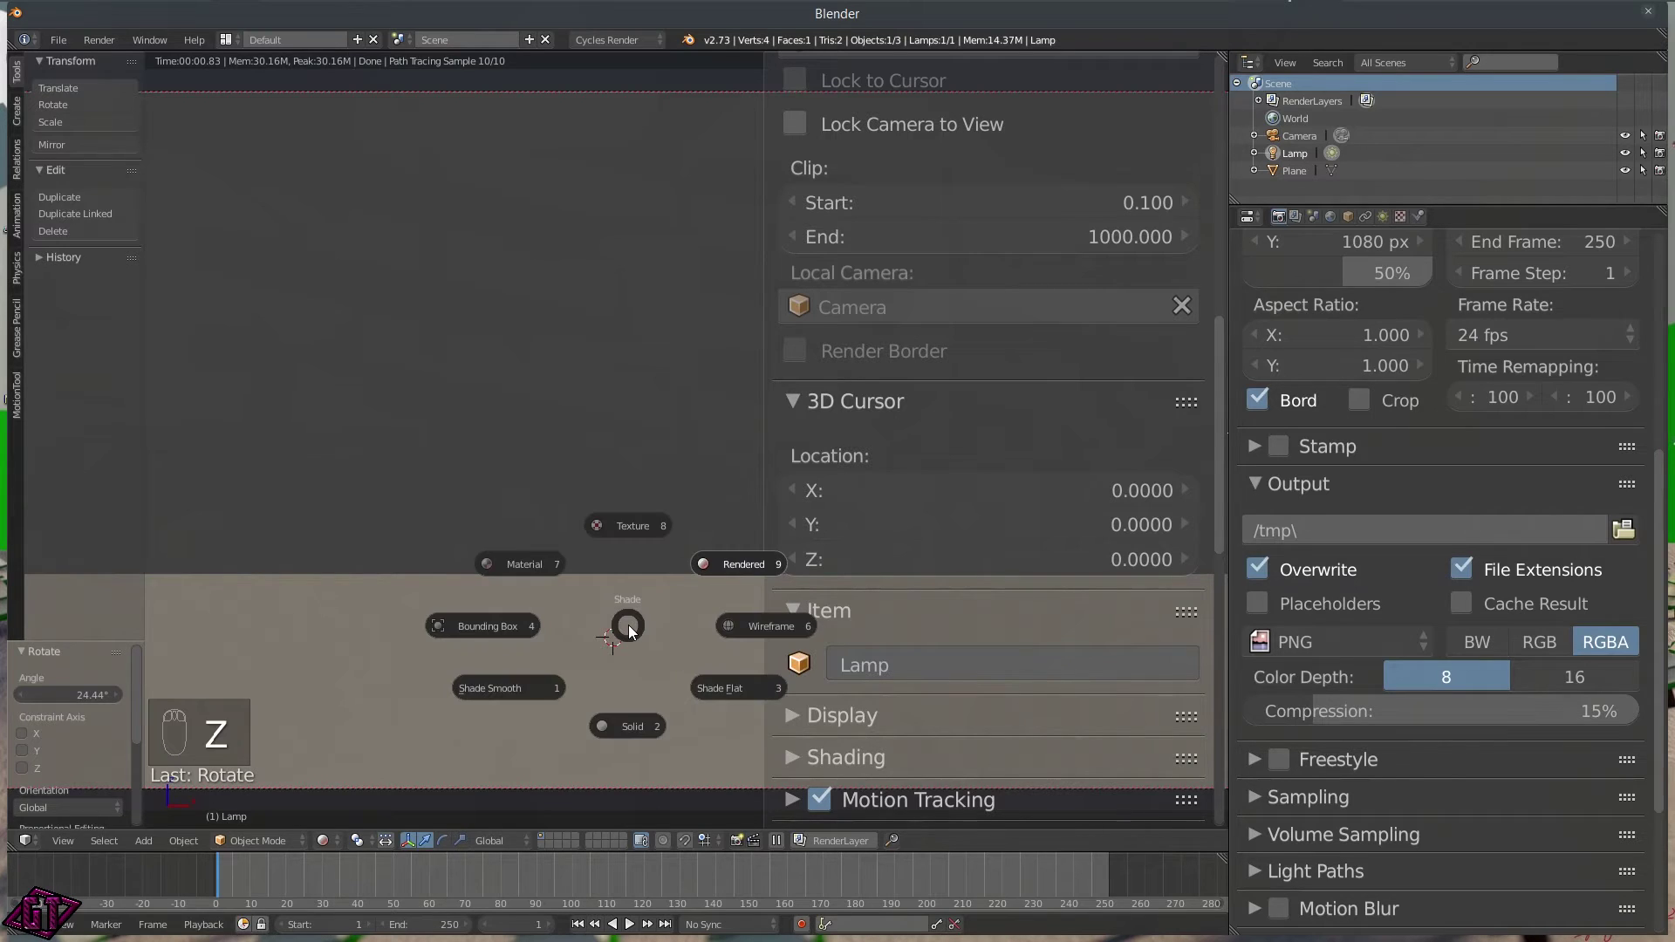
click(615, 713)
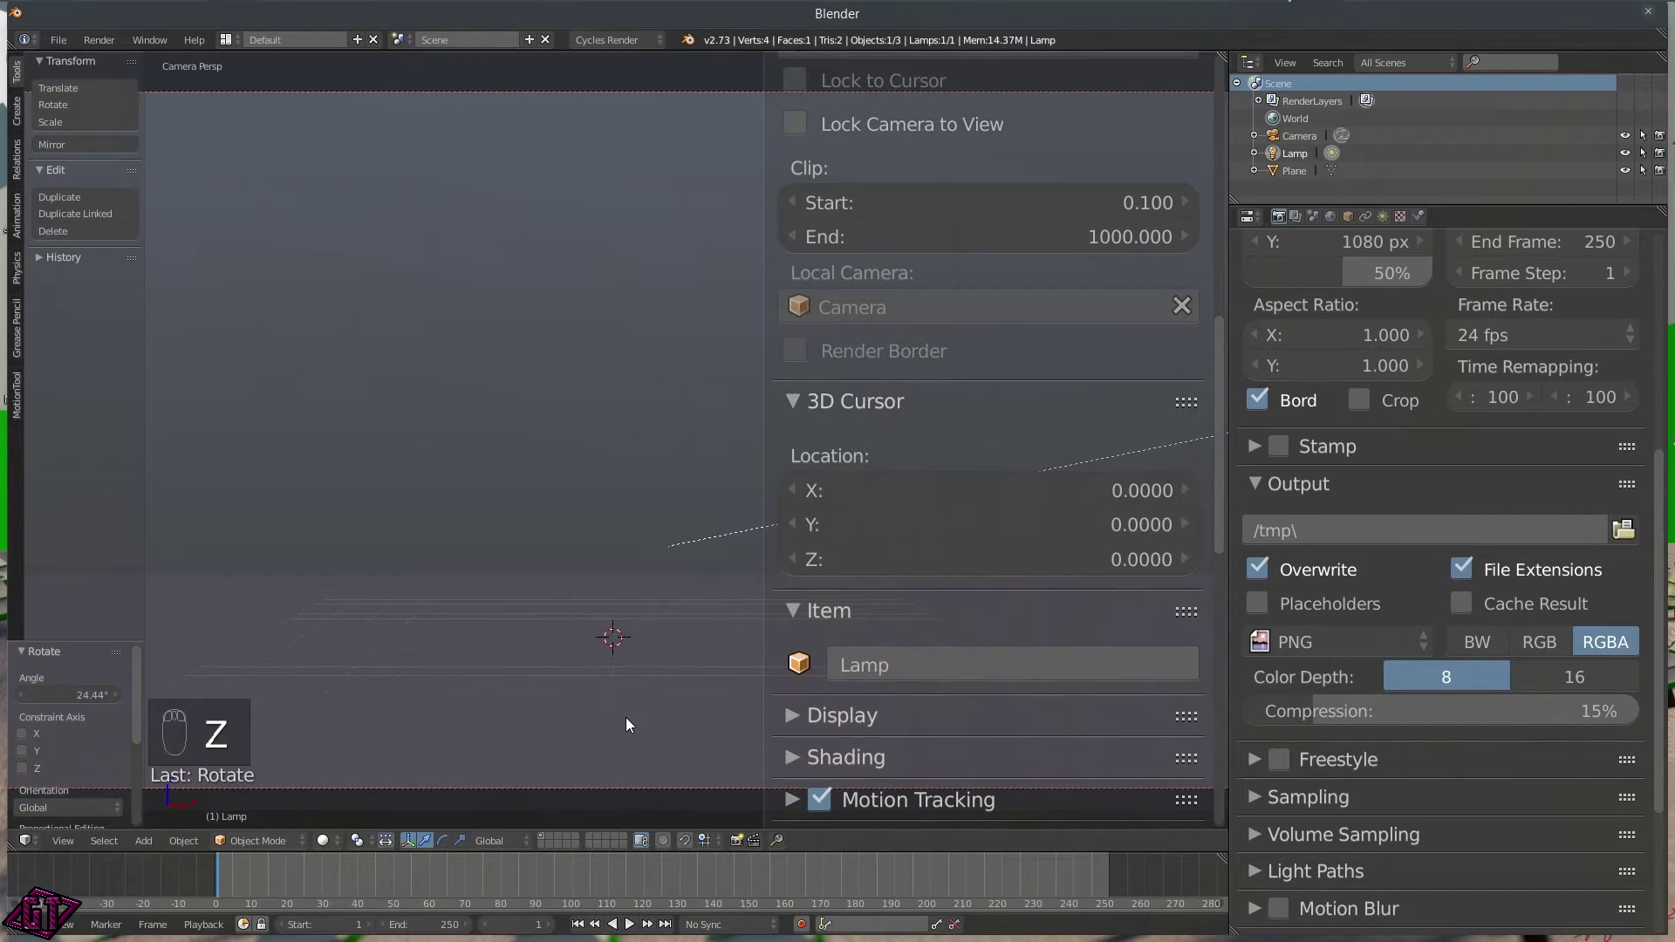
- Enable nodes for the World surface so it uses a Background shader
click(1330, 216)
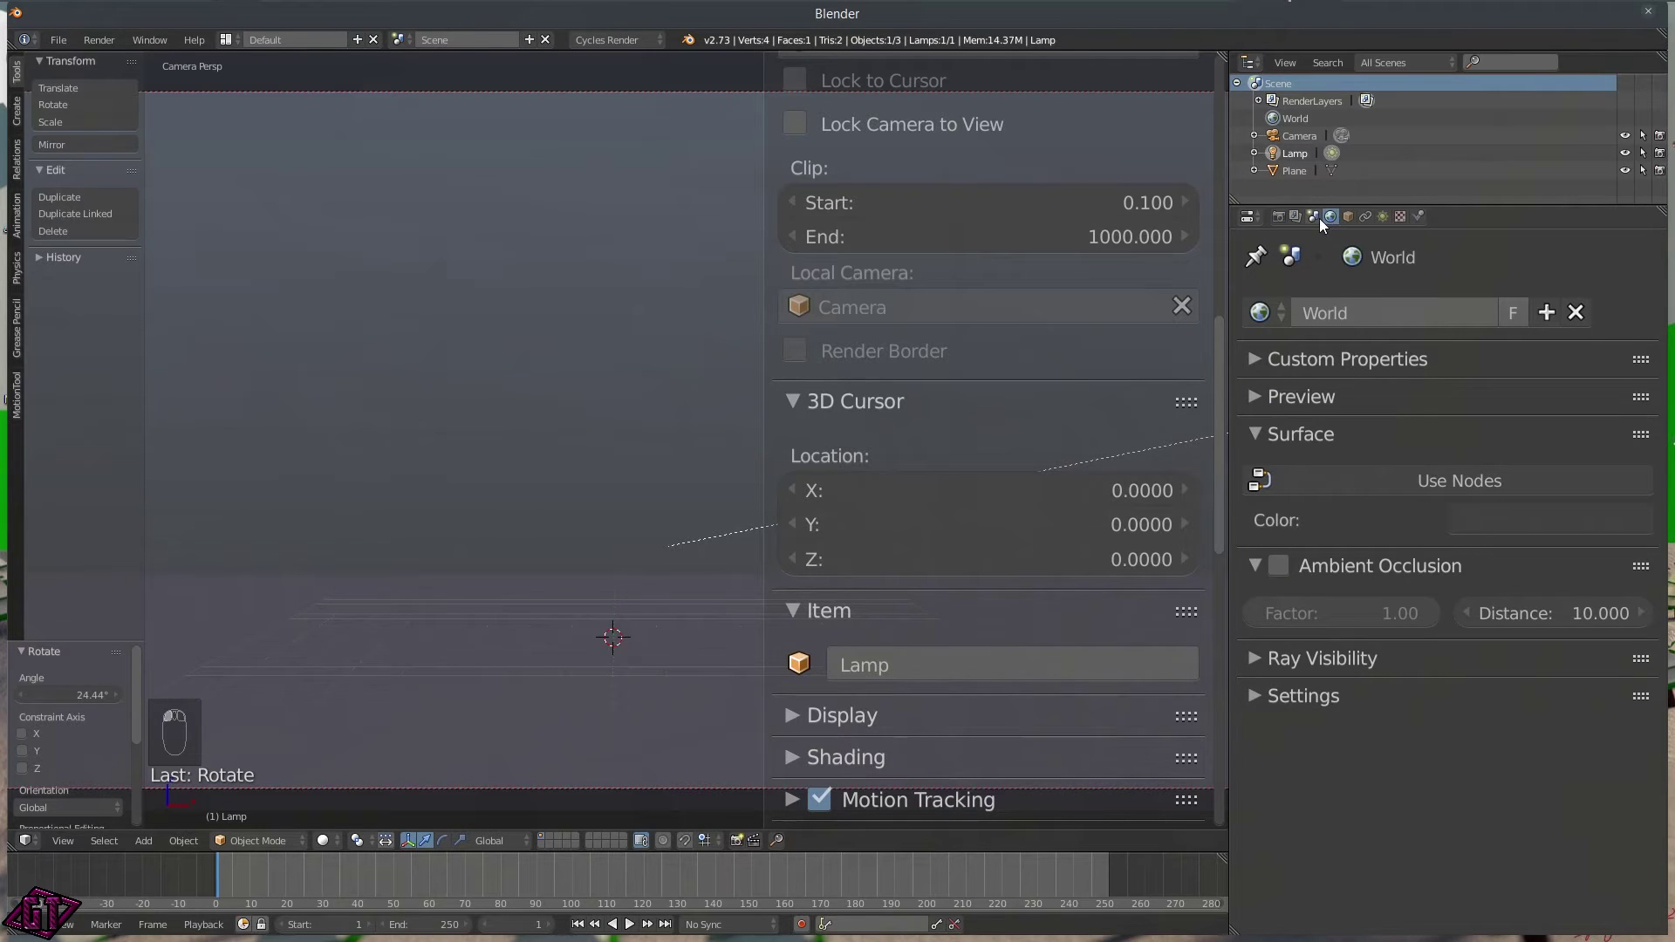
click(1441, 479)
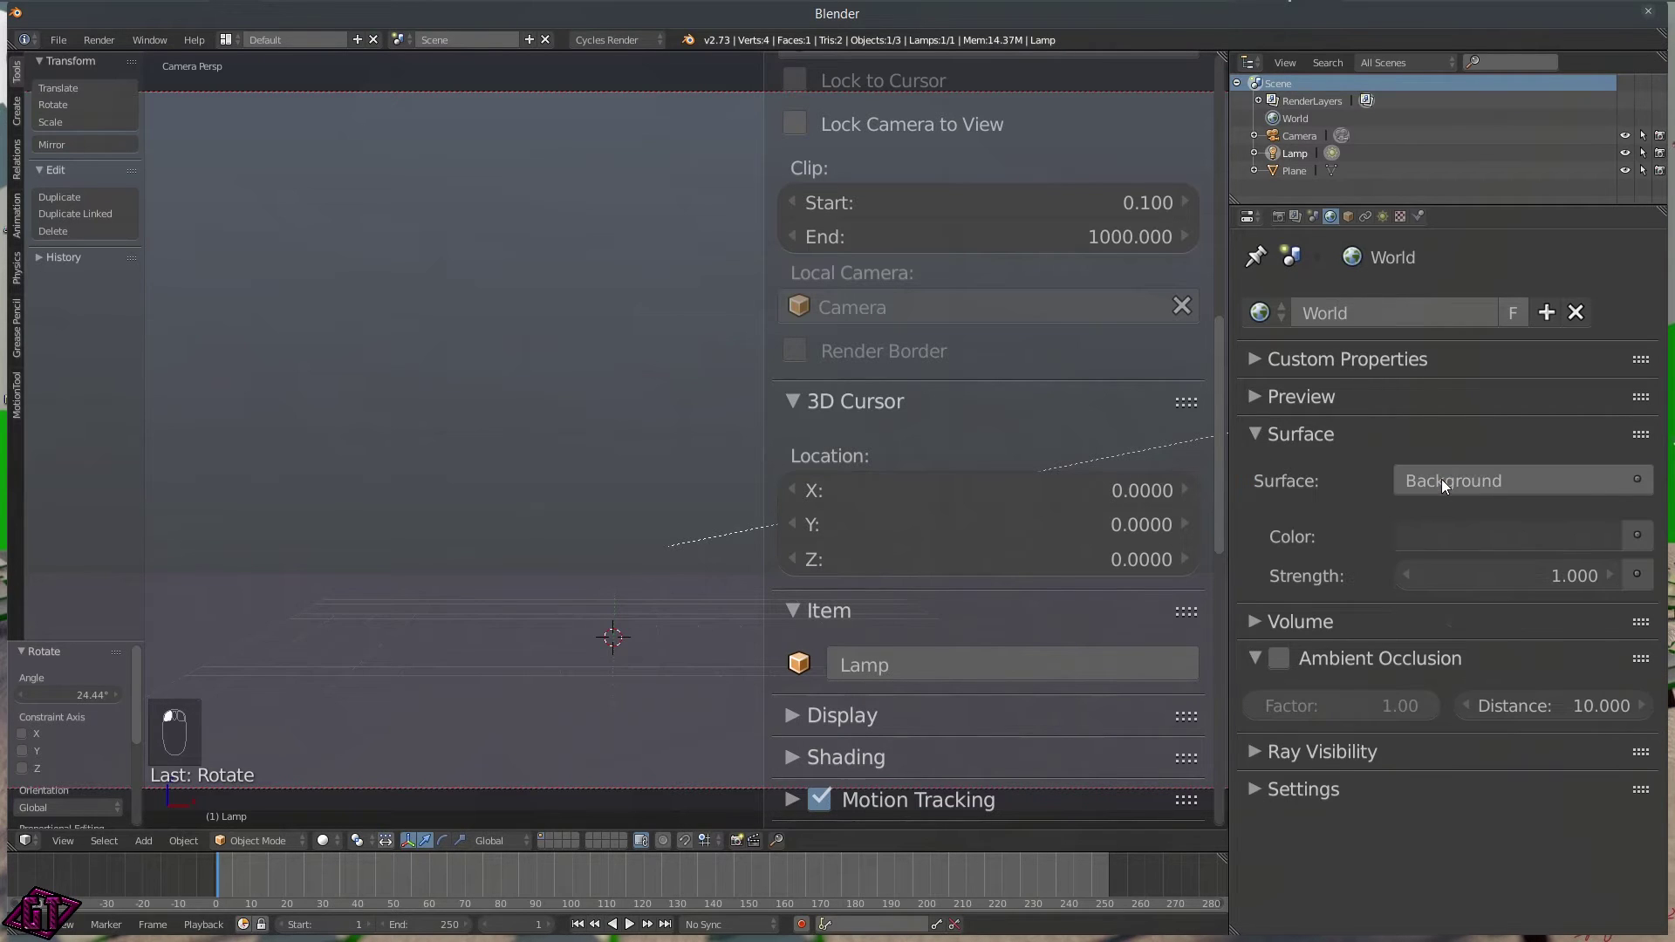
- Set the world Background color to hex 577A85
click(1479, 531)
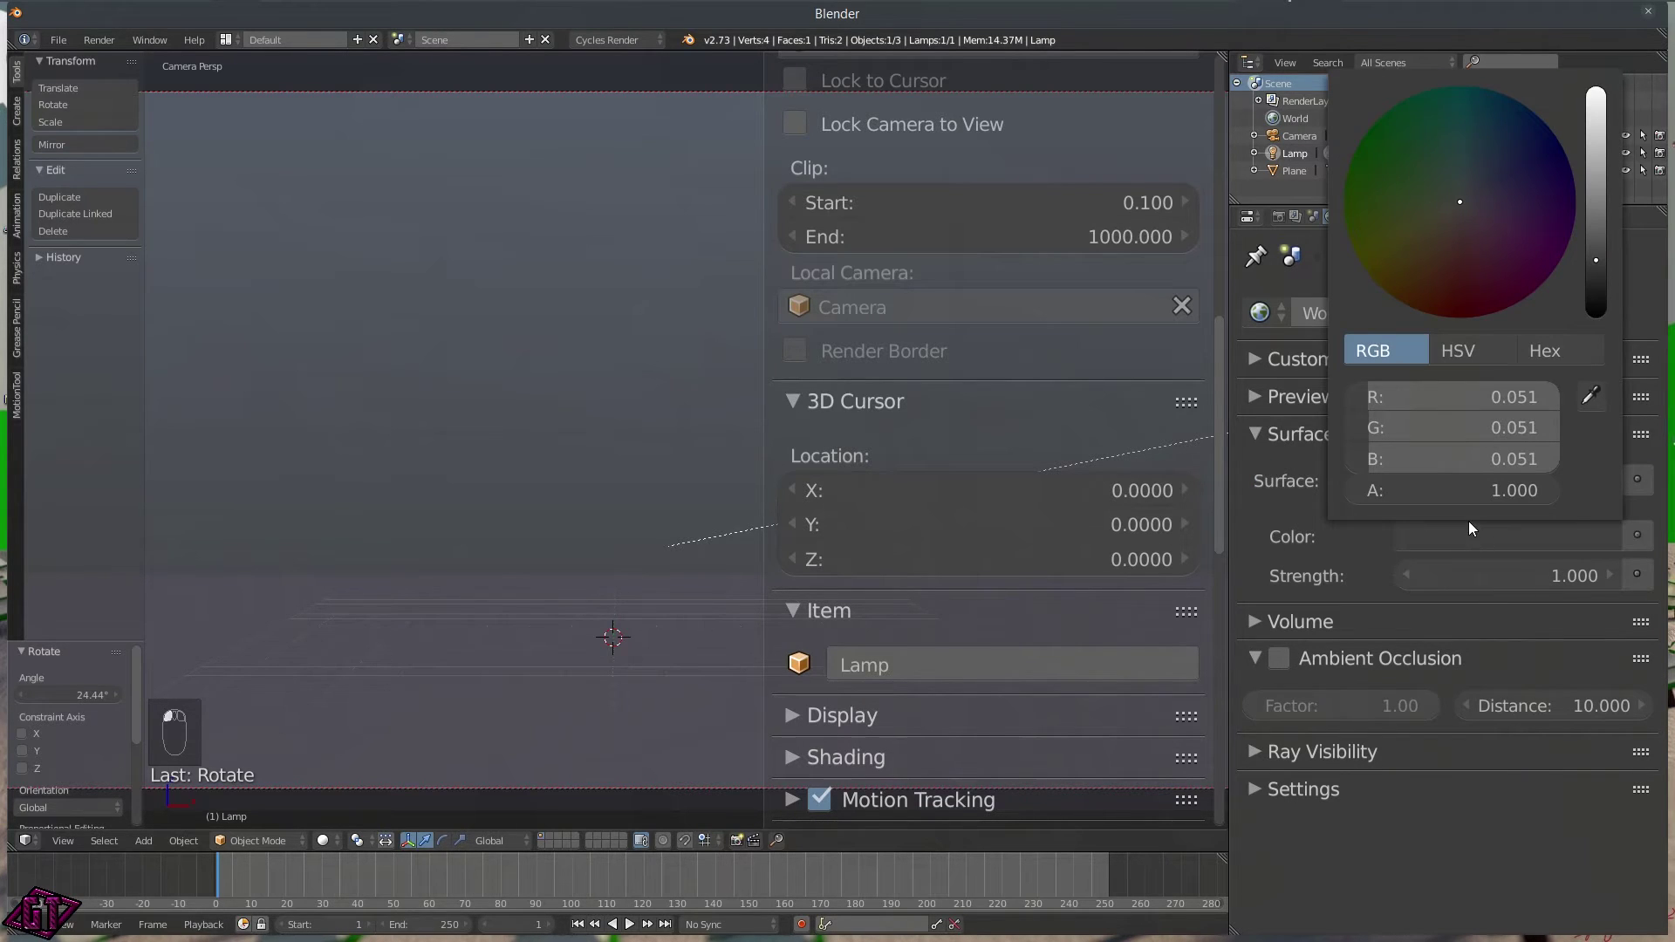
click(1570, 349)
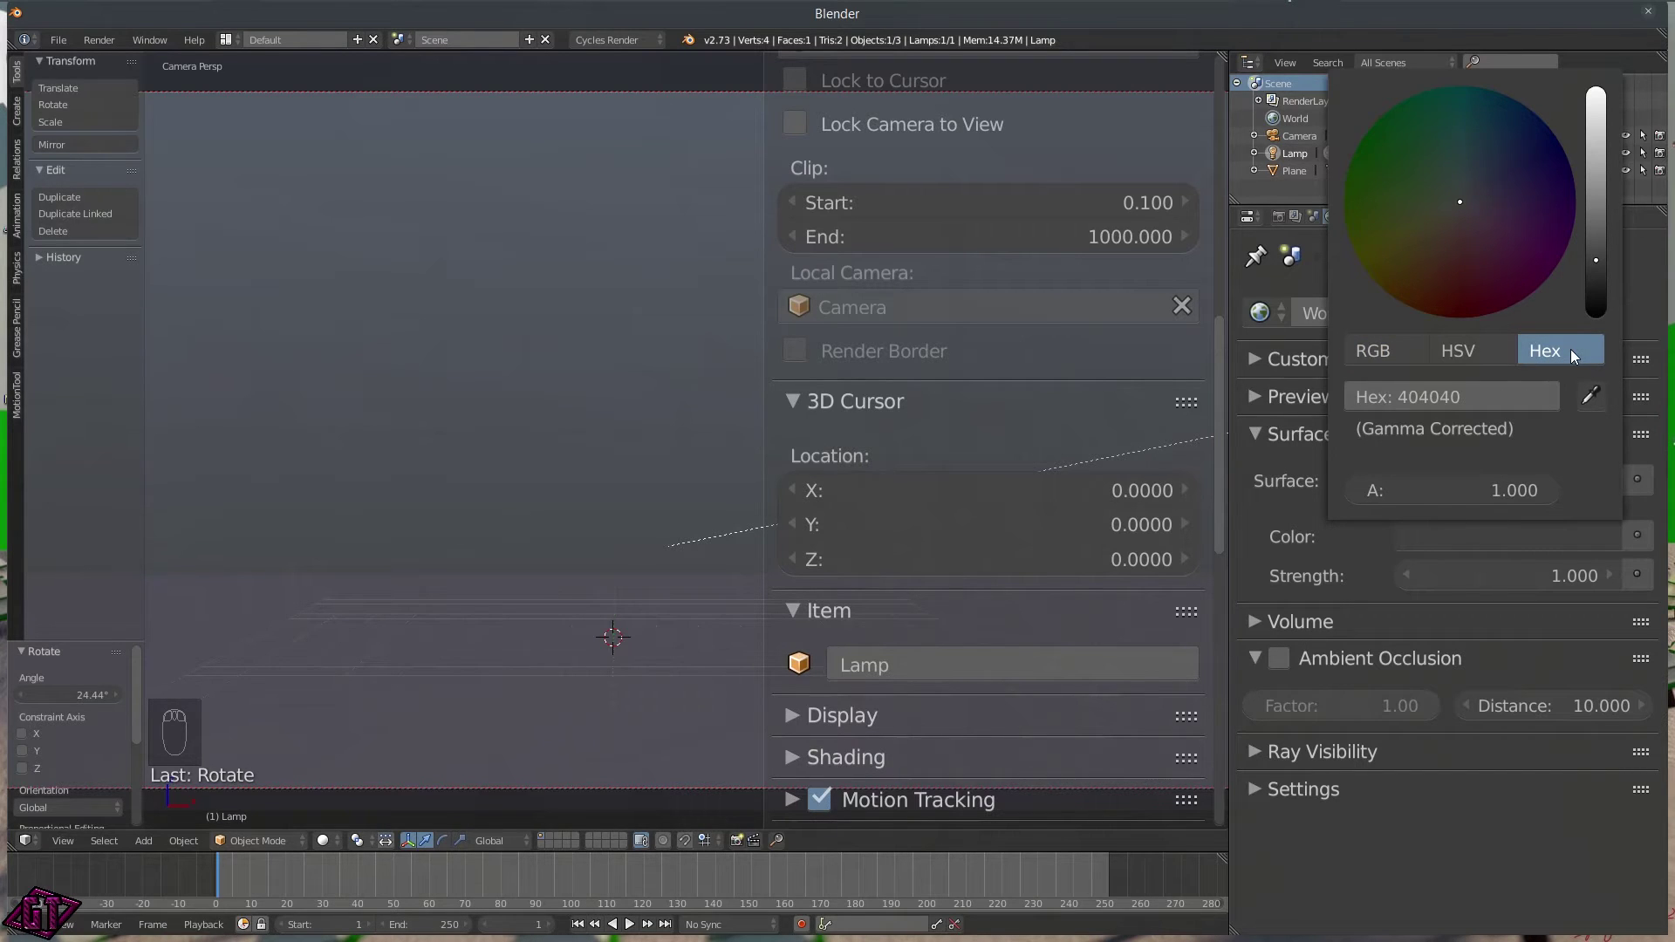
click(1461, 393)
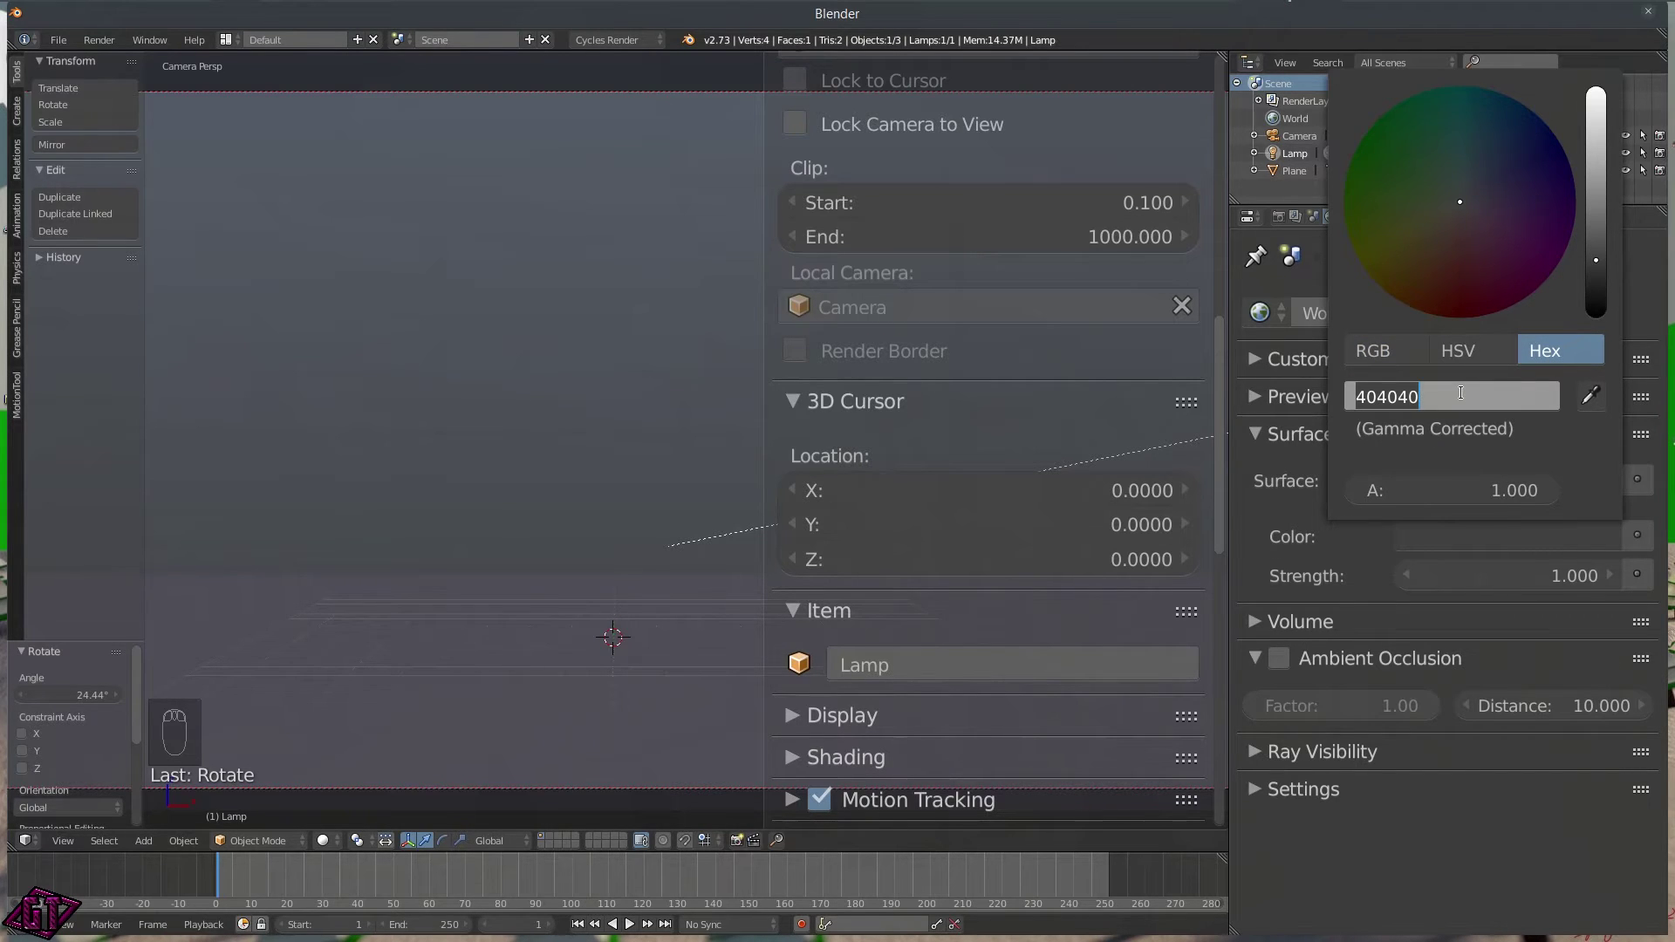
text(5)
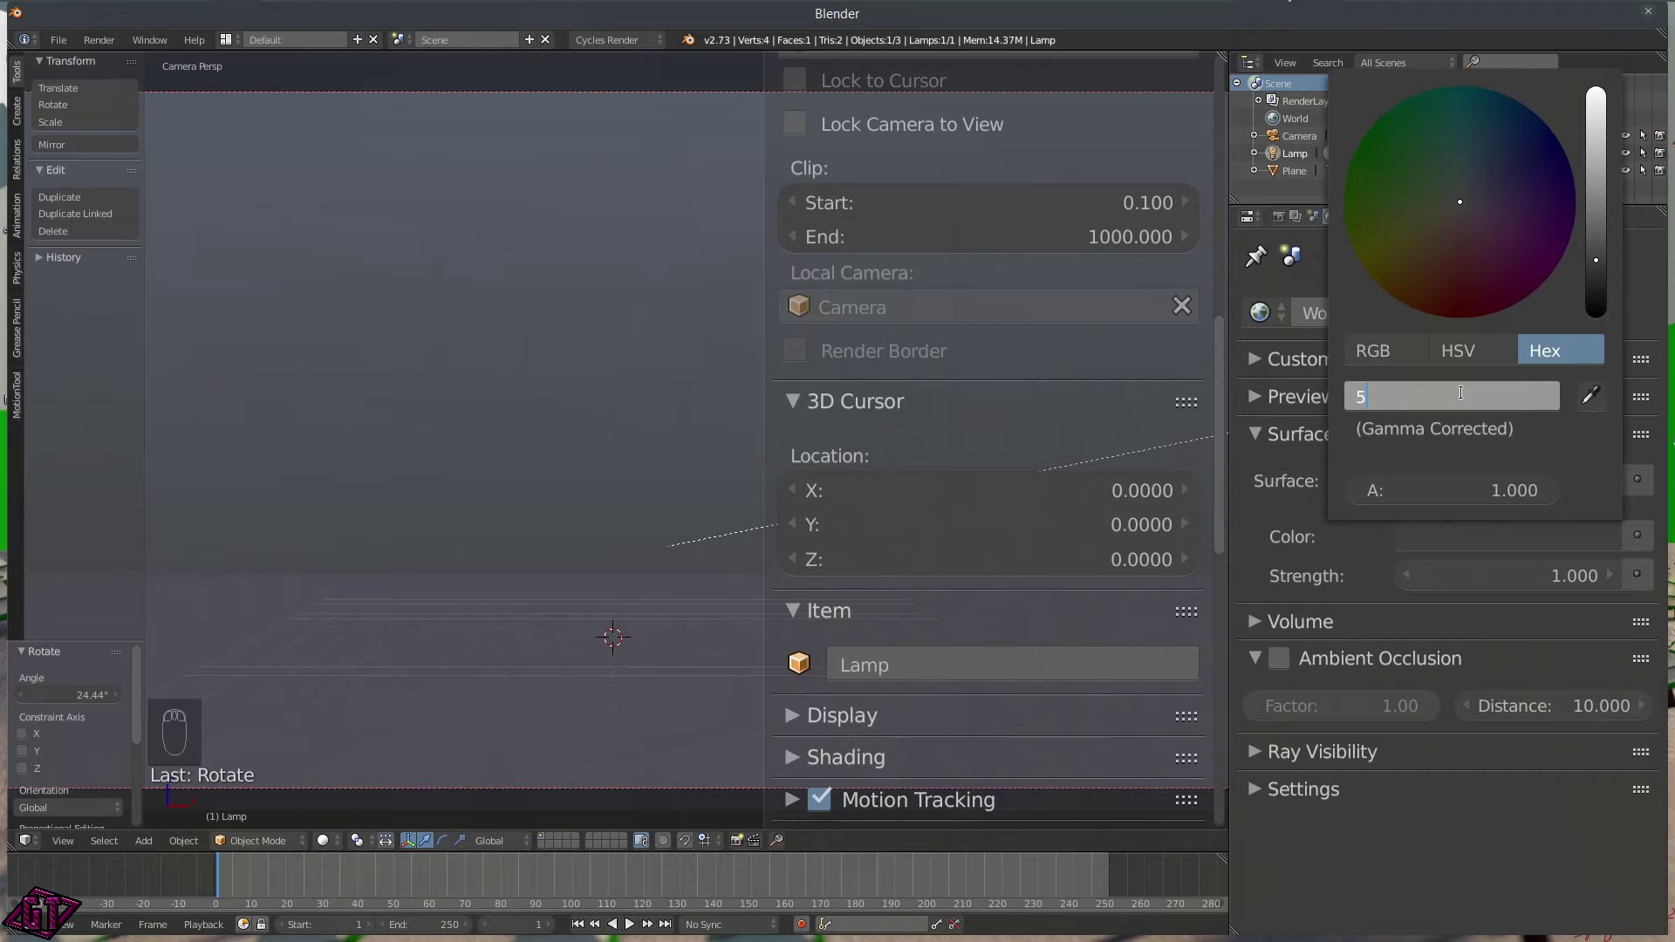
text(77A85)
key(Return)
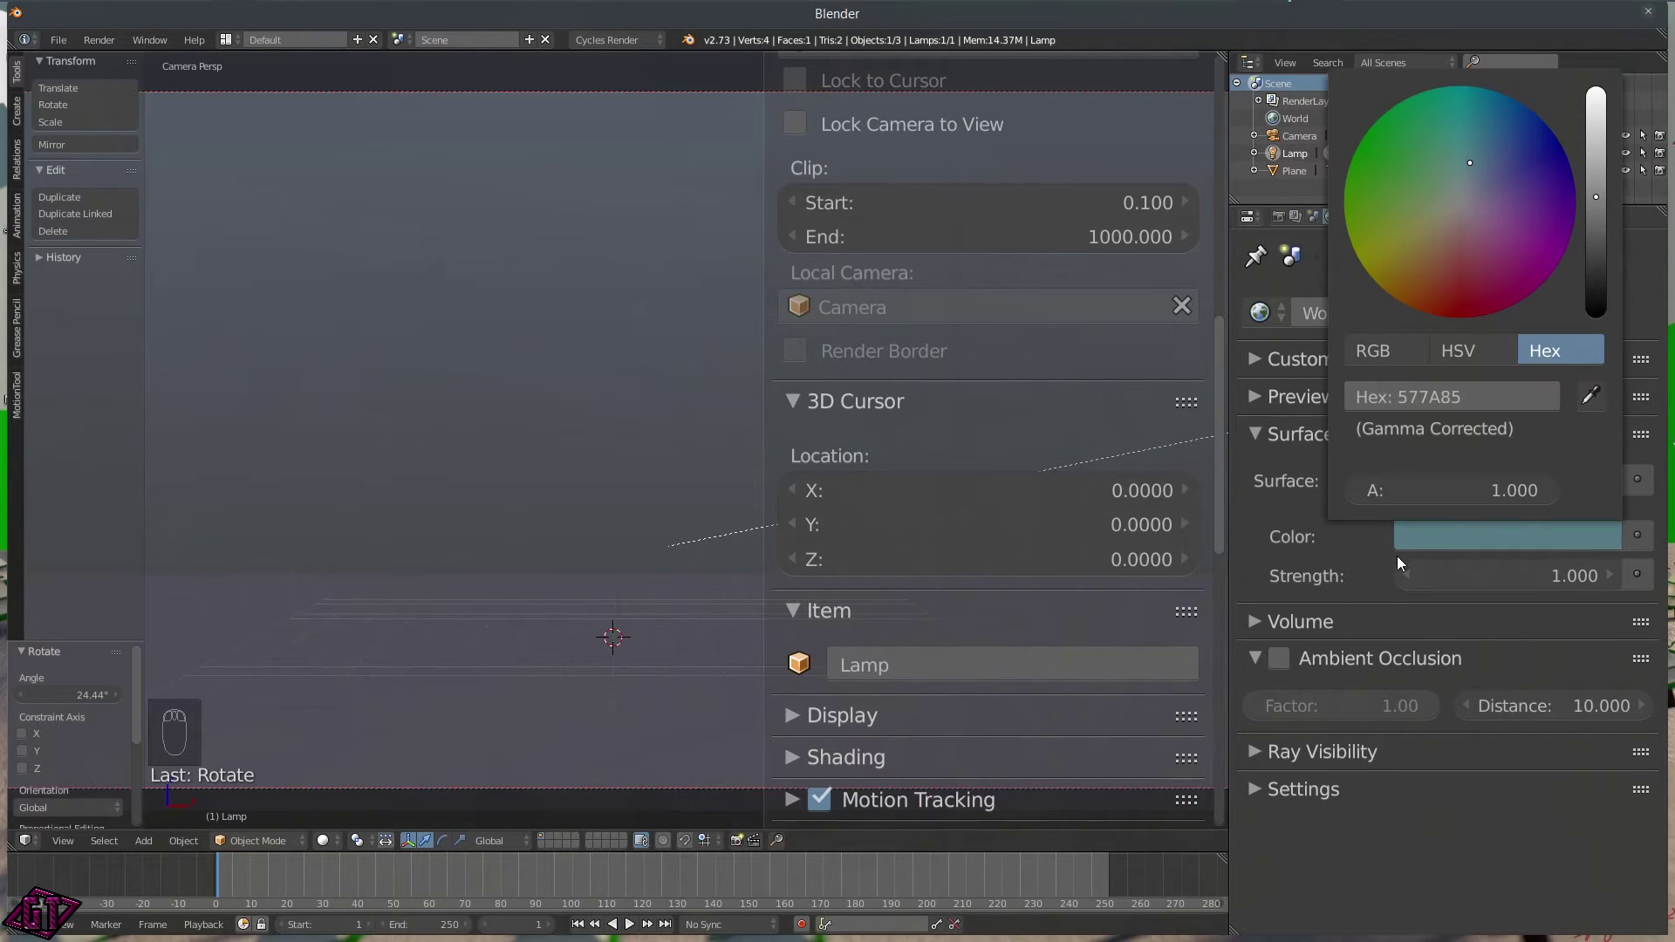
- Preview the new world background in Rendered viewport shading, then return to Solid shading
key(z)
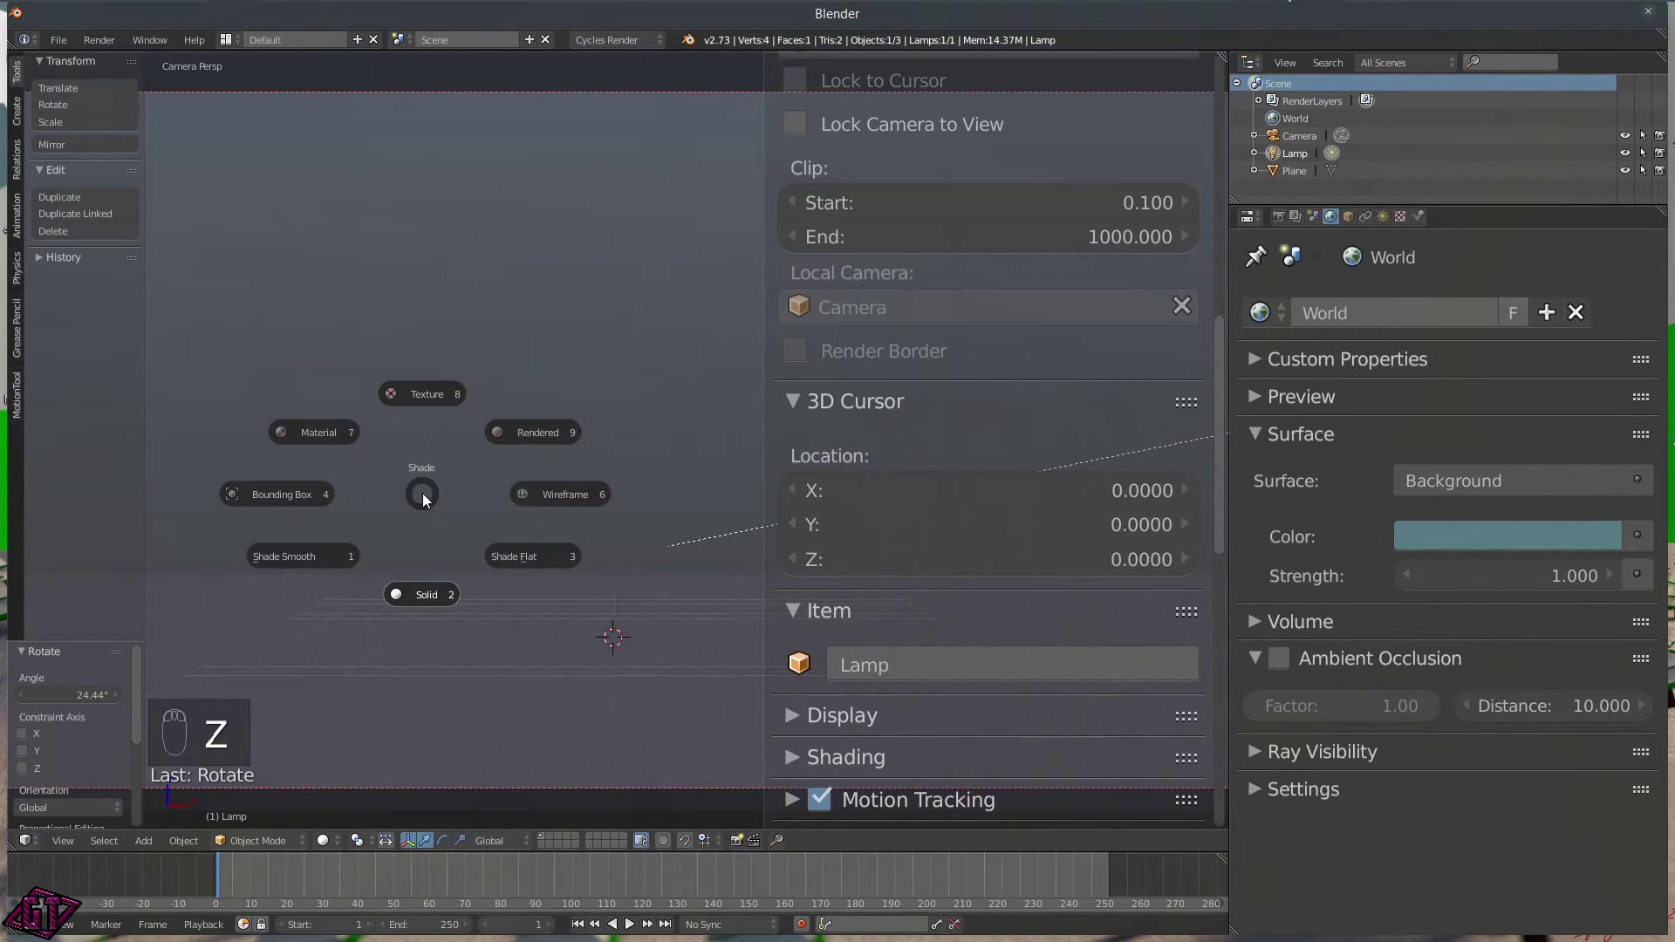
click(512, 447)
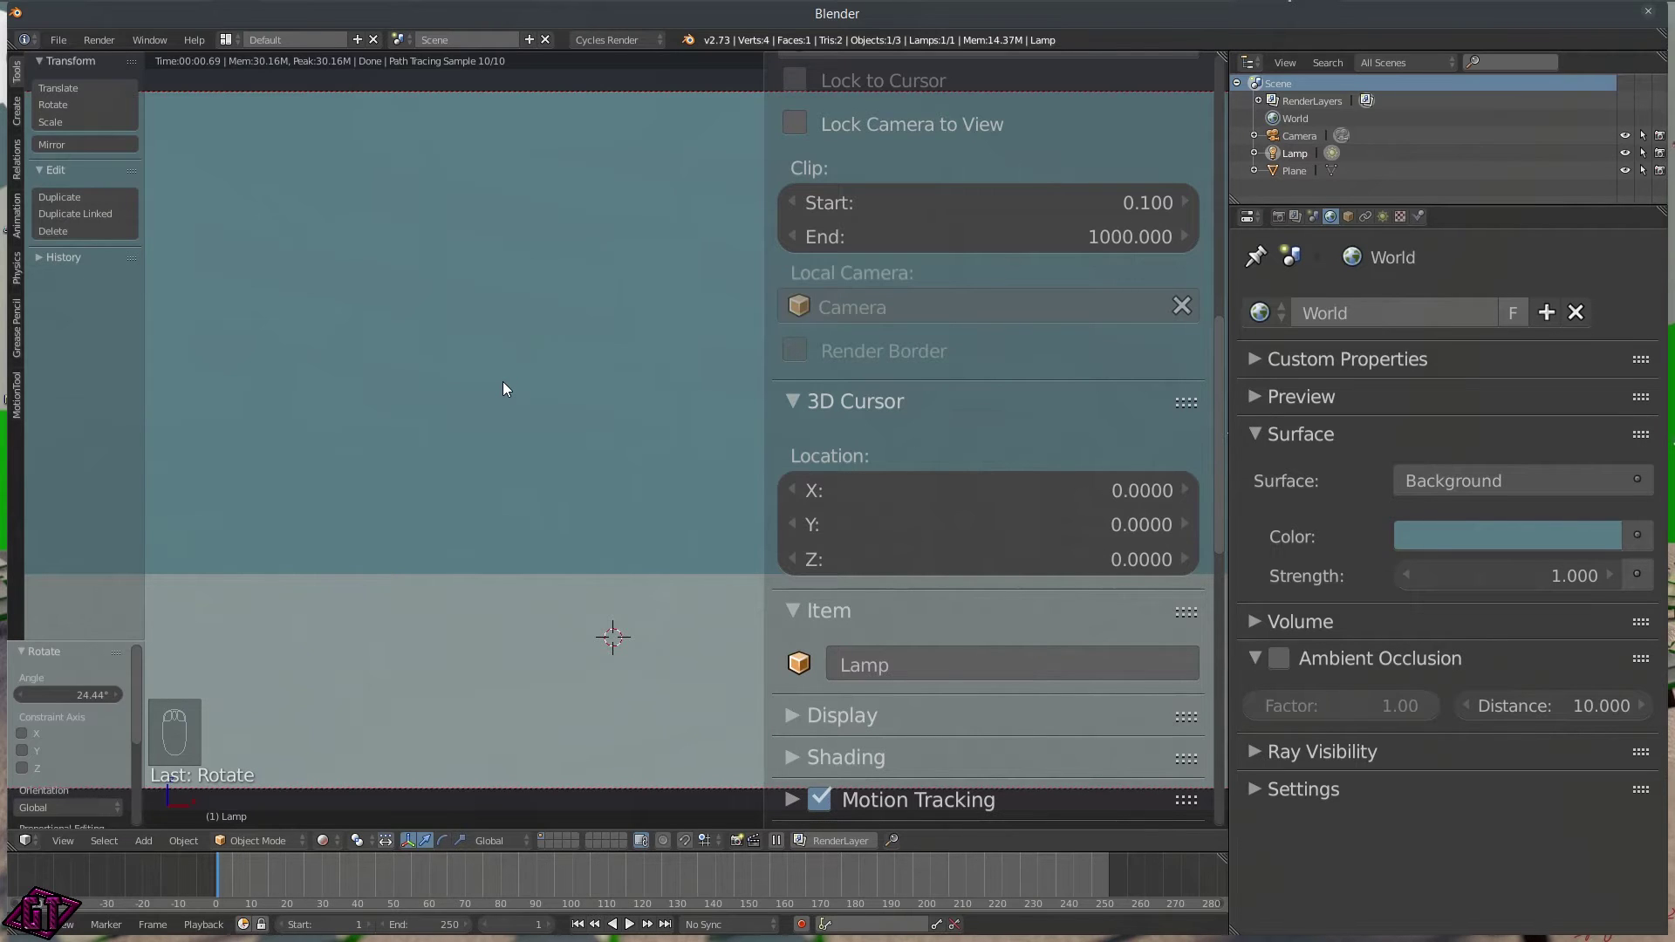
key(z)
click(520, 484)
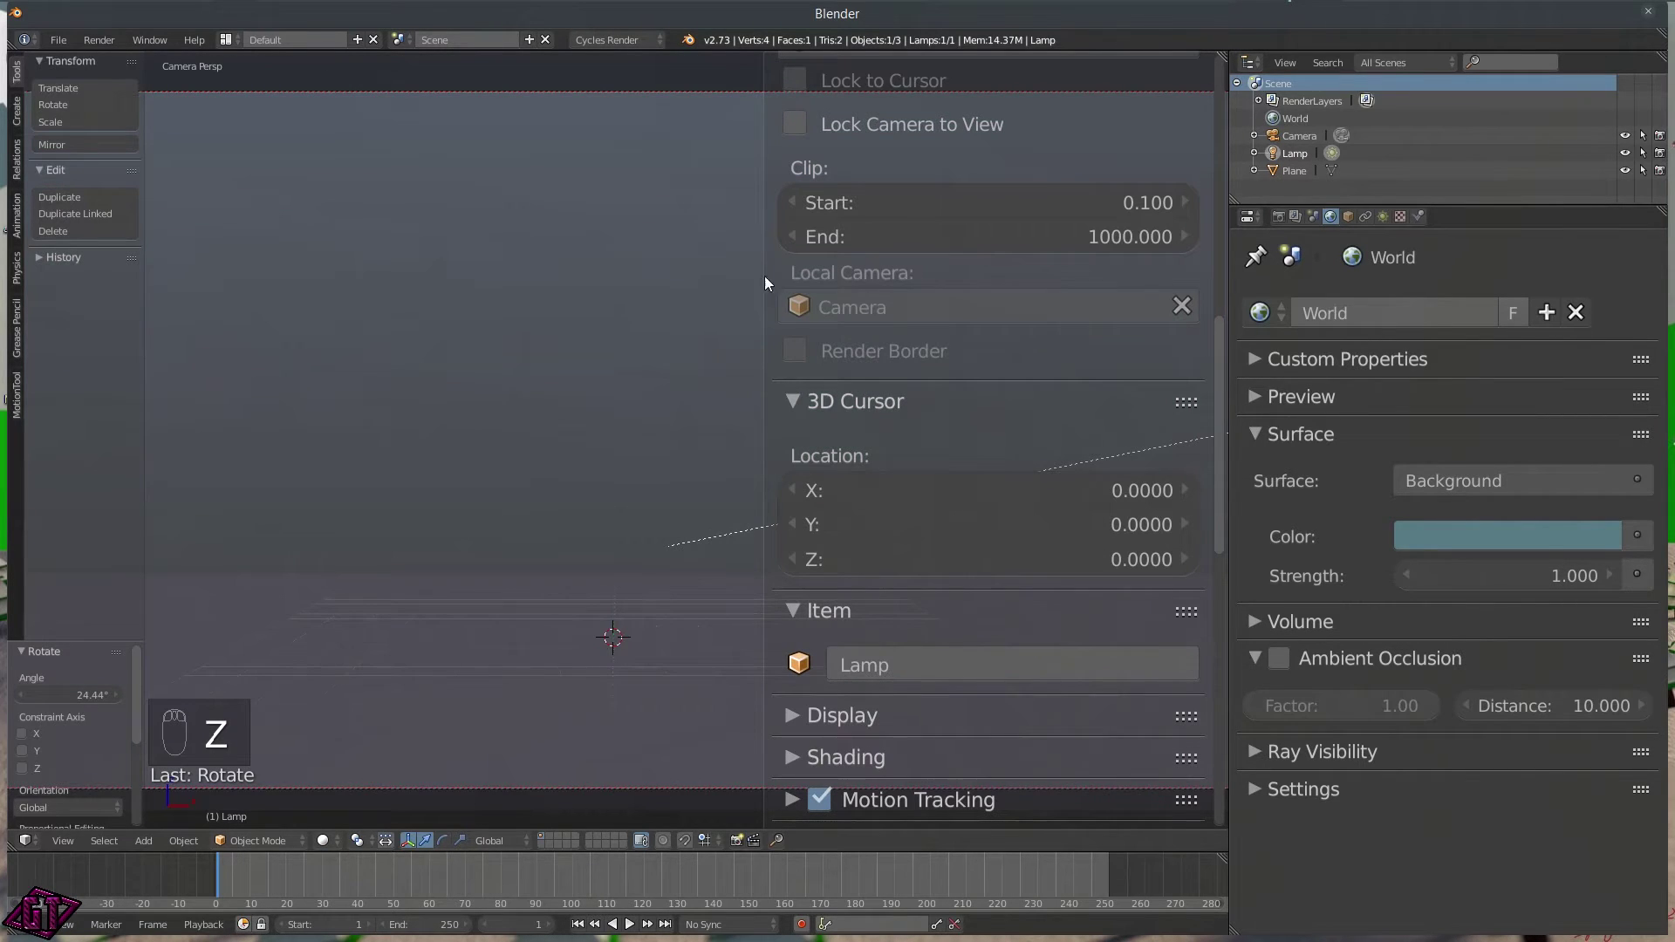
- Hide the 3D view's properties sidebar, widen the viewport, and show the render settings in the narrowed properties editor
key(n)
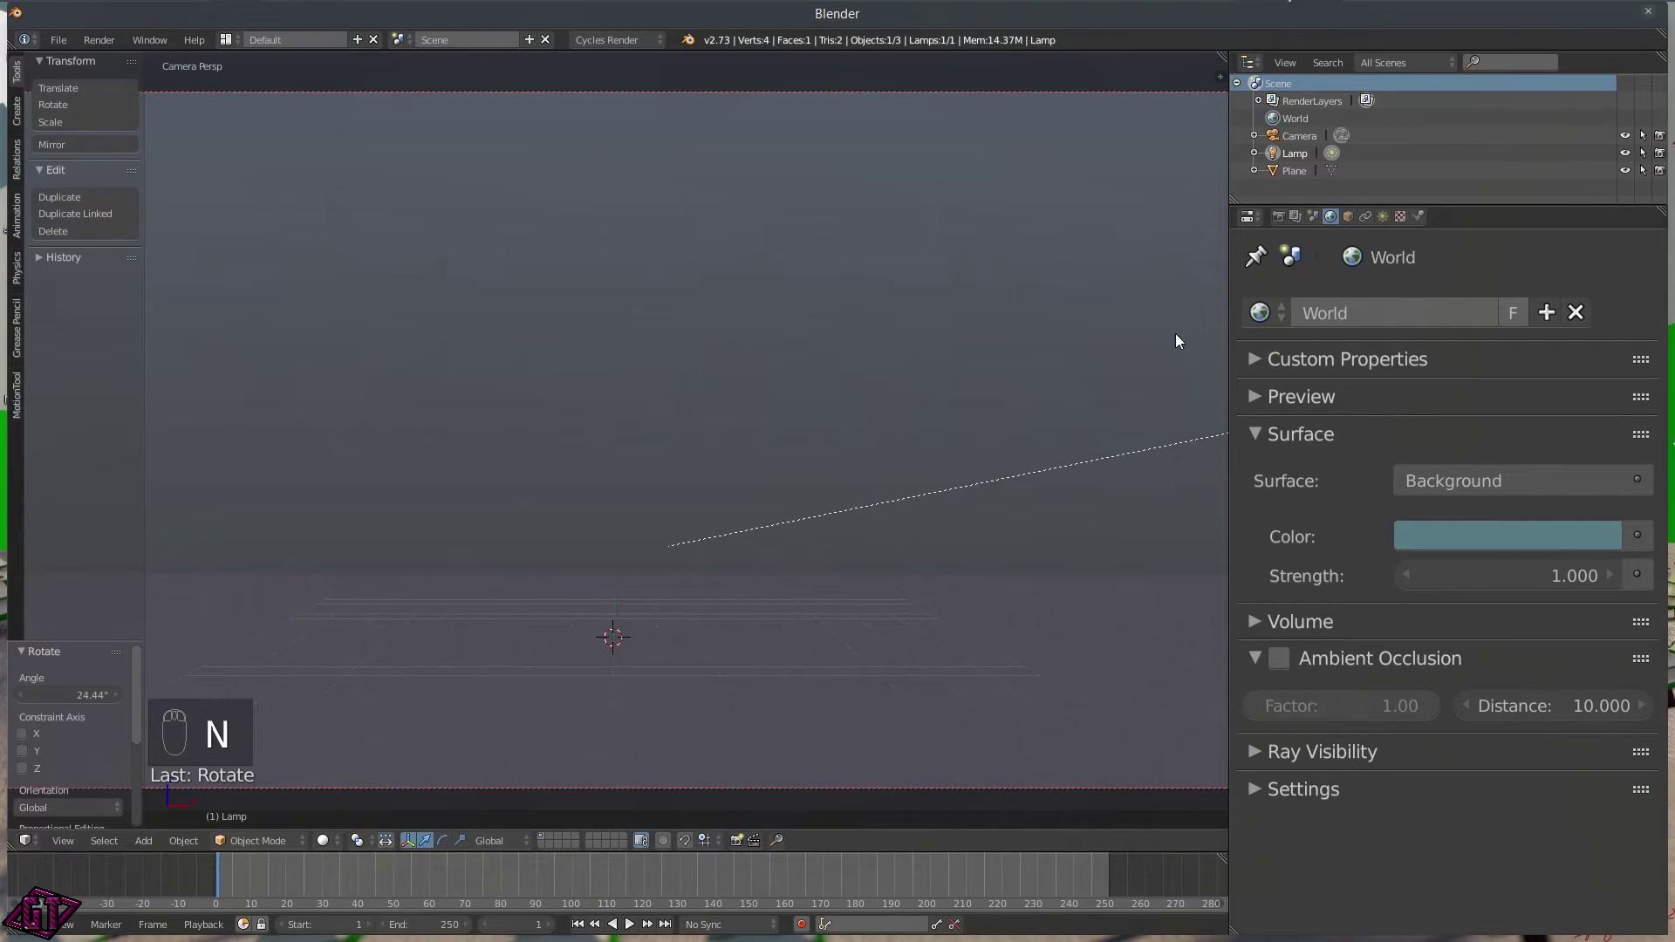
drag(1228, 340, 1368, 338)
click(1416, 215)
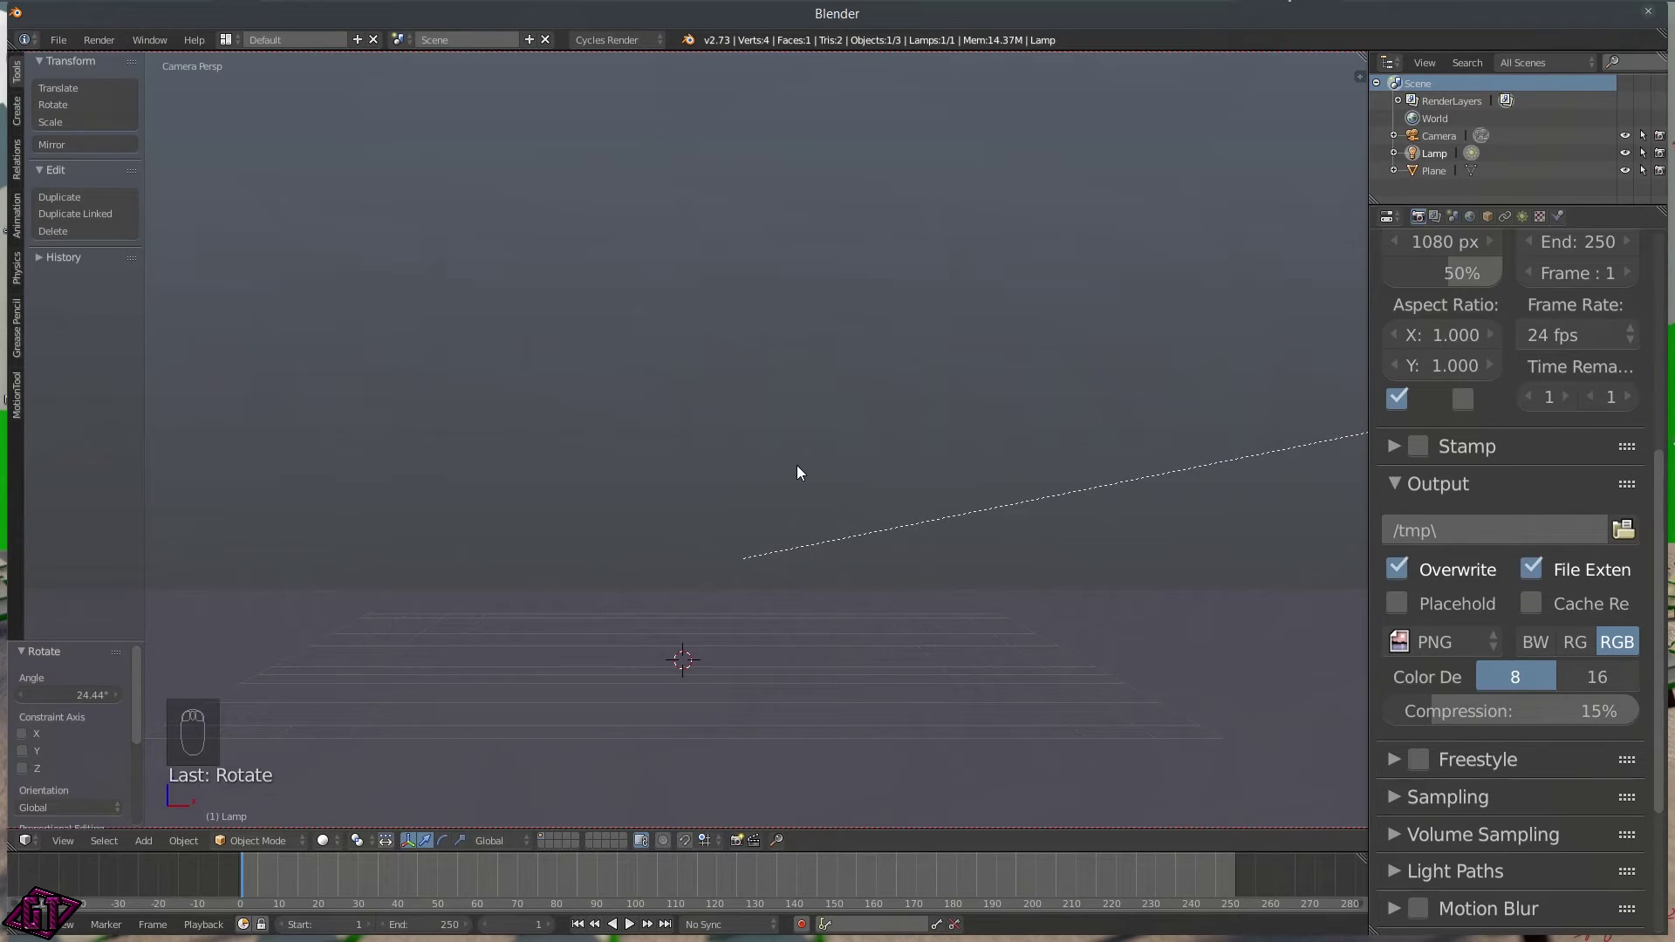
scroll(798, 472, down, 1)
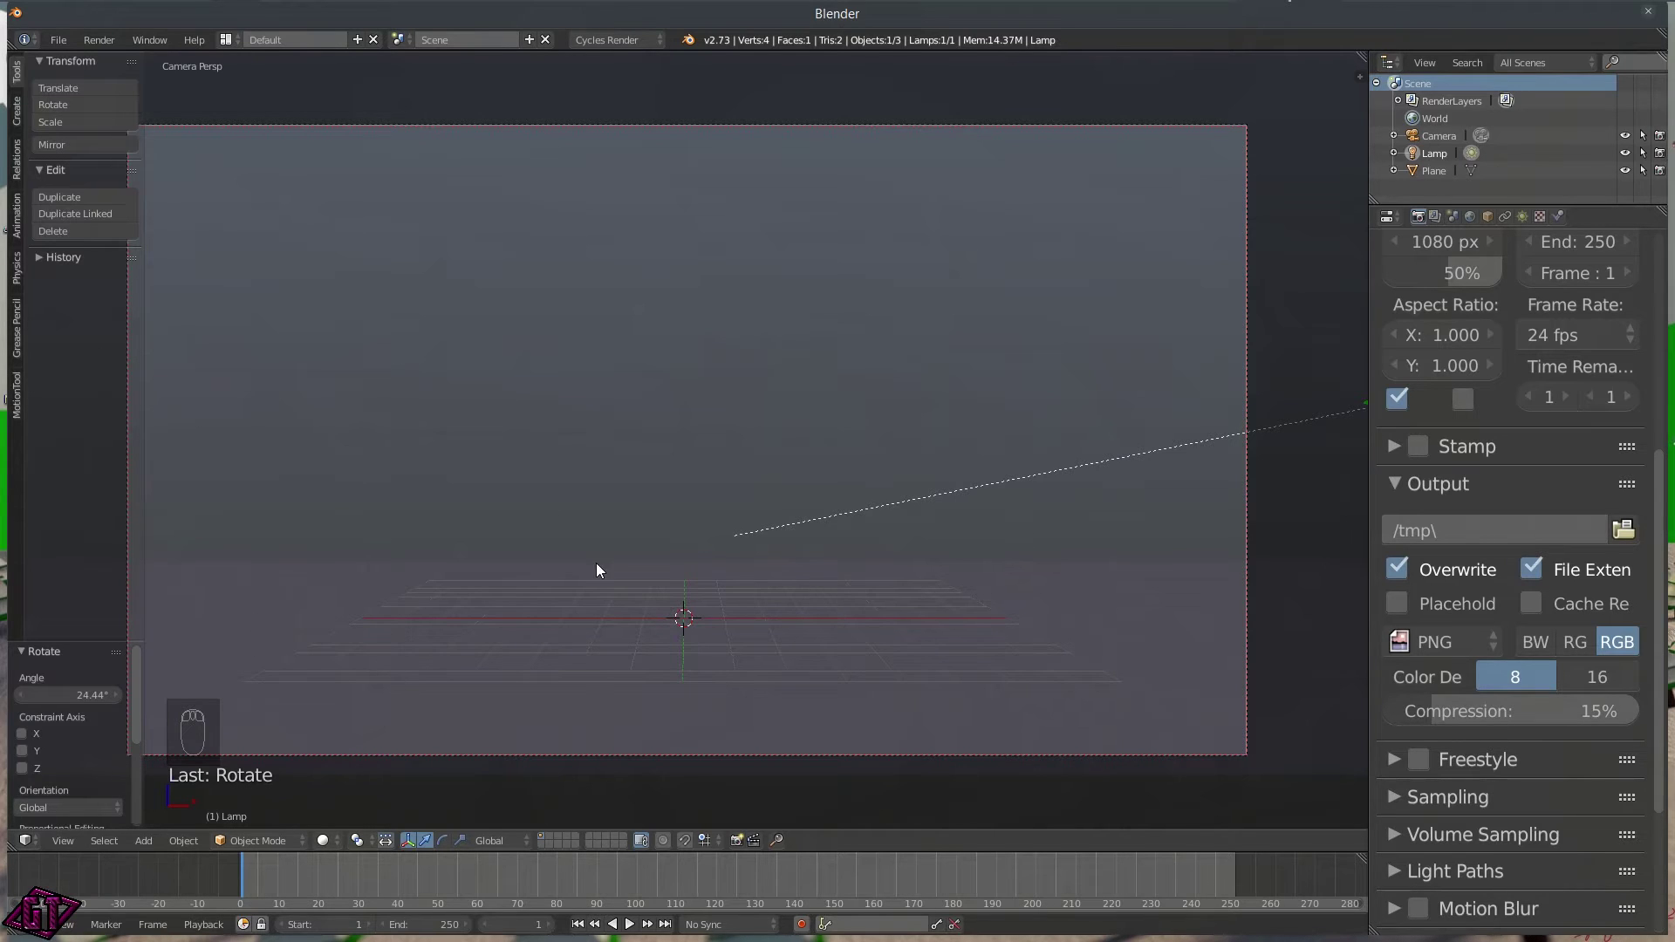
- Select the ground plane and subdivide its mesh in Edit Mode
click(846, 723)
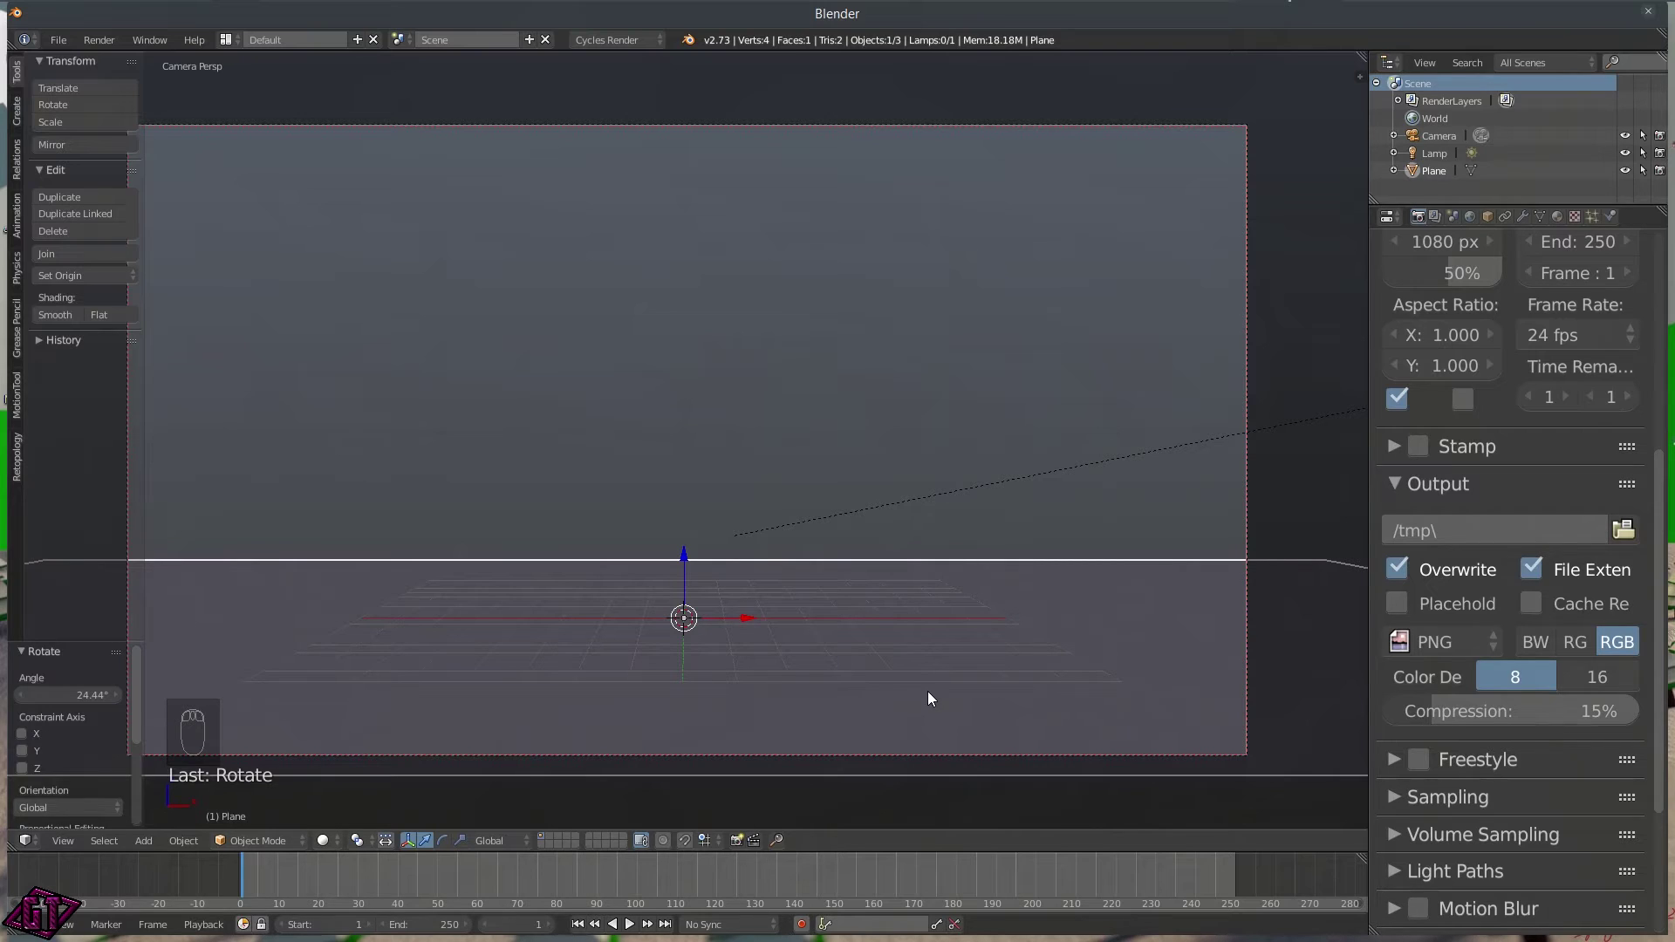
key(w)
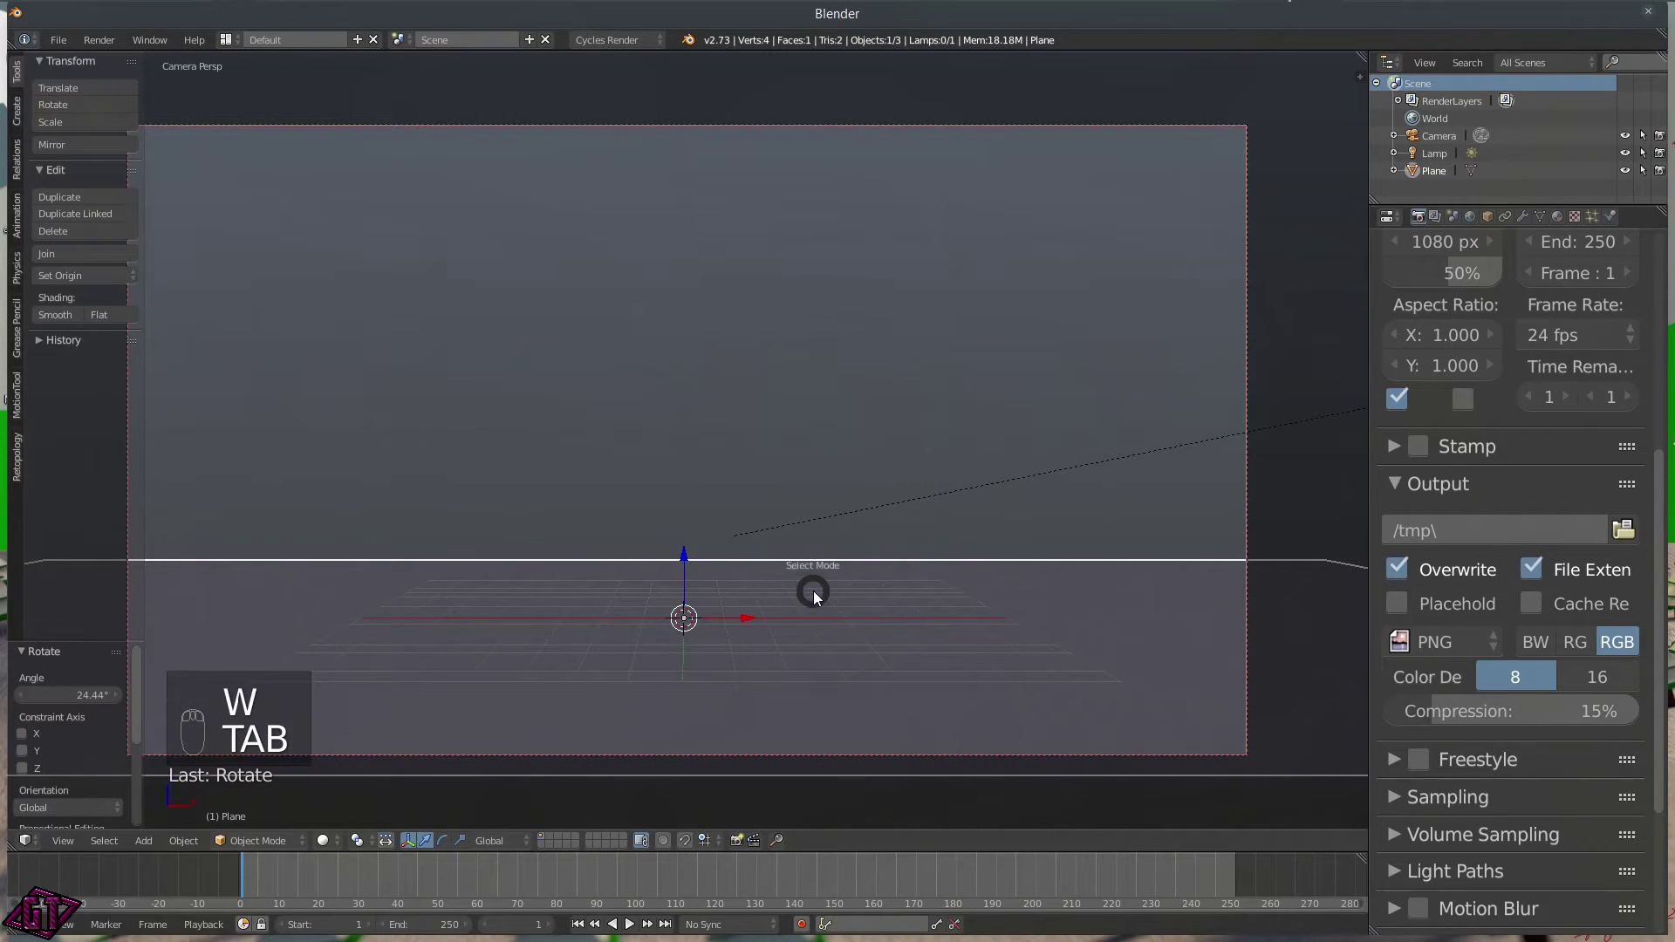
key(Tab)
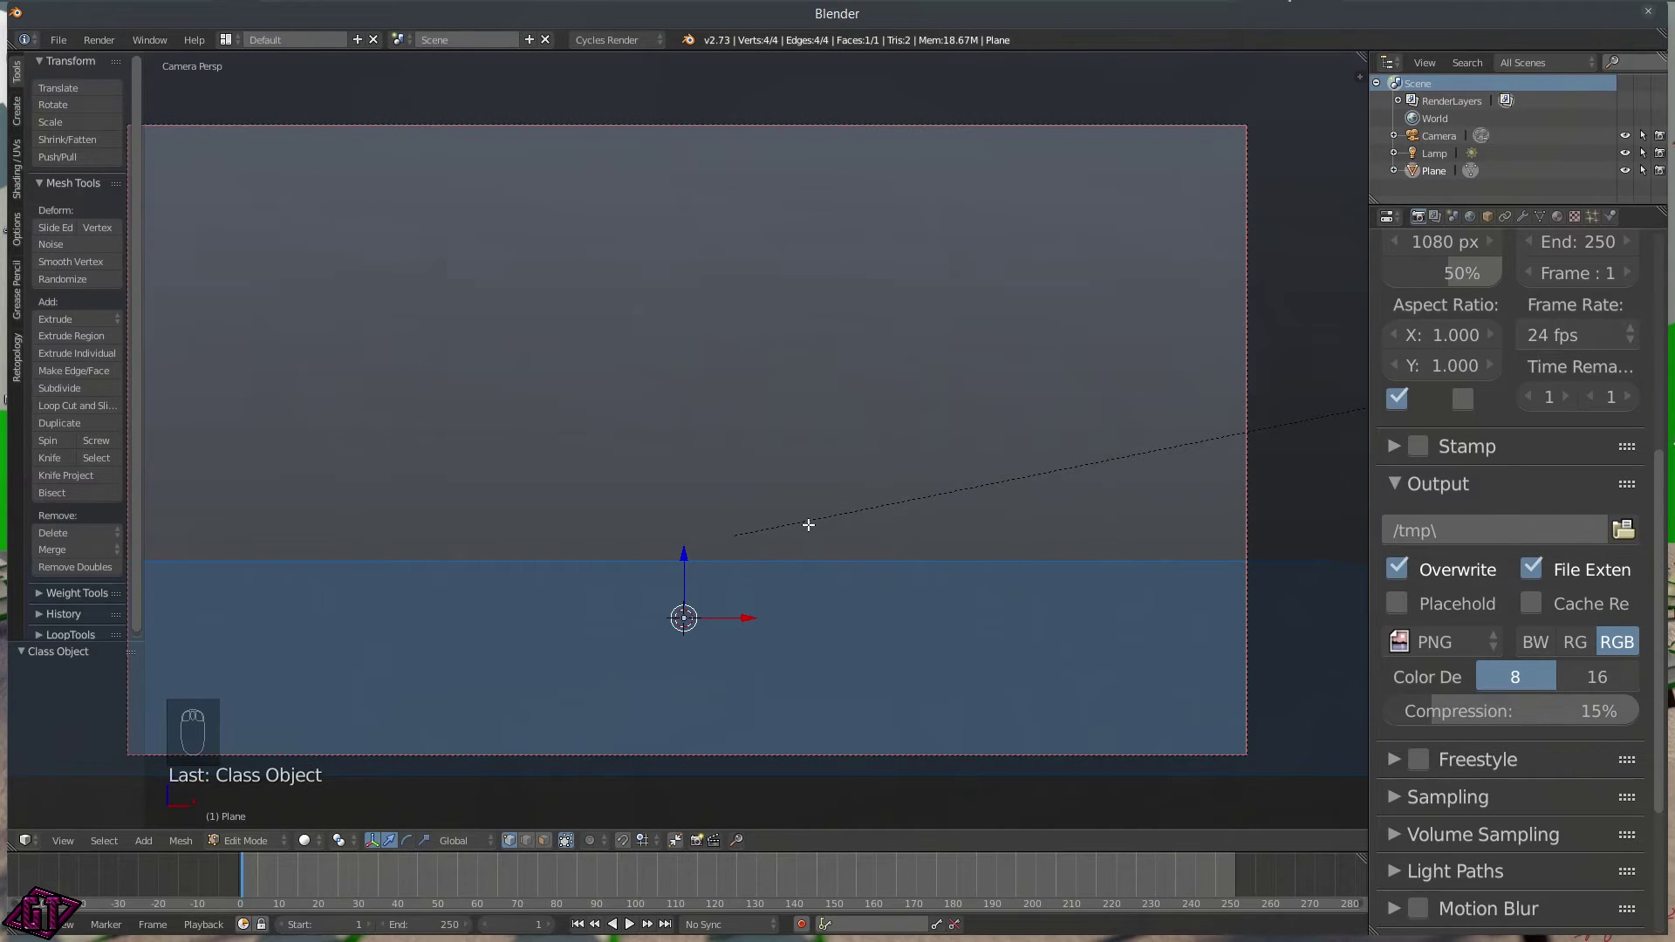
key(w)
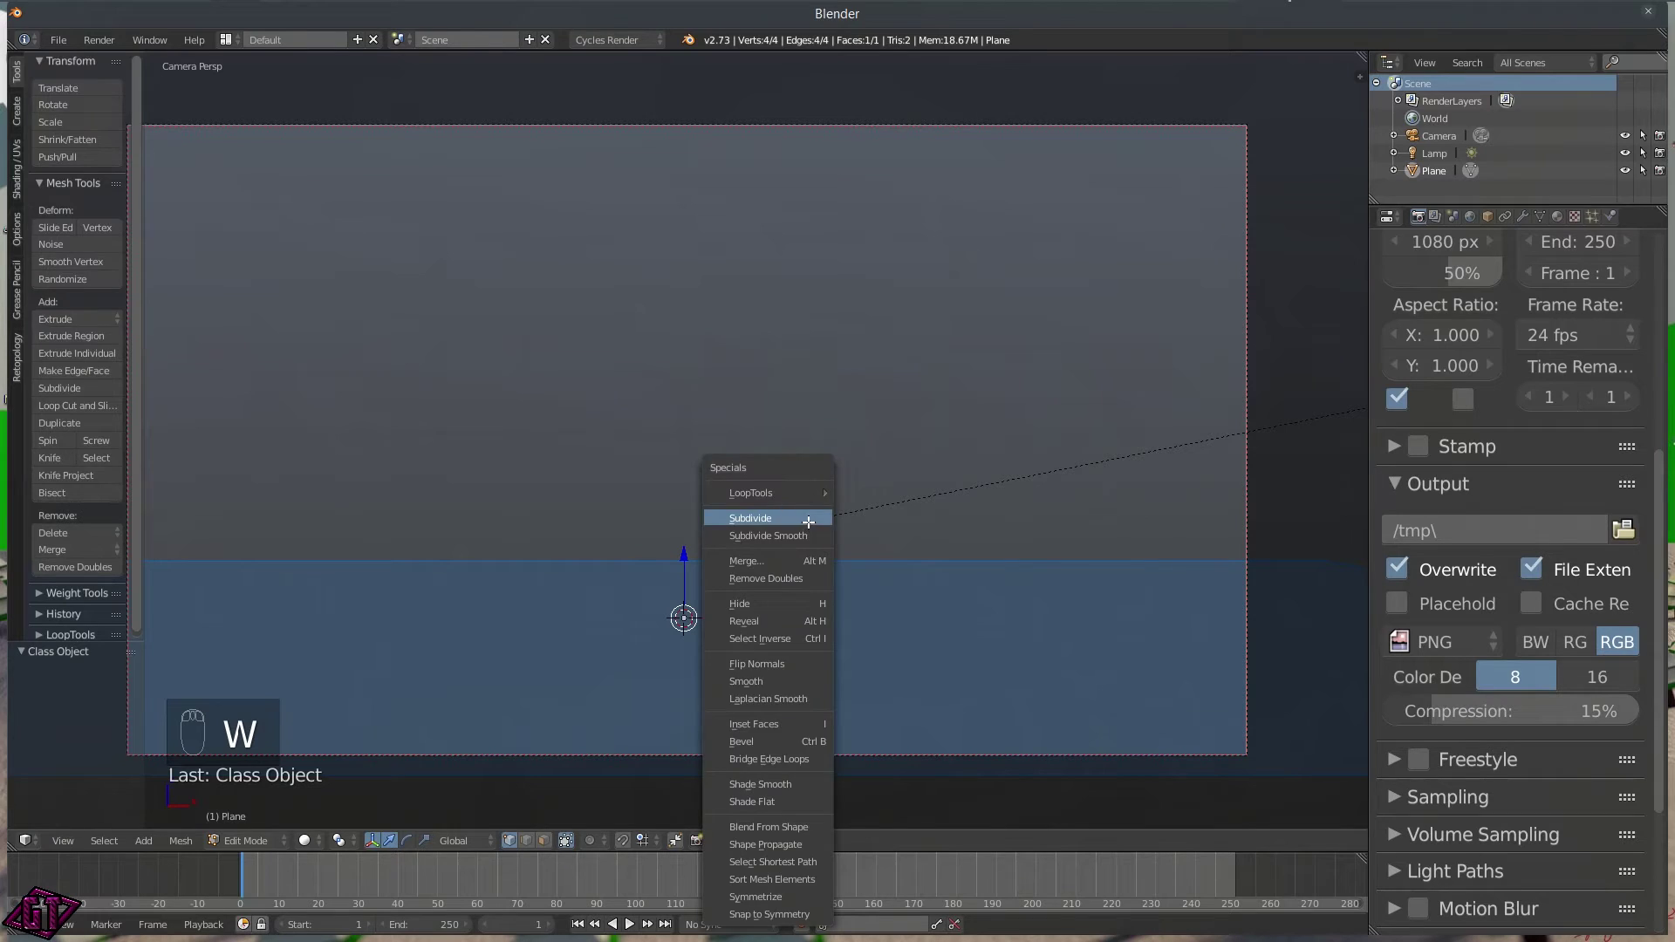
click(809, 525)
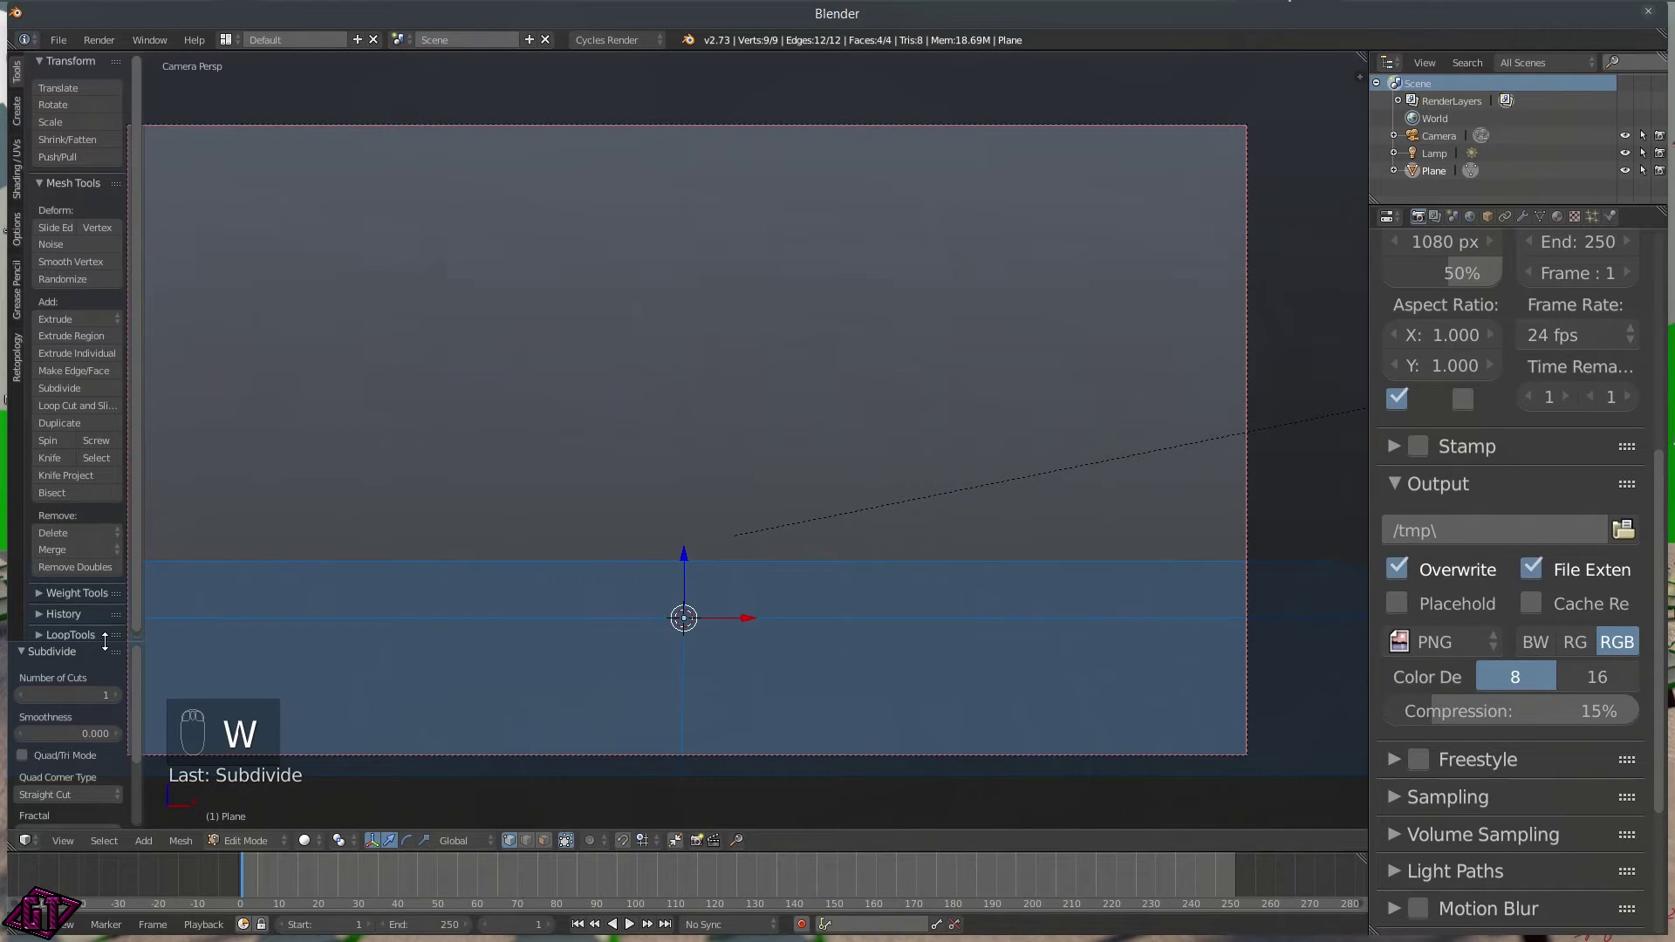
- Set the plane's subdivision to 25 cuts, hide the tool shelf and return to Object Mode
drag(105, 641, 499, 478)
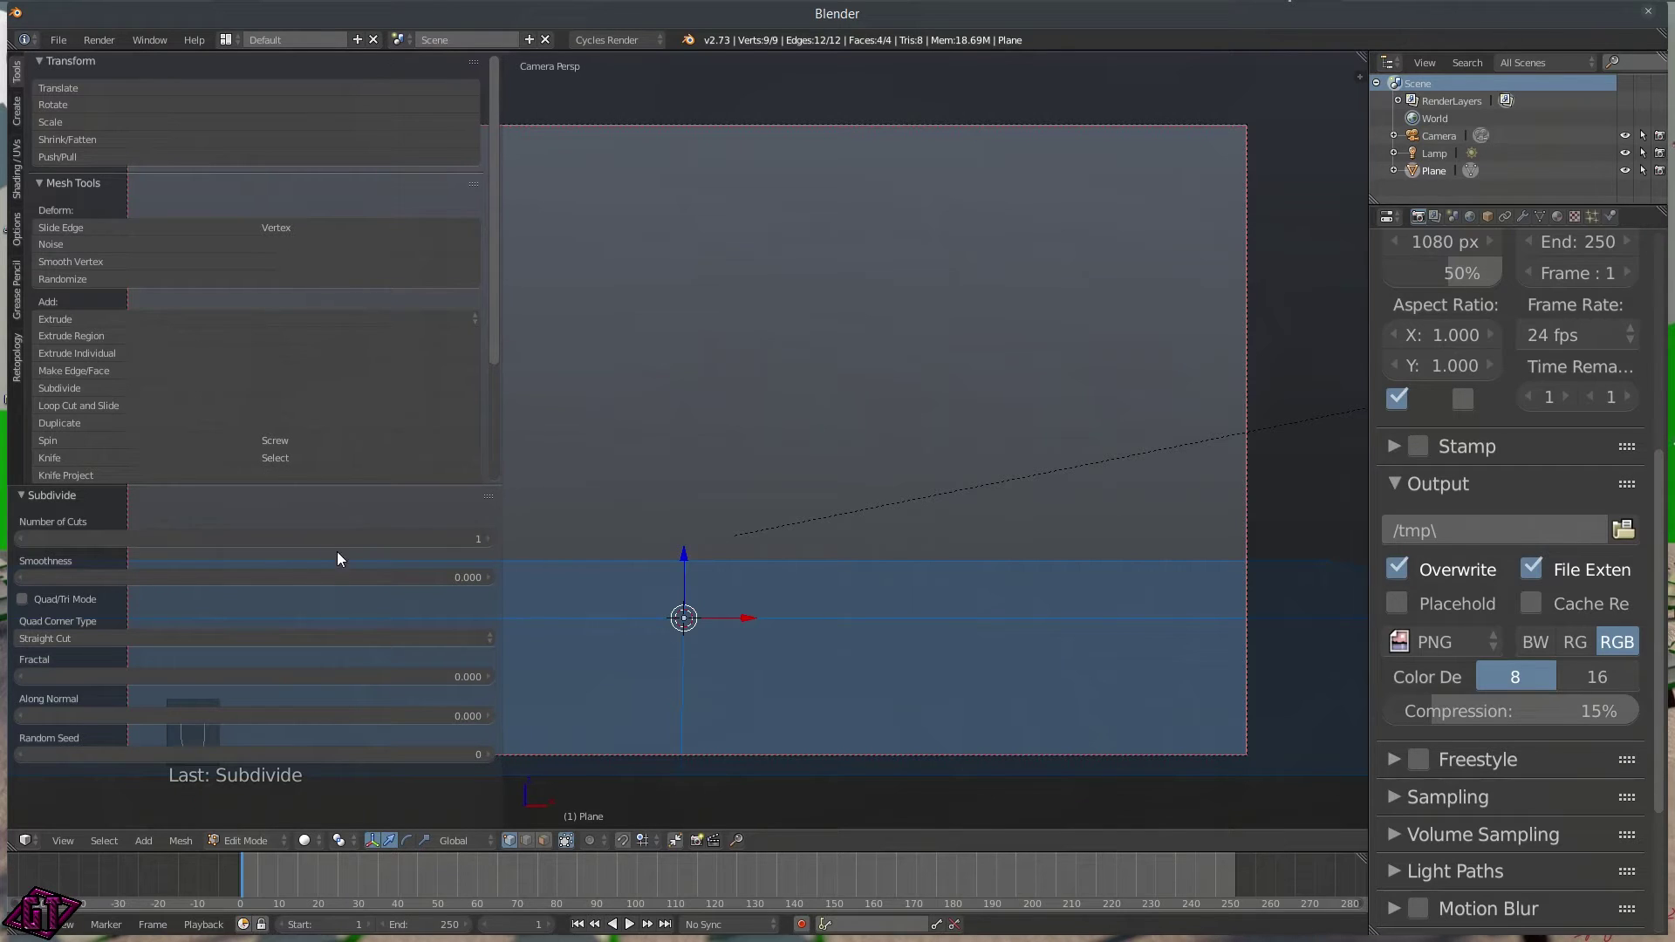
drag(317, 480, 341, 273)
ctrl+middle_drag(307, 628, 327, 502)
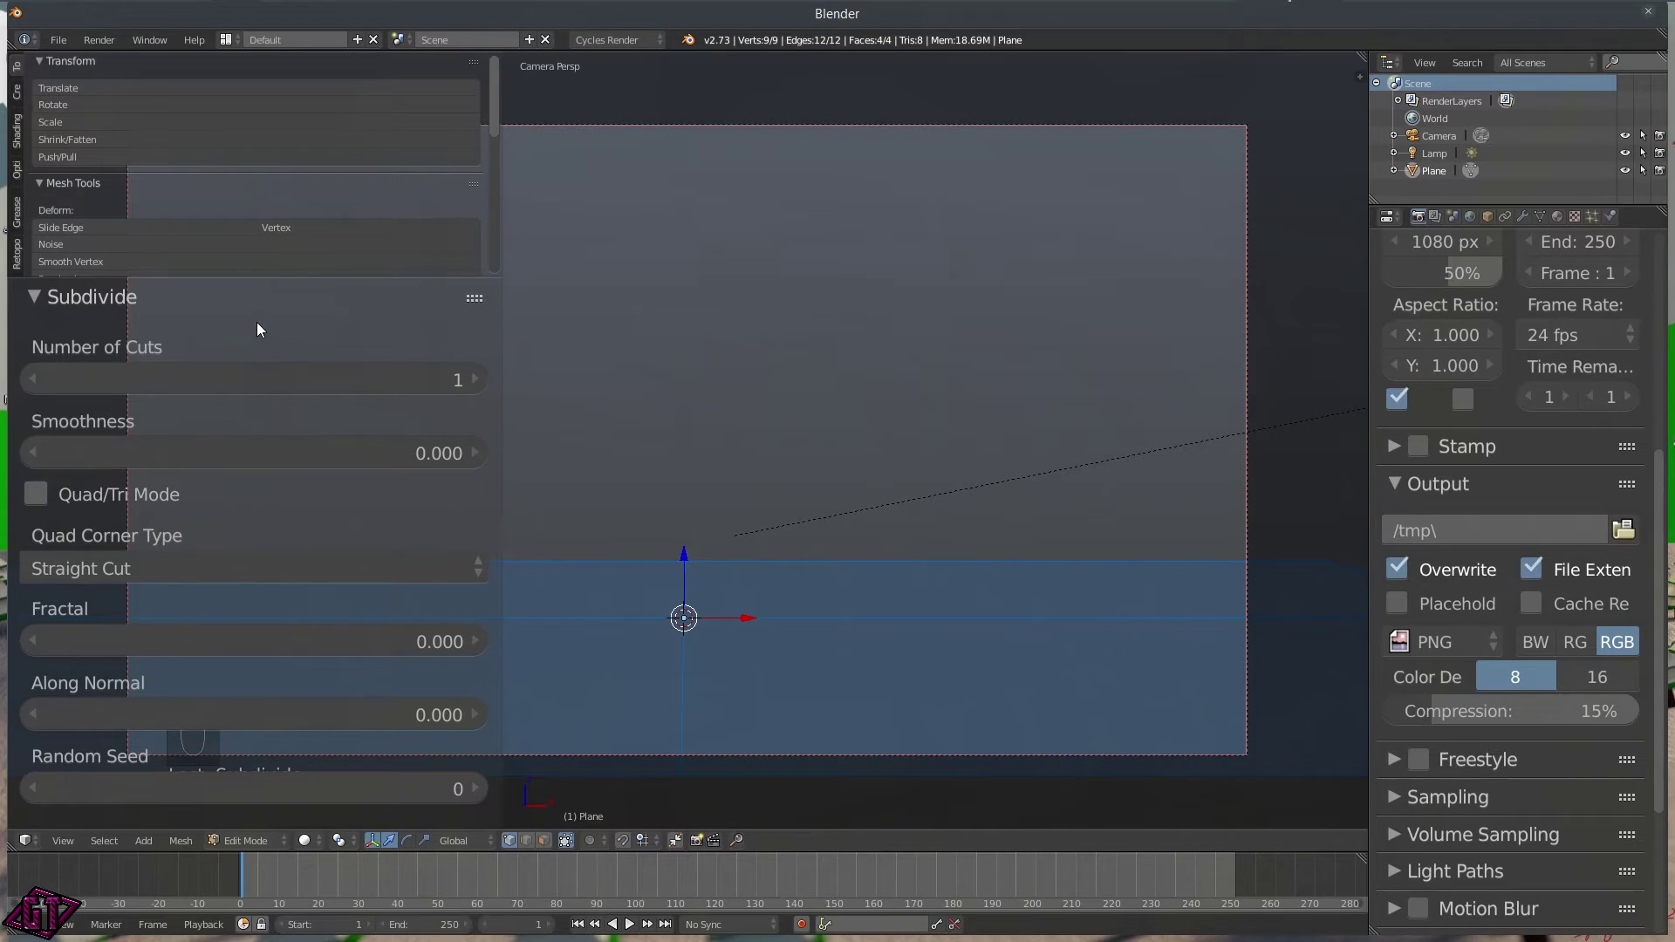
click(200, 379)
text(25)
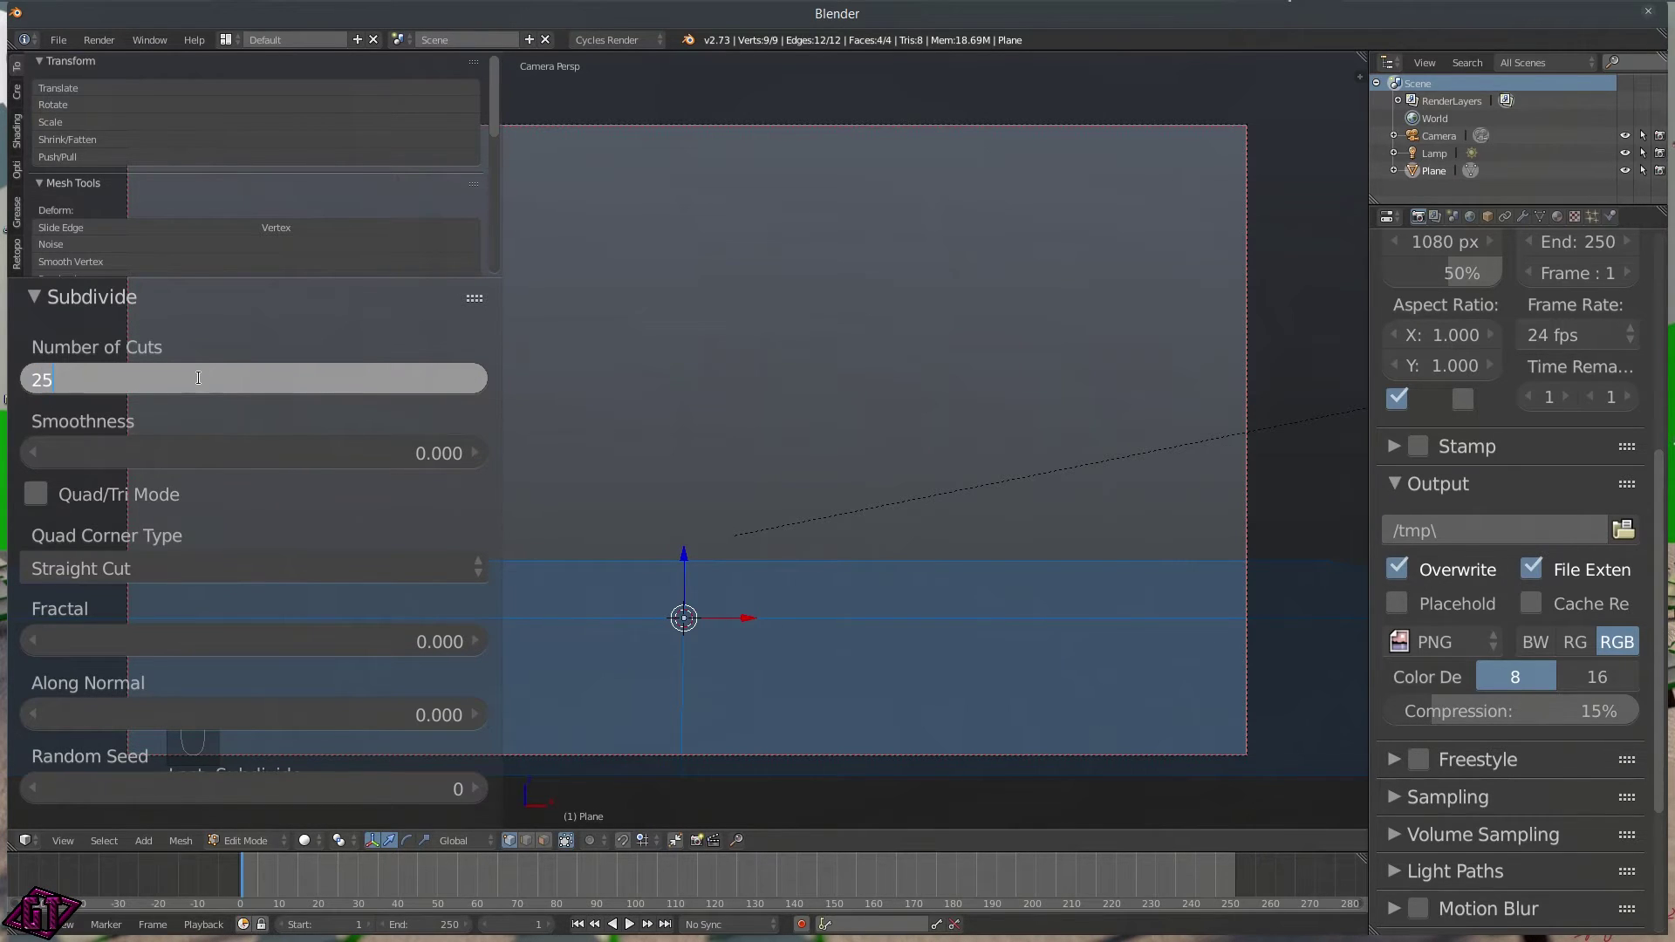
key(Return)
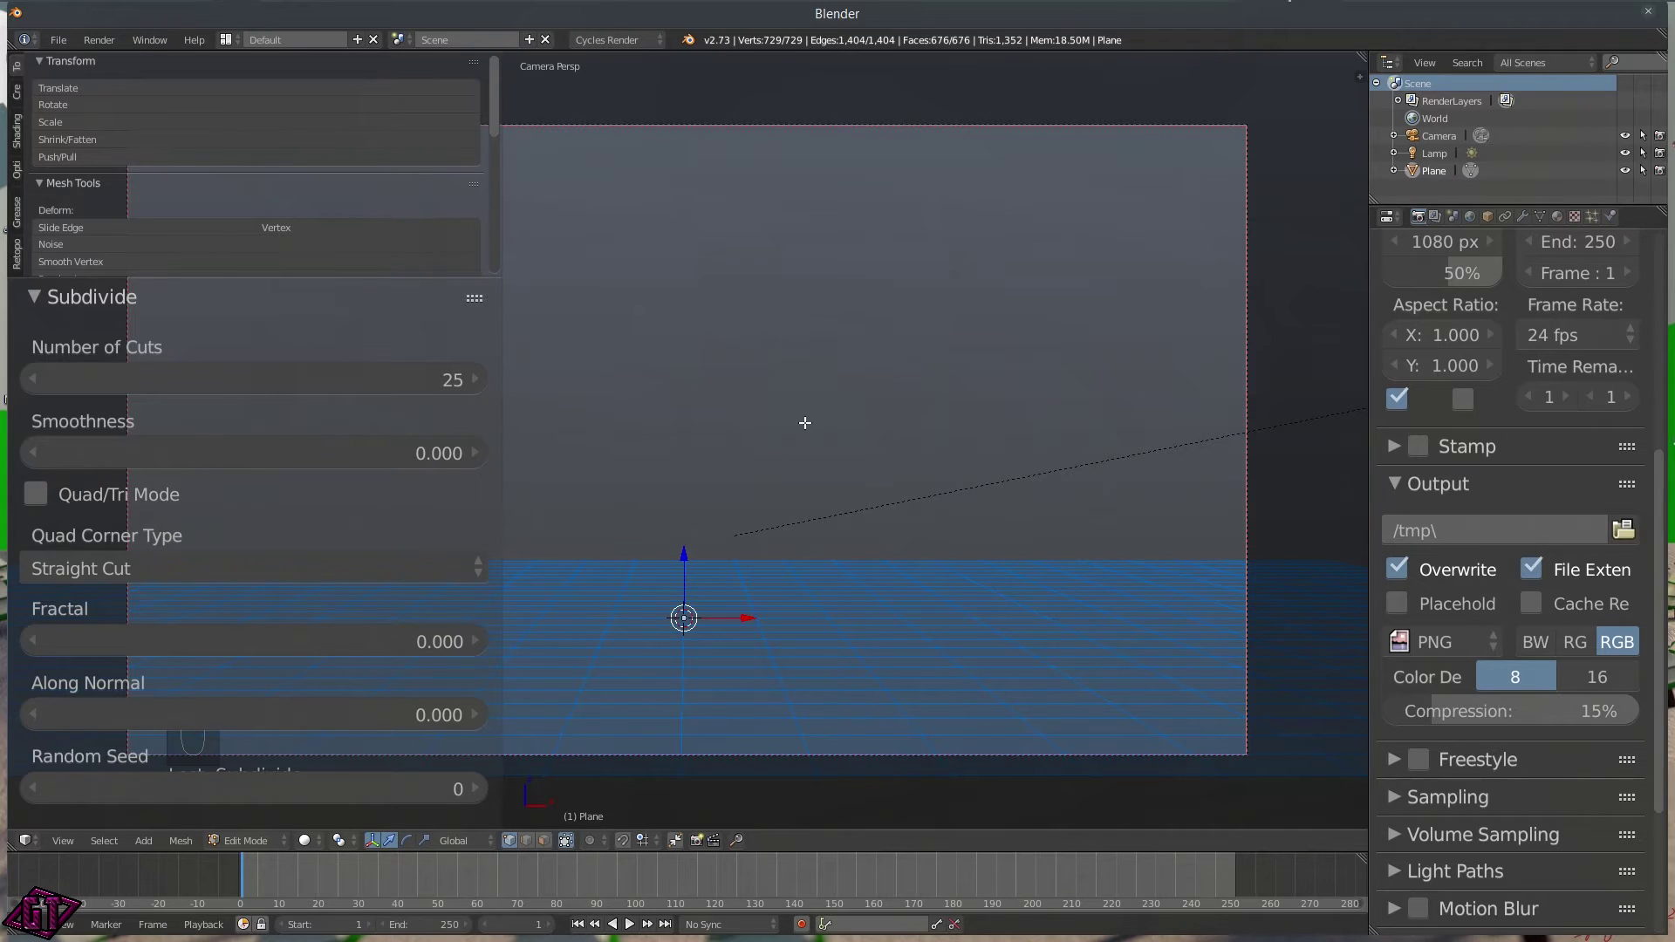
key(t)
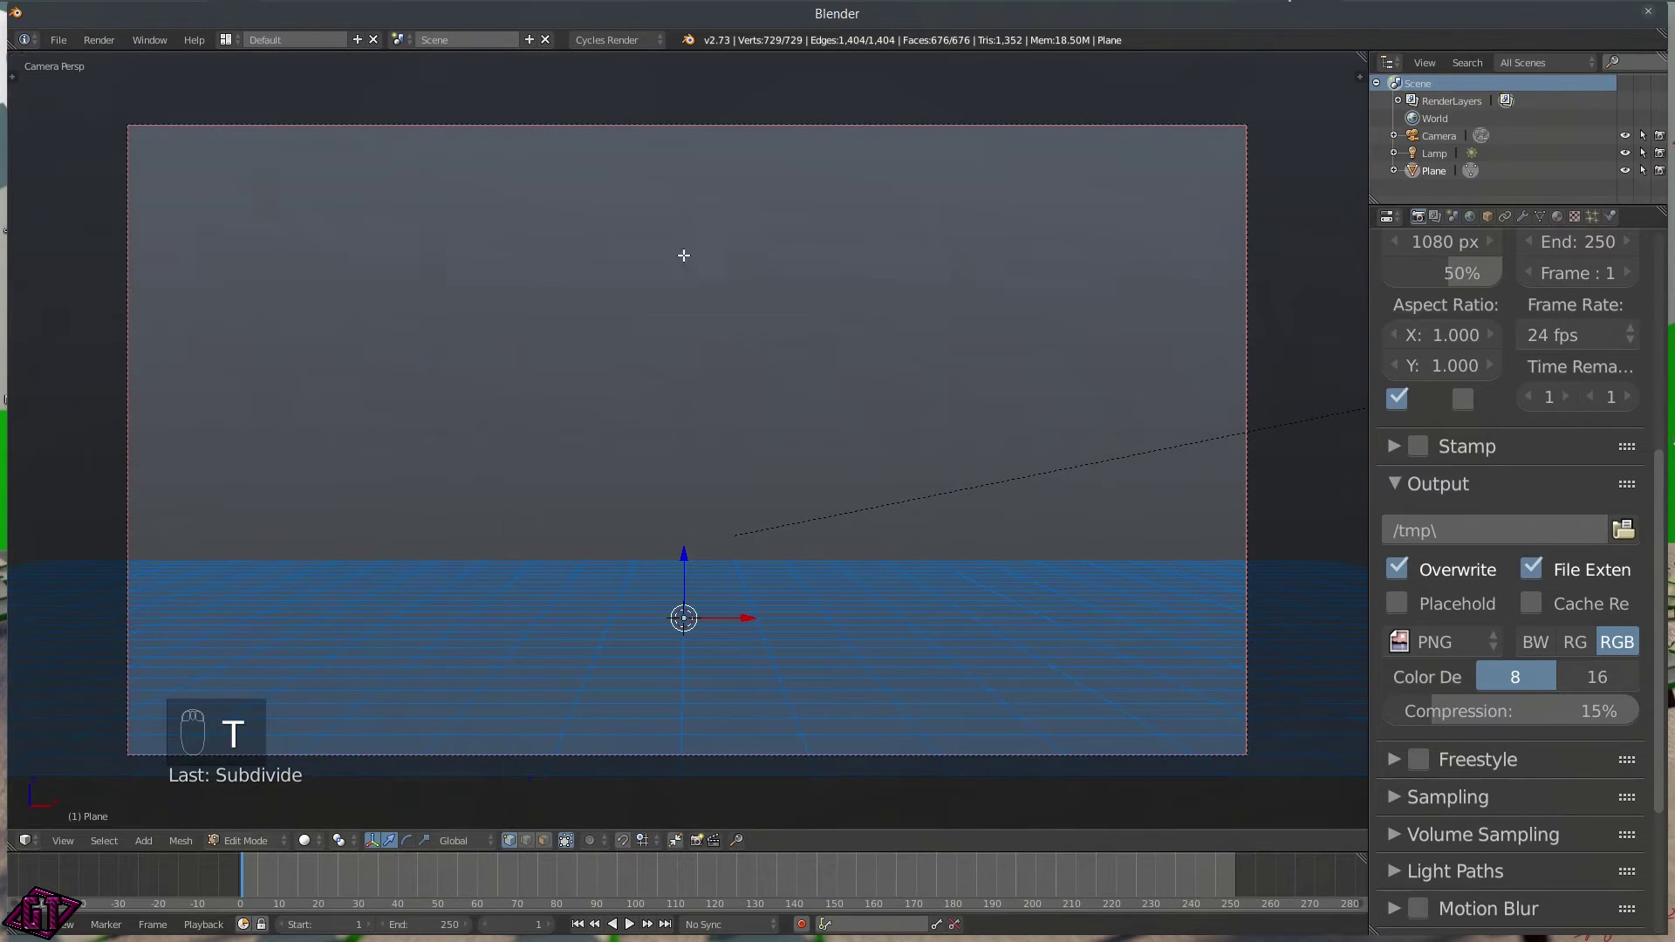
key(Tab)
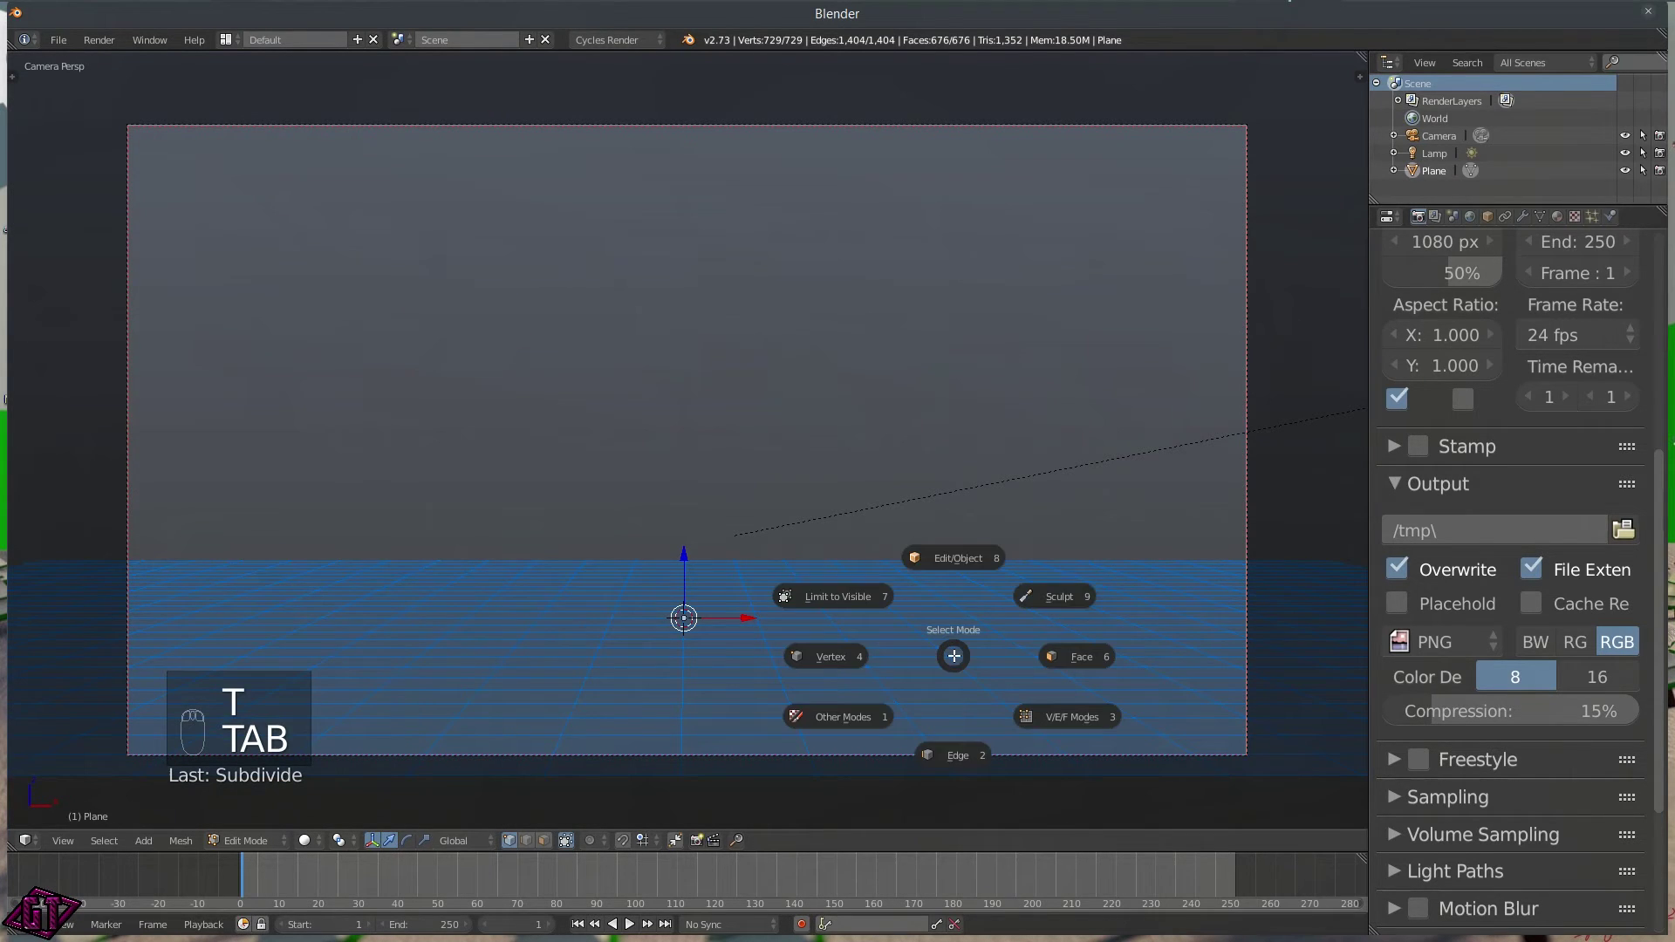
click(955, 556)
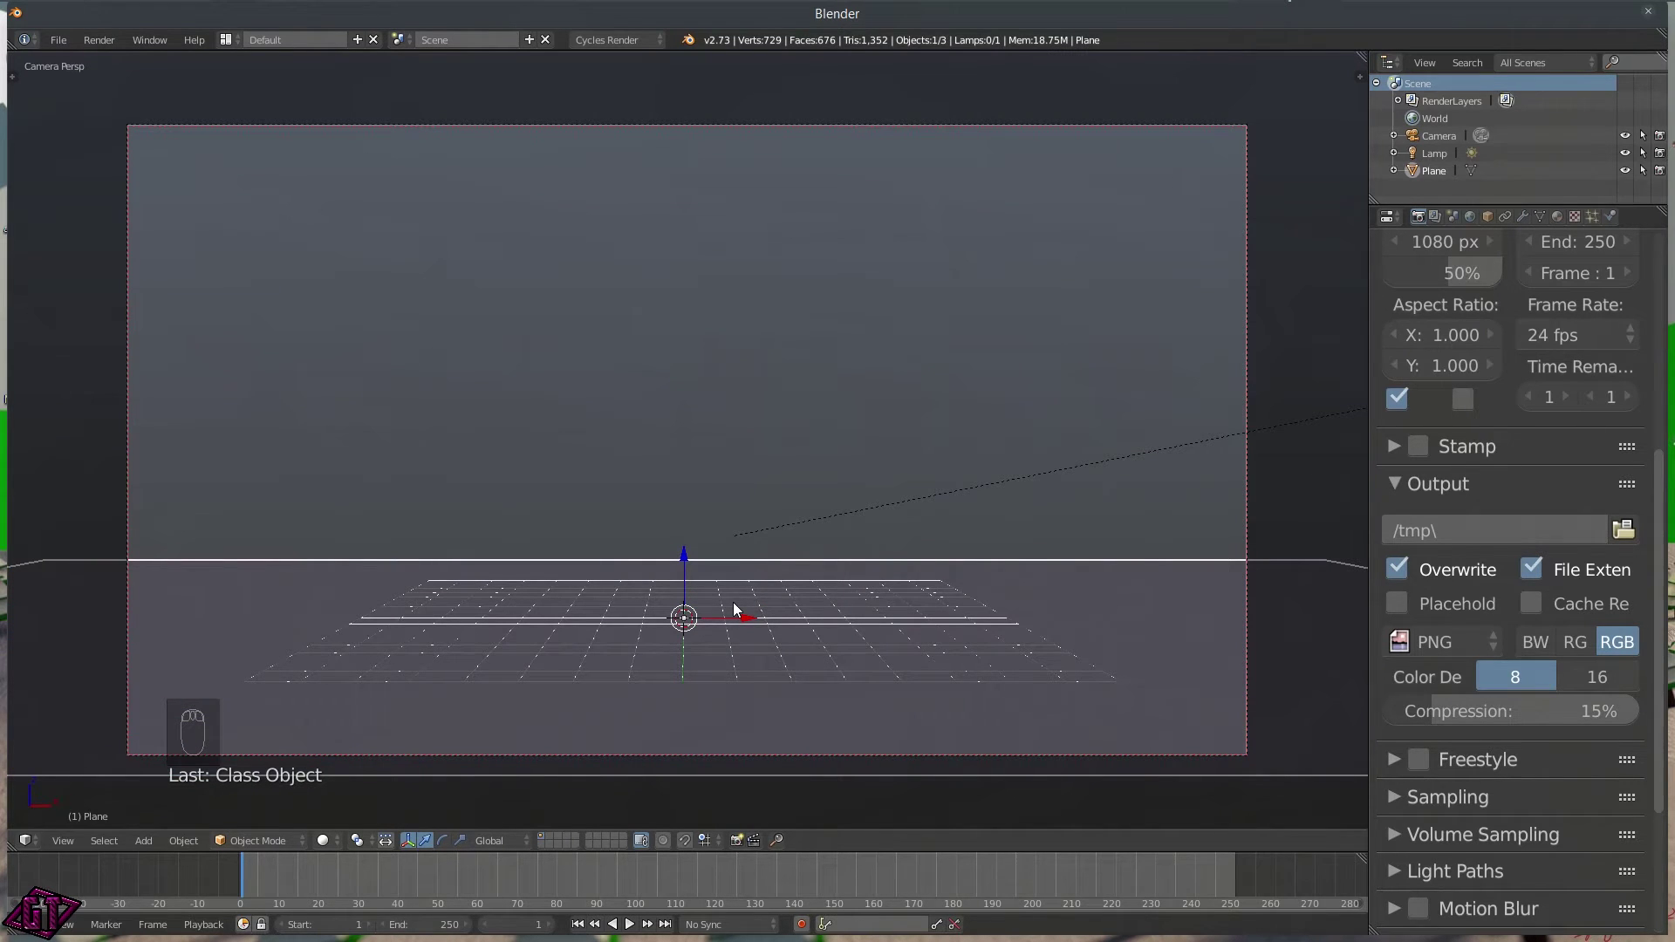
- Add a text object at the 3D cursor and stand it upright by rotating it 90 degrees around the X axis
key(shift+a)
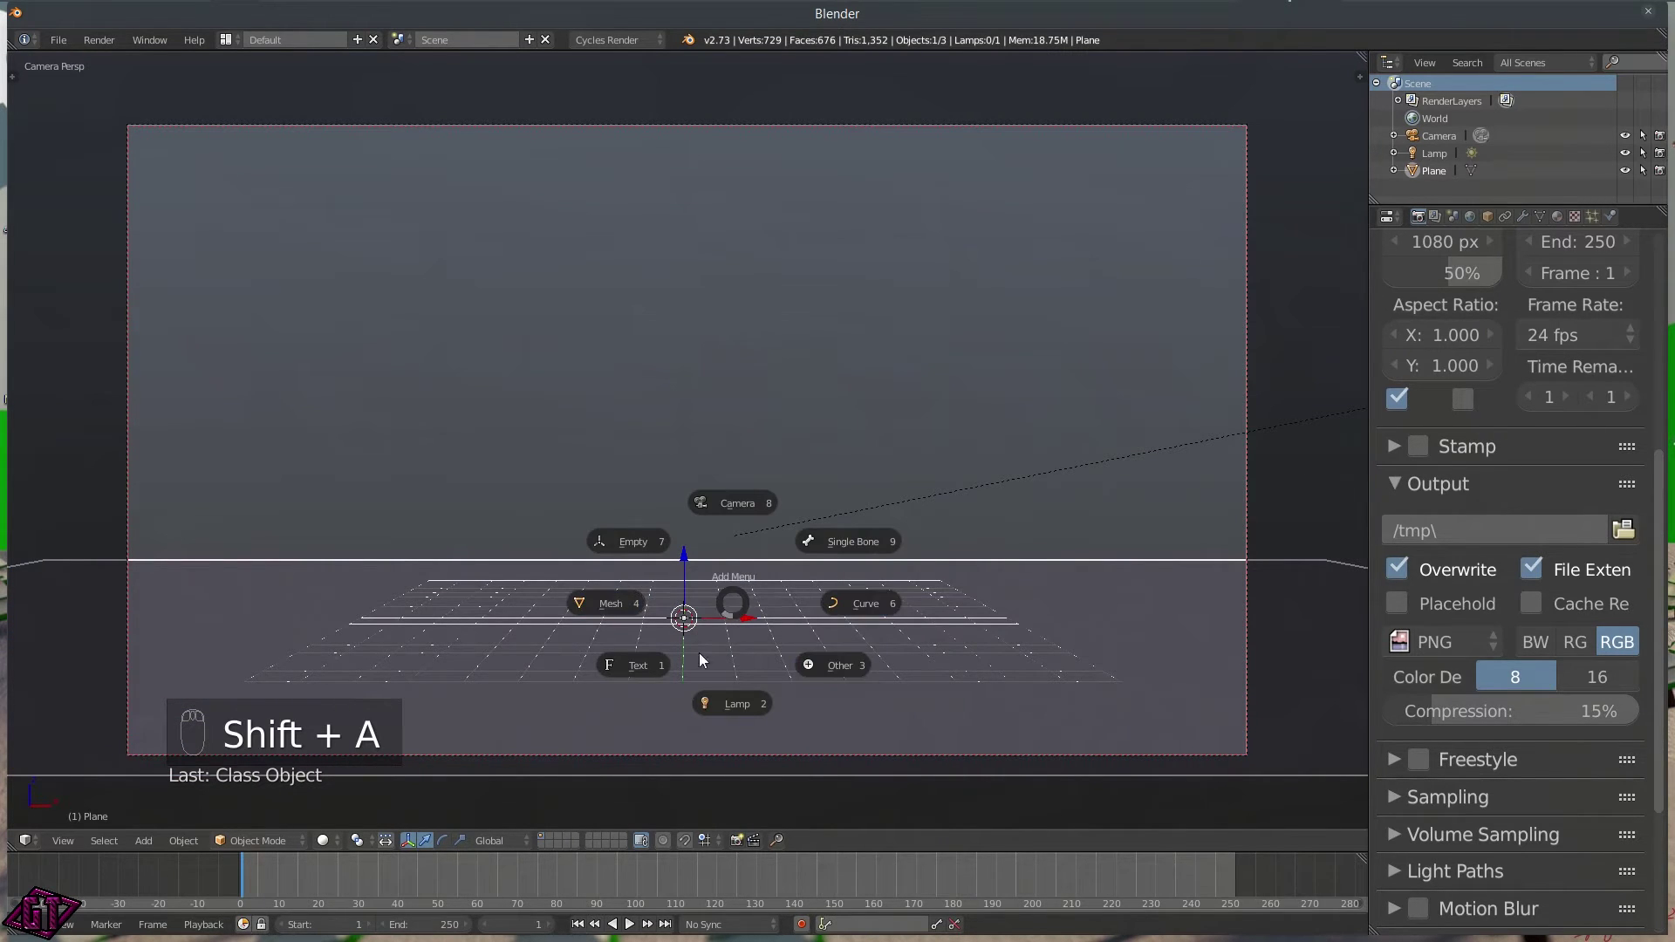
click(630, 663)
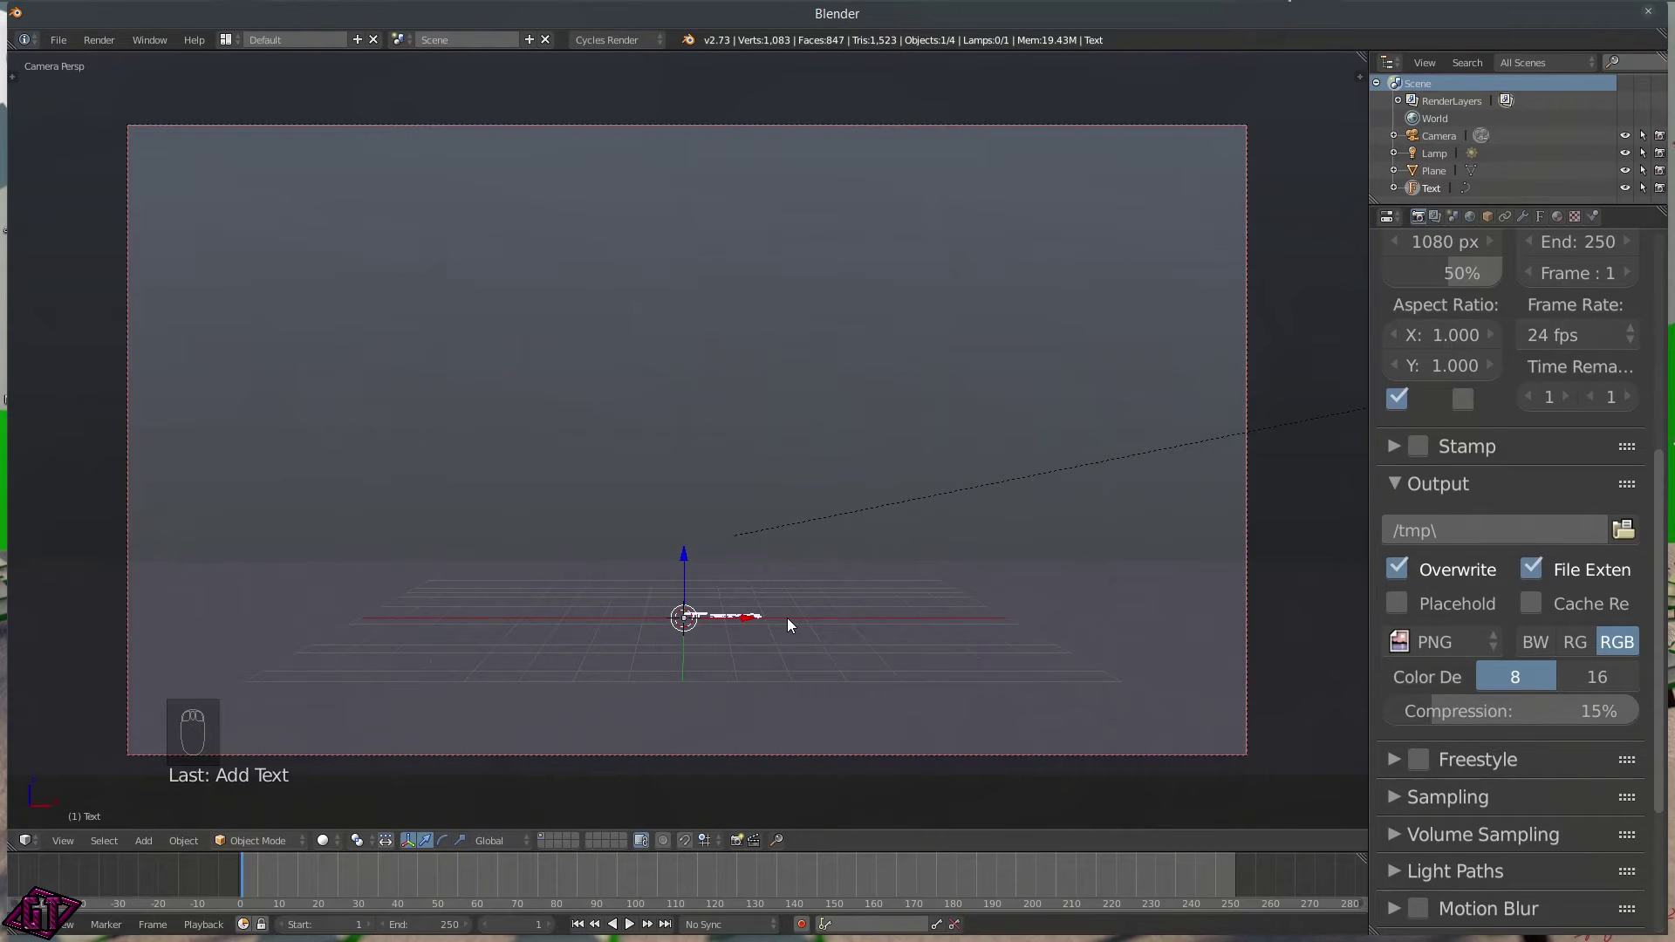
key(r)
key(x)
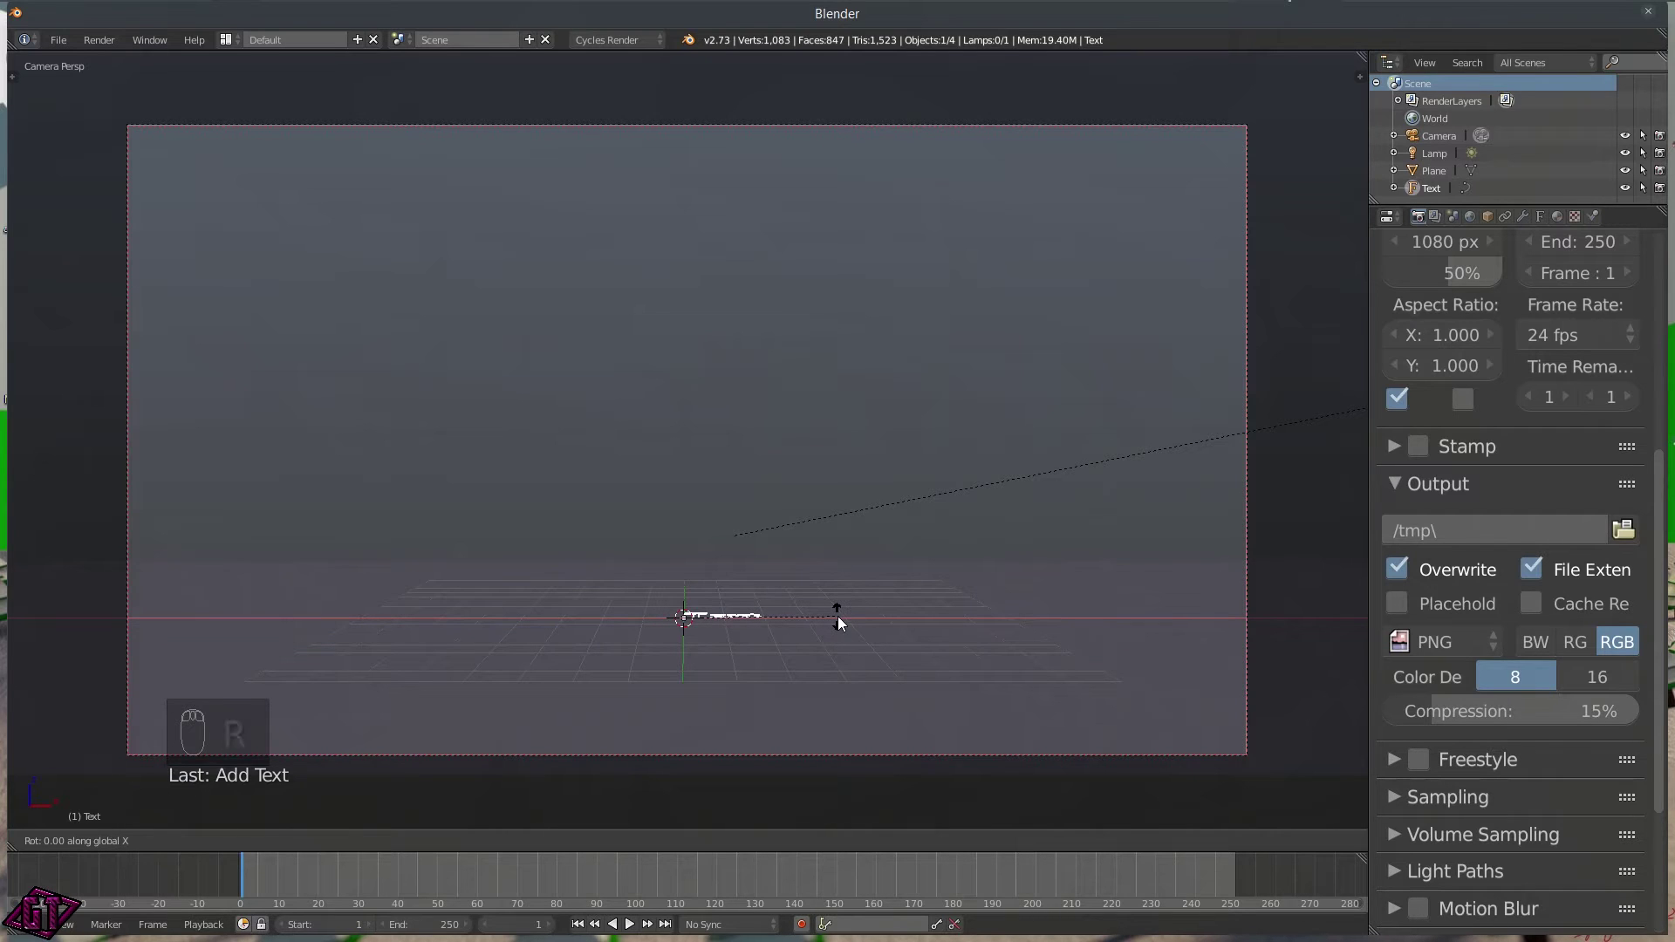
text(90)
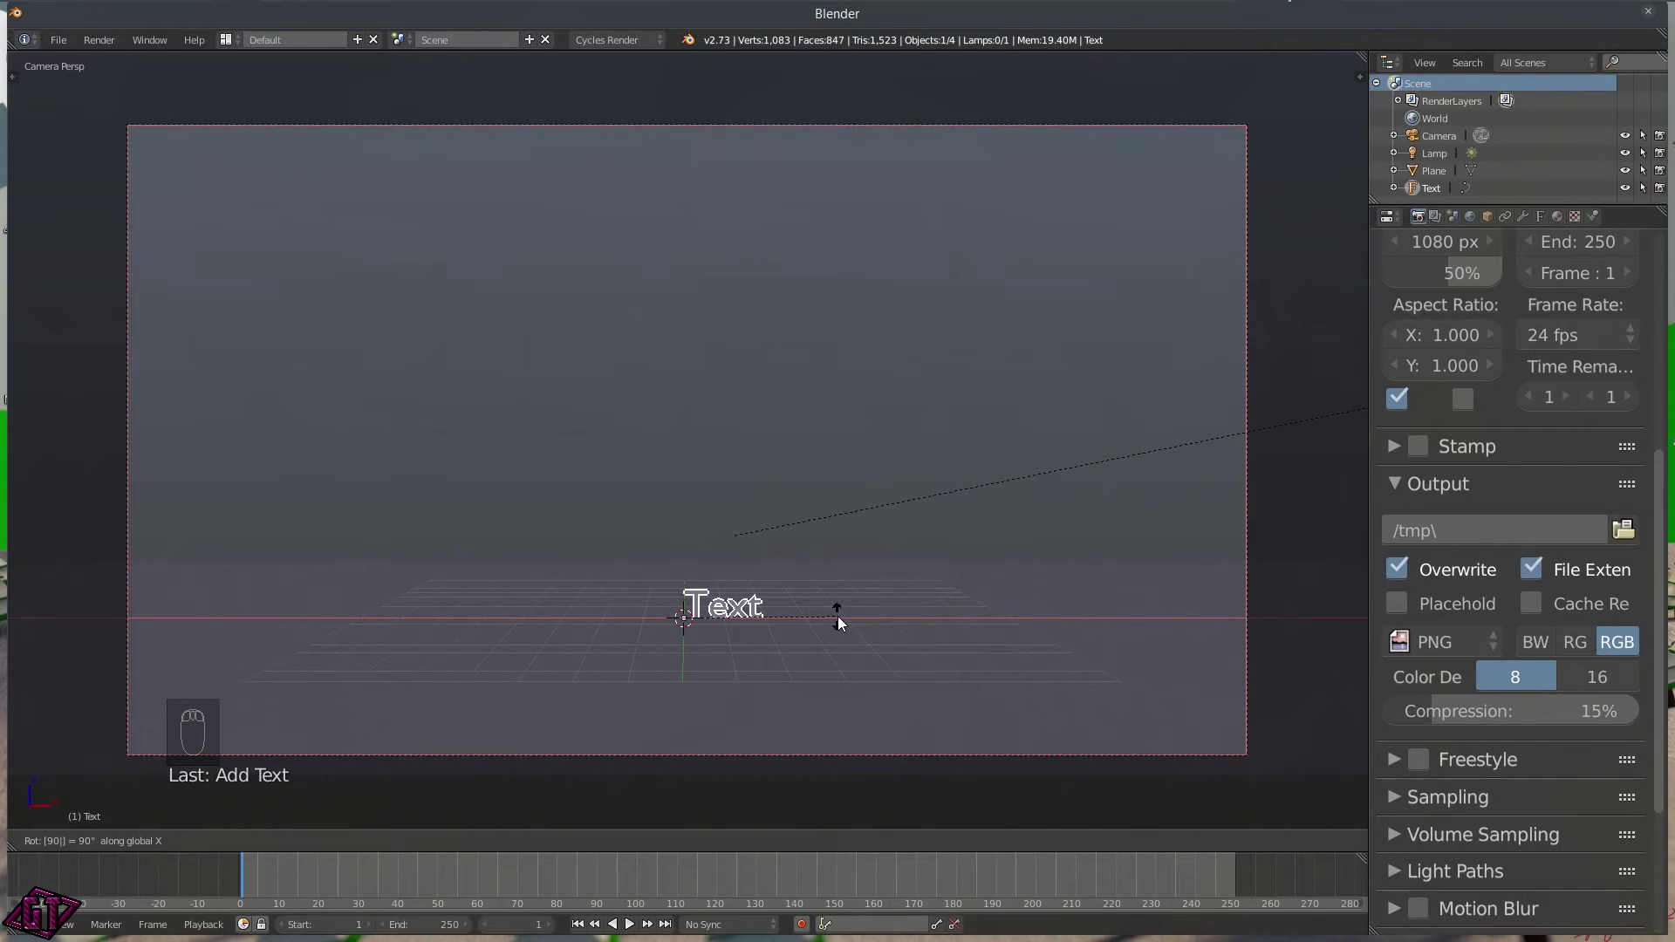
key(Return)
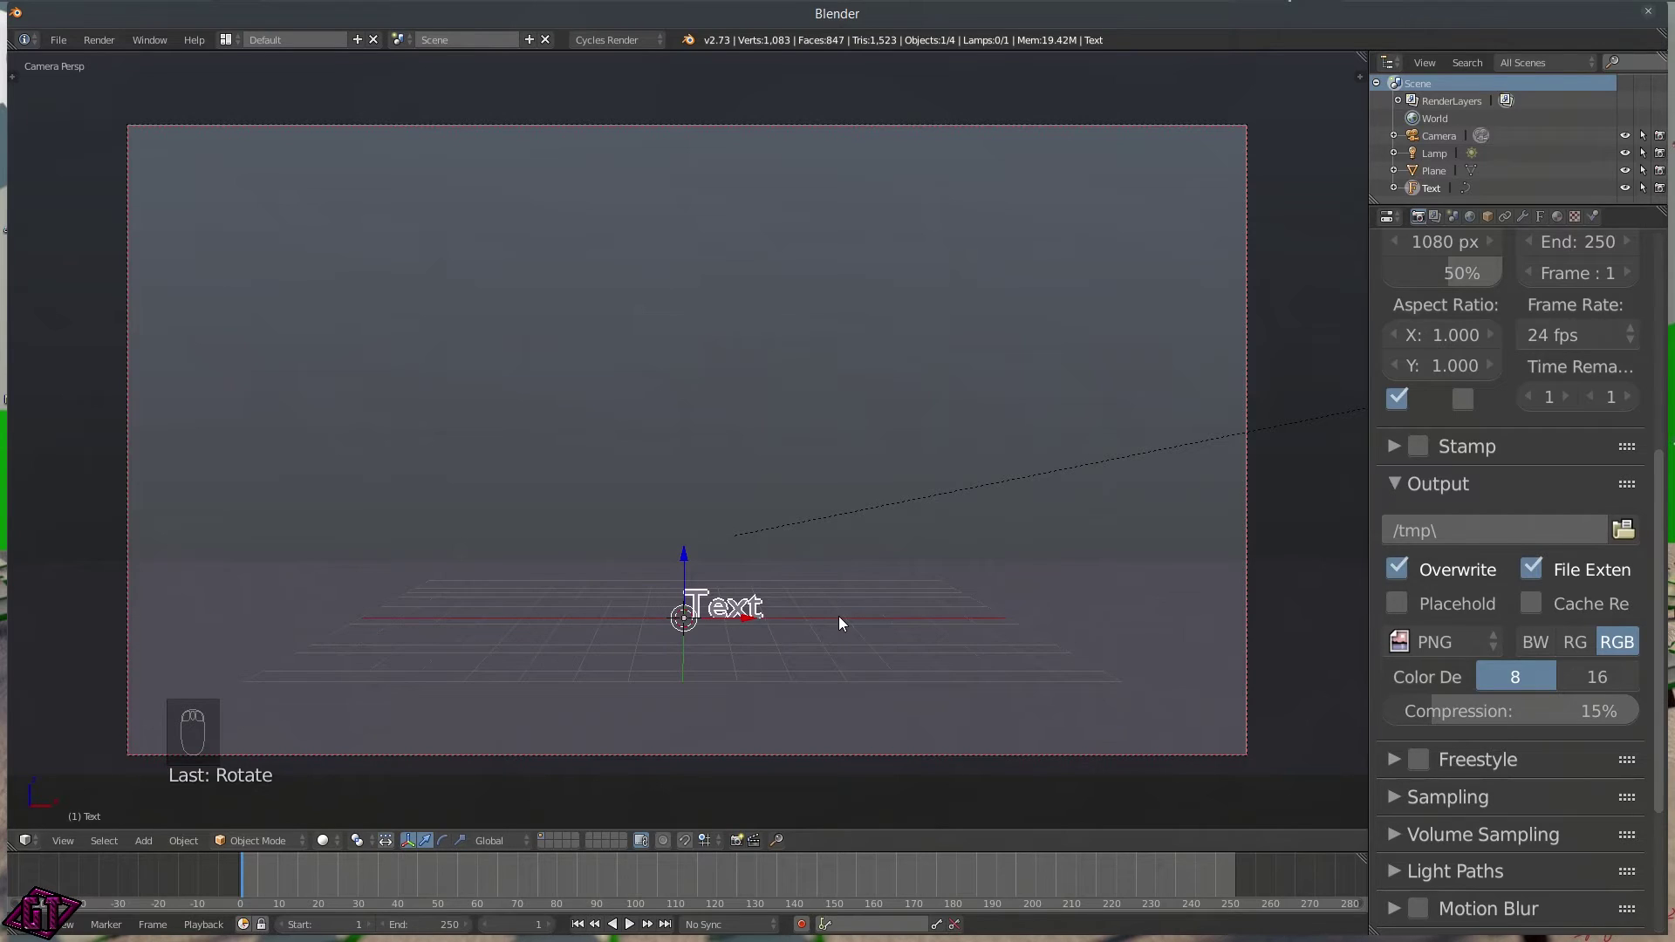
- Replace the text object's default wording with MERRY and return to Object Mode
key(q)
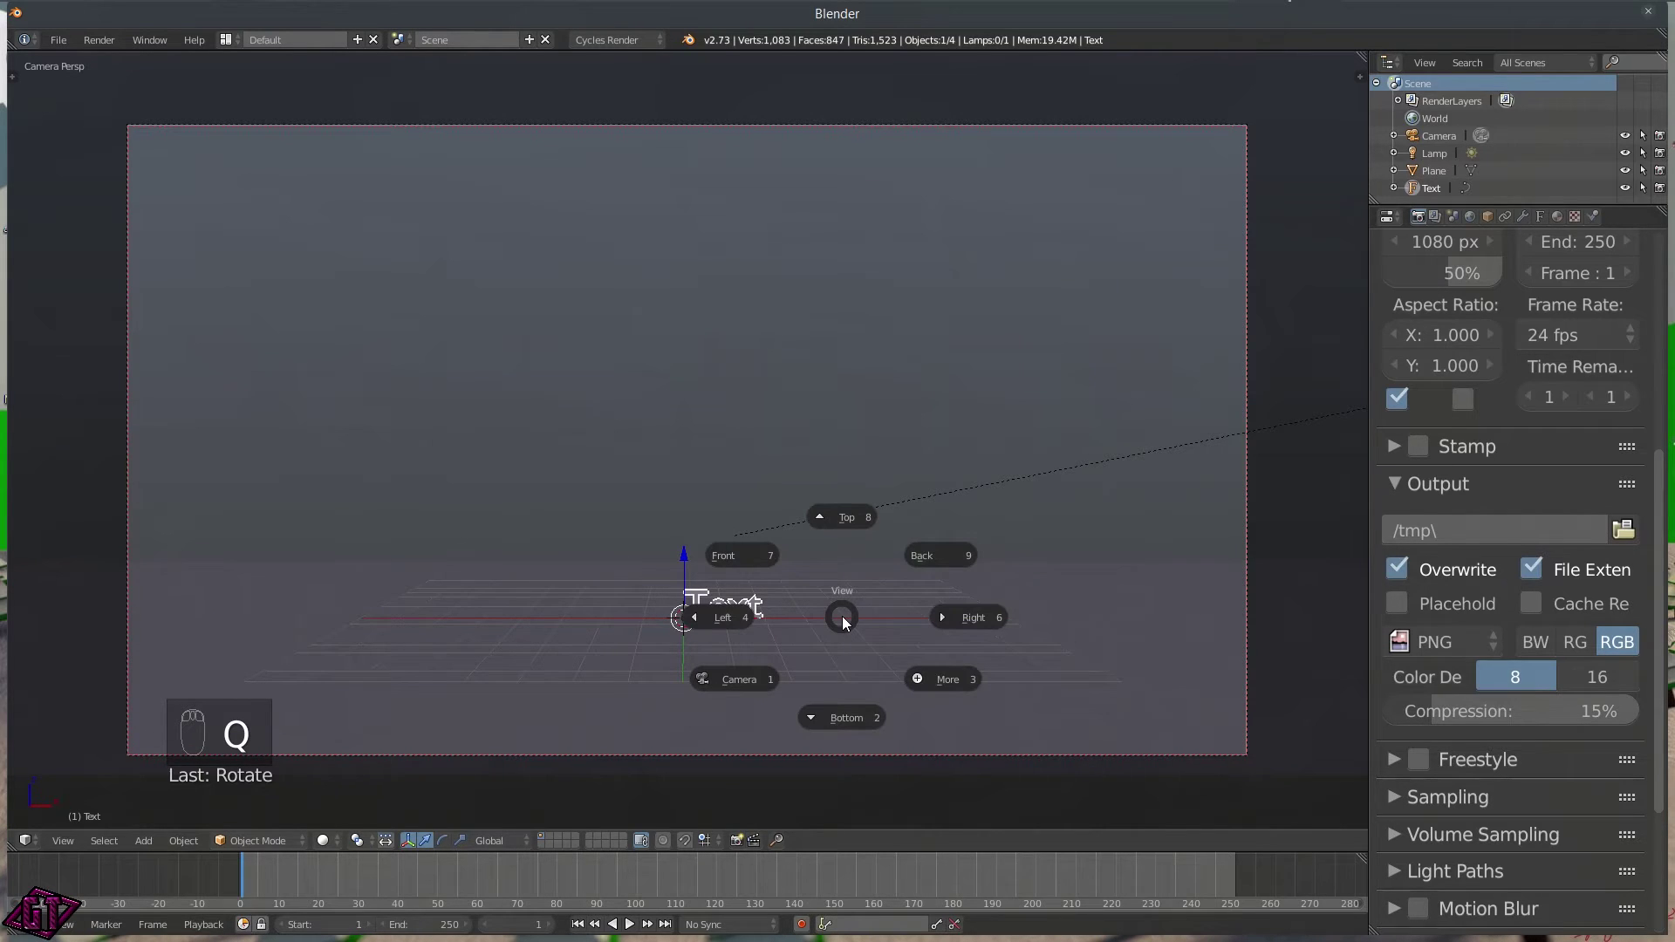
click(756, 564)
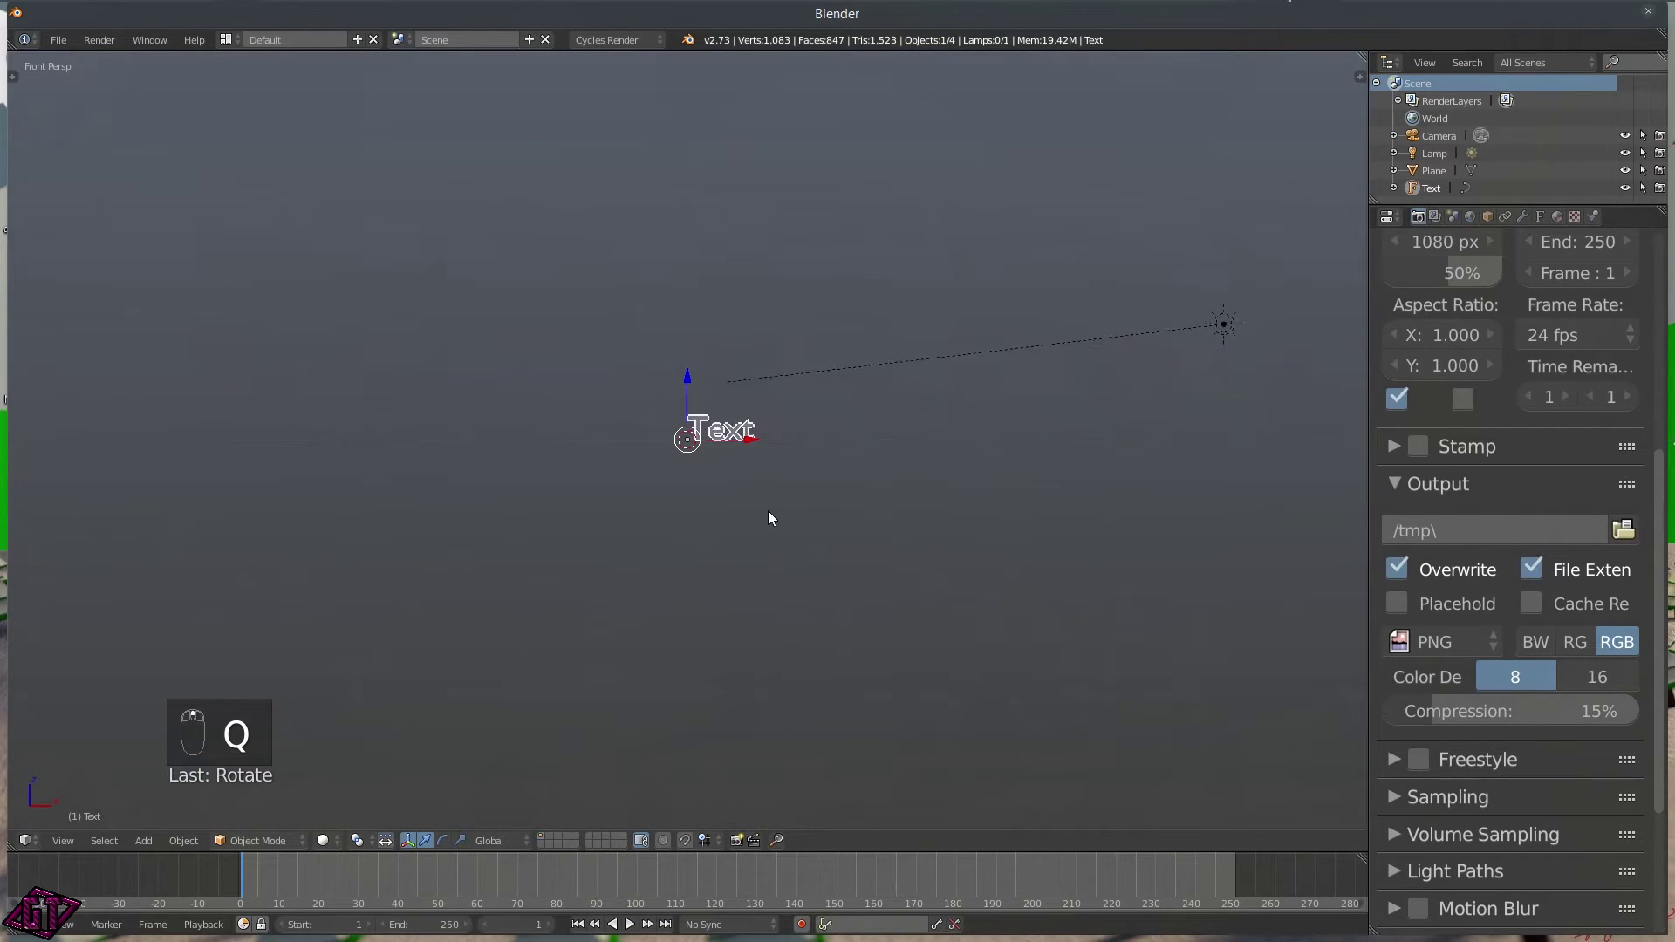
middle_drag(866, 535, 851, 538)
key(Tab)
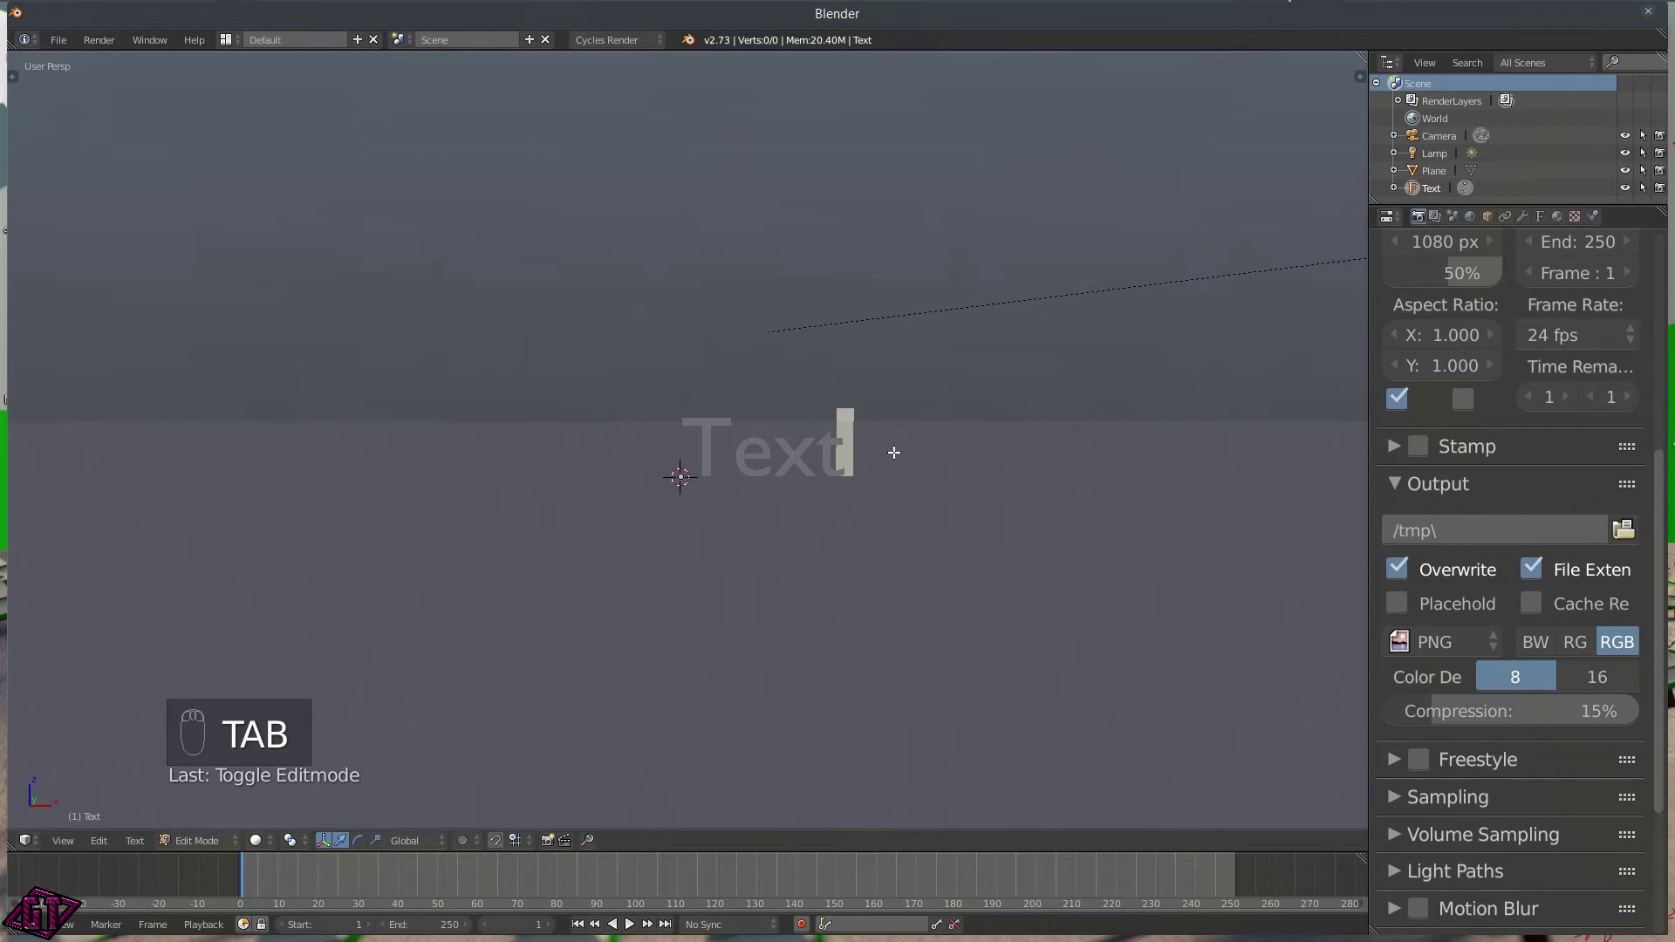
key(BackSpace)
key(BackSpace)
key(BackSpace)
key(BackSpace)
key(BackSpace)
key(BackSpace)
key(BackSpace)
key(BackSpace)
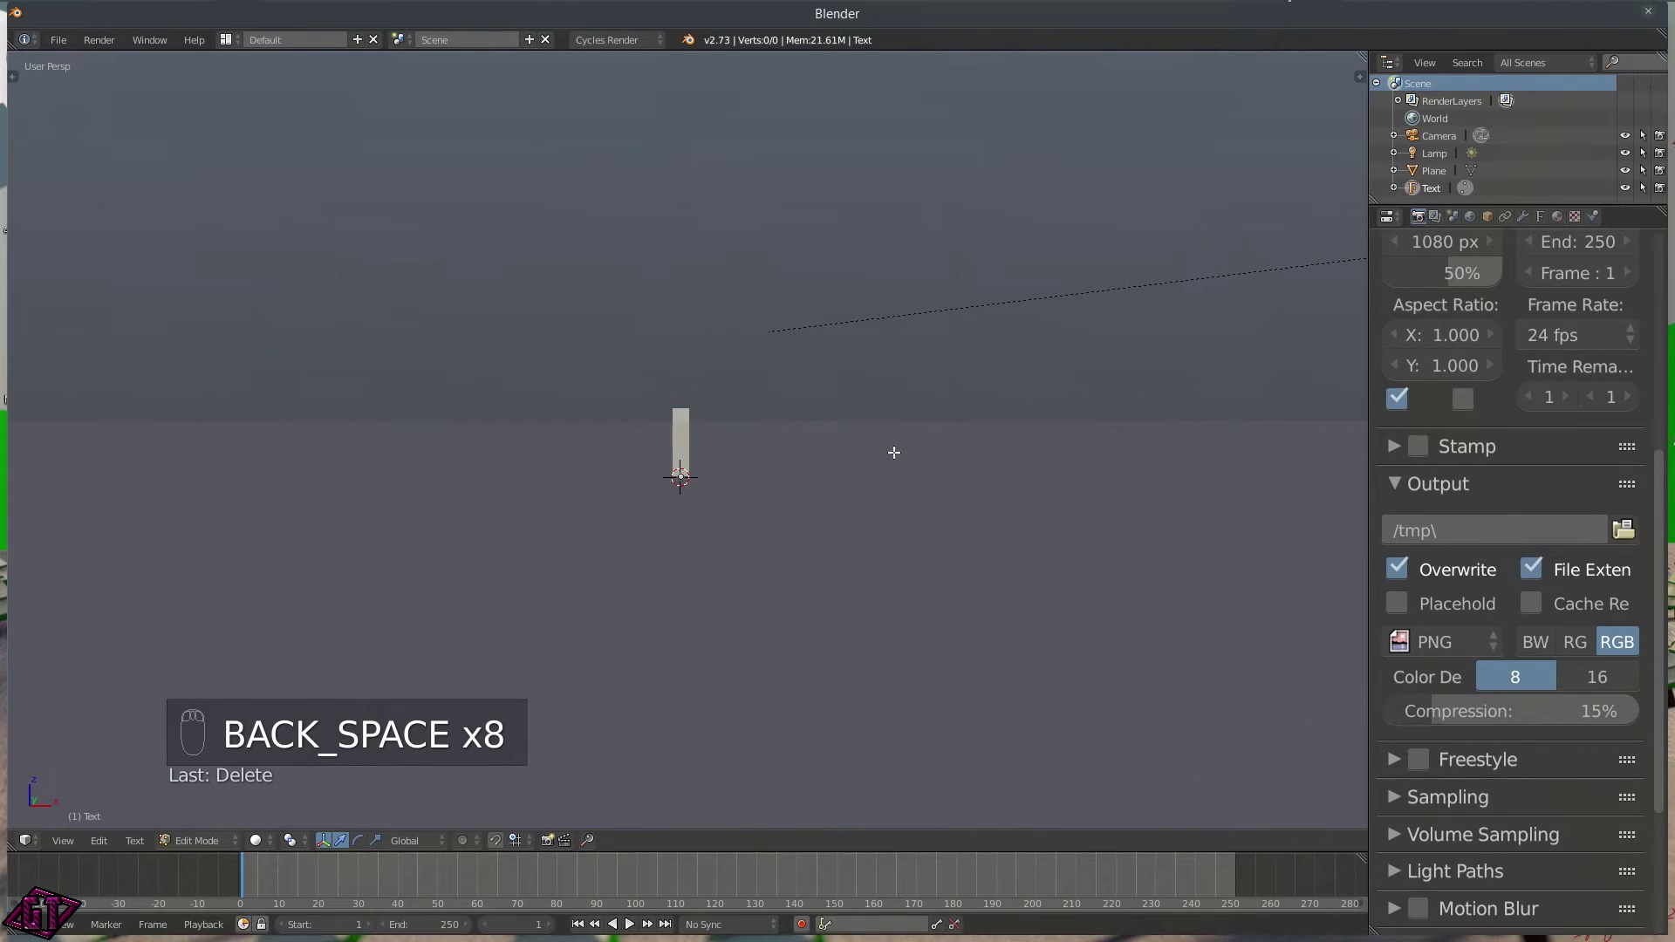
text(MERR)
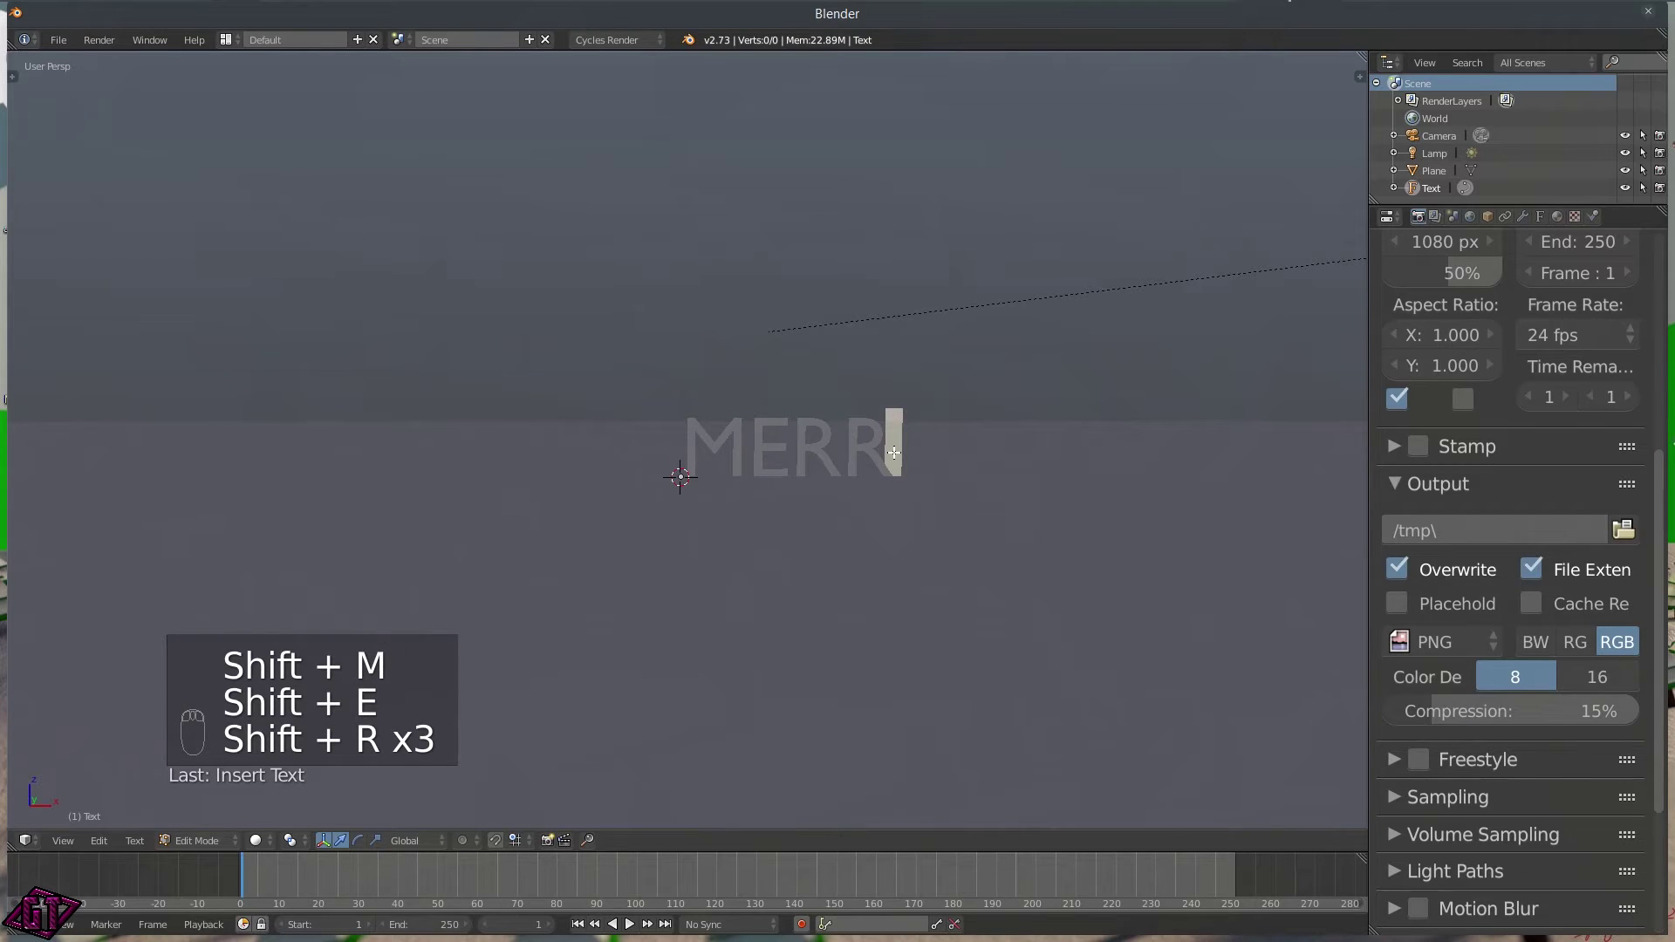
text(Y)
key(Tab)
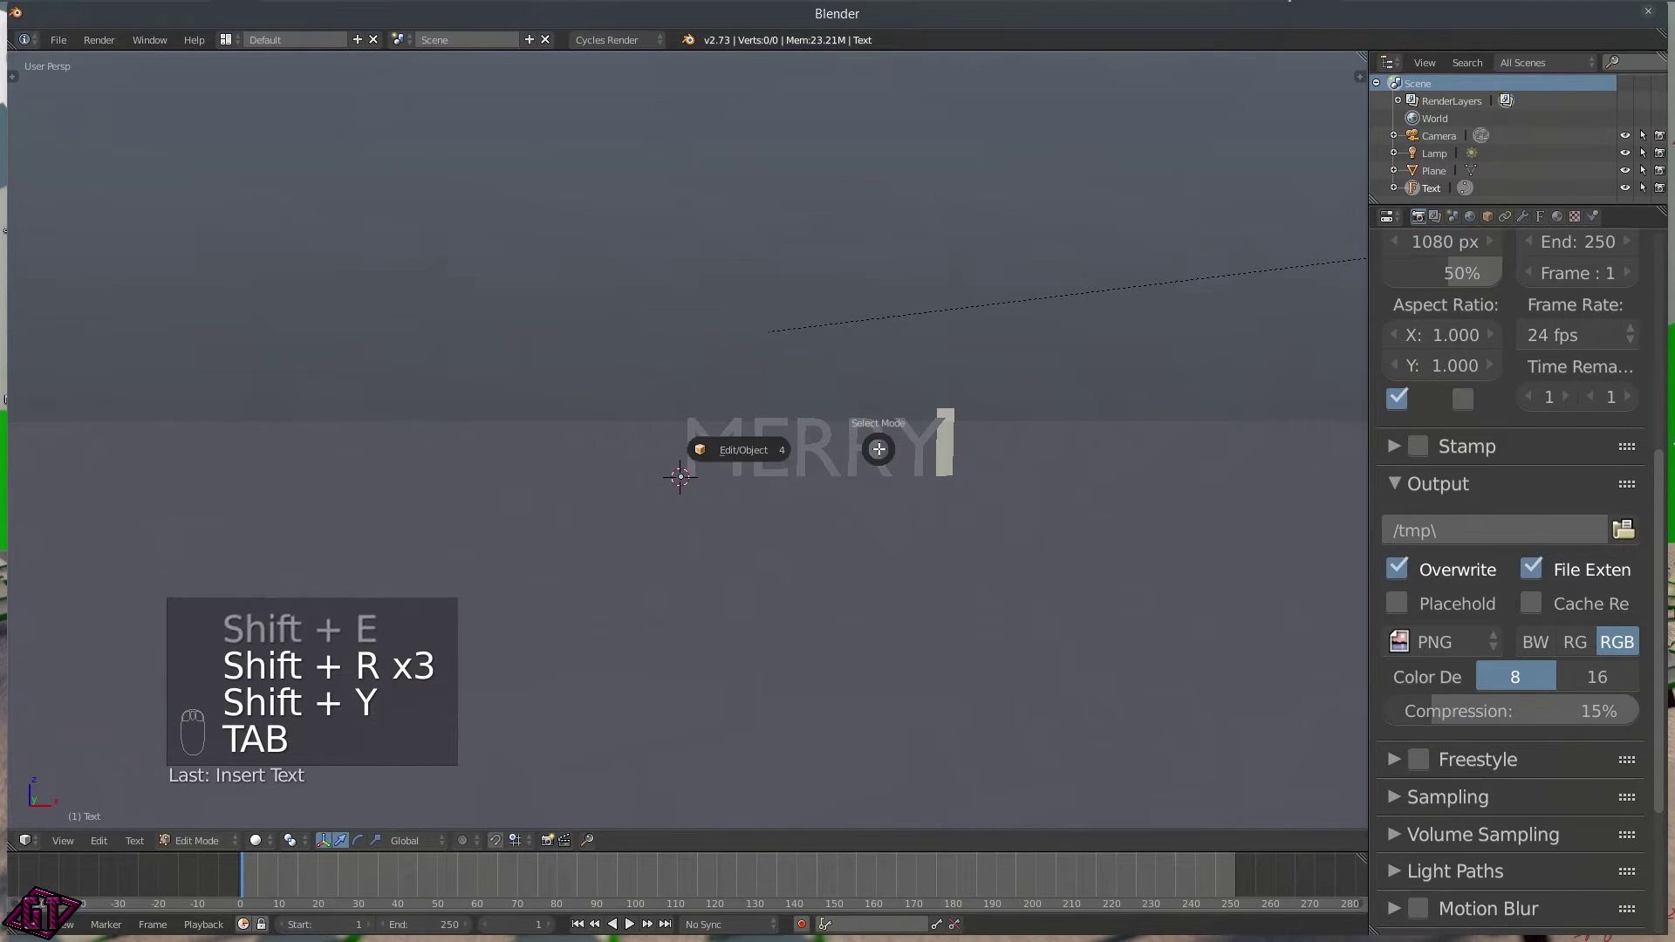
click(744, 448)
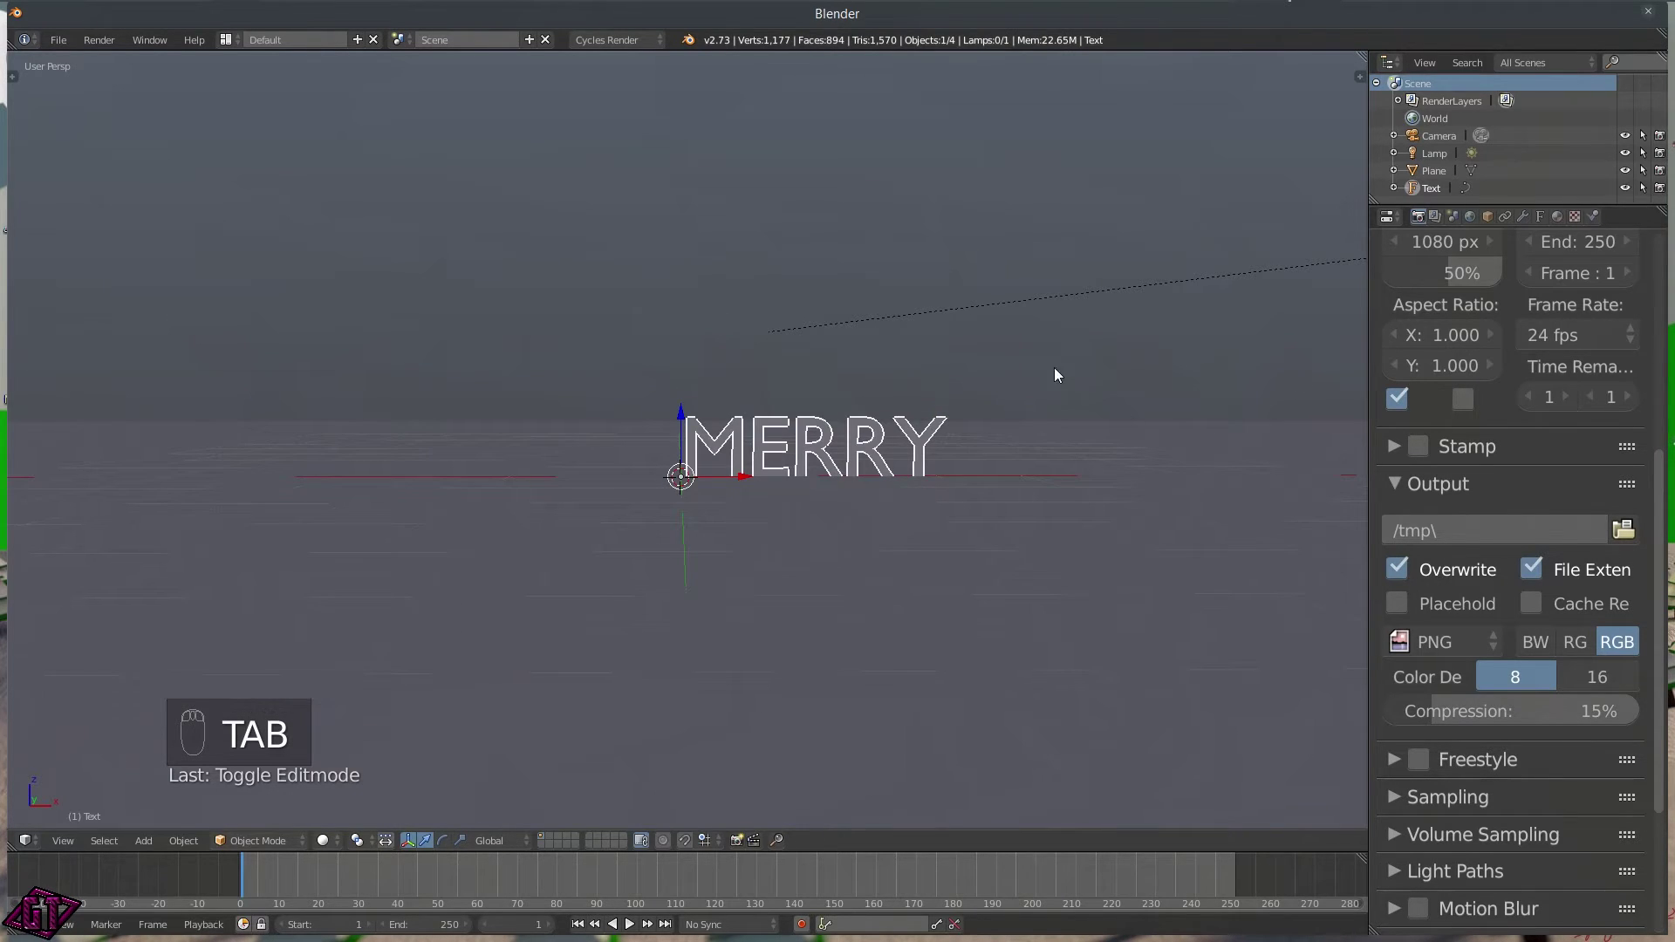
- Widen the Properties editor and set the MERRY text's geometry extrude to 0.152
drag(1367, 264, 1132, 264)
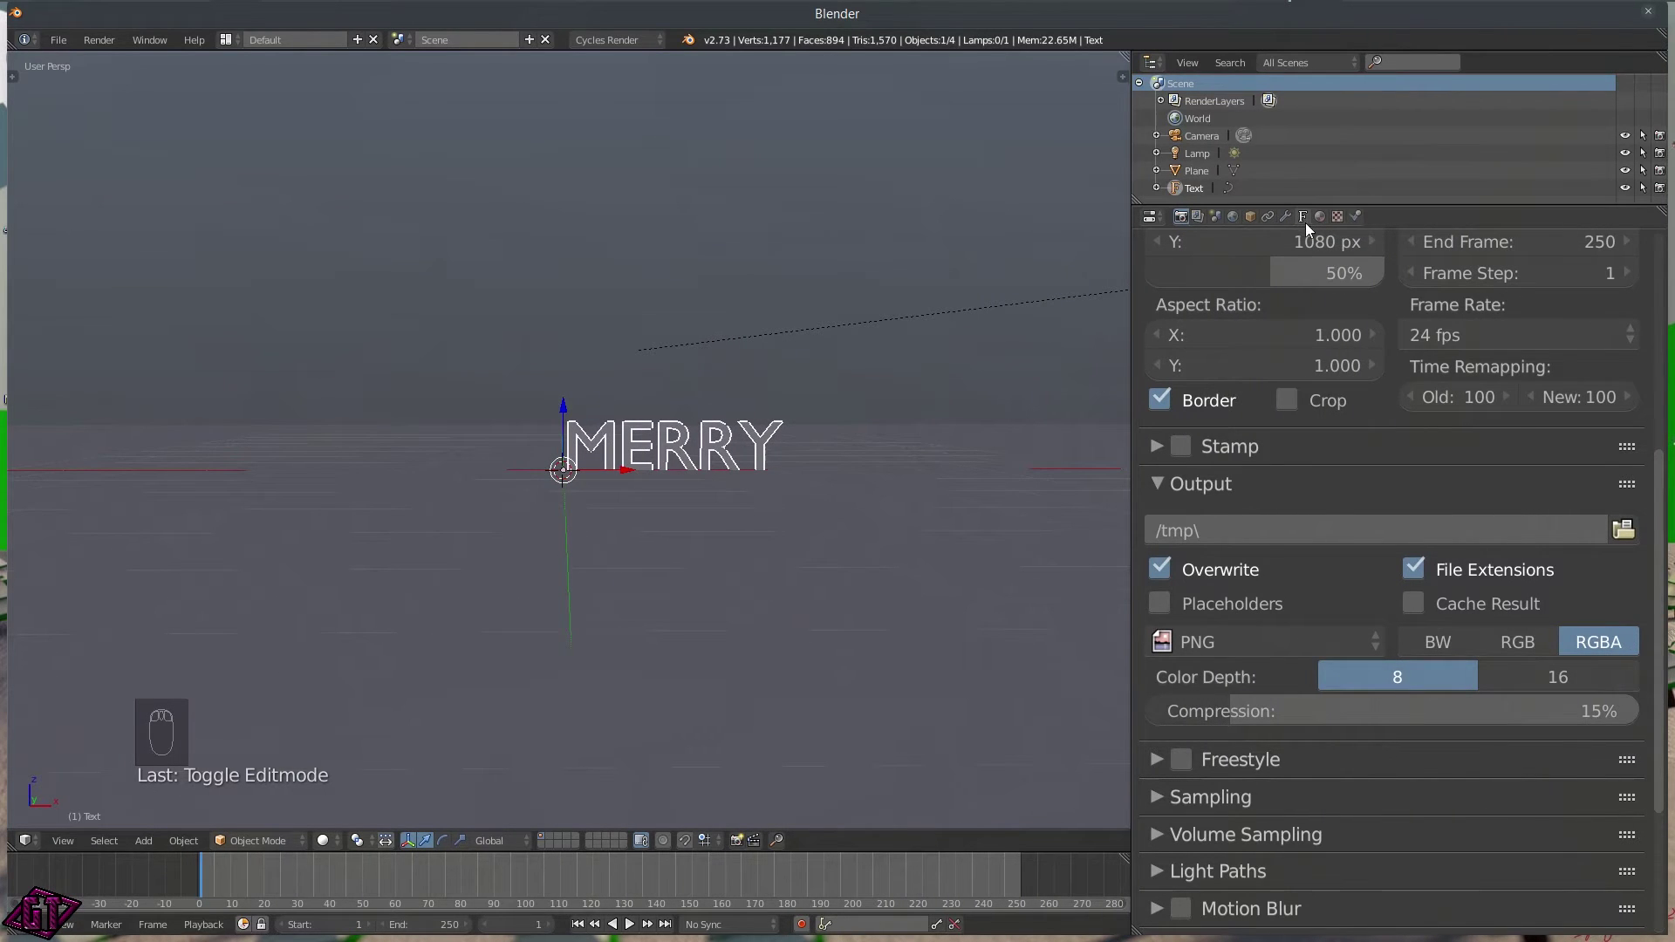
click(1301, 214)
scroll(1457, 340, down, 1)
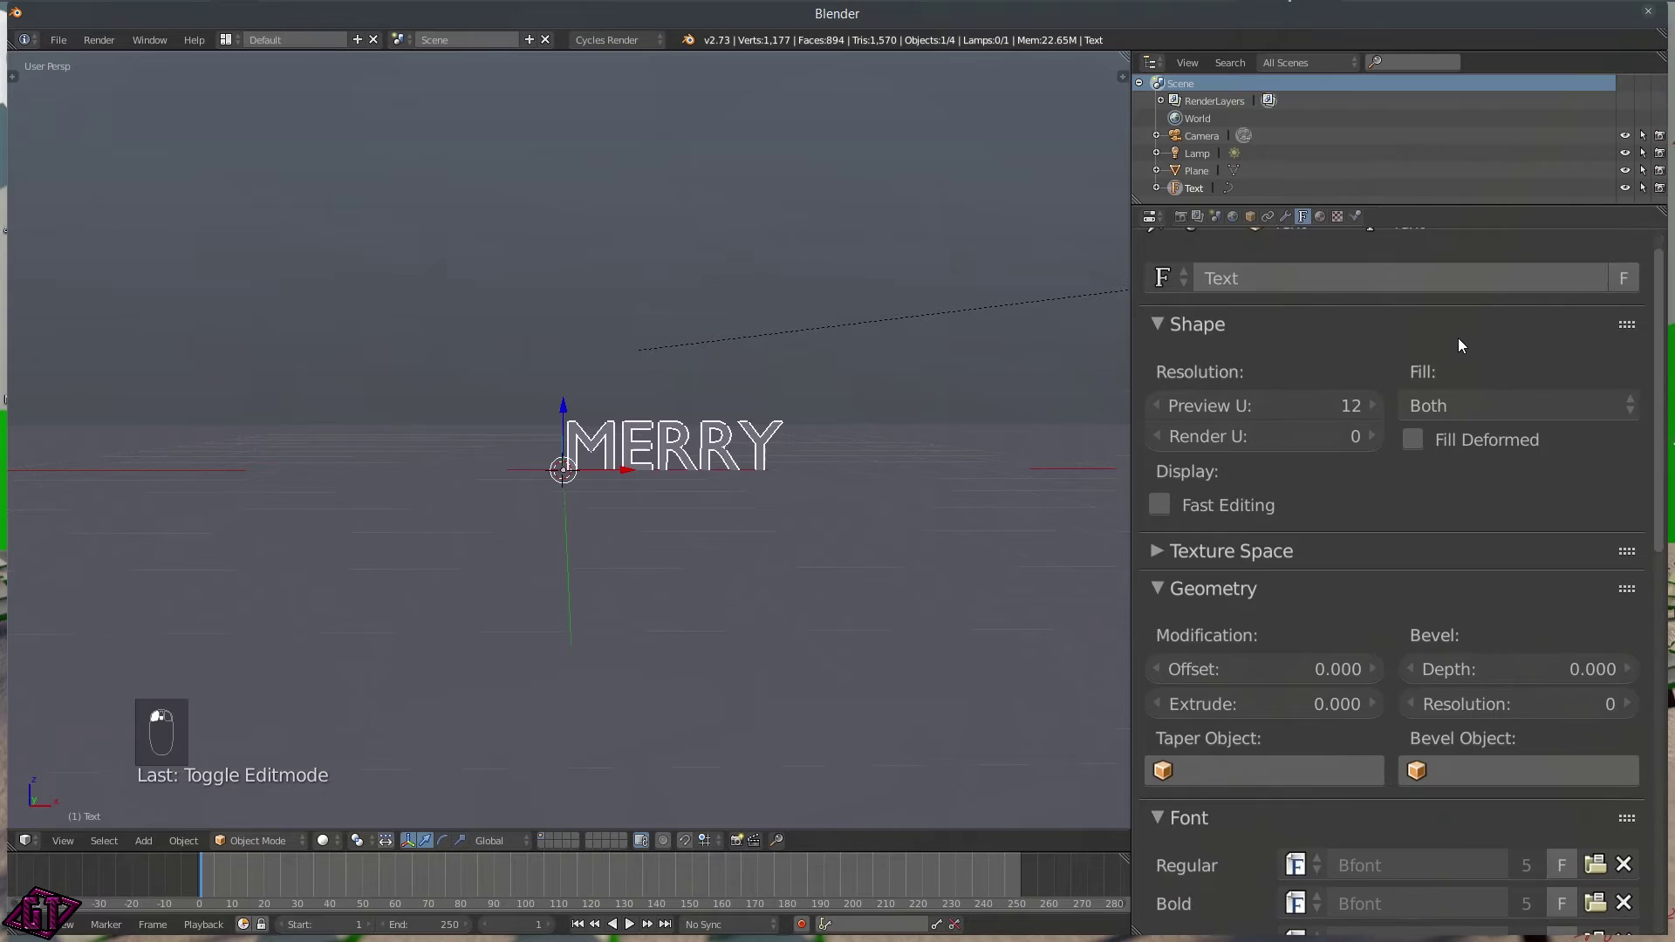
scroll(1428, 471, down, 2)
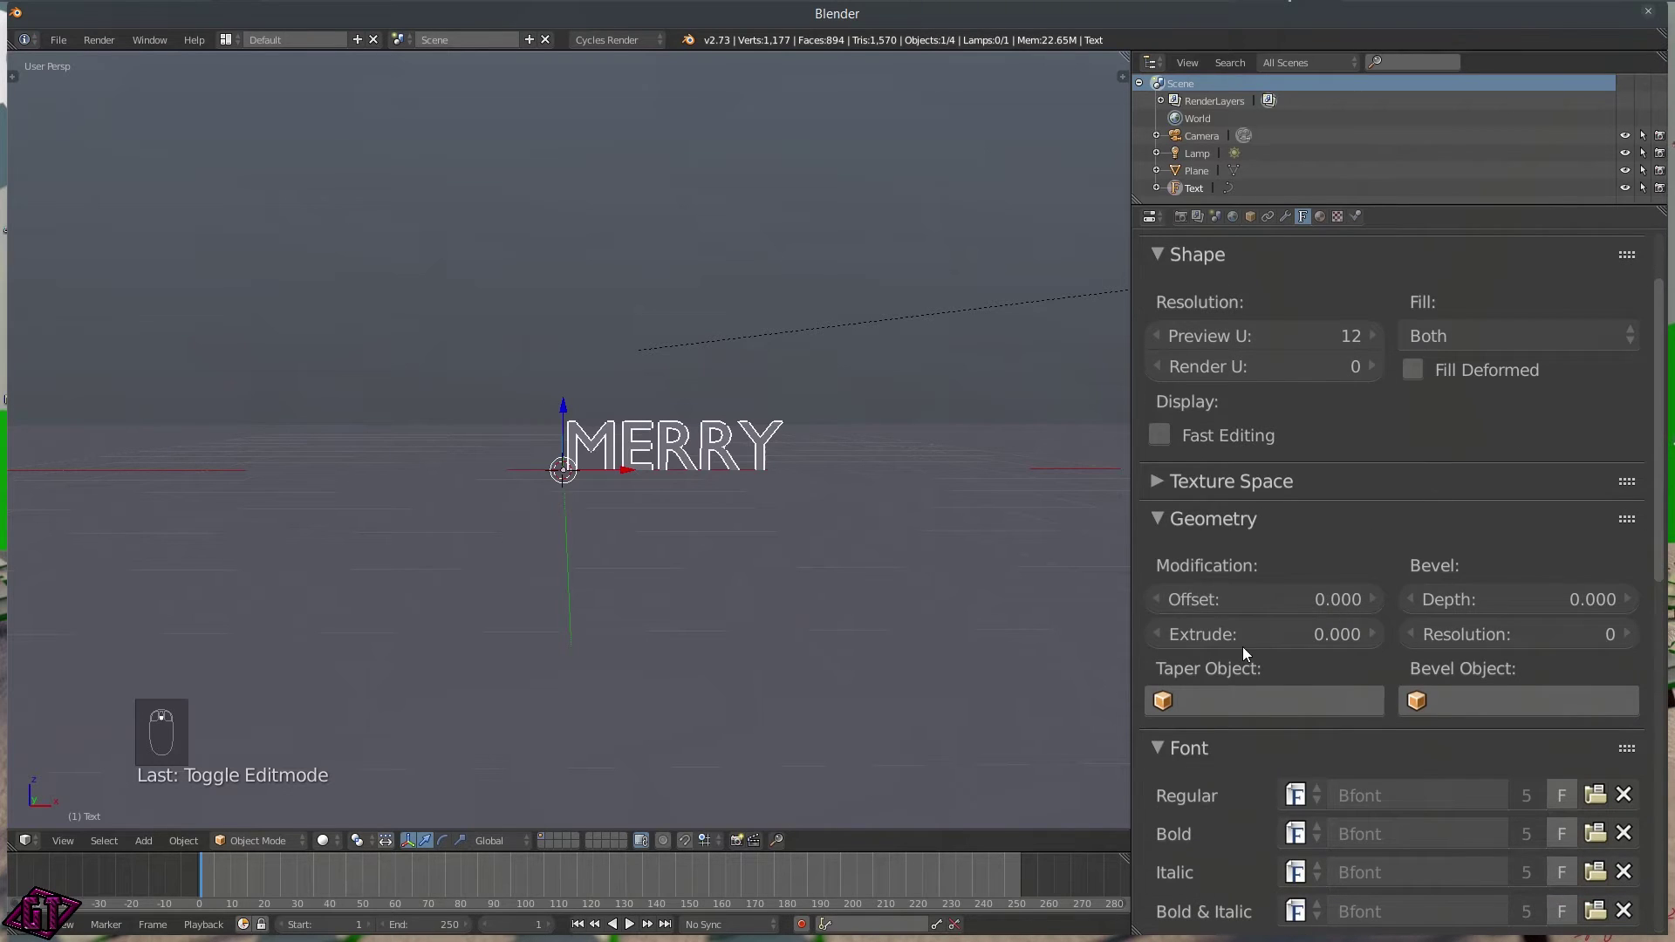
drag(1250, 641, 1288, 641)
middle_drag(826, 521, 769, 576)
drag(1307, 628, 1335, 628)
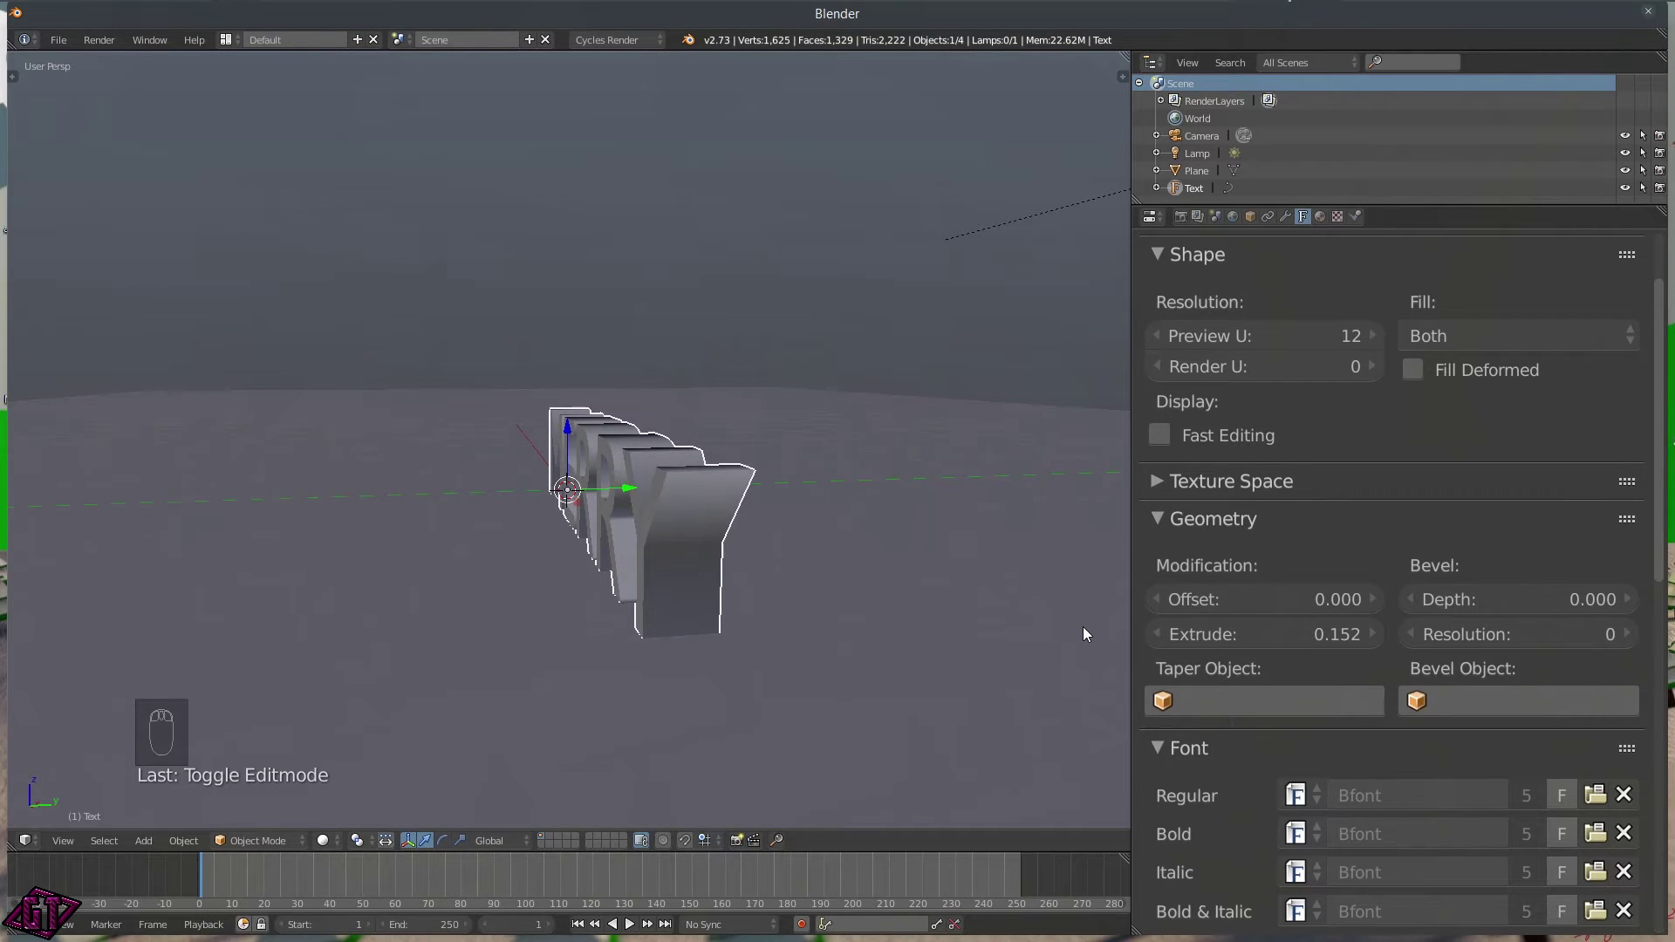
middle_drag(820, 600, 682, 571)
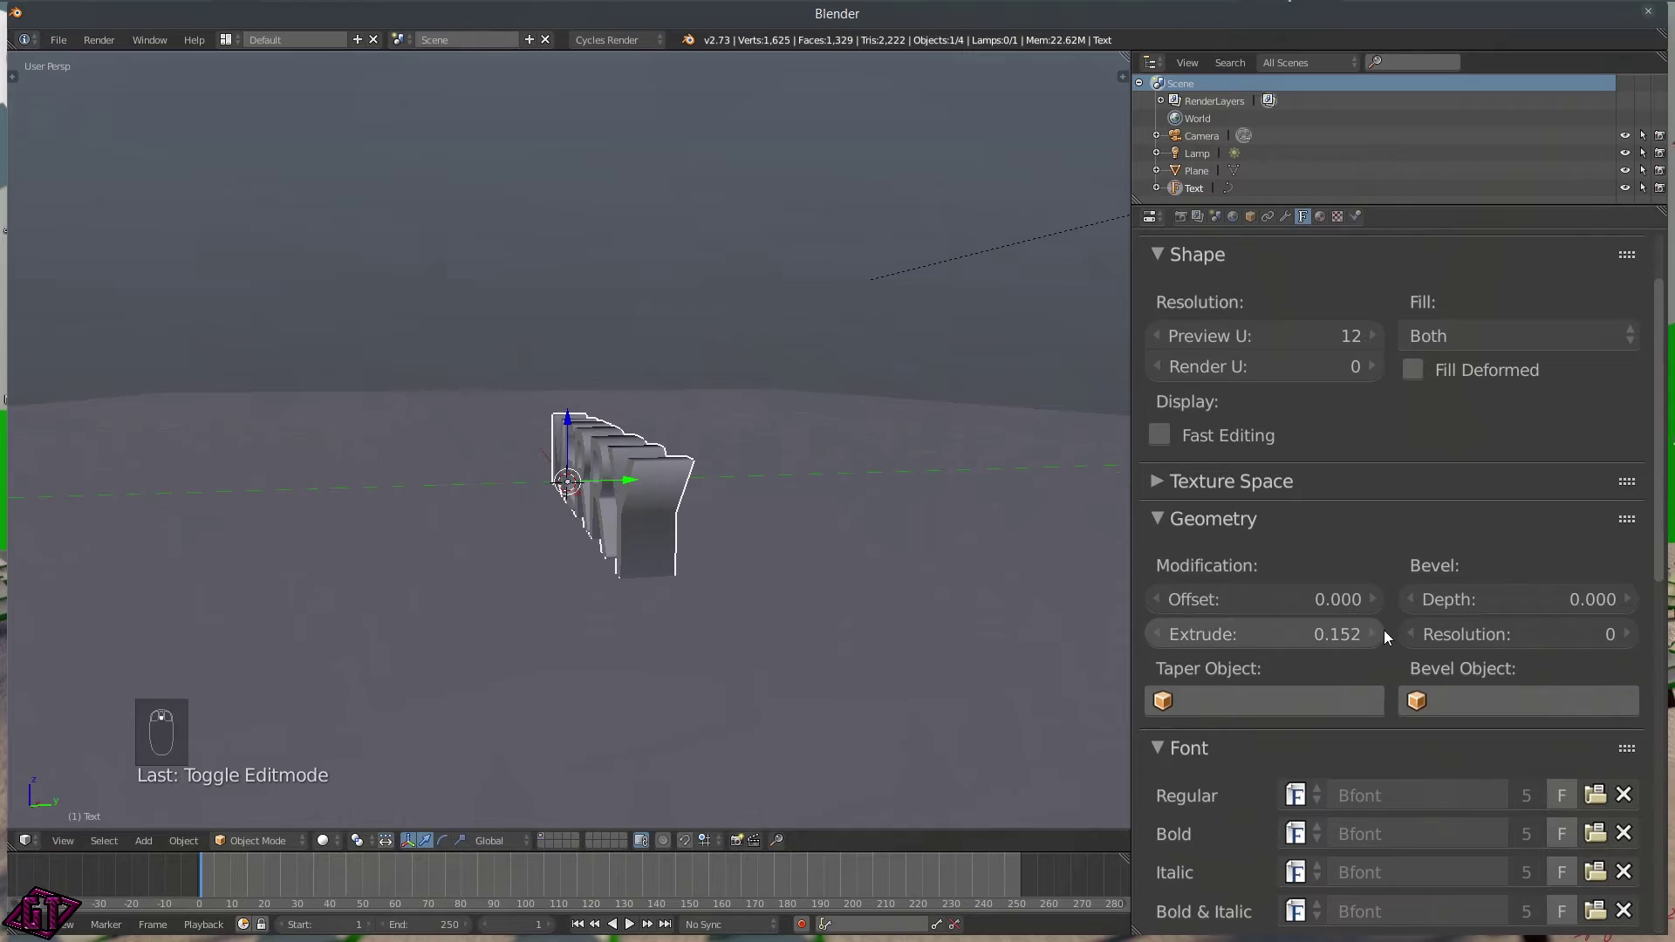
- Set the MERRY text's bevel depth to 0.005
middle_drag(892, 587, 714, 603)
scroll(811, 510, up, 4)
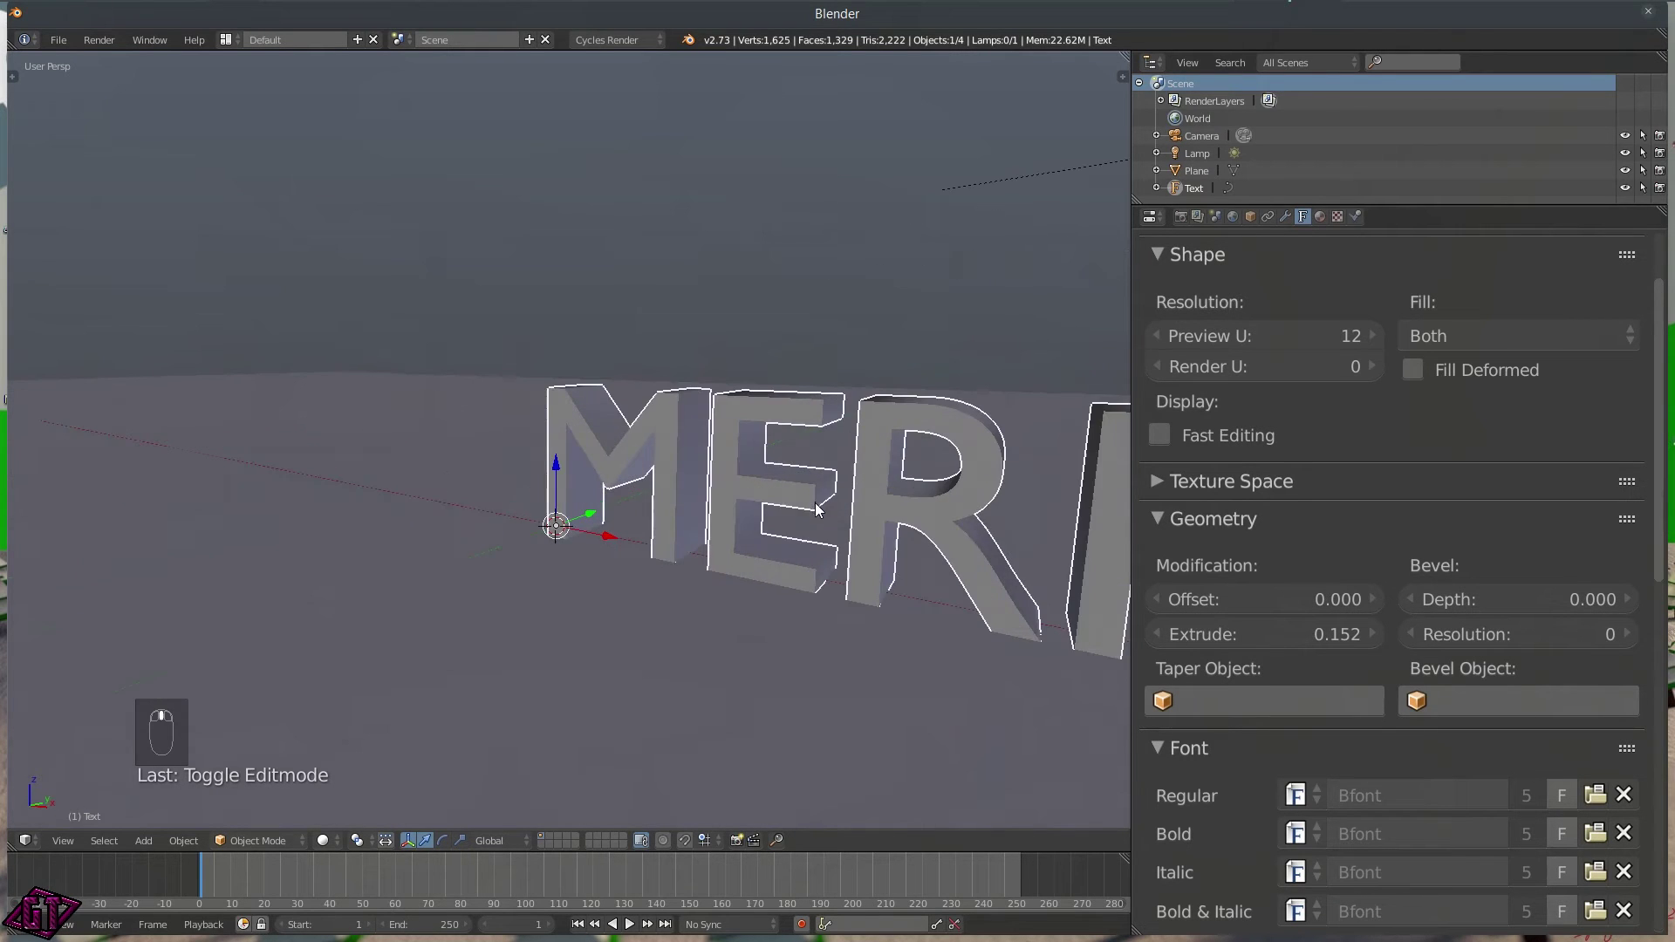
shift+middle_drag(851, 518, 551, 517)
middle_drag(700, 564, 722, 558)
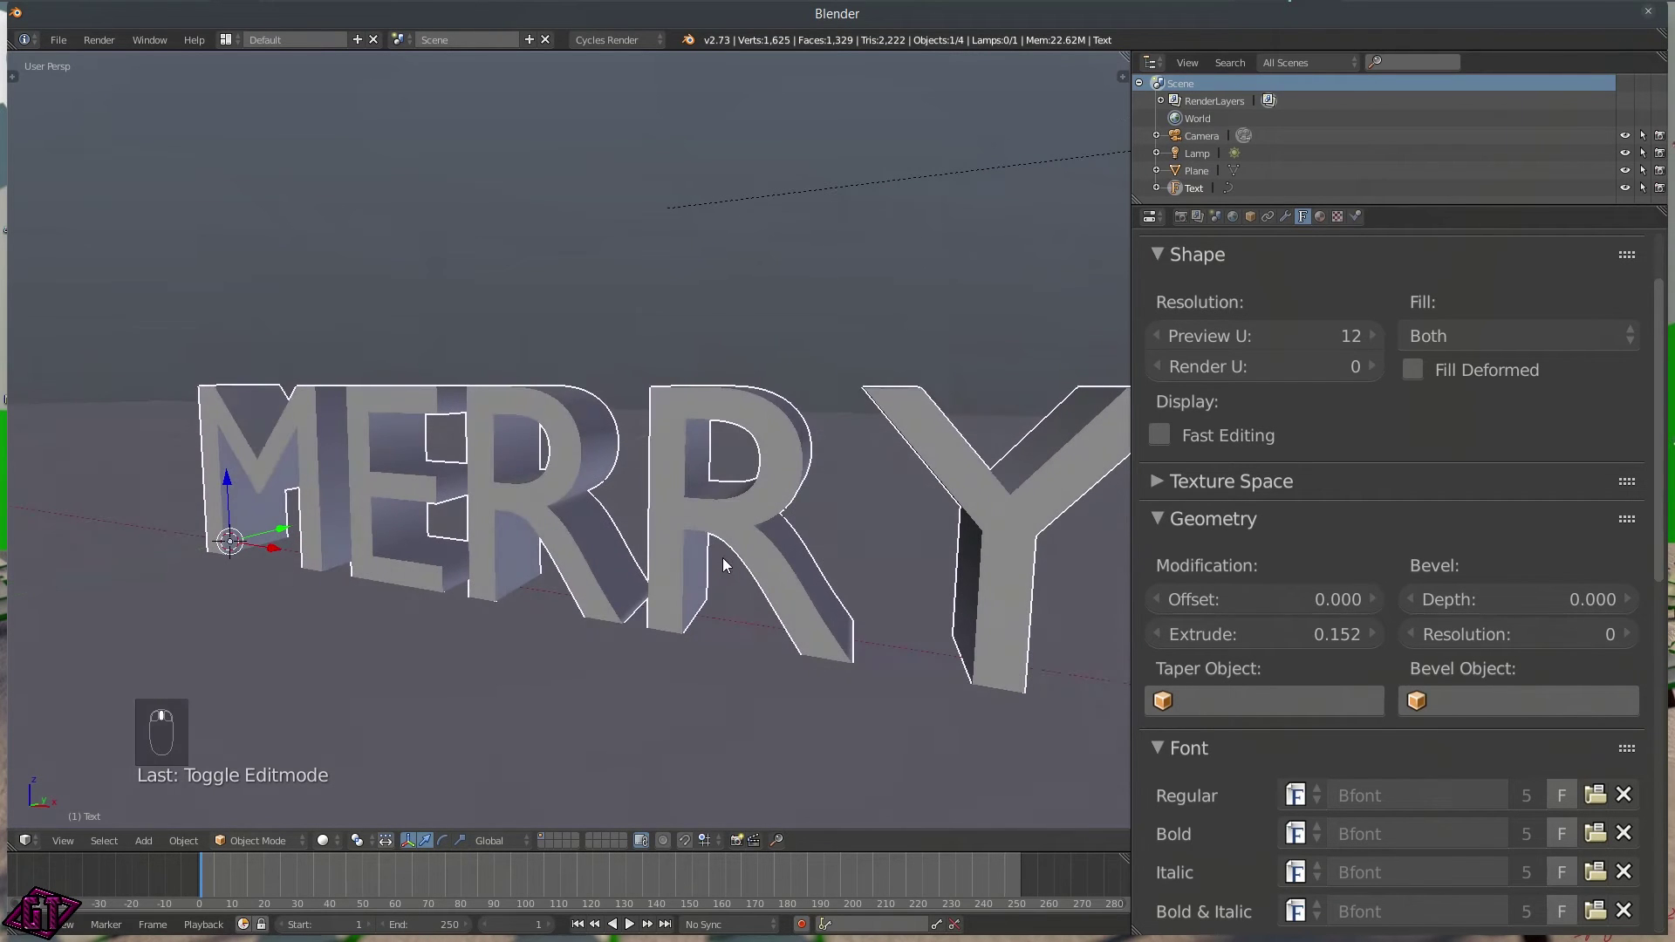
click(1626, 595)
click(1626, 595)
click(1626, 595)
click(1626, 595)
click(1625, 595)
- Raise the MERRY text's bevel resolution to 5
middle_drag(1094, 488, 1007, 557)
scroll(1008, 549, up, 5)
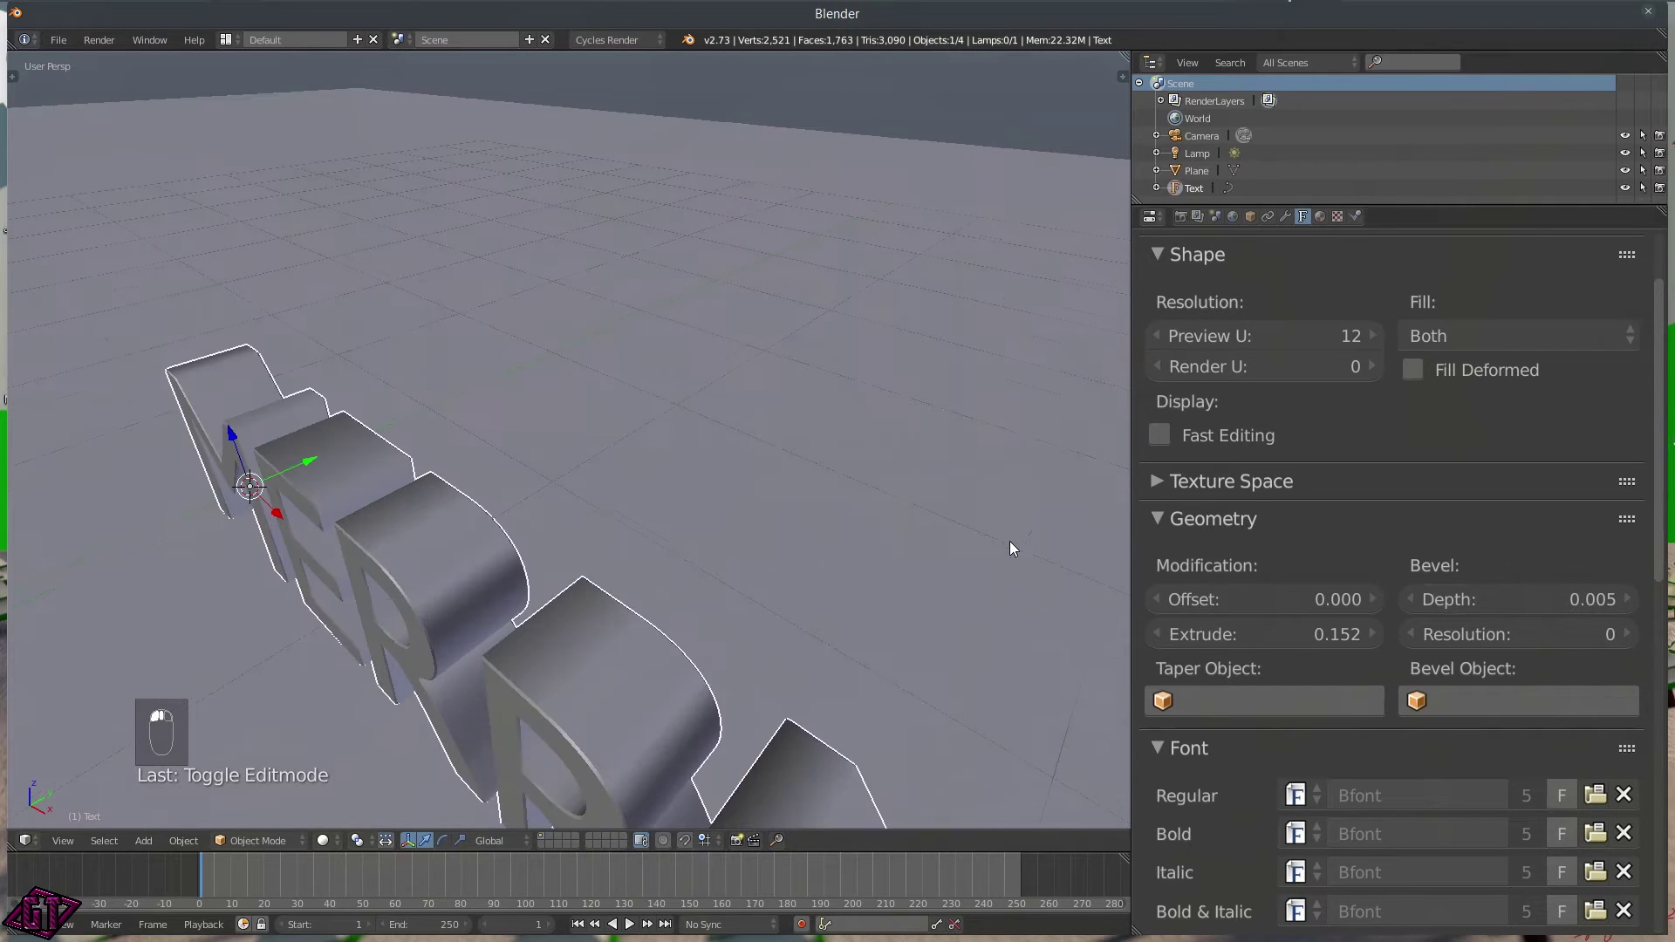
middle_drag(646, 689, 655, 649)
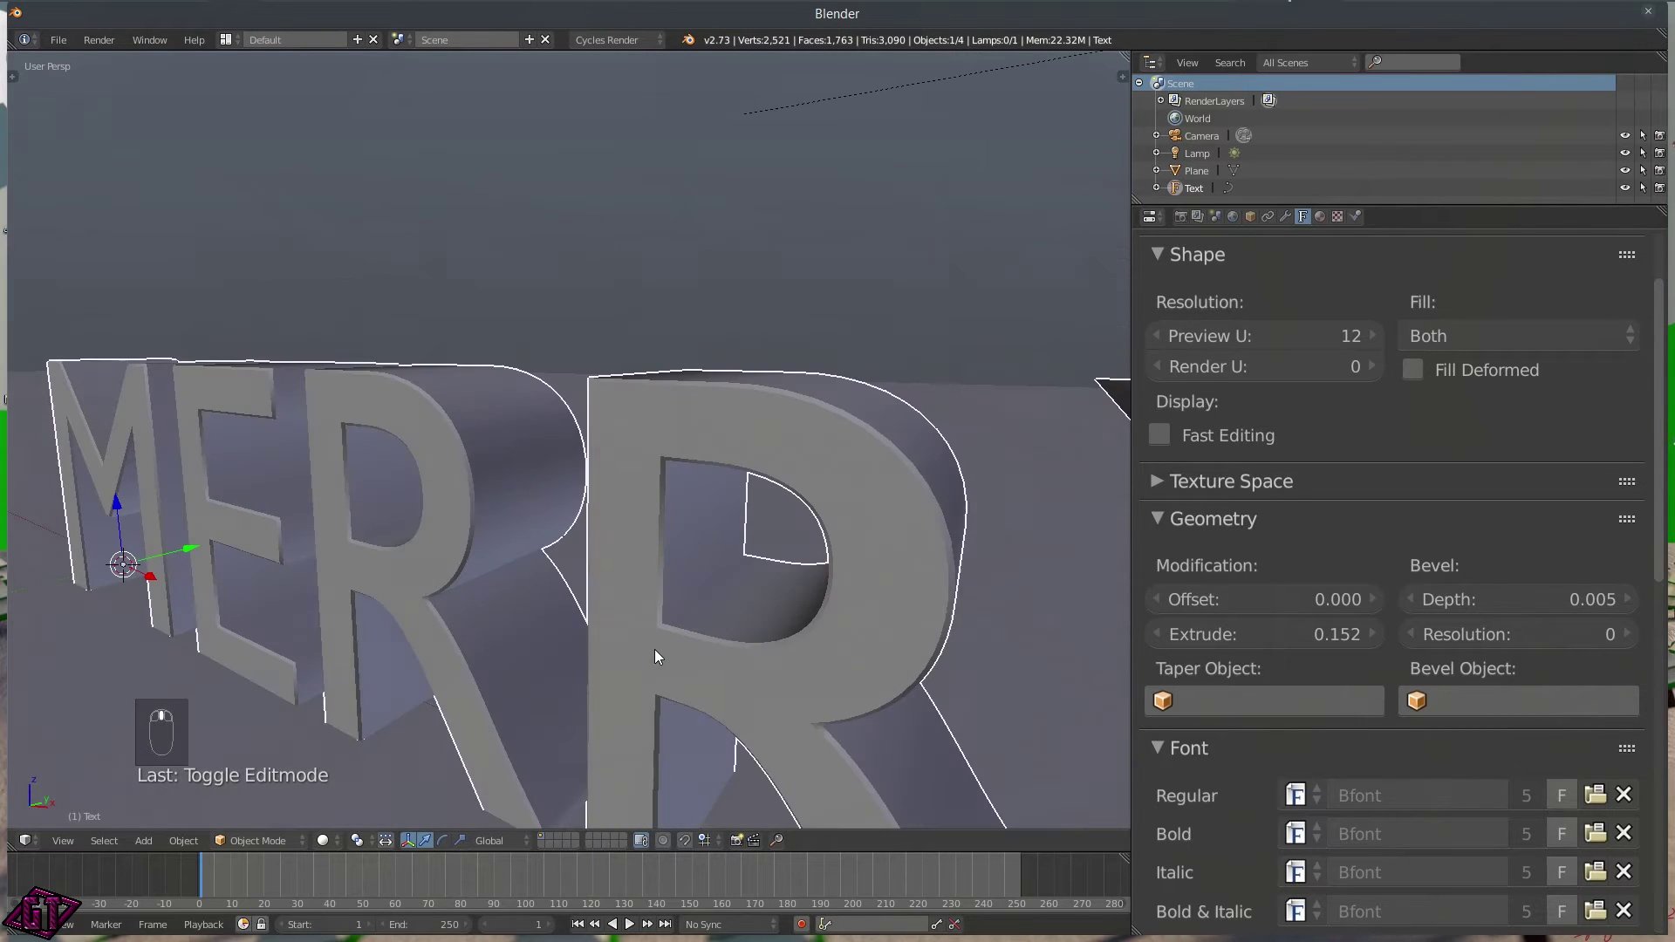
click(1619, 633)
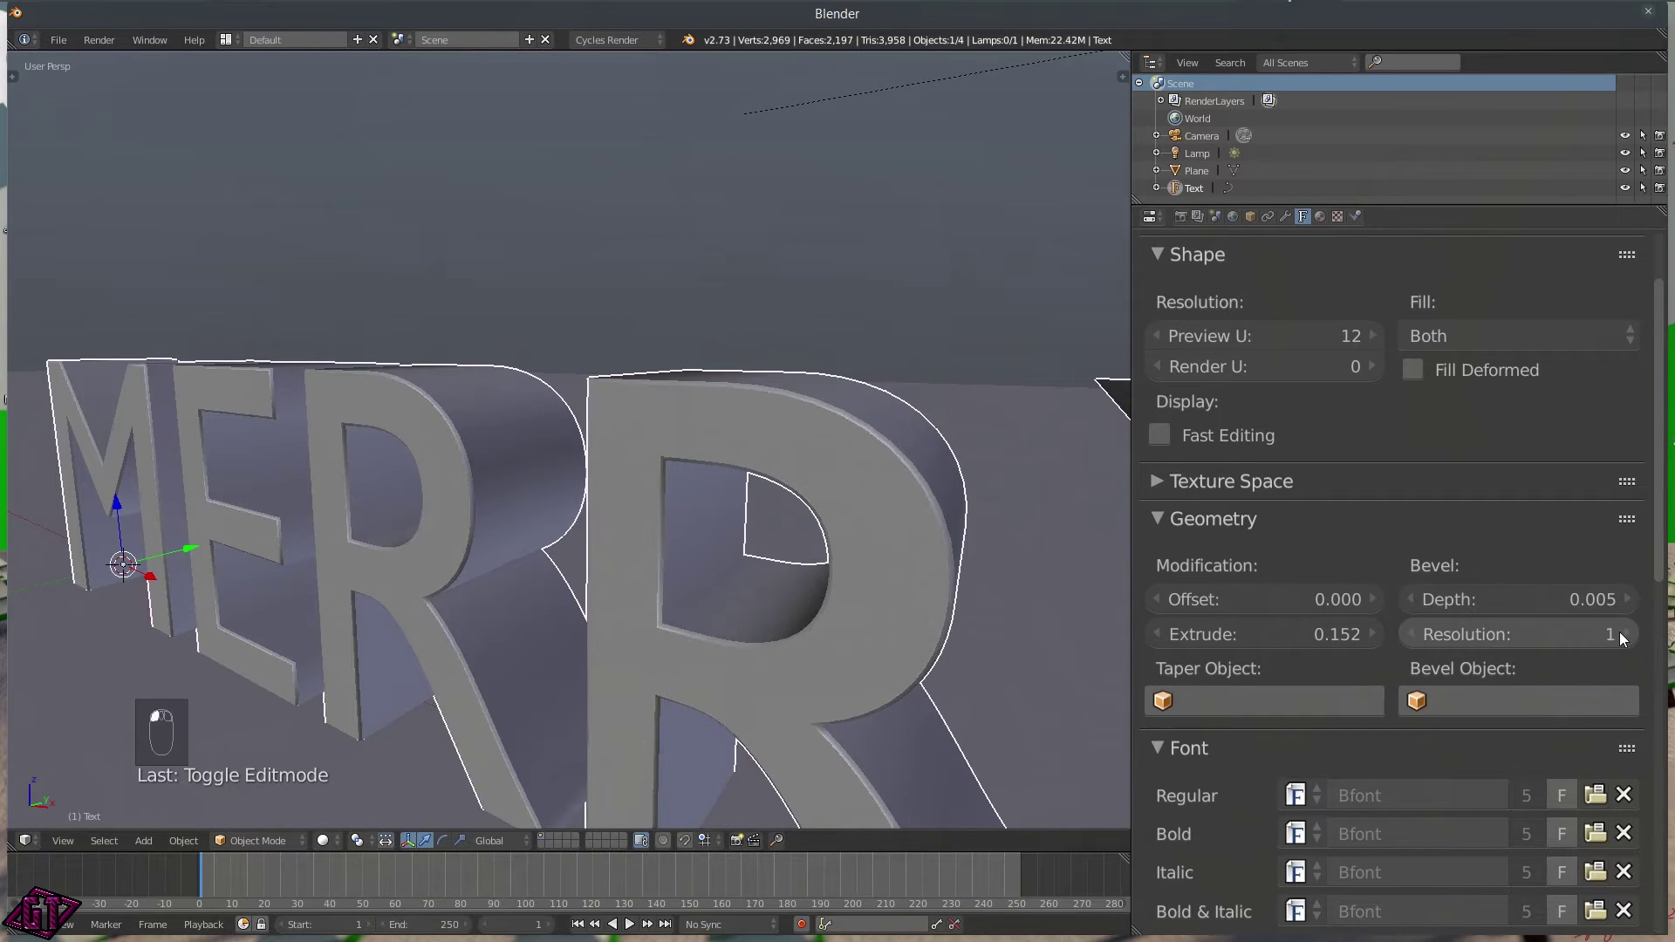
click(1623, 633)
click(1626, 634)
click(1626, 631)
click(1626, 632)
- Load Aventura-Bold.otf from C:\Windows\Fonts as the MERRY text's regular font
scroll(673, 510, down, 5)
middle_drag(673, 509, 738, 528)
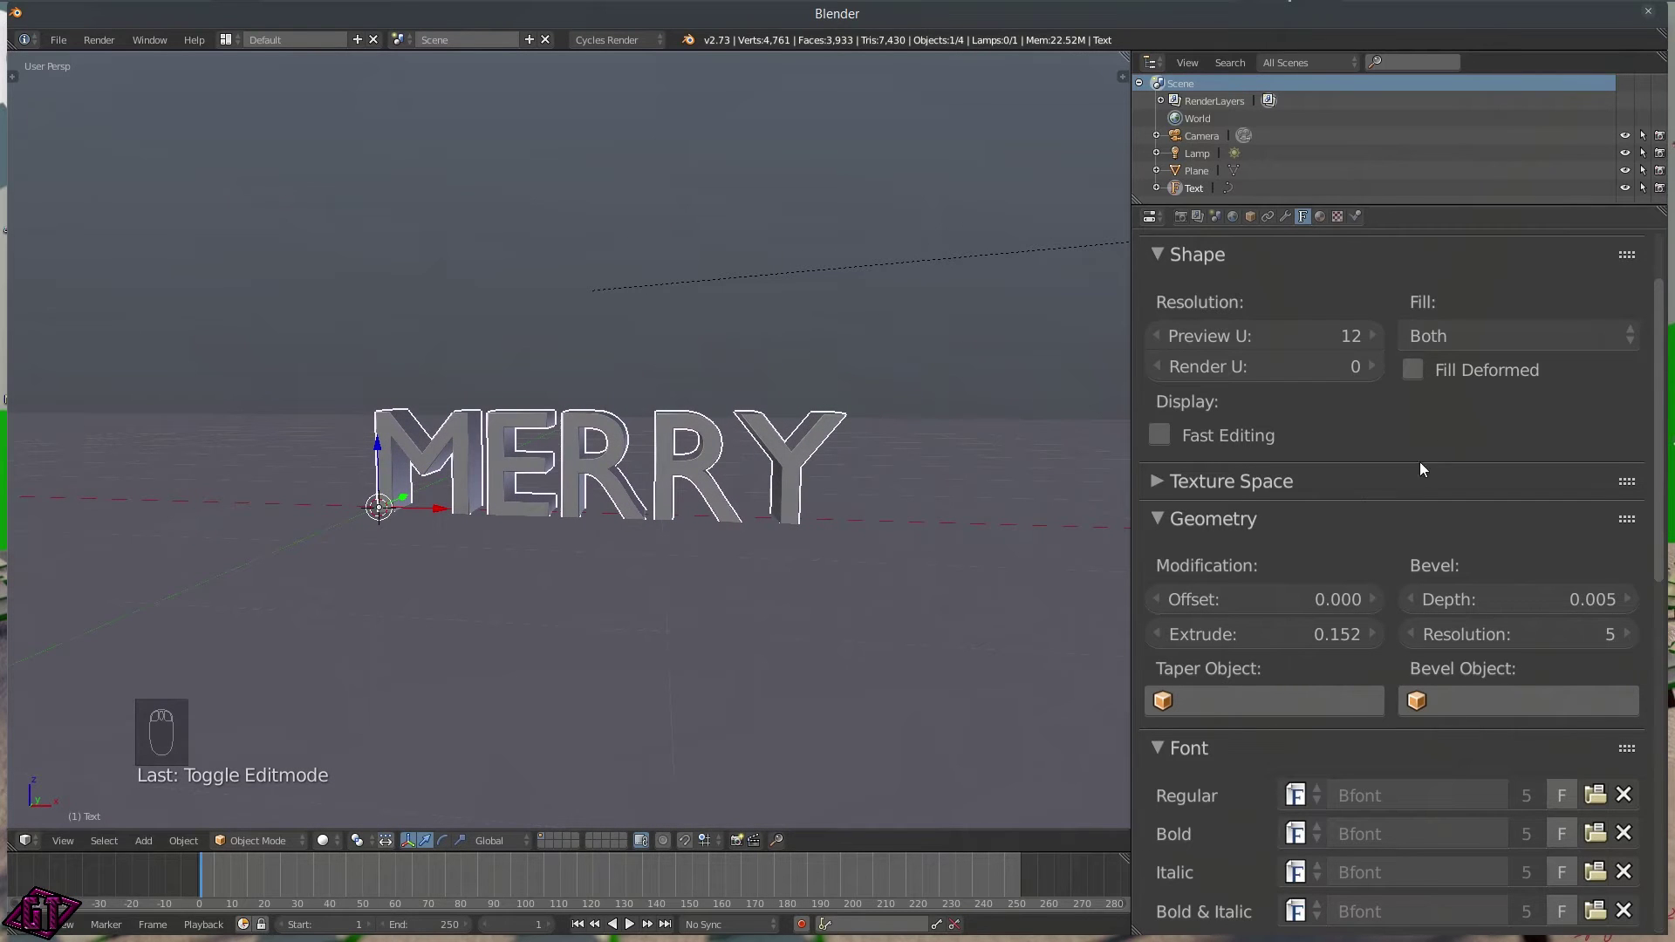
scroll(1357, 703, down, 4)
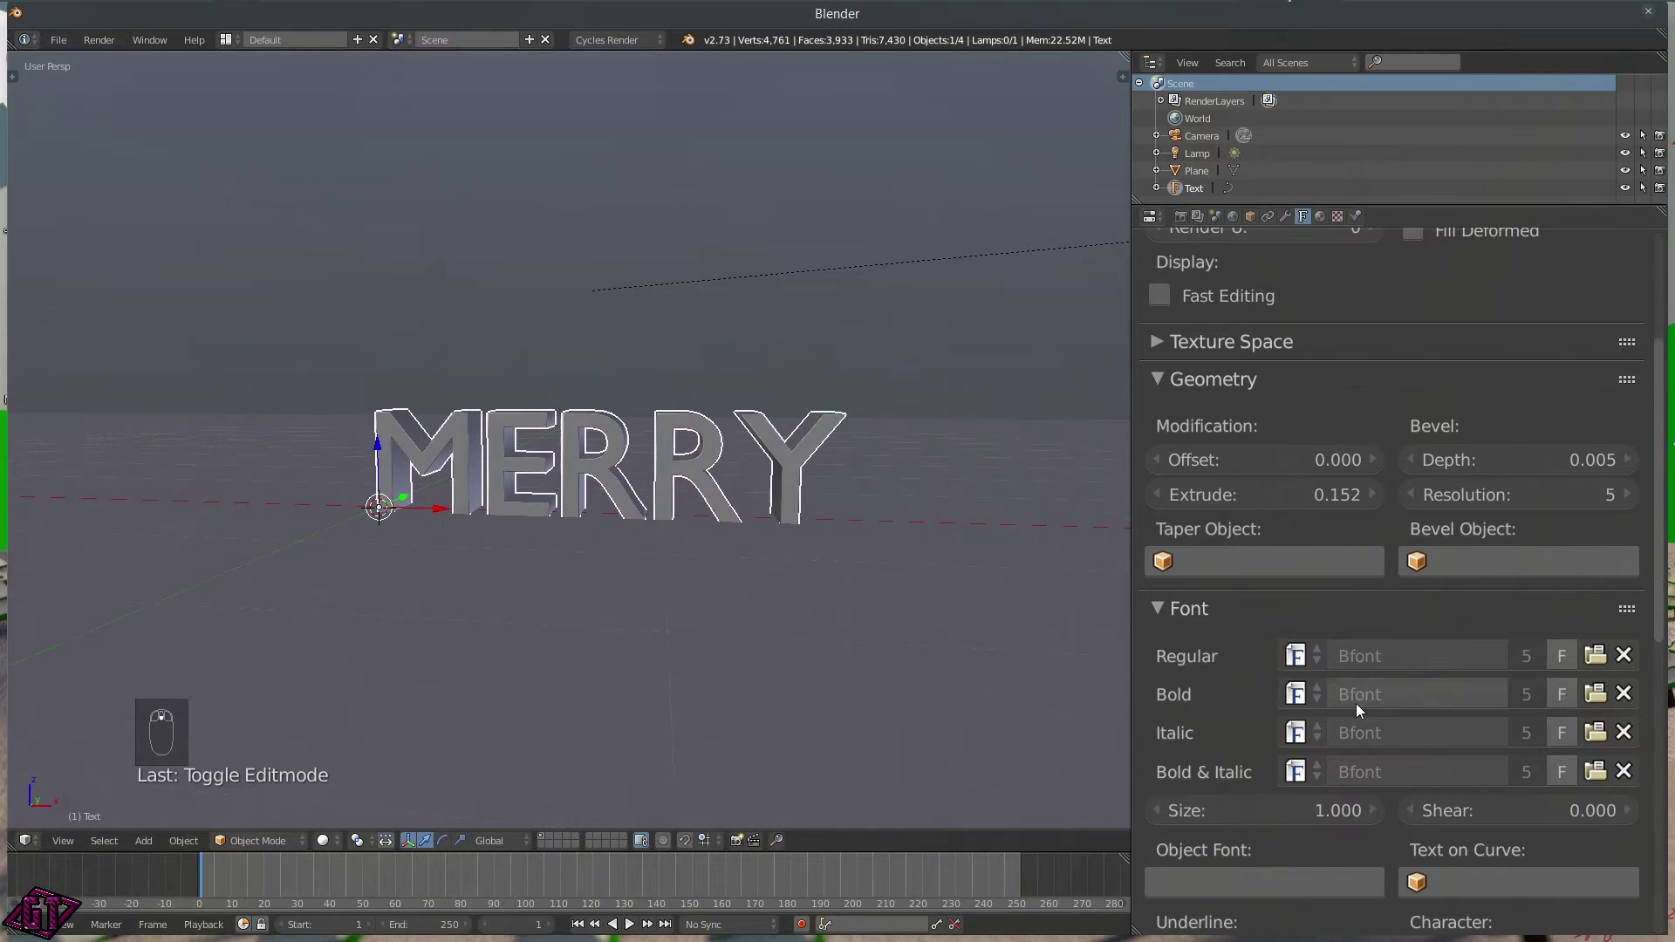
click(1595, 656)
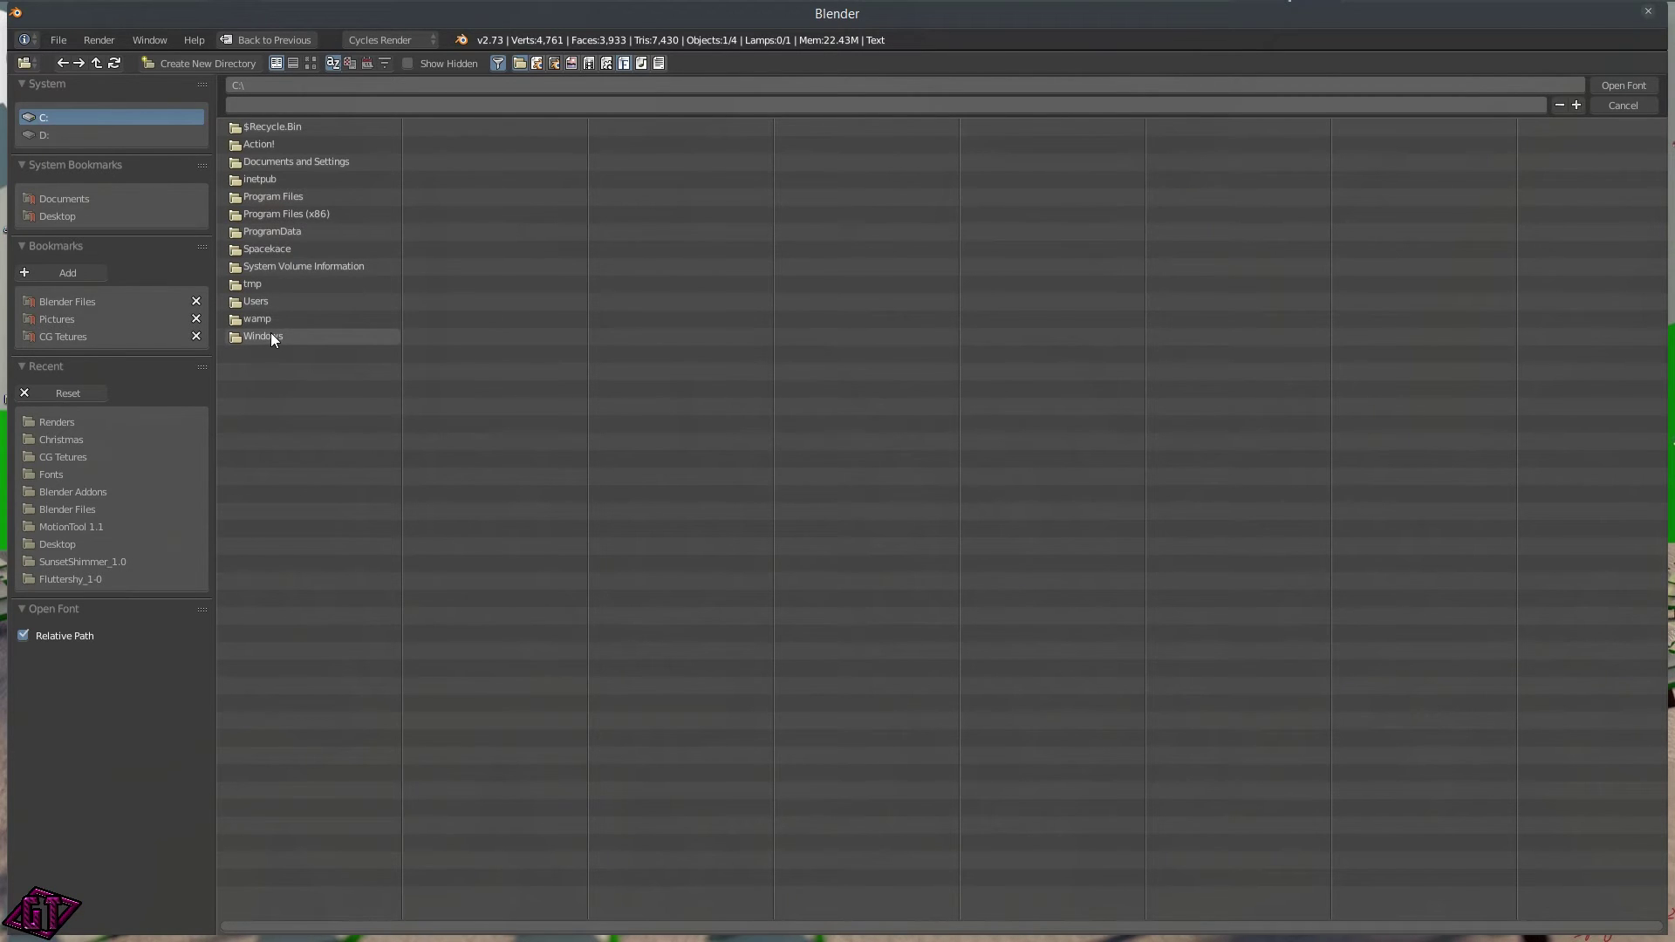
click(272, 335)
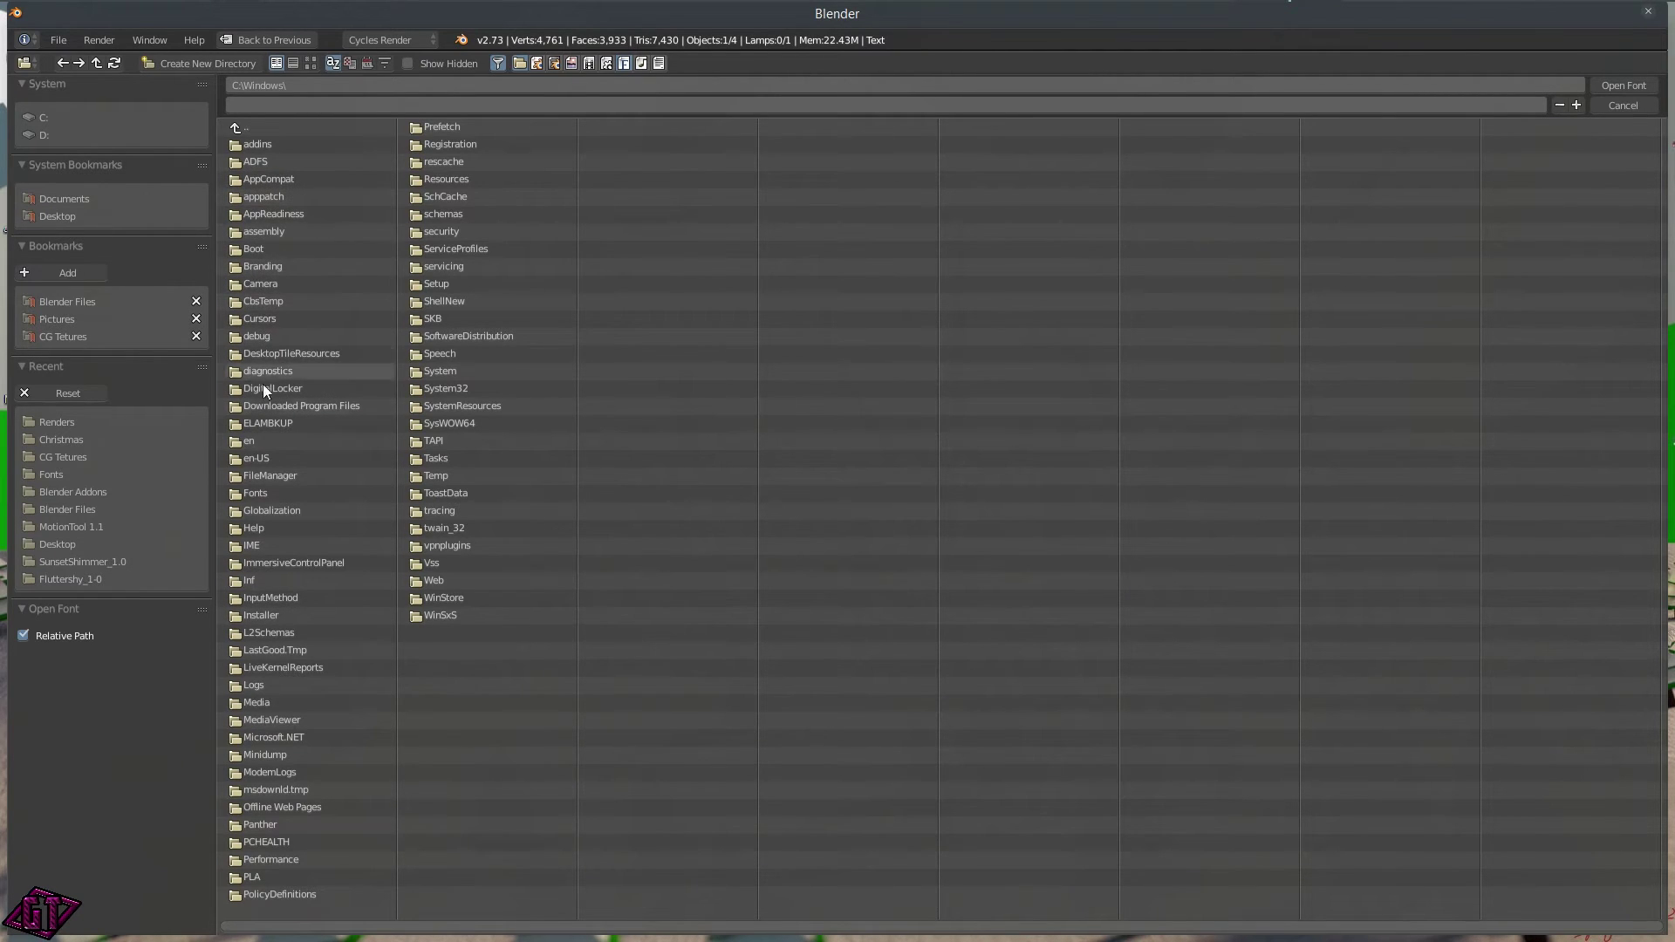
click(262, 493)
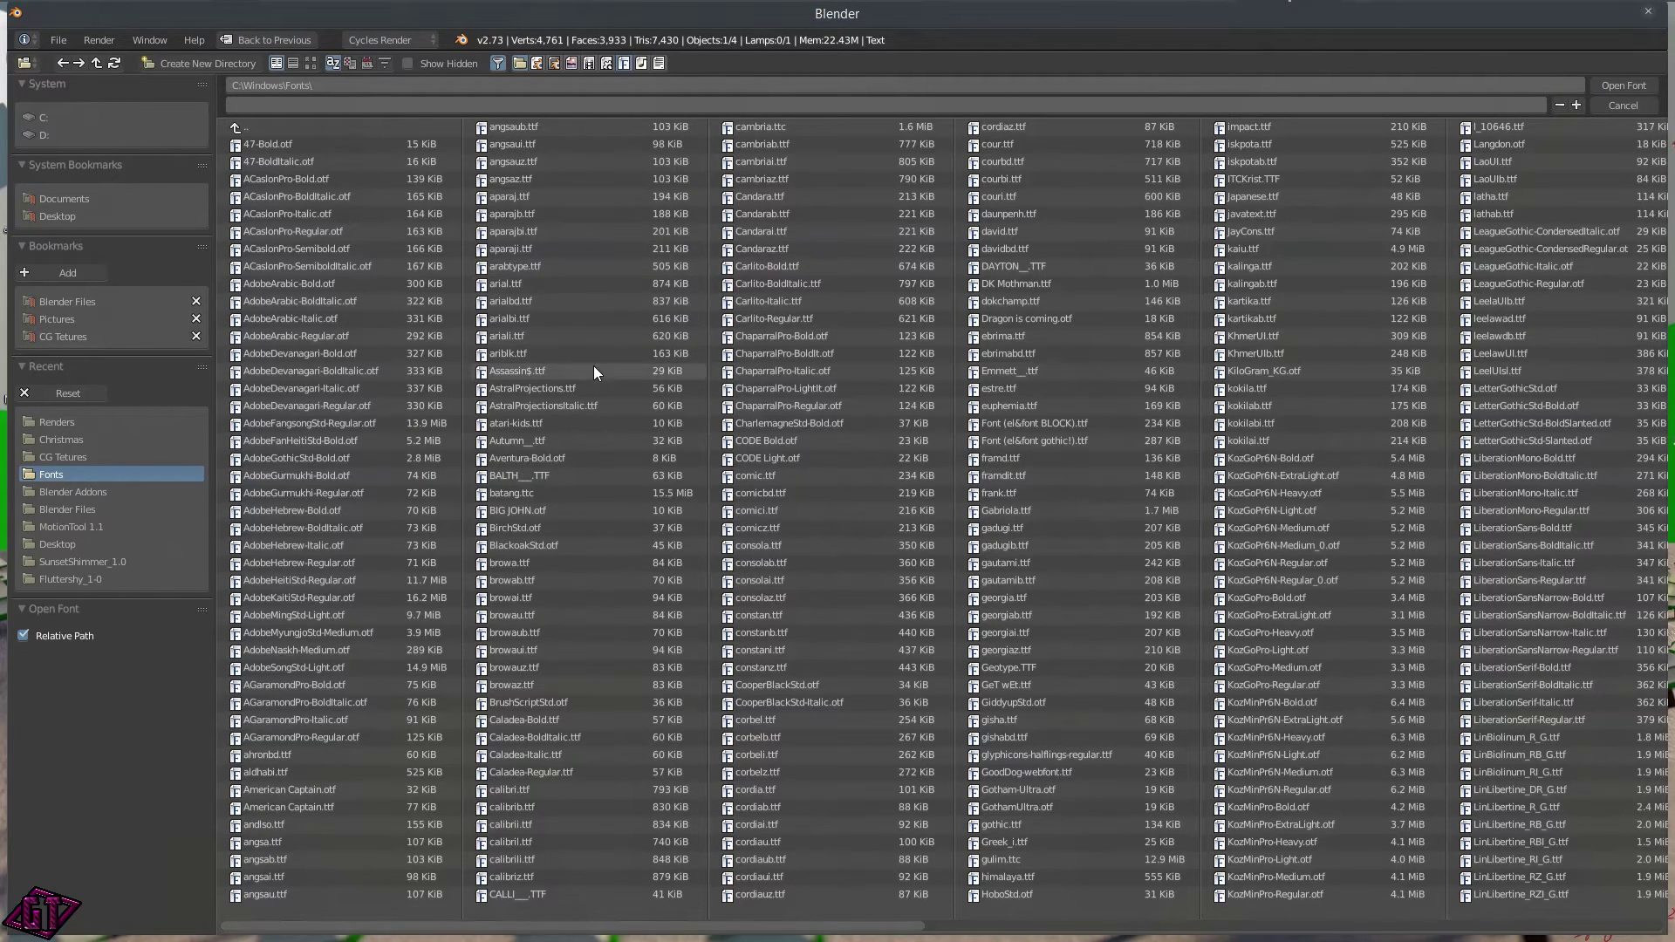
click(547, 458)
click(1625, 85)
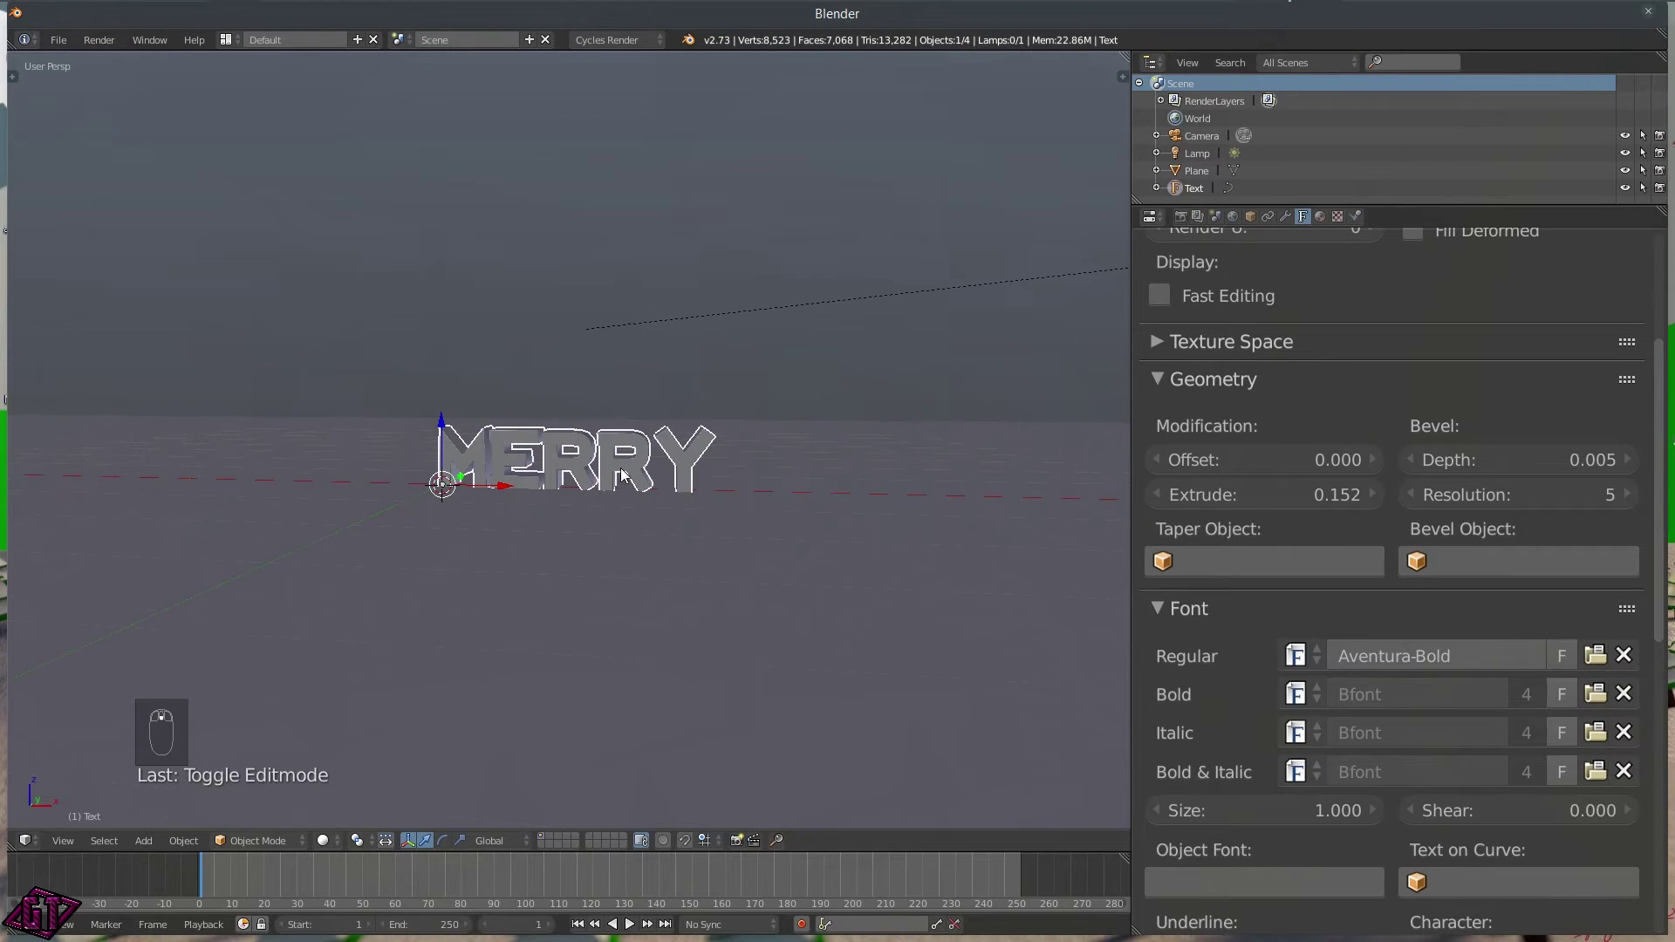
- Set the MERRY text's paragraph alignment to Center
scroll(618, 479, up, 3)
scroll(658, 488, up, 4)
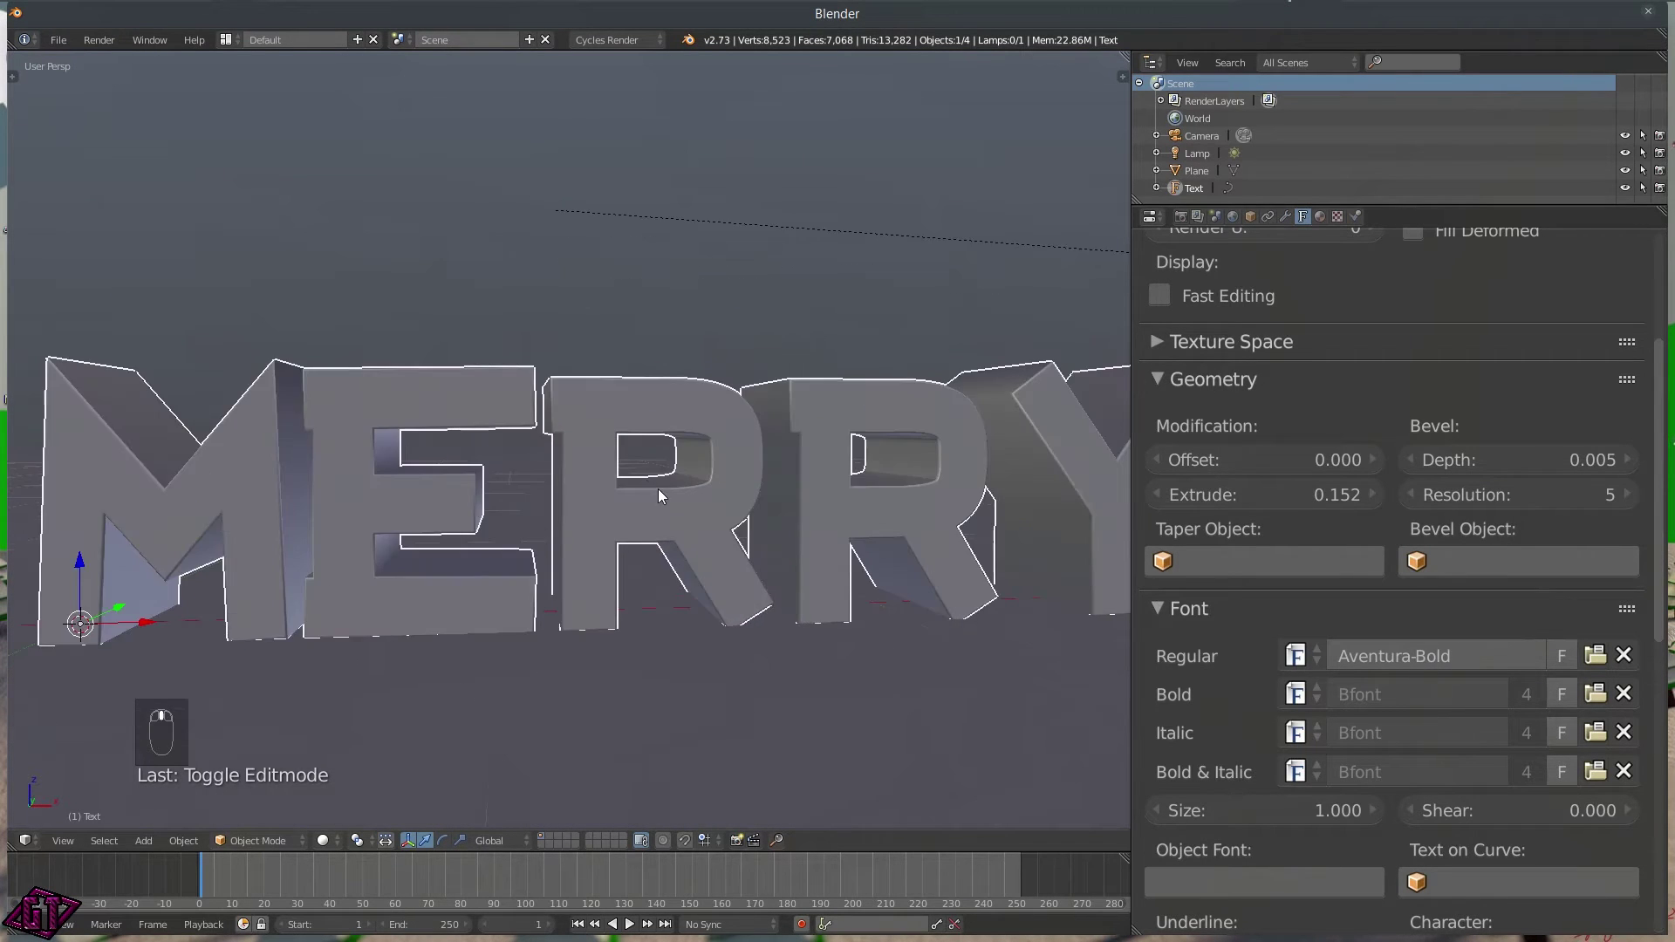
scroll(658, 489, down, 4)
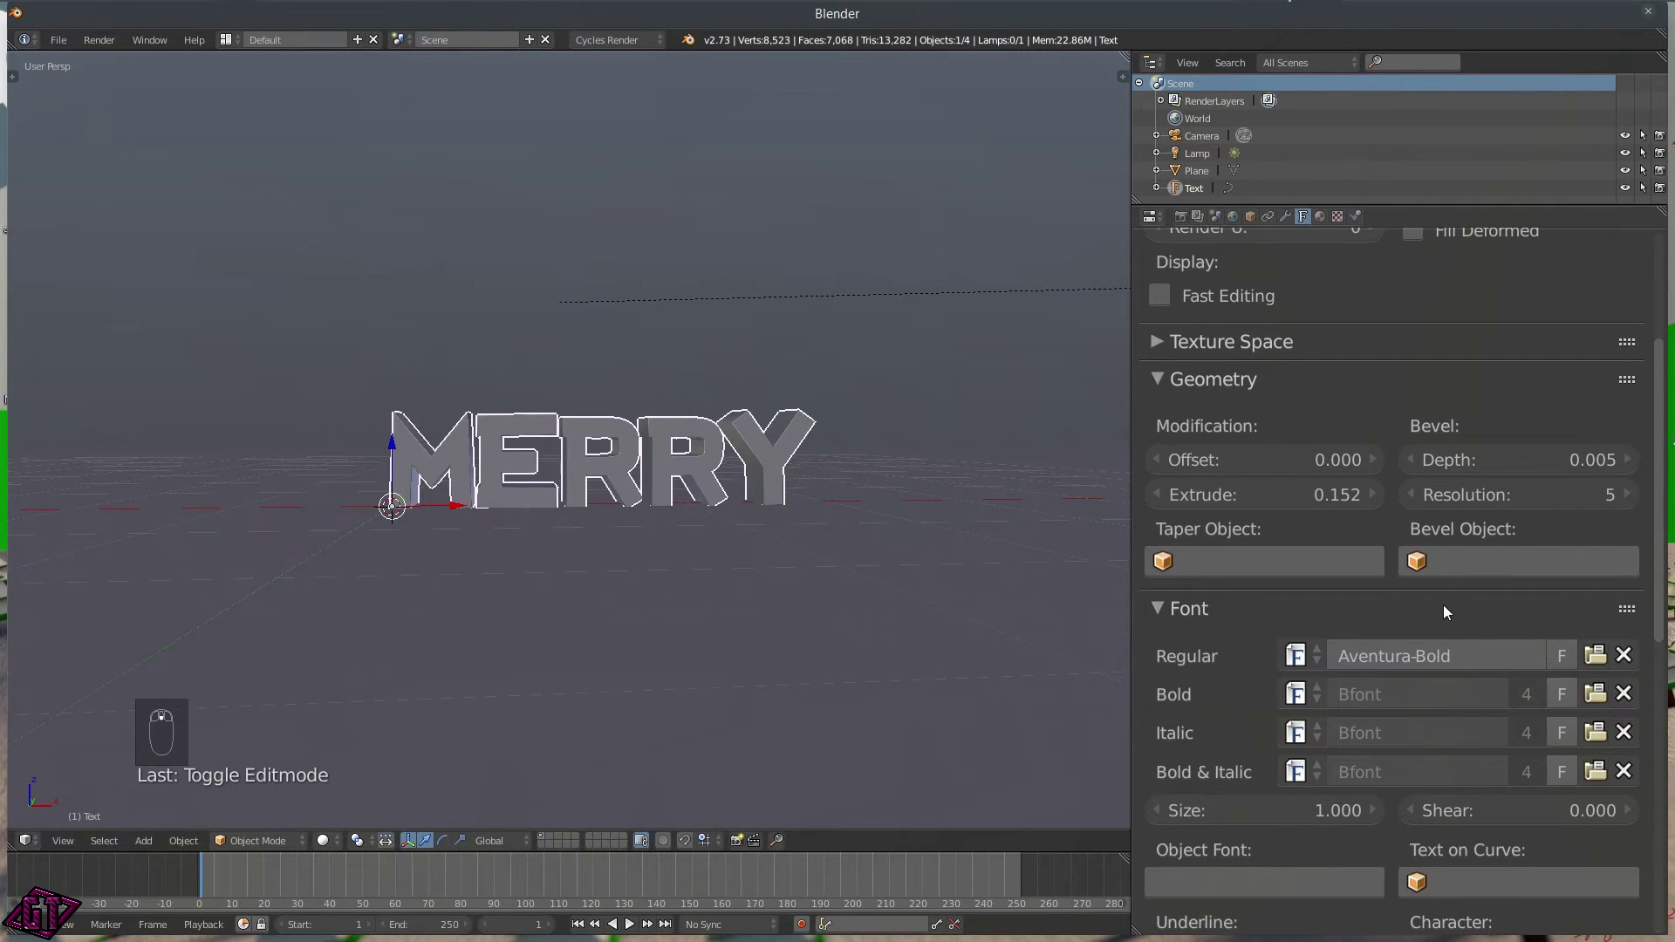
scroll(1438, 598, down, 3)
scroll(1213, 504, down, 2)
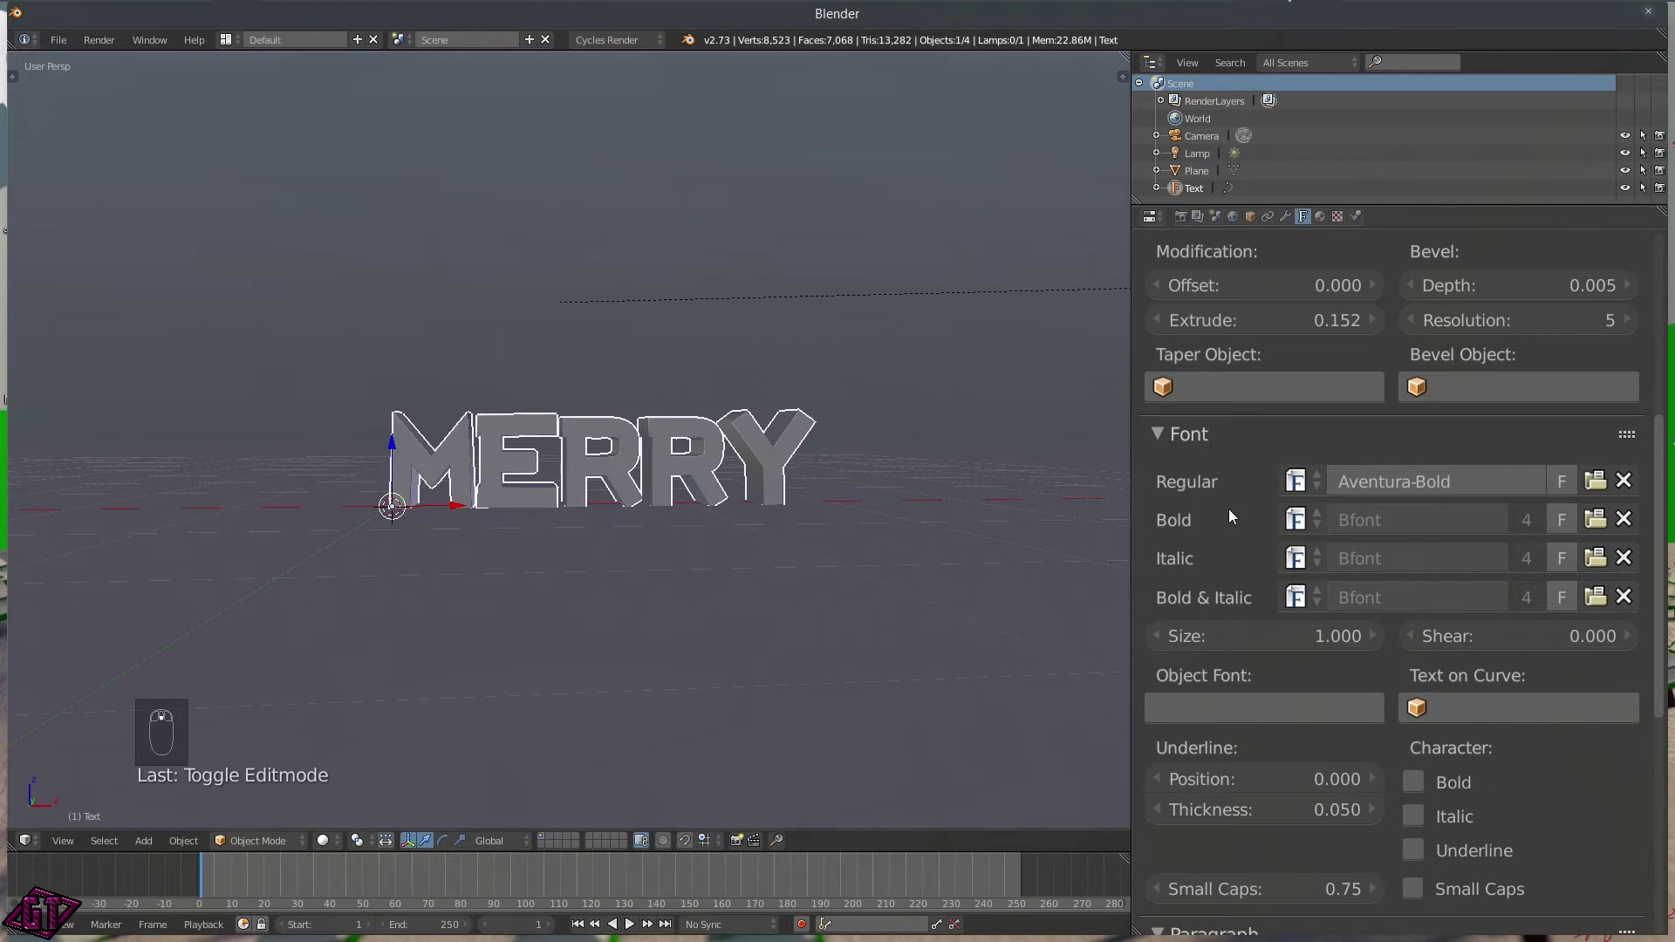
scroll(504, 510, up, 6)
scroll(637, 510, down, 6)
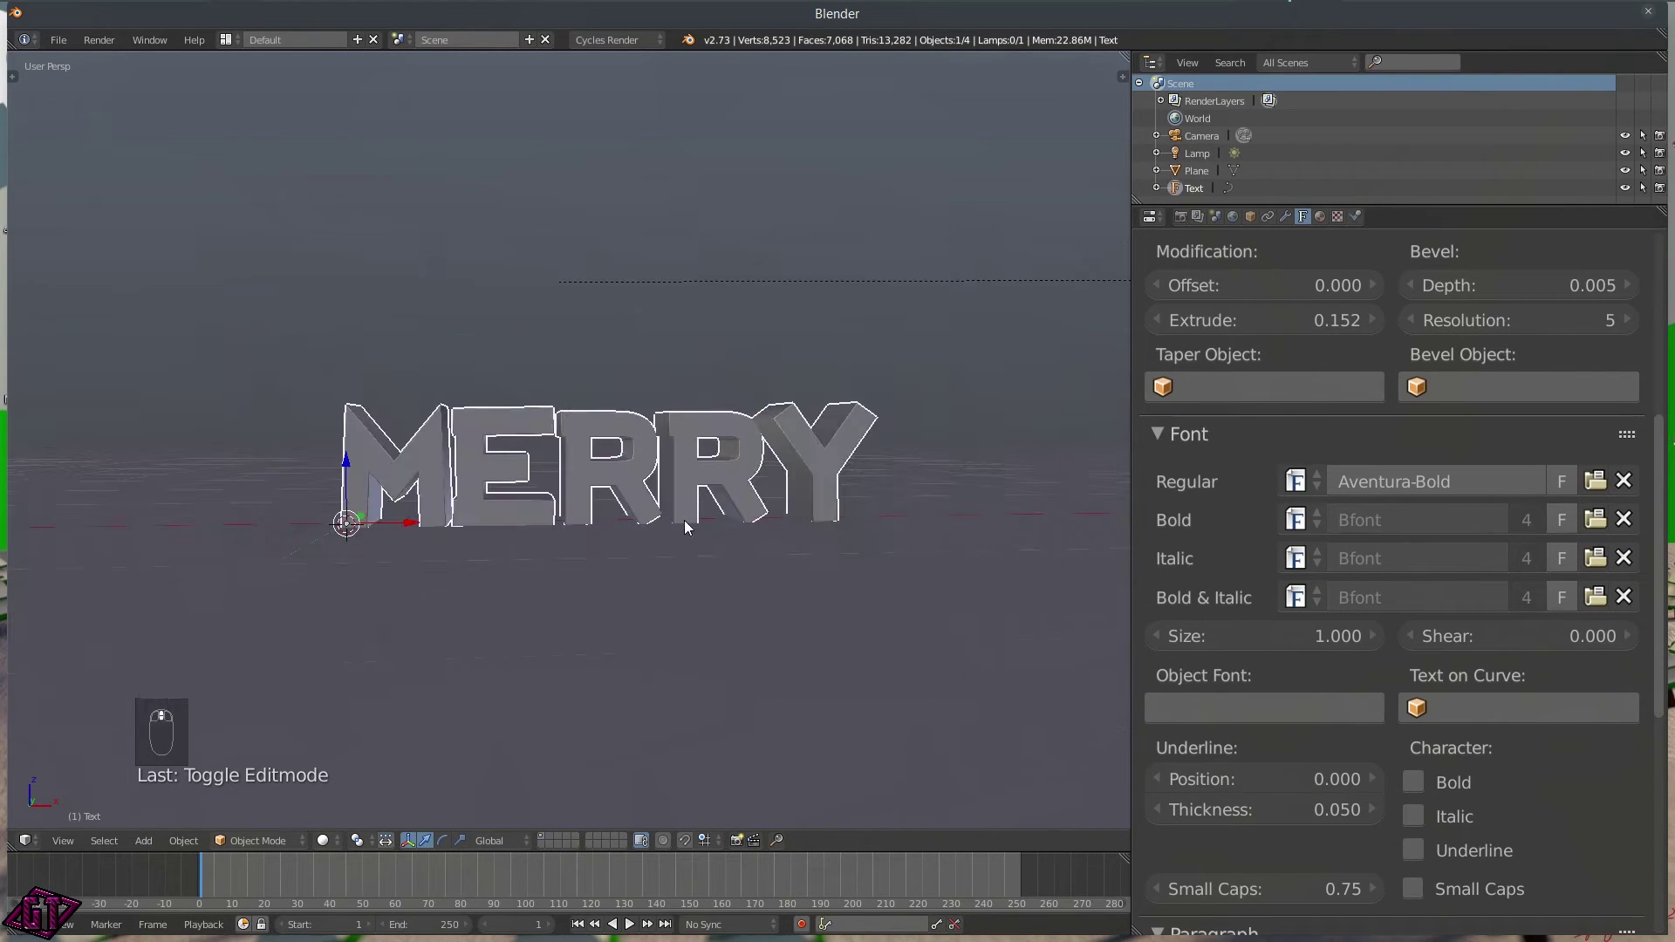
scroll(1212, 523, down, 3)
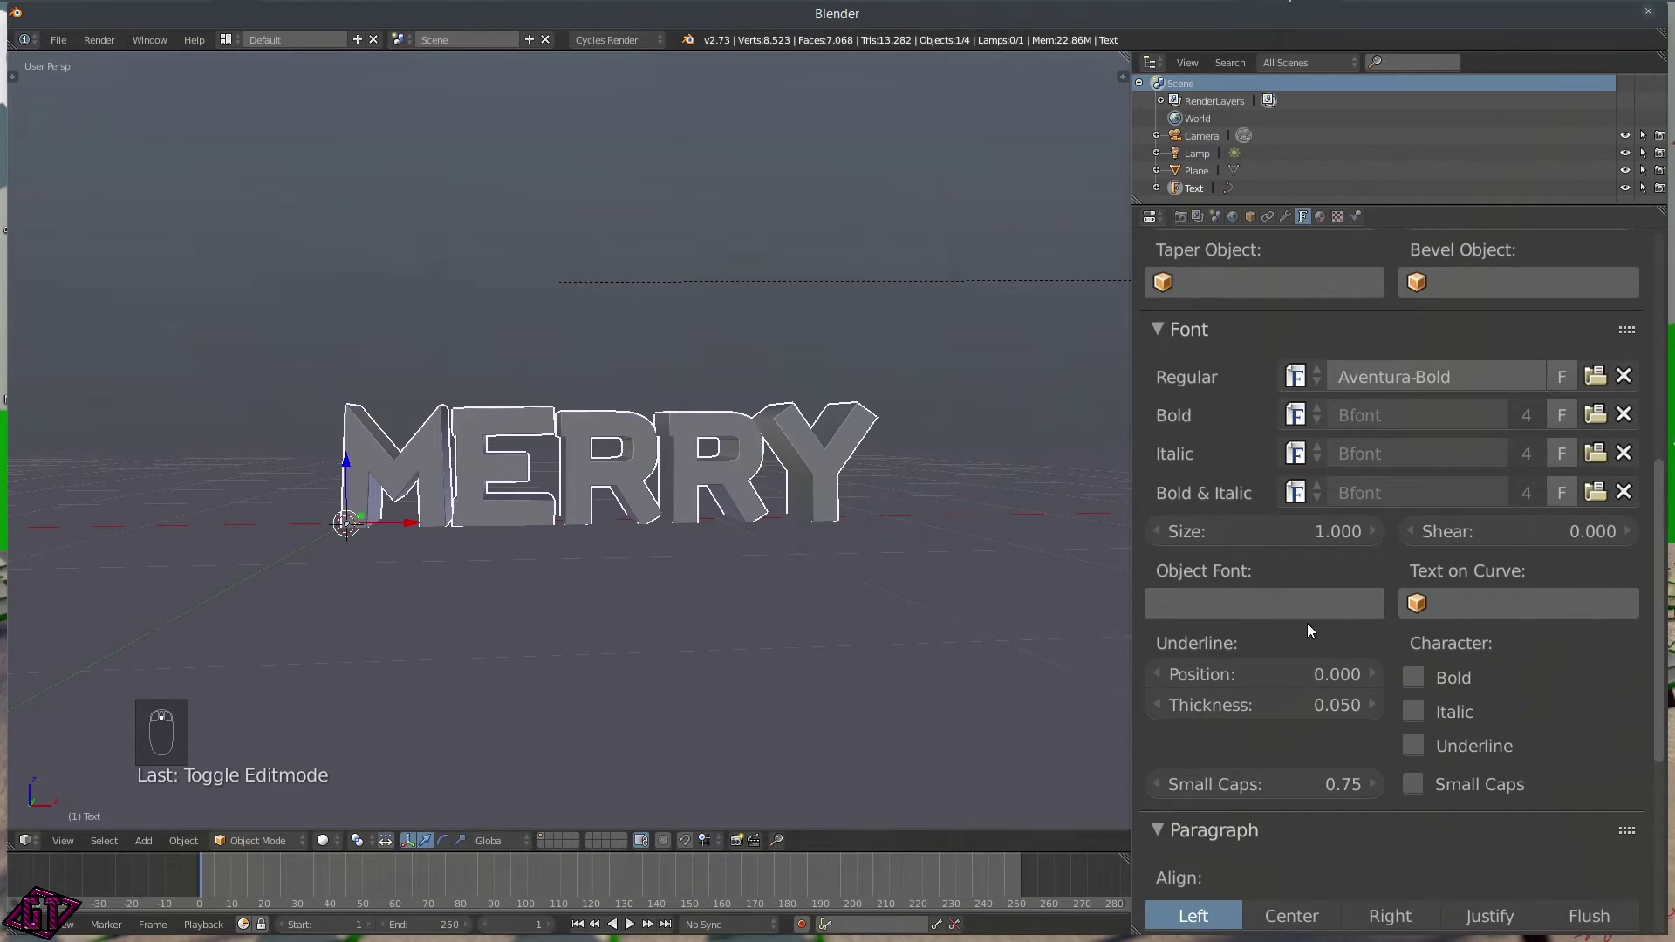
scroll(1306, 623, down, 9)
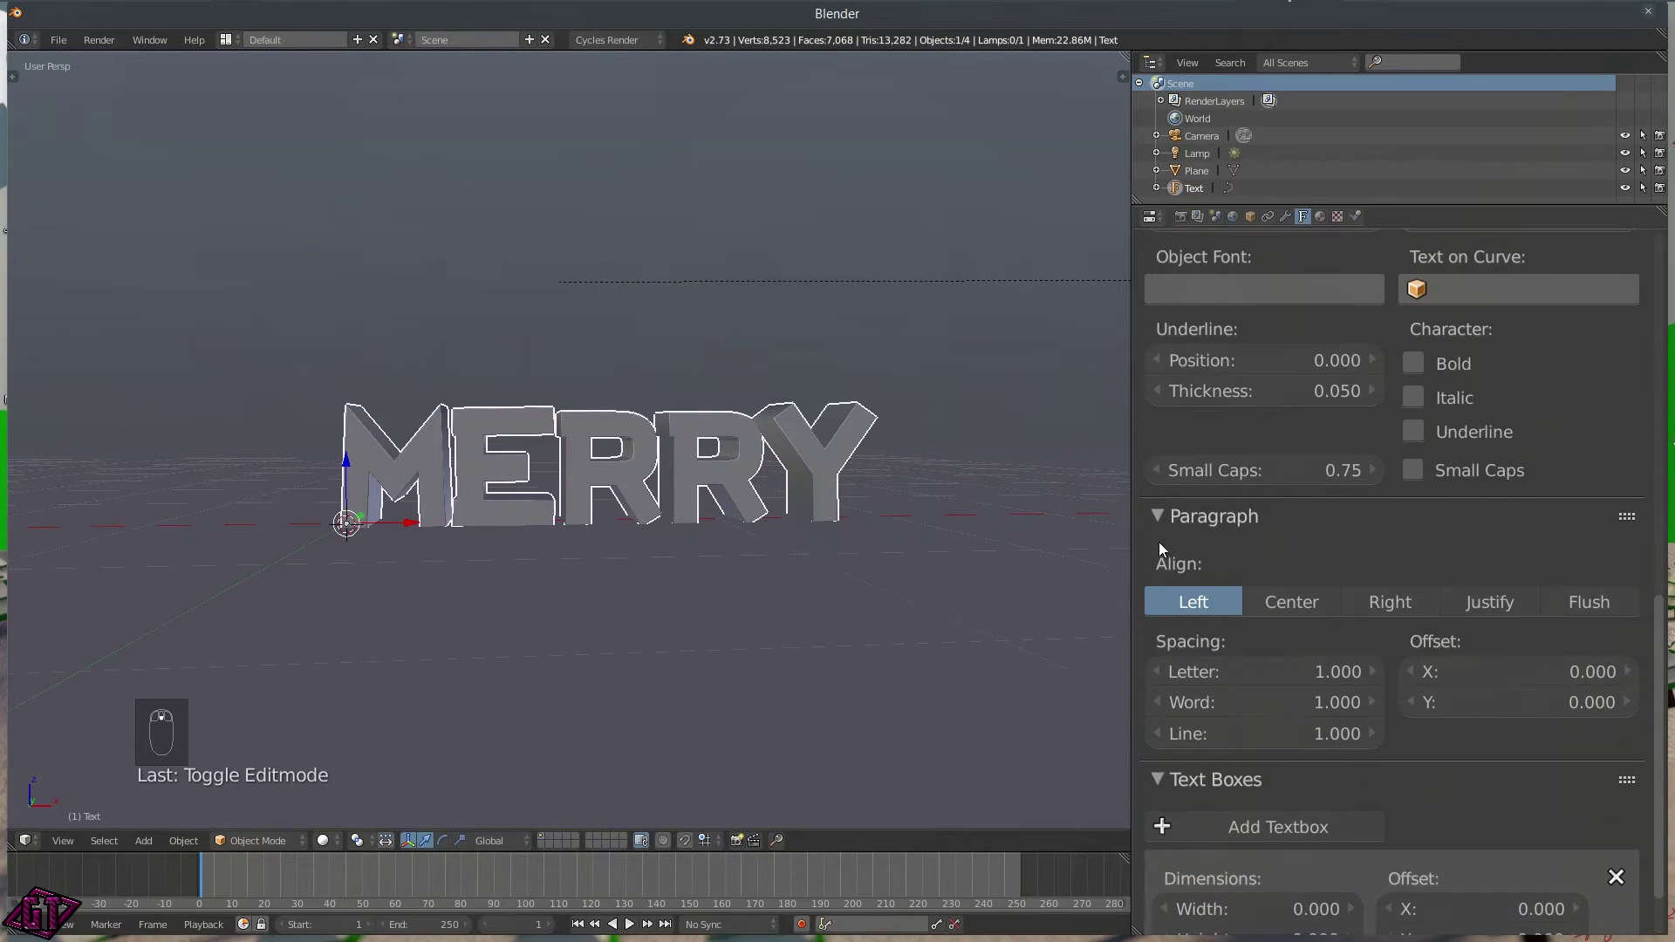
click(1301, 601)
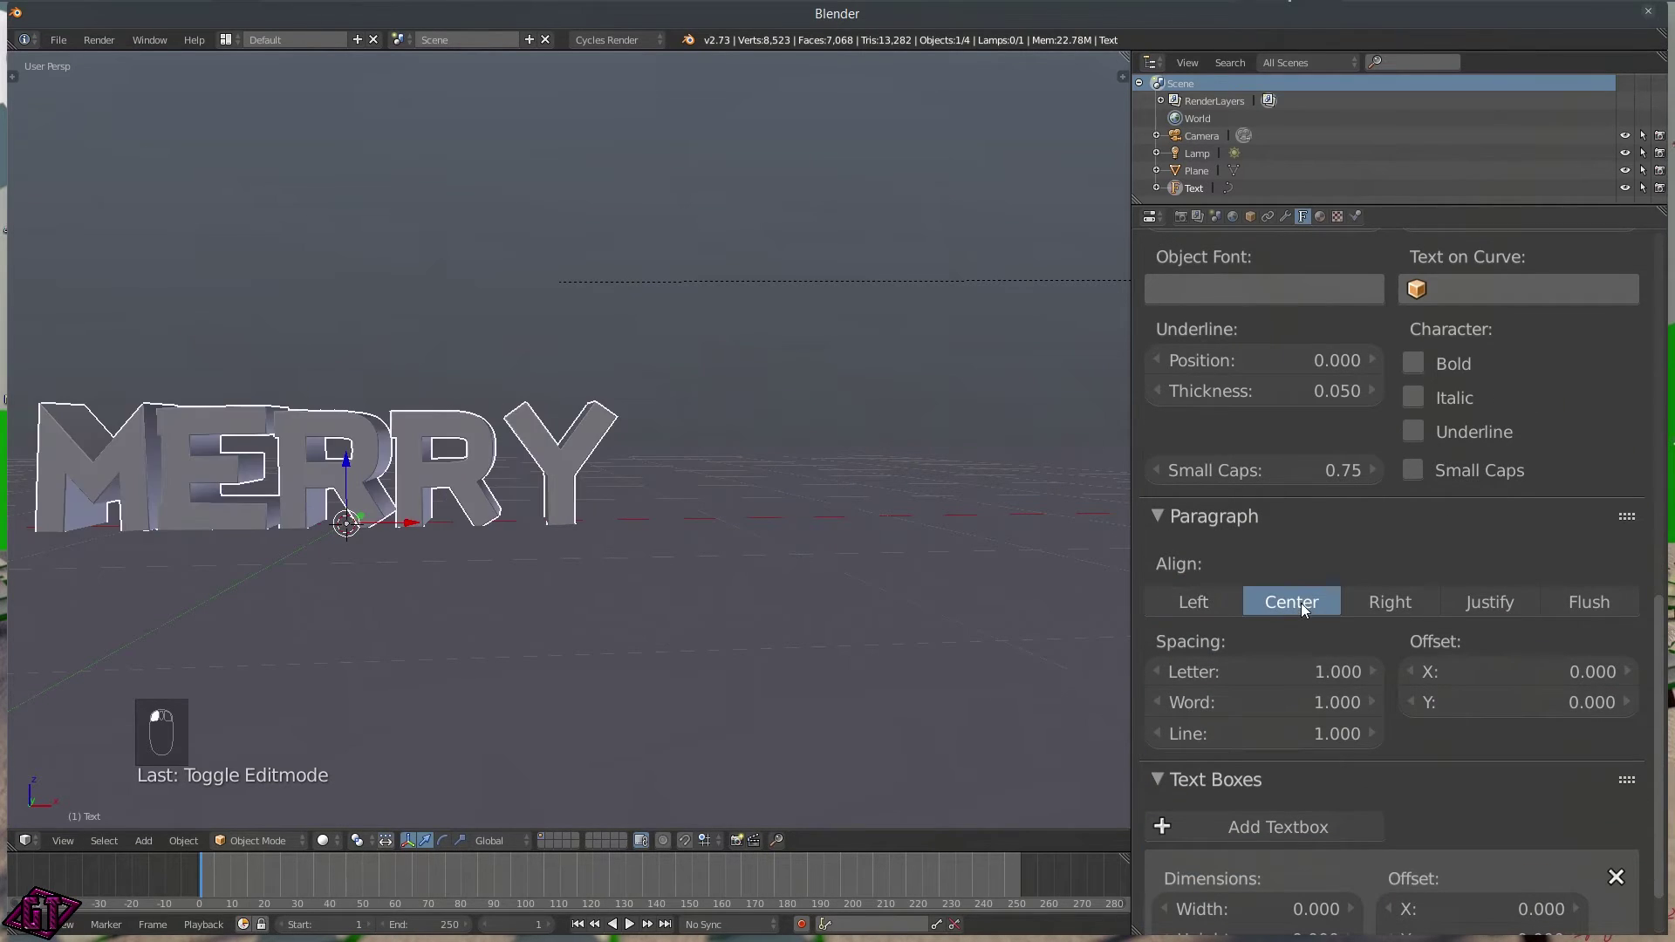
- Narrow the Properties editor to enlarge the 3D view and scale the MERRY text up about 2.5 times
scroll(693, 478, down, 2)
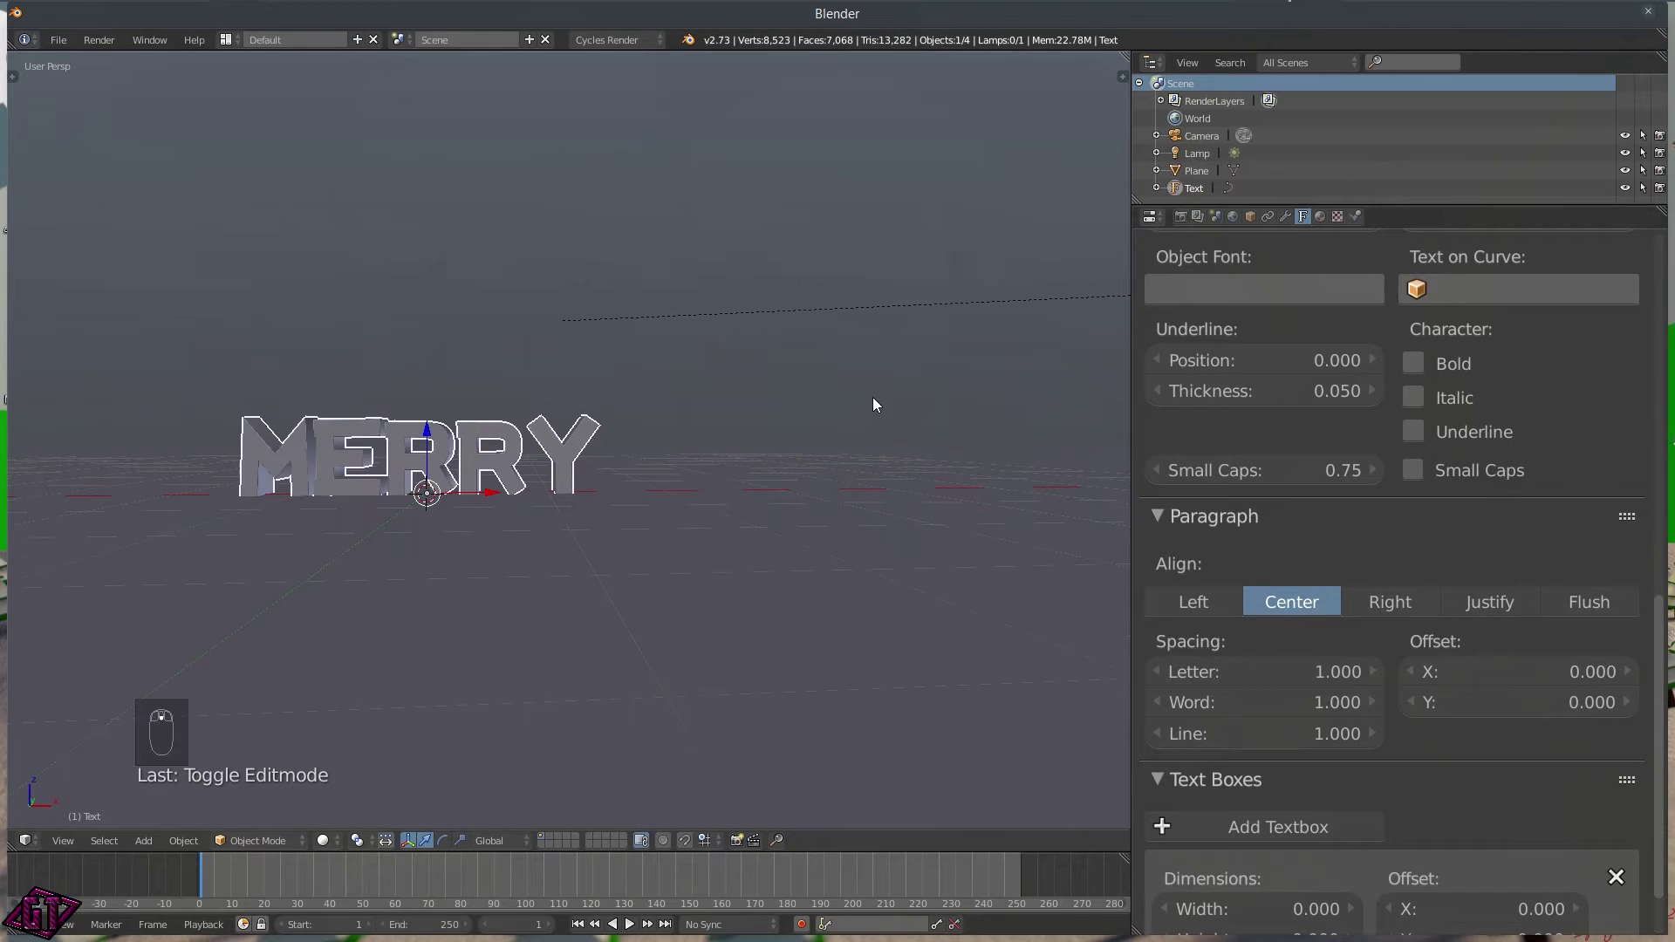
drag(1131, 506, 1459, 506)
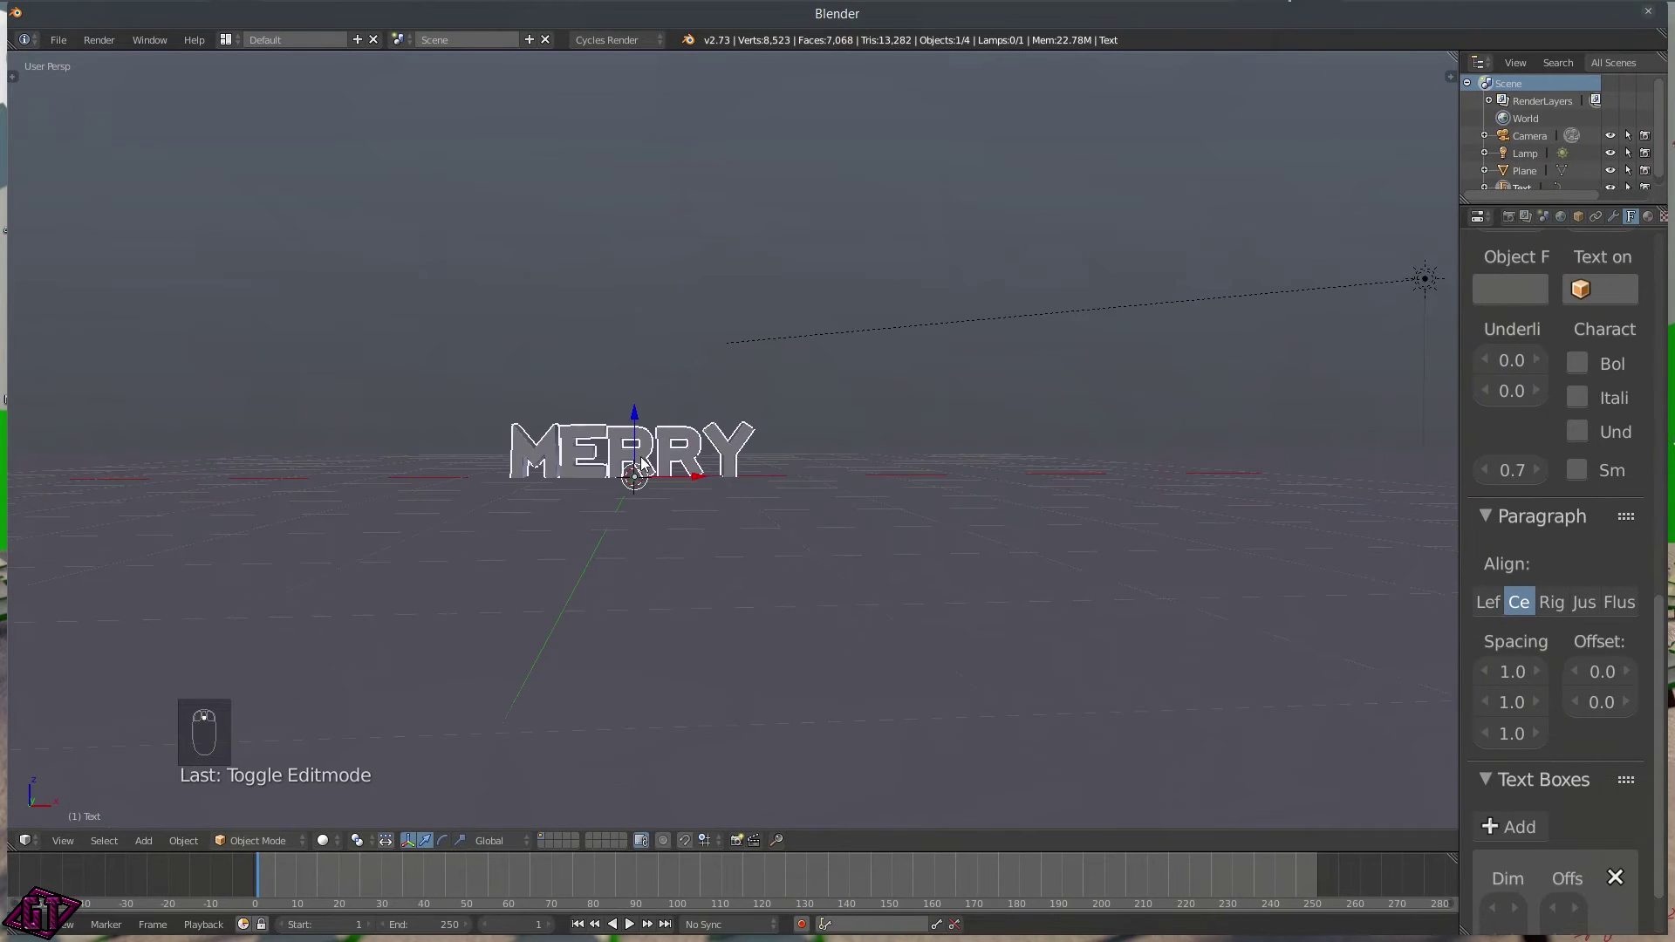
key(s)
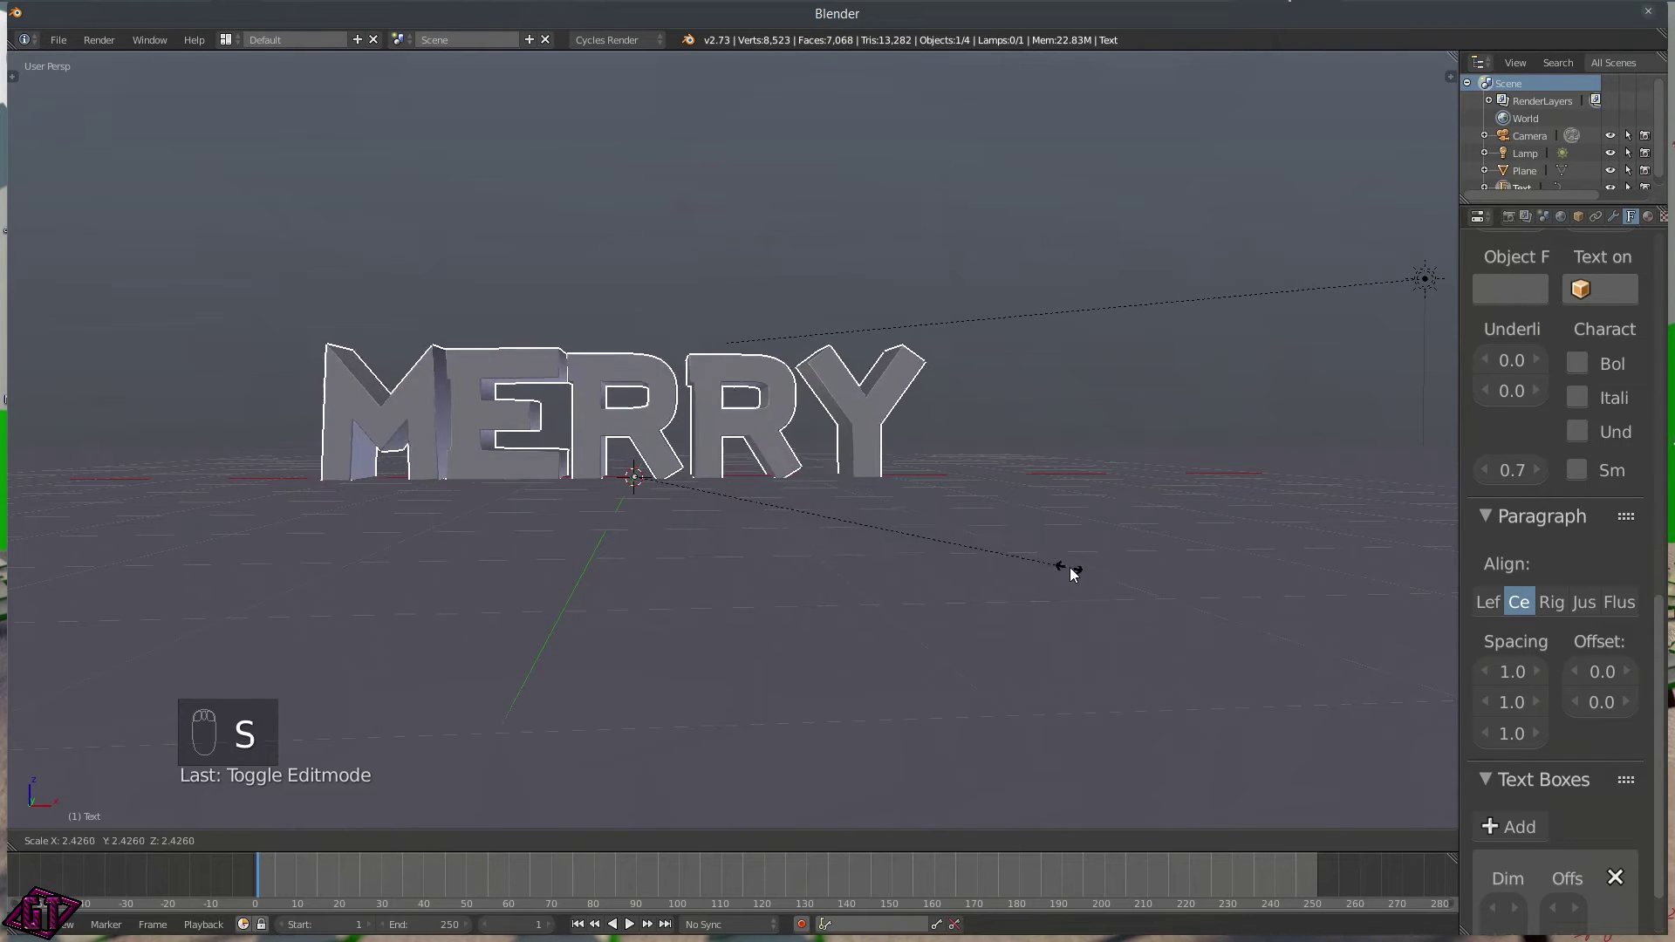
click(1083, 569)
- Switch to the camera view and scale the MERRY text up again by about 2.04
key(q)
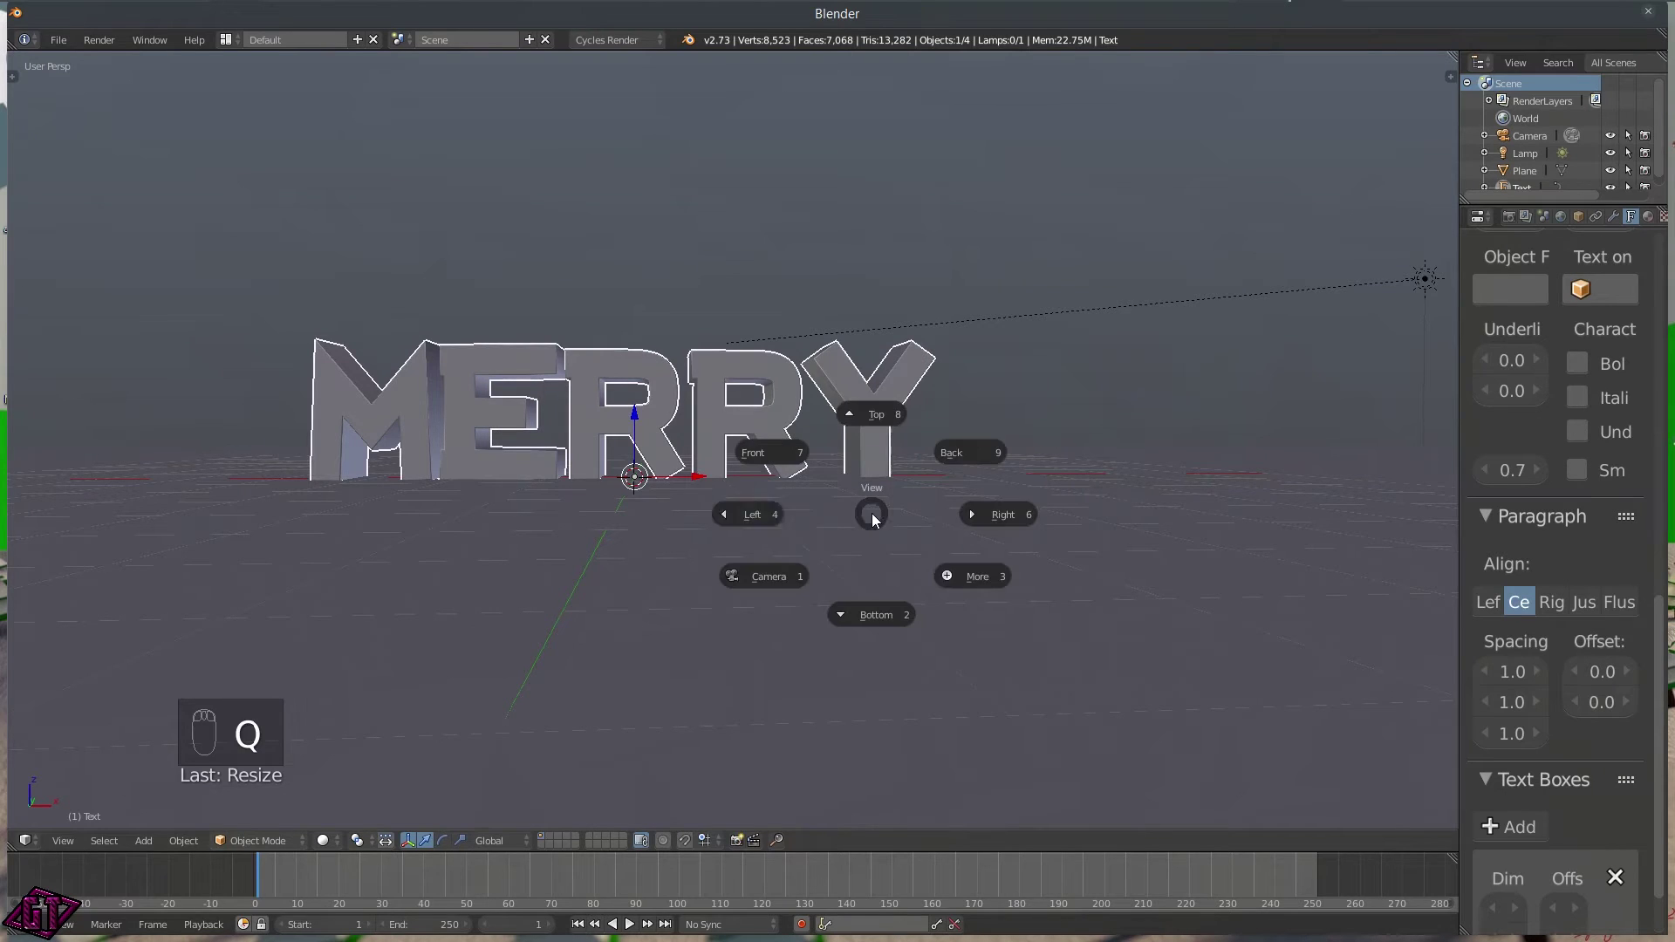
click(755, 576)
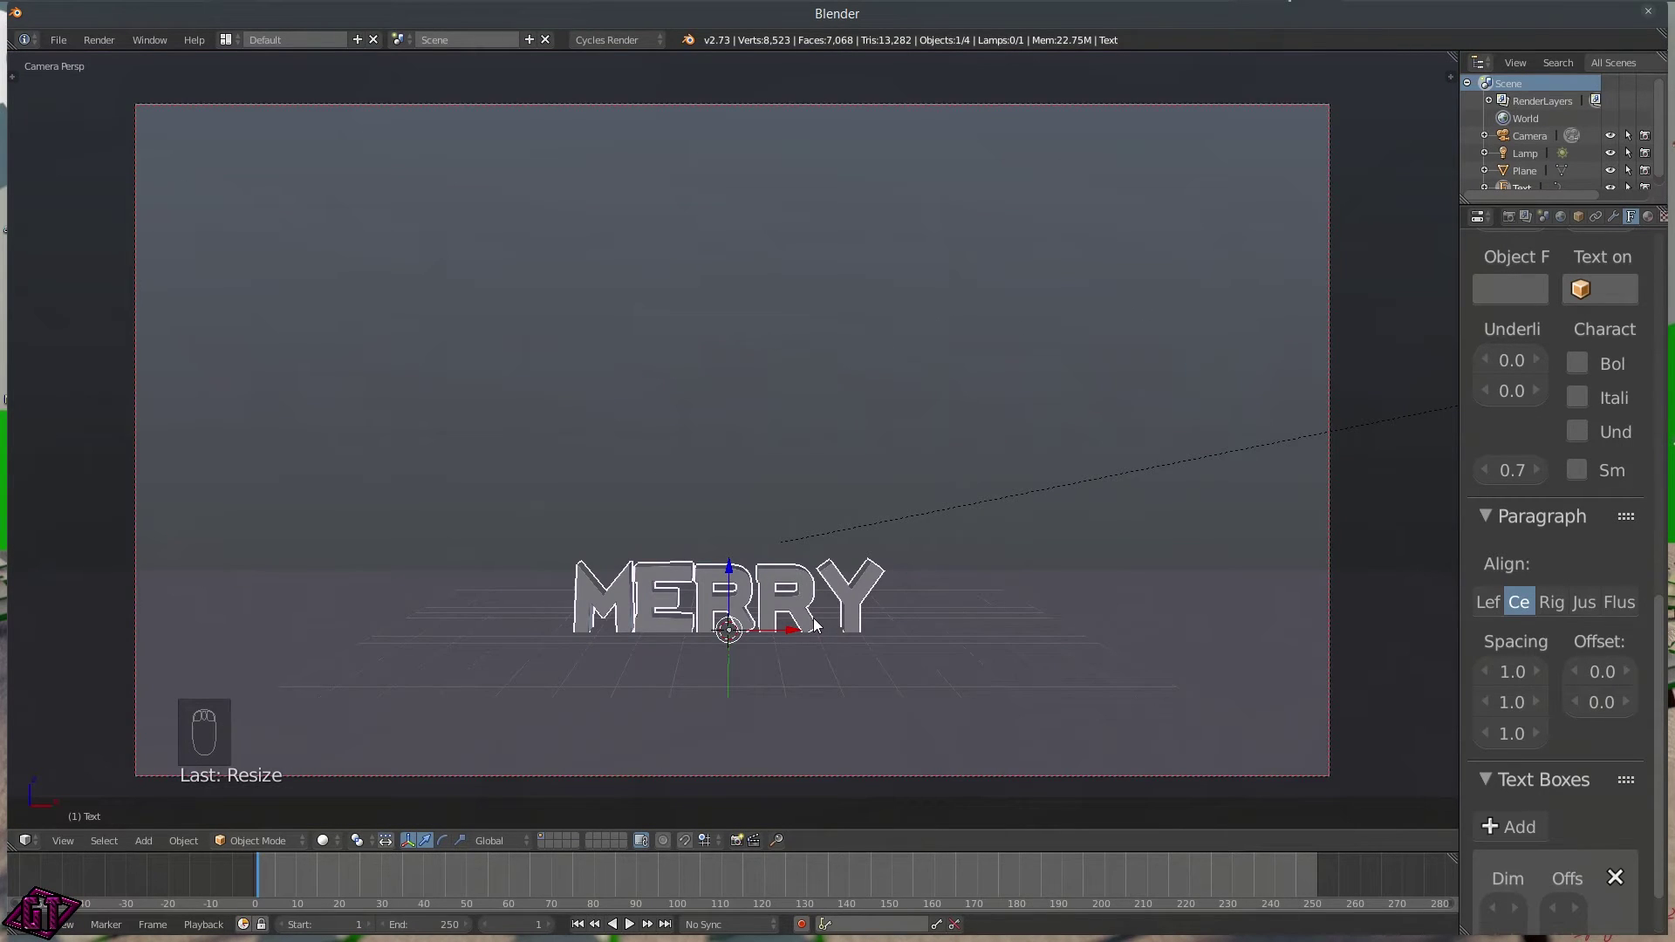
key(s)
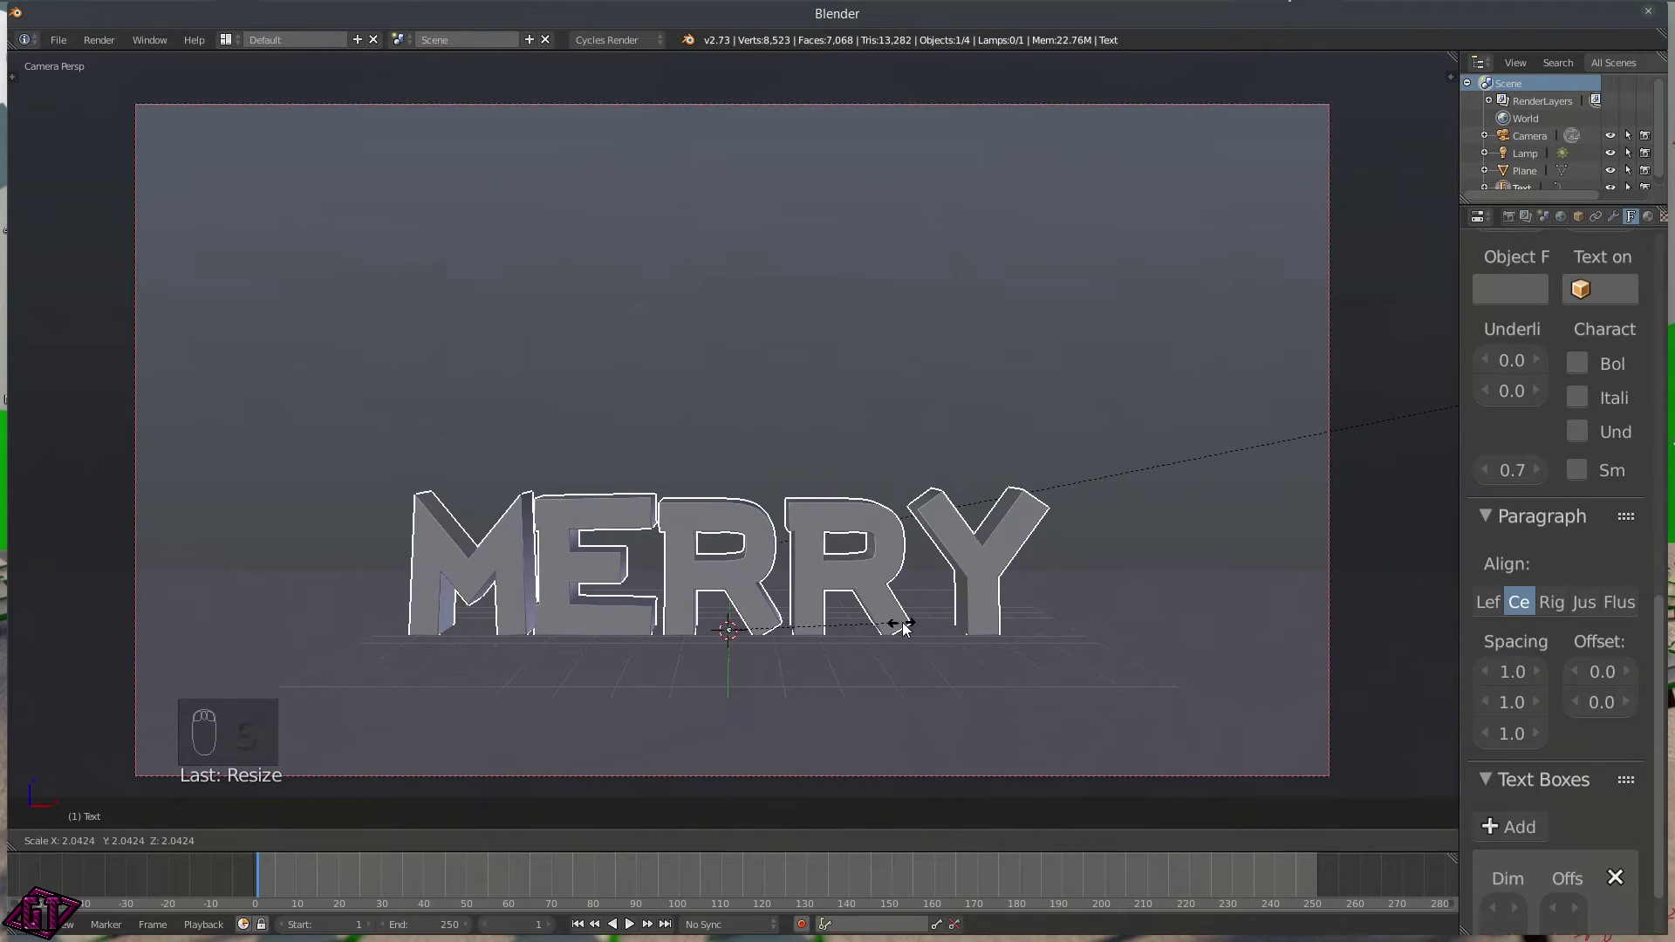
click(904, 628)
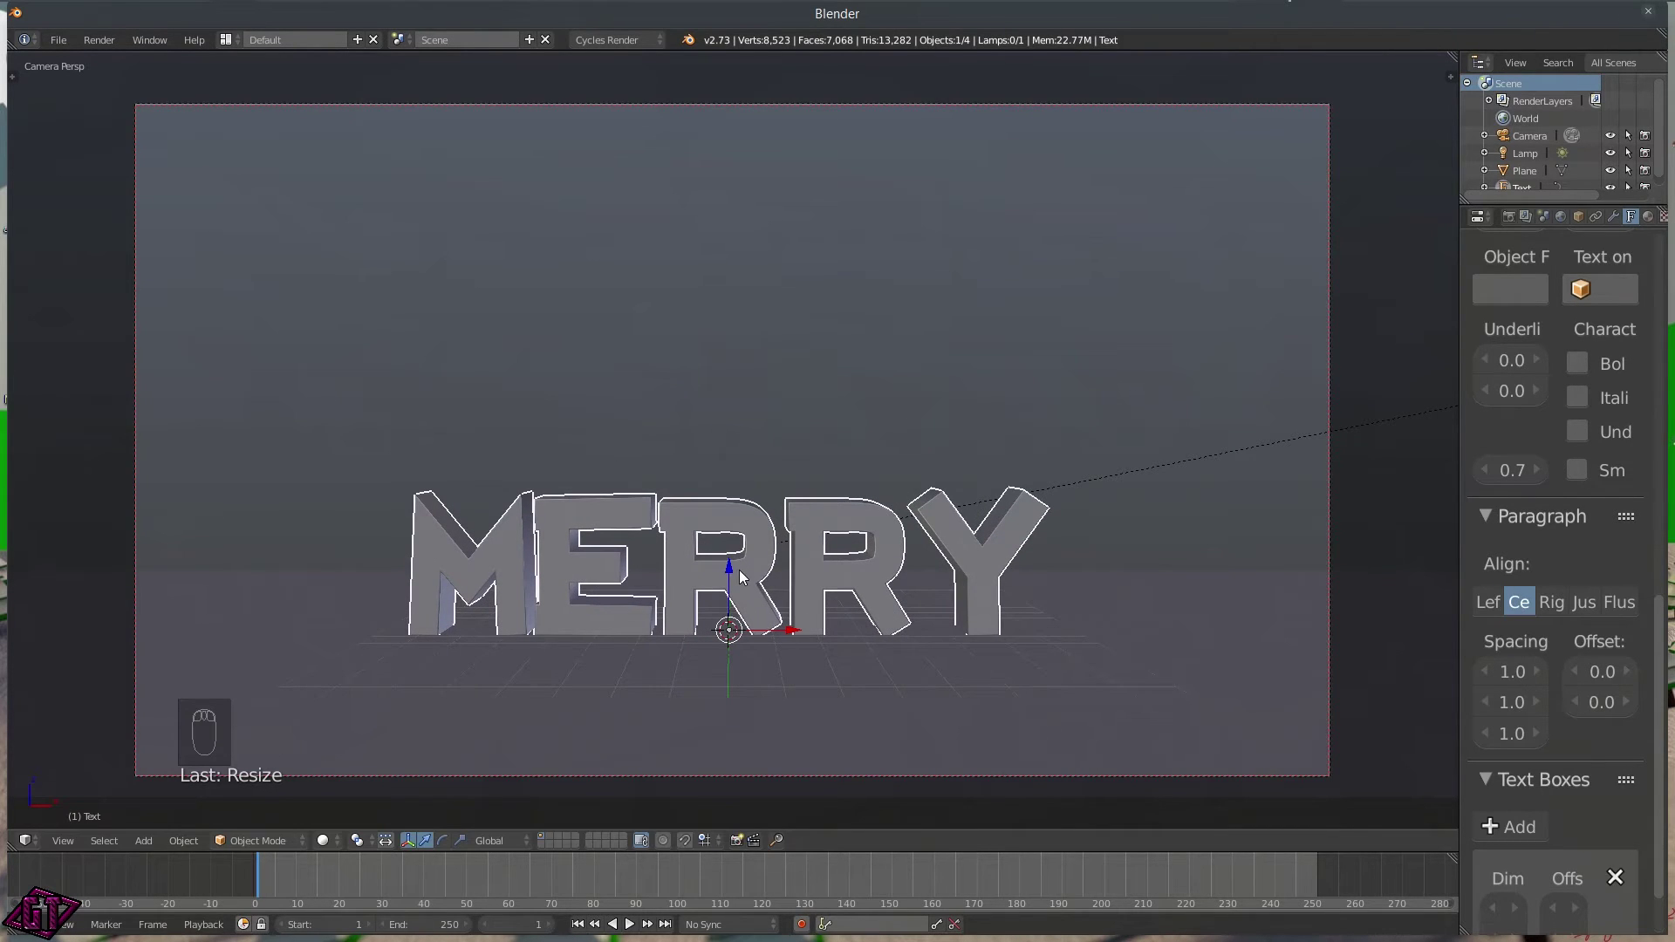
- Add a second text object at the 3D cursor and rotate it 90 degrees around the X axis
key(shift+a)
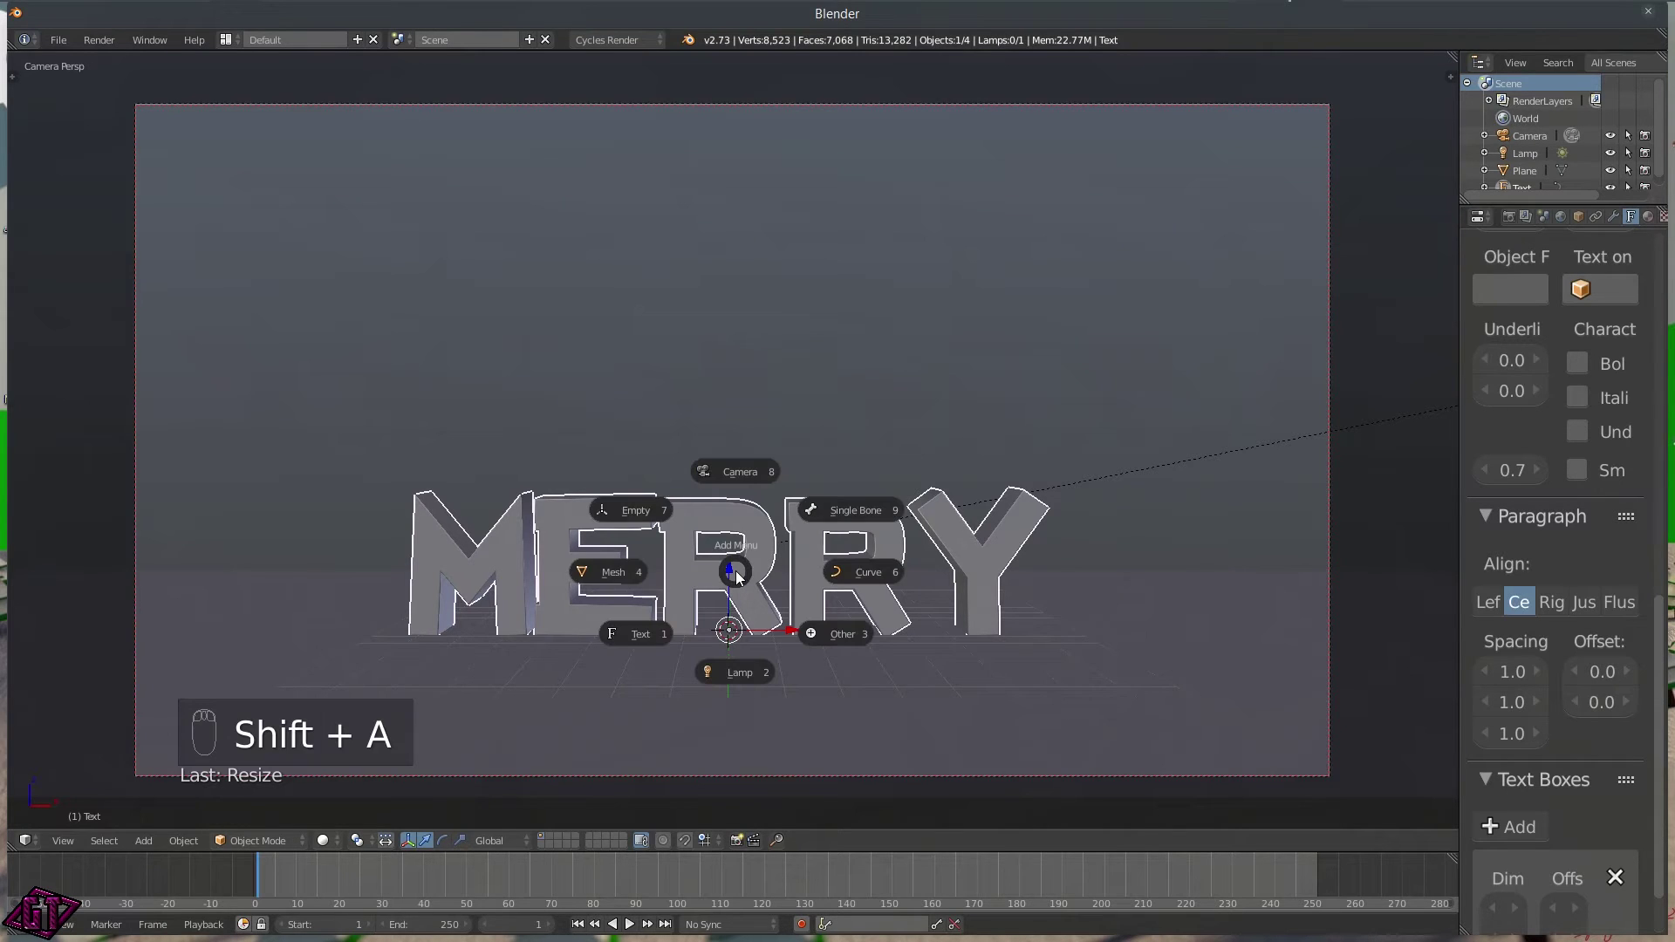
click(643, 637)
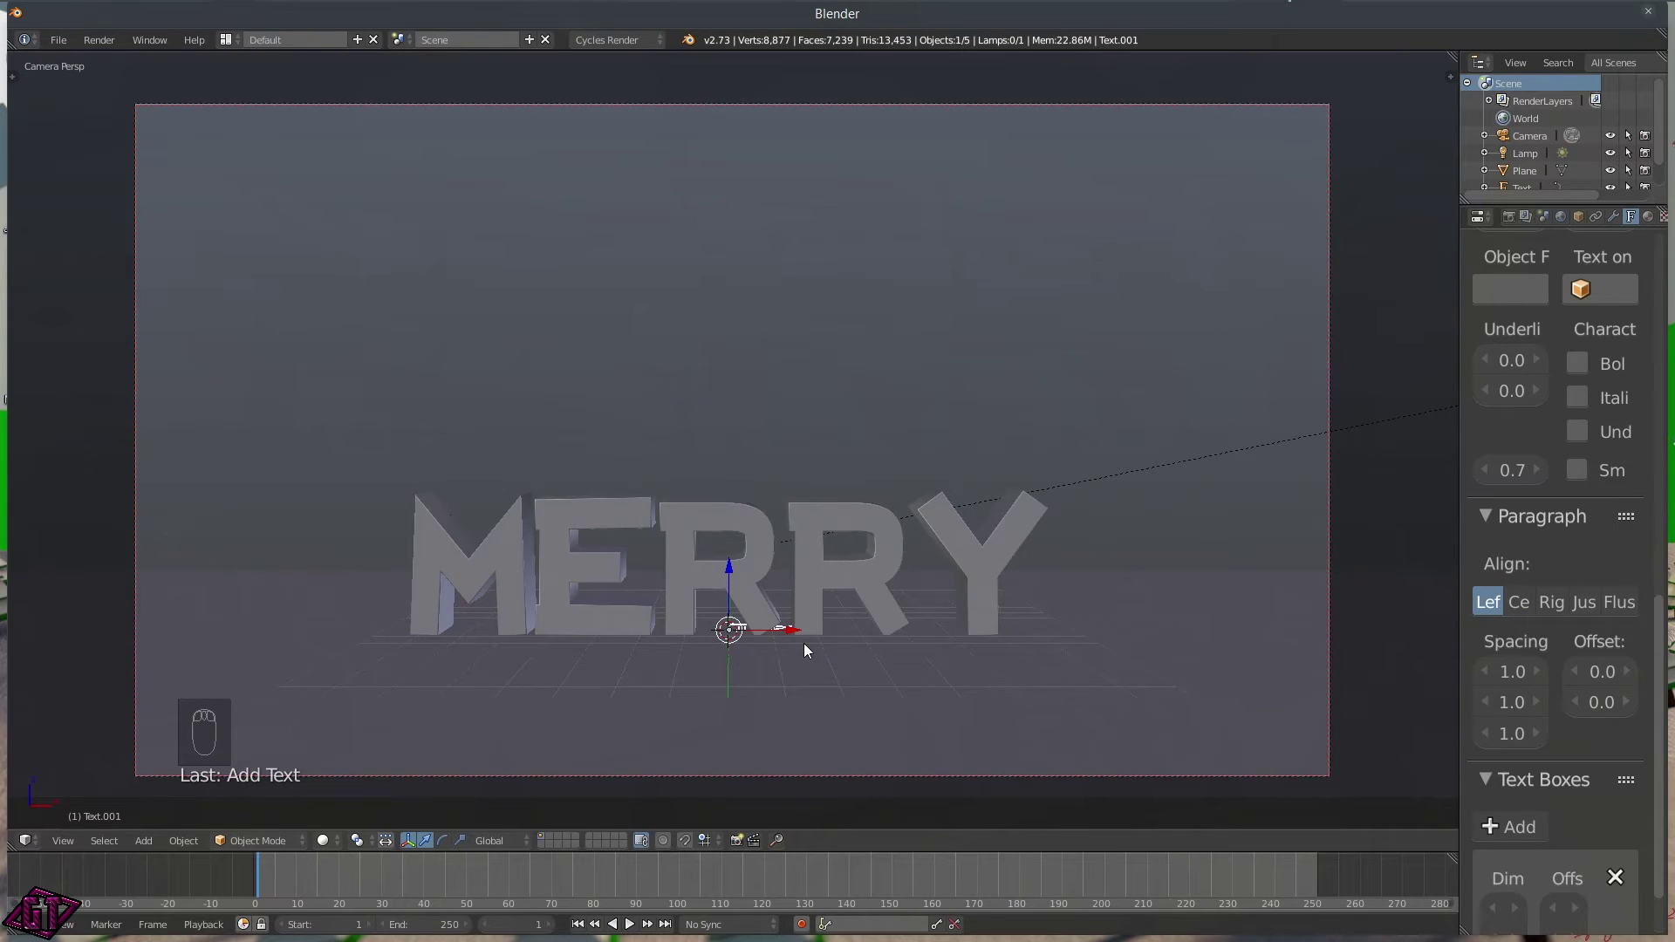
text(x90)
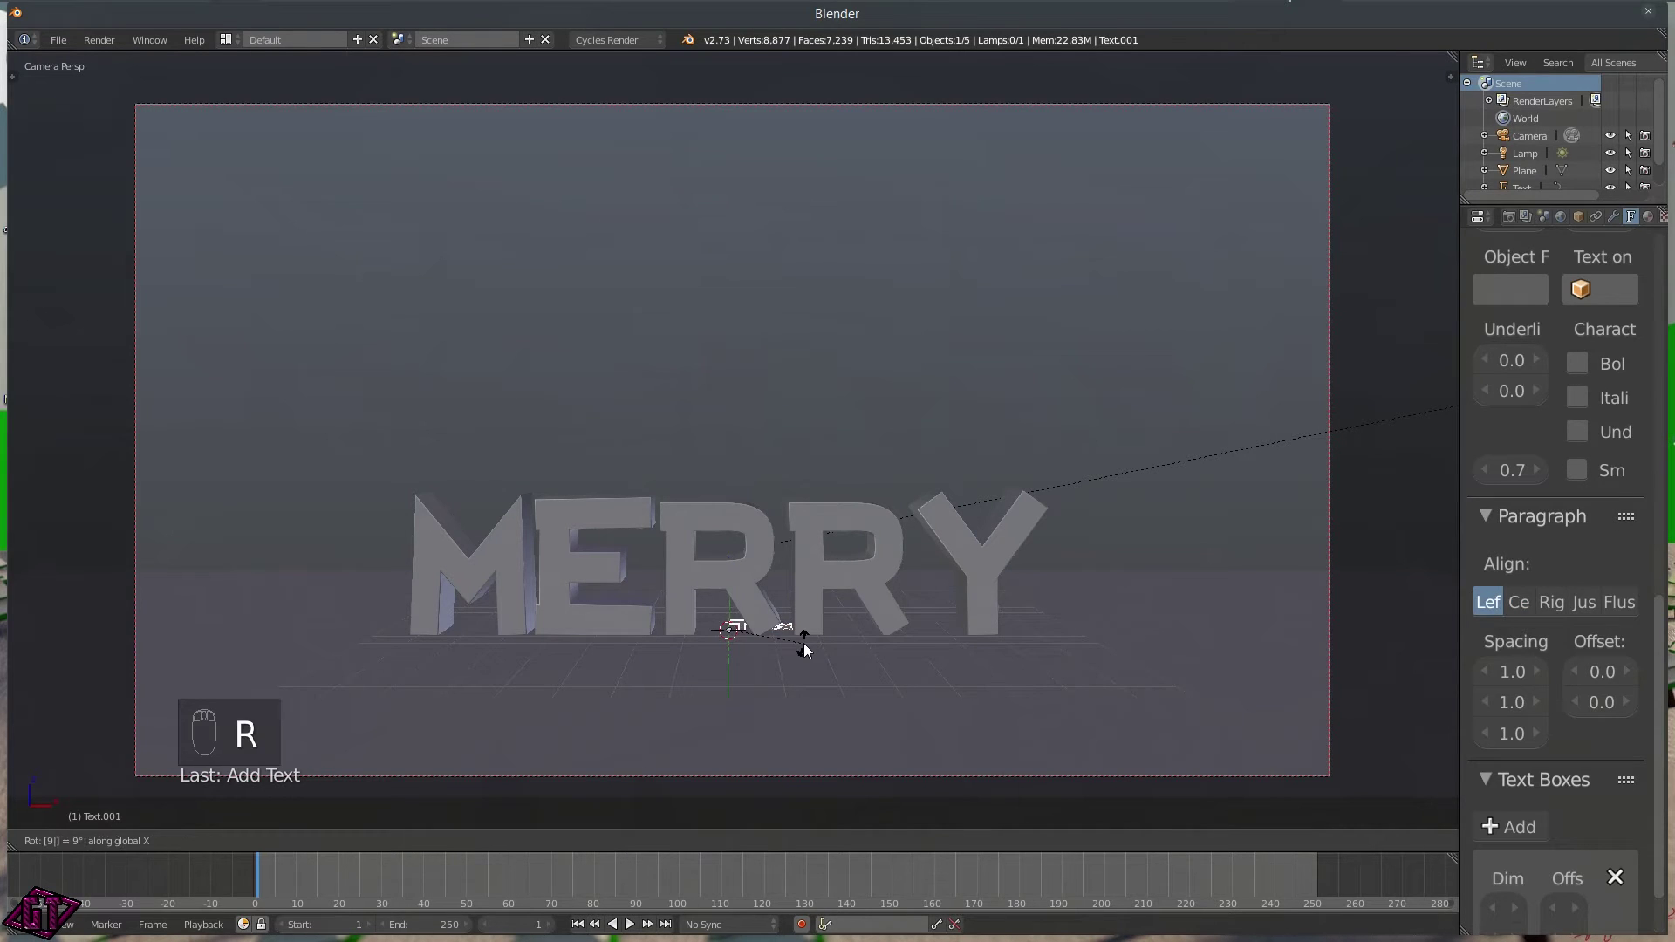
key(Return)
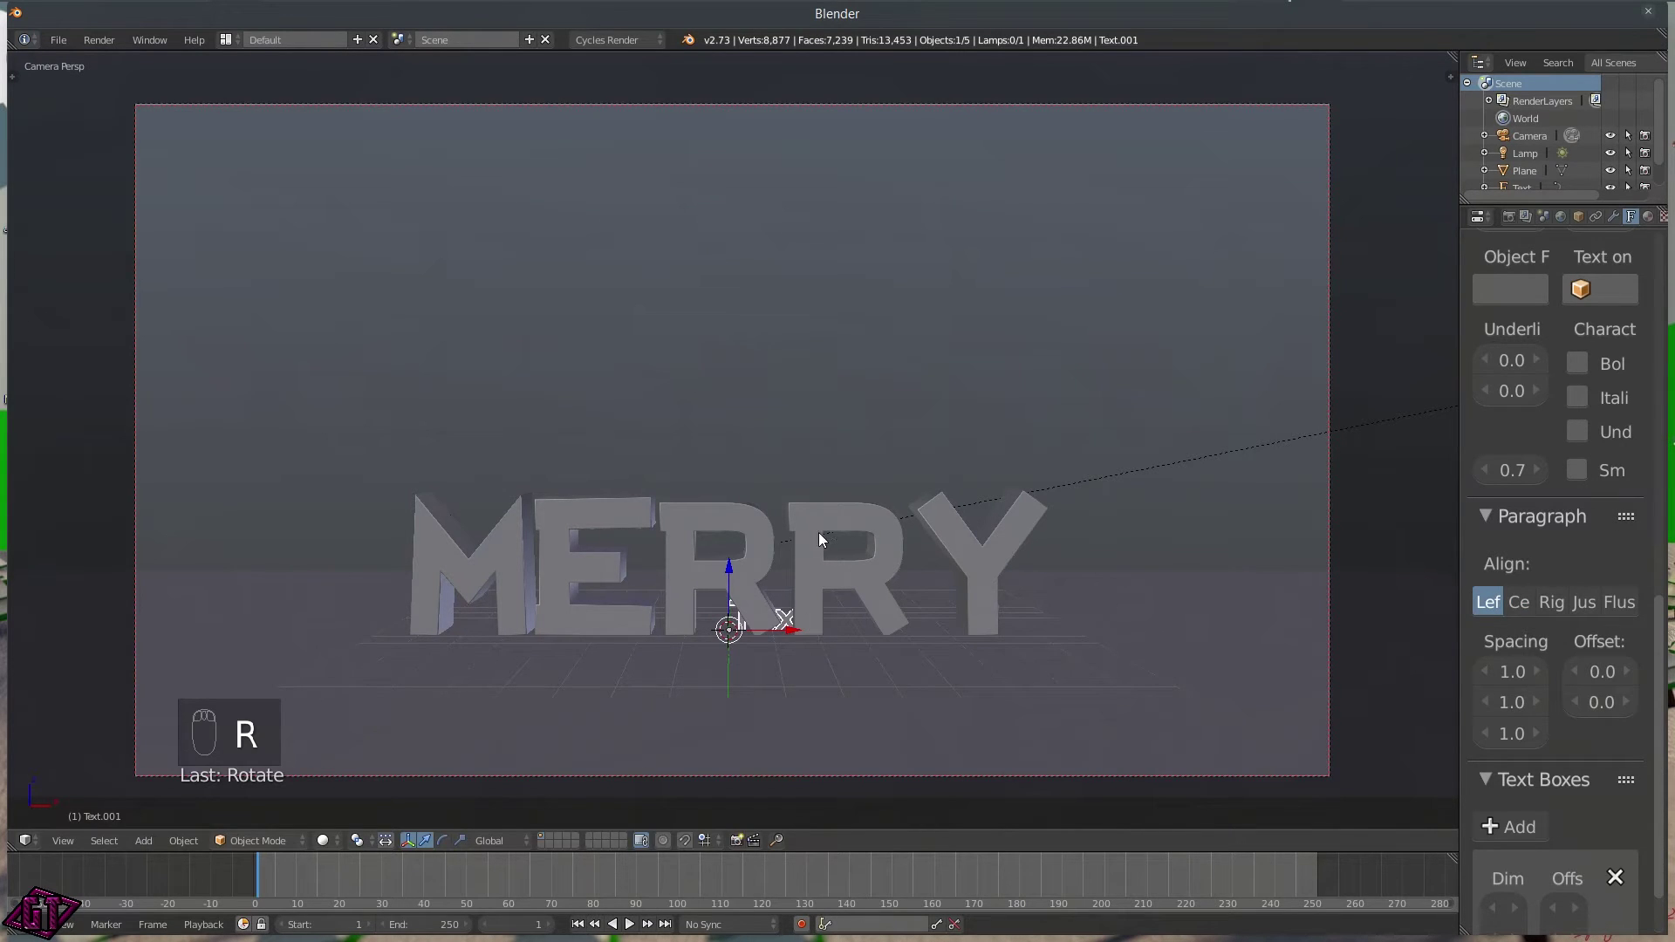
- Hide the MERRY text and replace the second text object's content with CHRISTMAS
right_click(811, 503)
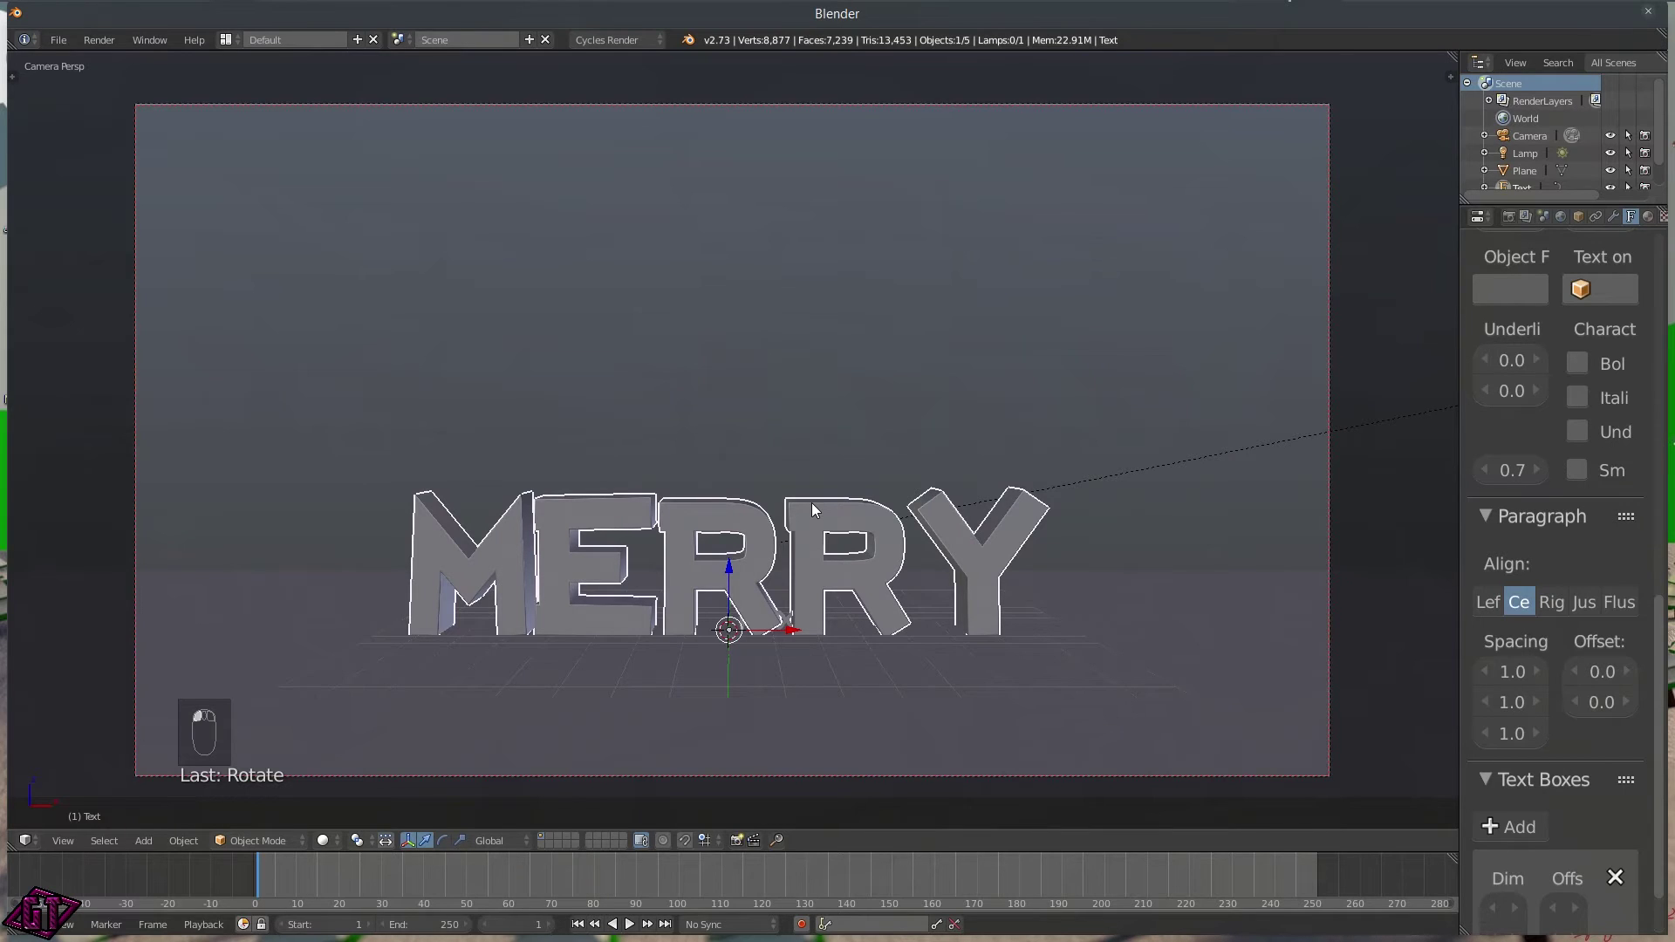
key(h)
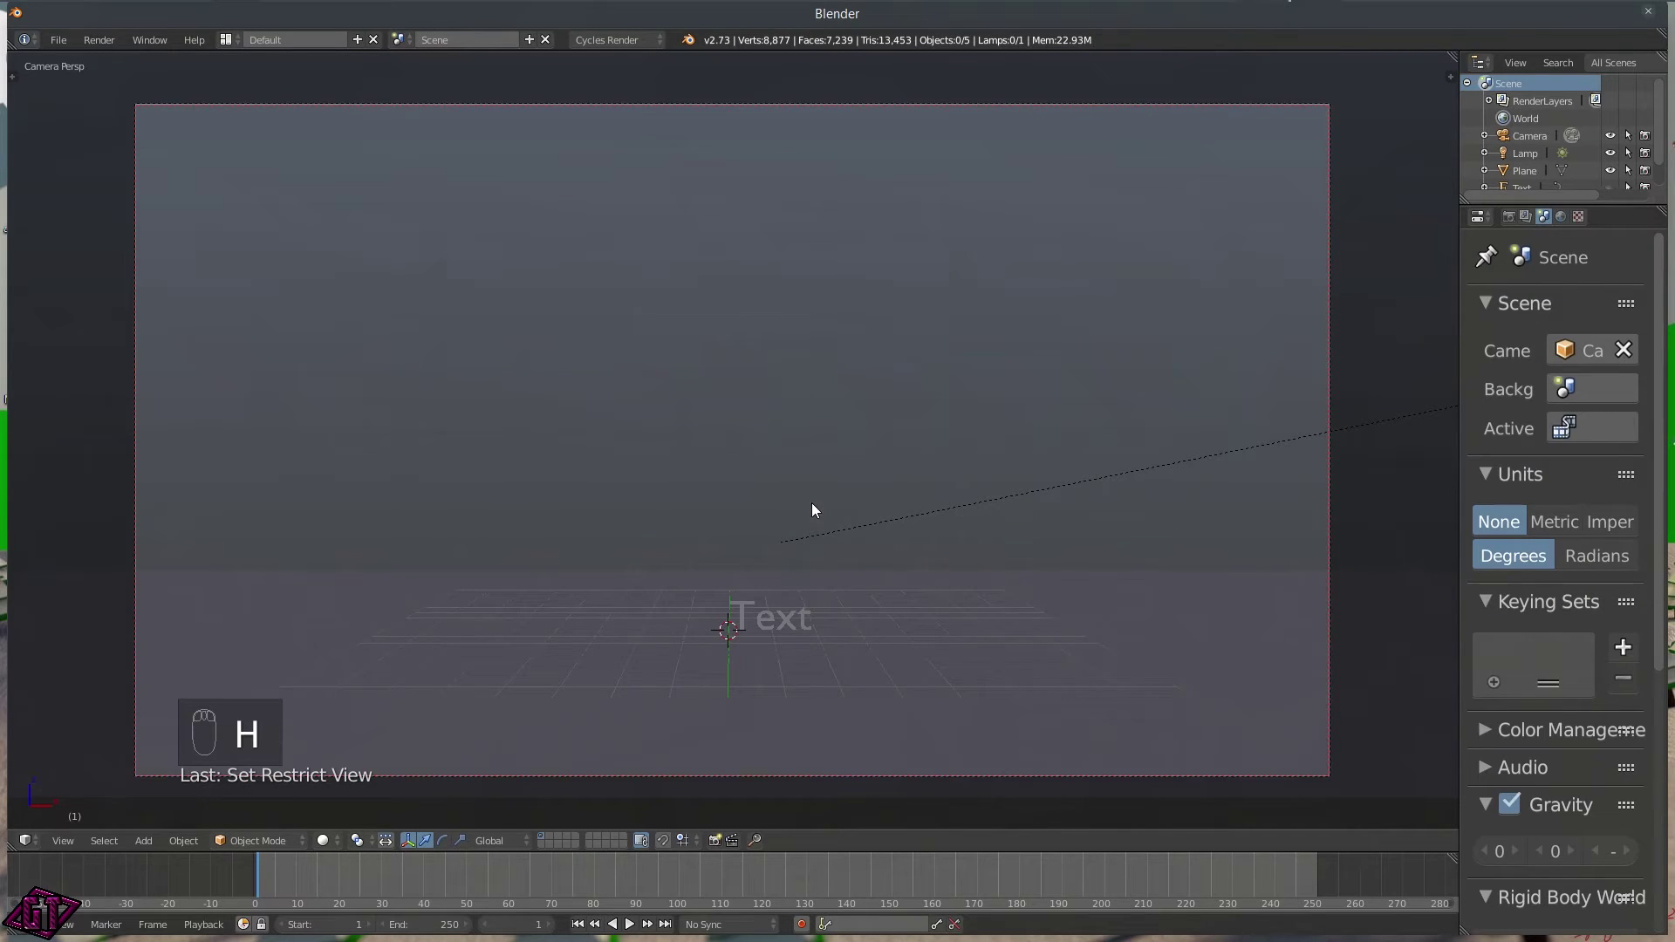
right_click(788, 621)
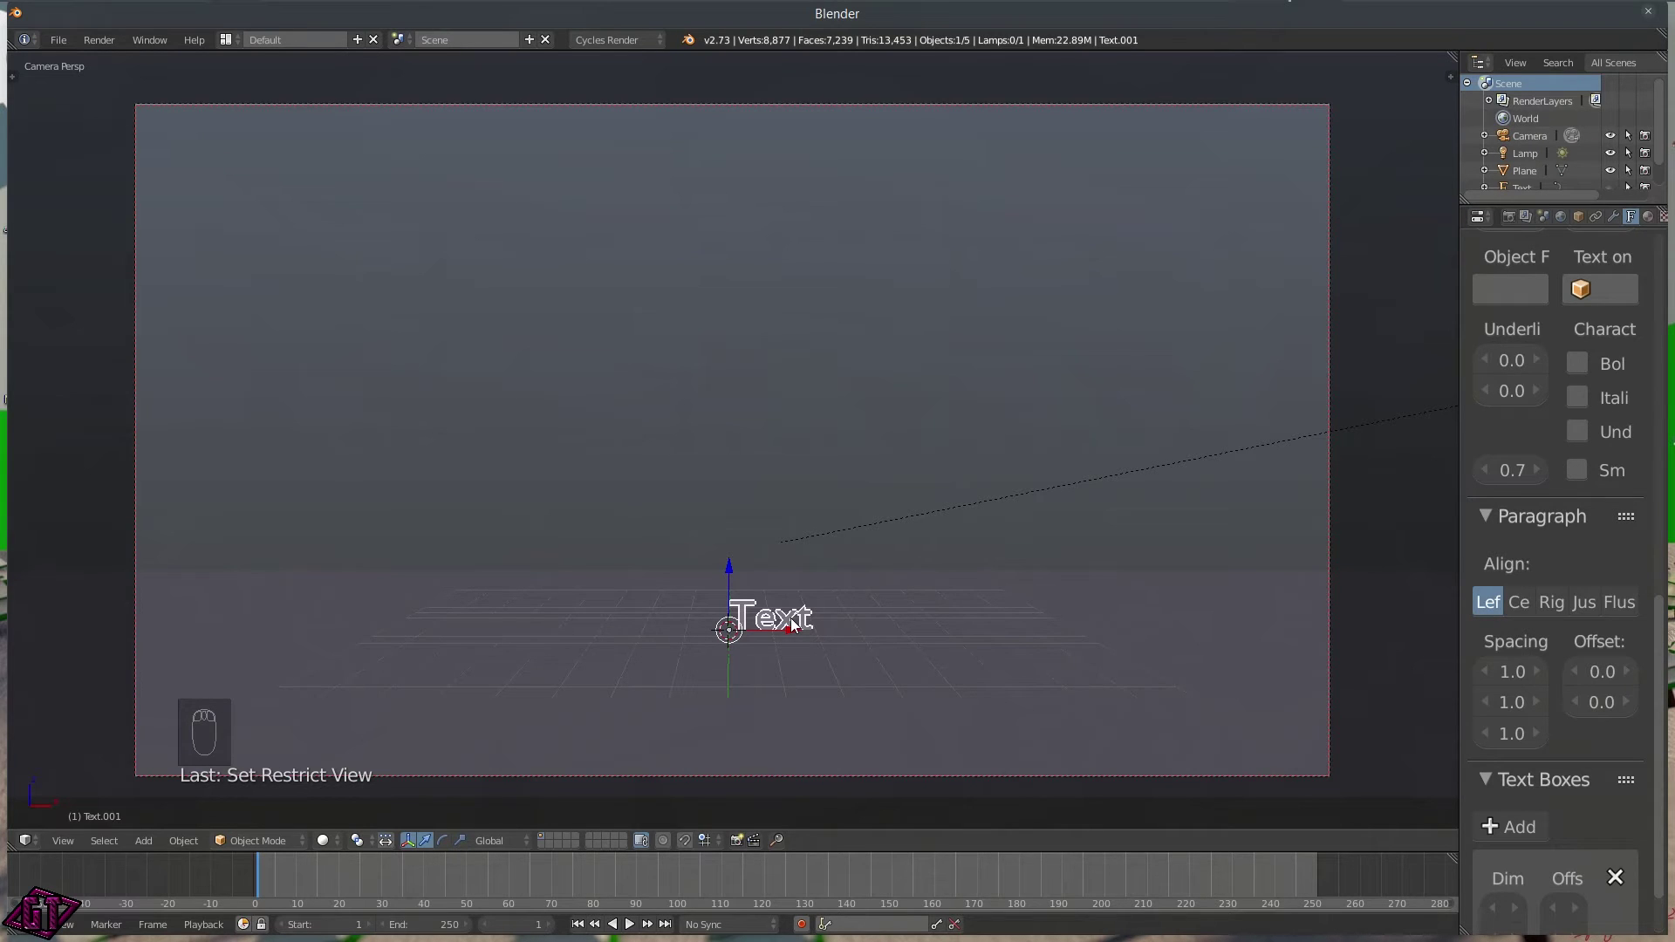
key(Tab)
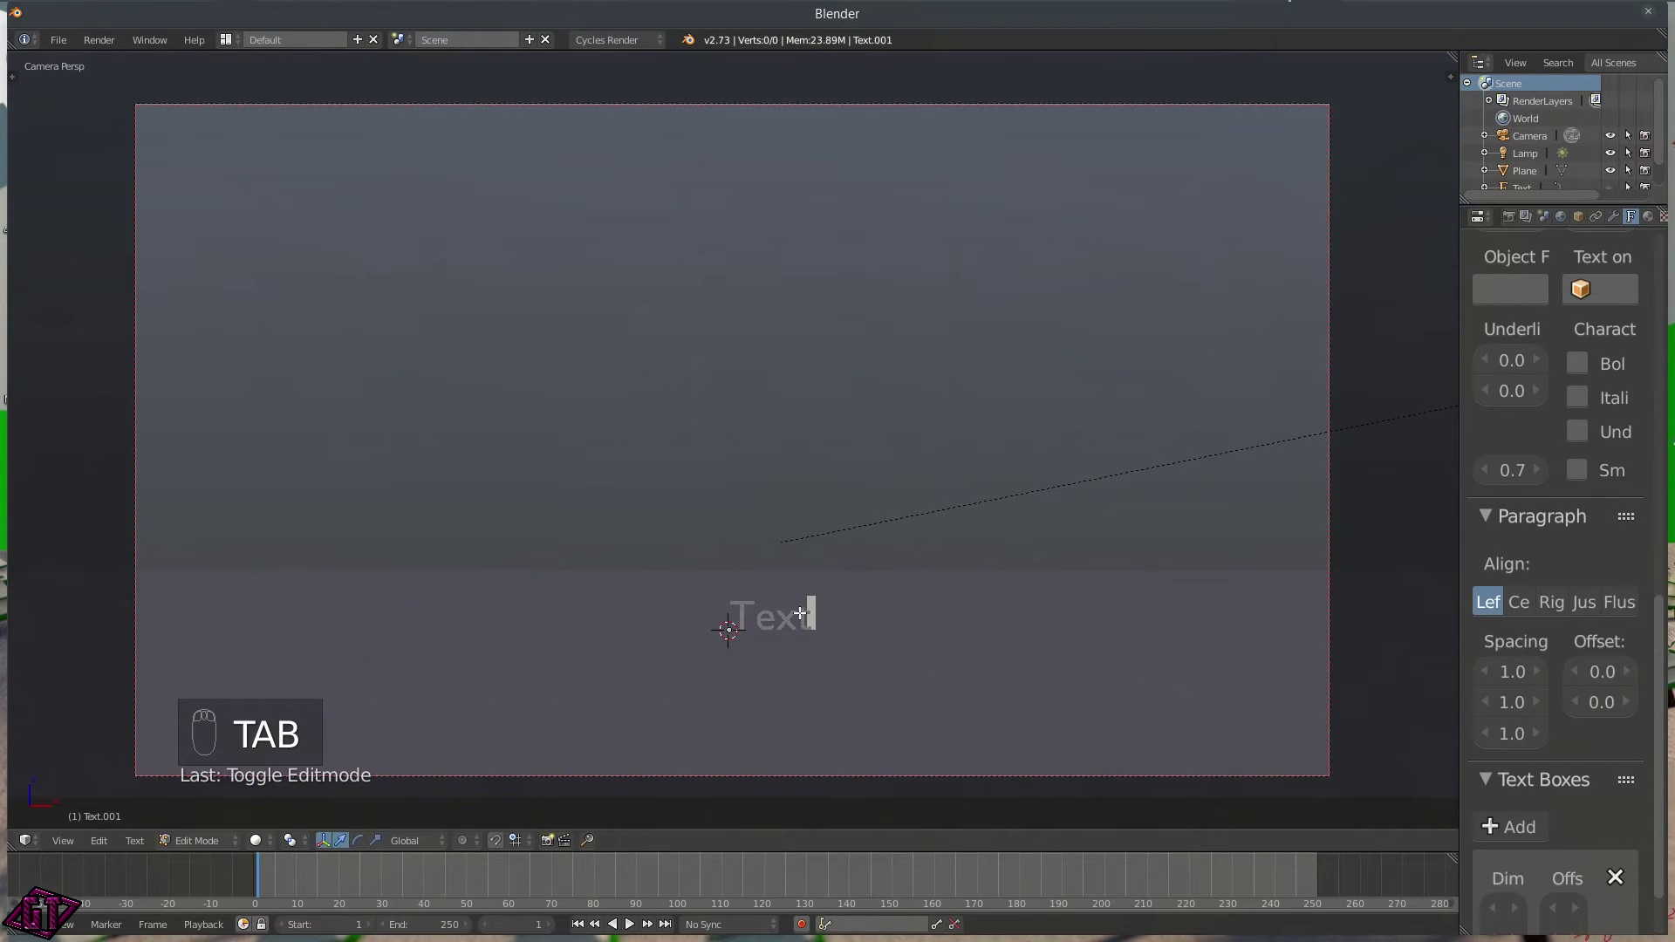
key(BackSpace)
key(BackSpace)
key(BackSpace)
key(BackSpace)
key(BackSpace)
key(BackSpace)
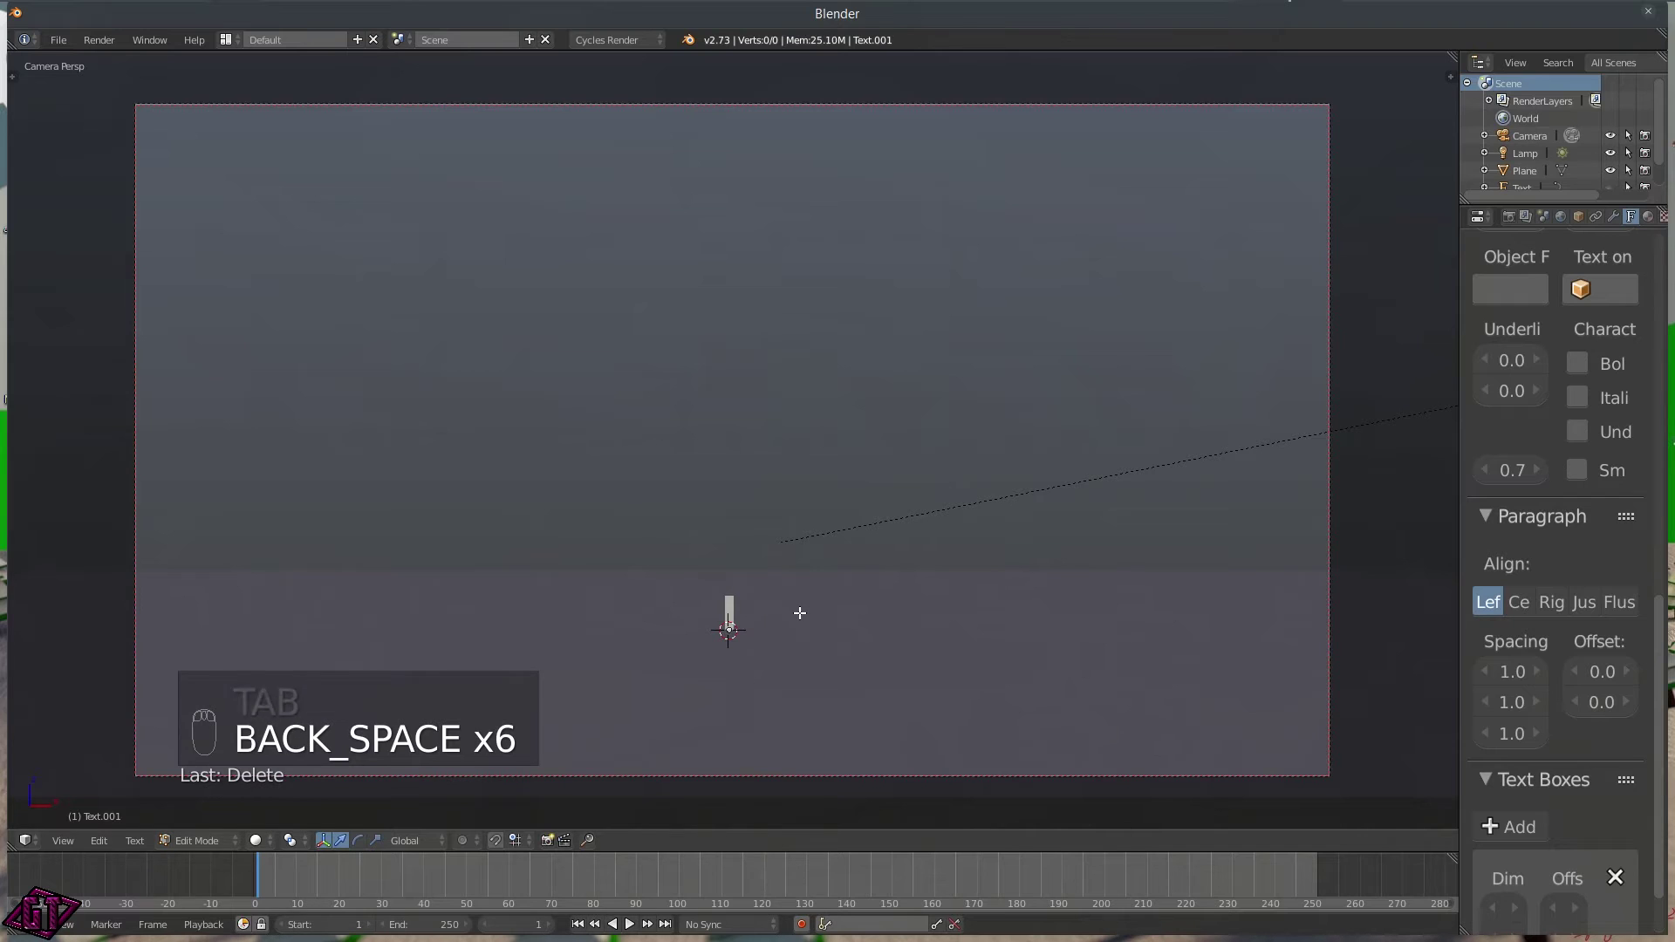
text(CHR)
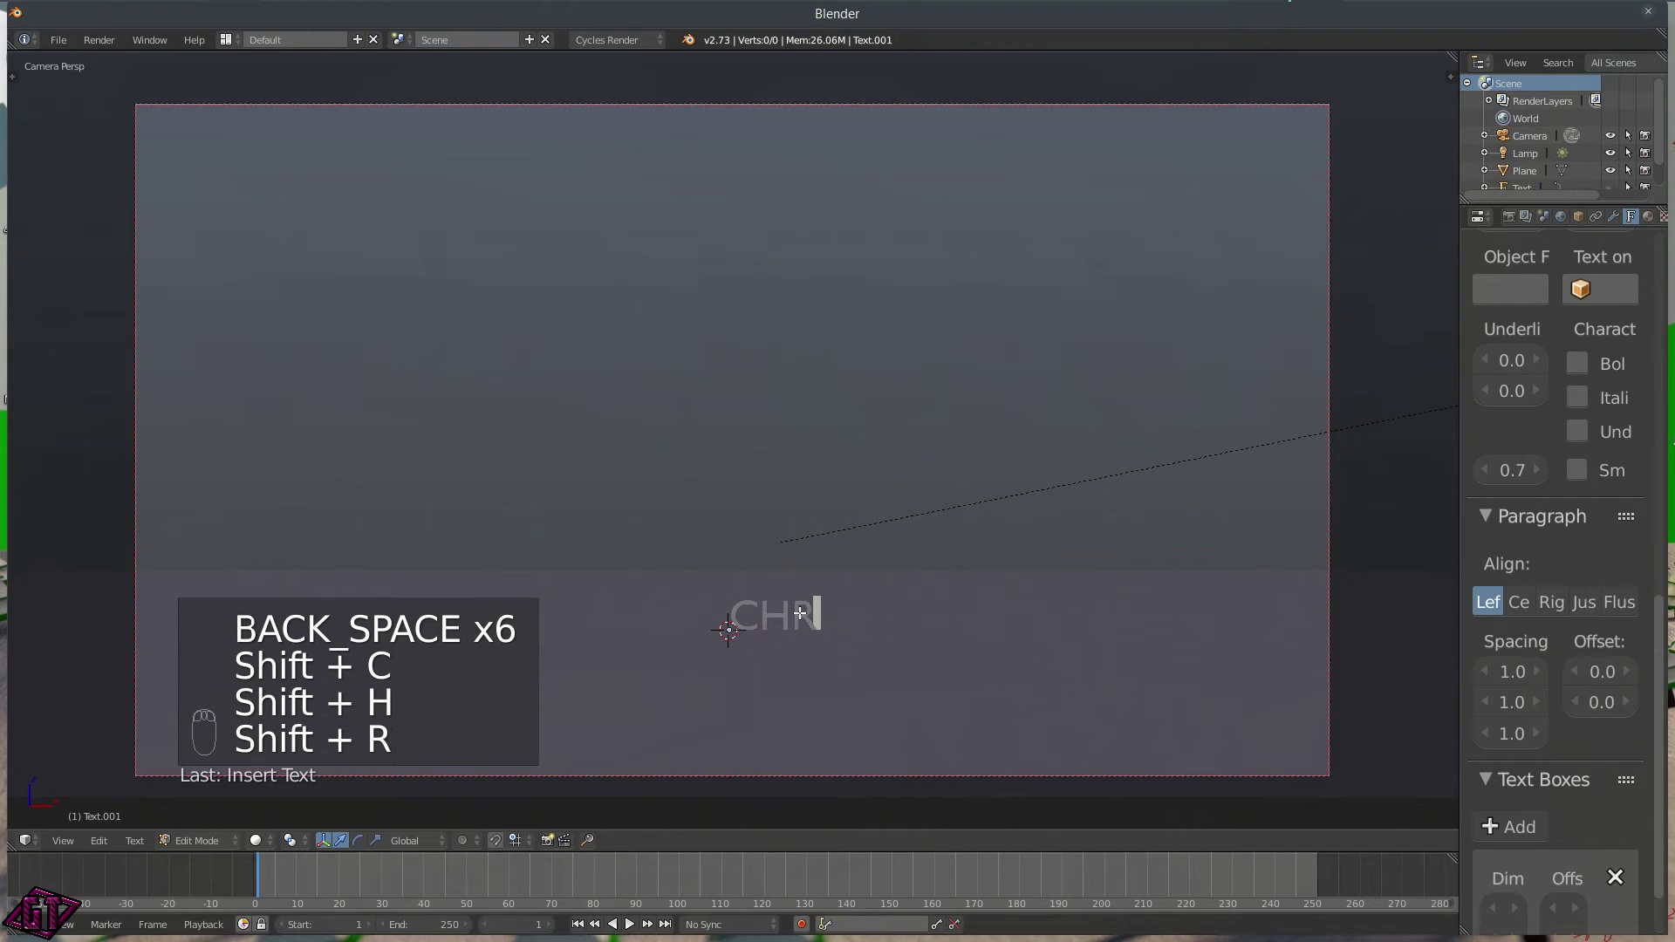
text(ISTMAS)
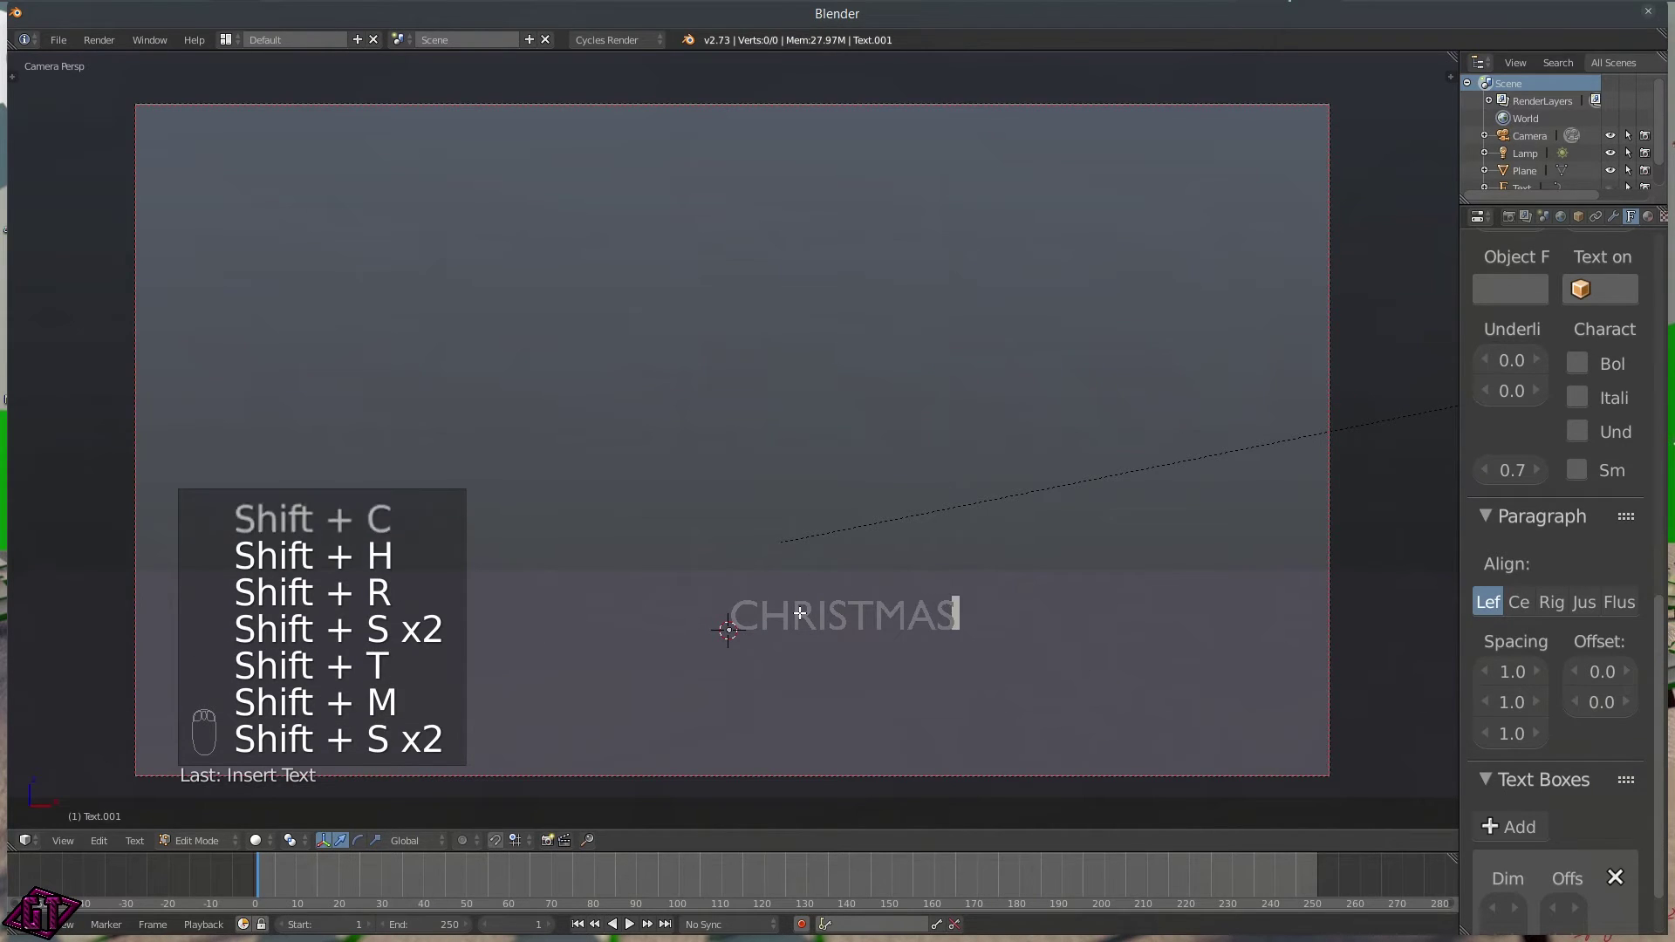
key(Tab)
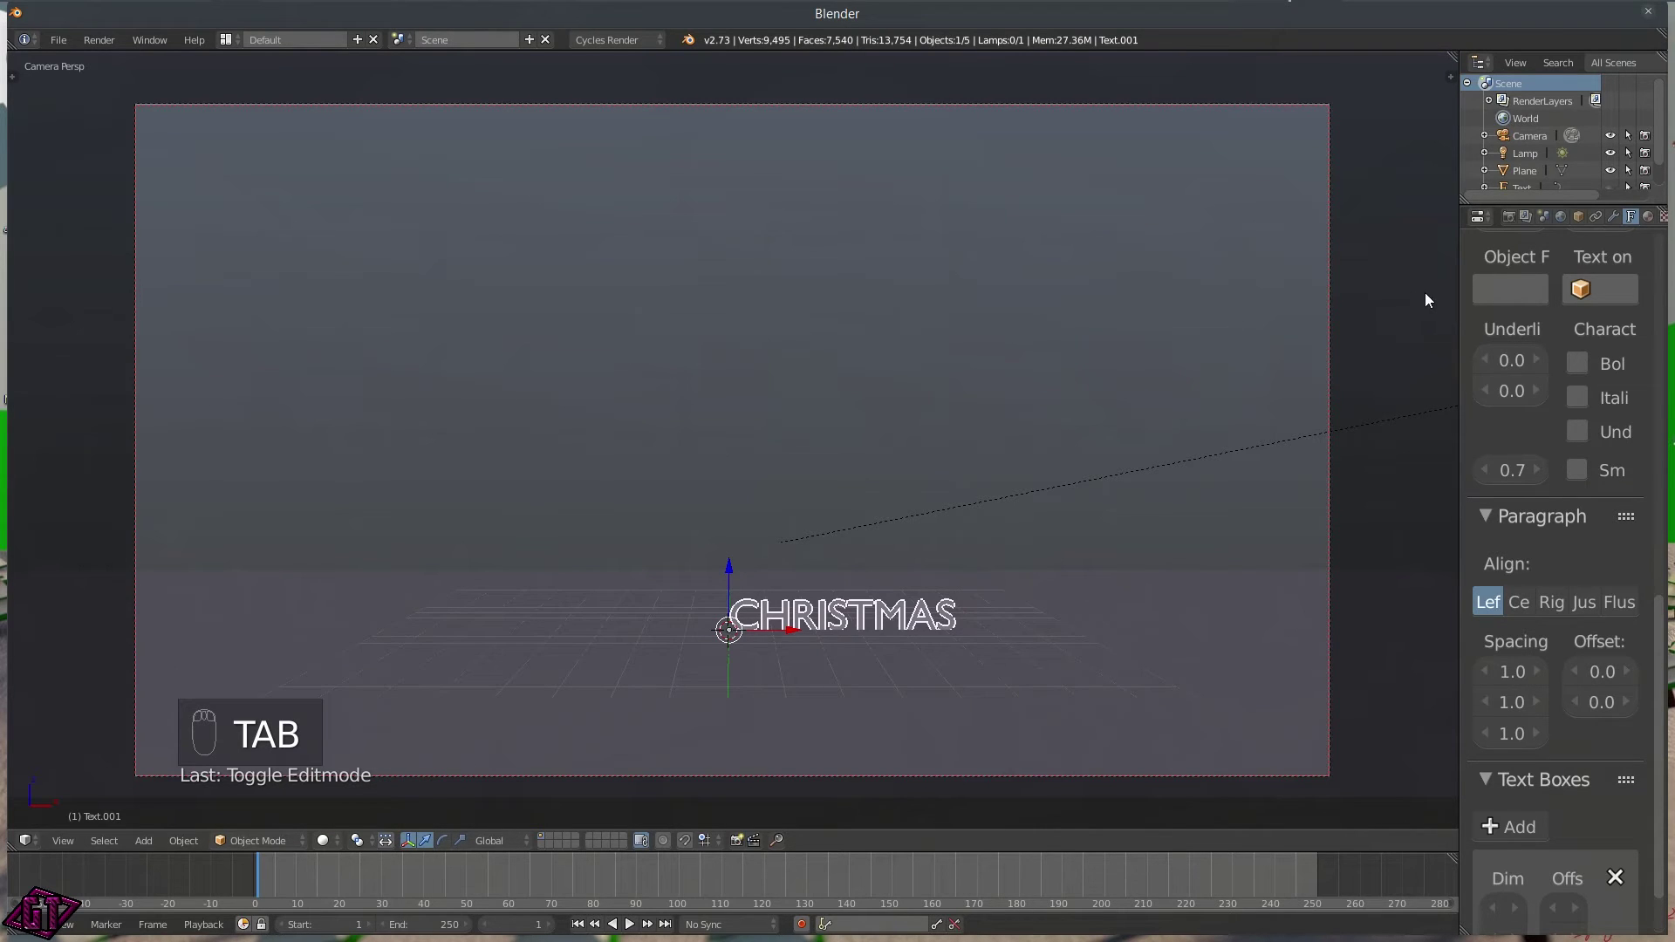
- Widen the Properties editor and set the CHRISTMAS text's regular font to Aventura-Bold
drag(1458, 312, 1035, 295)
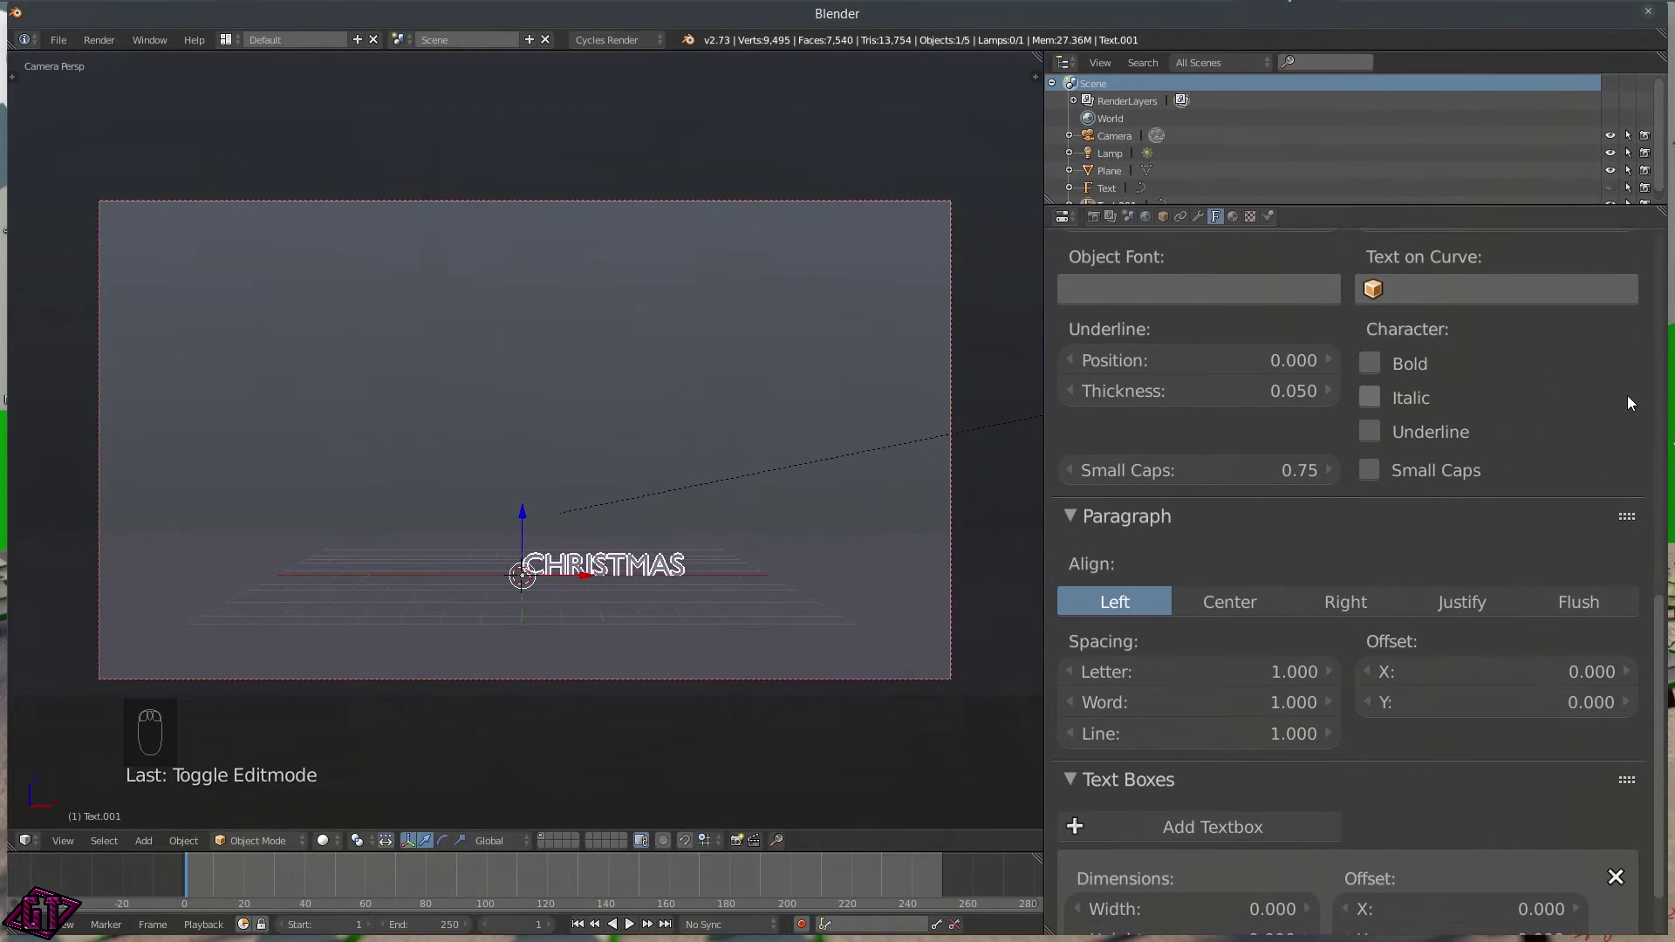
scroll(1626, 396, up, 7)
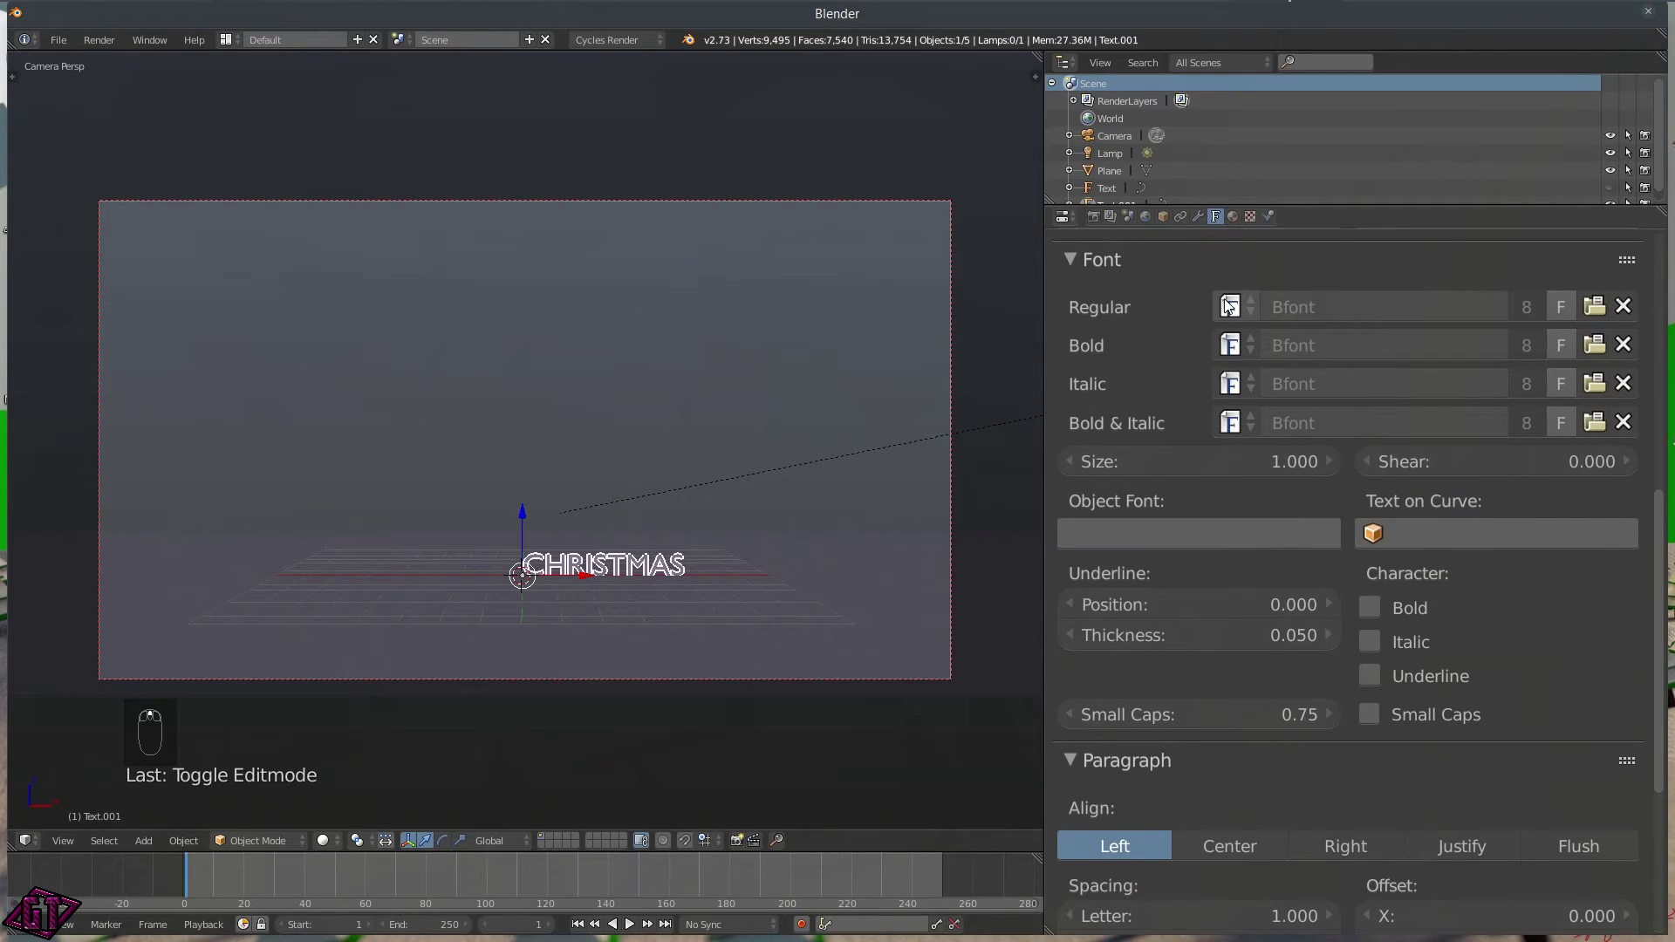
click(1229, 305)
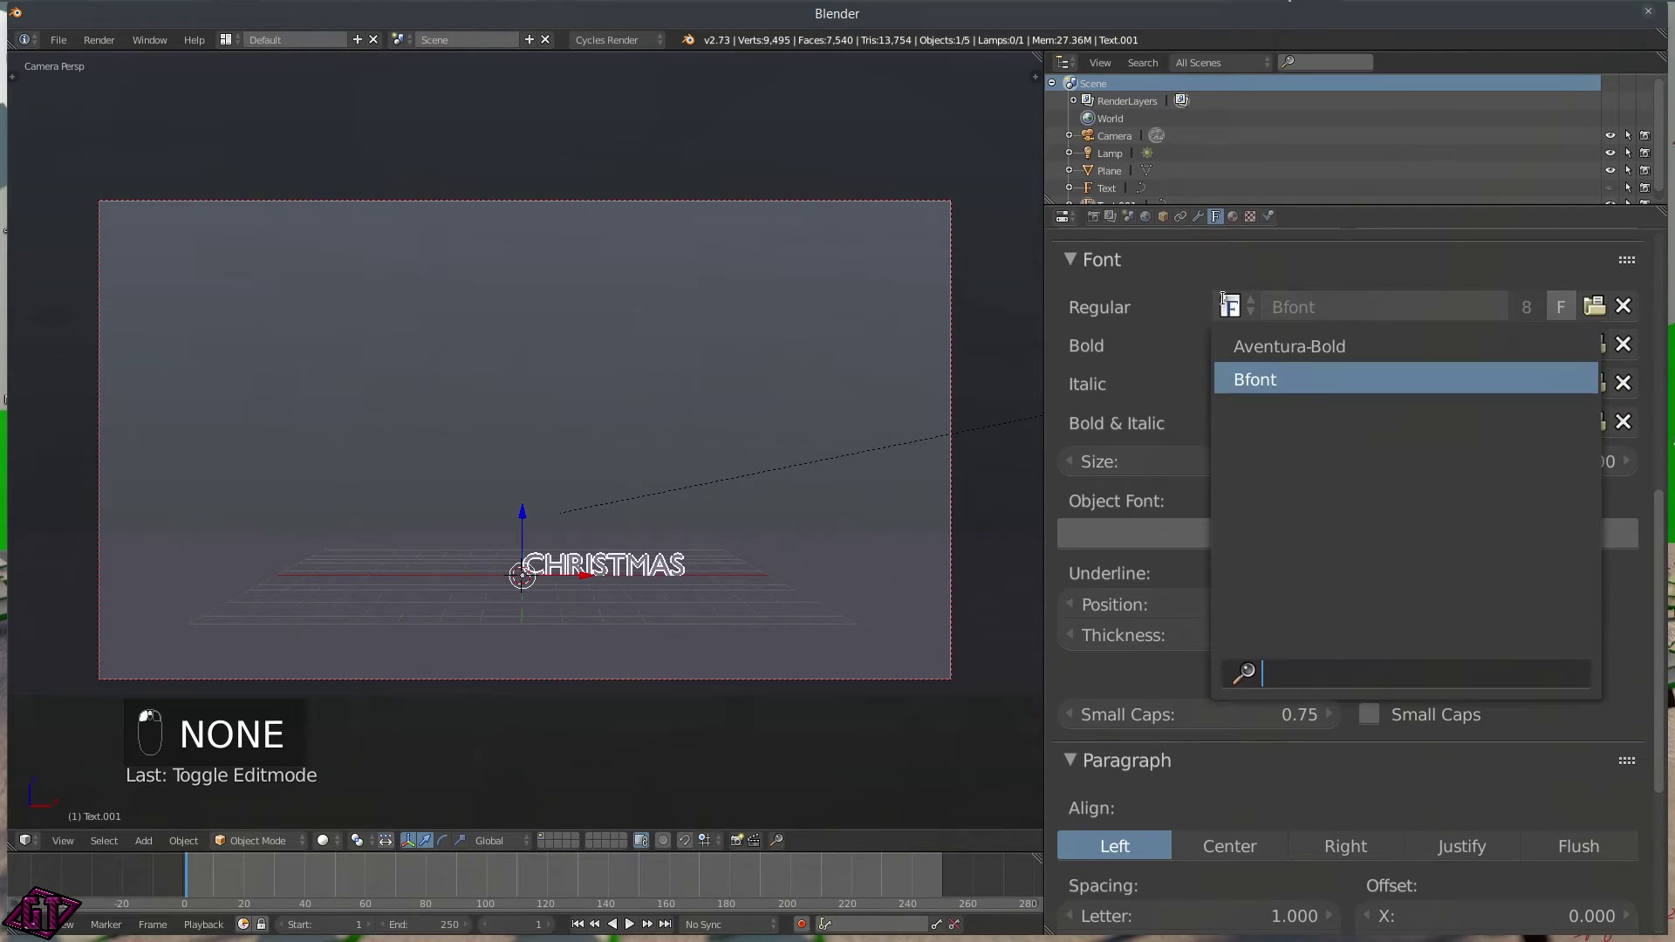
click(1331, 346)
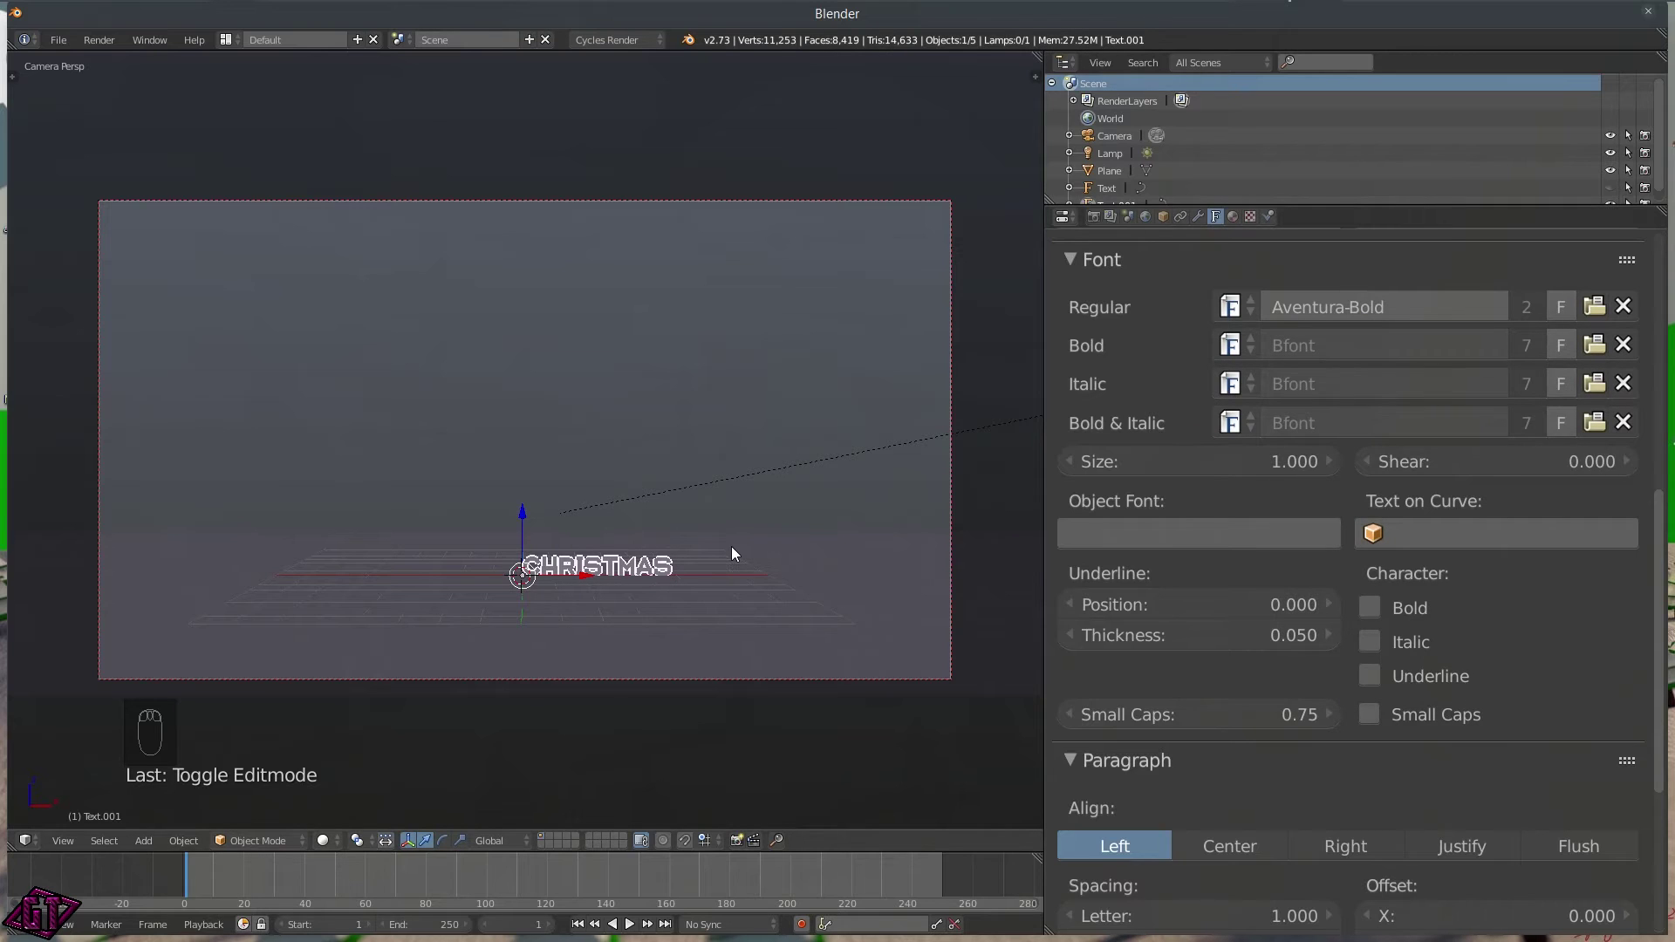
- Set the CHRISTMAS text's extrude to 0.152
key(q)
click(638, 494)
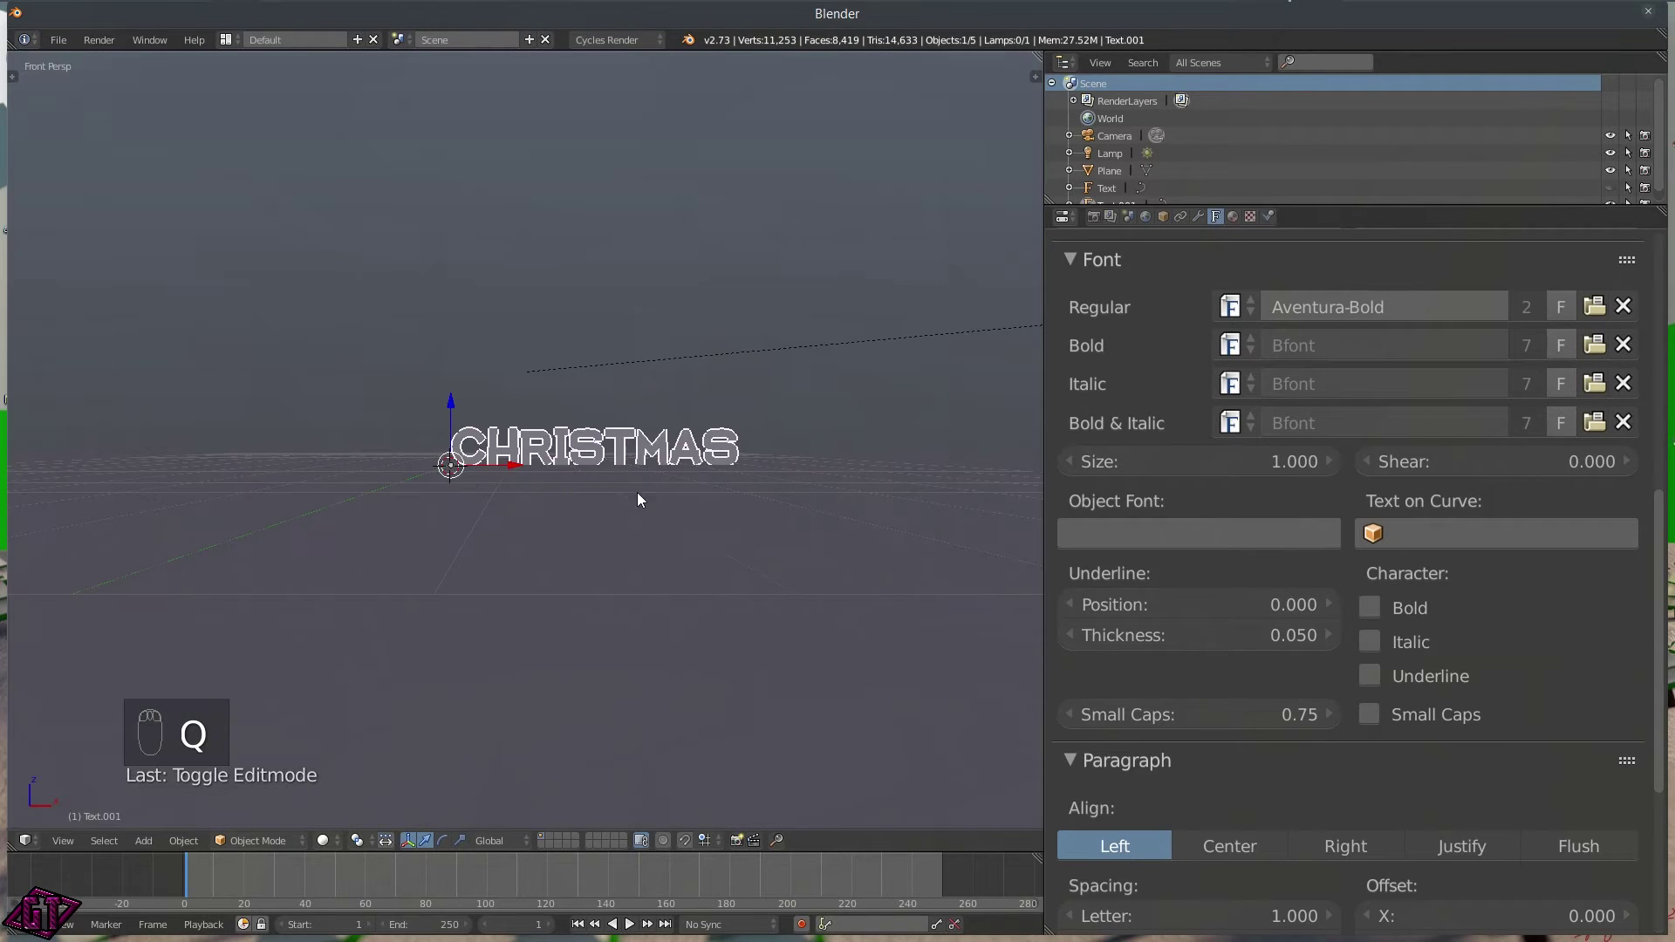
middle_drag(722, 416, 768, 546)
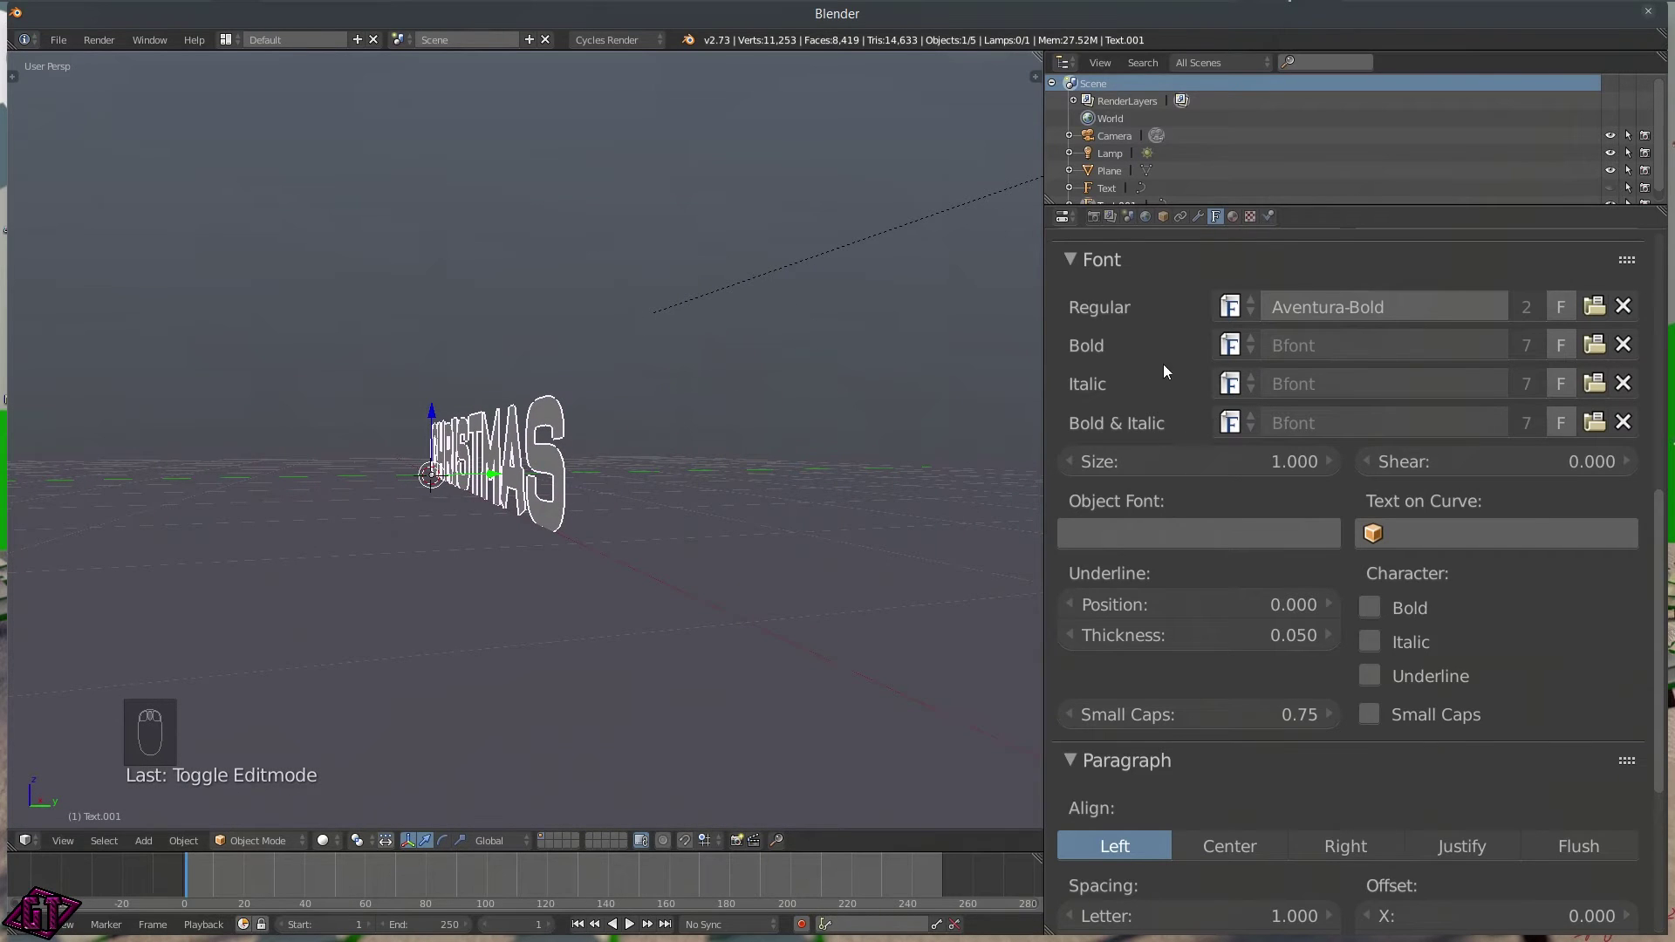
scroll(1194, 347, up, 5)
scroll(1193, 341, up, 8)
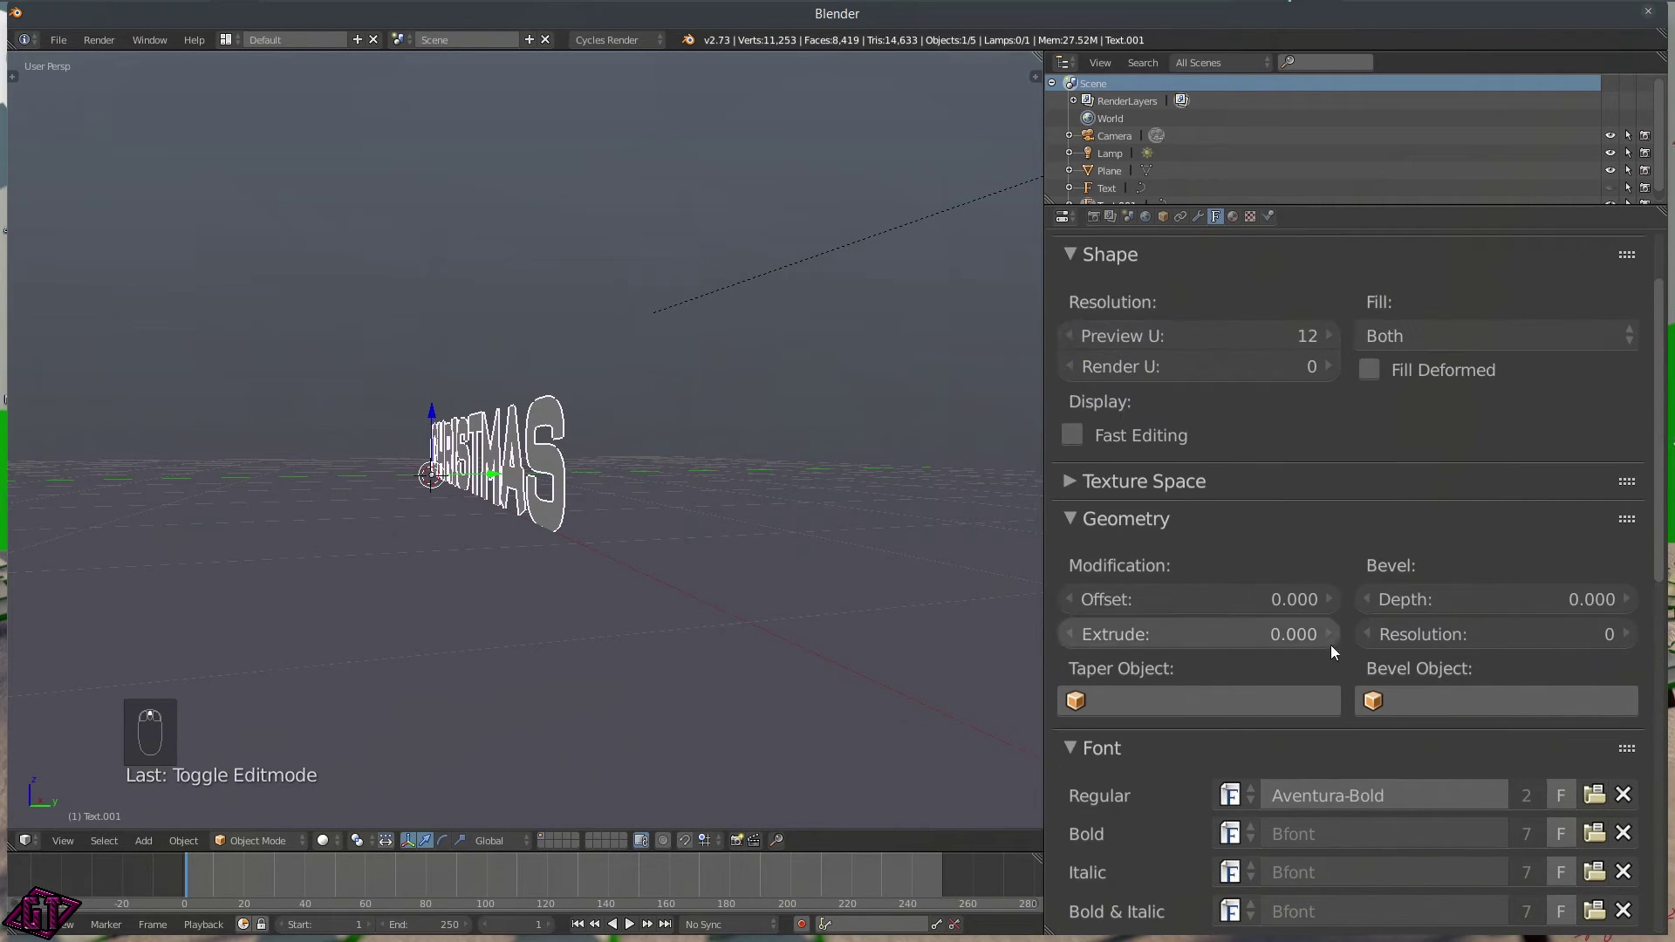
click(1282, 635)
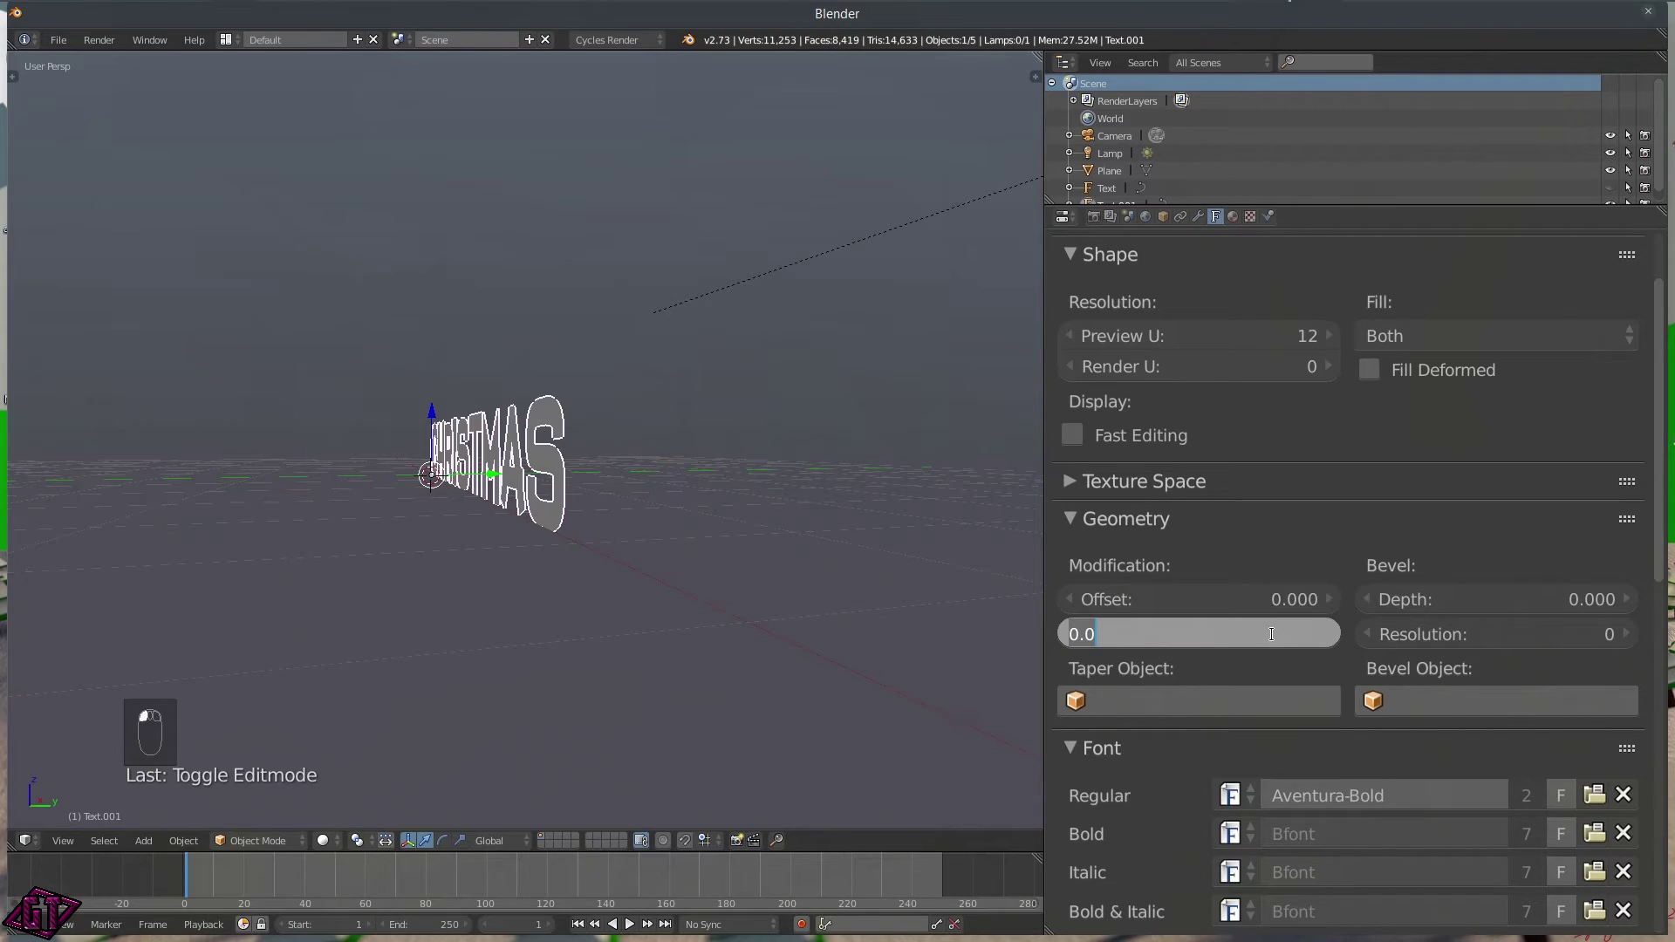
text(.152)
key(Return)
- Check the thickness of the CHRISTMAS text from the side and set its extrude to 0.225
middle_drag(548, 500, 681, 584)
click(1270, 629)
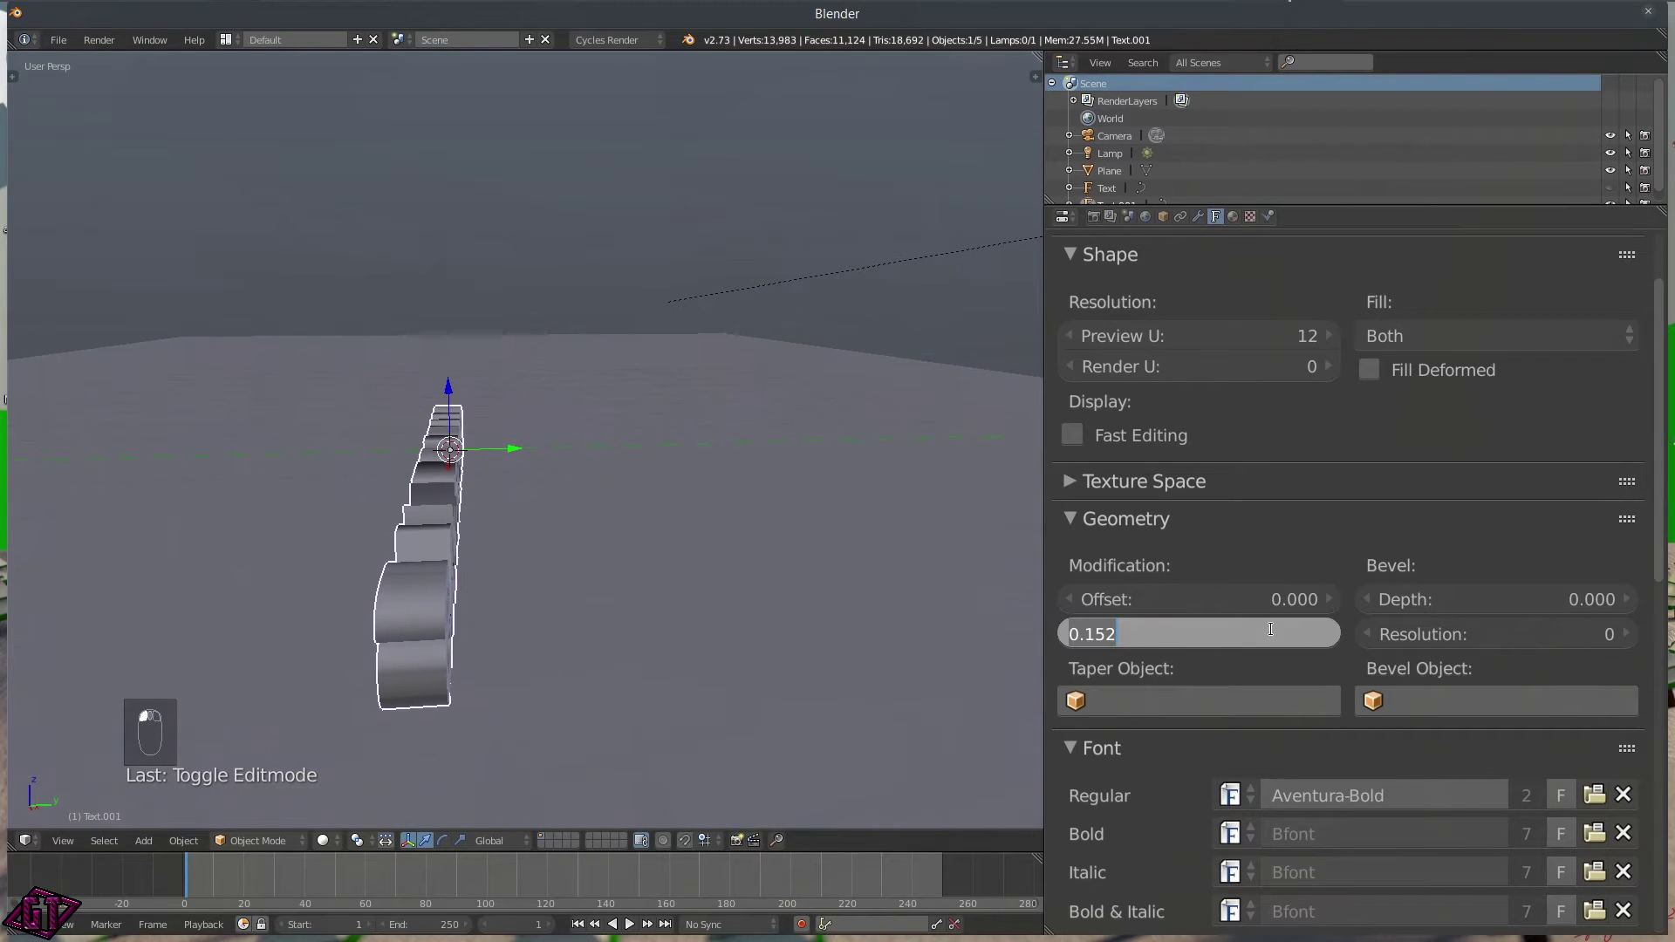
text(.225)
key(Return)
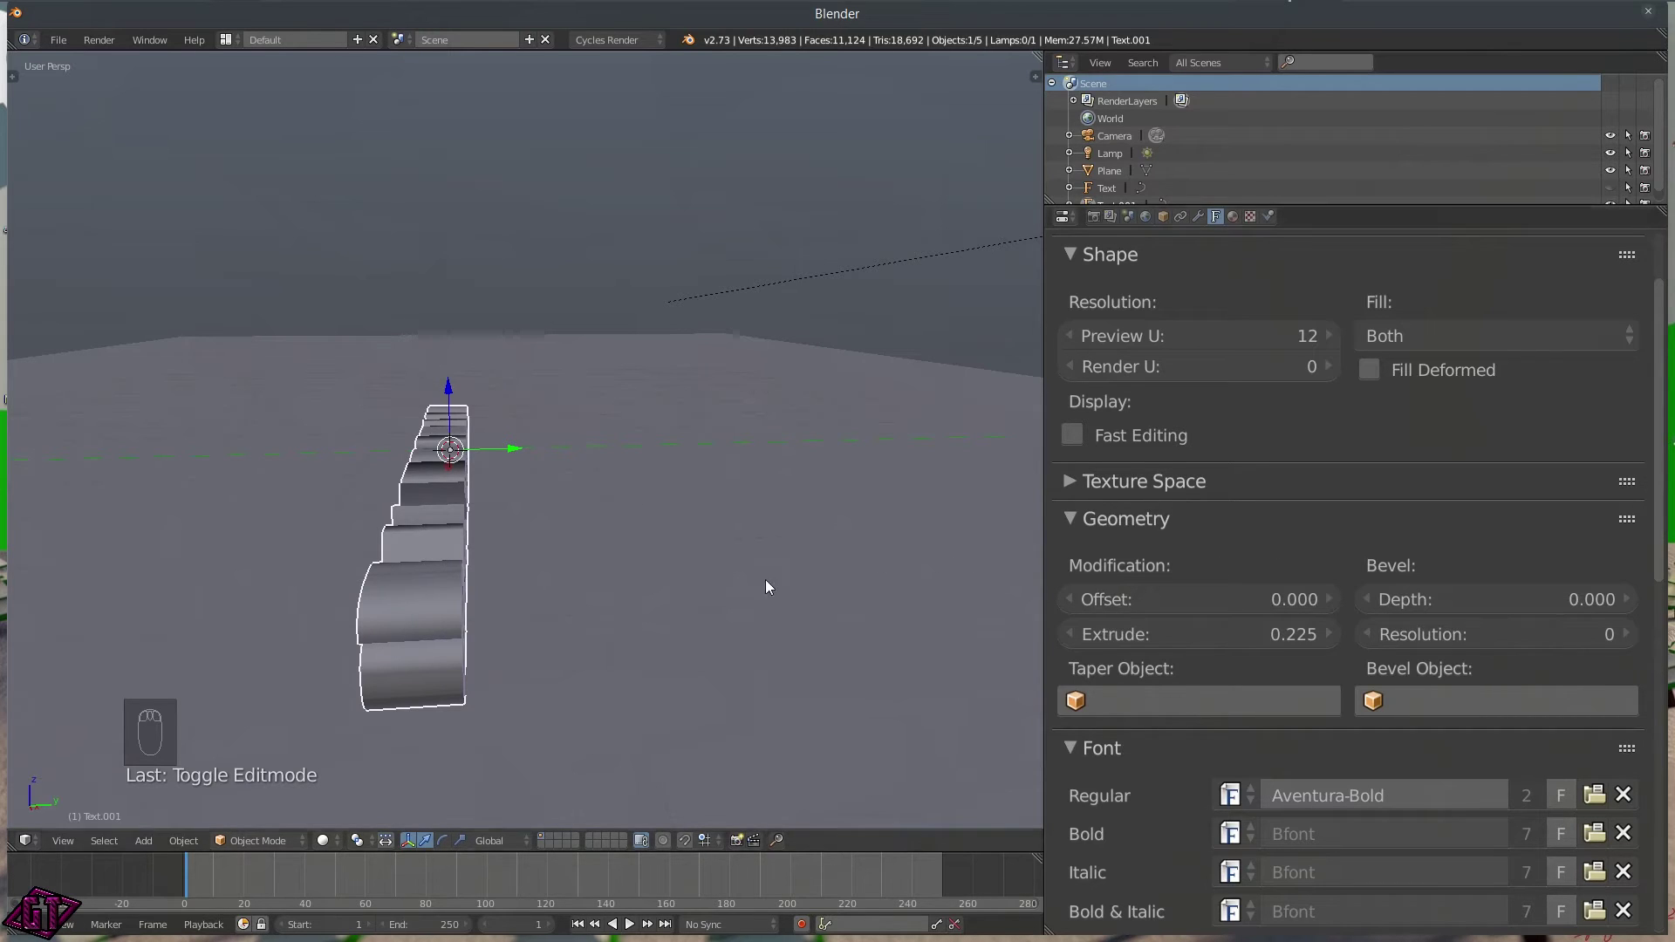
- Set the CHRISTMAS text's bevel depth to 0.005 and bevel resolution to 5
click(1624, 597)
click(1625, 596)
click(1625, 596)
click(1625, 597)
click(1625, 597)
click(1625, 634)
click(1626, 634)
click(1626, 634)
click(1626, 634)
click(1626, 634)
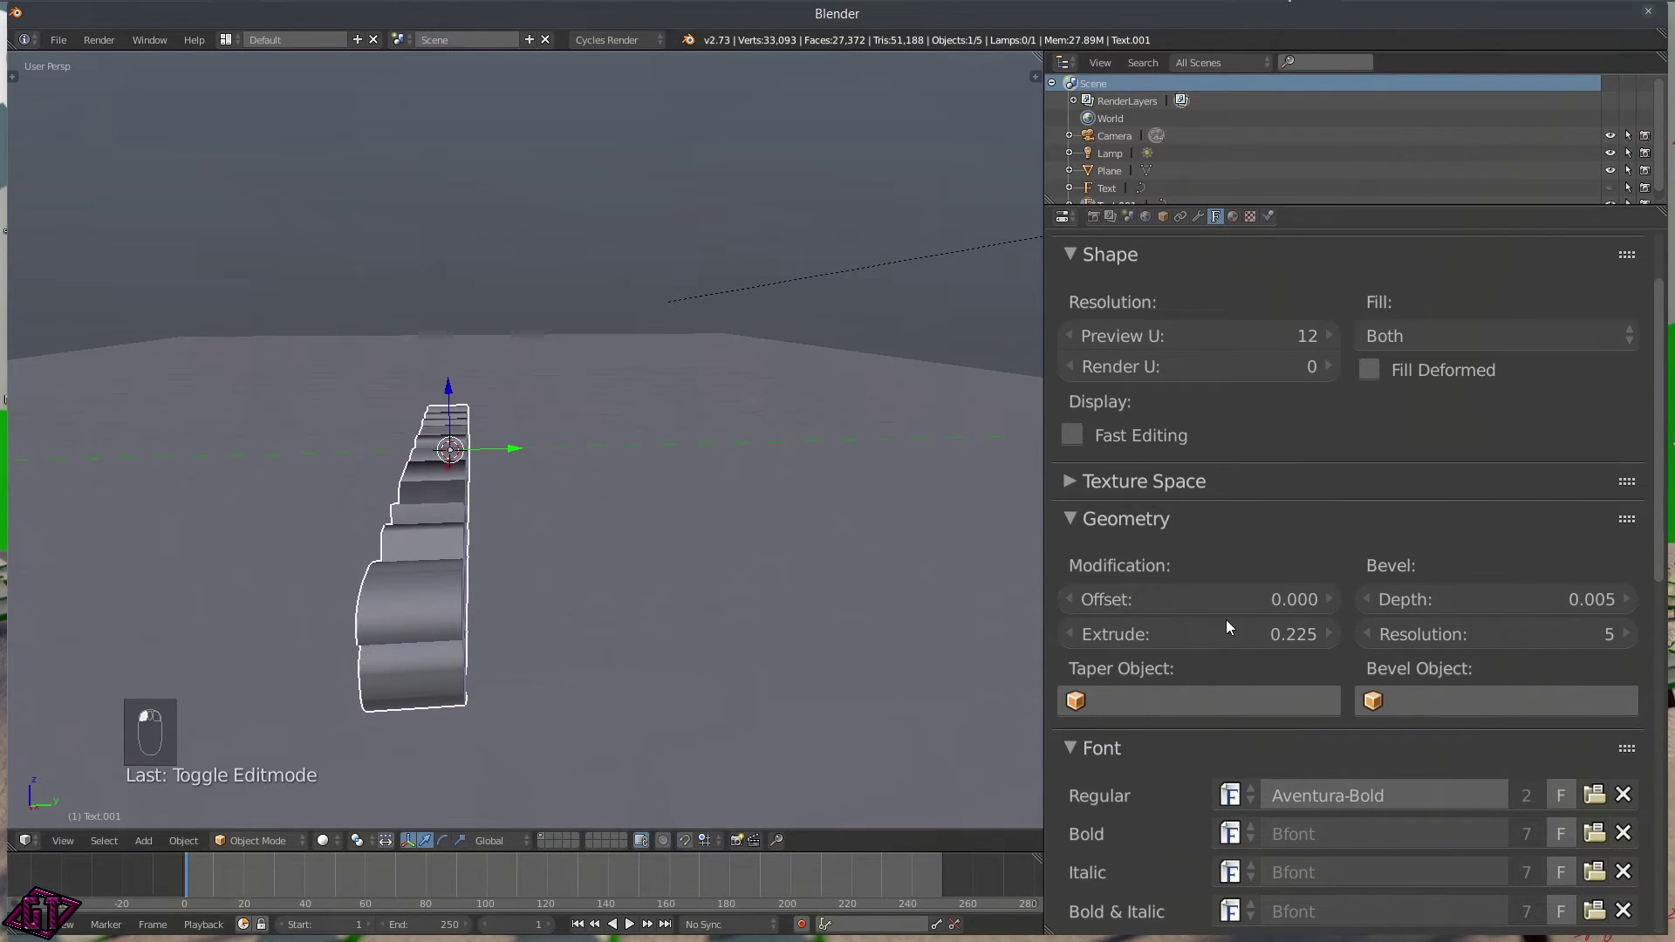
- Set the CHRISTMAS text's paragraph alignment to Center
scroll(1227, 621, down, 12)
scroll(1203, 691, down, 3)
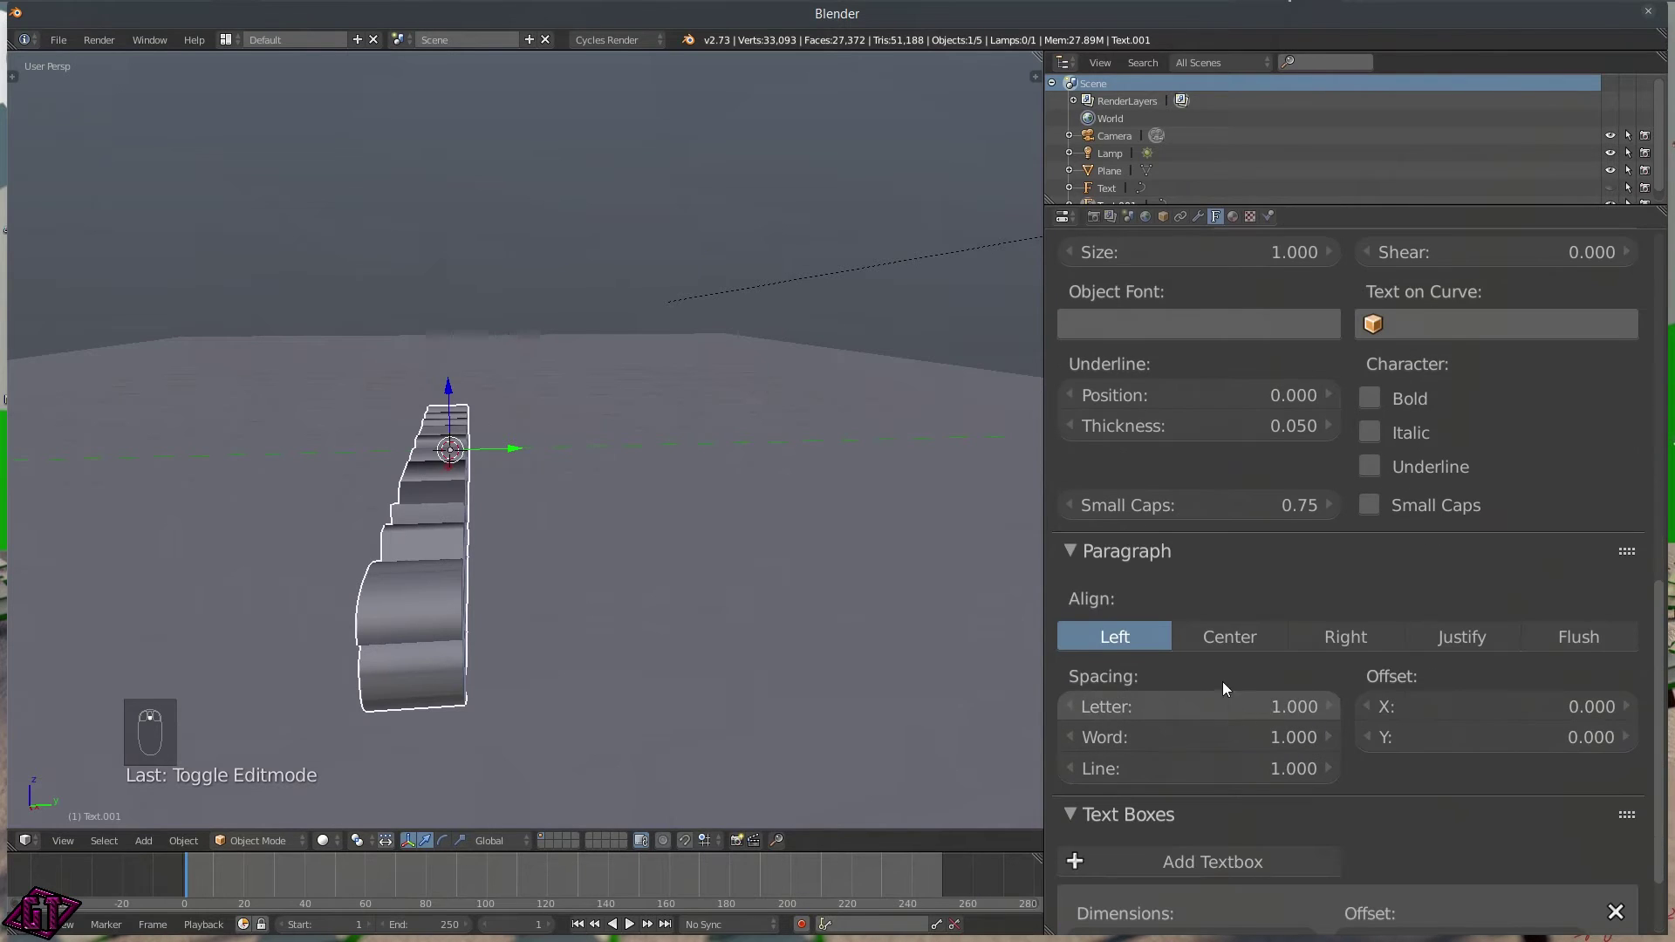
click(1231, 642)
- Switch to the camera view and scale the CHRISTMAS text up until it spans nearly the full width of the camera frame
middle_drag(696, 615, 529, 532)
key(q)
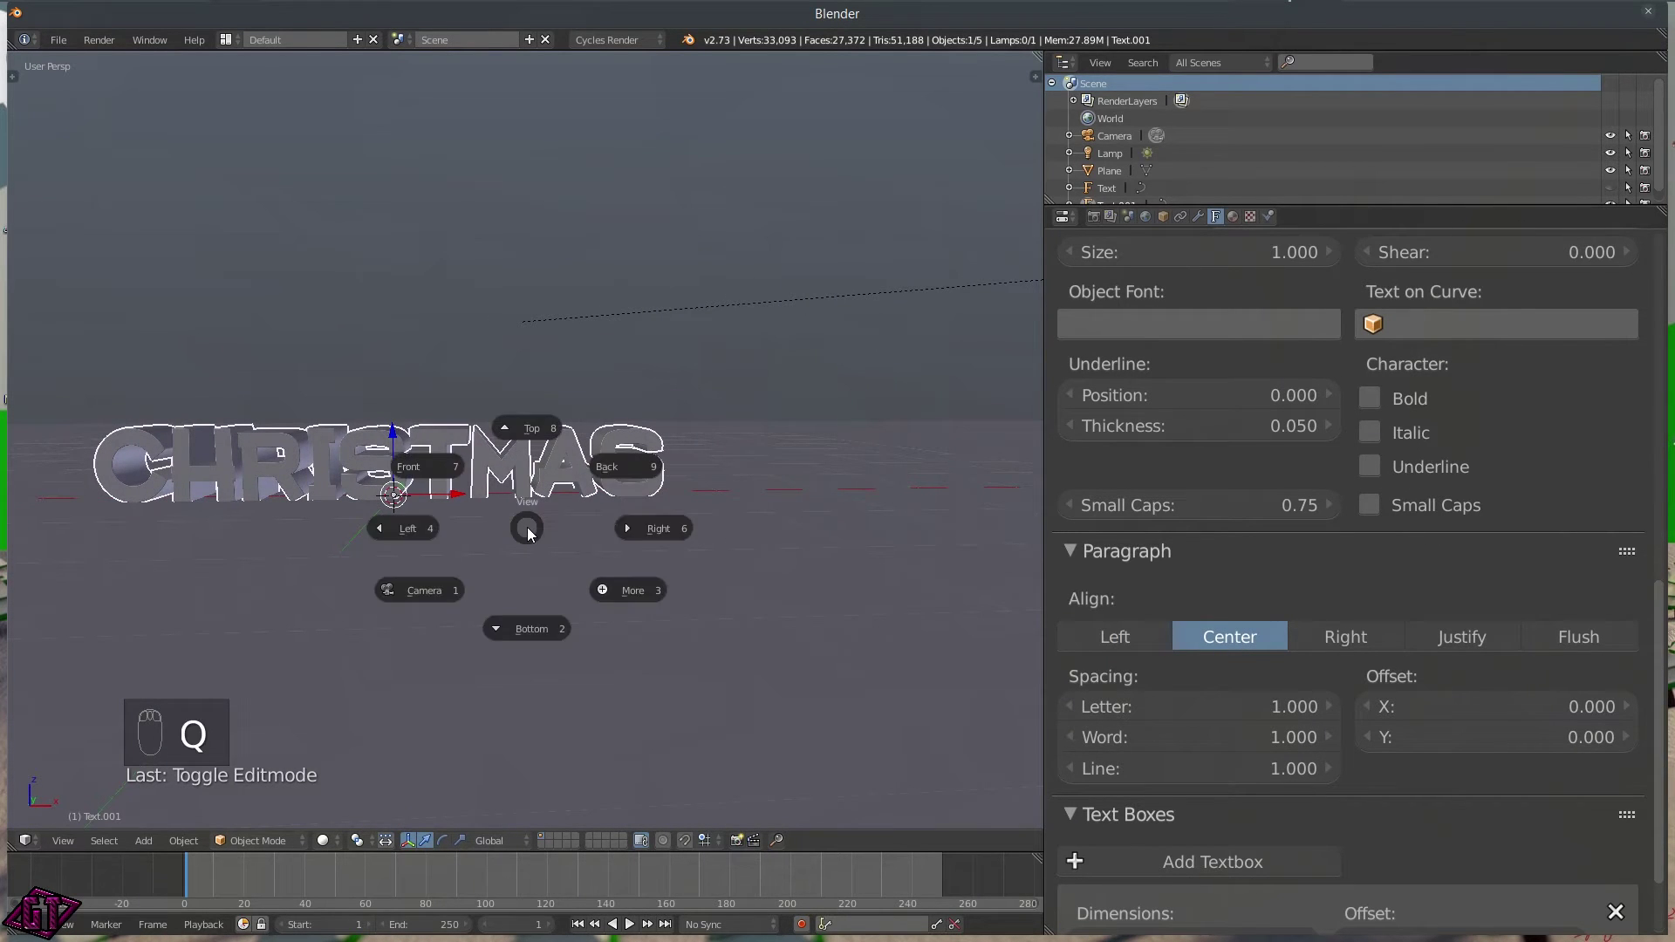
click(411, 584)
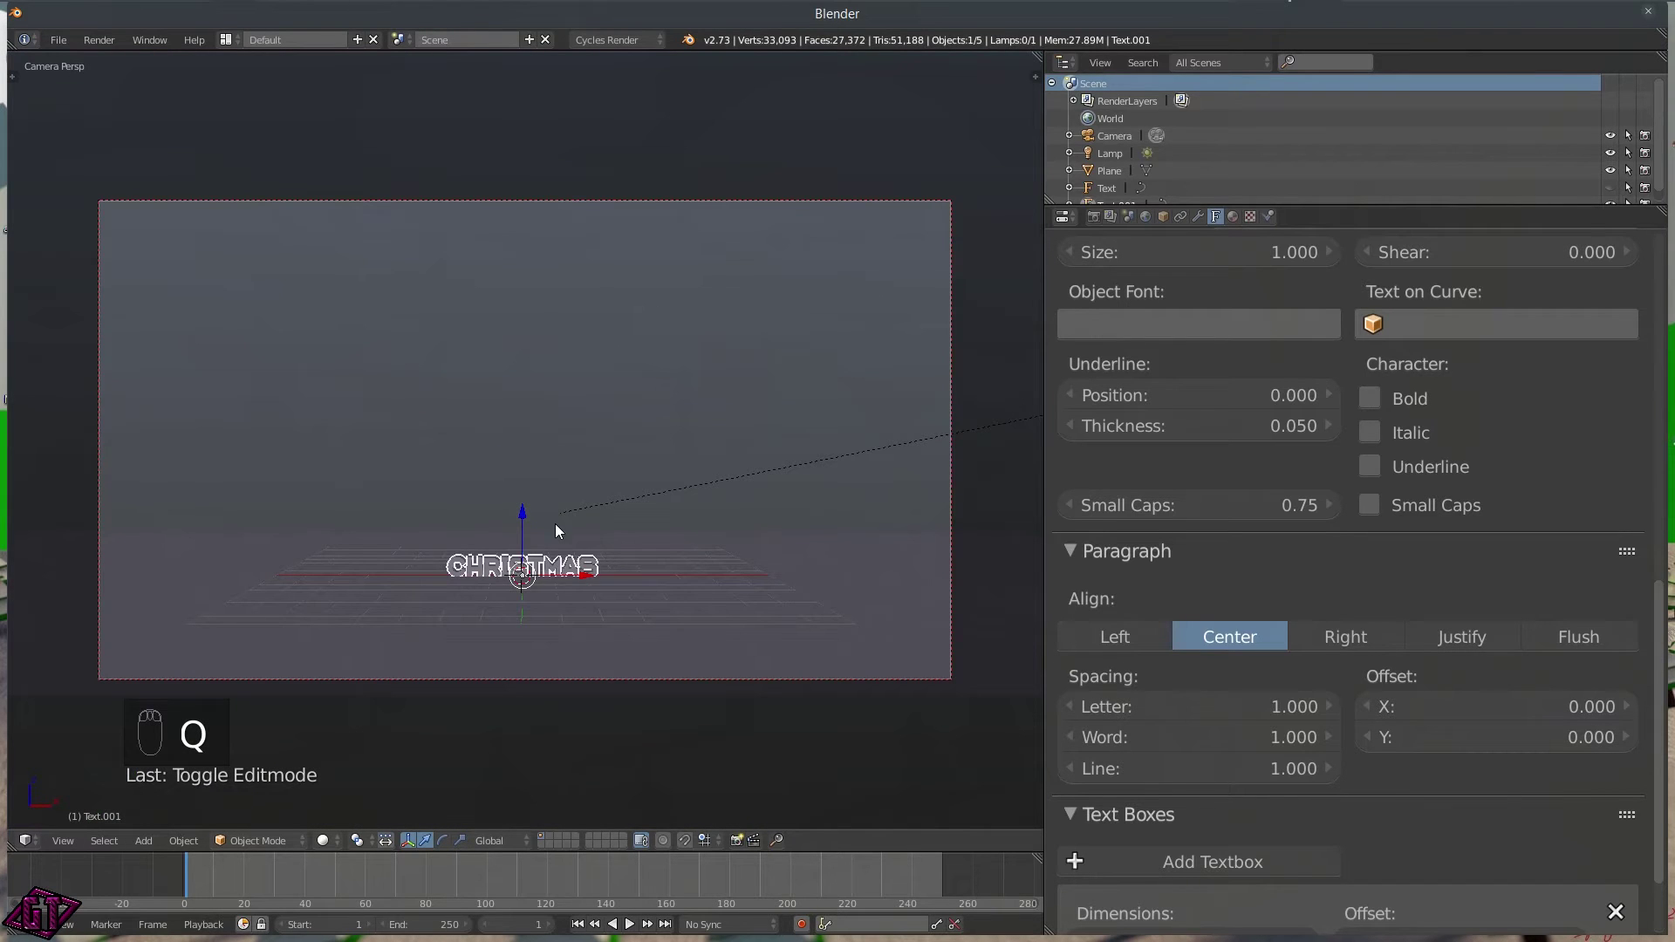
key(s)
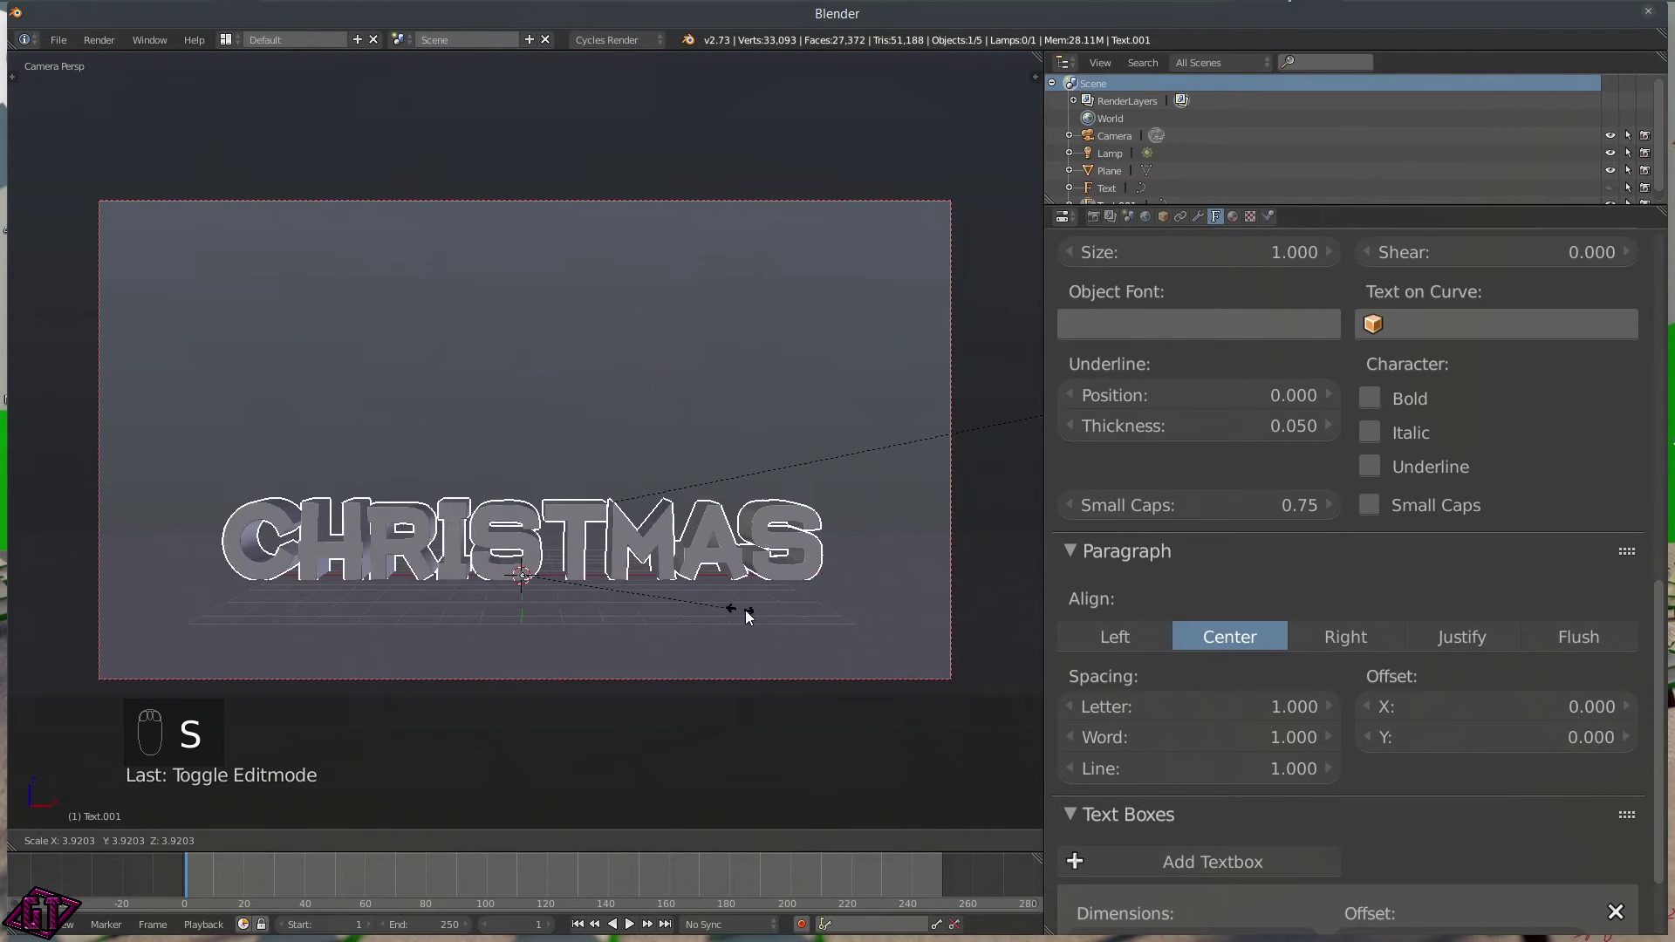
click(820, 617)
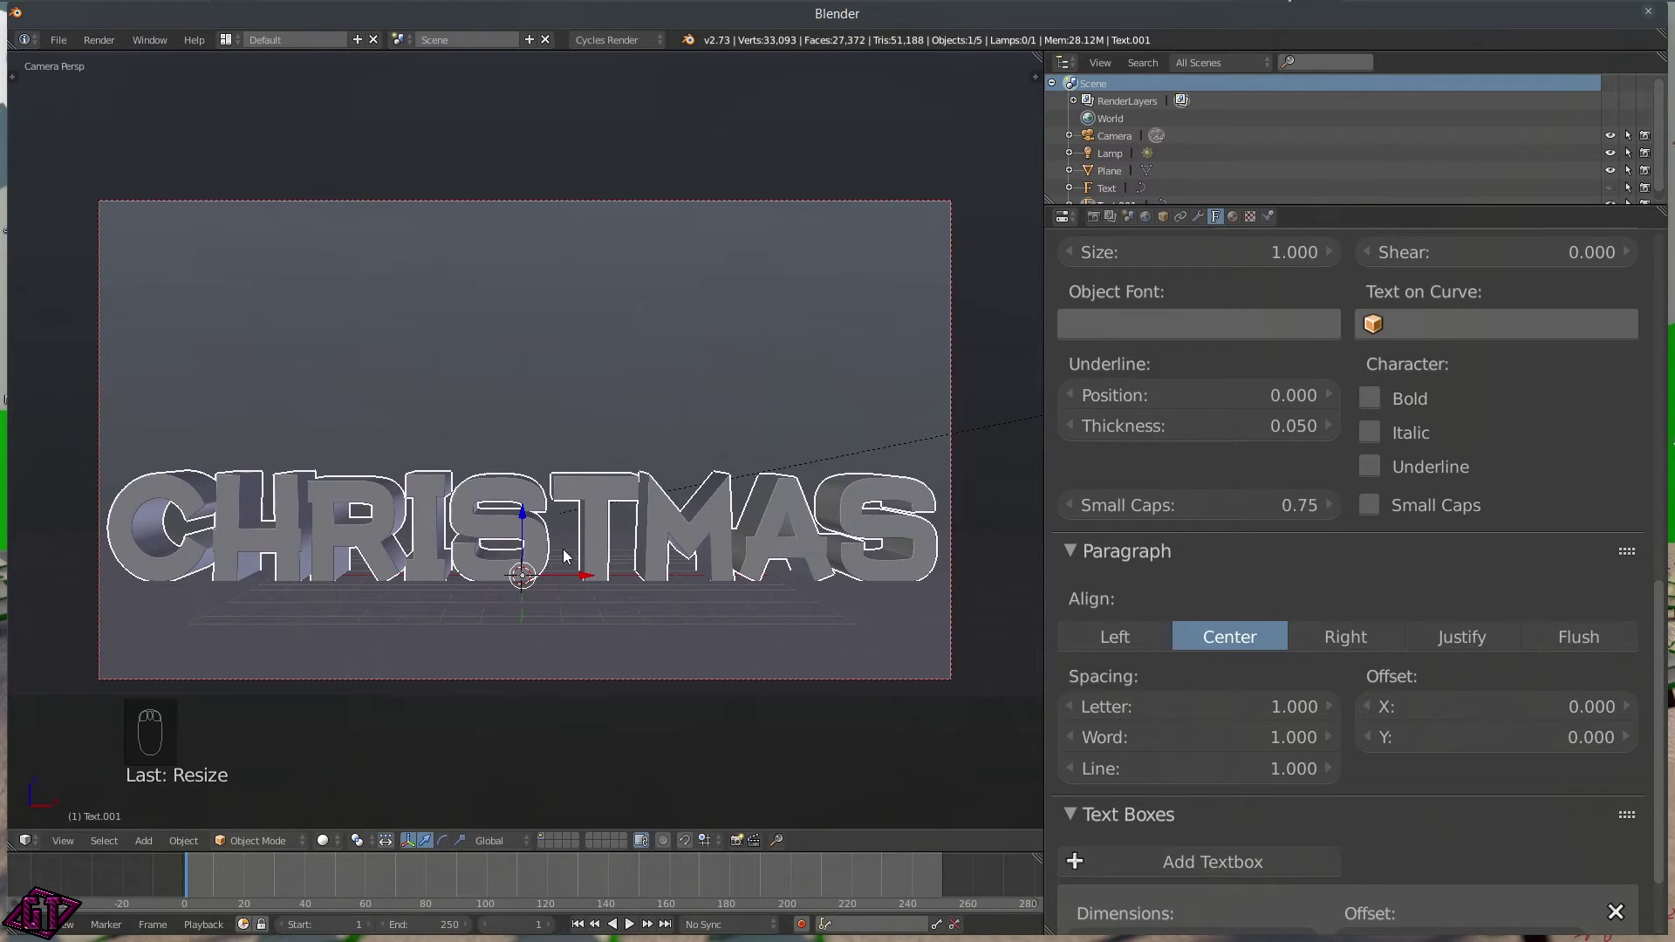
- Unhide the MERRY text and move it straight up along Z to sit just above CHRISTMAS
key(alt+h)
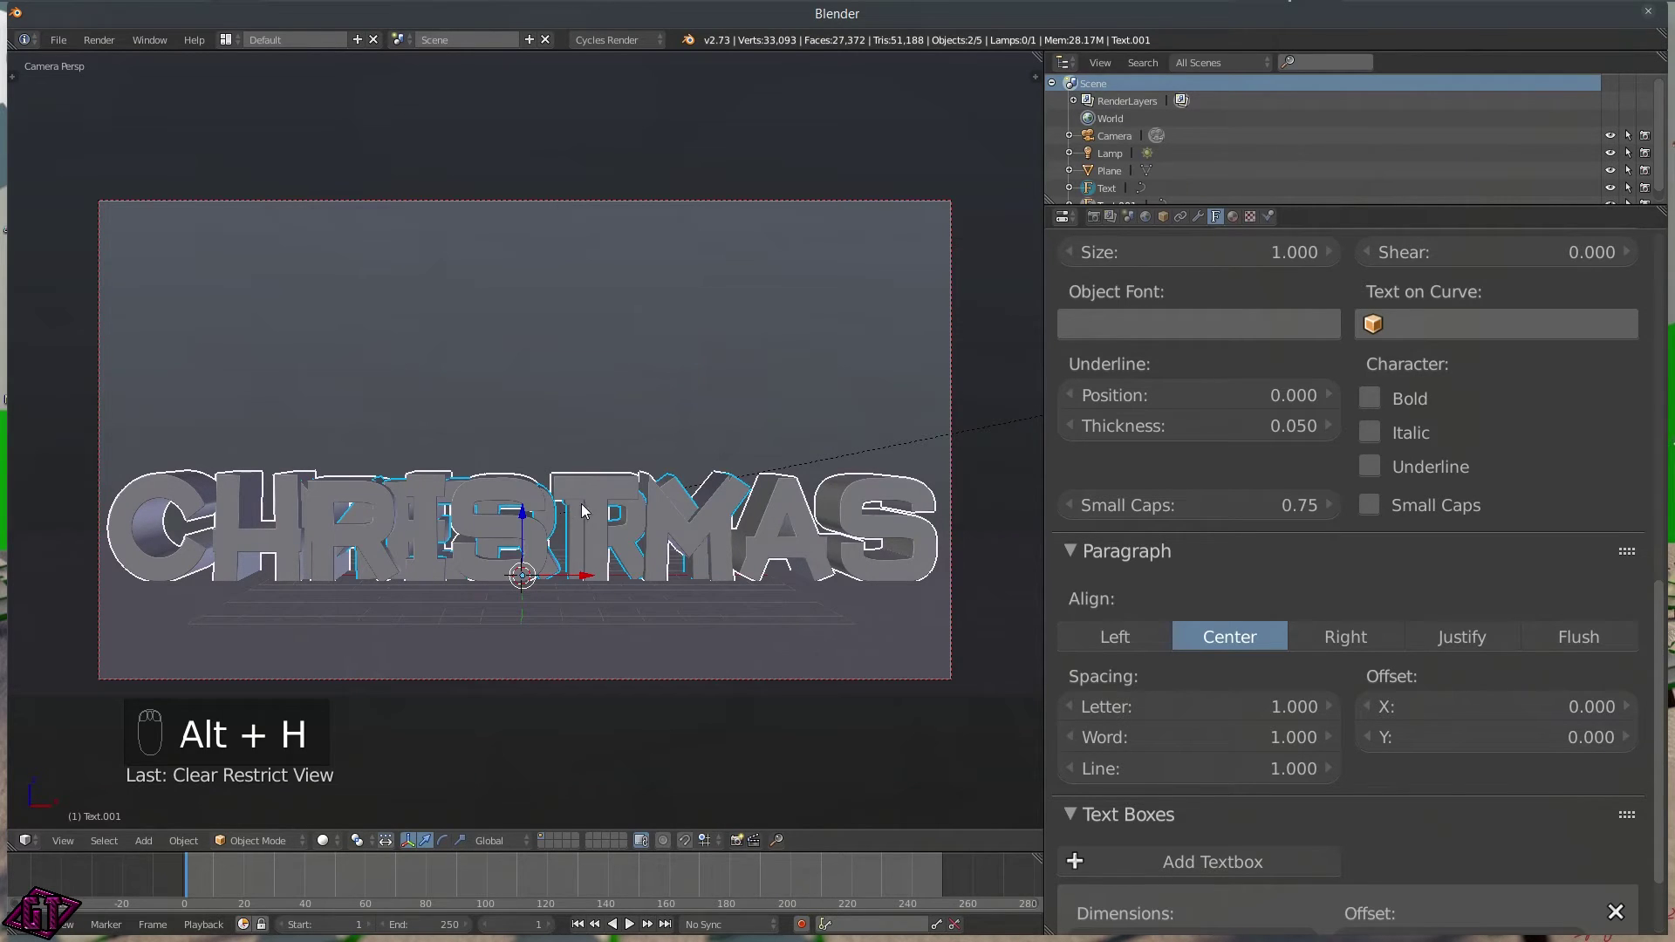
right_click(551, 510)
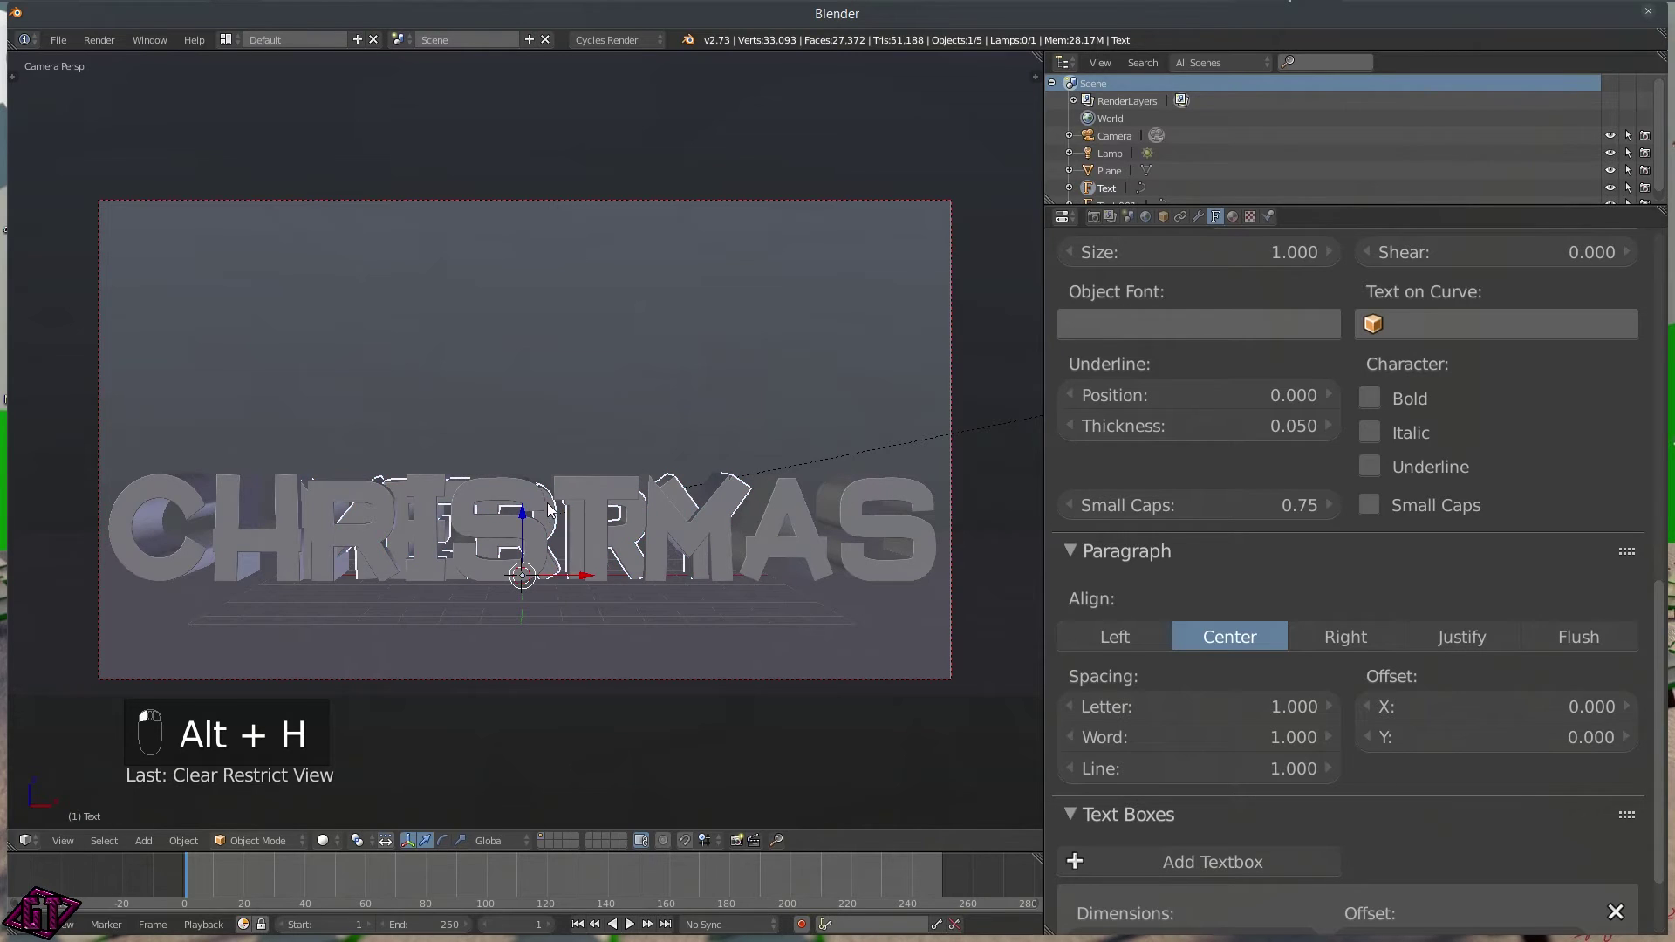
drag(521, 513, 512, 417)
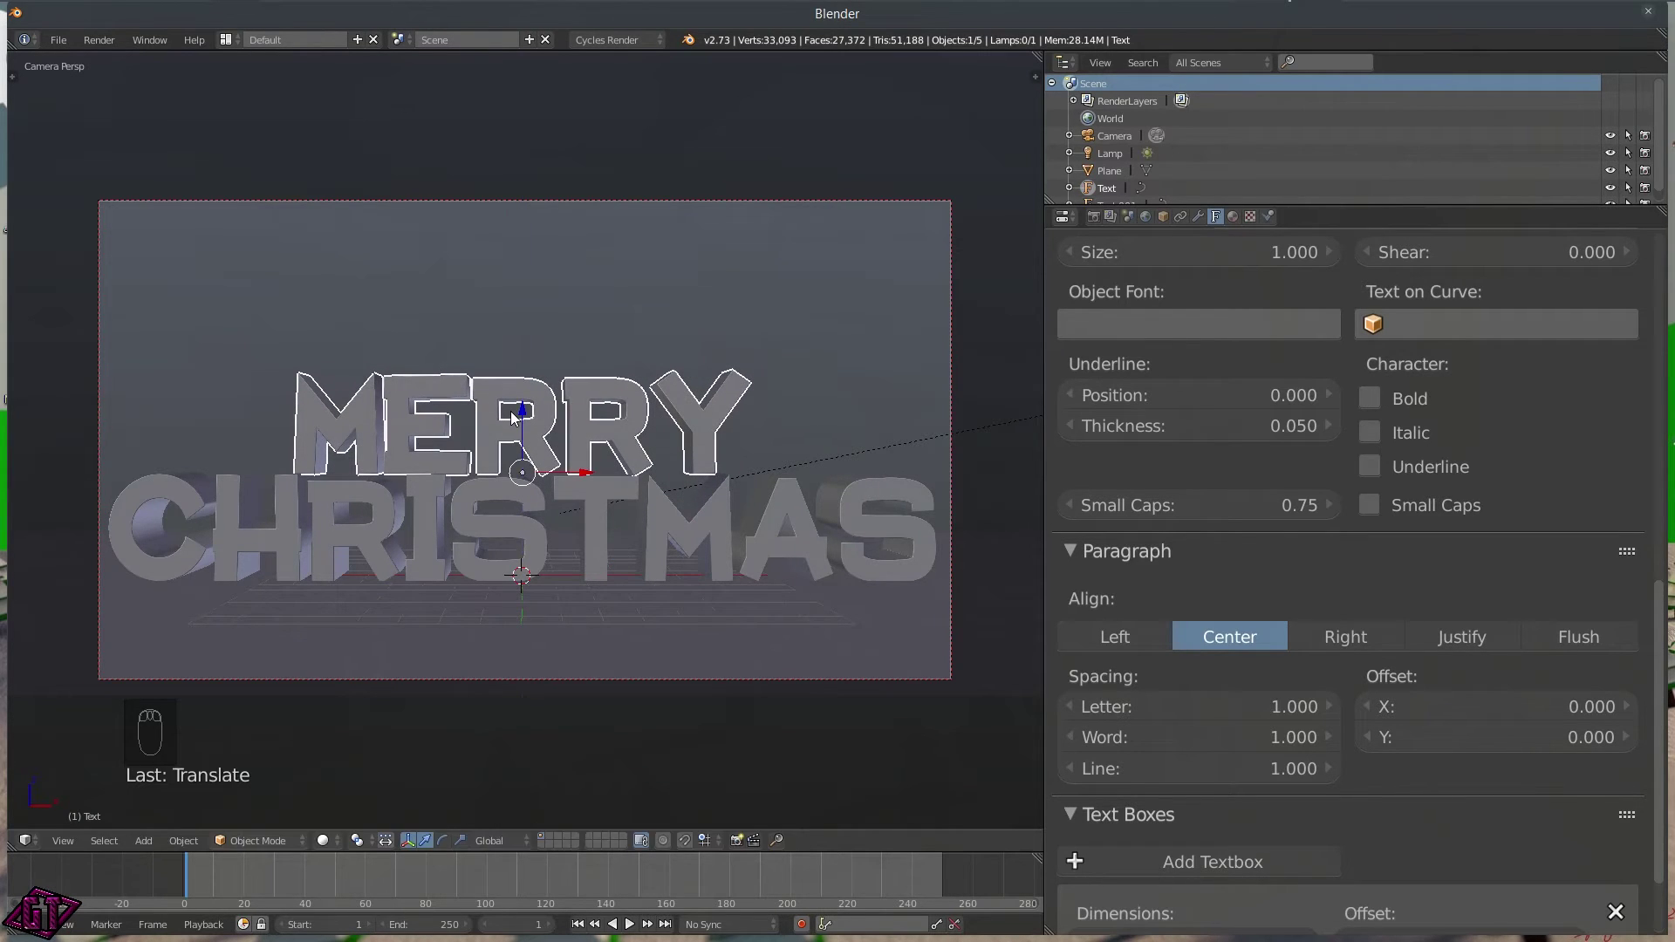
- Scale the MERRY text up about 1.4 times and the CHRISTMAS text by about 1.002
key(s)
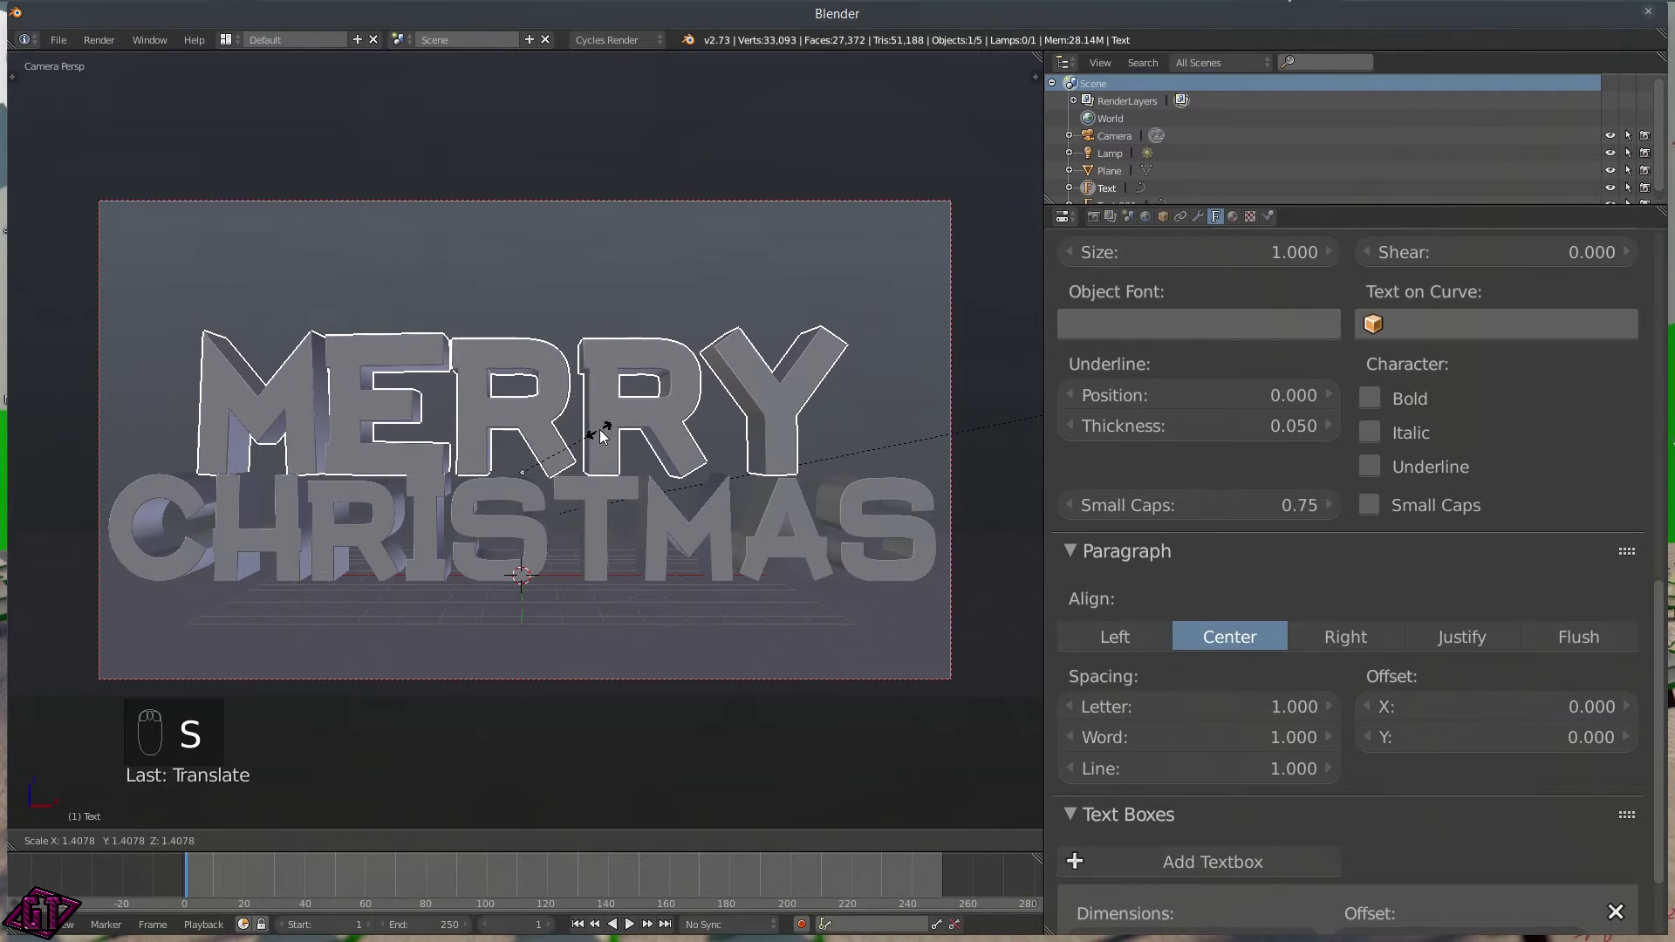
click(593, 436)
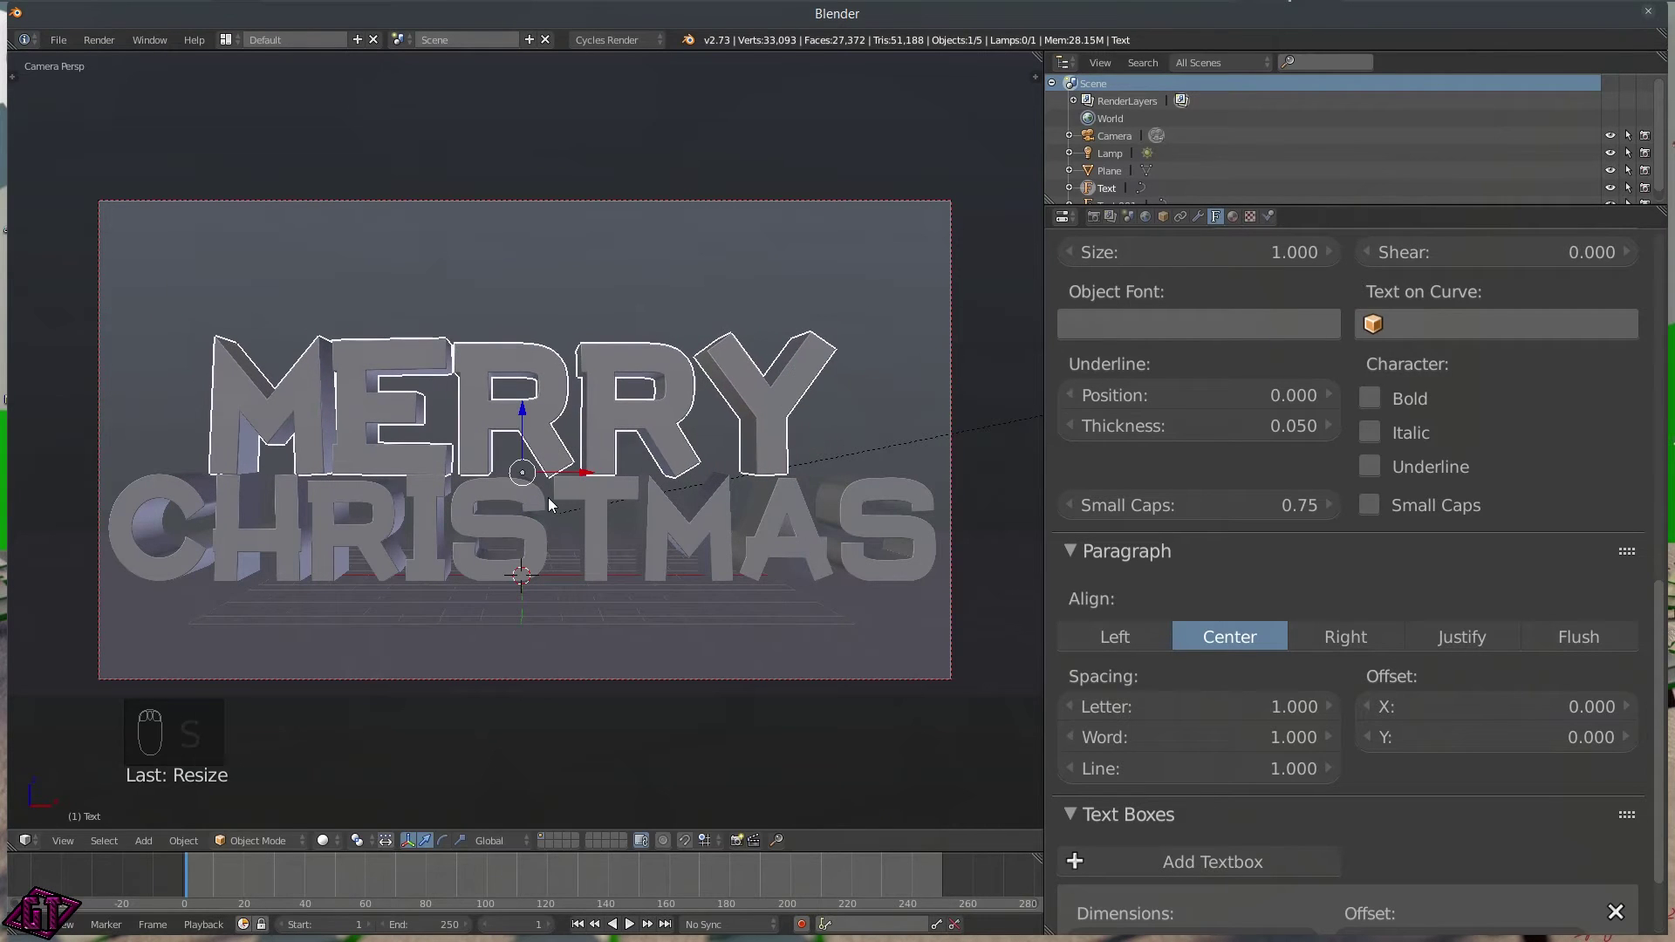
click(522, 511)
key(s)
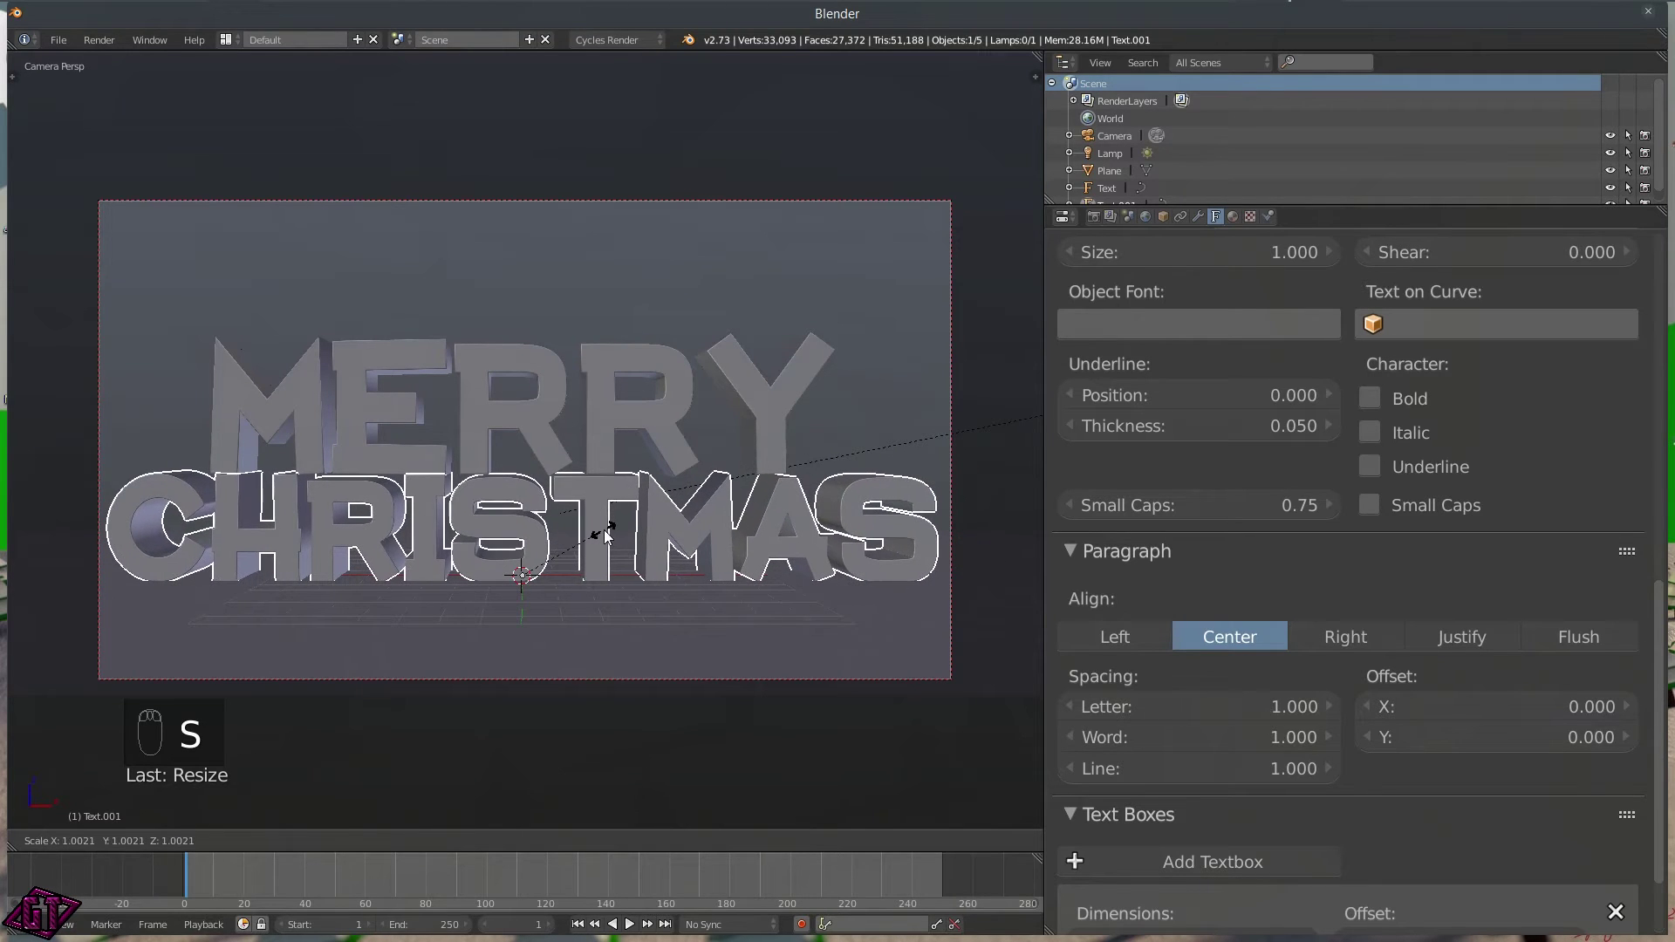
click(604, 531)
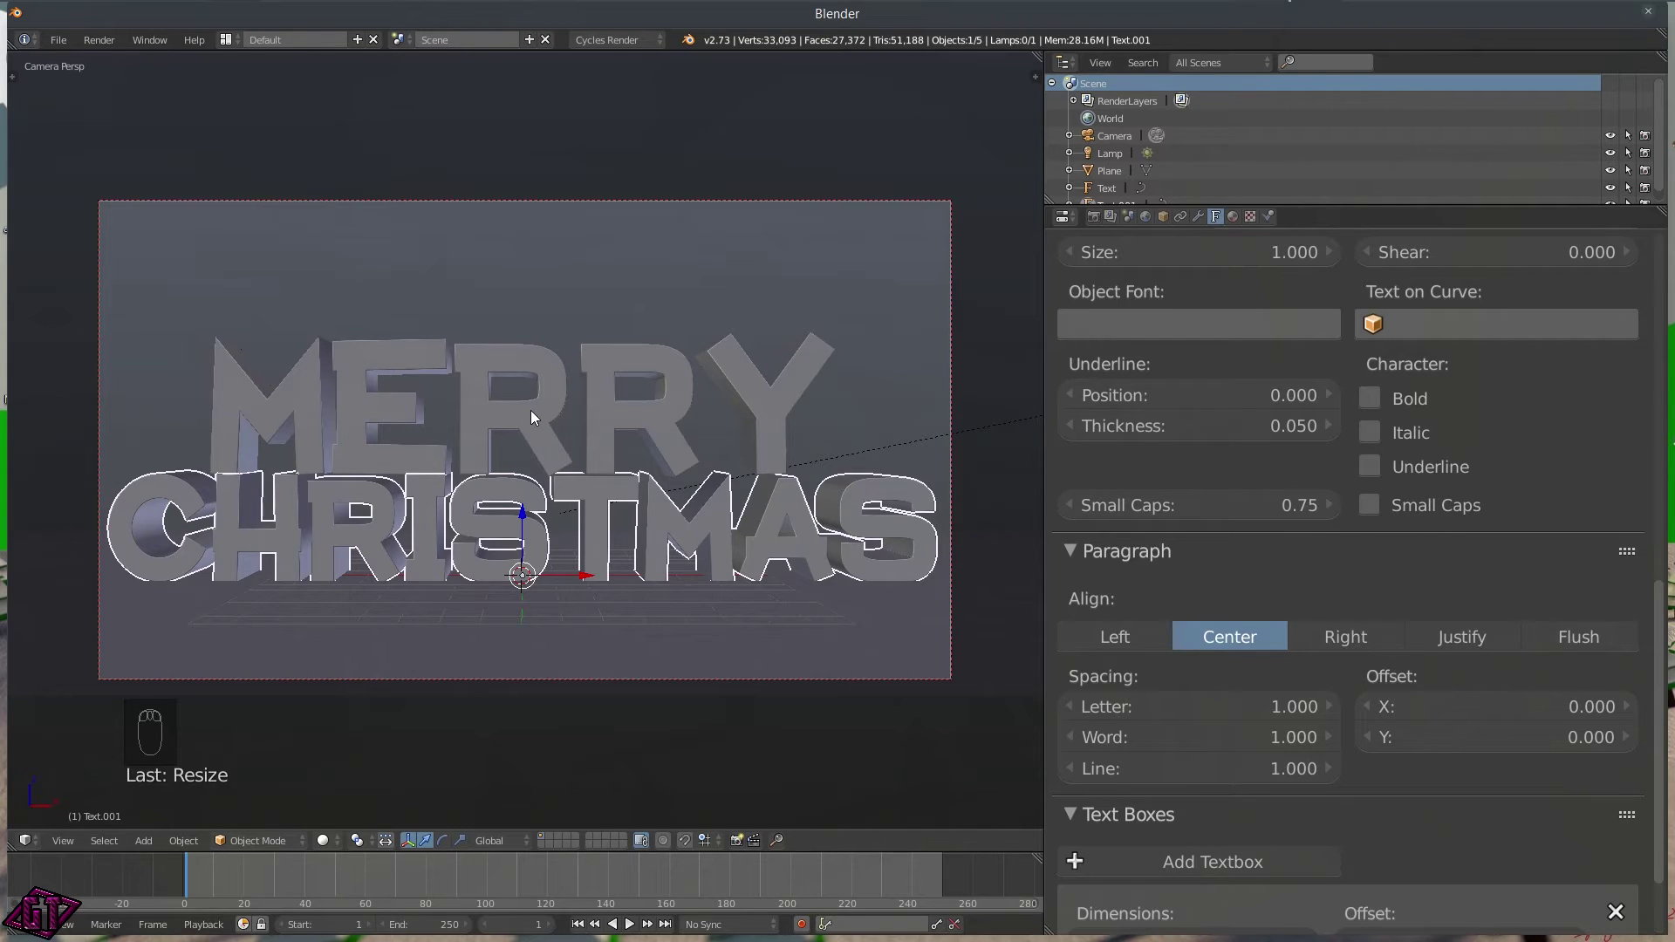
- From the top view, set the CHRISTMAS text's extrusion to 0.3, refining it to 0.325
key(q)
click(530, 326)
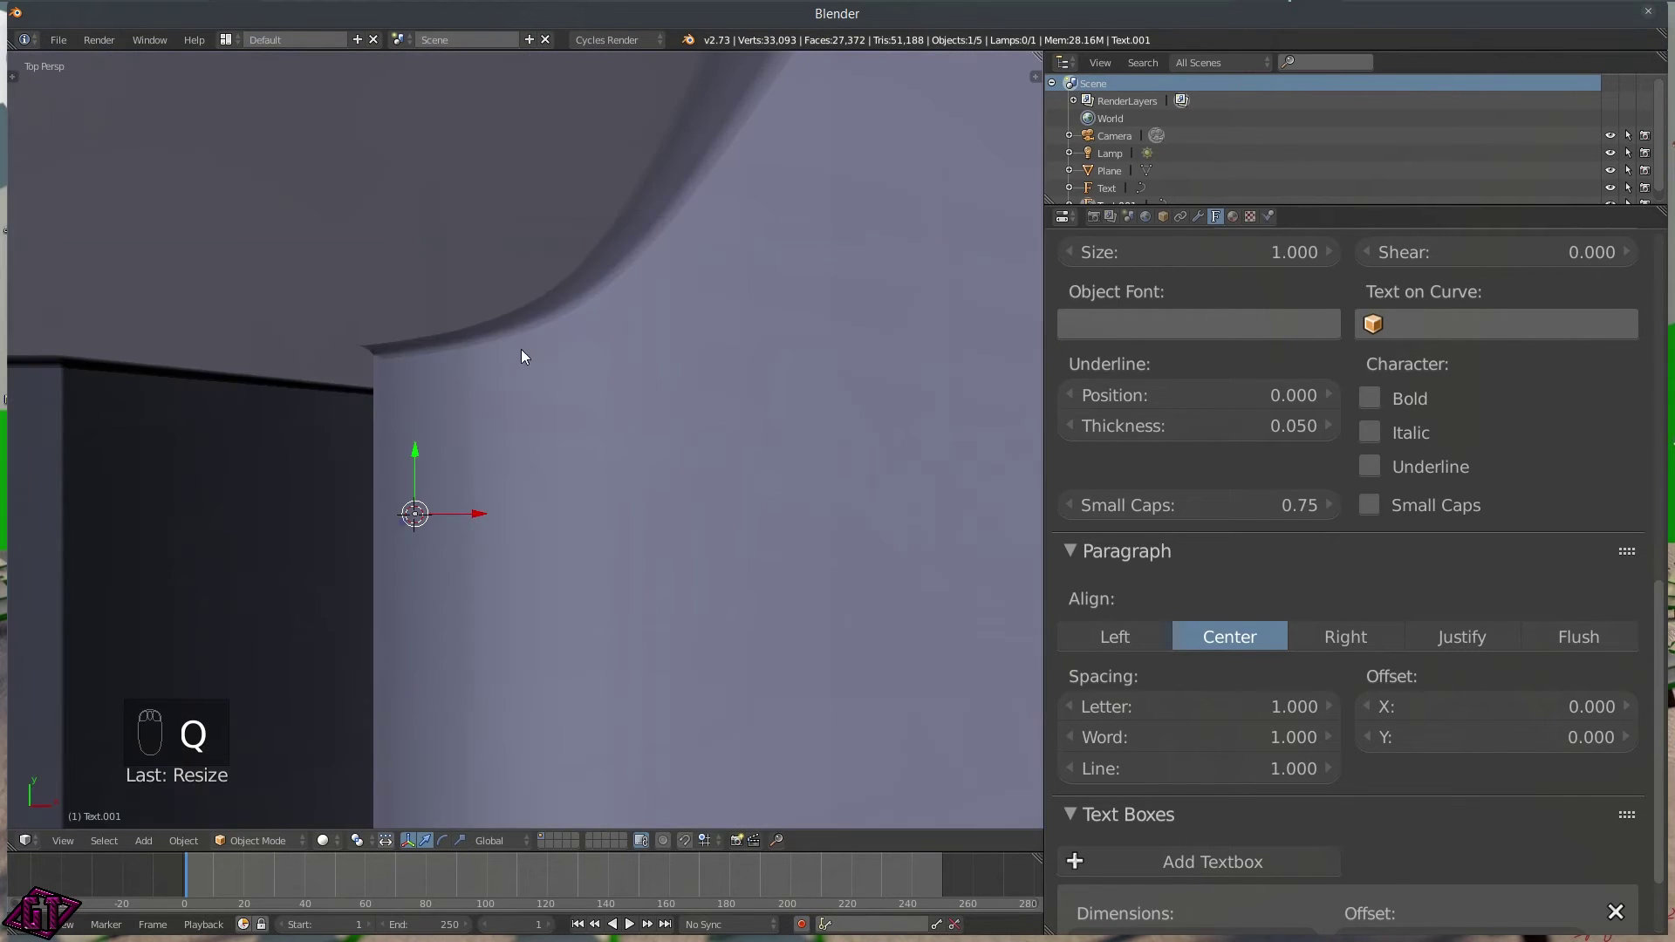
scroll(537, 444, down, 6)
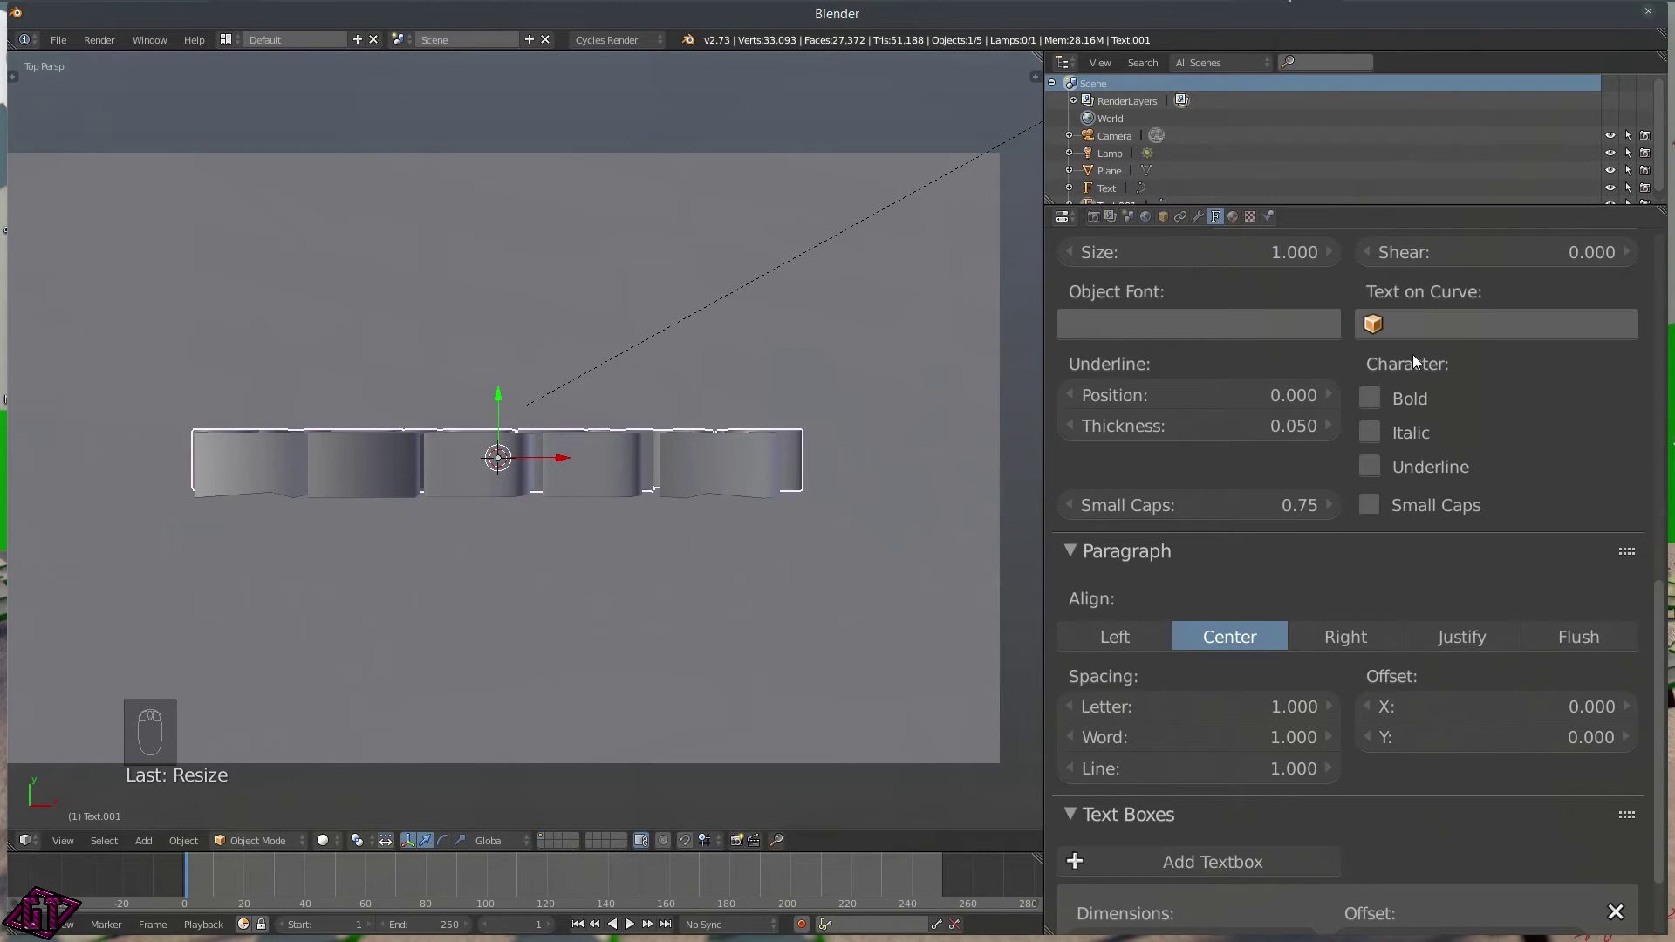
scroll(1221, 341, up, 12)
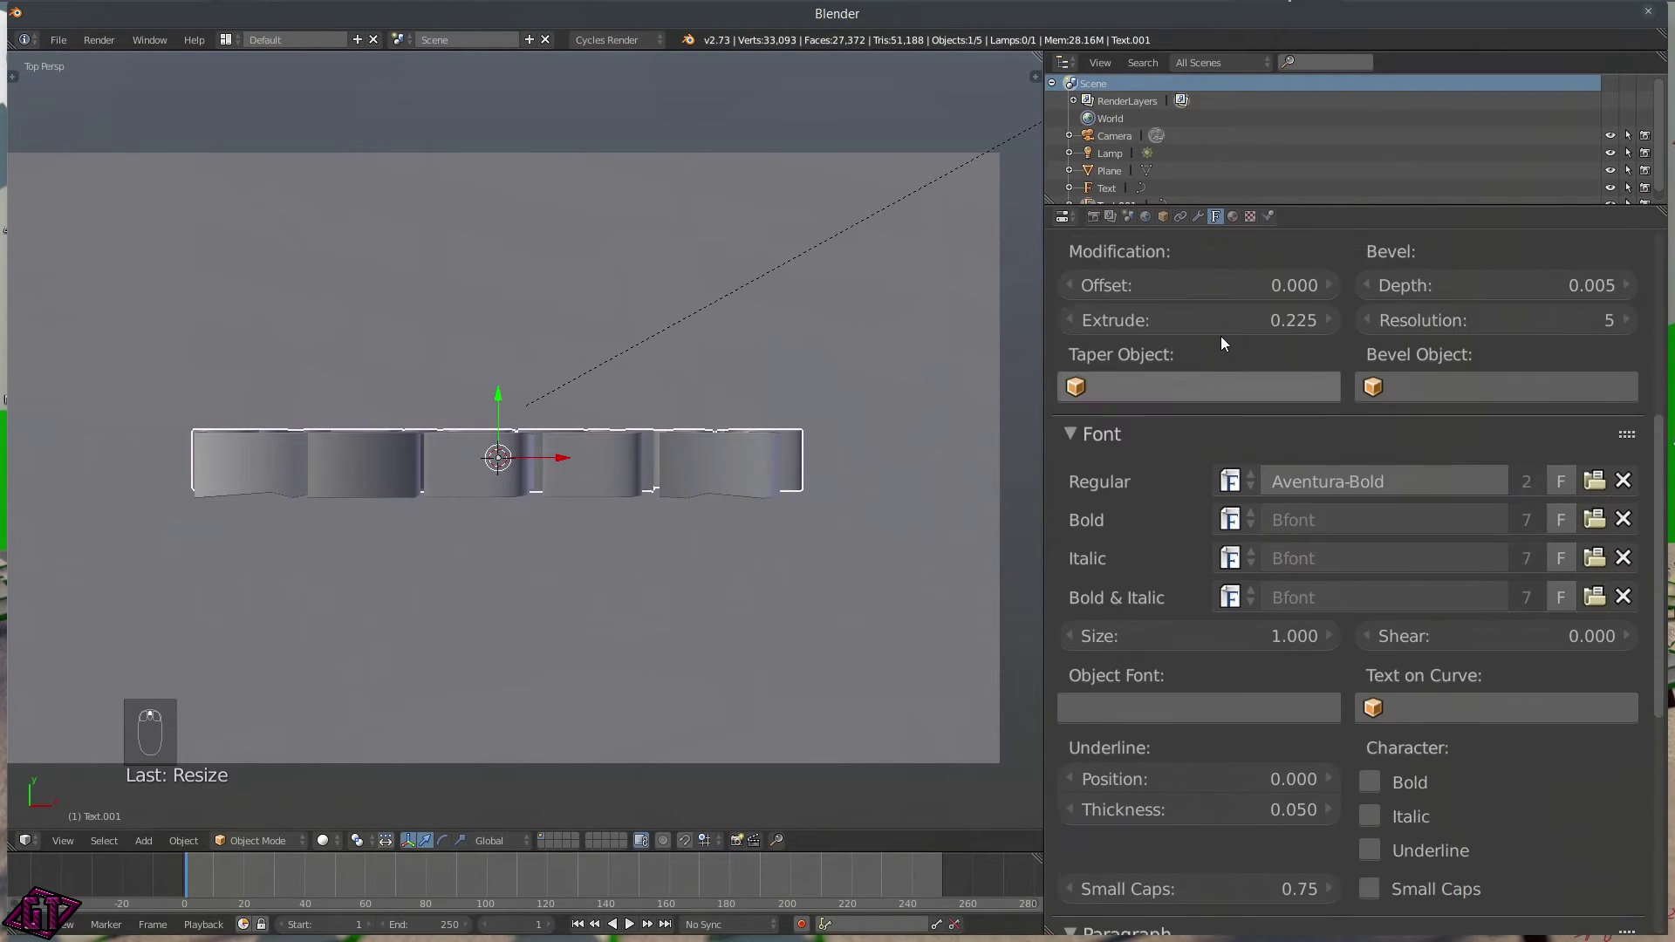
click(1300, 460)
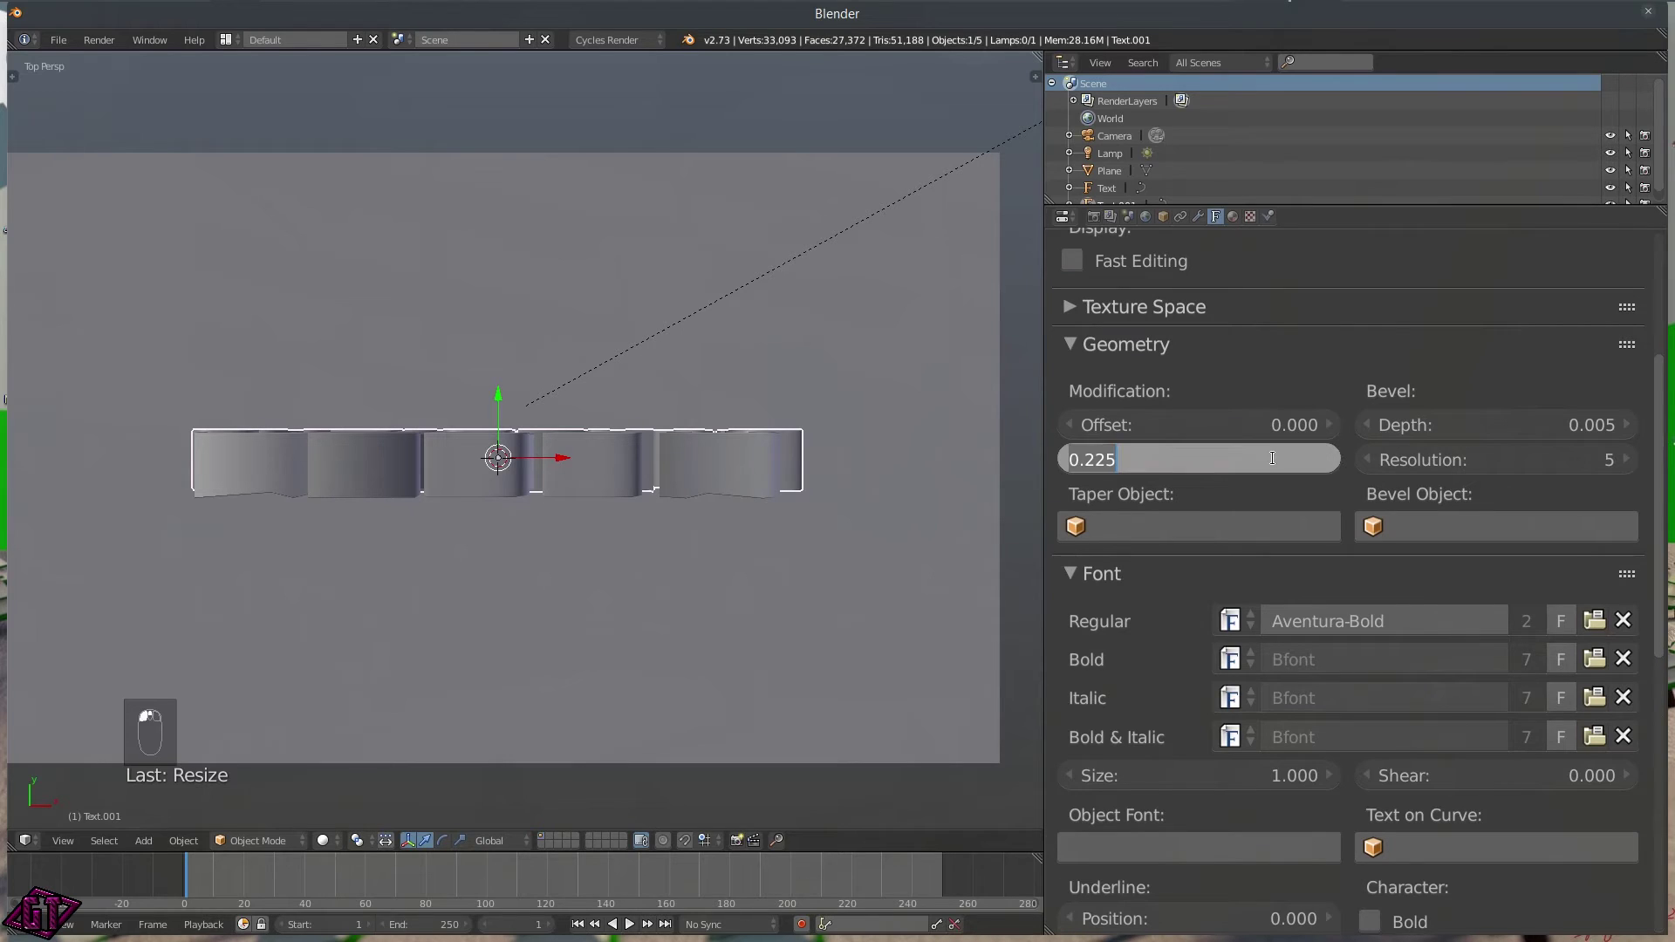
text(.)
key(Return)
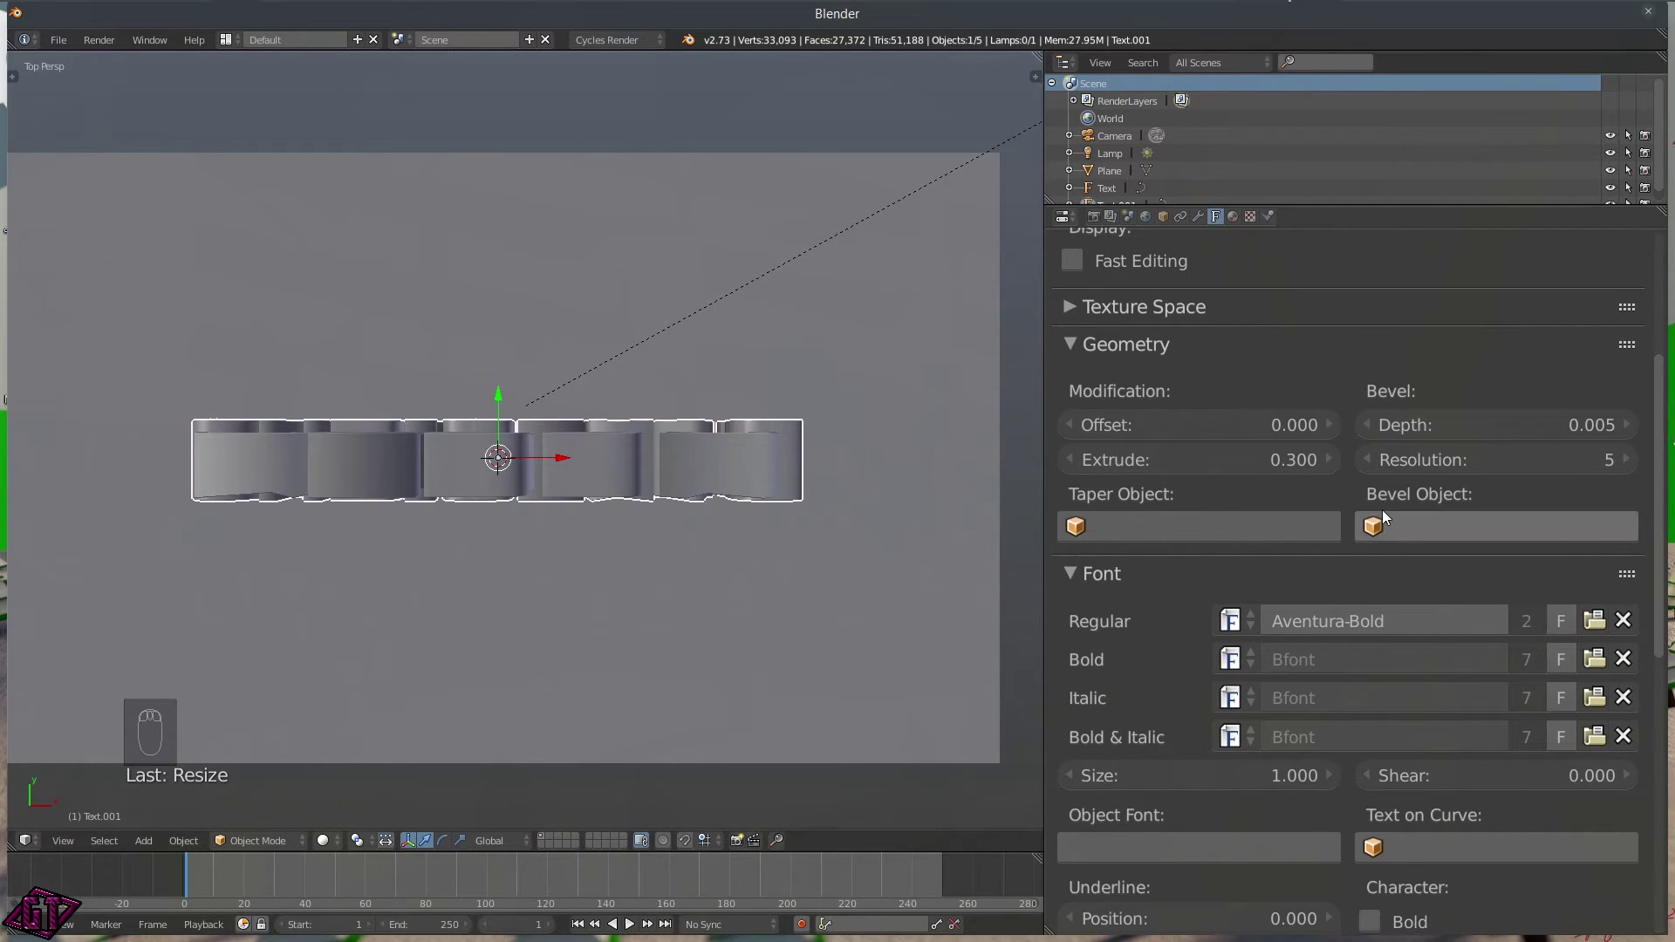
click(1275, 459)
text(.325)
key(Return)
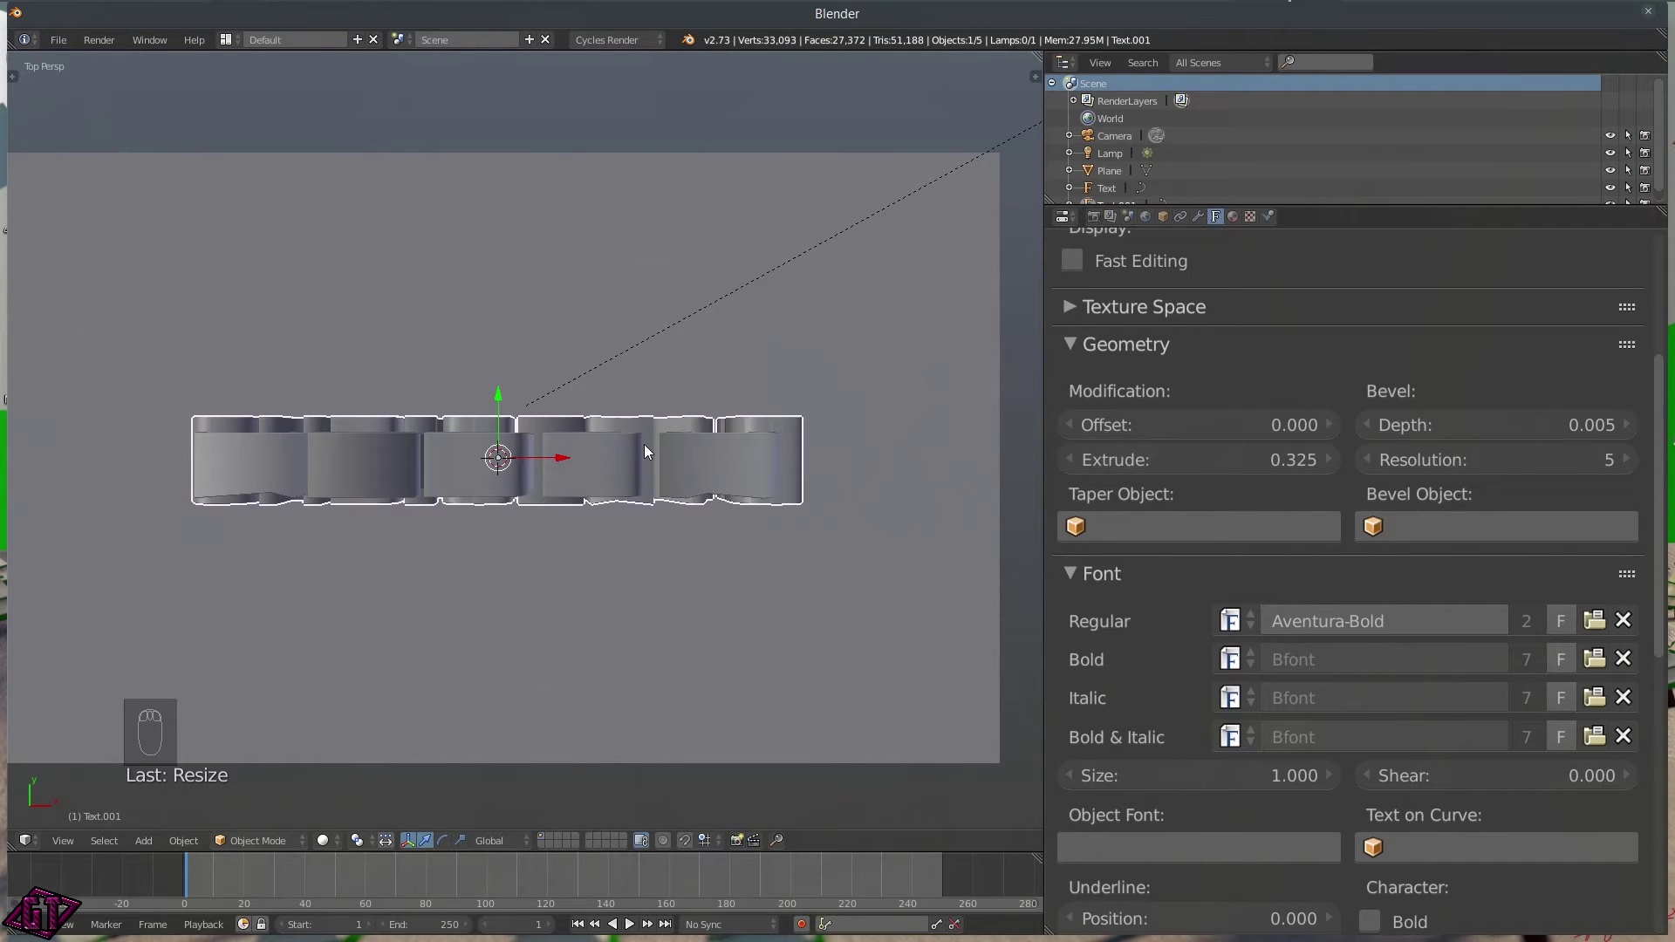
- Check the thickened CHRISTMAS letters from the front and select the MERRY text above them
middle_drag(584, 557, 561, 388)
scroll(515, 390, up, 3)
scroll(517, 389, up, 1)
scroll(436, 393, down, 4)
middle_drag(436, 392, 371, 397)
right_click(448, 323)
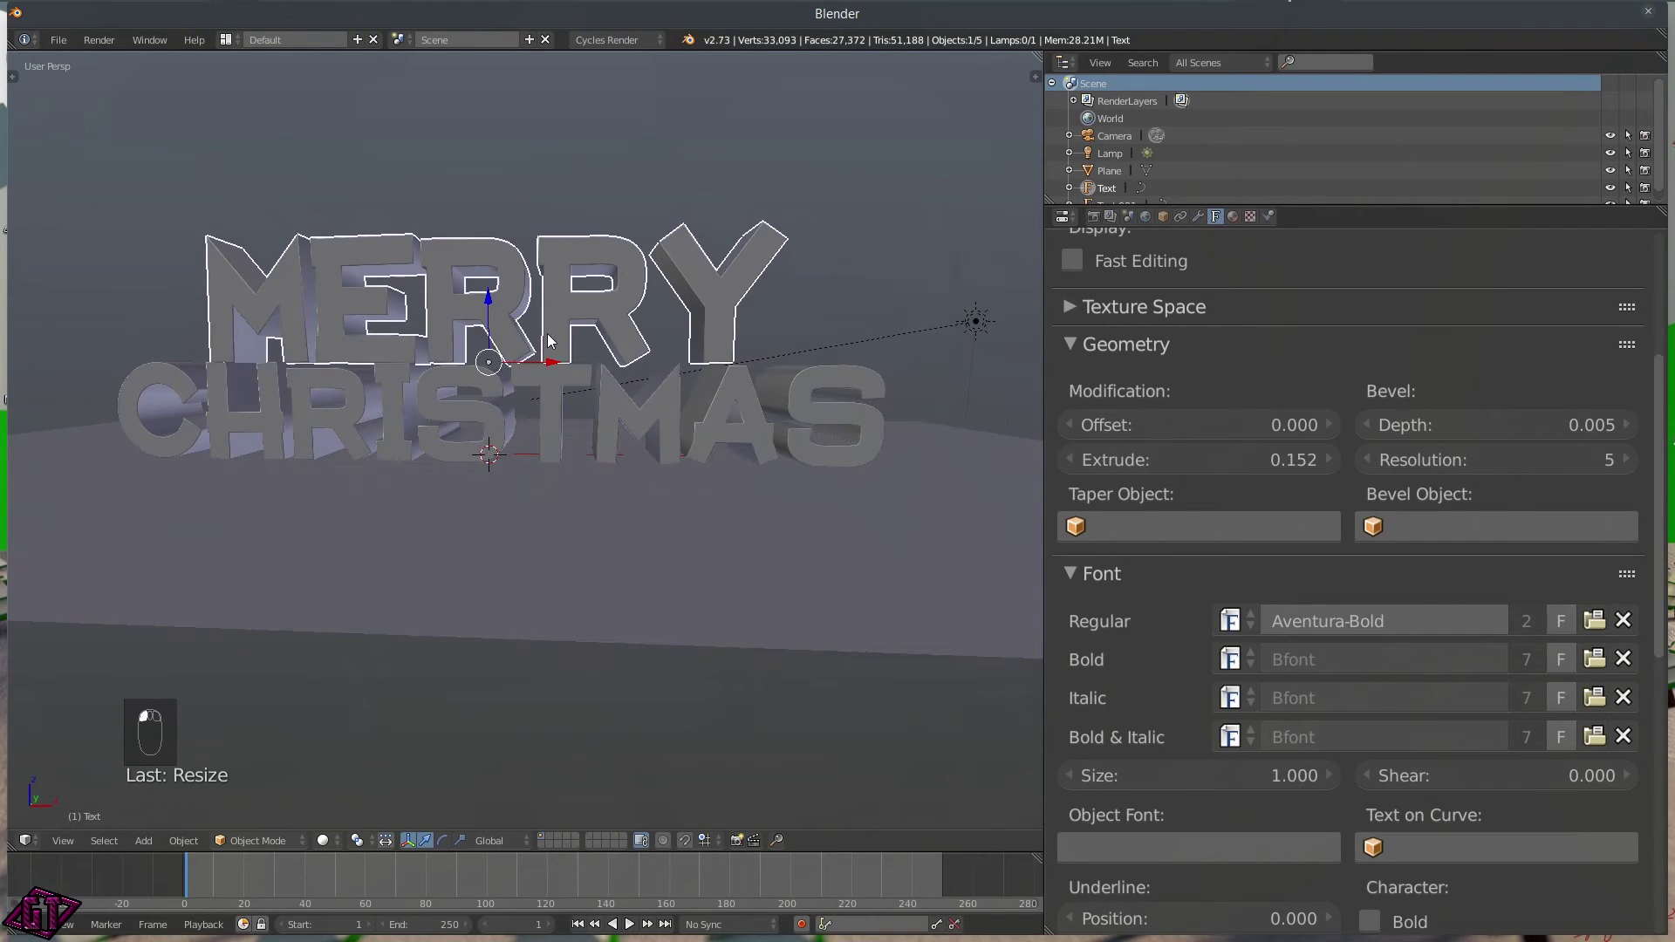
- Try to shift the MERRY text slightly along the X axis and undo the move
key(g)
key(x)
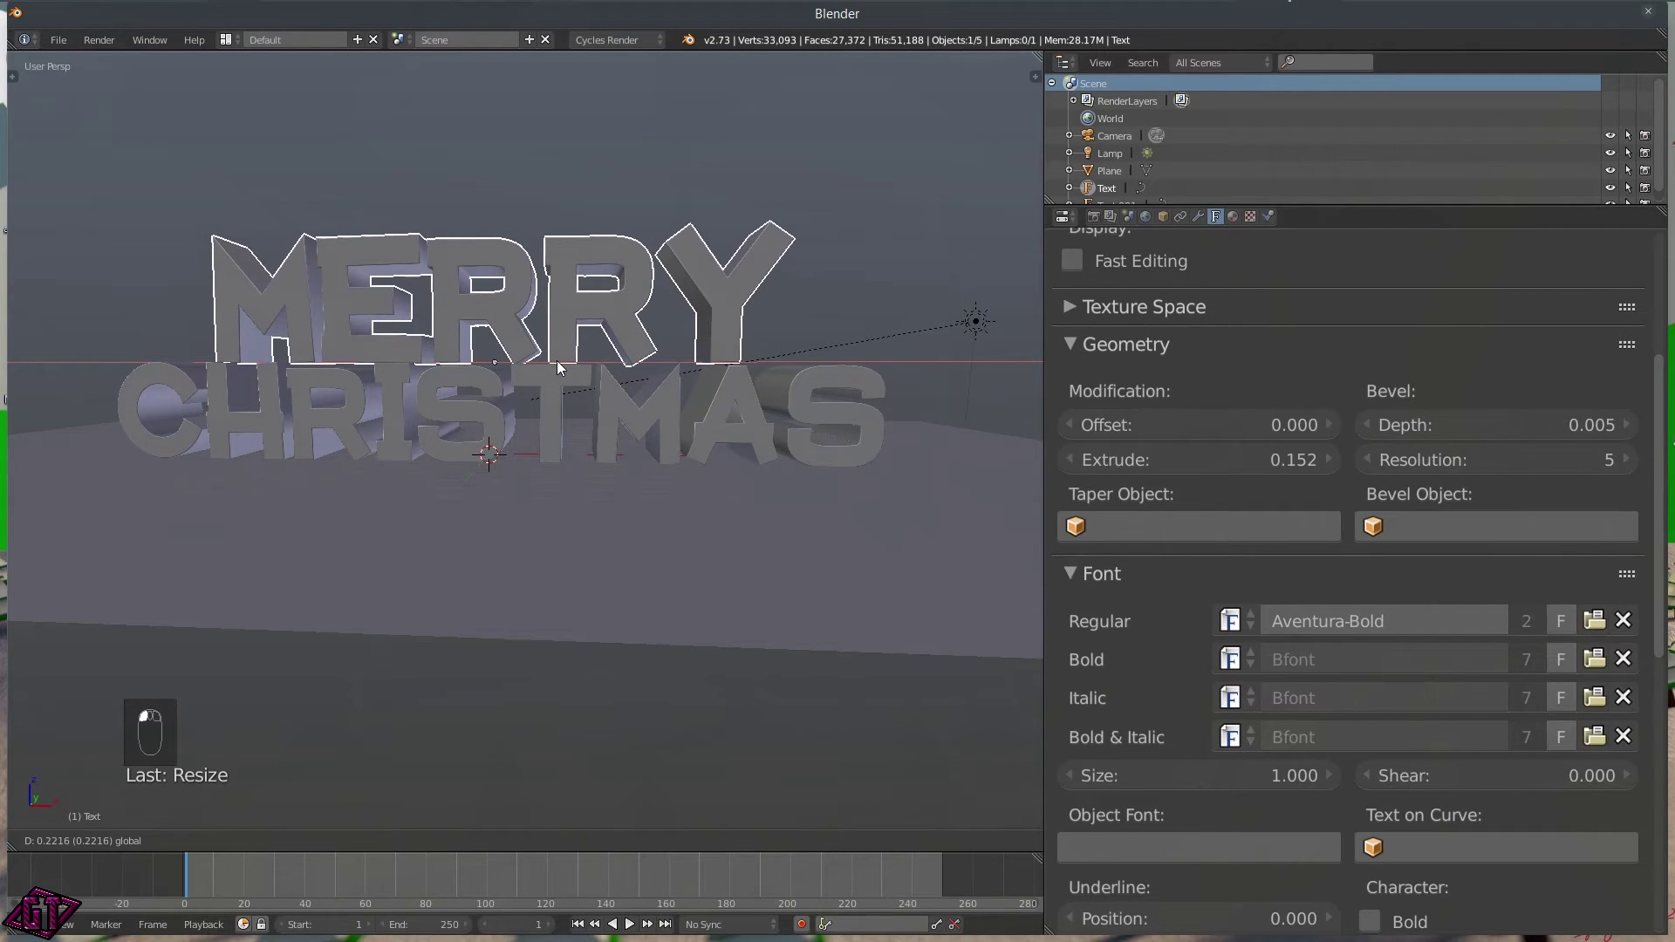
click(553, 360)
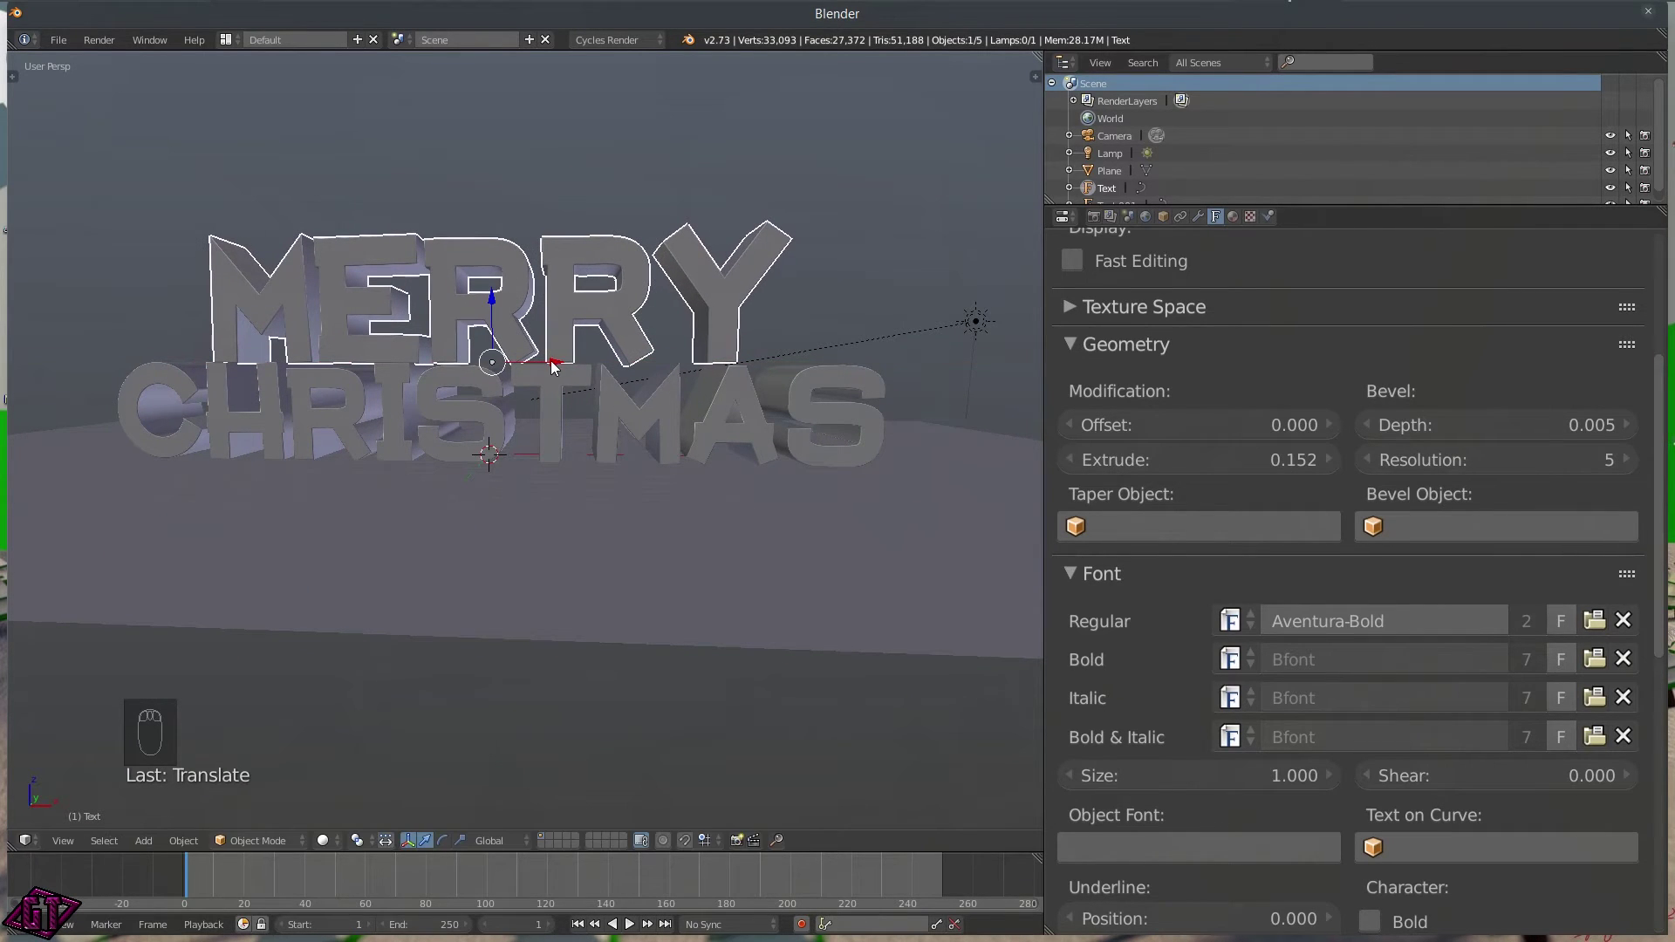
key(ctrl+z)
- Scale the MERRY text up slightly so its width comes closer to that of CHRISTMAS
key(s)
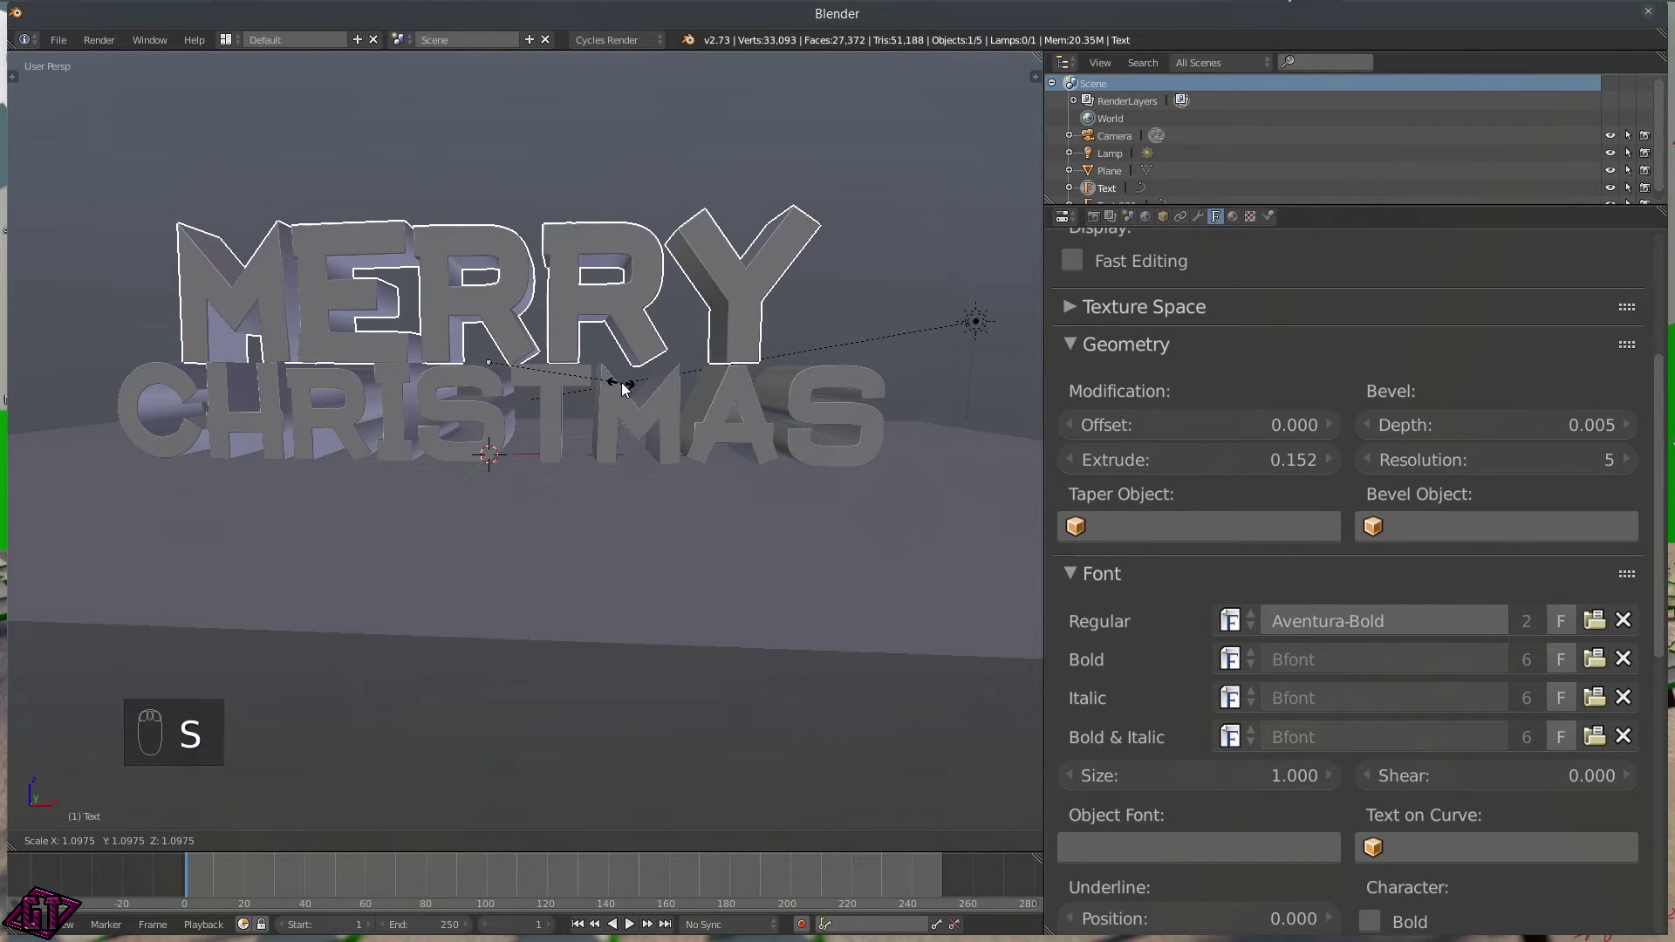
click(616, 382)
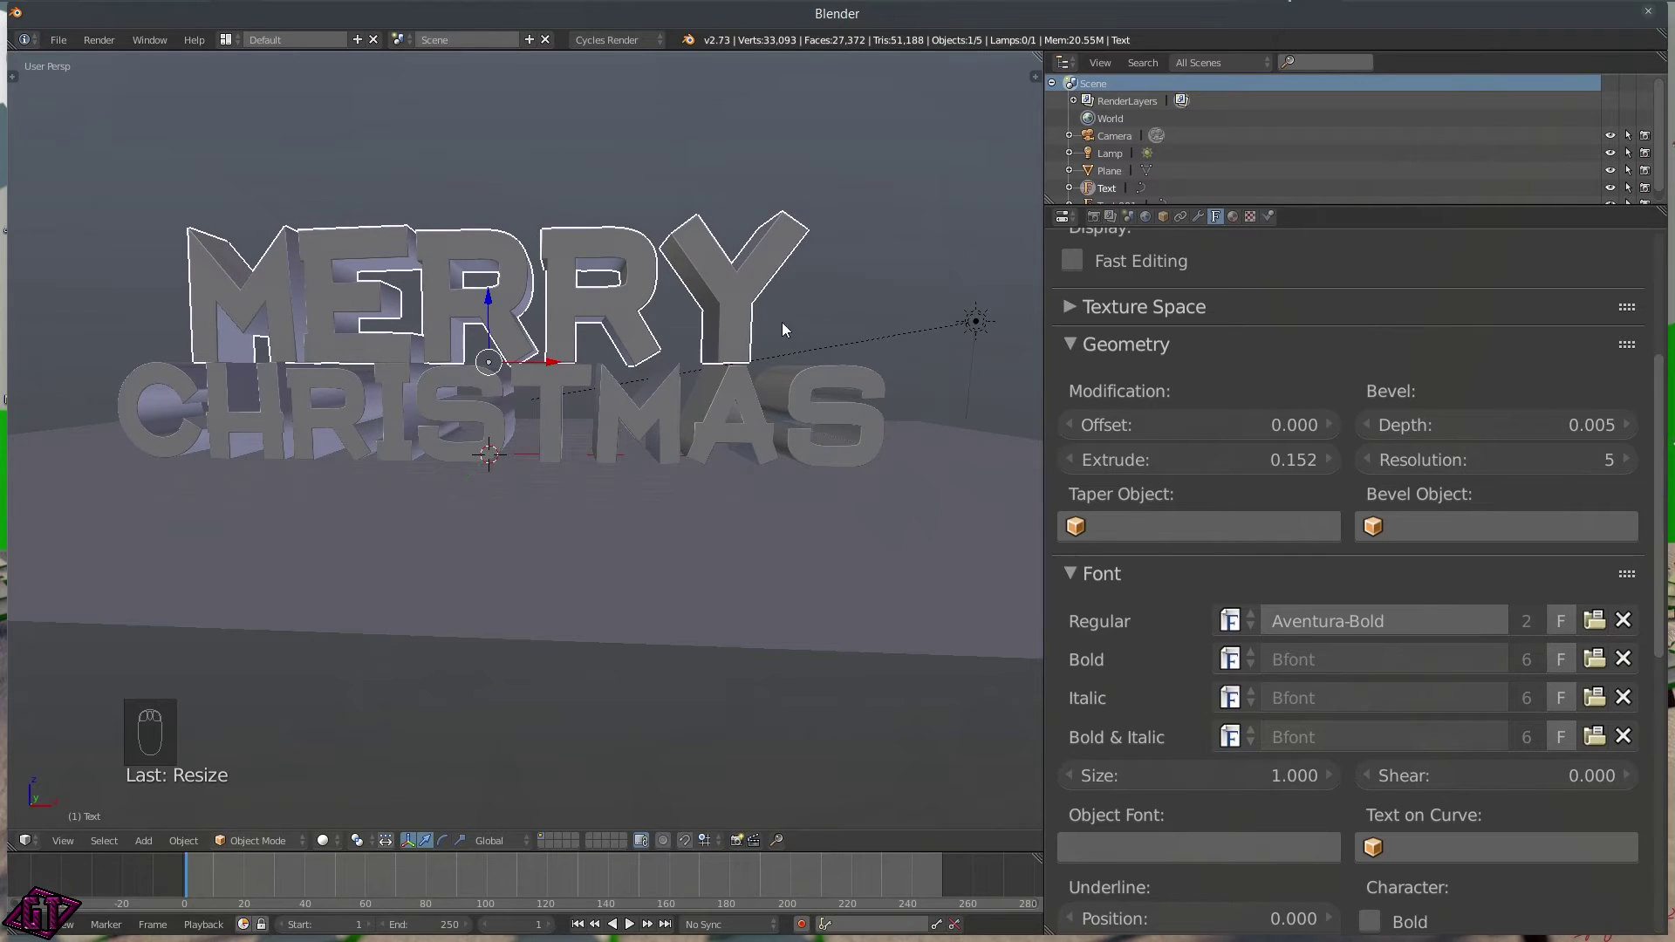
- Look through the scene camera to check how the MERRY CHRISTMAS text is framed
scroll(576, 433, down, 2)
middle_drag(563, 434, 520, 444)
key(KP_0)
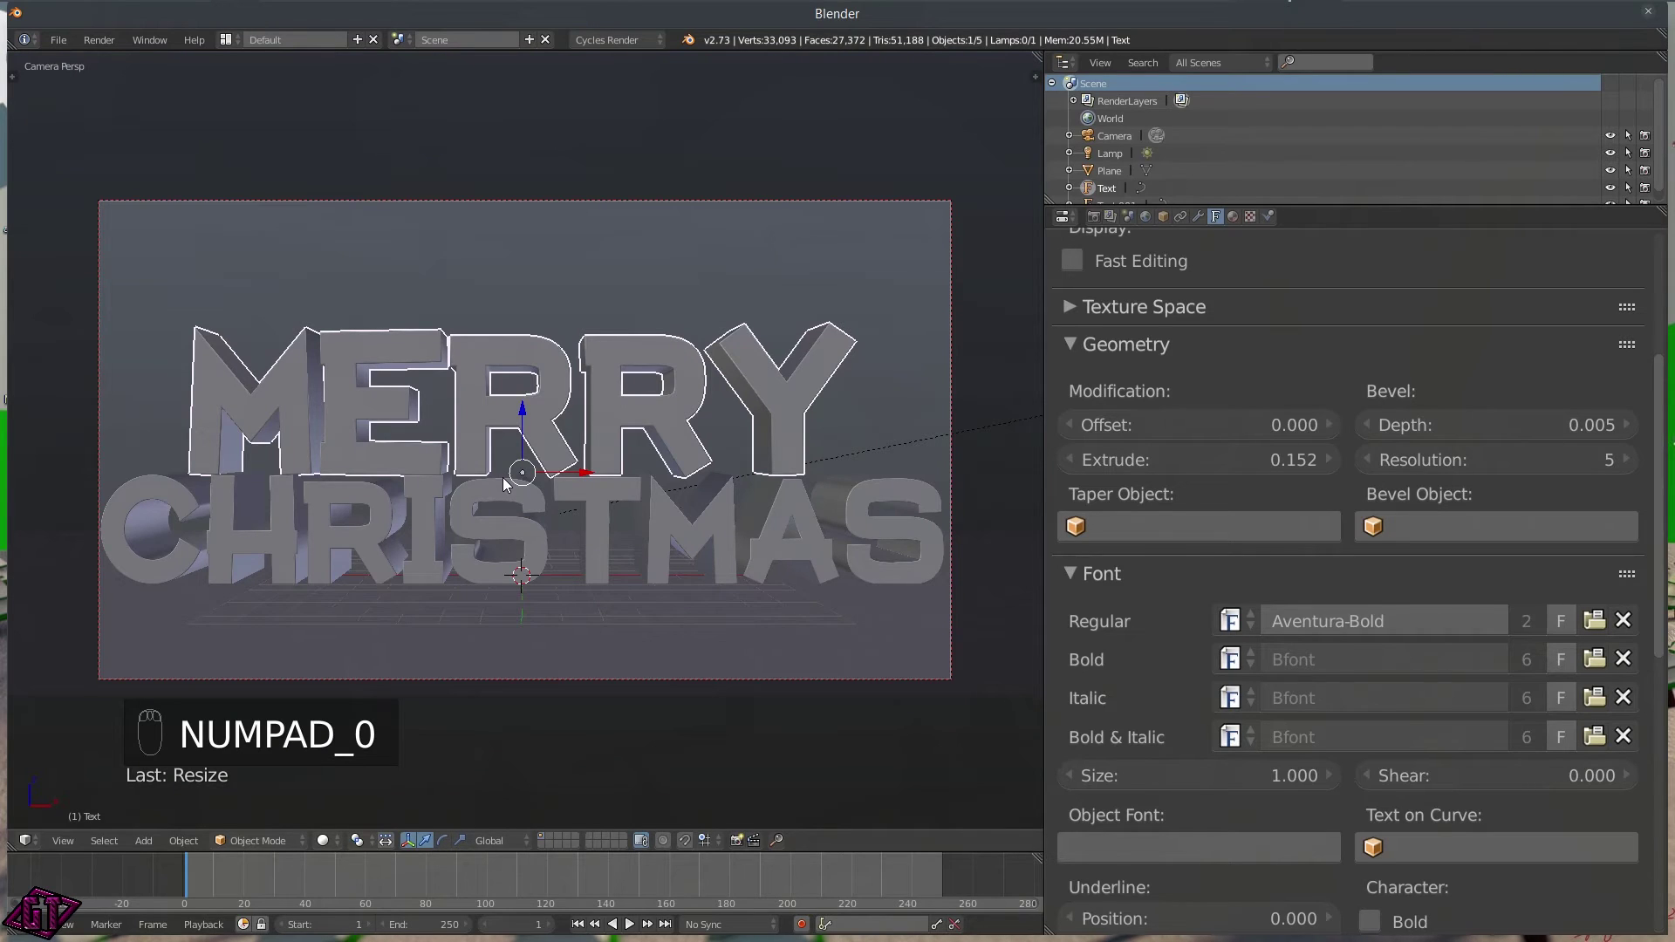
key(q)
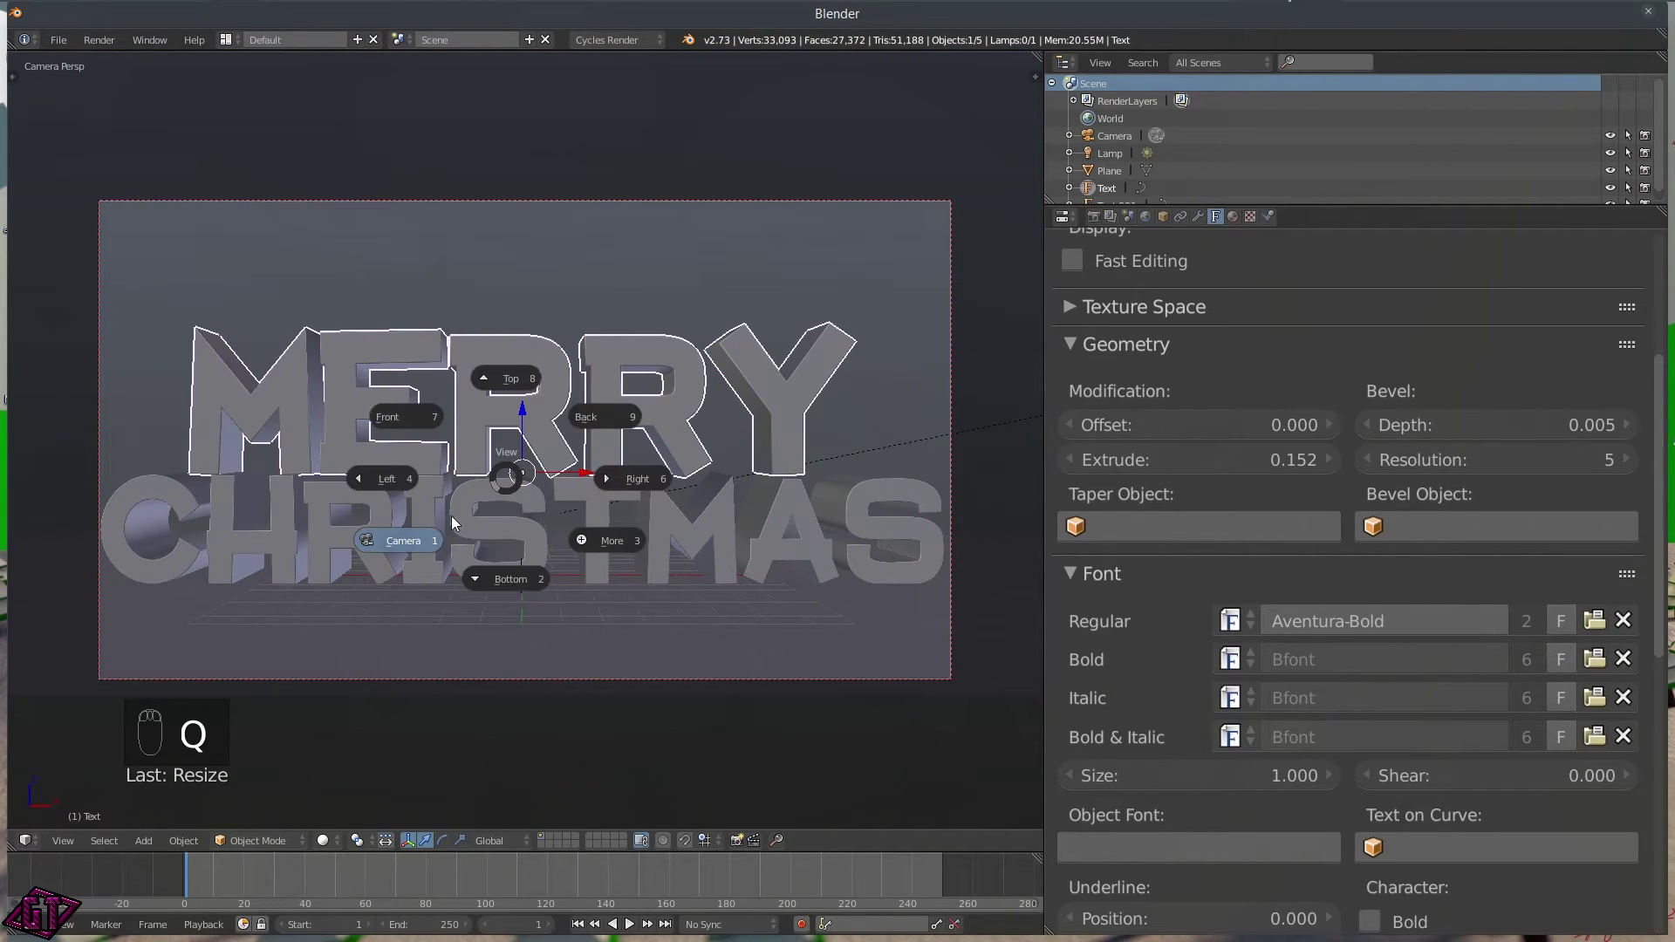
click(452, 516)
key(q)
click(442, 542)
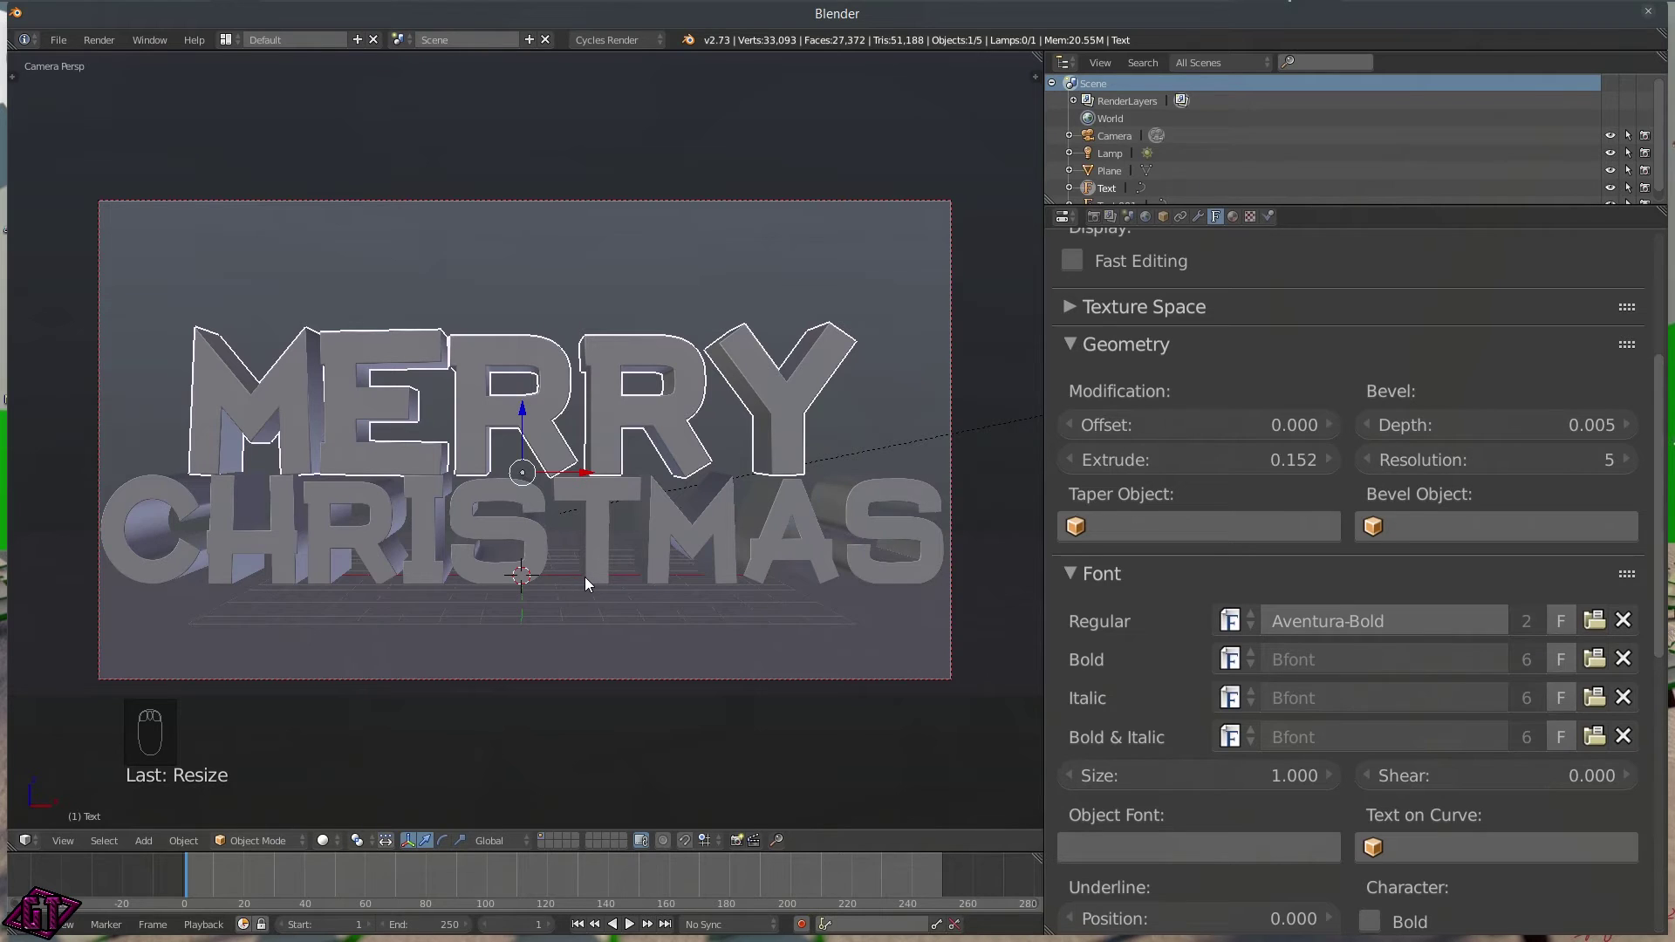
- Preview the camera view in Rendered shading, and return to Solid shading
key(z)
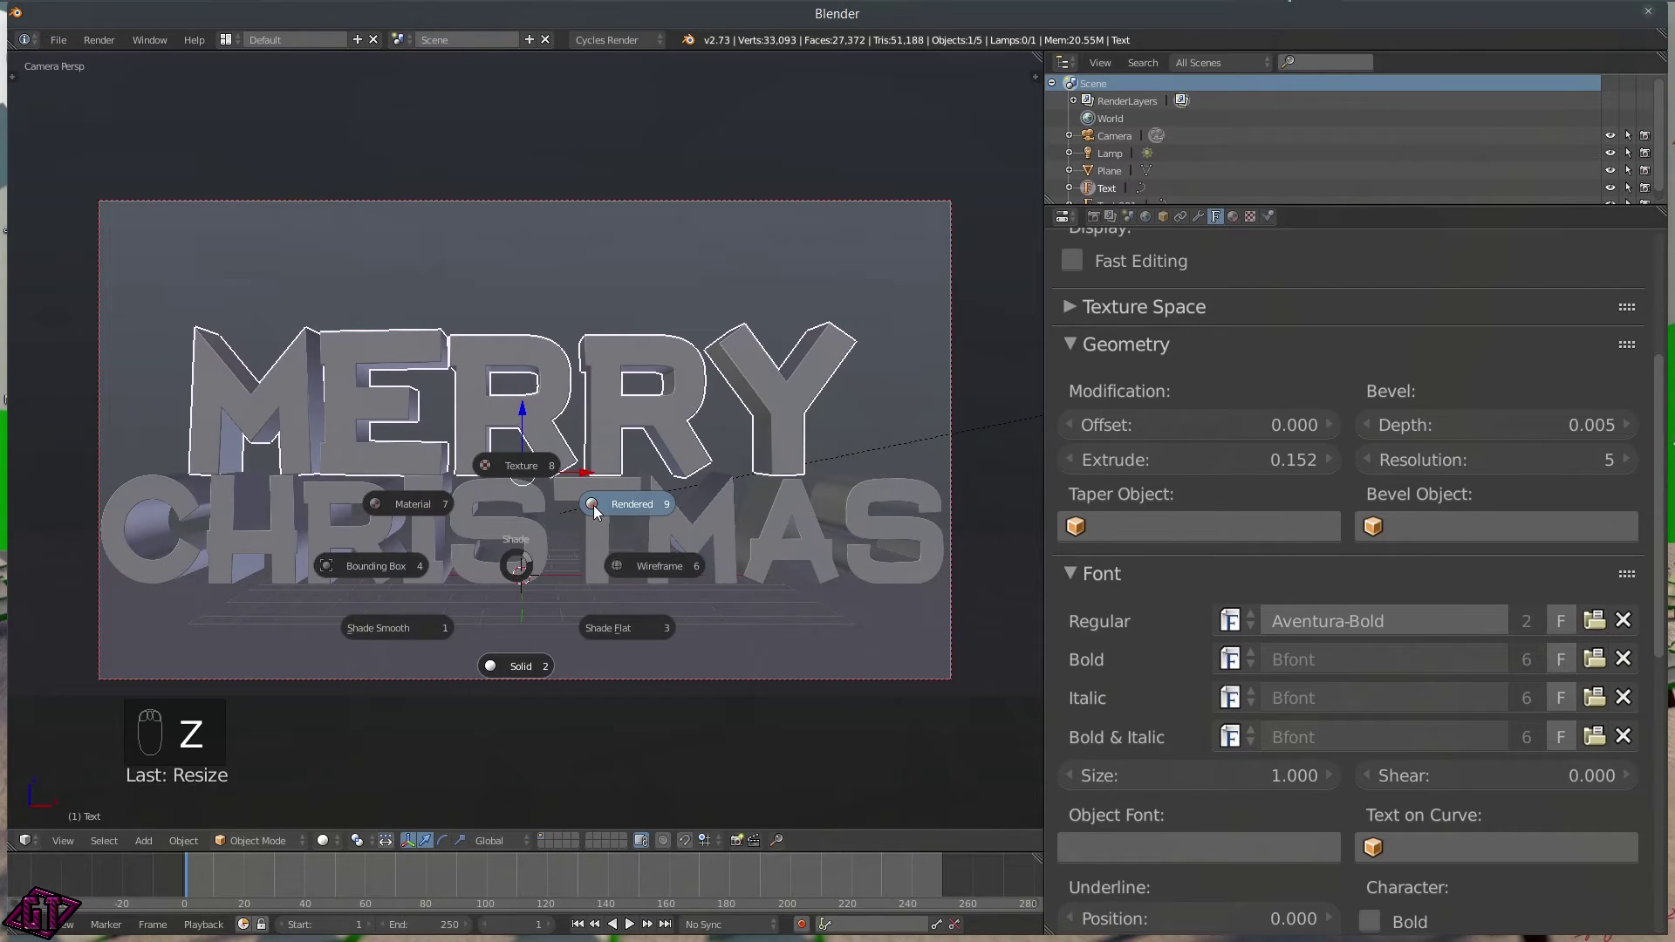
click(595, 505)
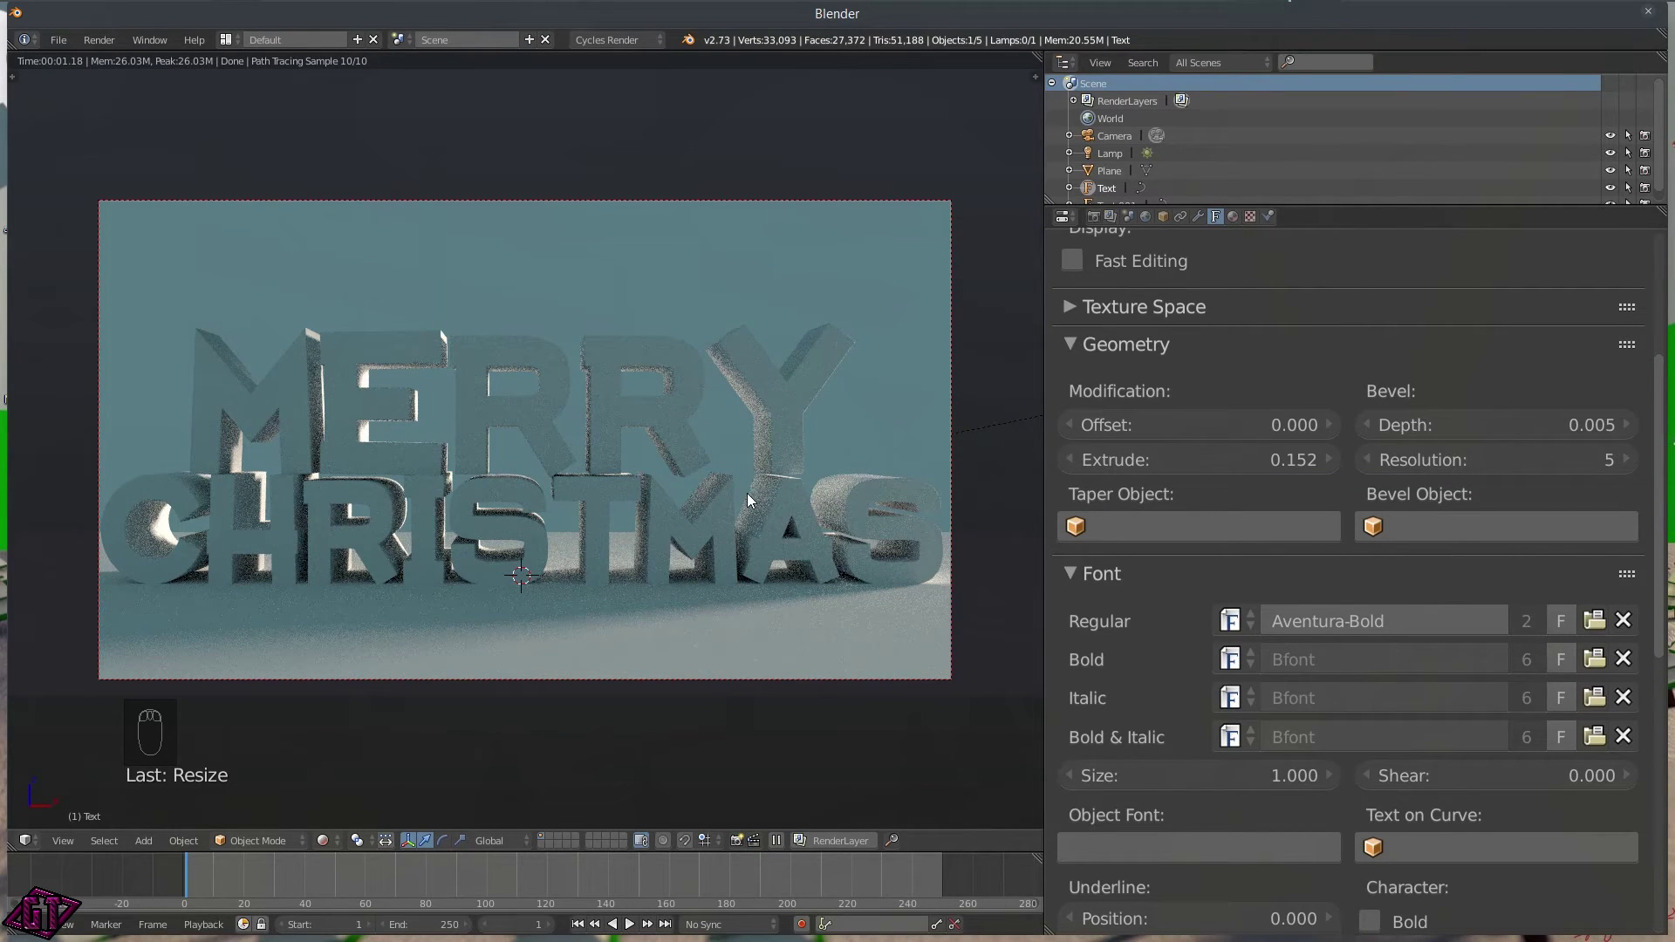
key(z)
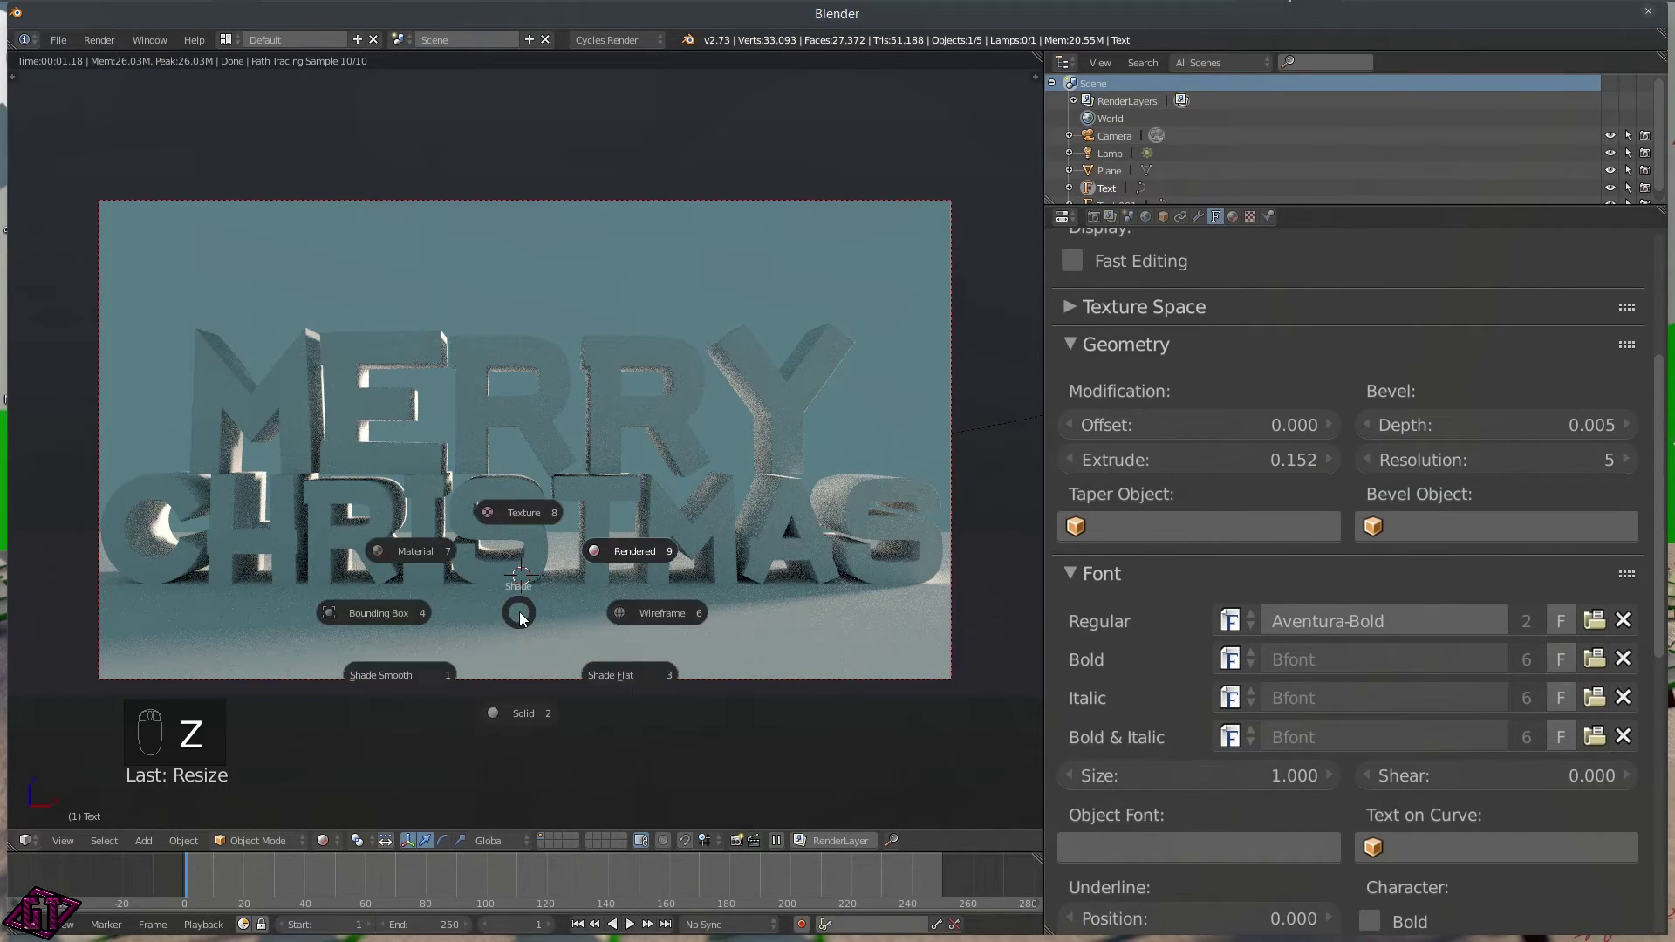
click(529, 724)
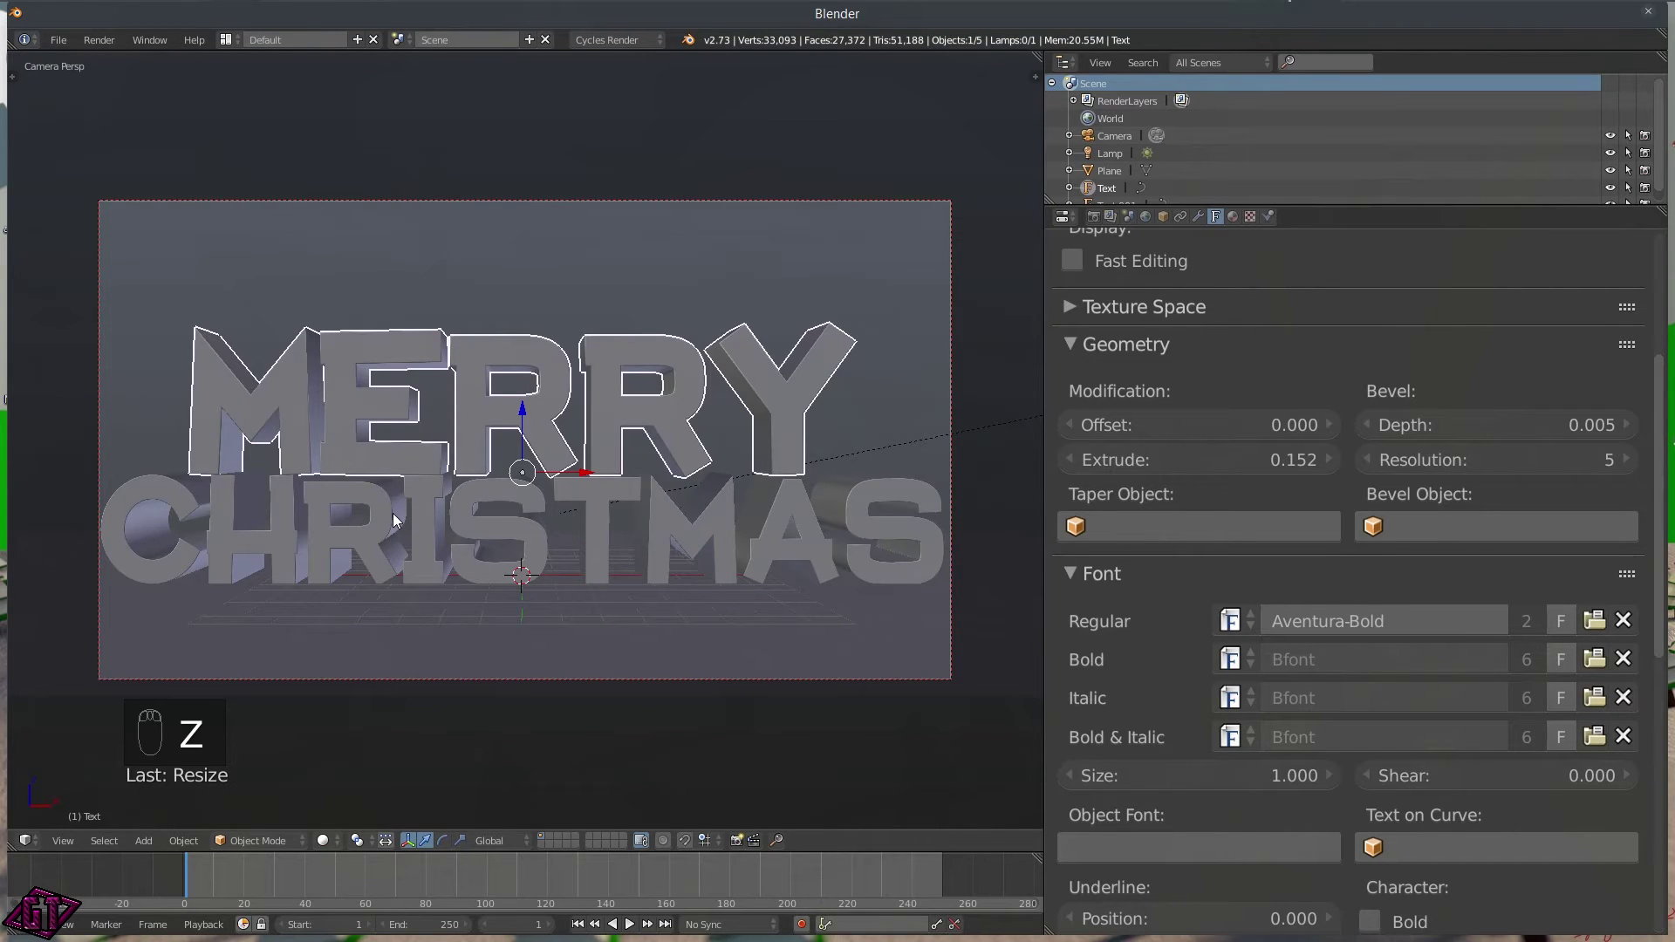
- Select the ground plane, enter Edit Mode and subdivide its mesh with the operator settings showing
key(t)
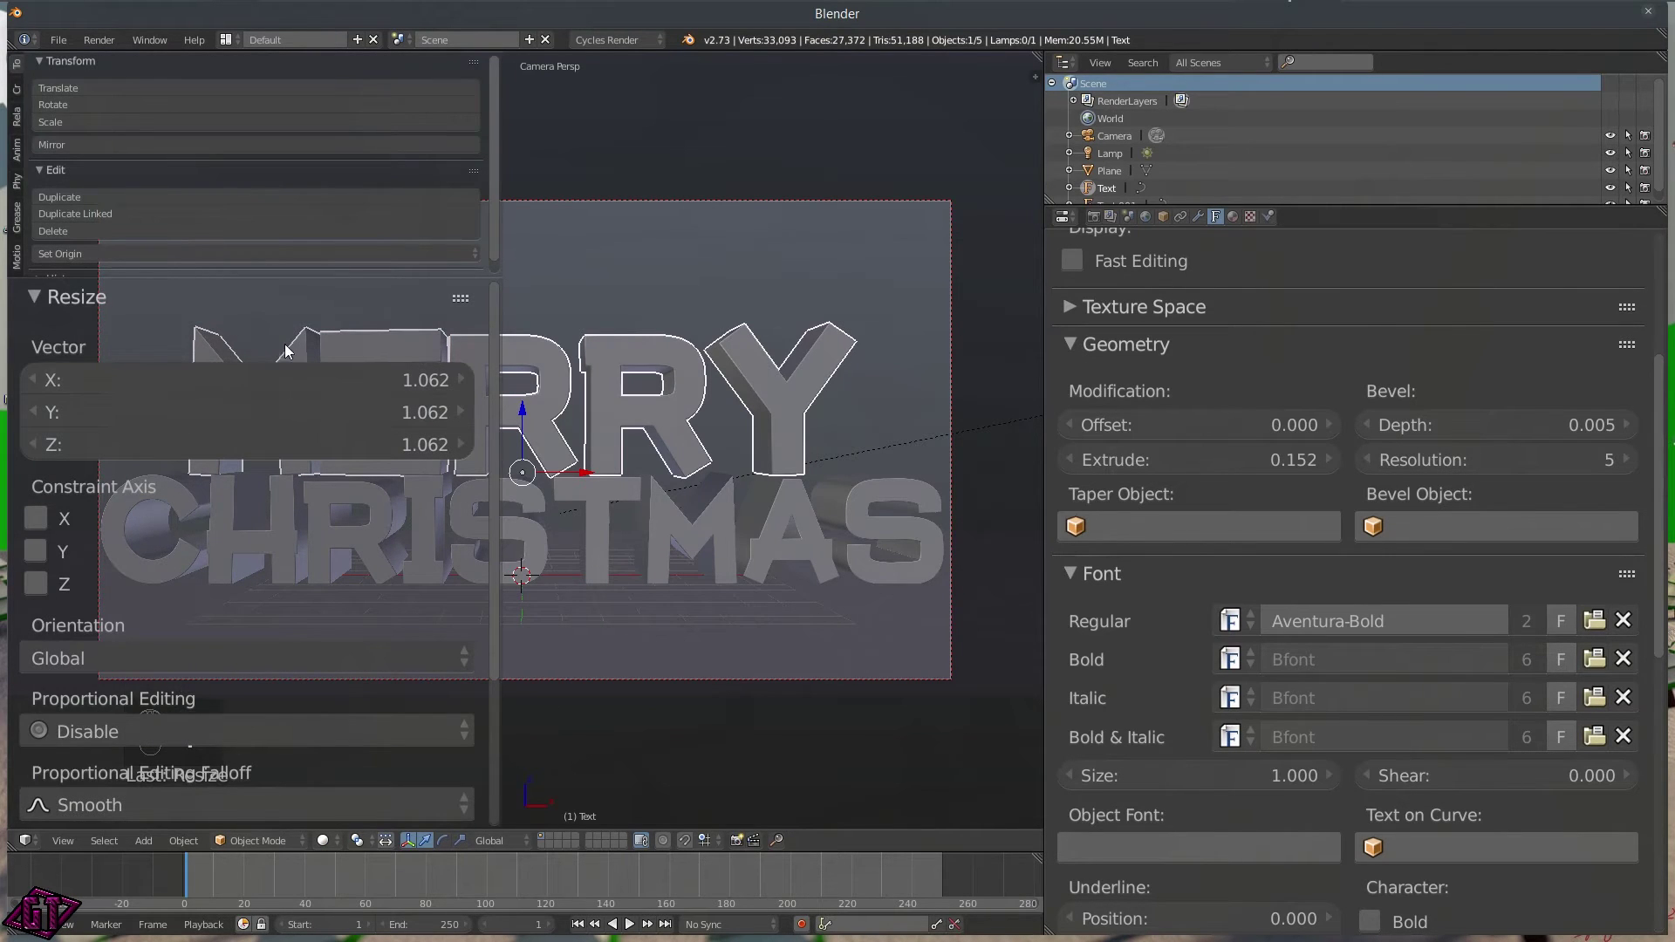
right_click(775, 619)
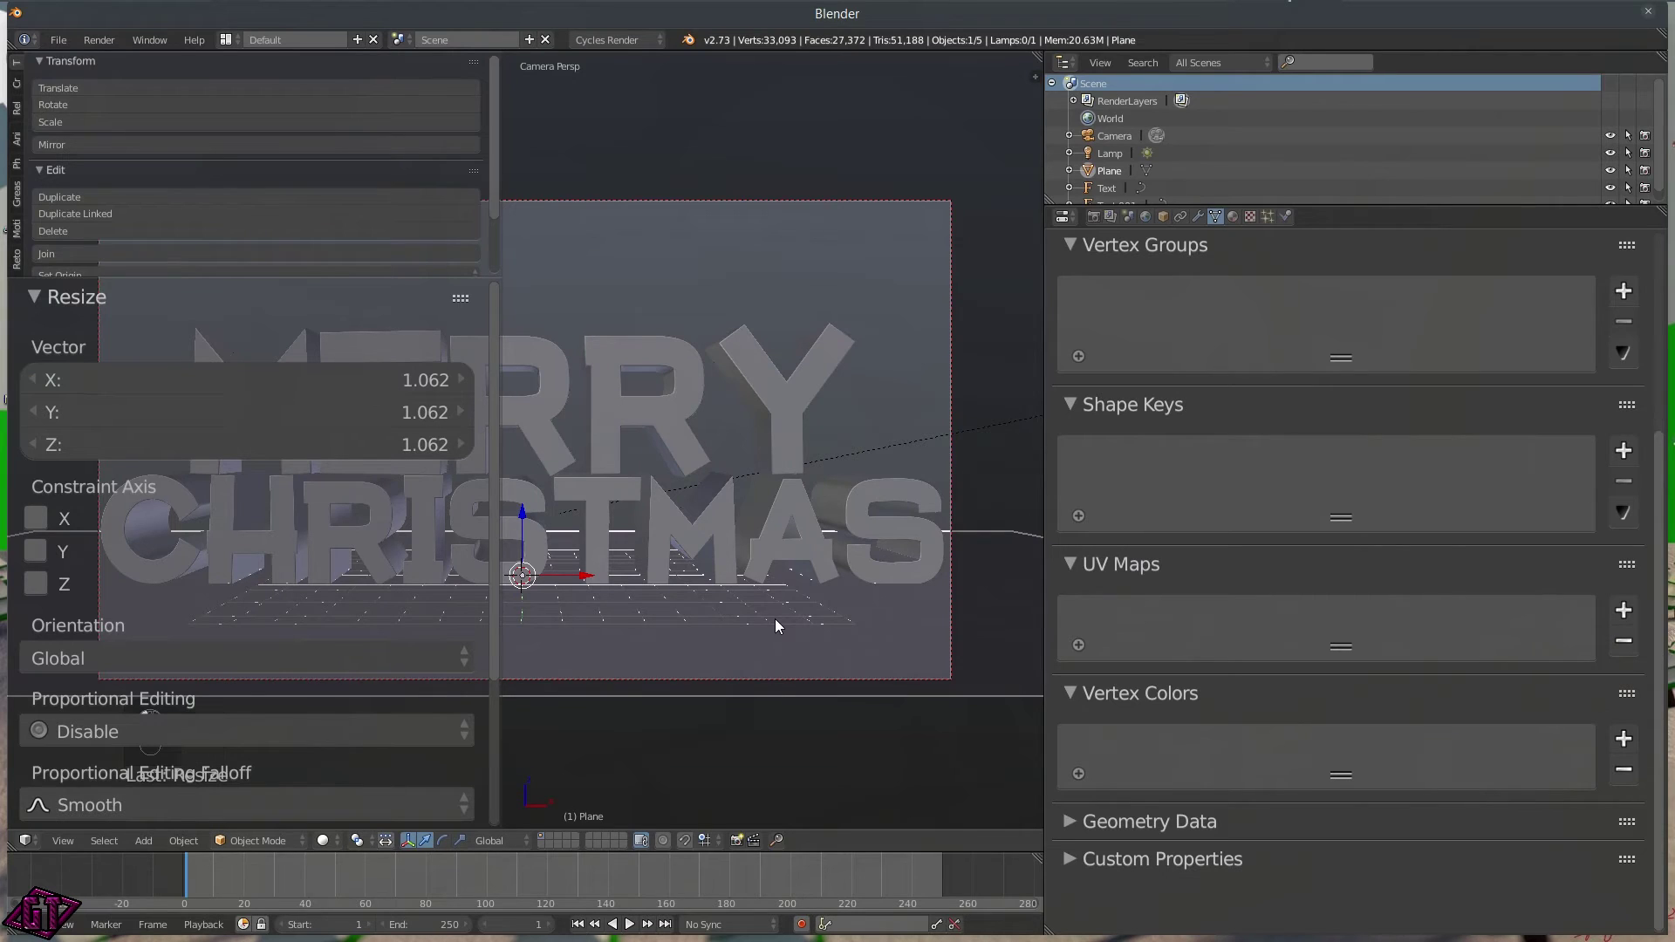
key(Tab)
click(779, 509)
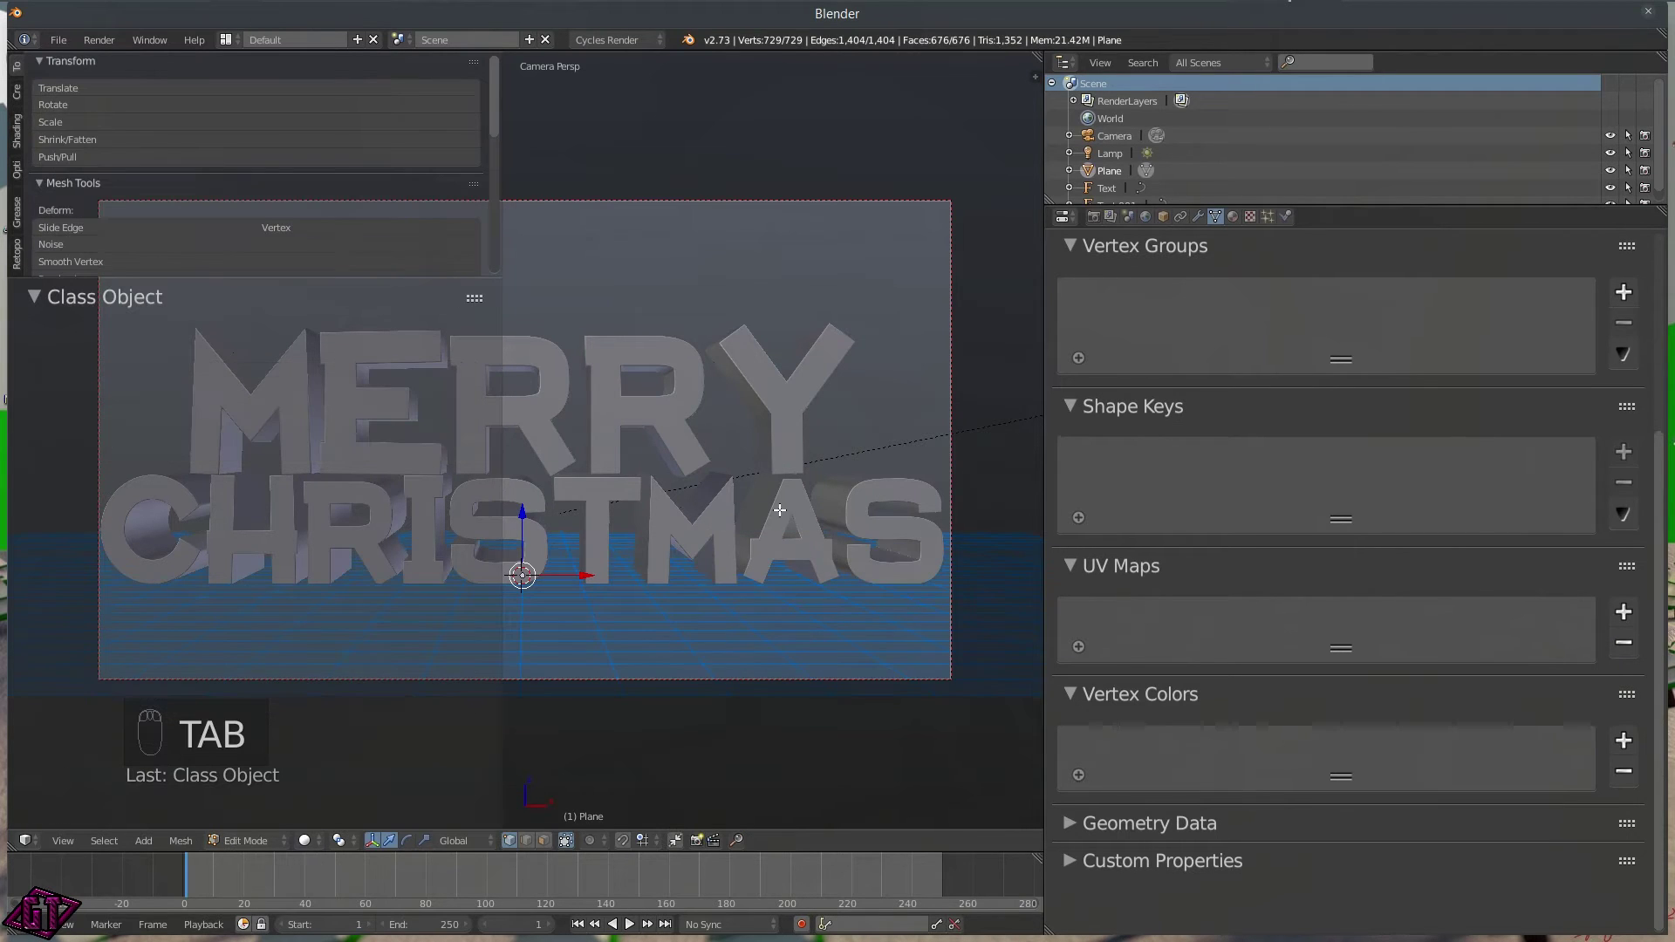
key(w)
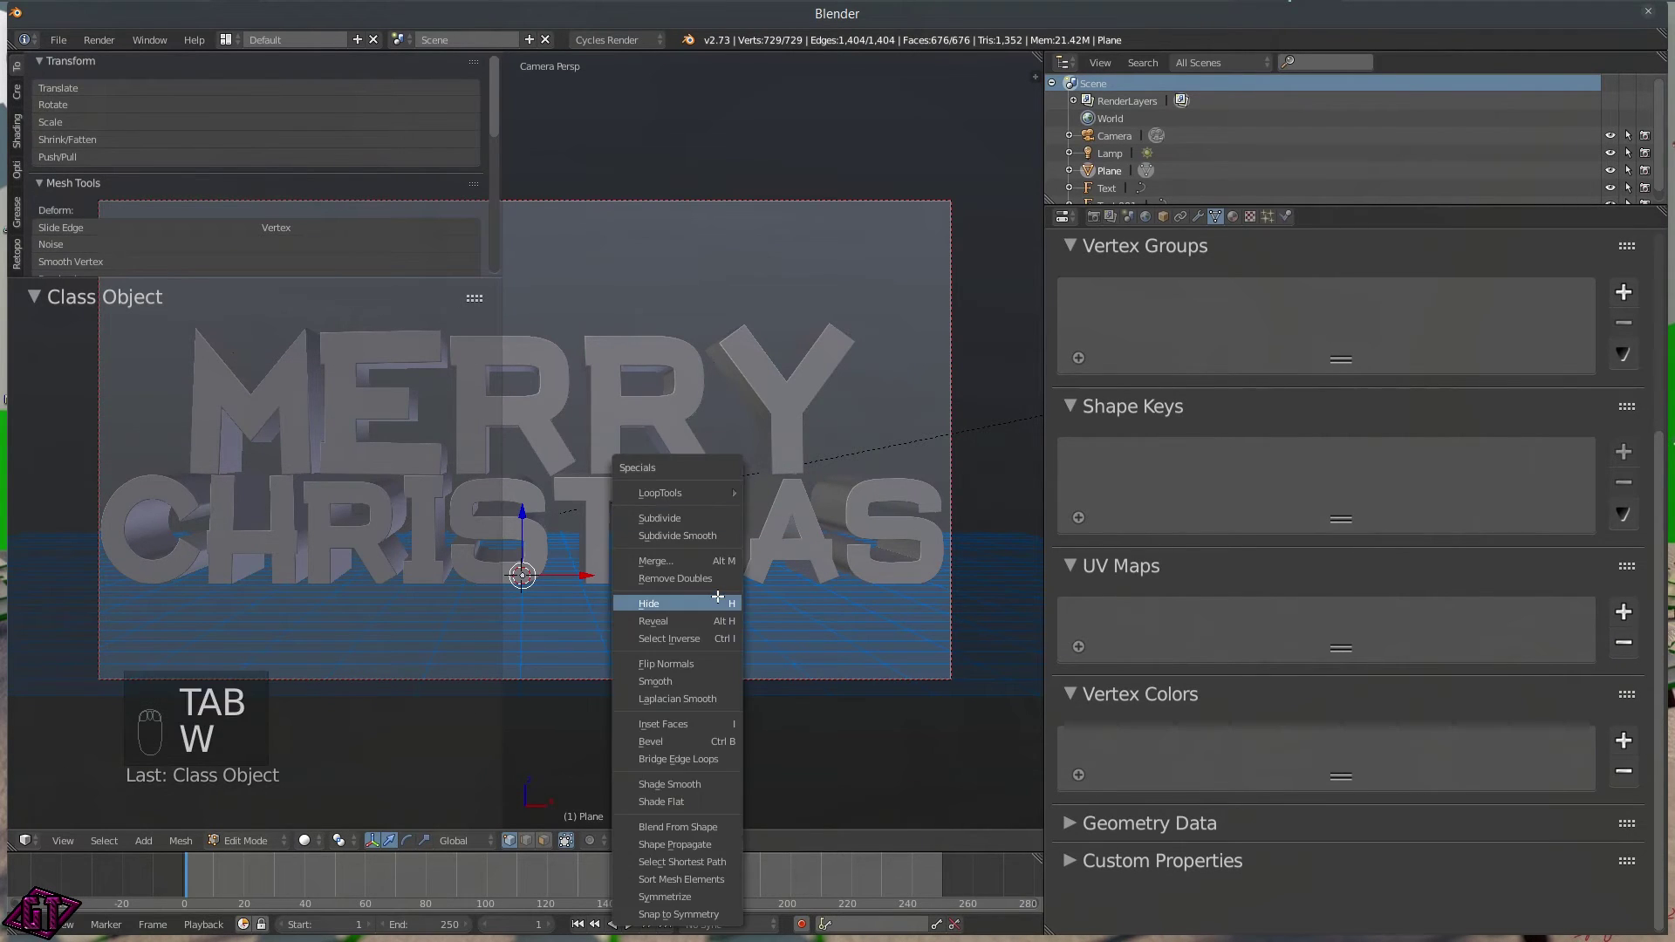
click(683, 516)
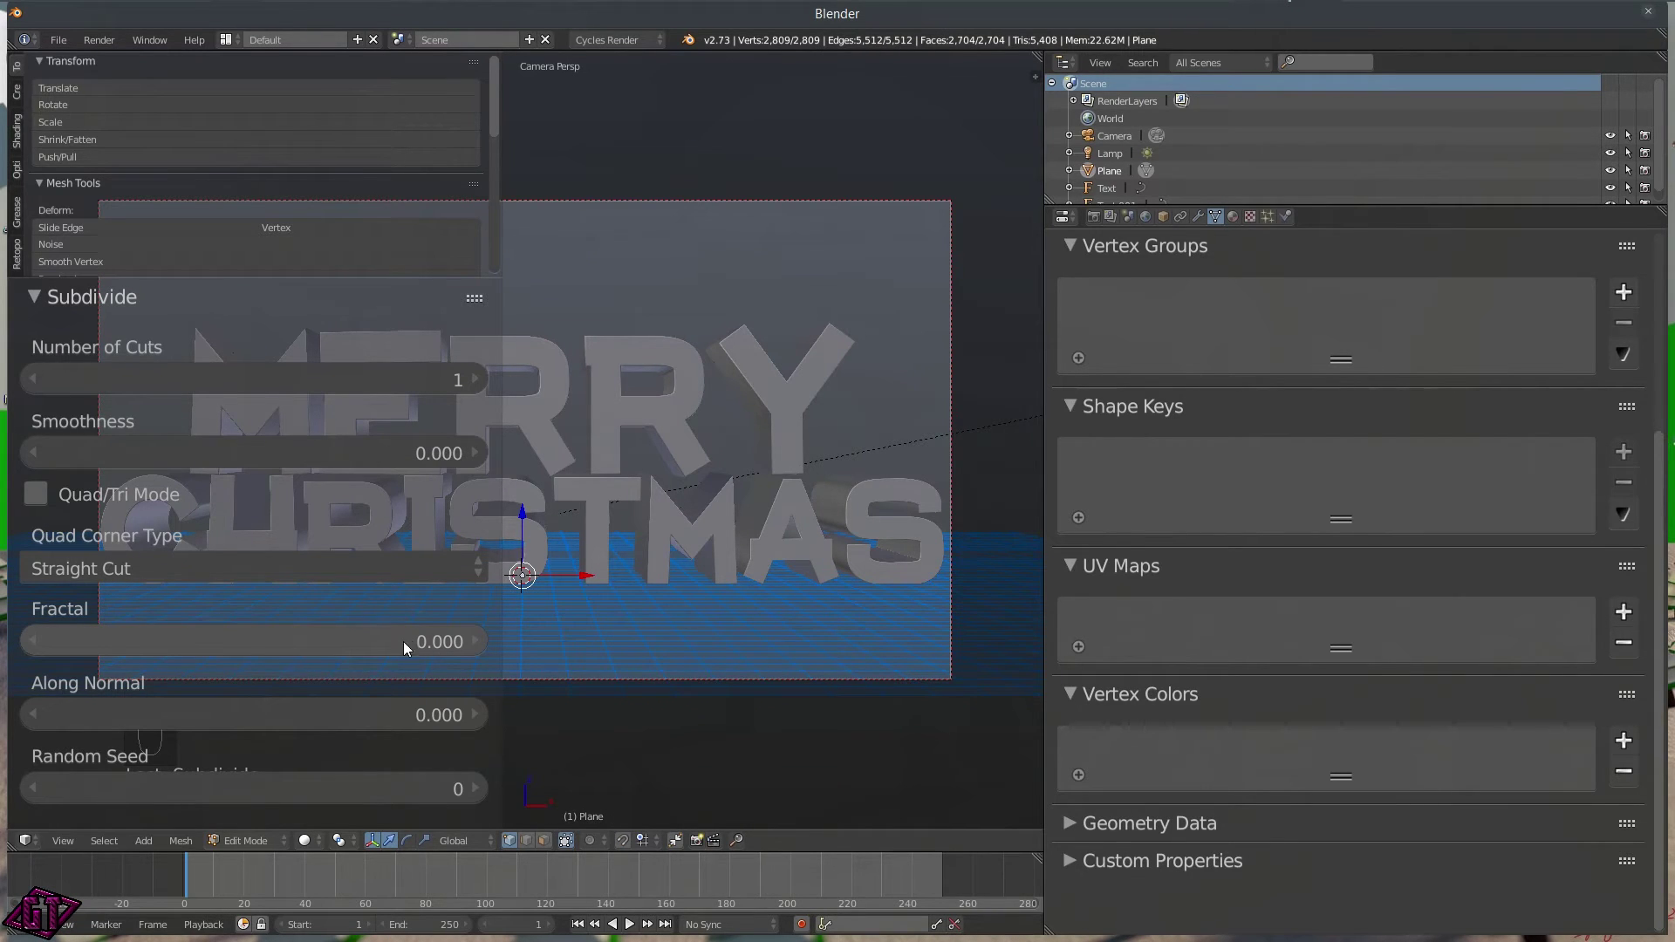
- Set the Fractal value of the ground plane's subdivision to 12 and hide the operator settings
click(379, 640)
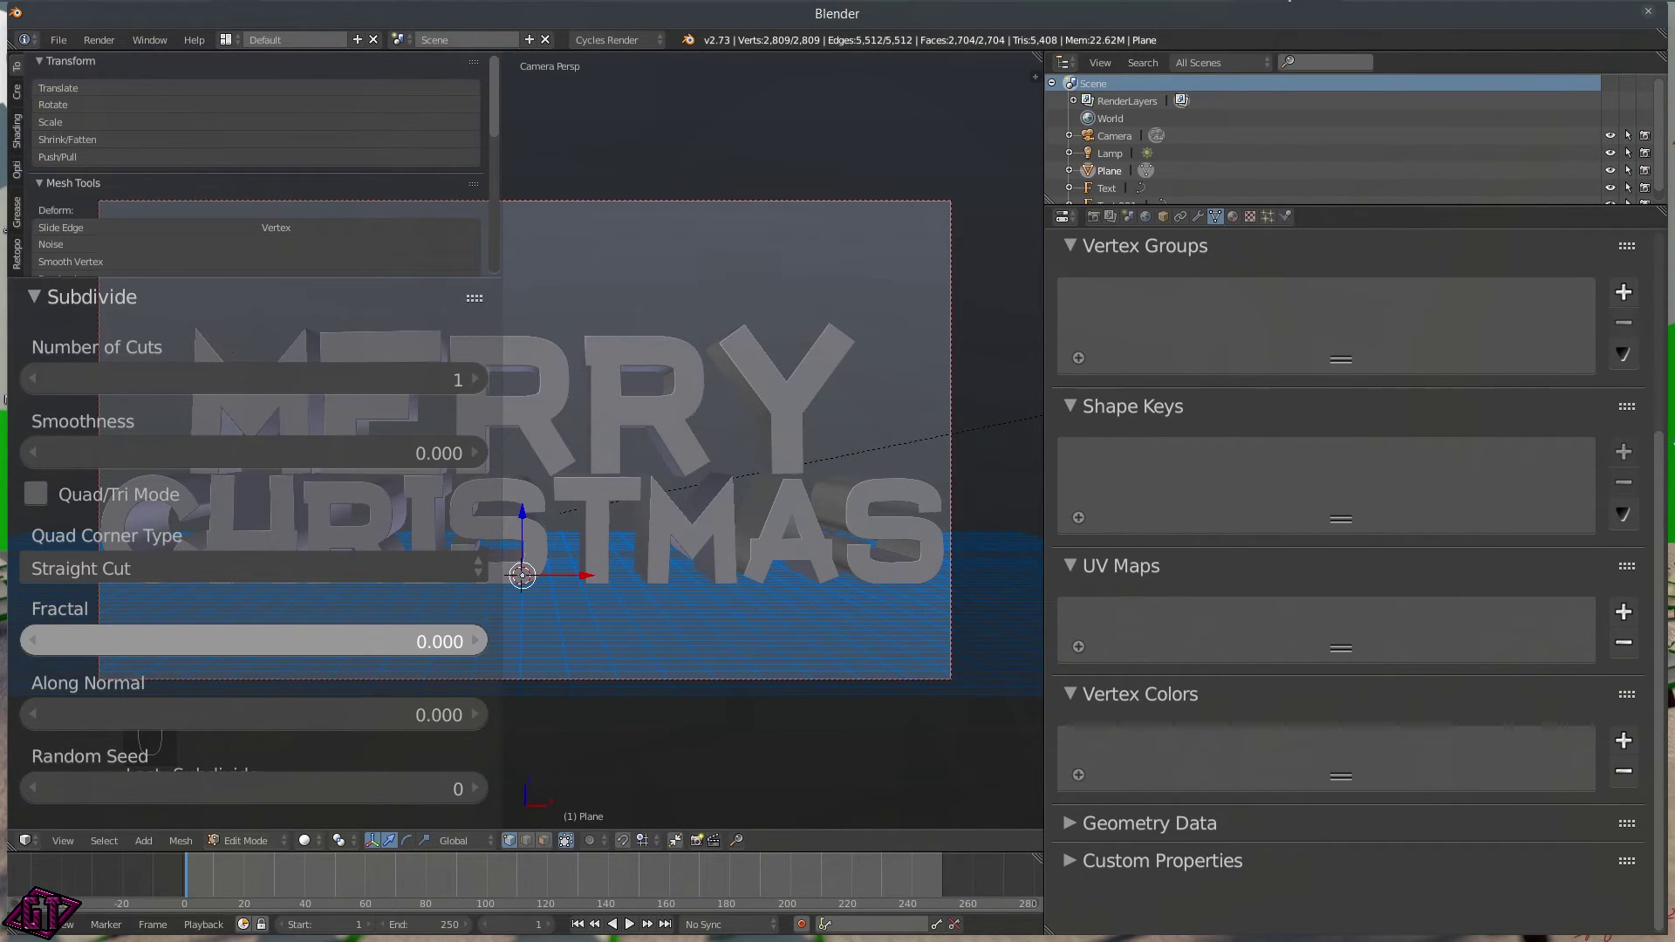
drag(384, 640, 649, 642)
drag(452, 642, 379, 630)
click(362, 628)
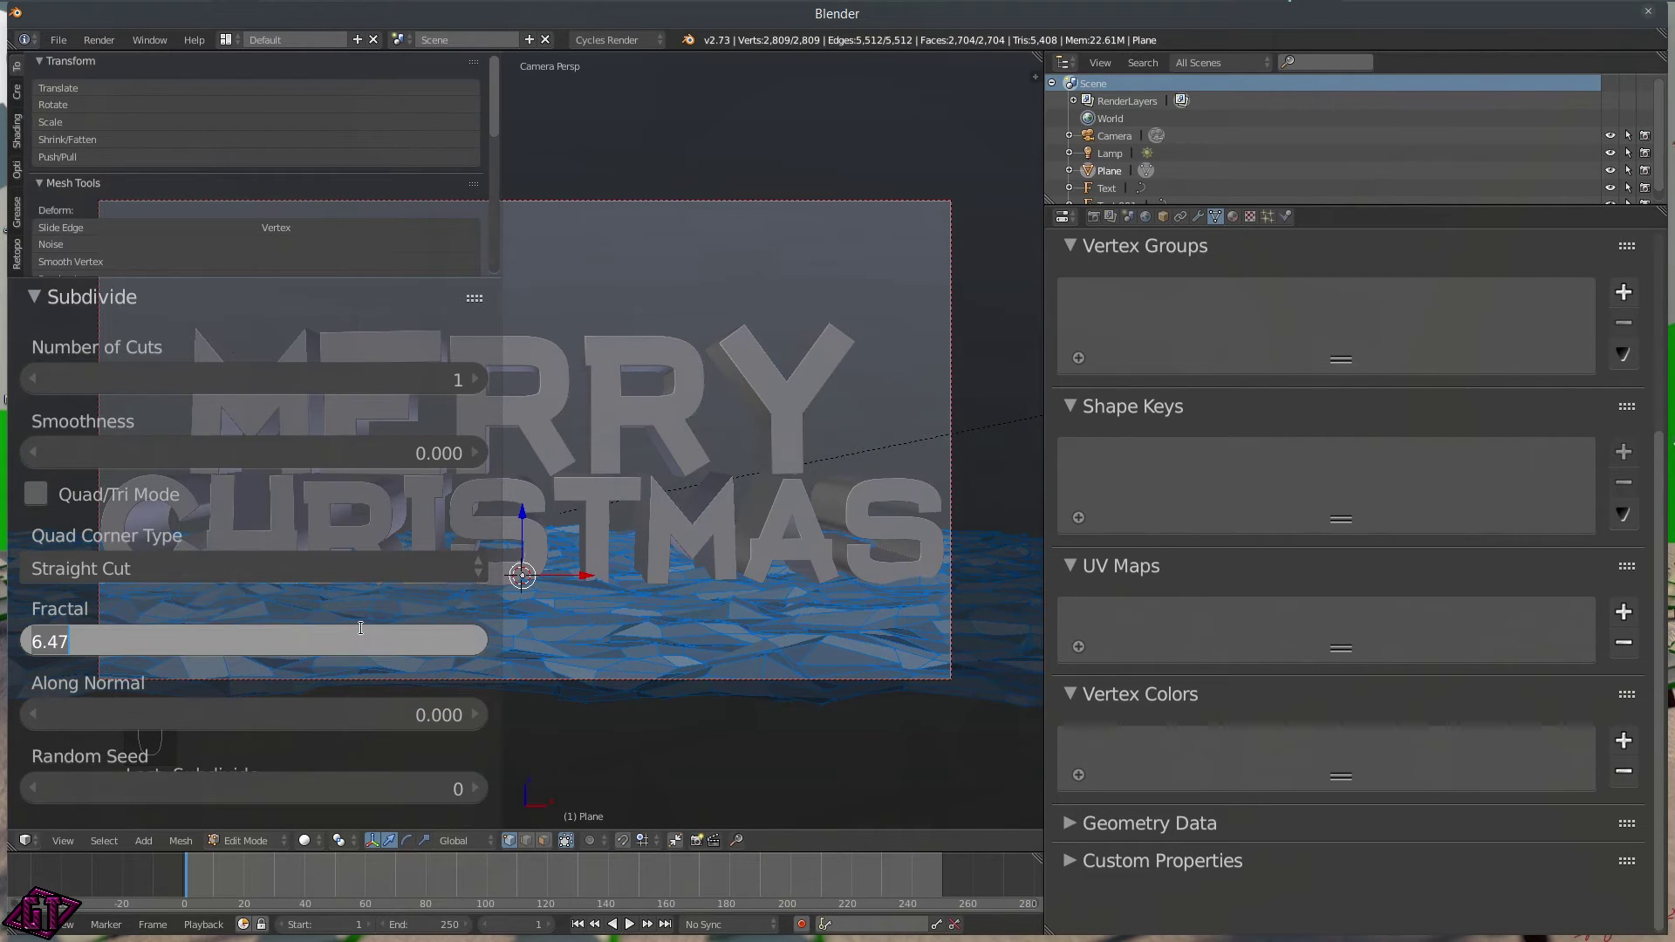
text(12)
key(Return)
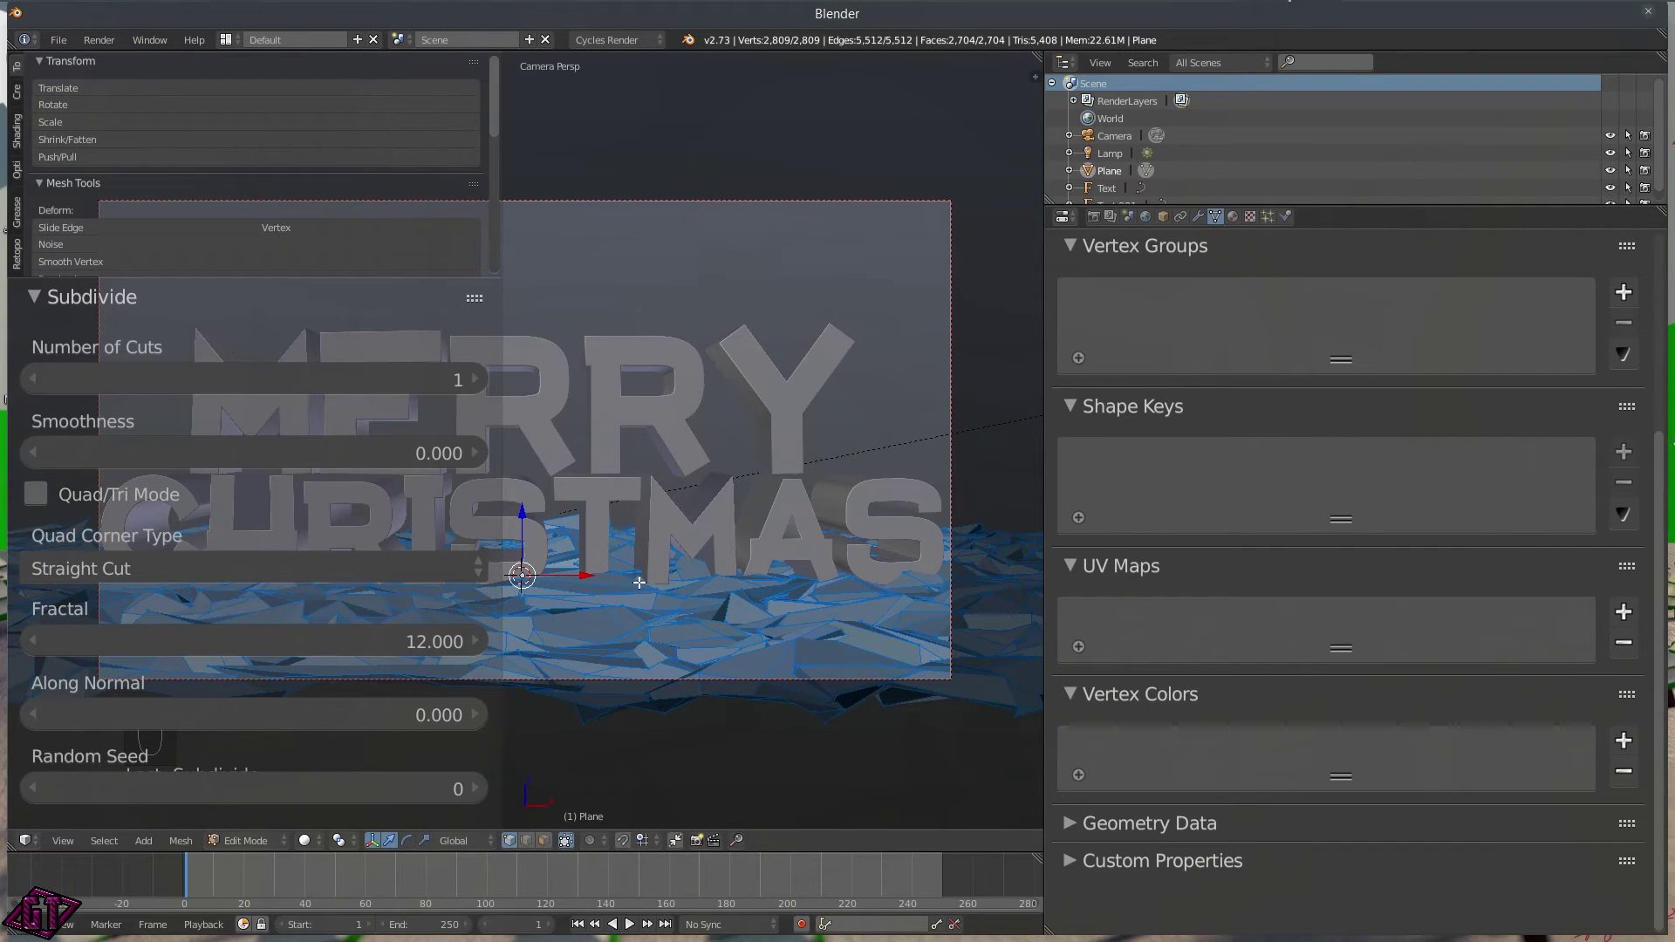
key(t)
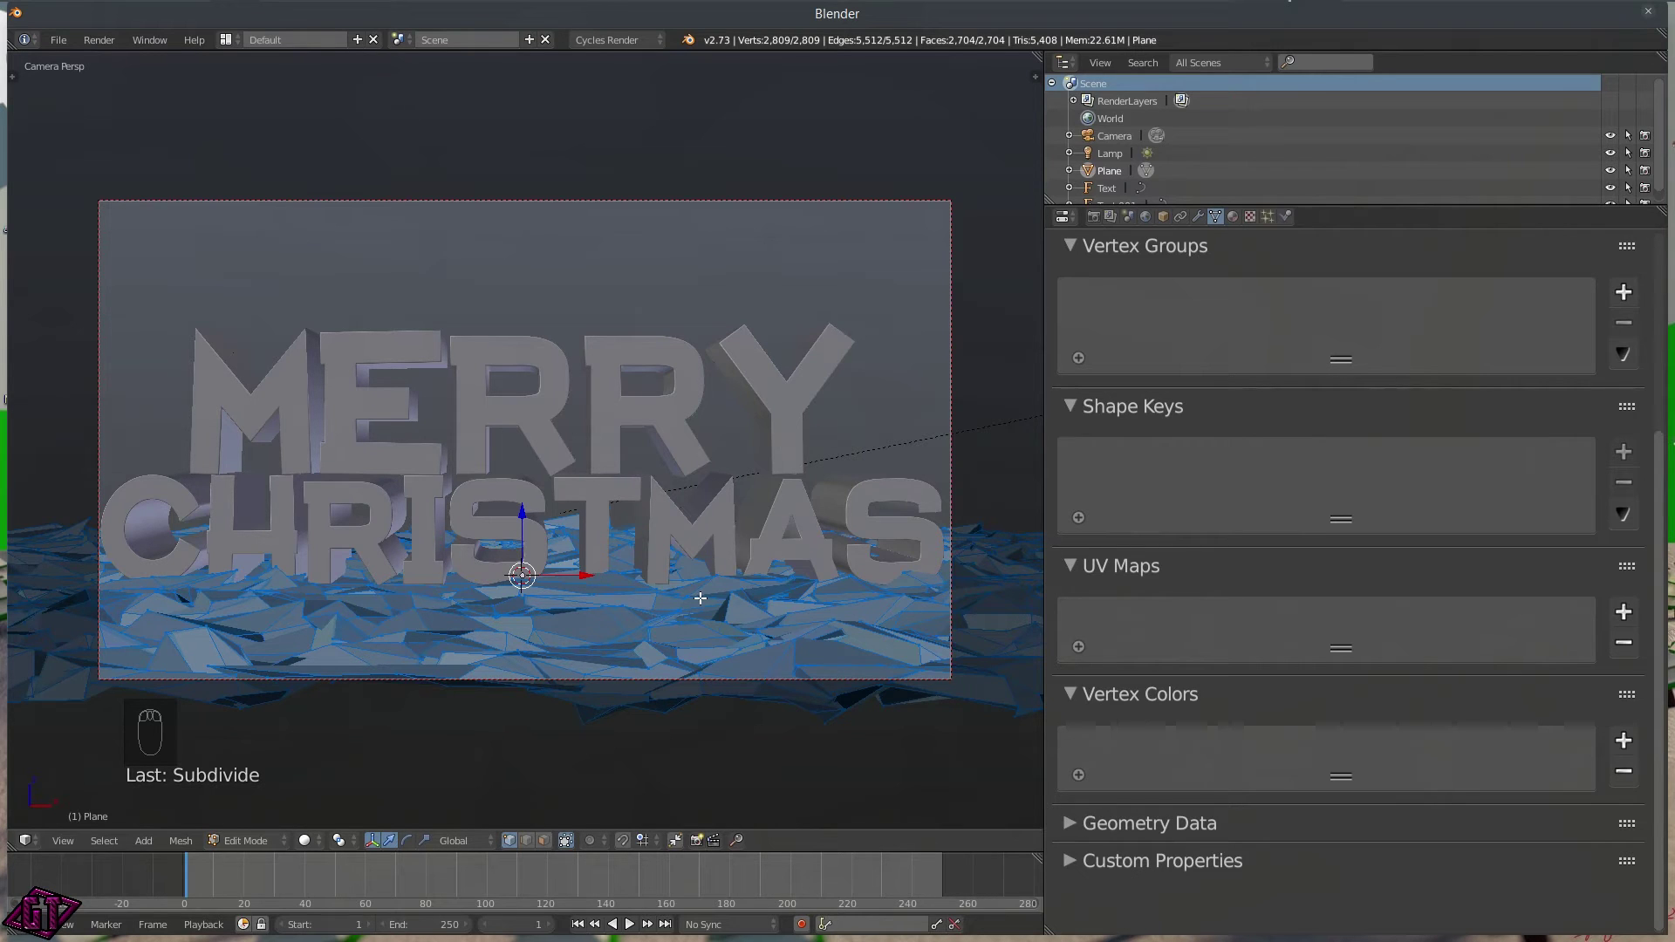
- Return to Object Mode and give the ground plane a level 2 Subdivision Surface modifier, showing its modifier settings
key(Tab)
click(708, 499)
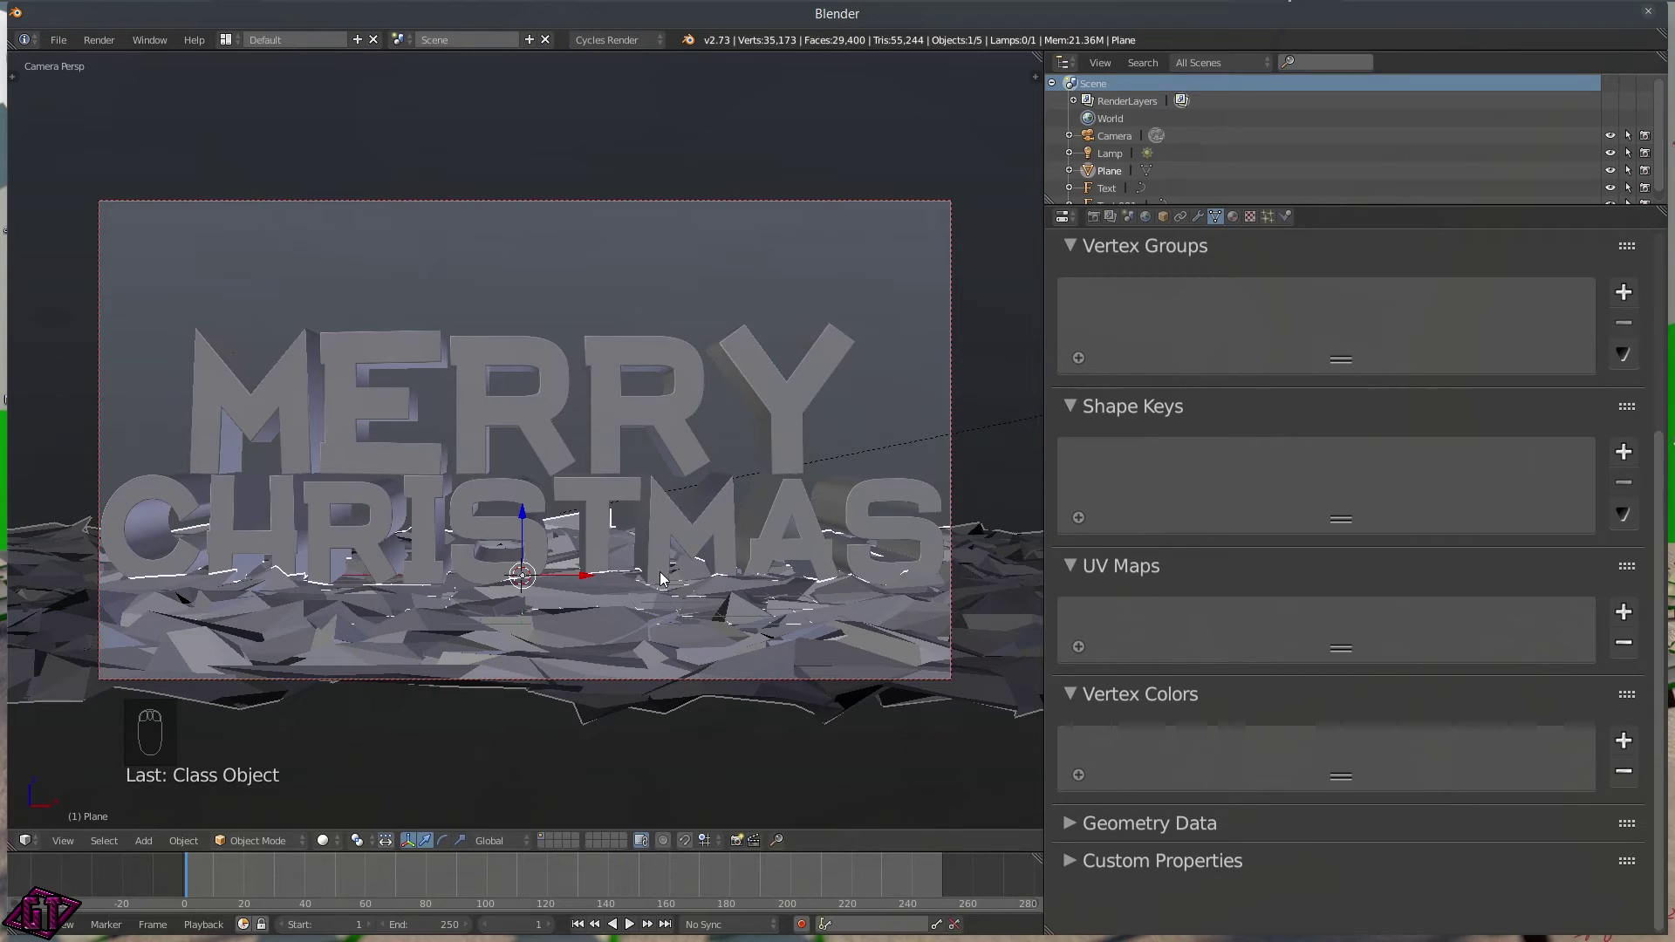
key(ctrl+2)
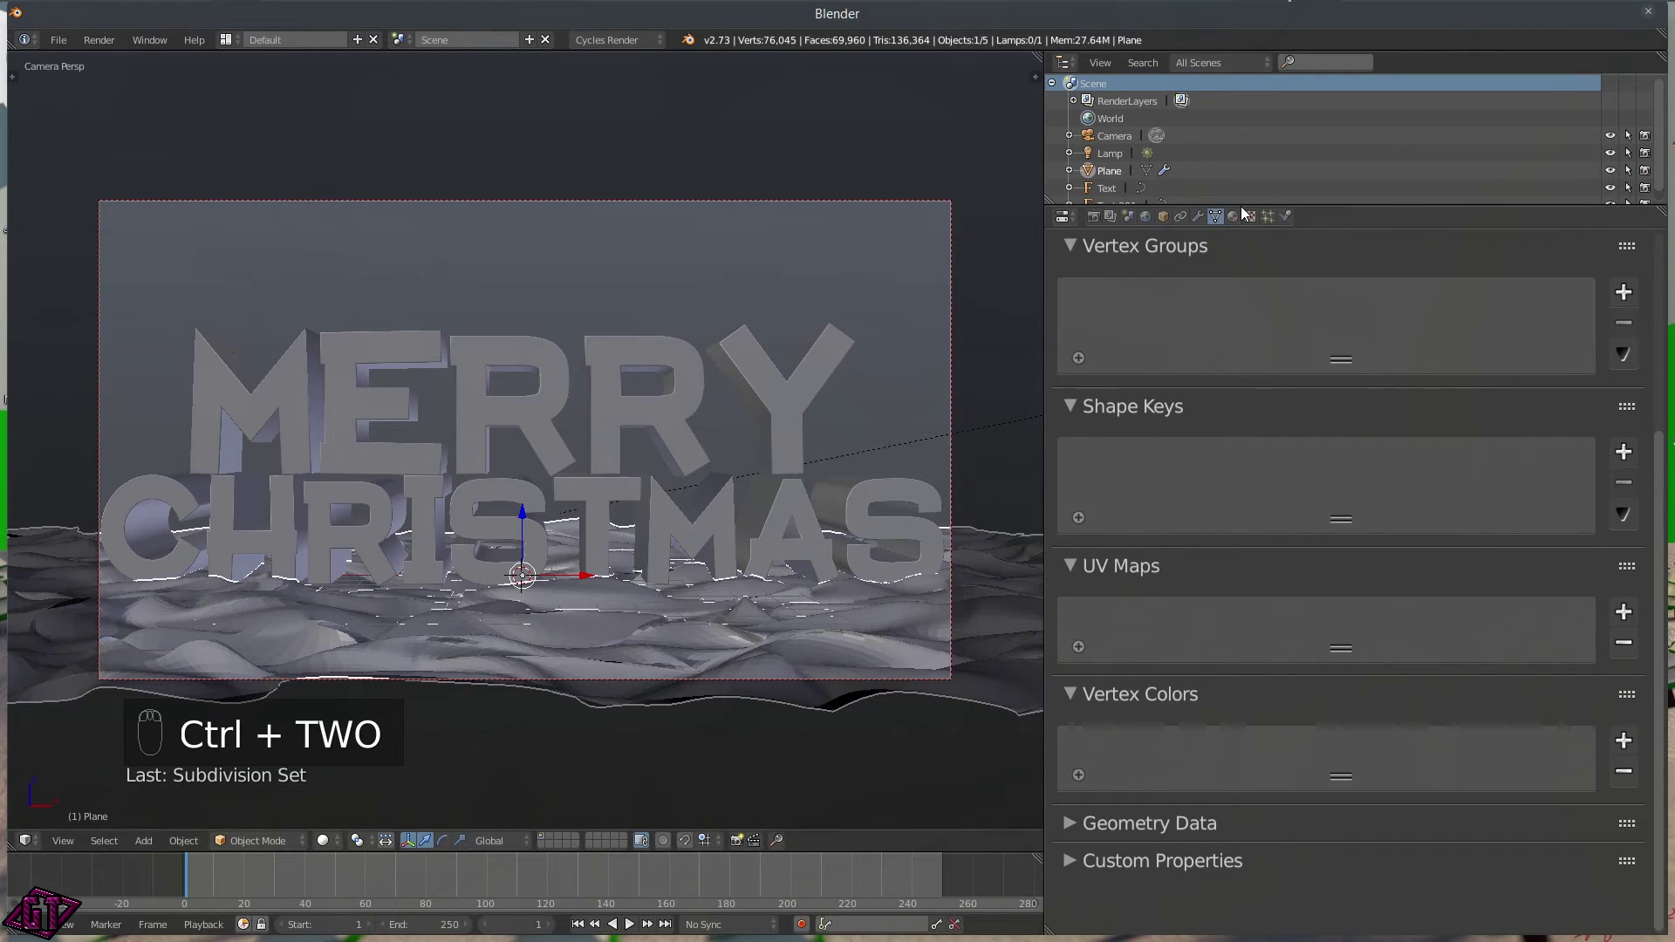
click(1198, 215)
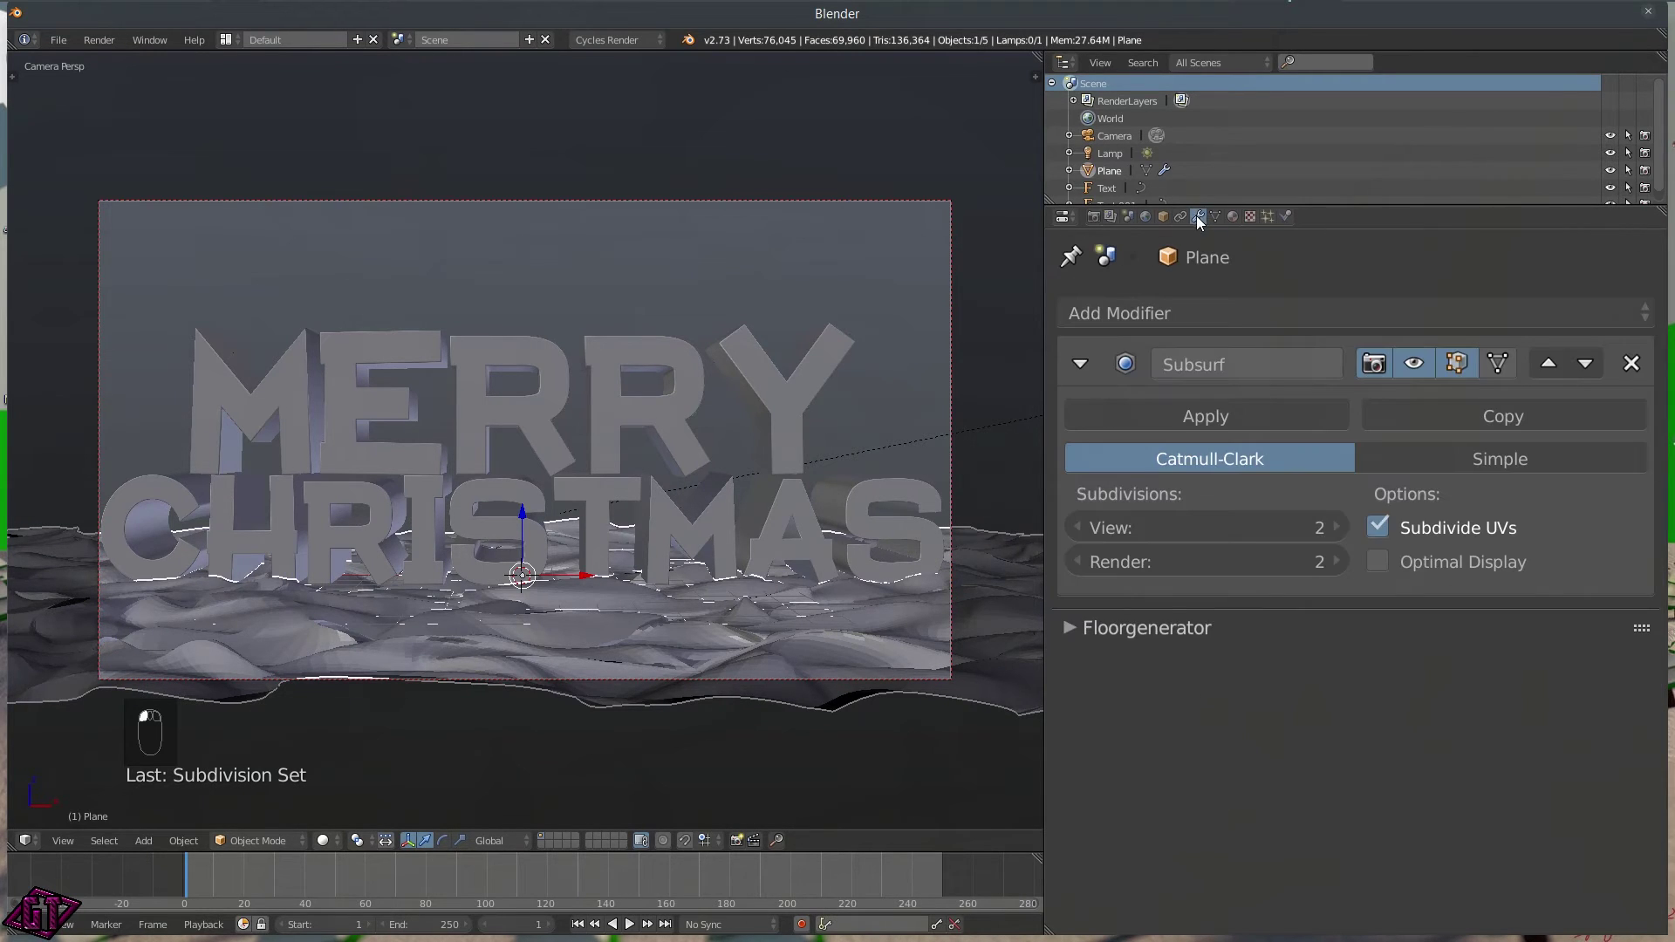
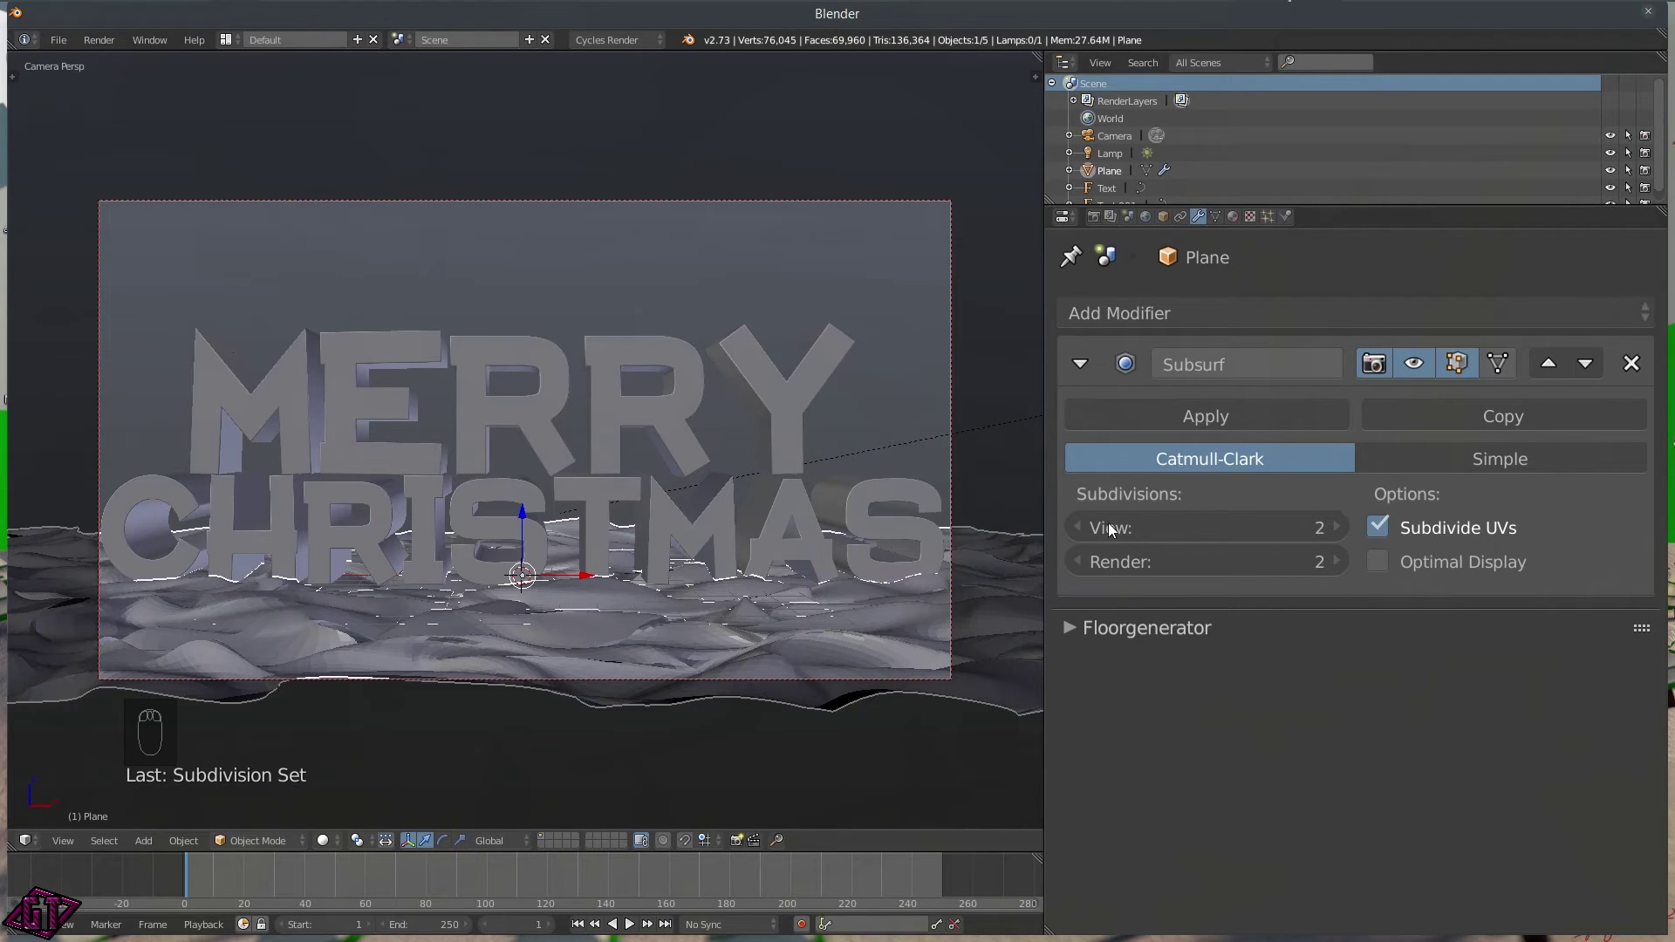
- Remove the plane's Subsurf modifier and undo the edits back to before the fractal subdivision
click(1631, 363)
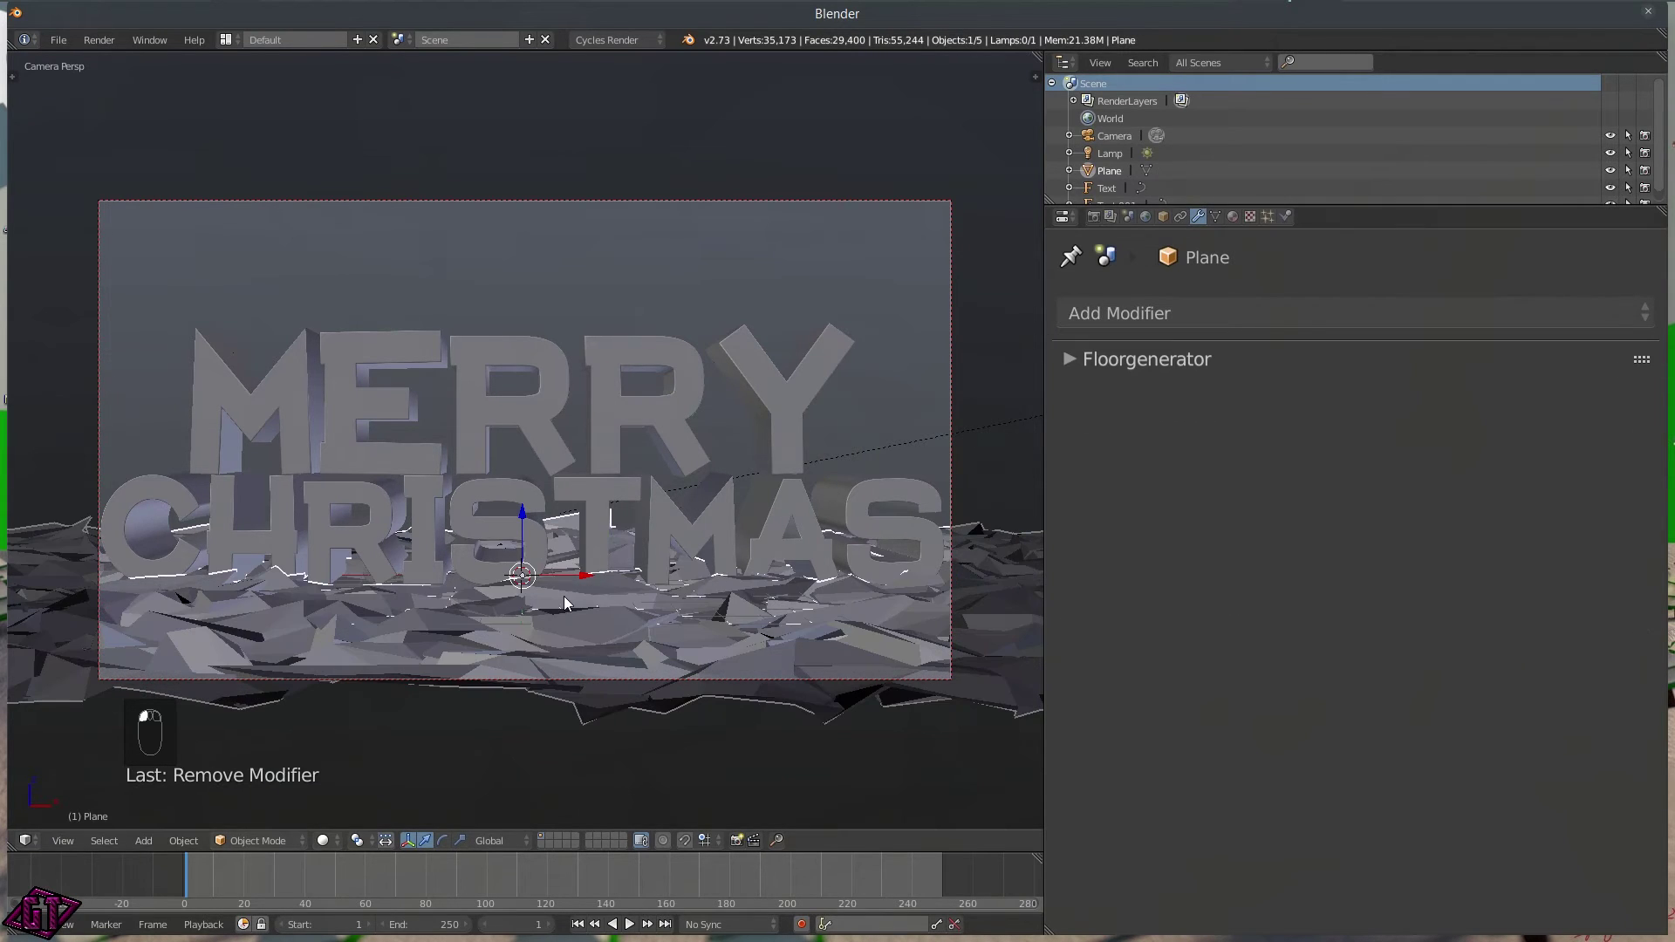
key(ctrl+z)
key(ctrl+z)
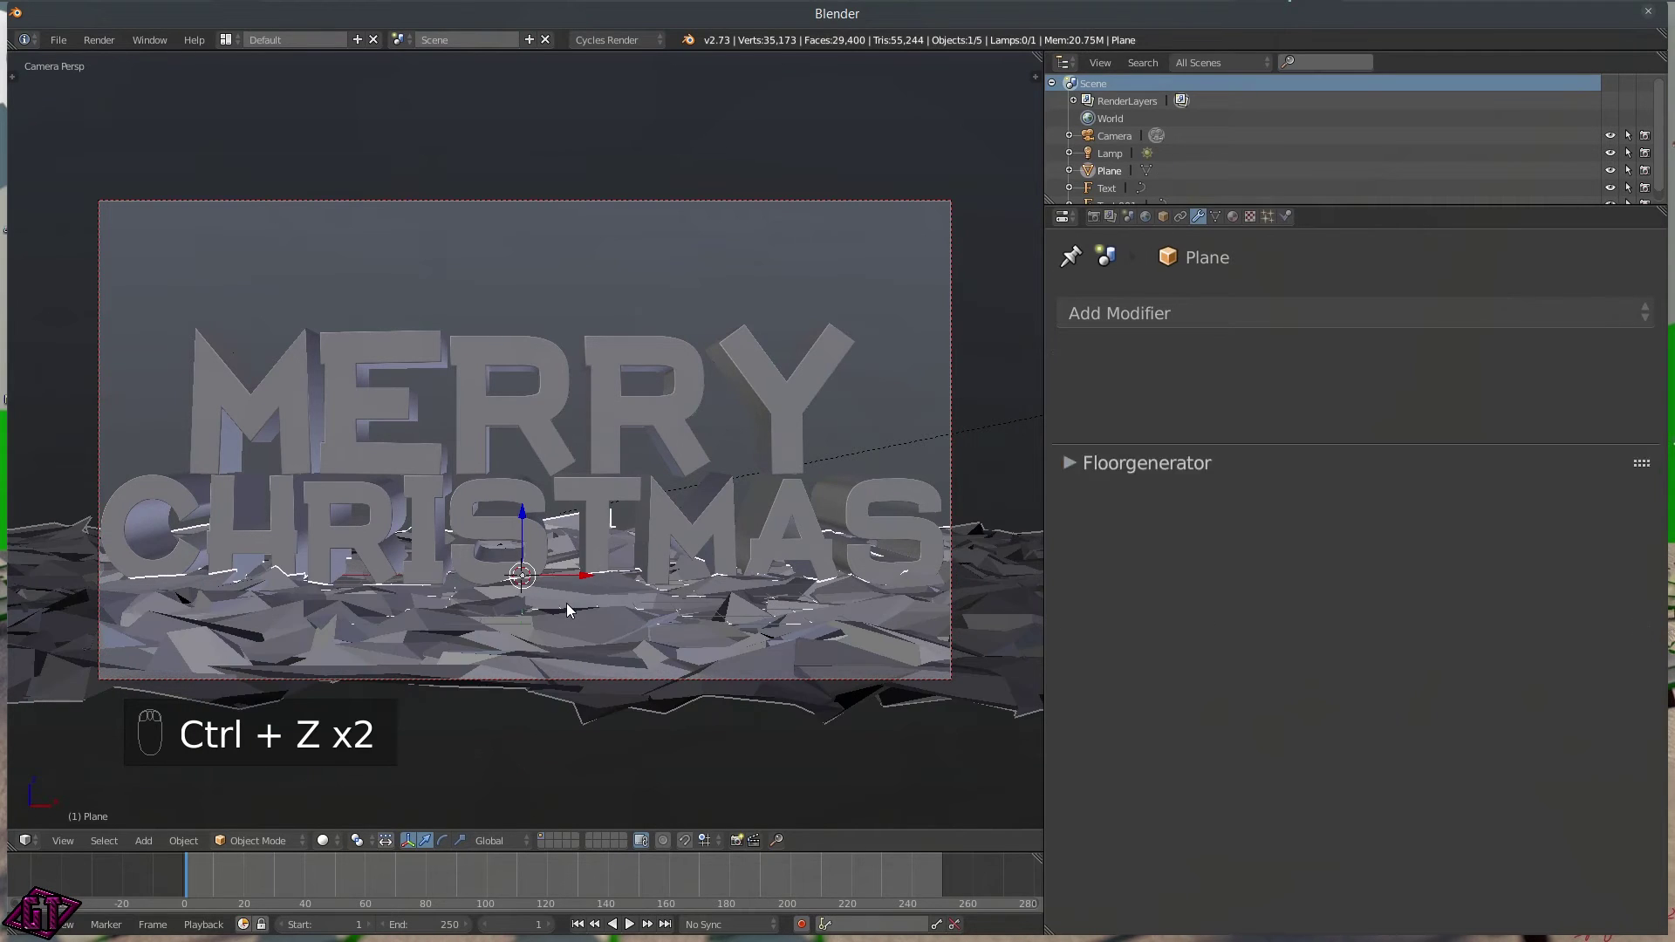
key(ctrl+z)
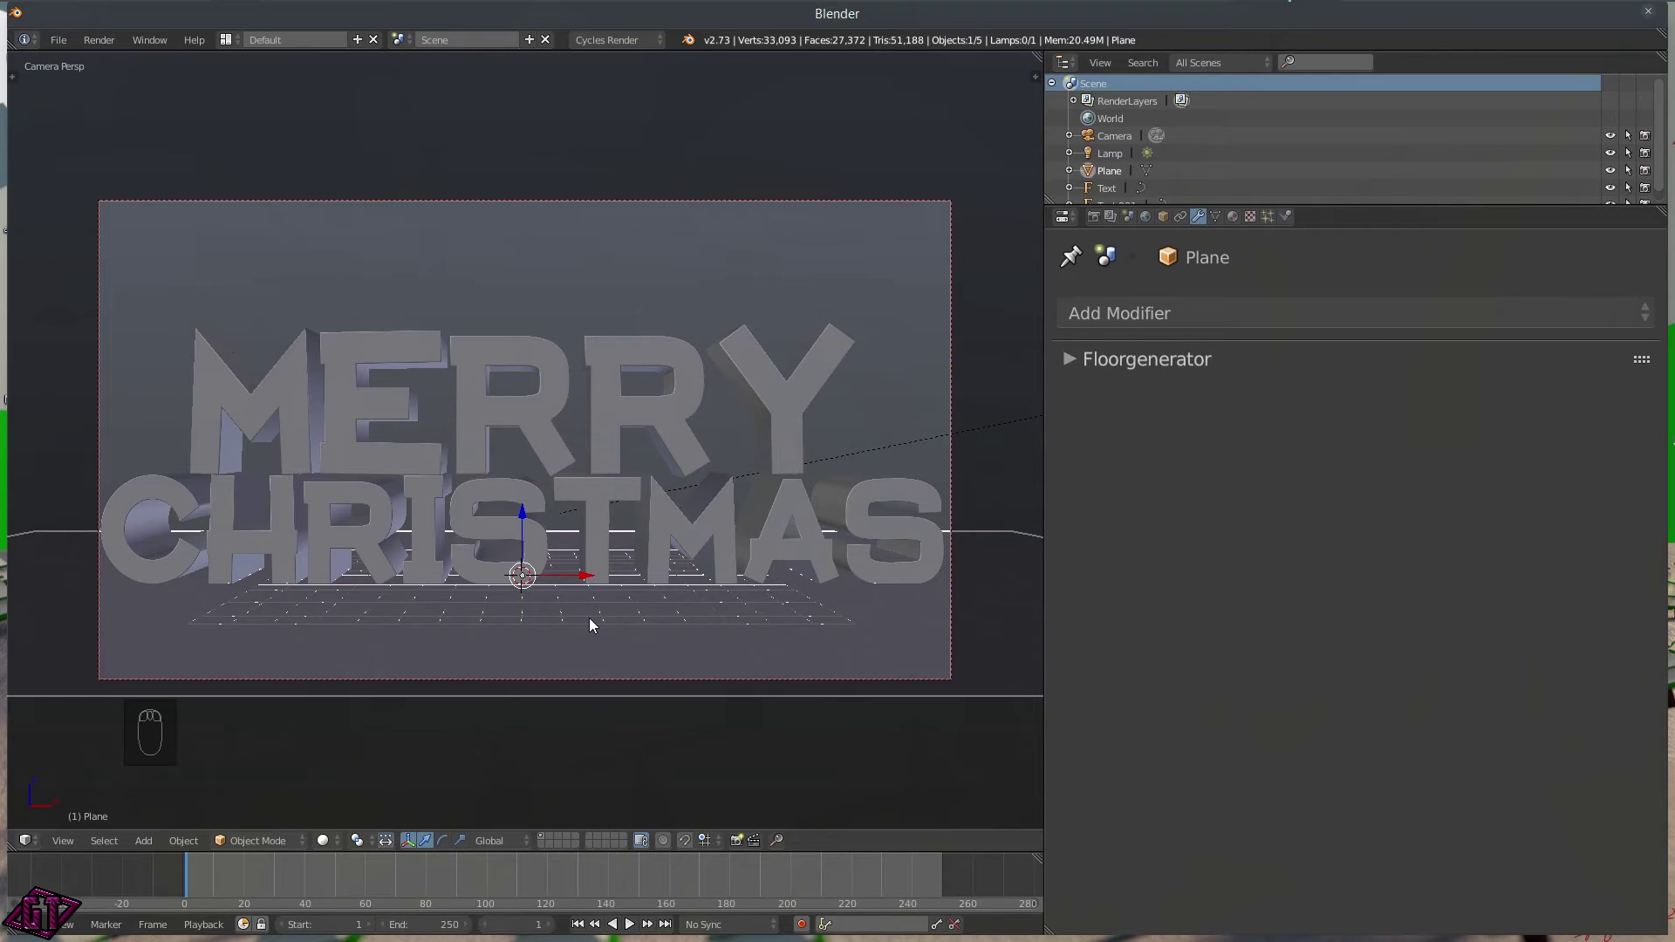
- Enter Edit Mode on the ground plane and add a Displace modifier with a new texture
key(Tab)
click(593, 527)
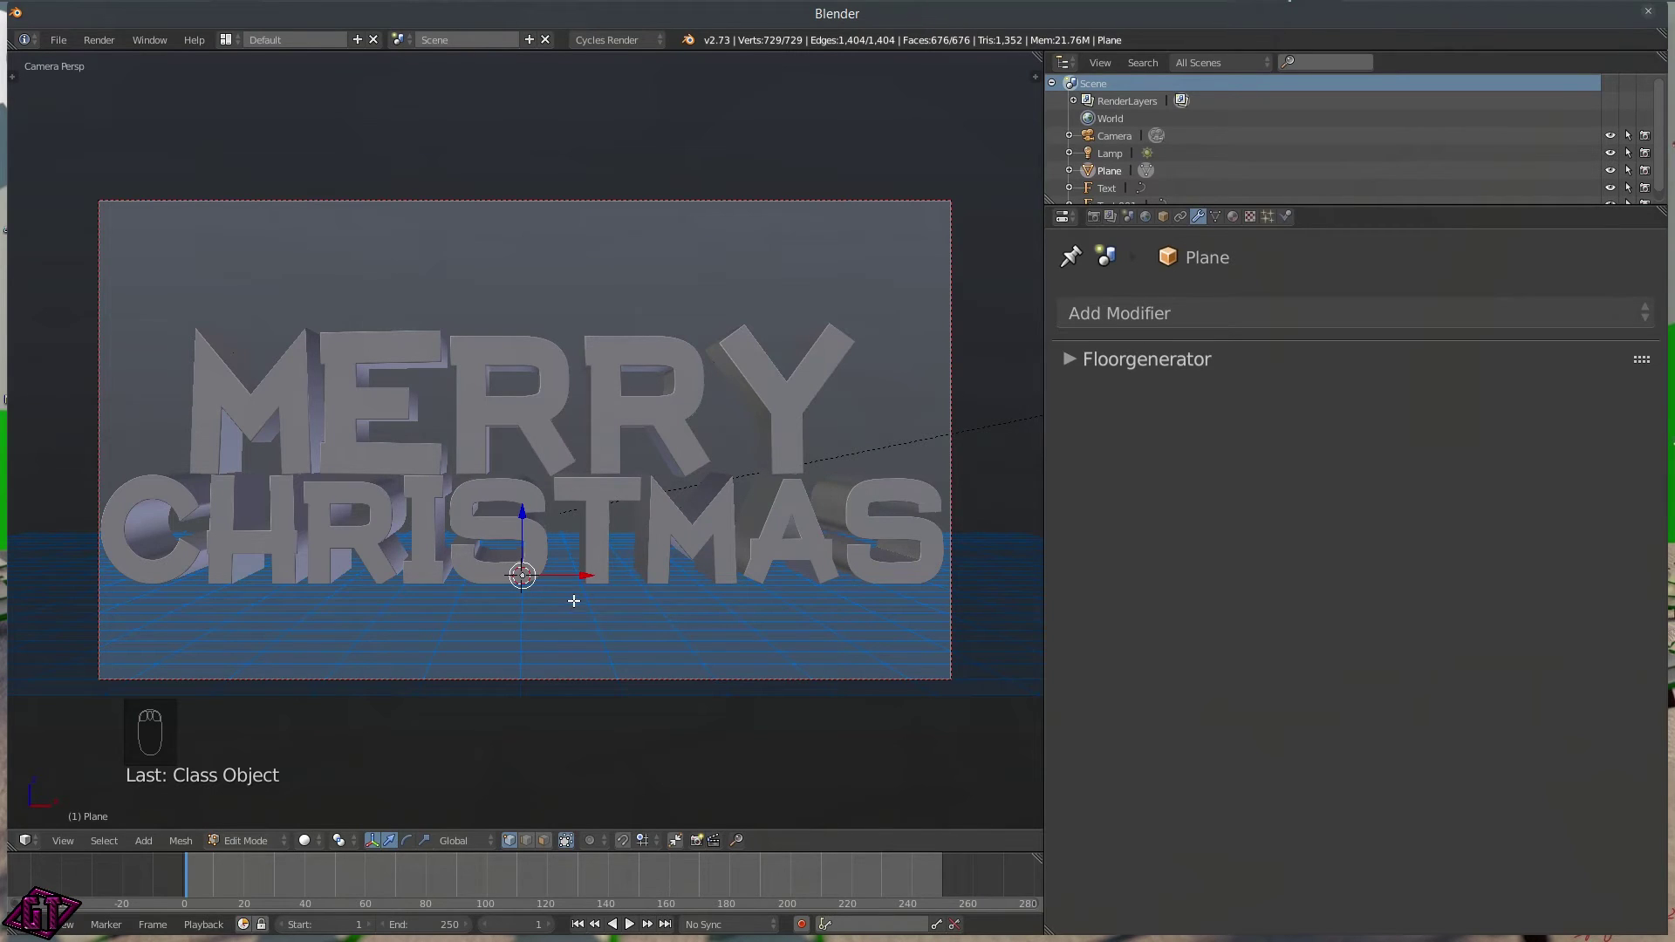
key(Tab)
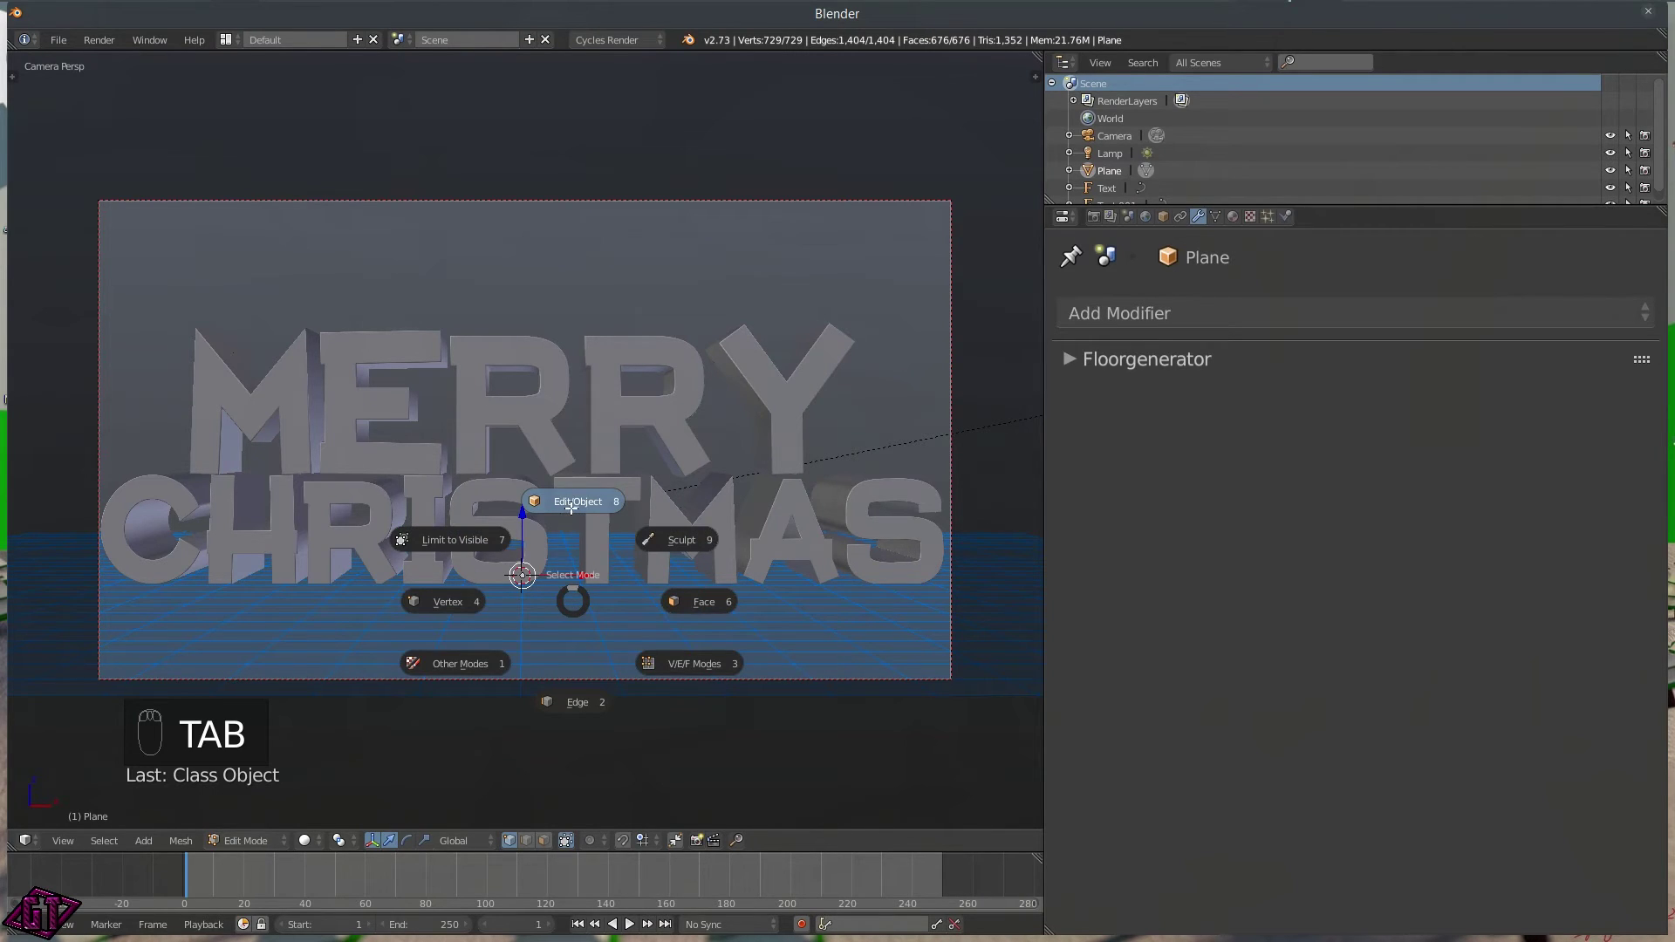
key(Escape)
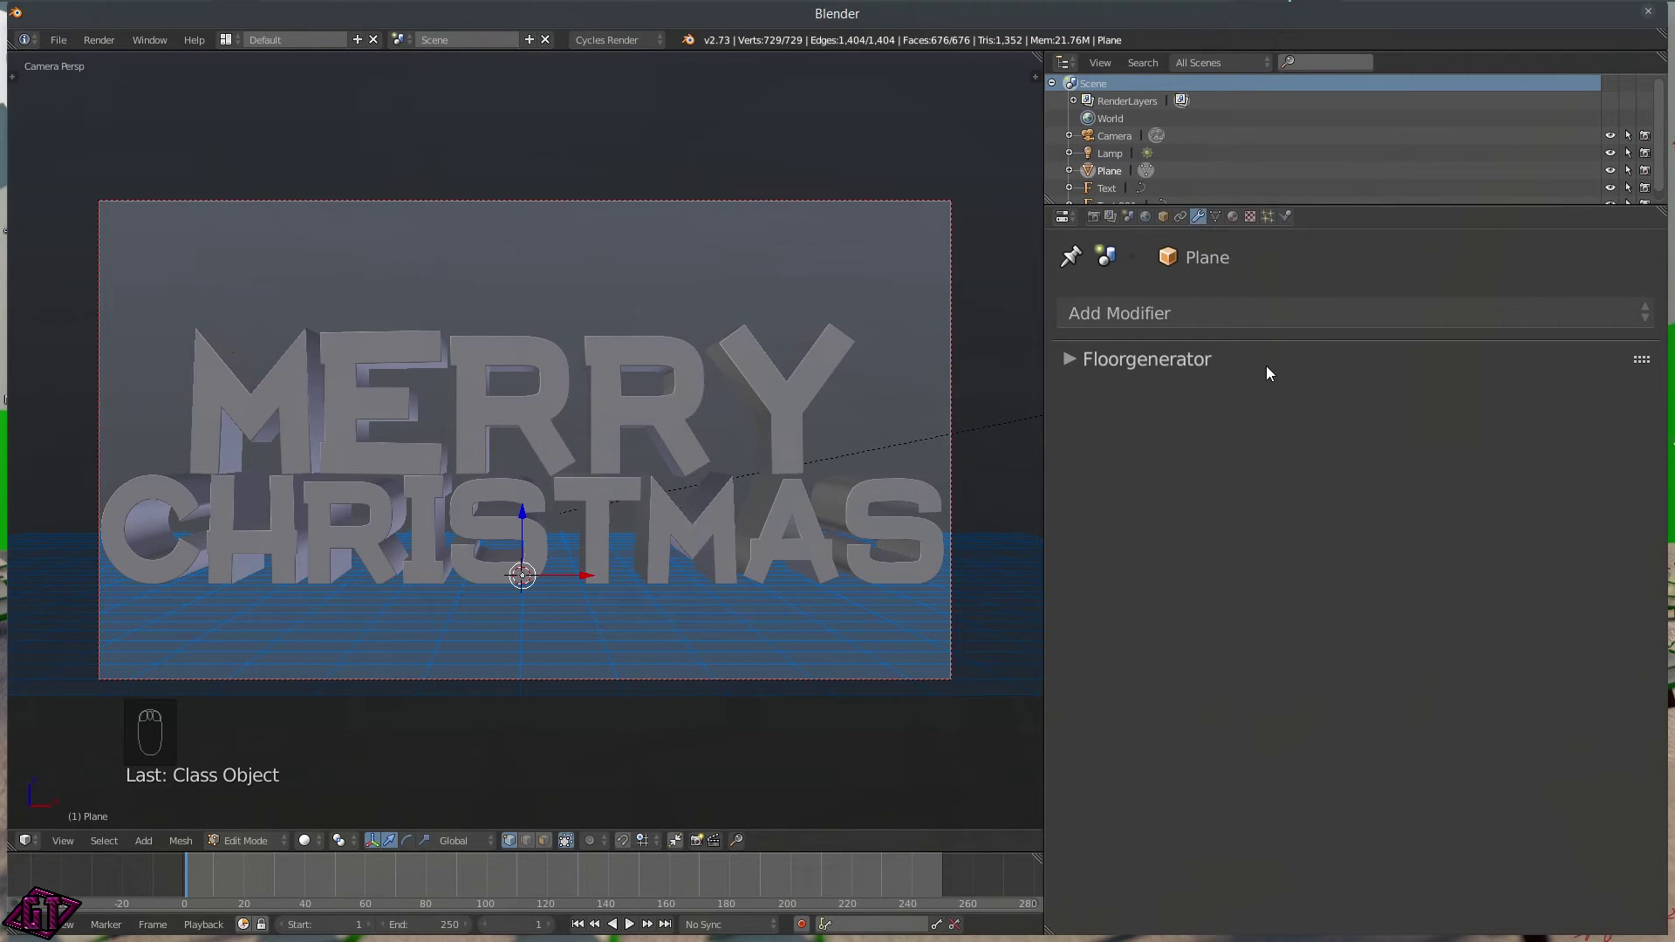
click(1254, 319)
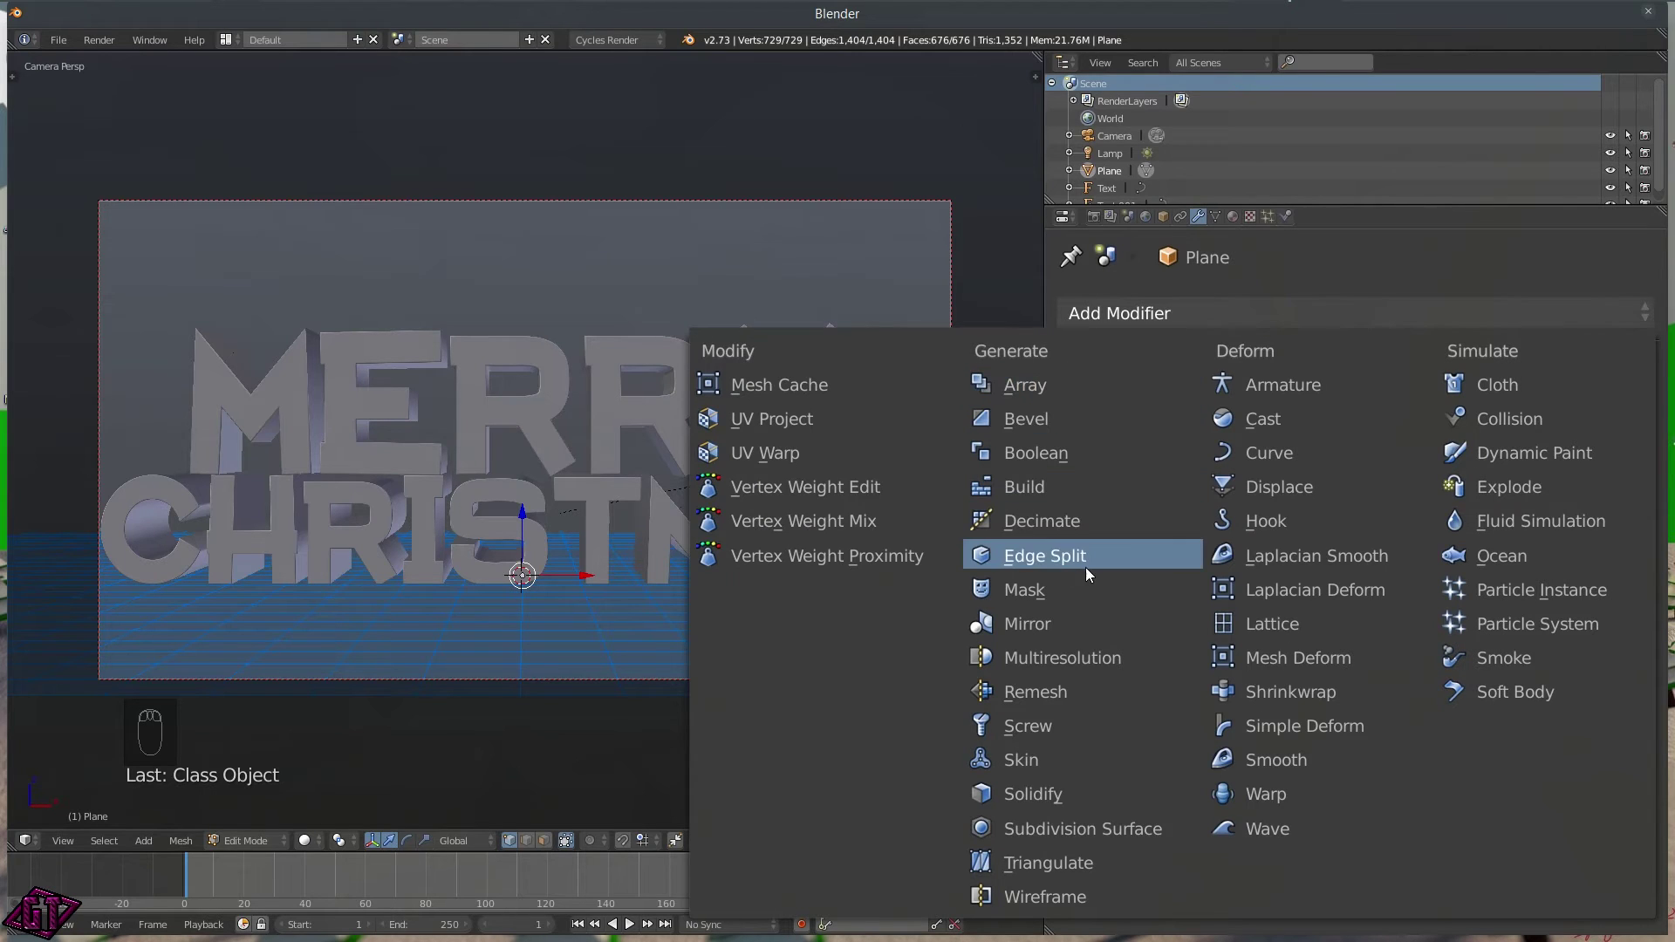
click(1253, 481)
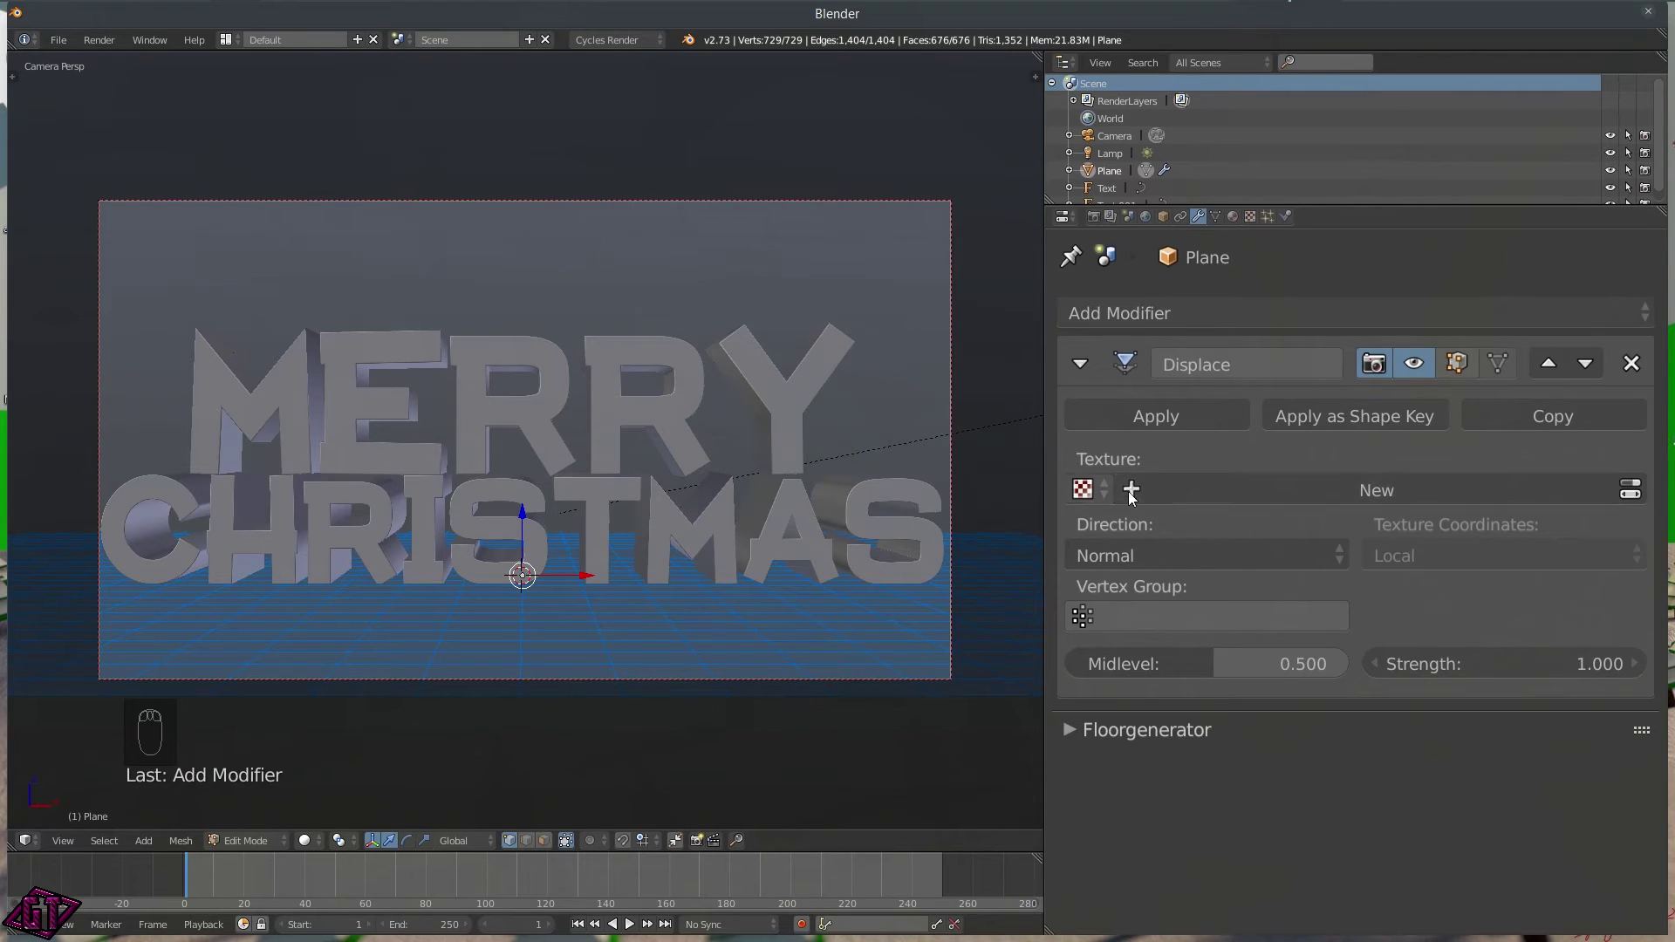
click(1276, 484)
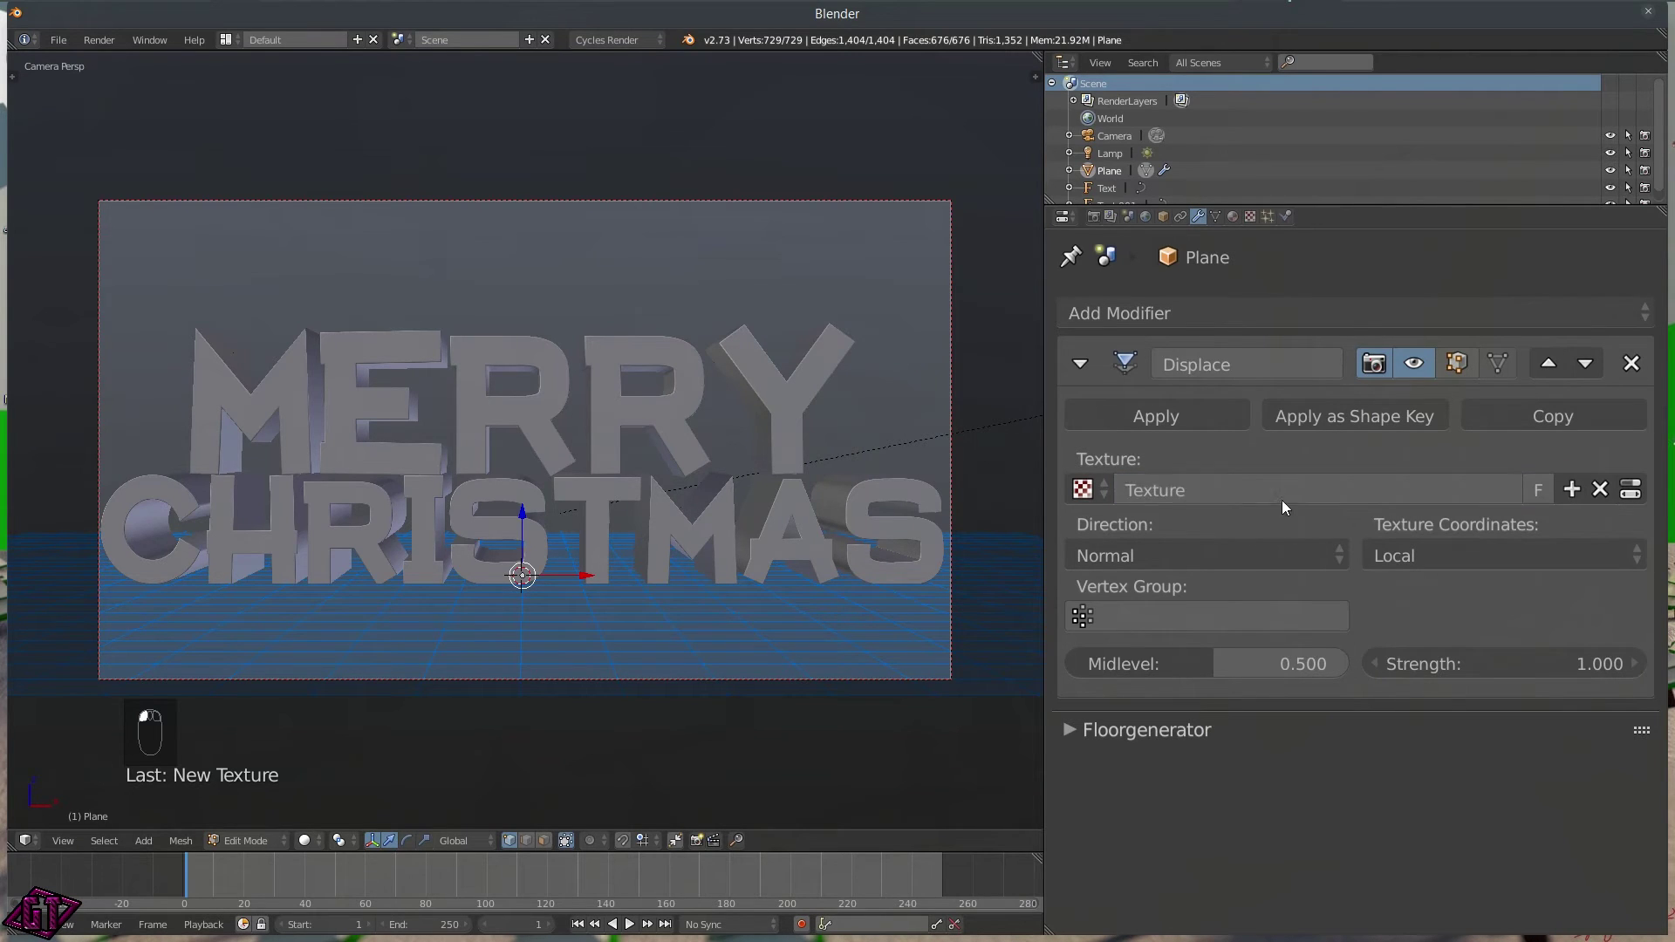
- Change the type of the Displace modifier's texture to Clouds and bring its noise settings into view
click(1249, 217)
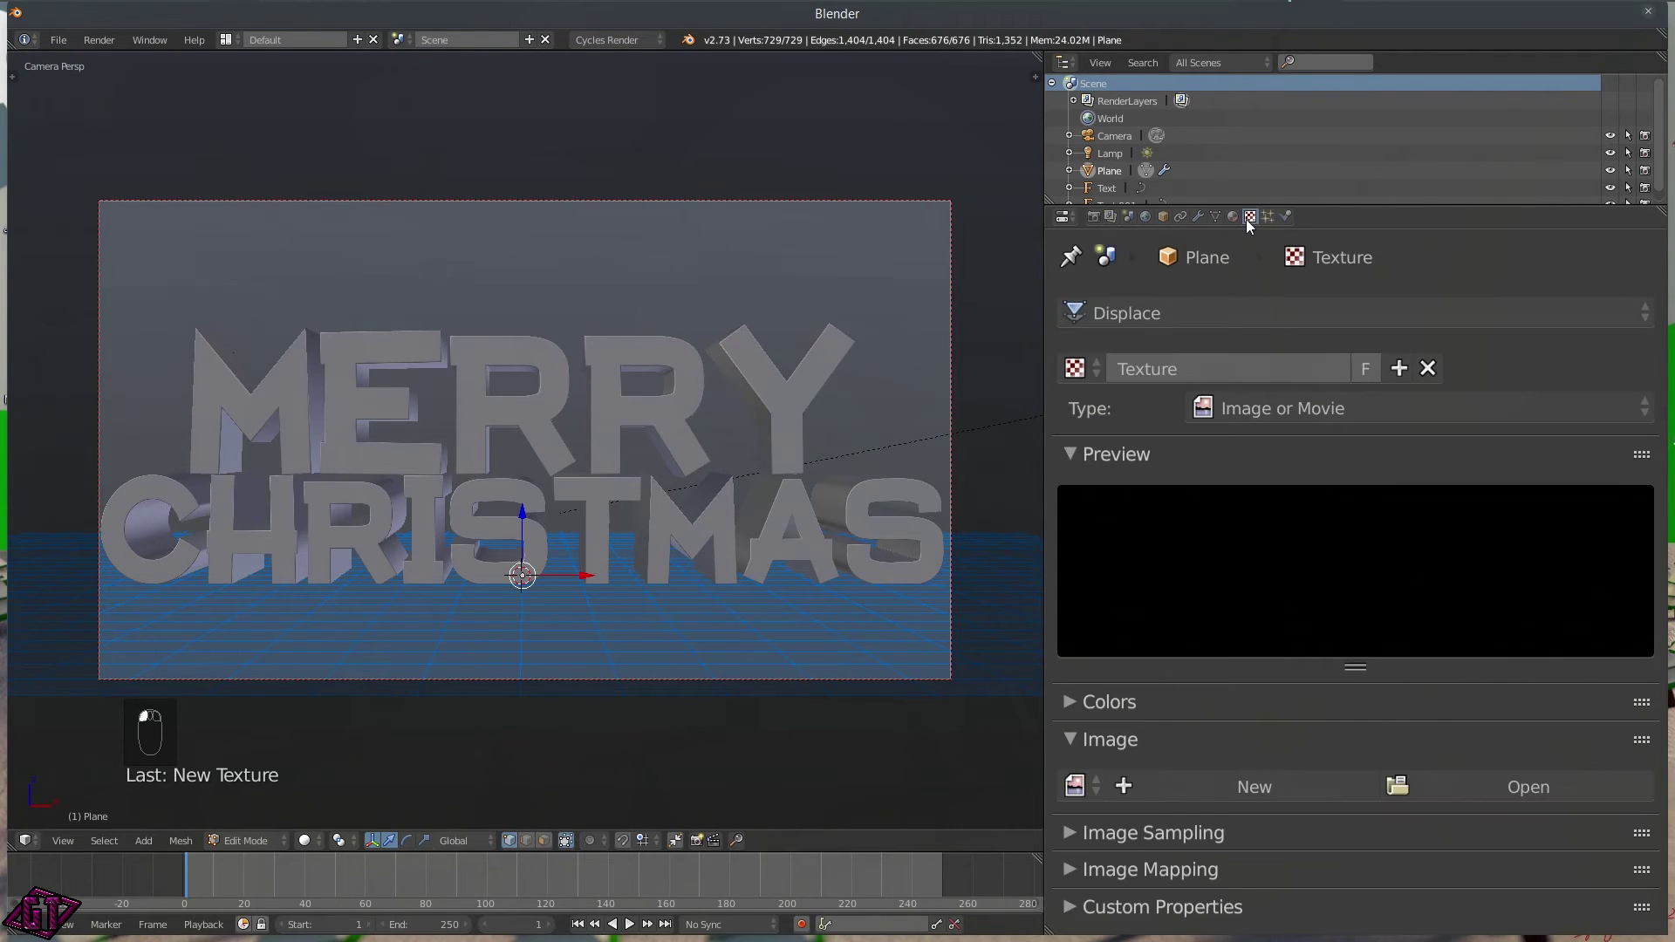
click(1333, 414)
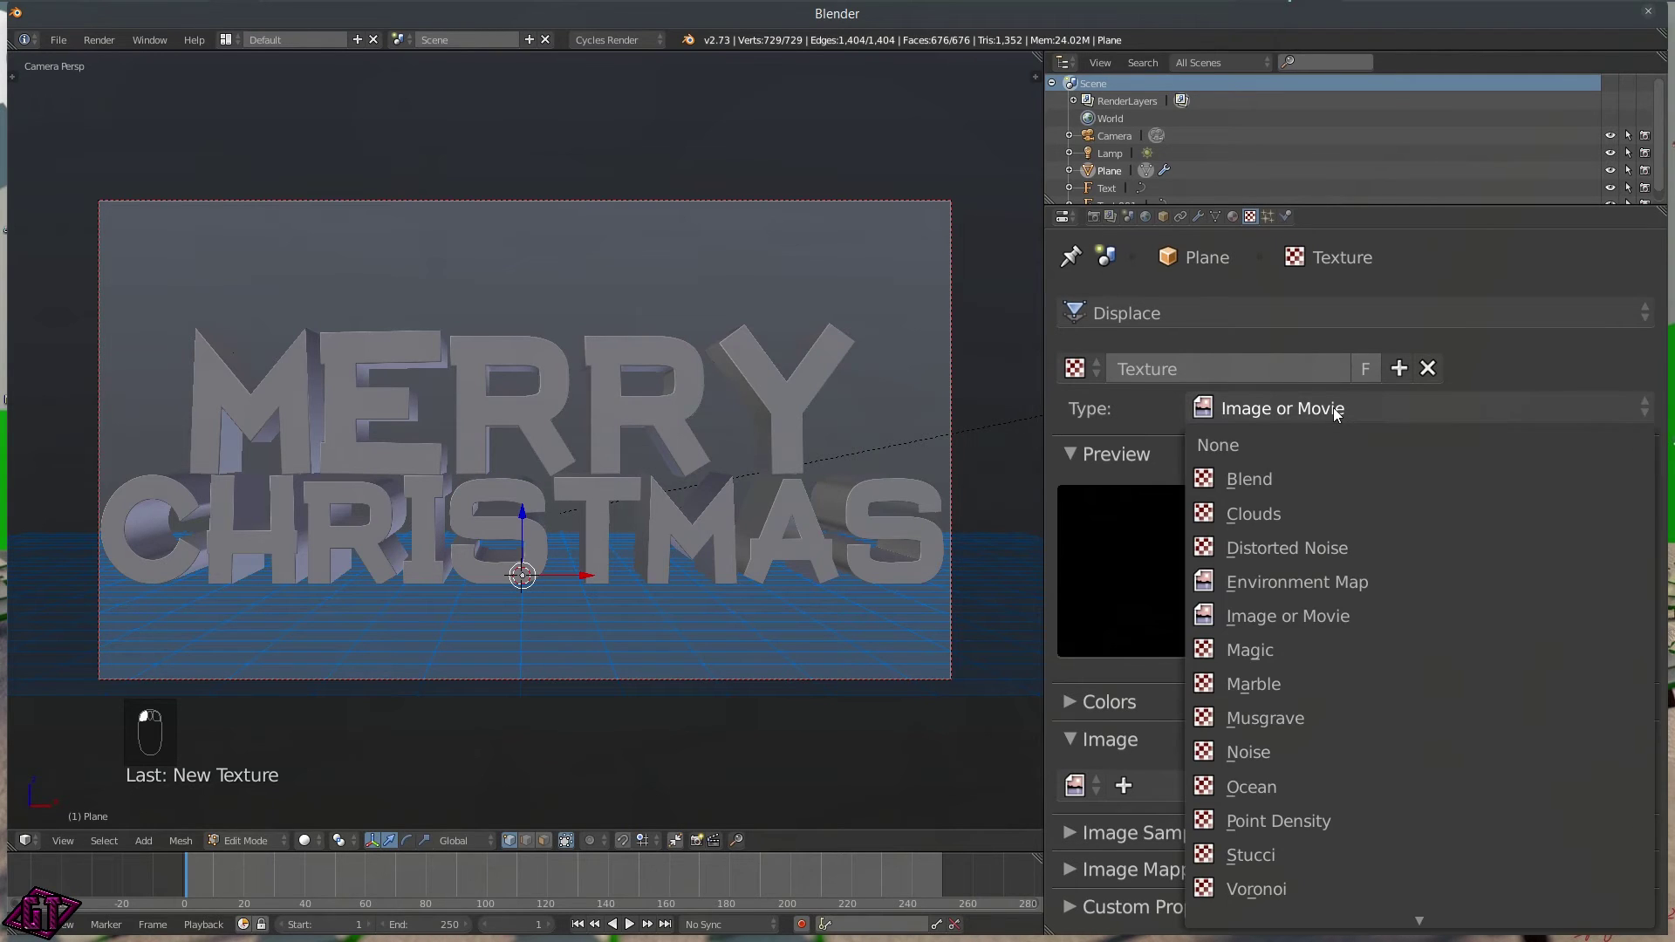
click(1265, 506)
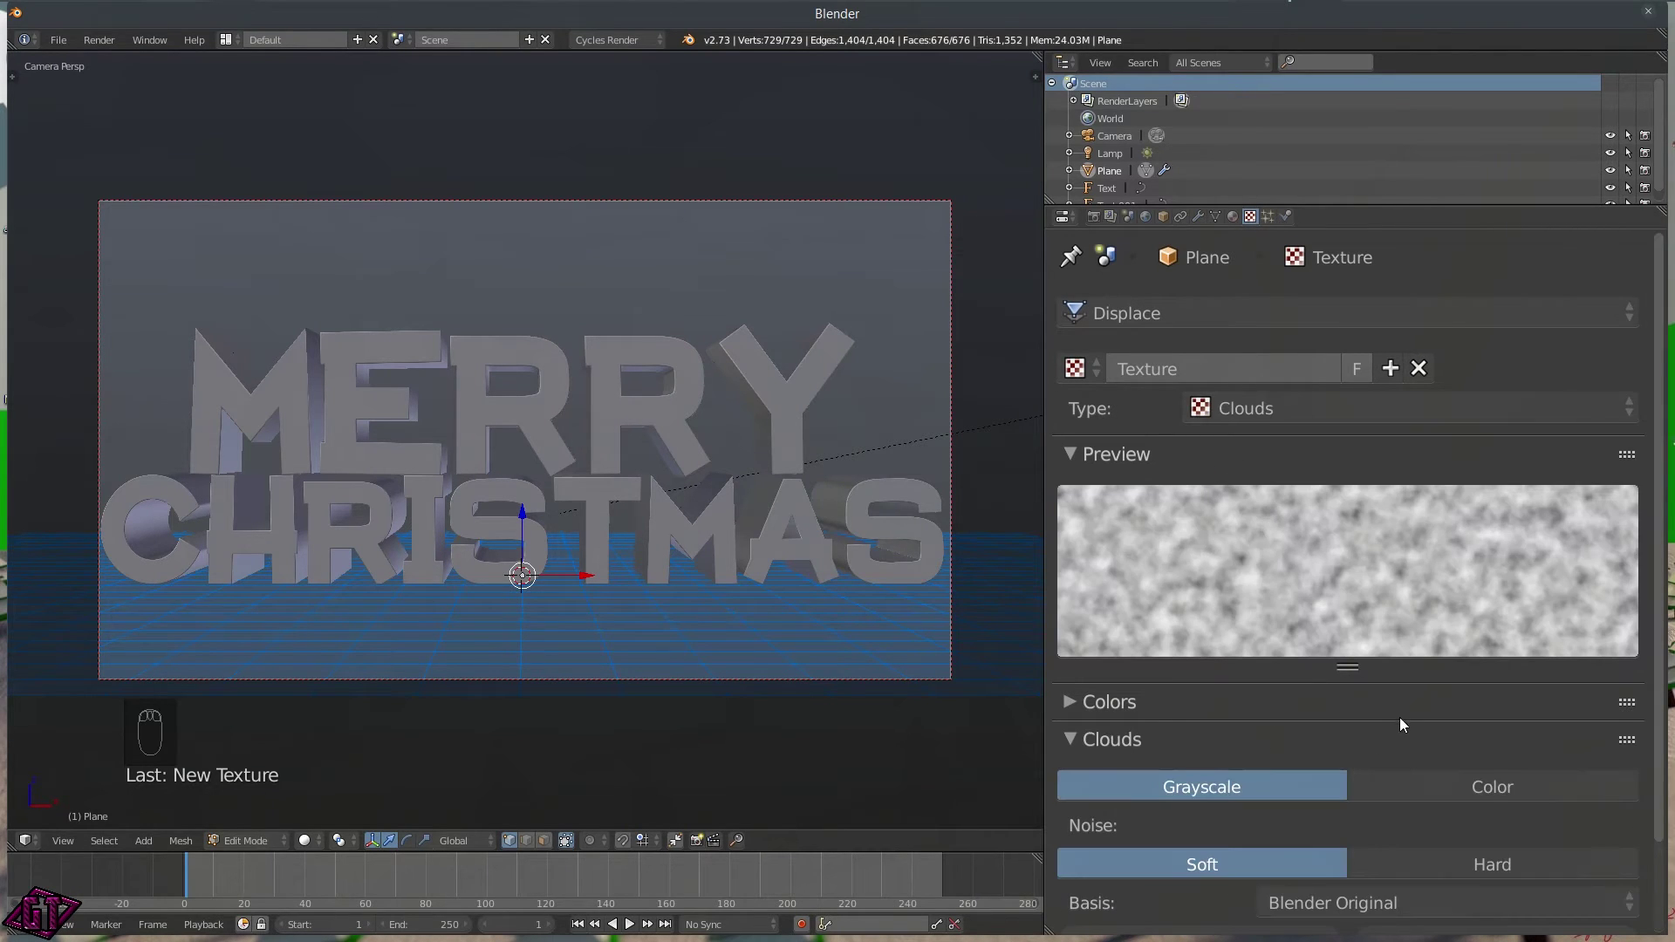
scroll(1396, 698, down, 3)
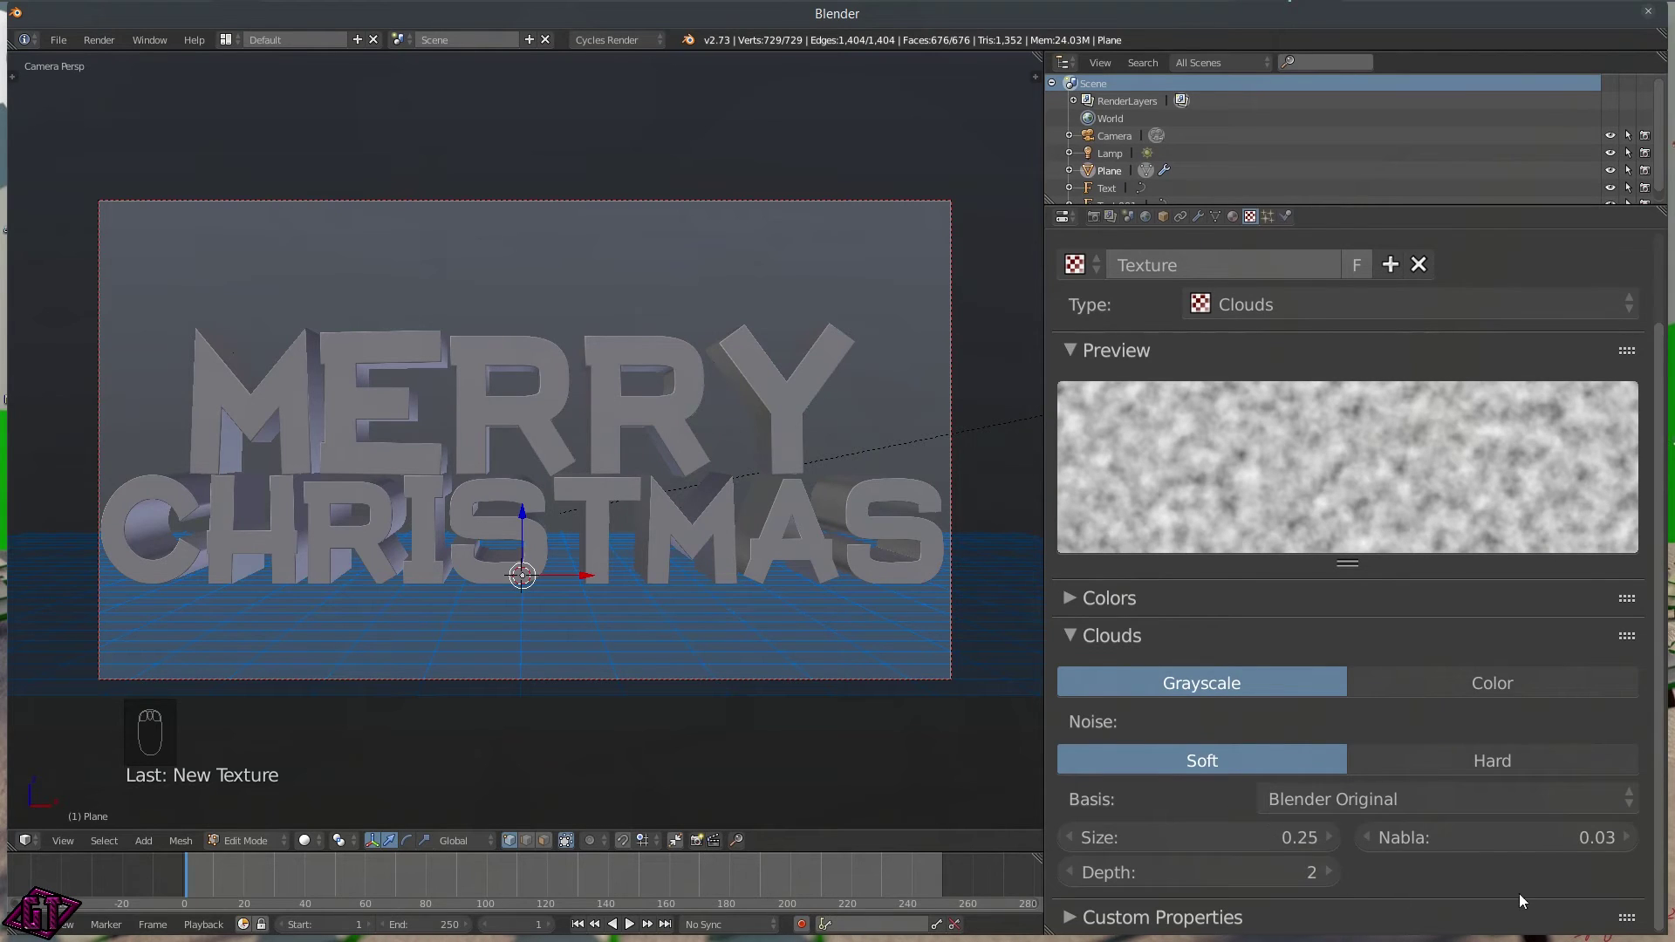
- Show the ground plane's Displace modifier settings again and return the plane to Object Mode
click(1199, 216)
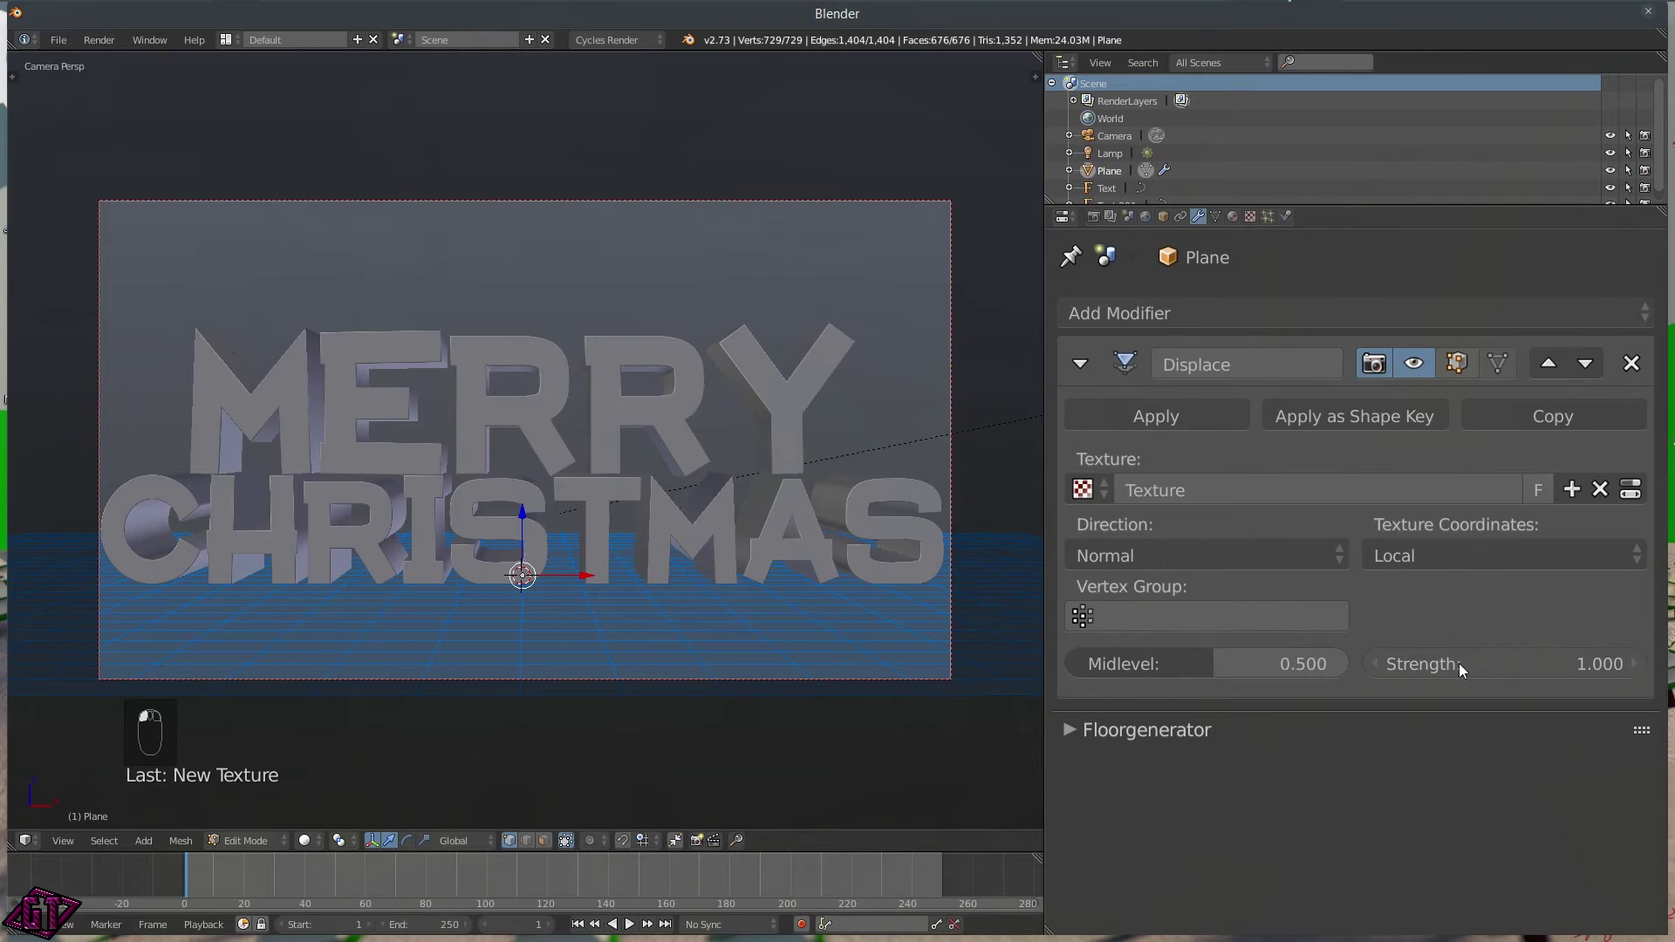
key(Tab)
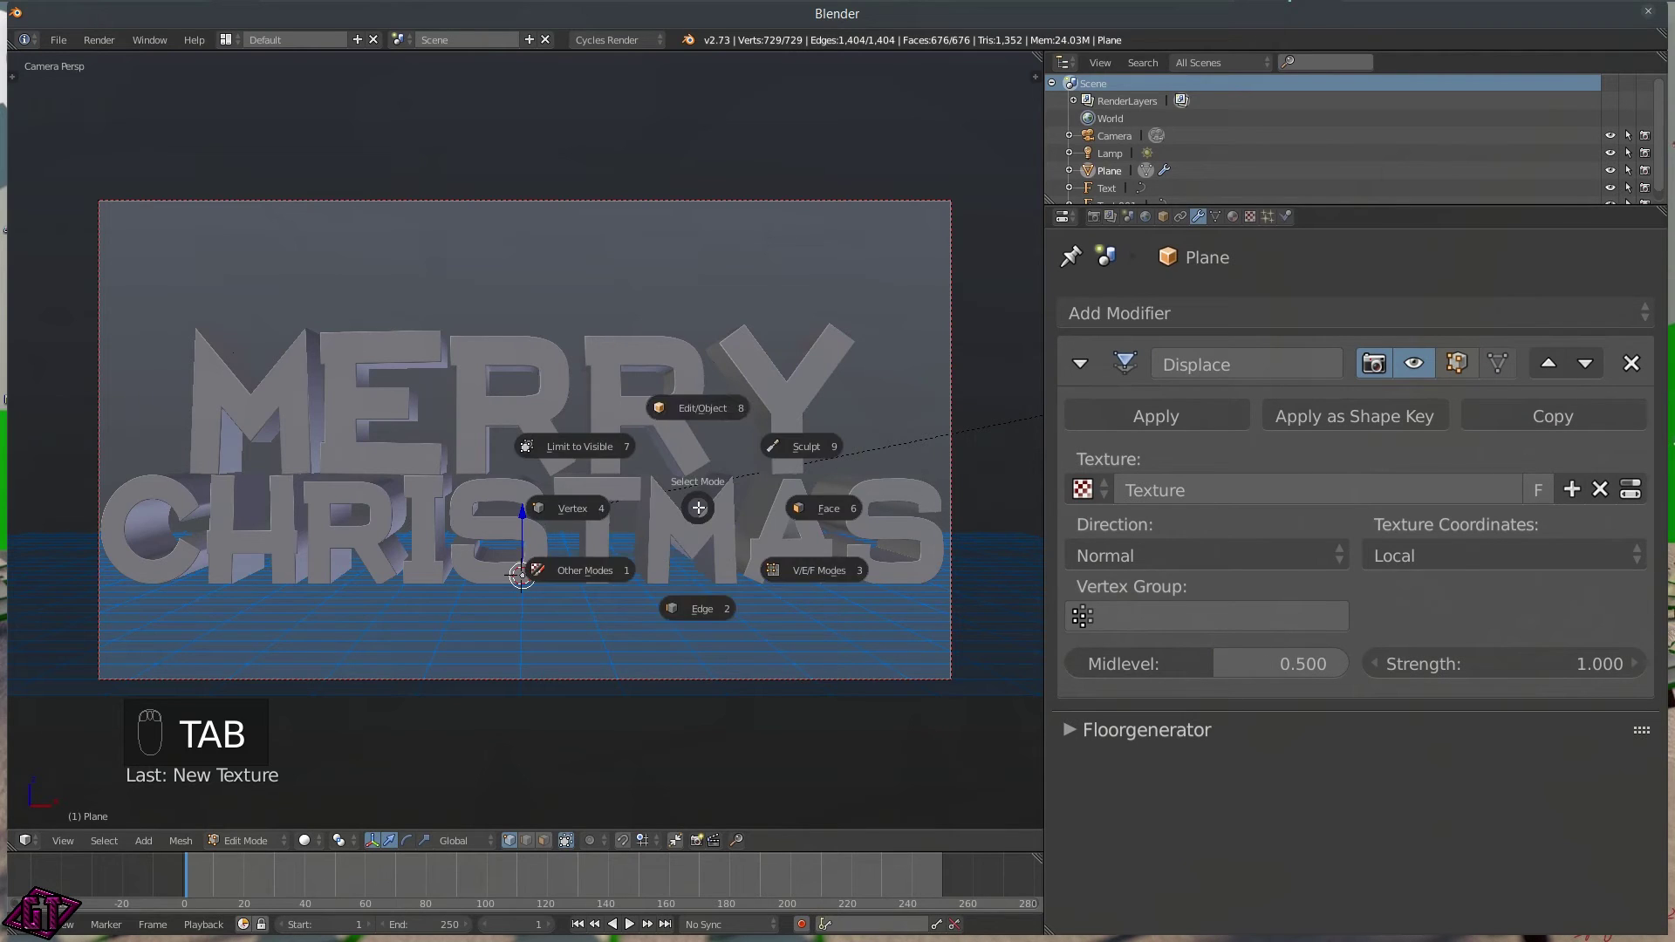
click(699, 409)
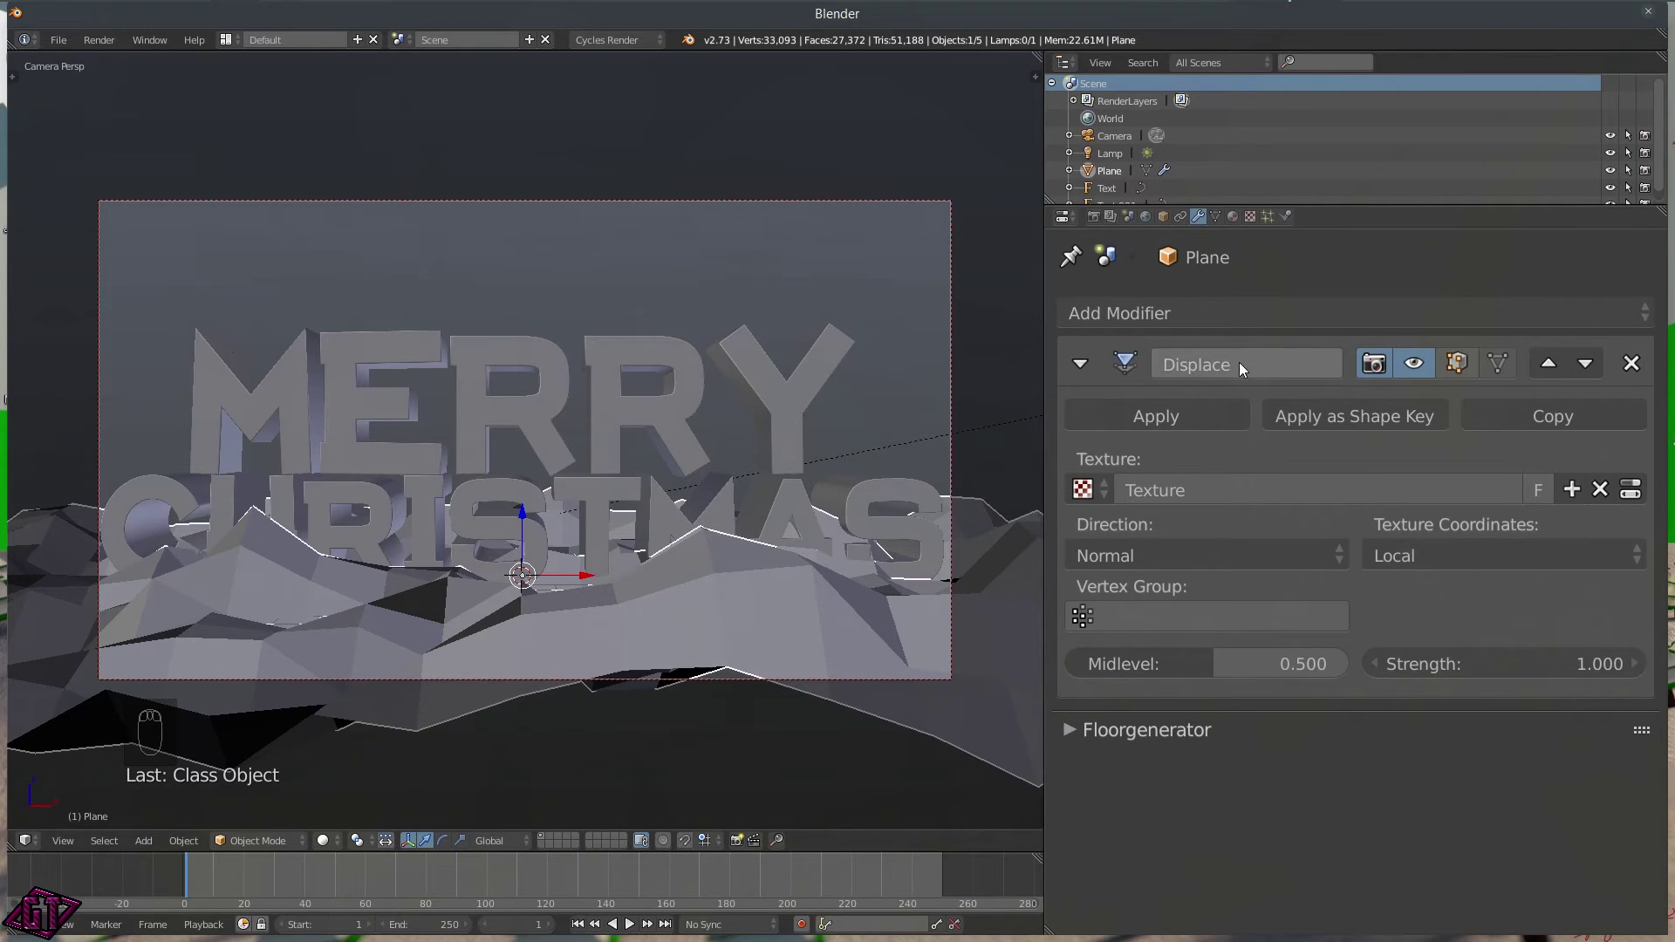
- Add a Subdivision Surface modifier to the plane, try it above Displace, put it back below, and set its viewport subdivisions to 2
click(1227, 314)
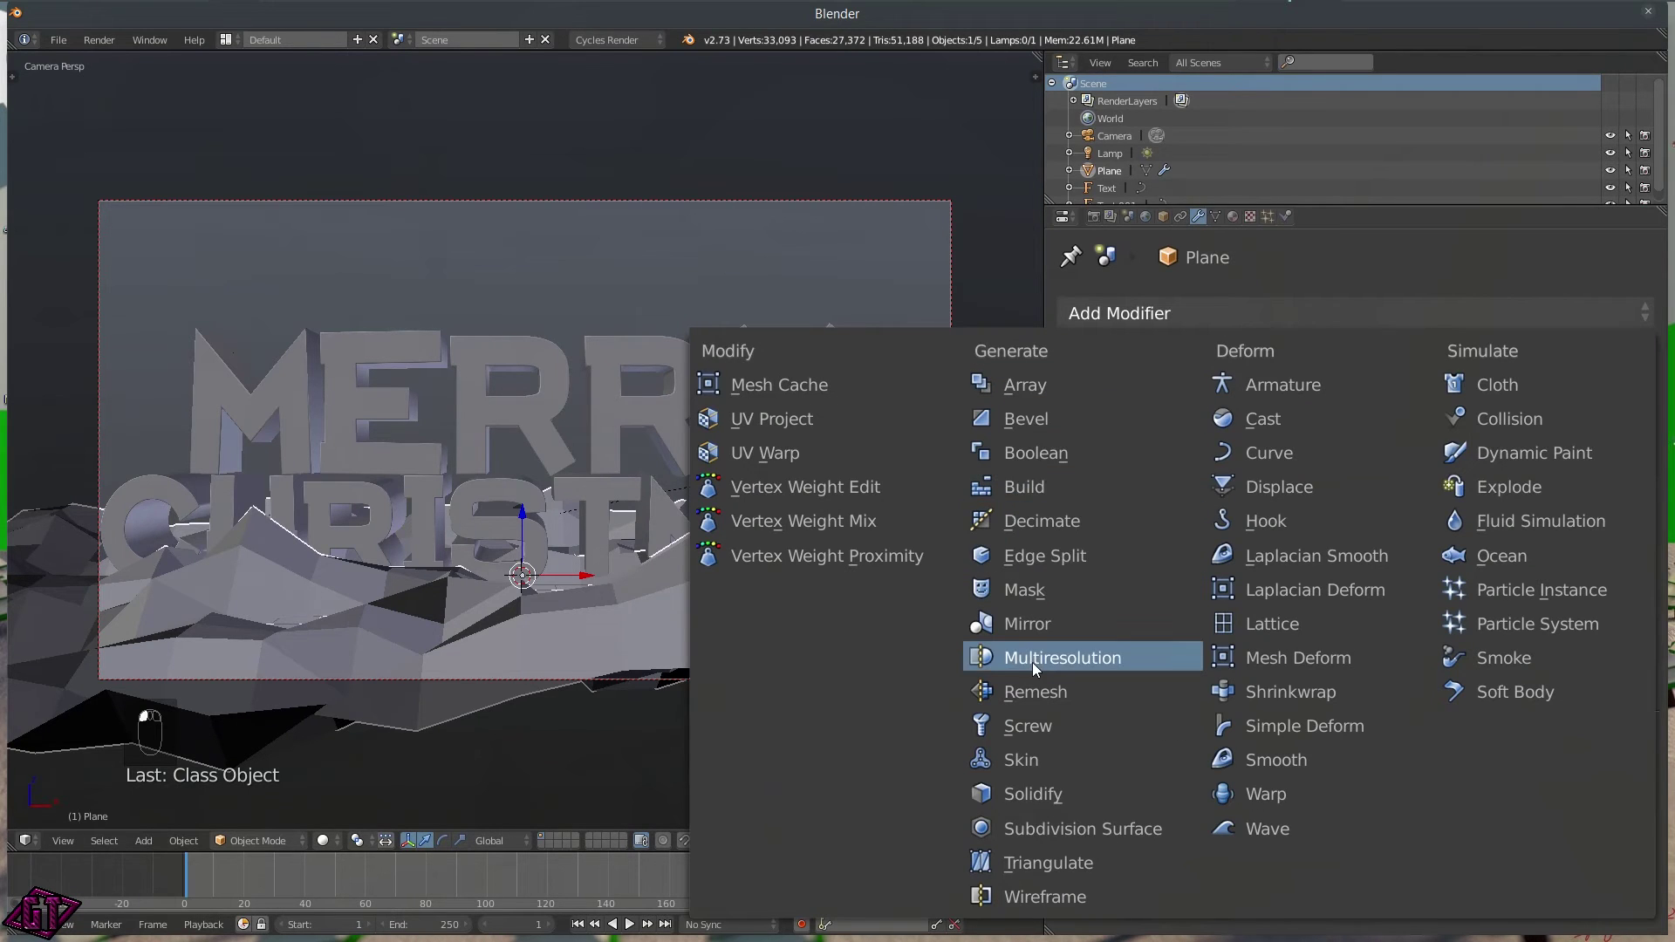
click(1061, 830)
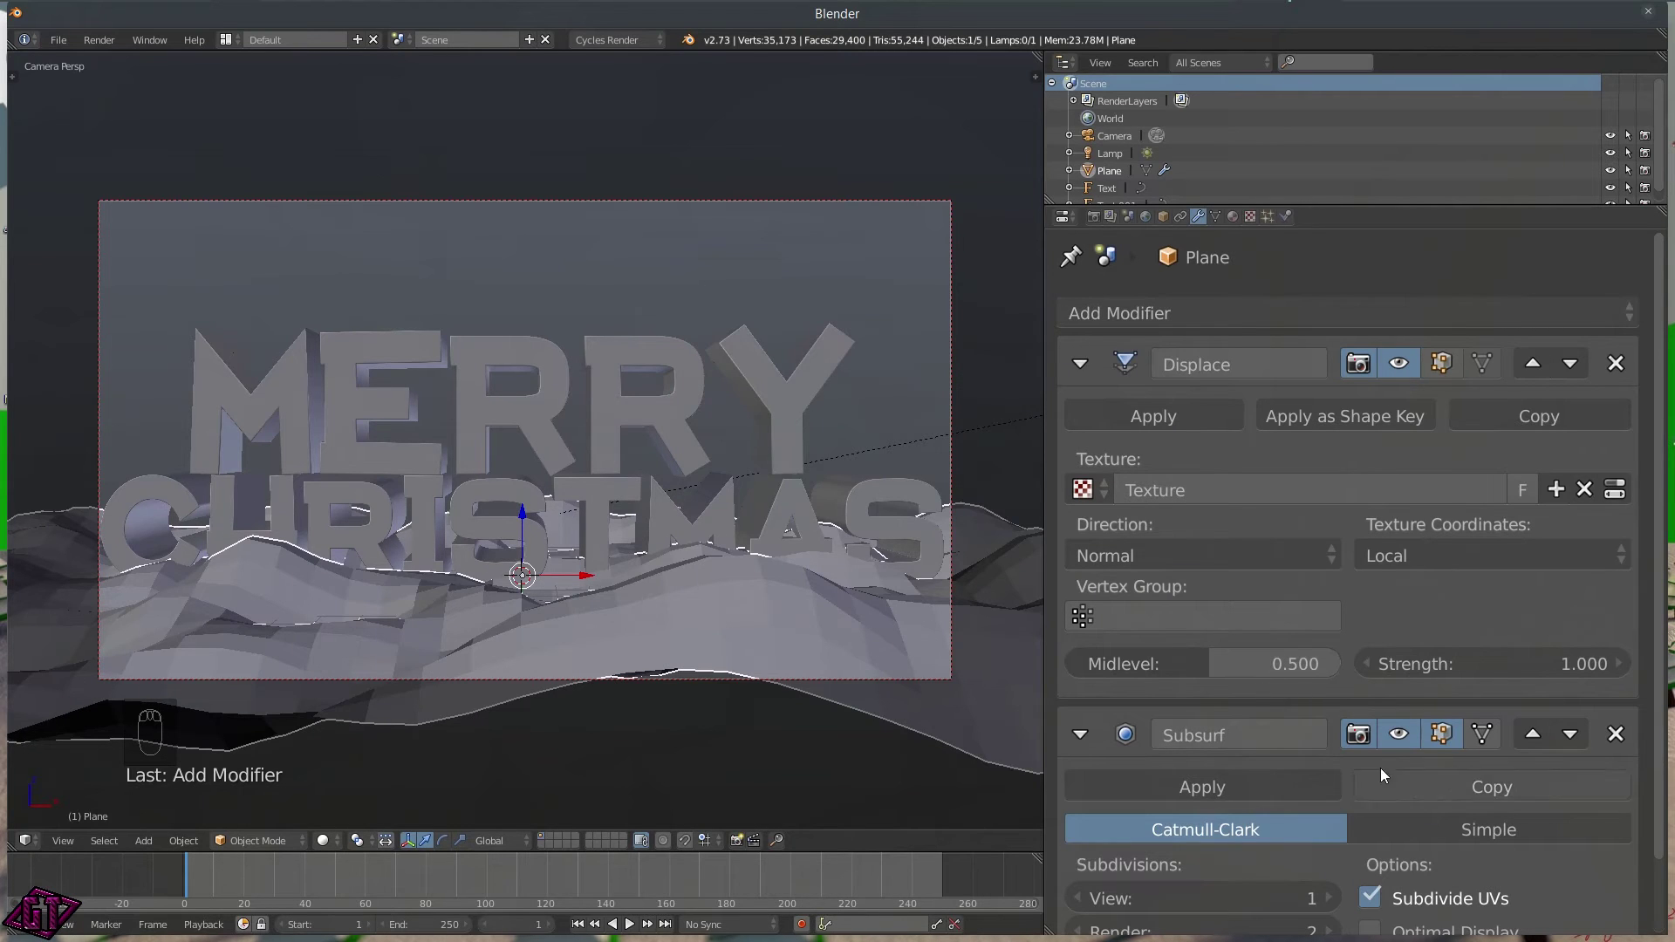
click(1537, 729)
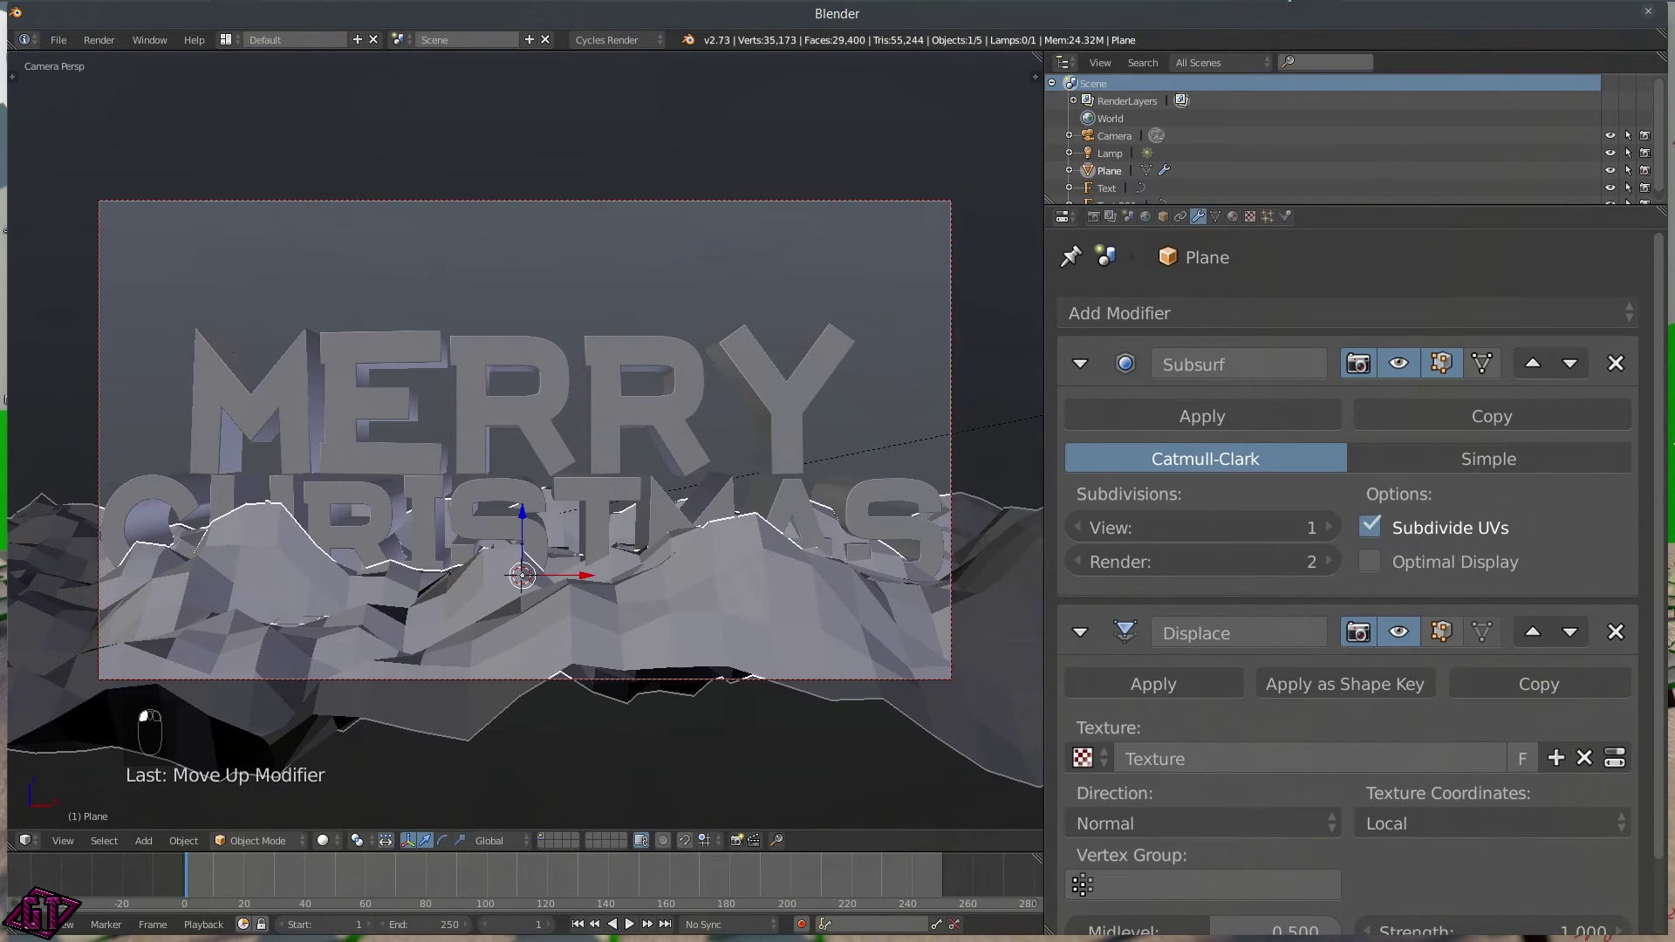
click(1570, 364)
scroll(1291, 733, down, 2)
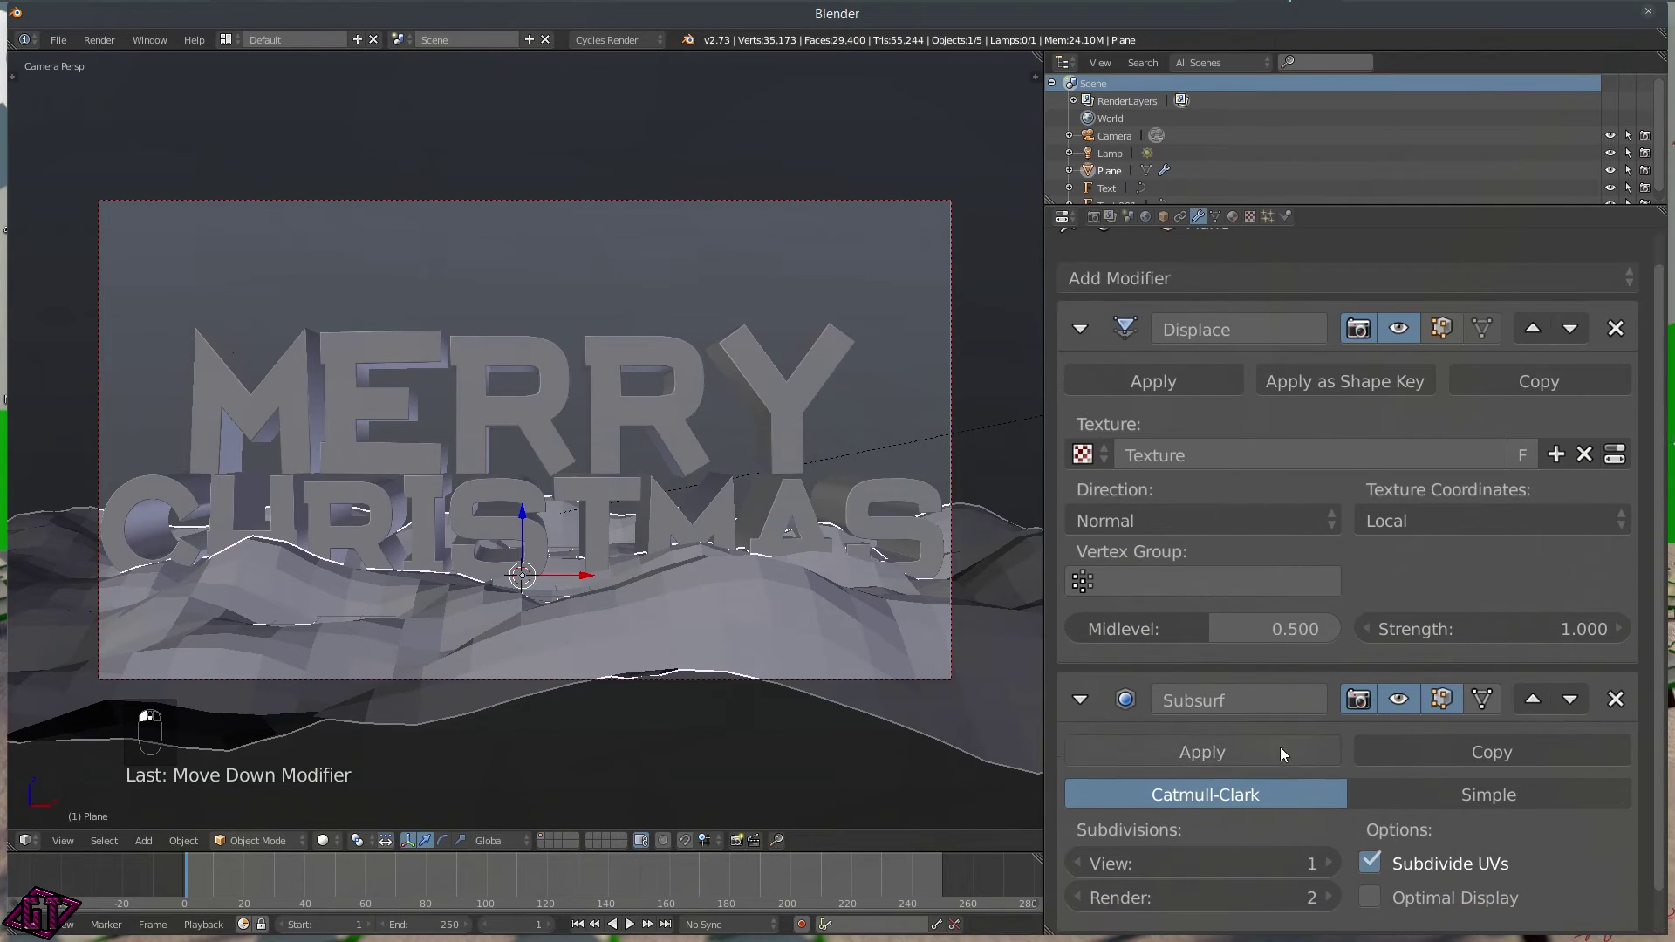
click(1326, 811)
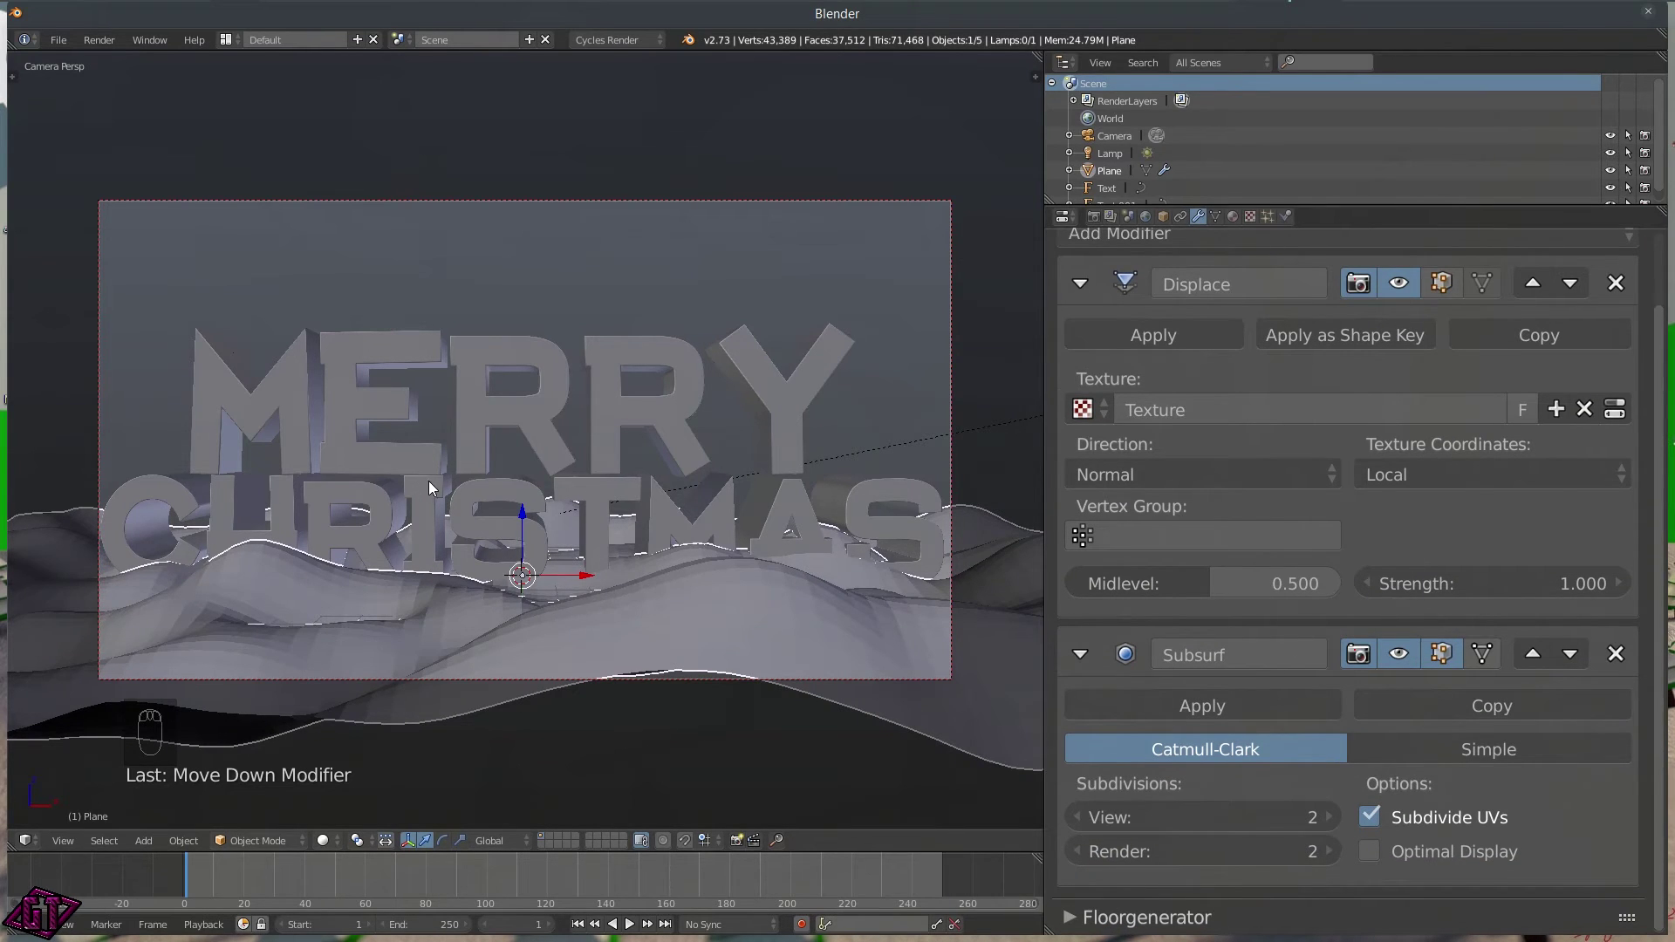
- Apply smooth shading to the ground plane using the enlarged object tools, leaving the tools hidden again
key(t)
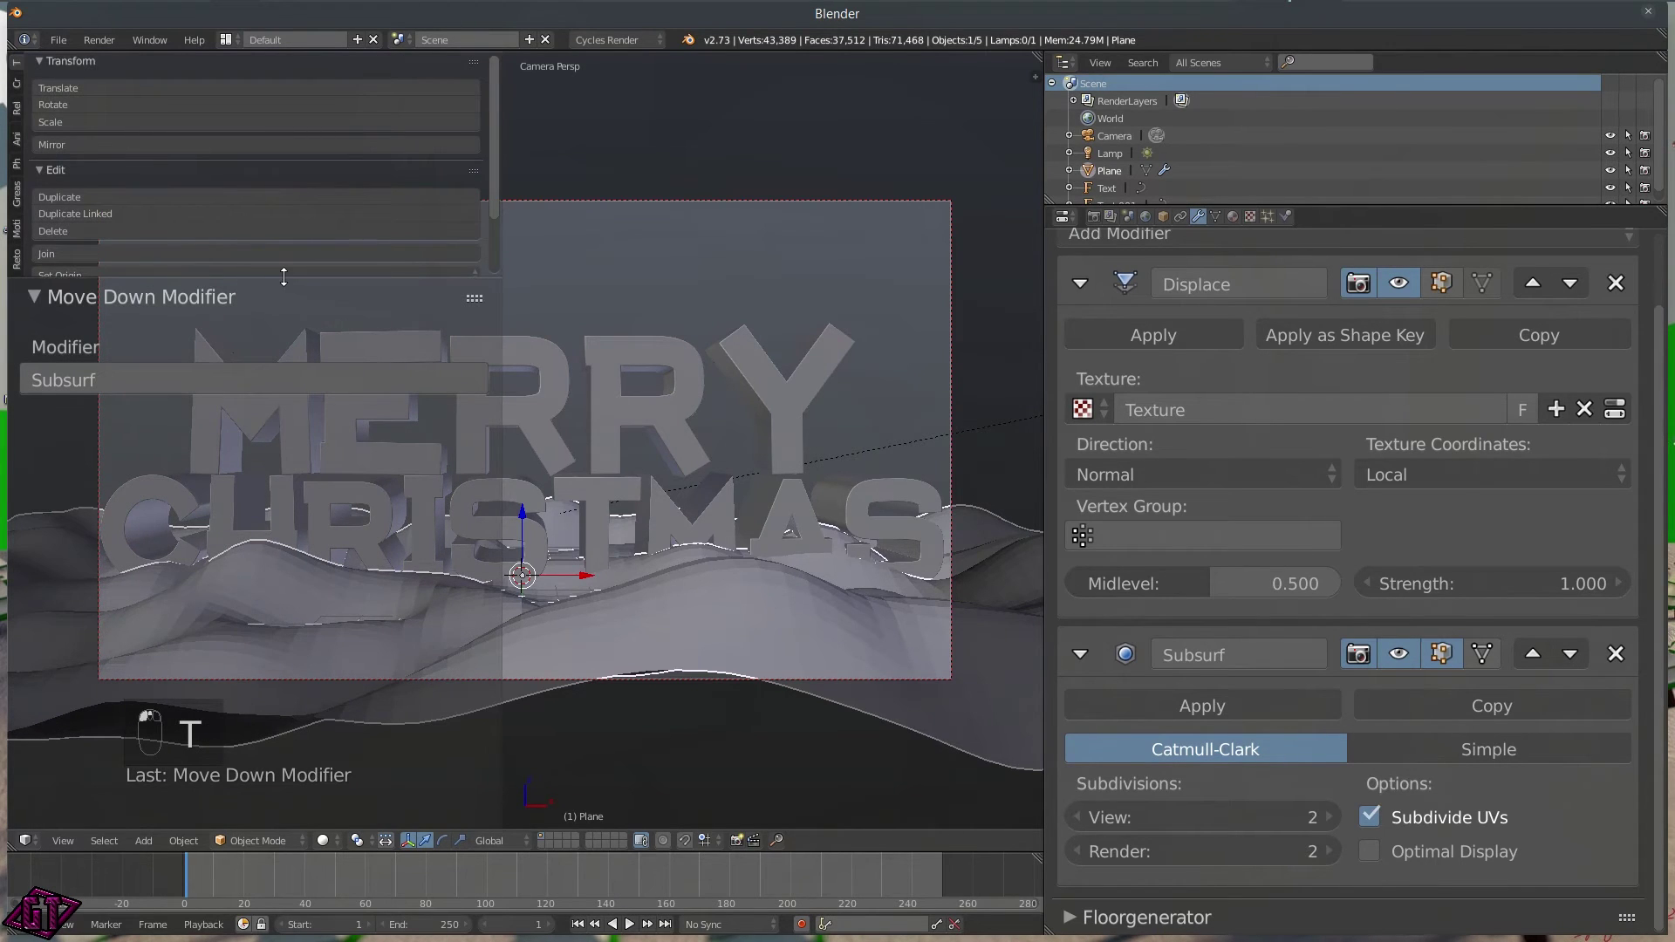
drag(275, 281, 292, 626)
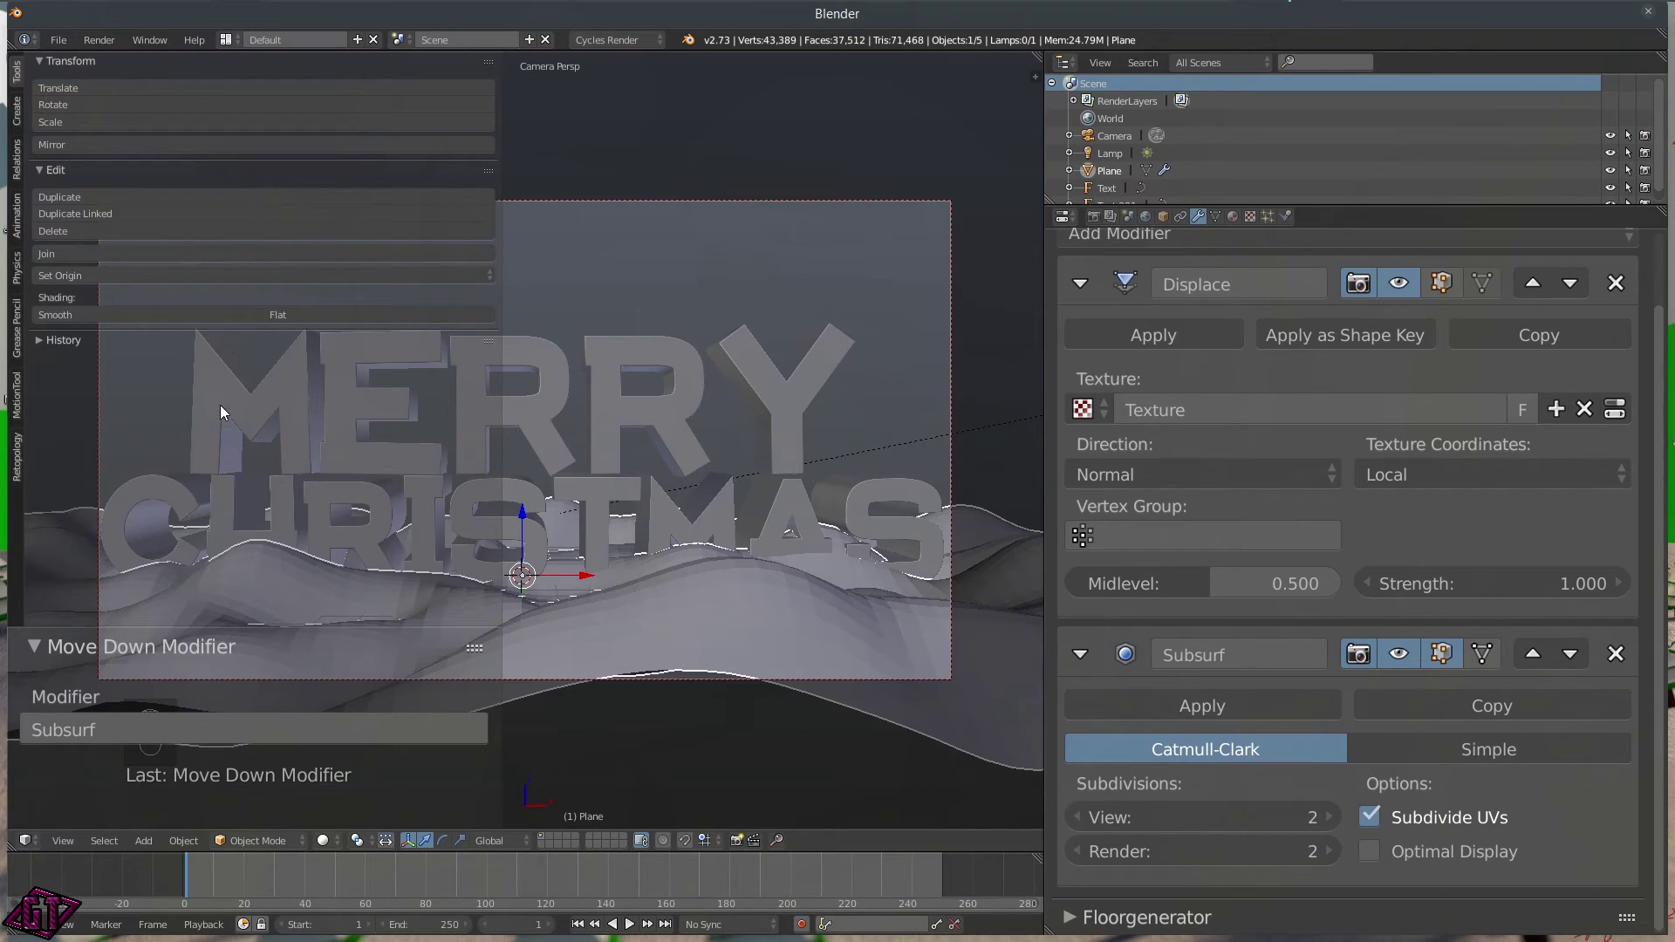
ctrl+middle_drag(197, 342, 244, 247)
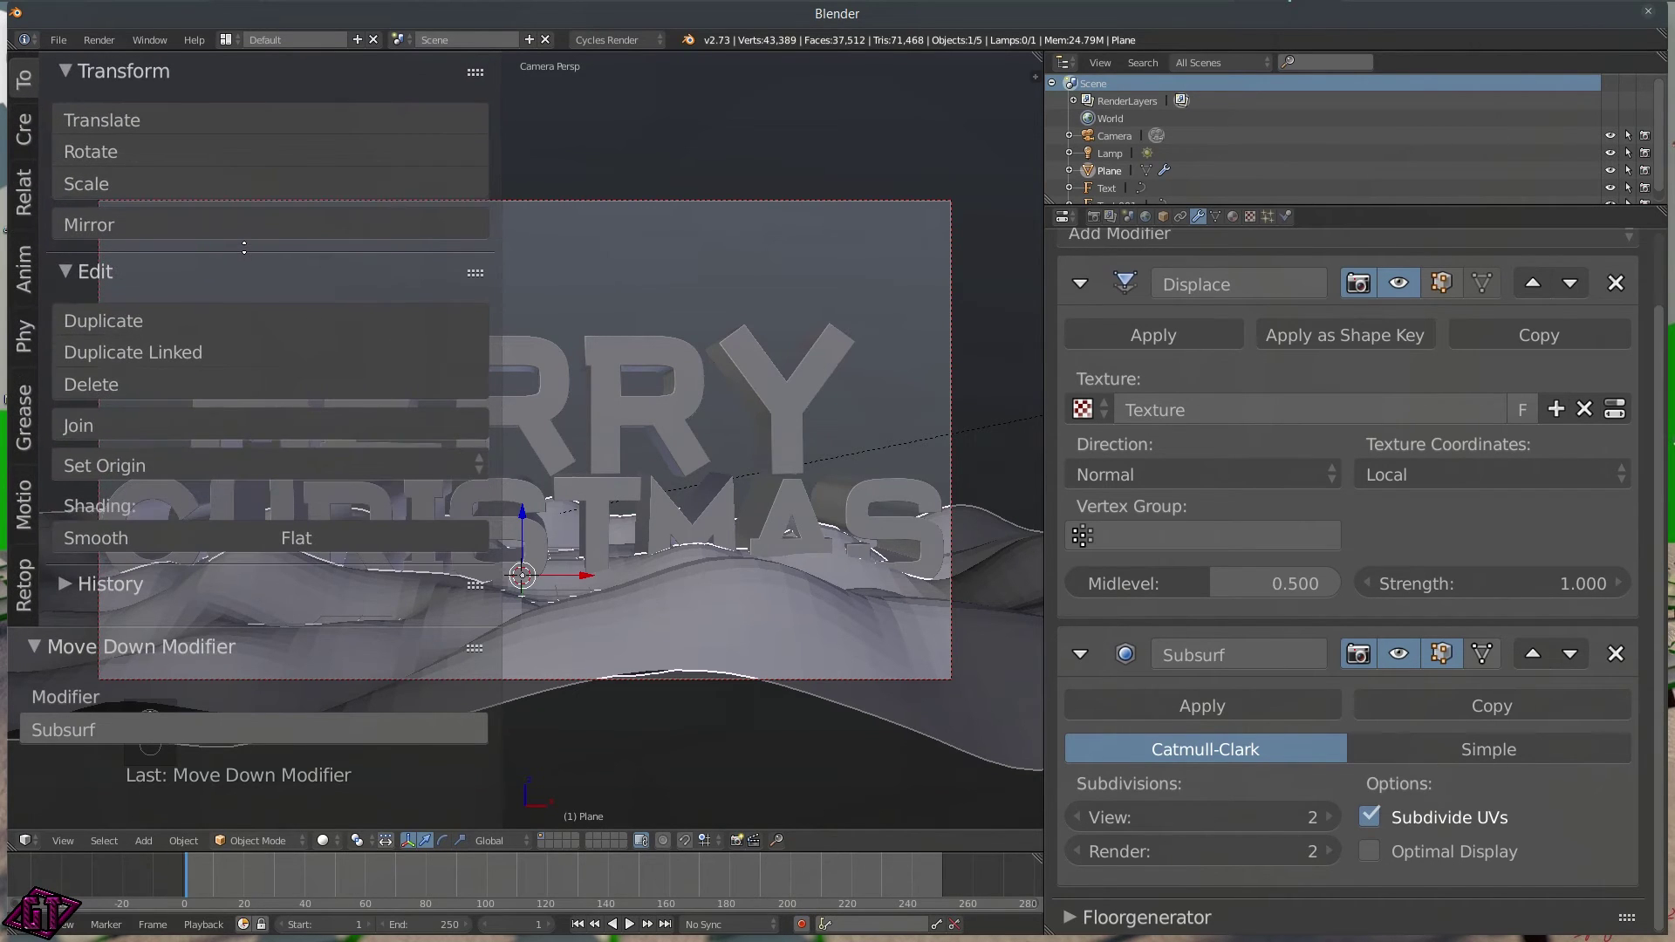
click(154, 536)
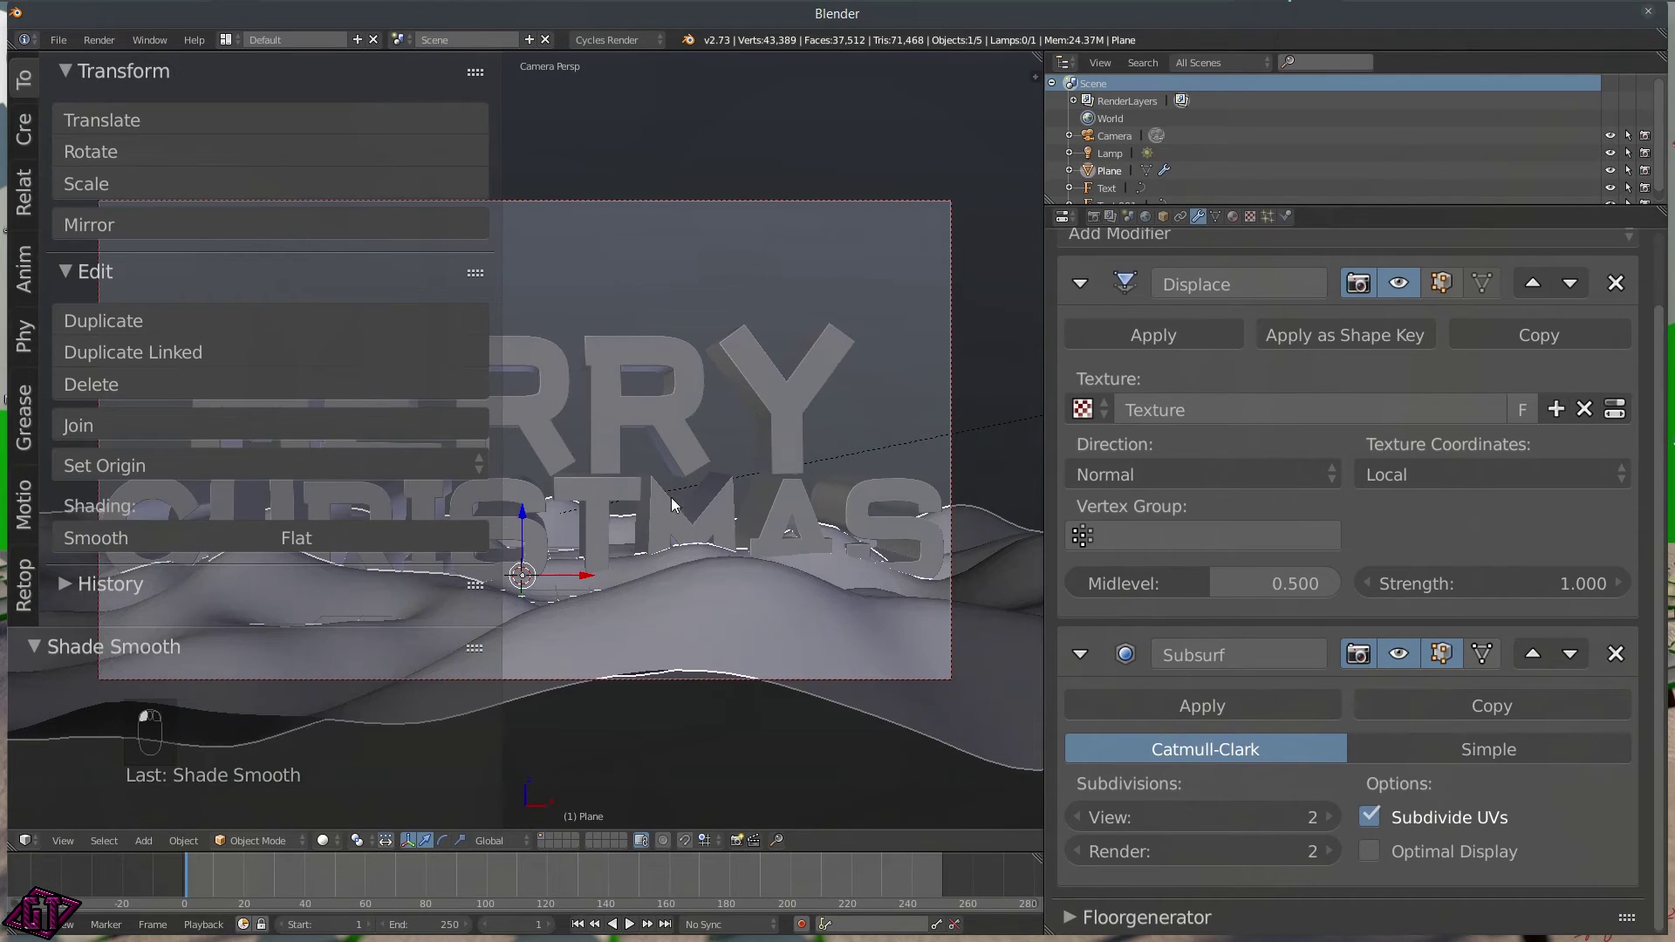
key(t)
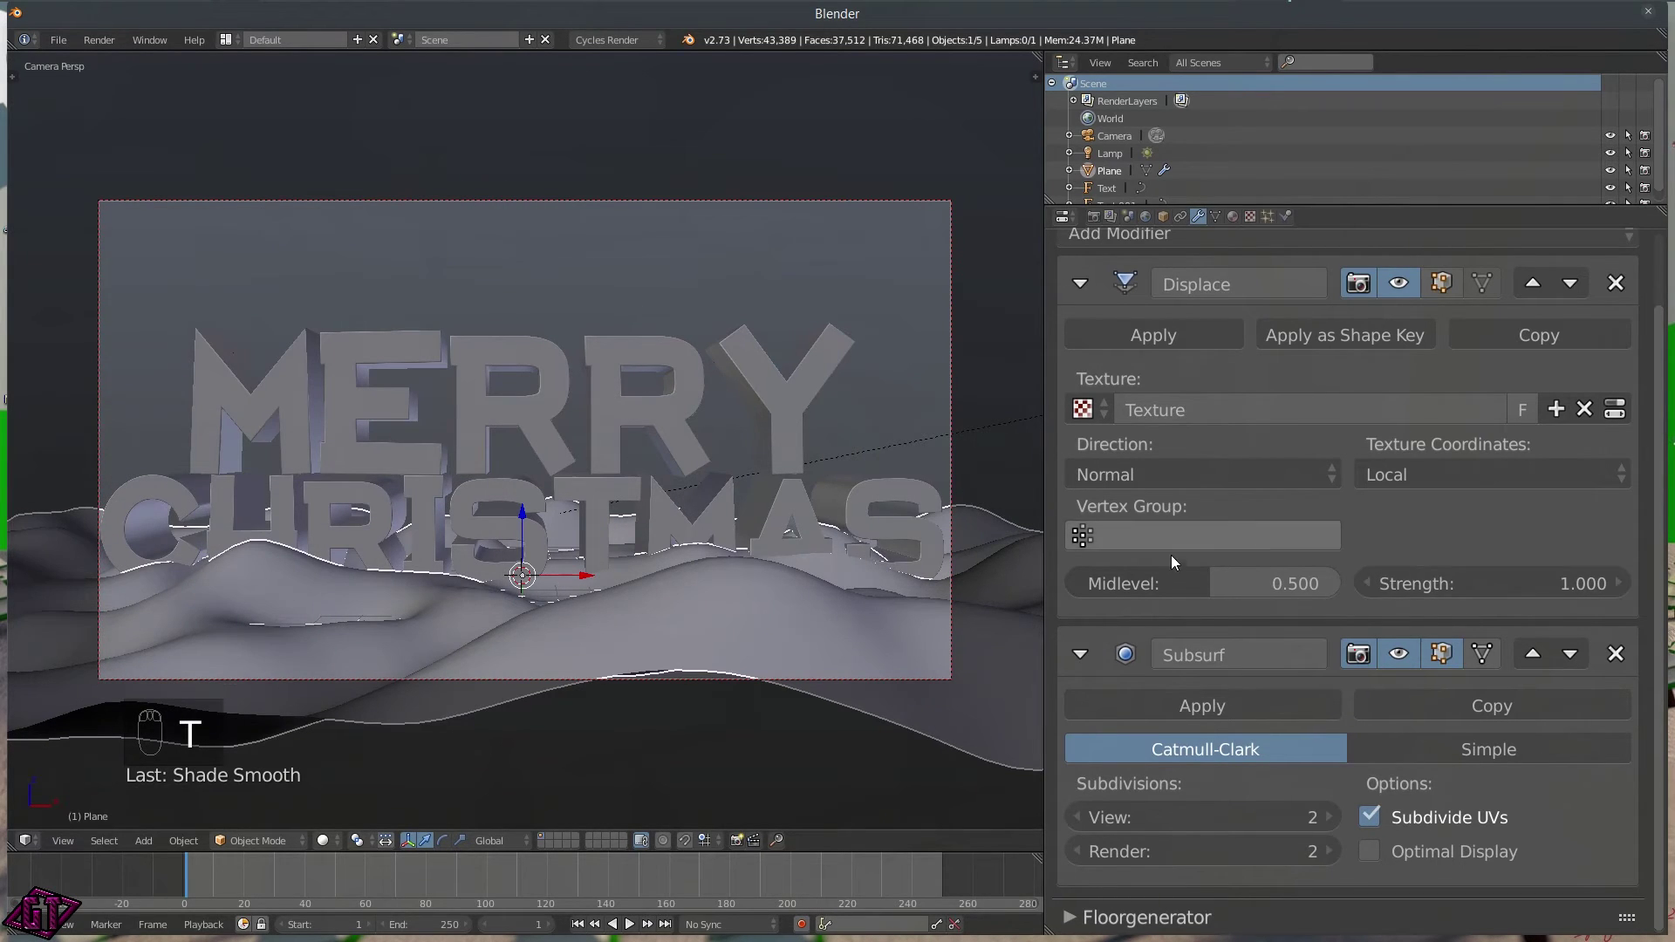
- Lower the Displace modifier's strength to 0.5
click(1367, 582)
click(1368, 582)
click(1368, 583)
click(1367, 583)
click(1367, 583)
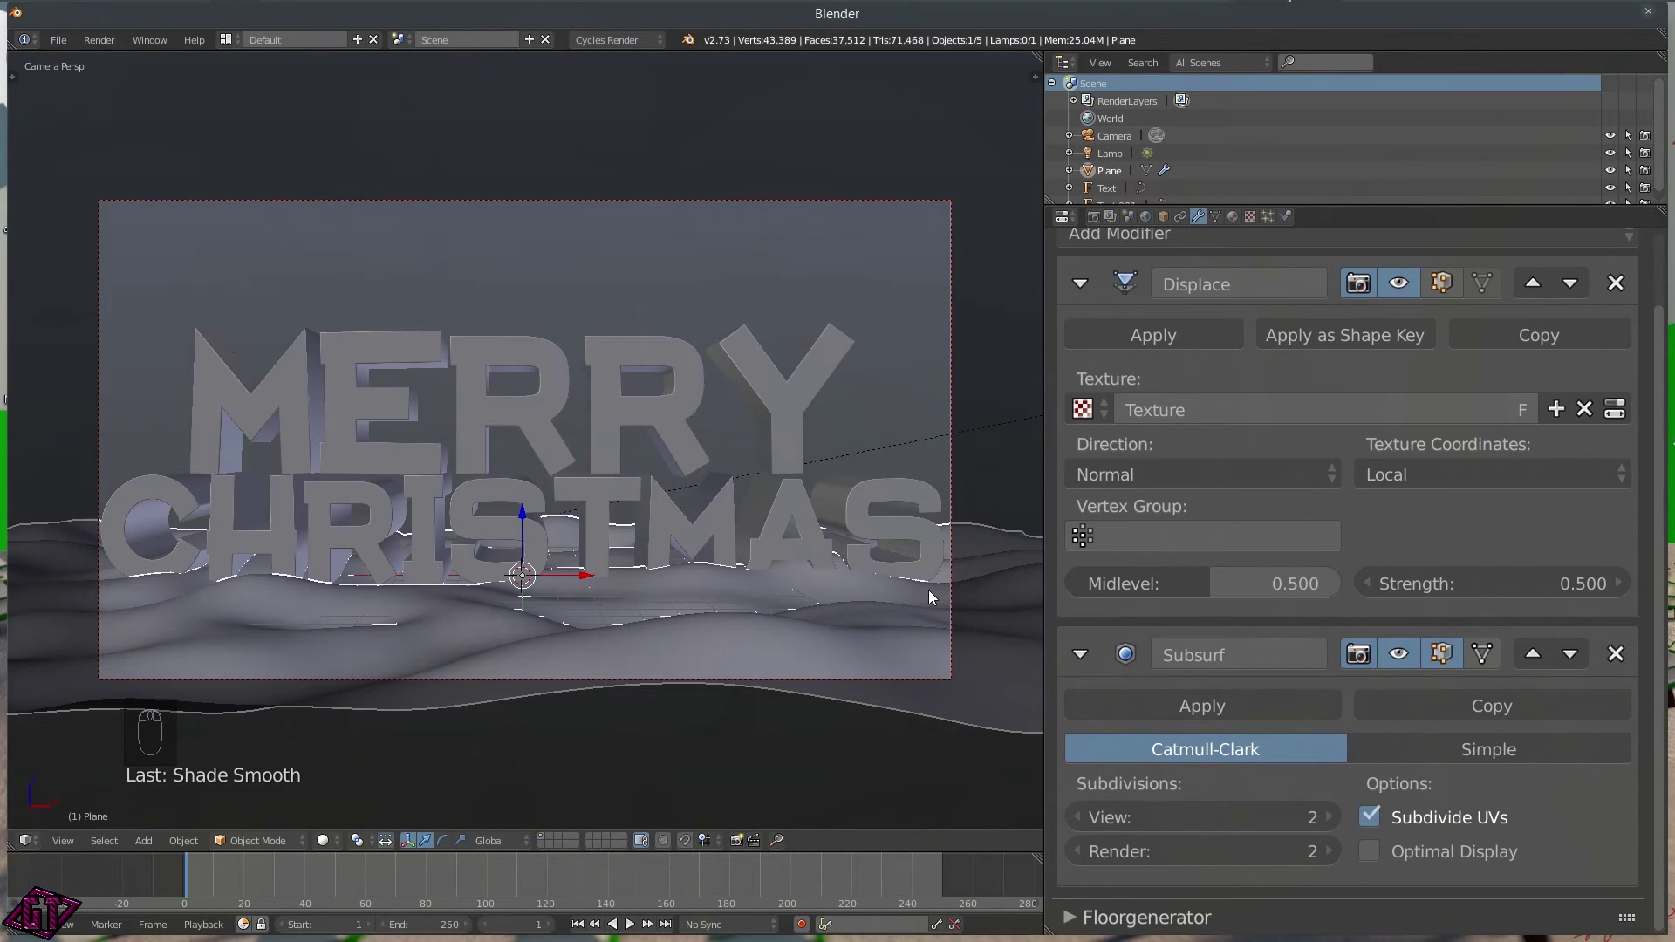
- Preview the terrain and text in Rendered shading, then return the viewport to Solid shading
key(z)
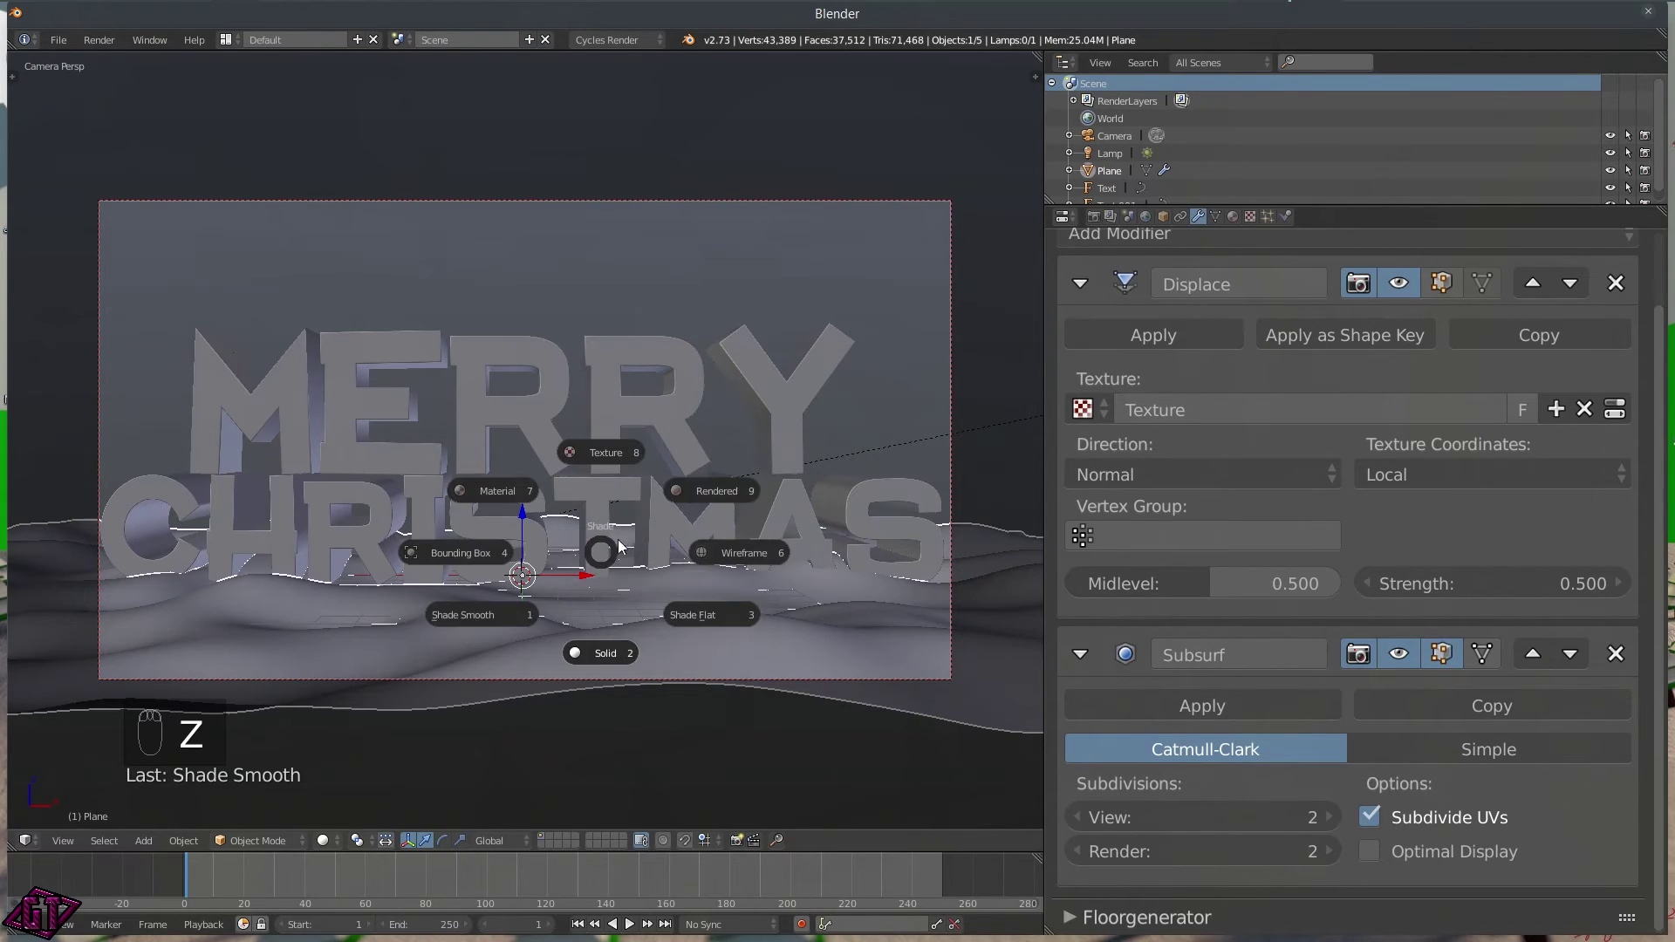
click(710, 487)
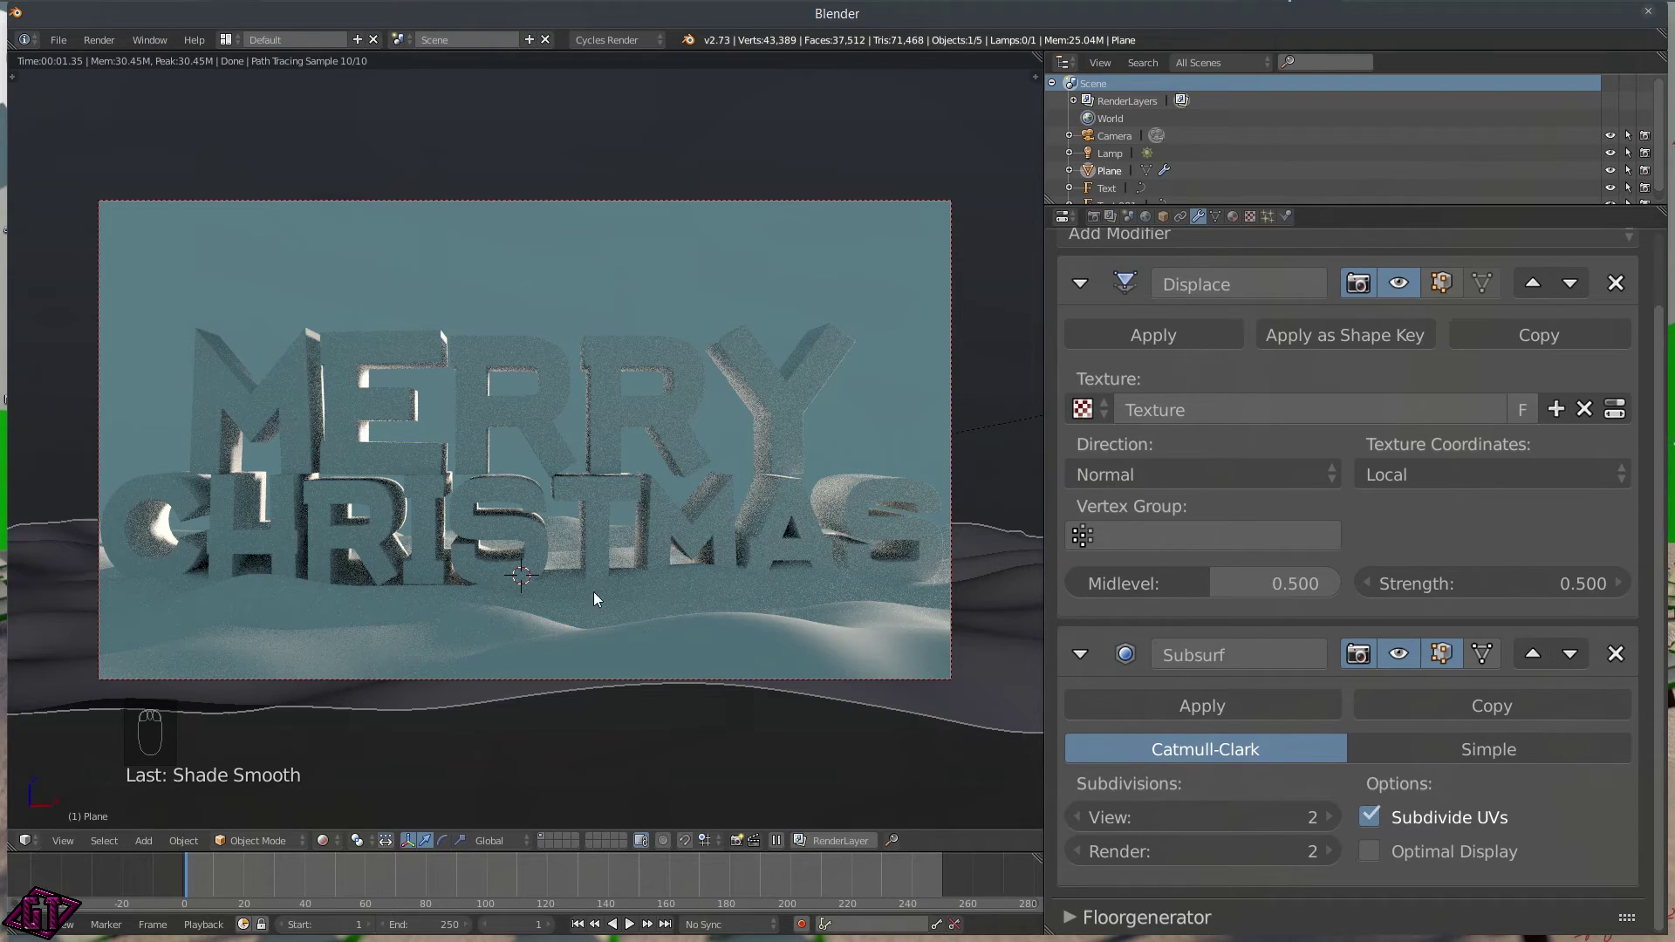
key(z)
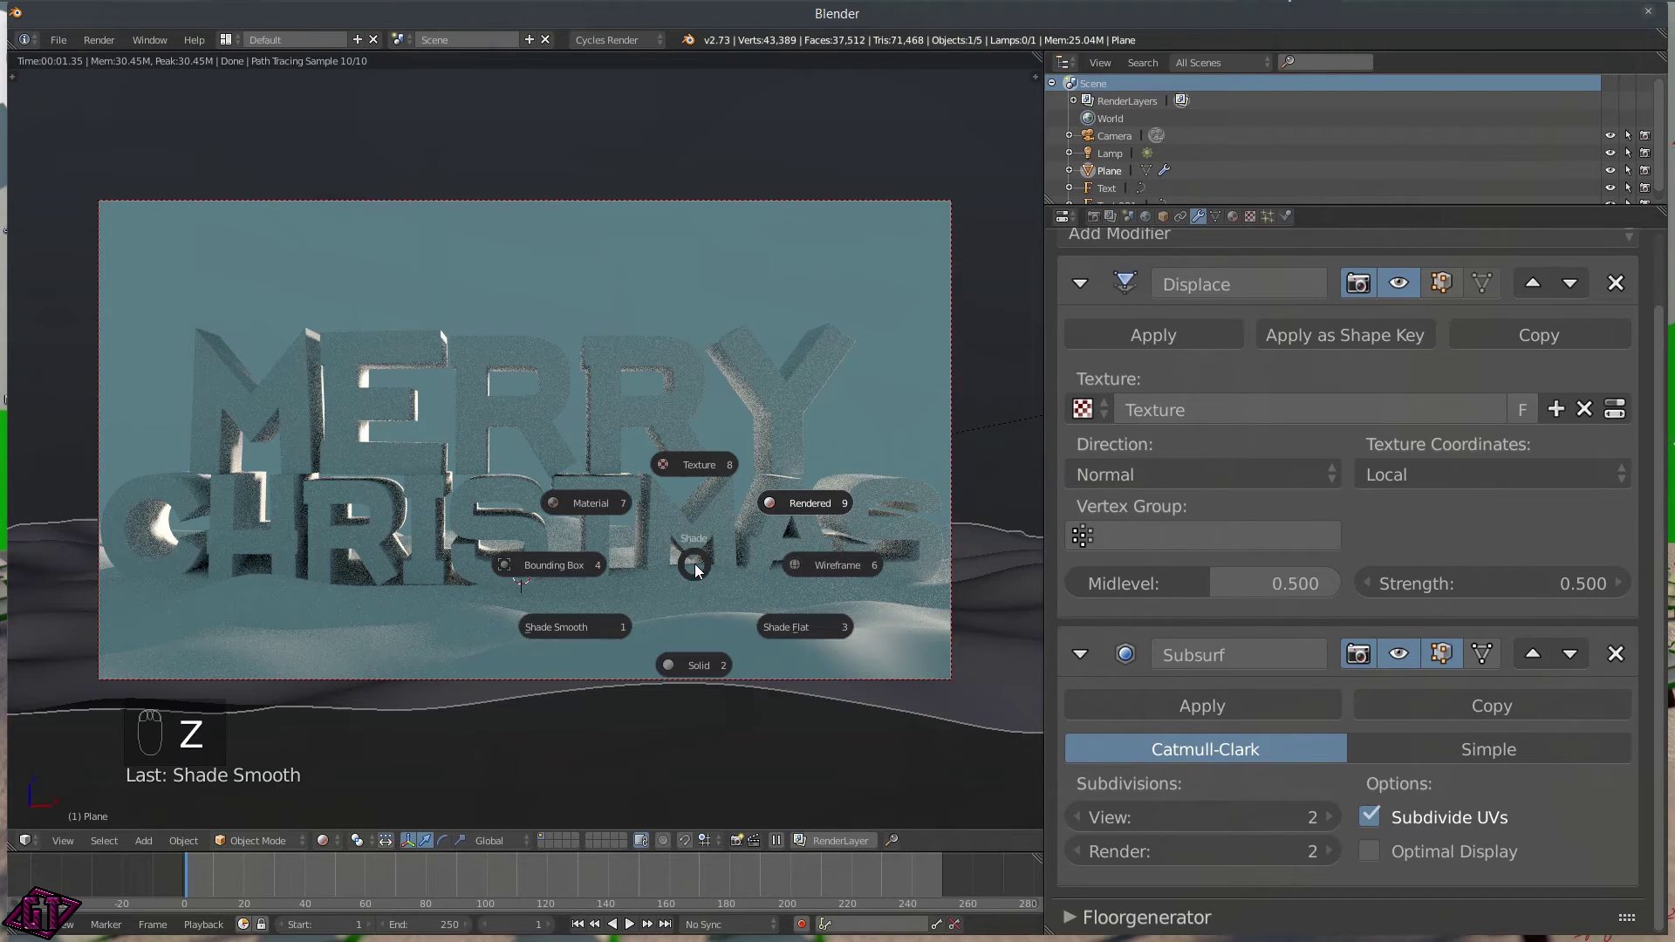
click(703, 663)
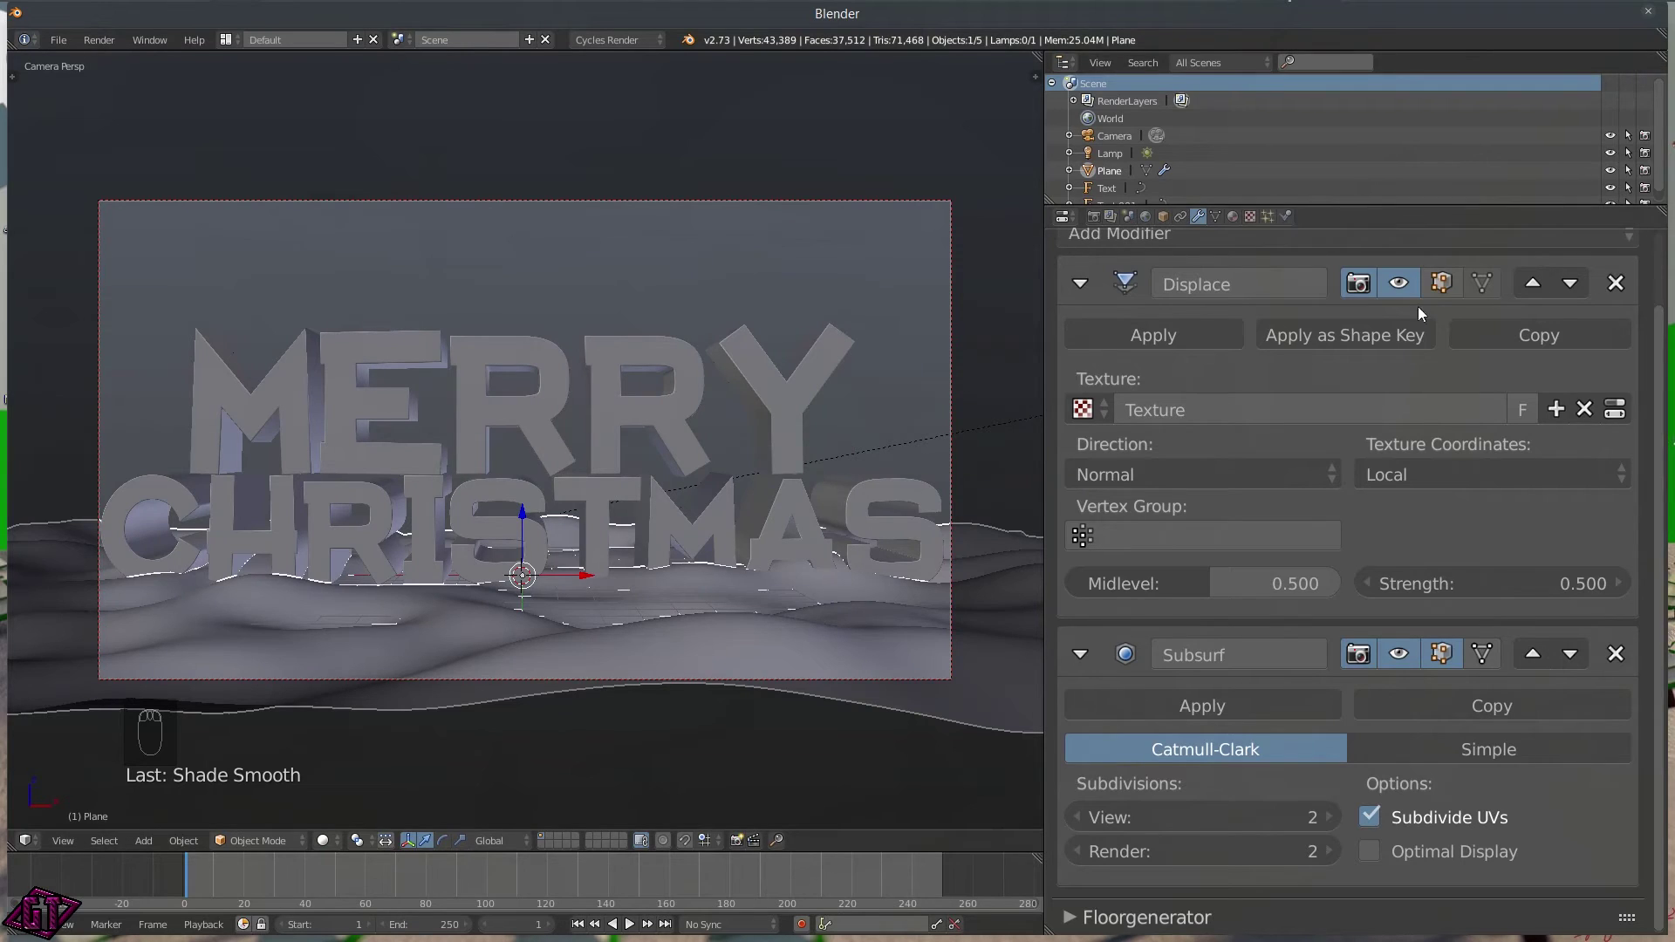
- Collapse the Displace and Subsurf modifier settings and widen the 3D view
click(1080, 284)
click(1079, 343)
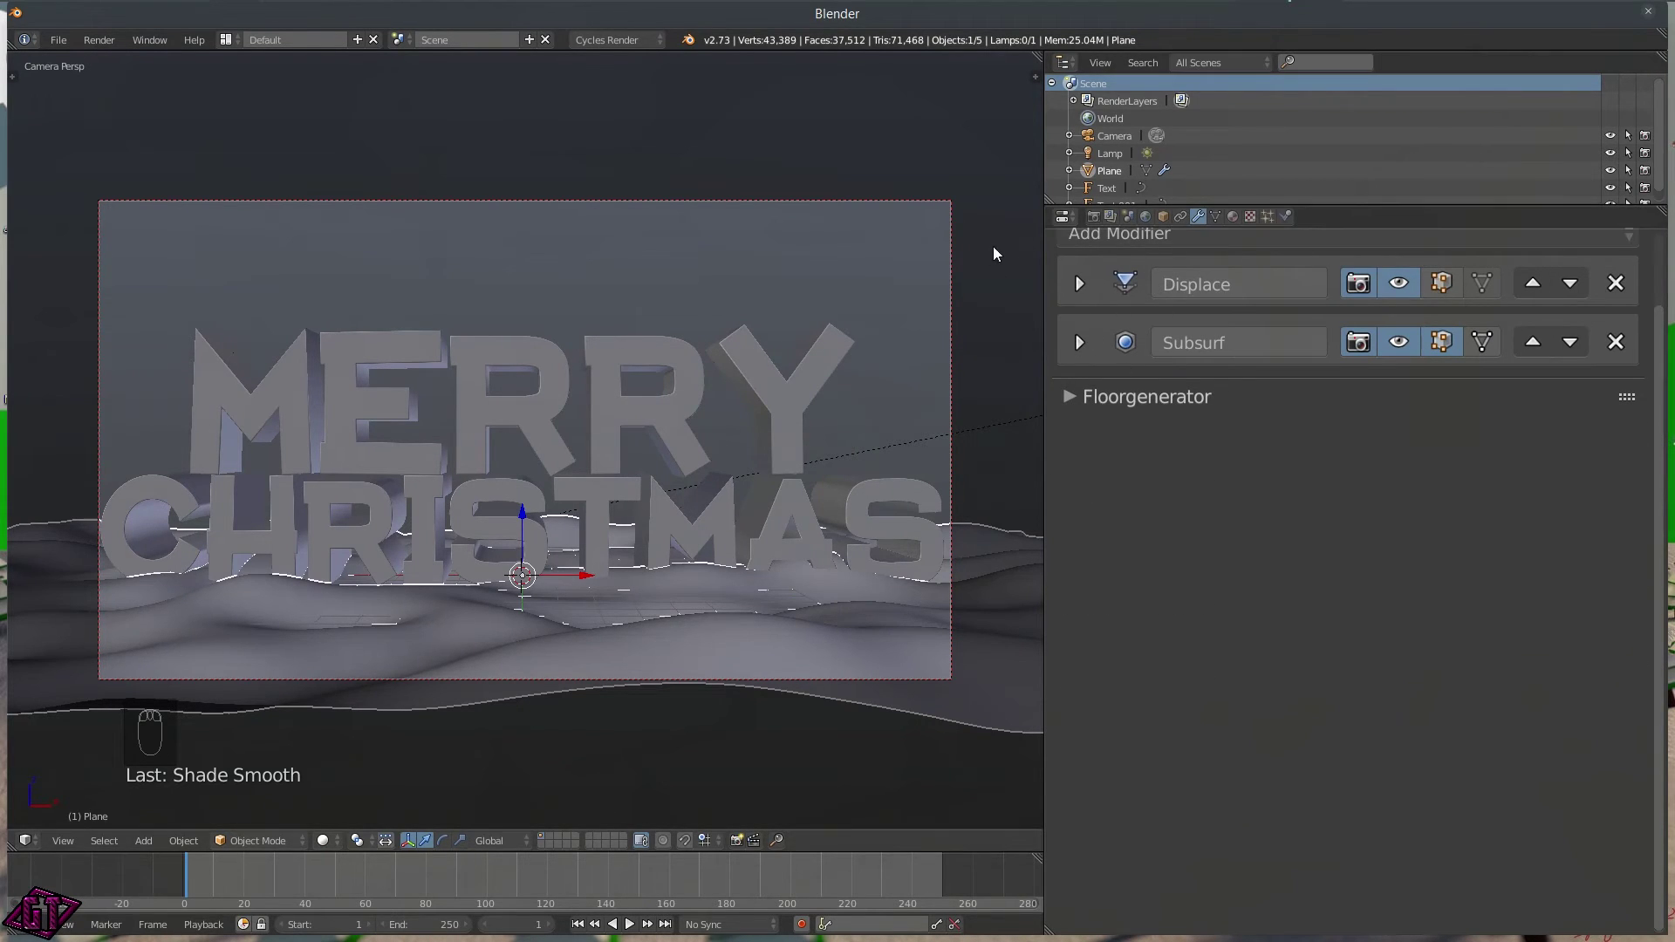
drag(1043, 245, 1334, 240)
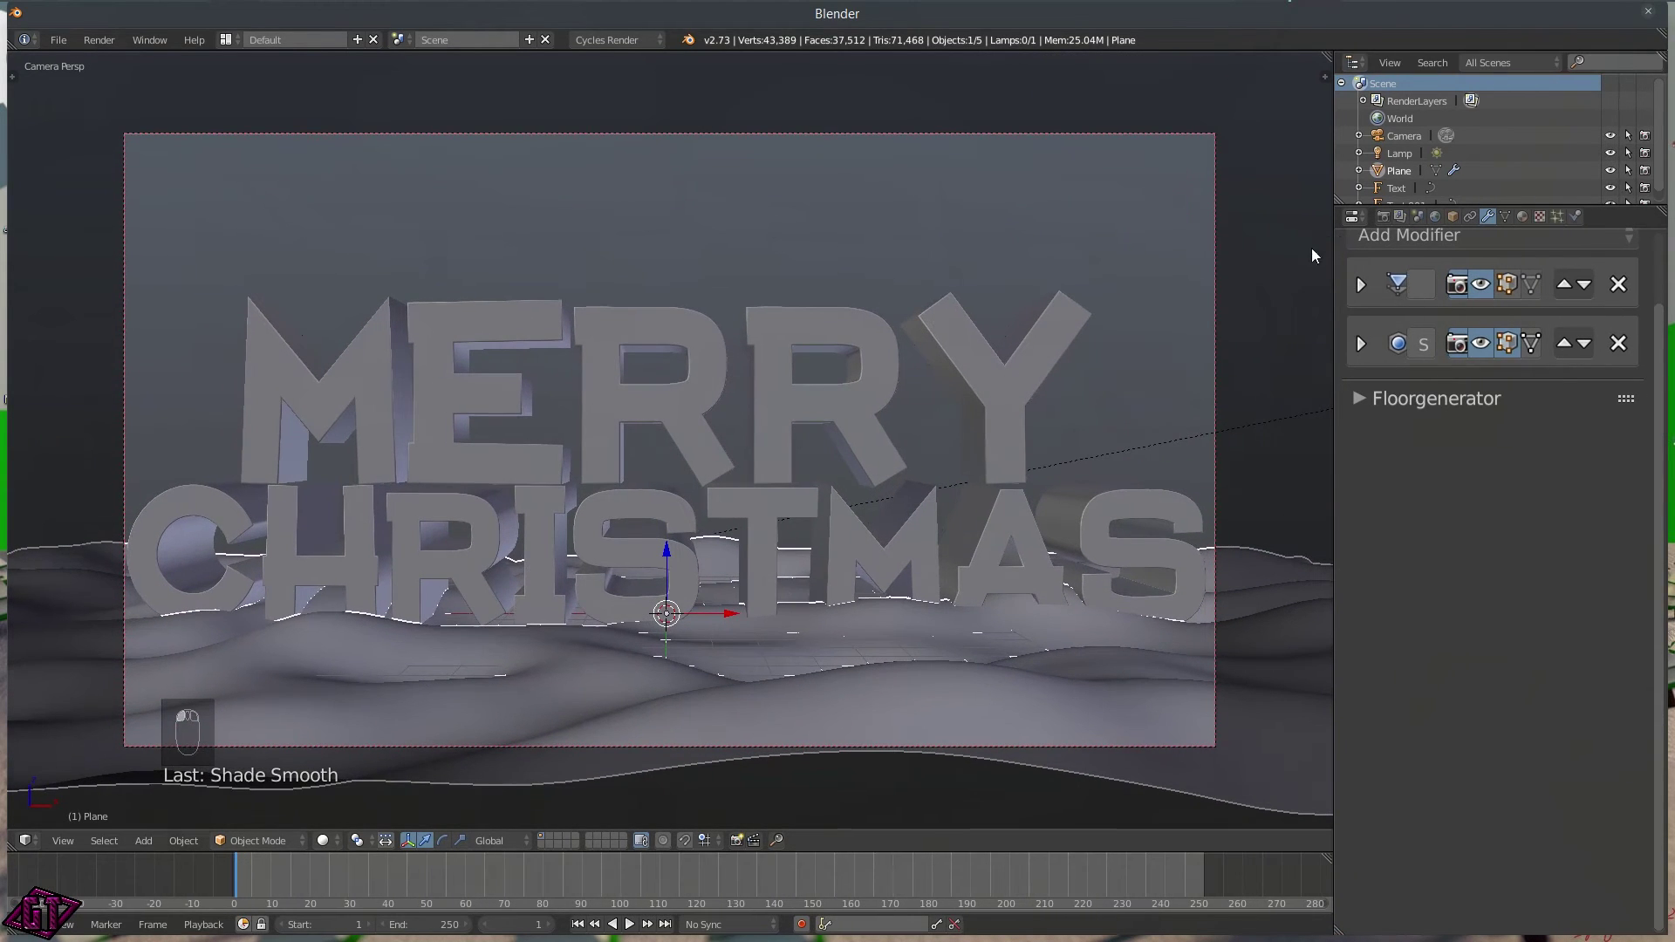
- Leave the camera view and scale the ground plane by about 1.6 along the global Y axis
key(q)
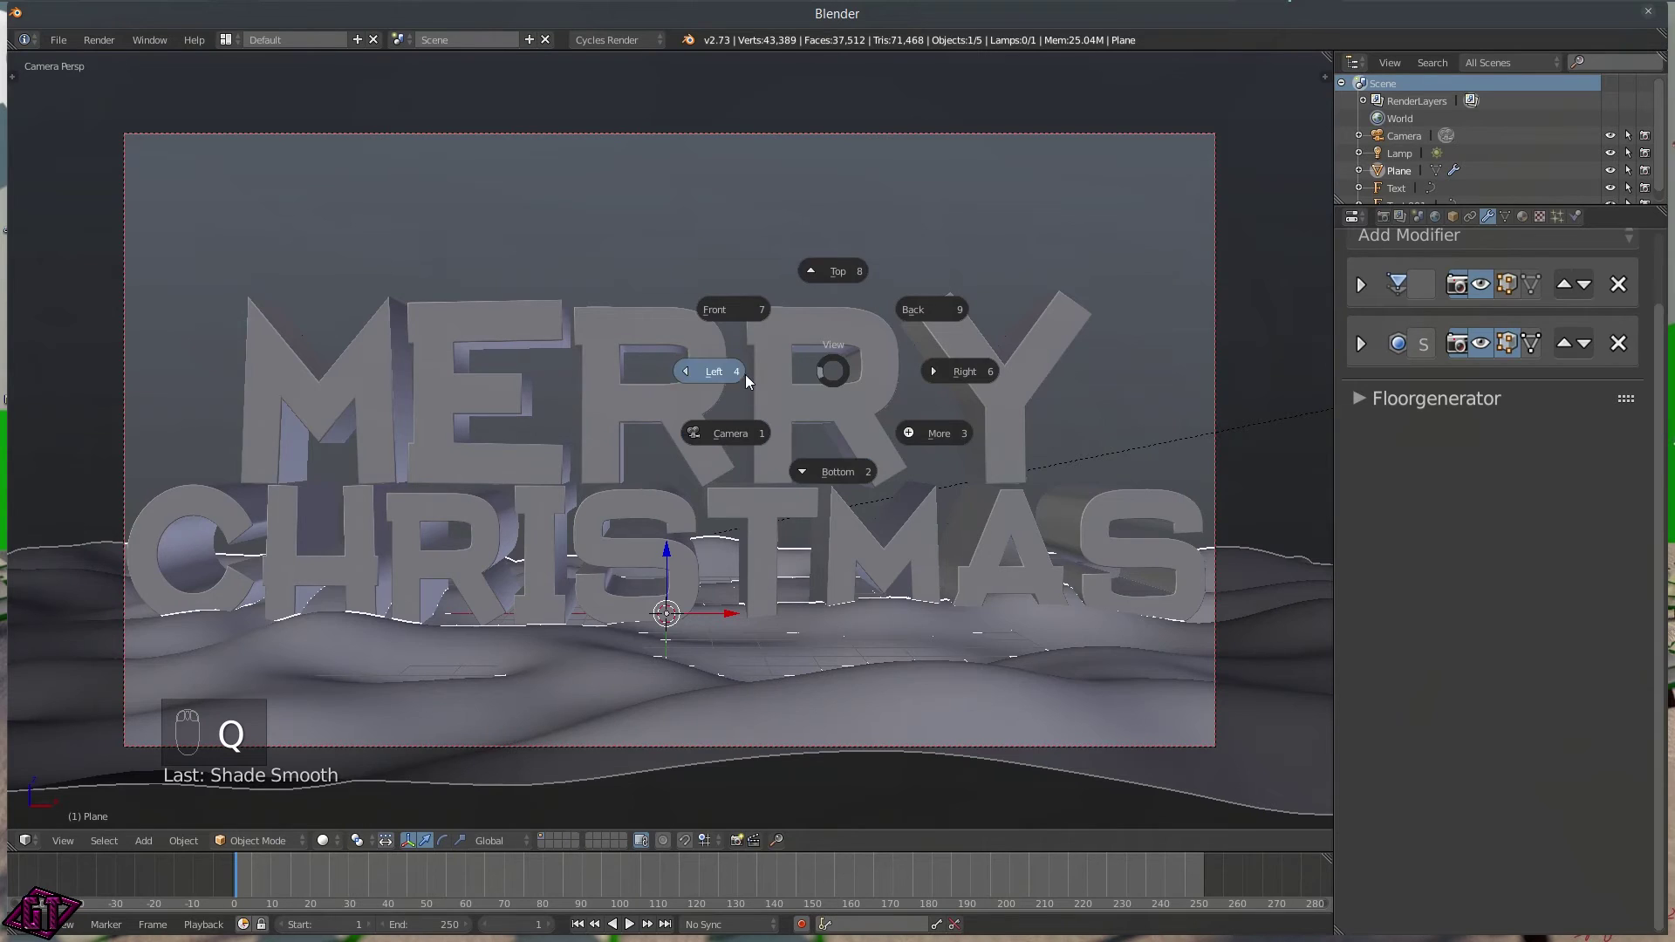
click(731, 312)
mouse_move(932, 307)
middle_down()
mouse_move(496, 401)
mouse_move(600, 582)
mouse_move(737, 587)
mouse_move(845, 532)
mouse_move(853, 475)
mouse_move(579, 793)
mouse_move(497, 684)
mouse_move(613, 449)
mouse_move(486, 467)
middle_up()
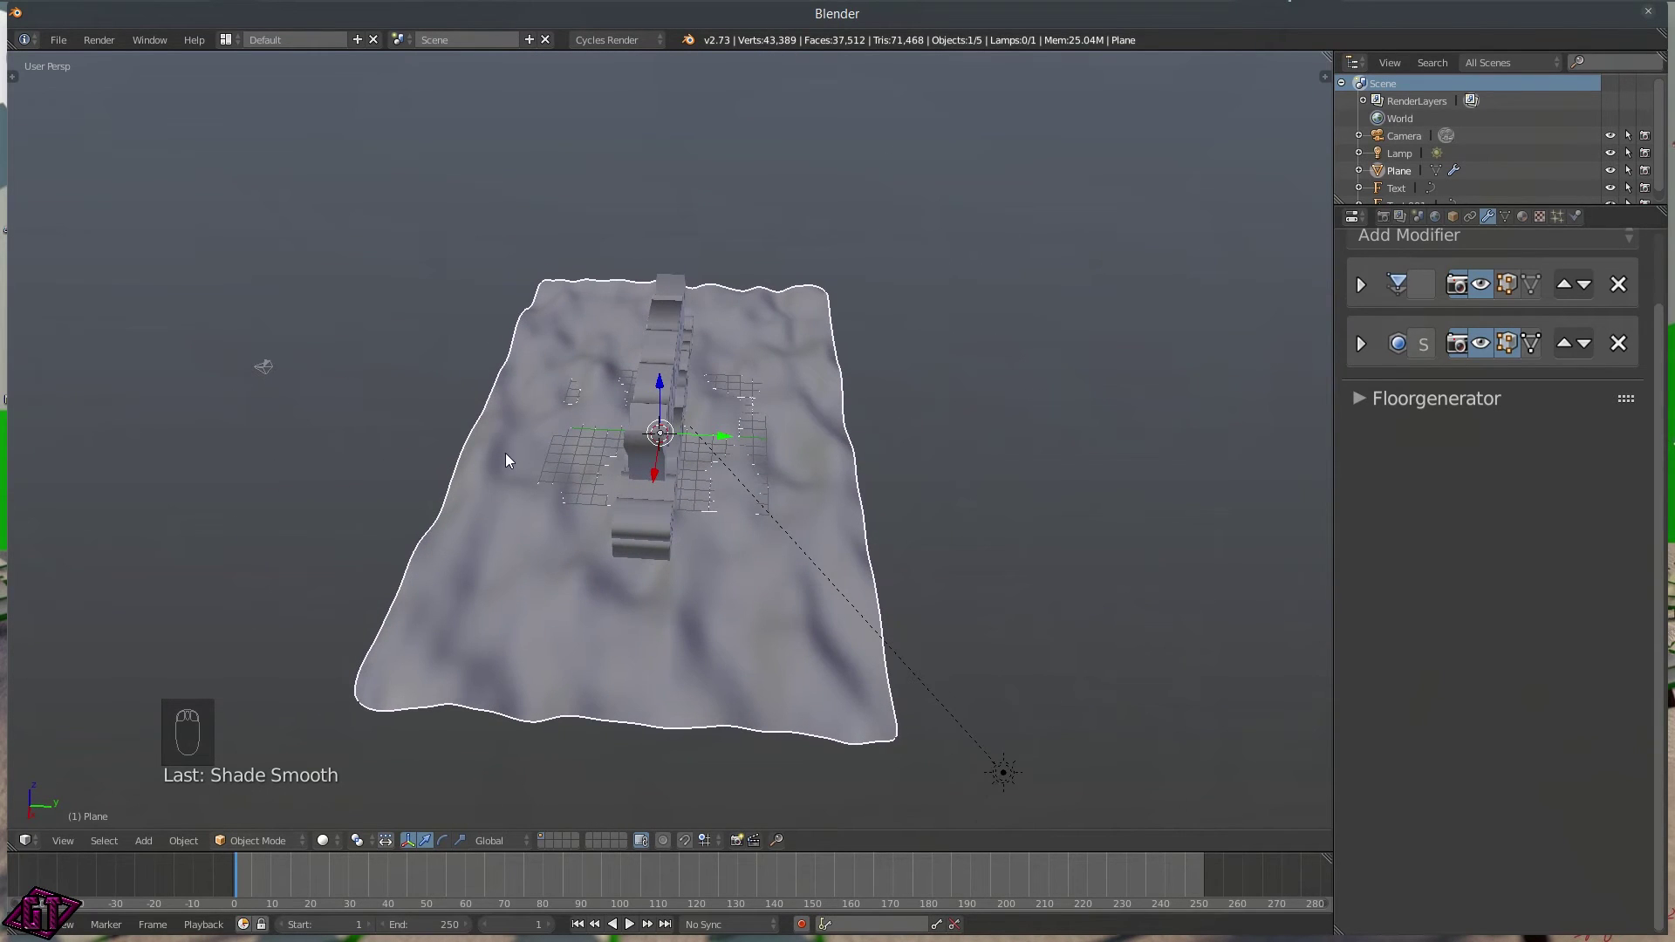
key(s)
key(y)
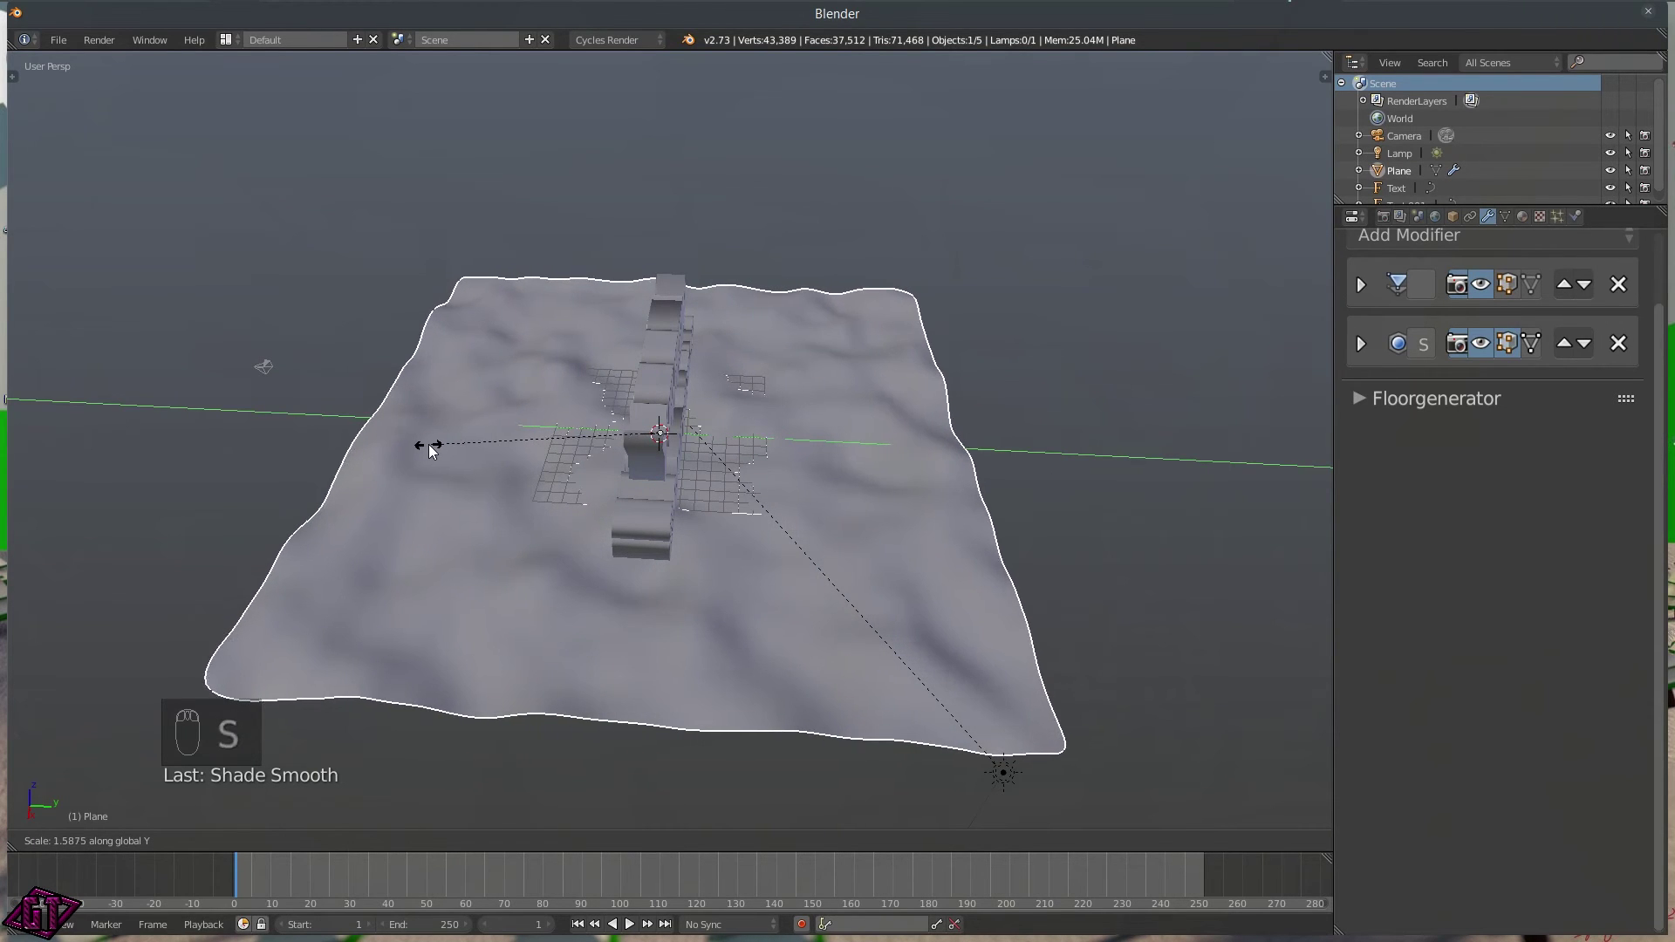
click(426, 448)
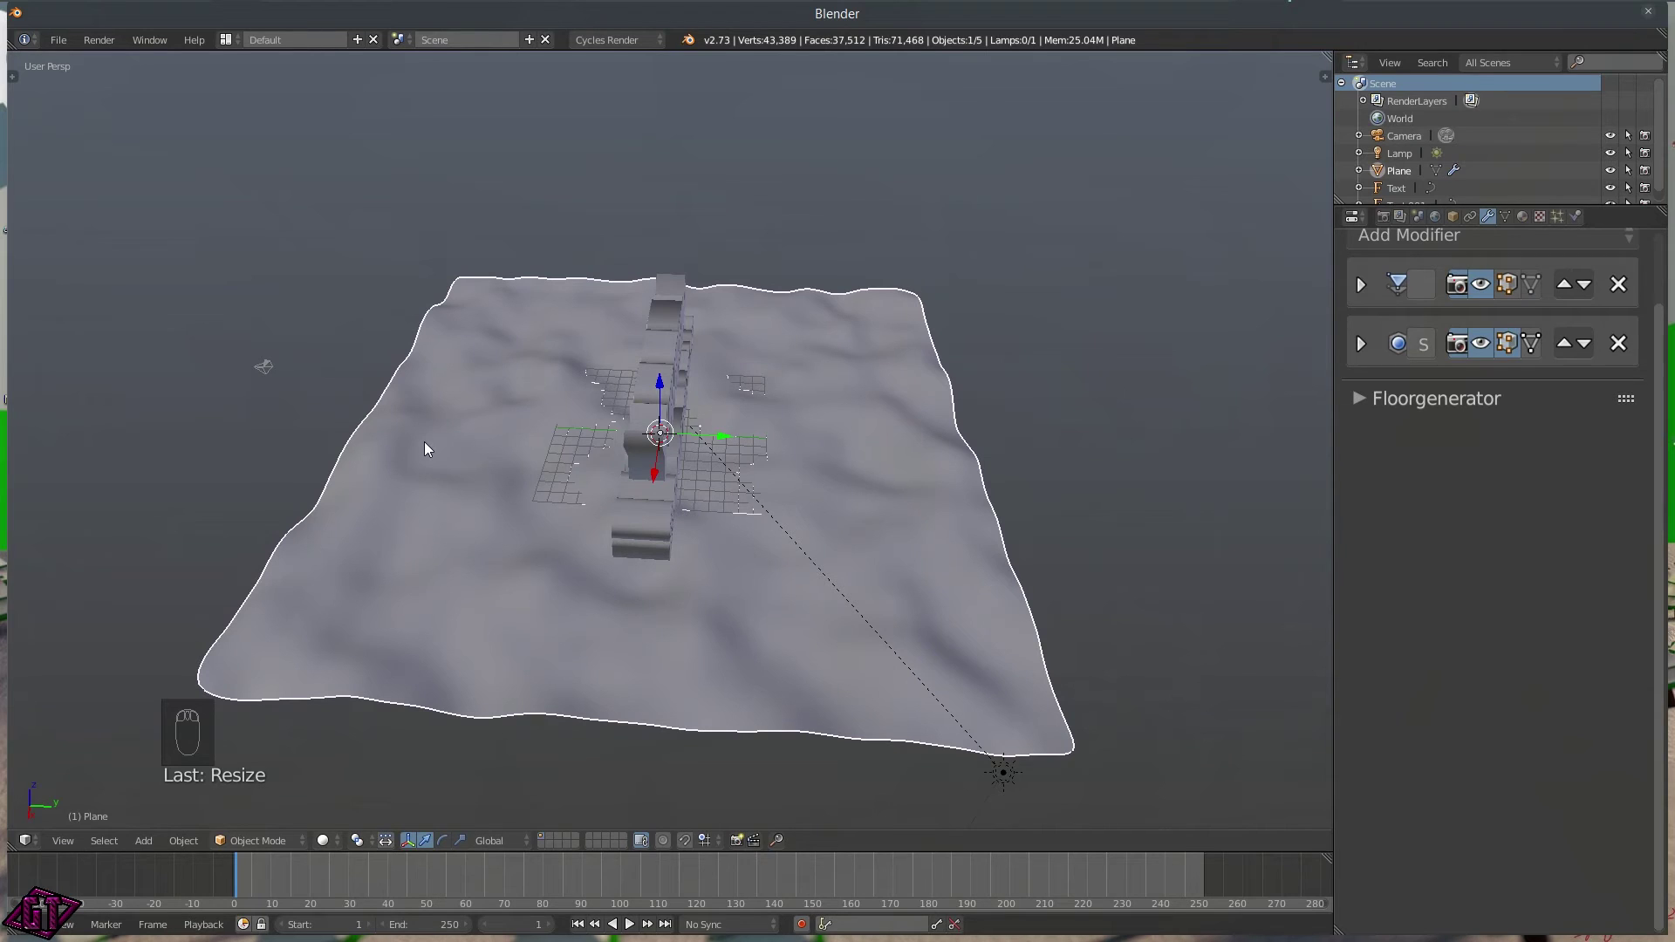
- Return to the camera view and fly the camera slightly backward to leave more space around the text
key(q)
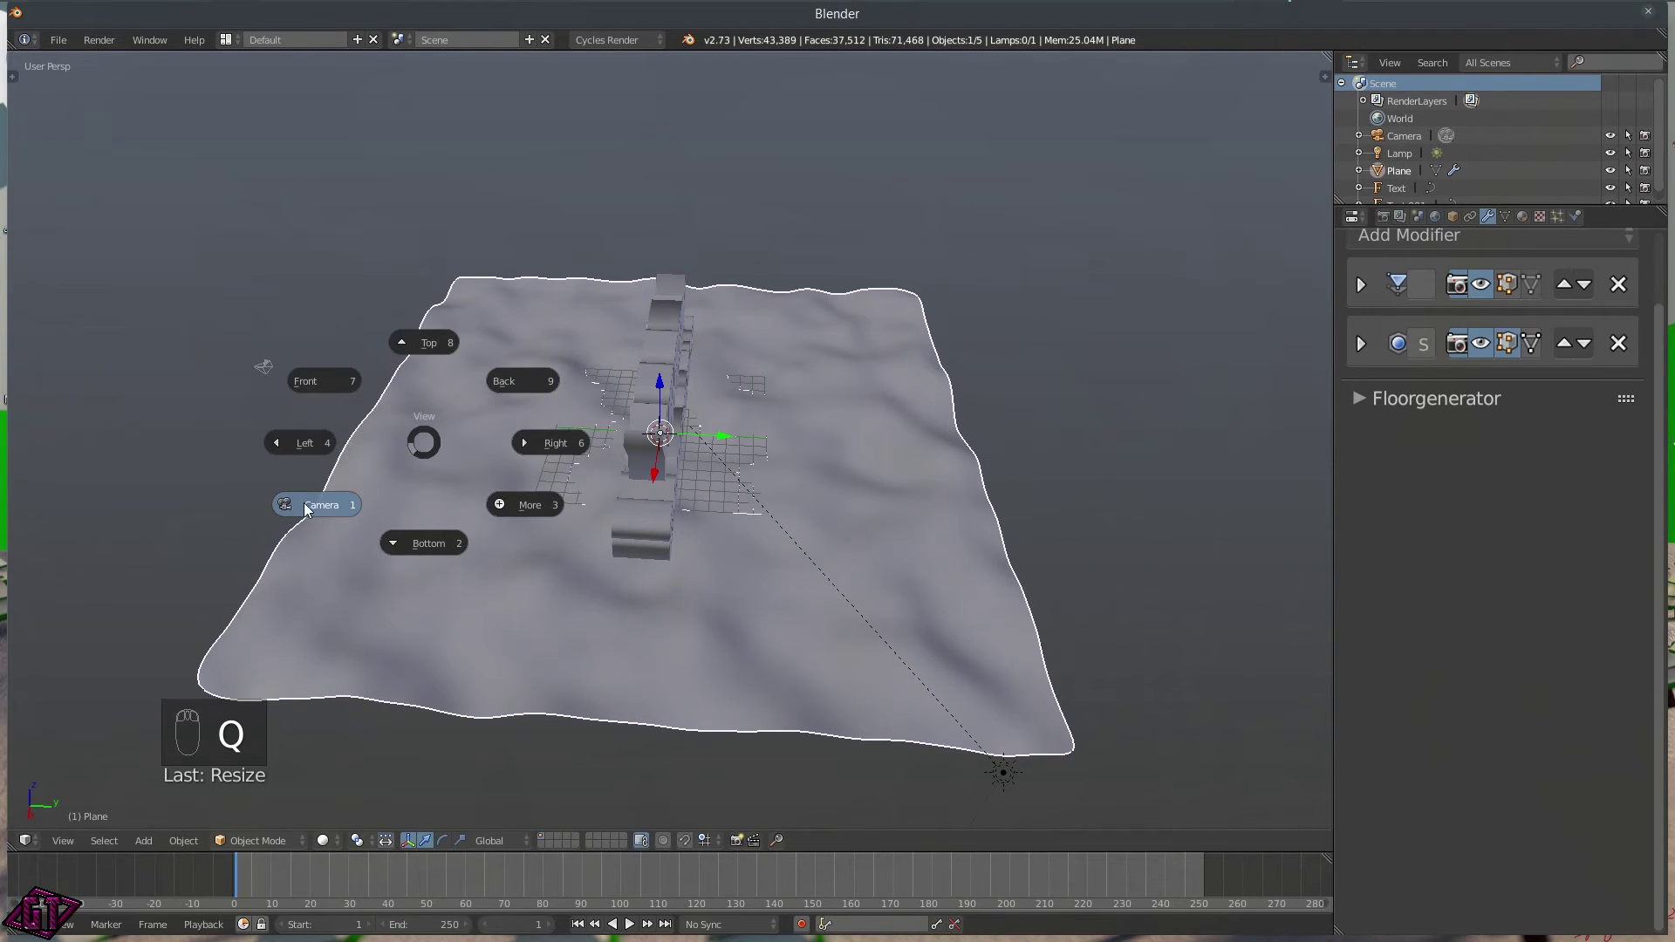
click(314, 504)
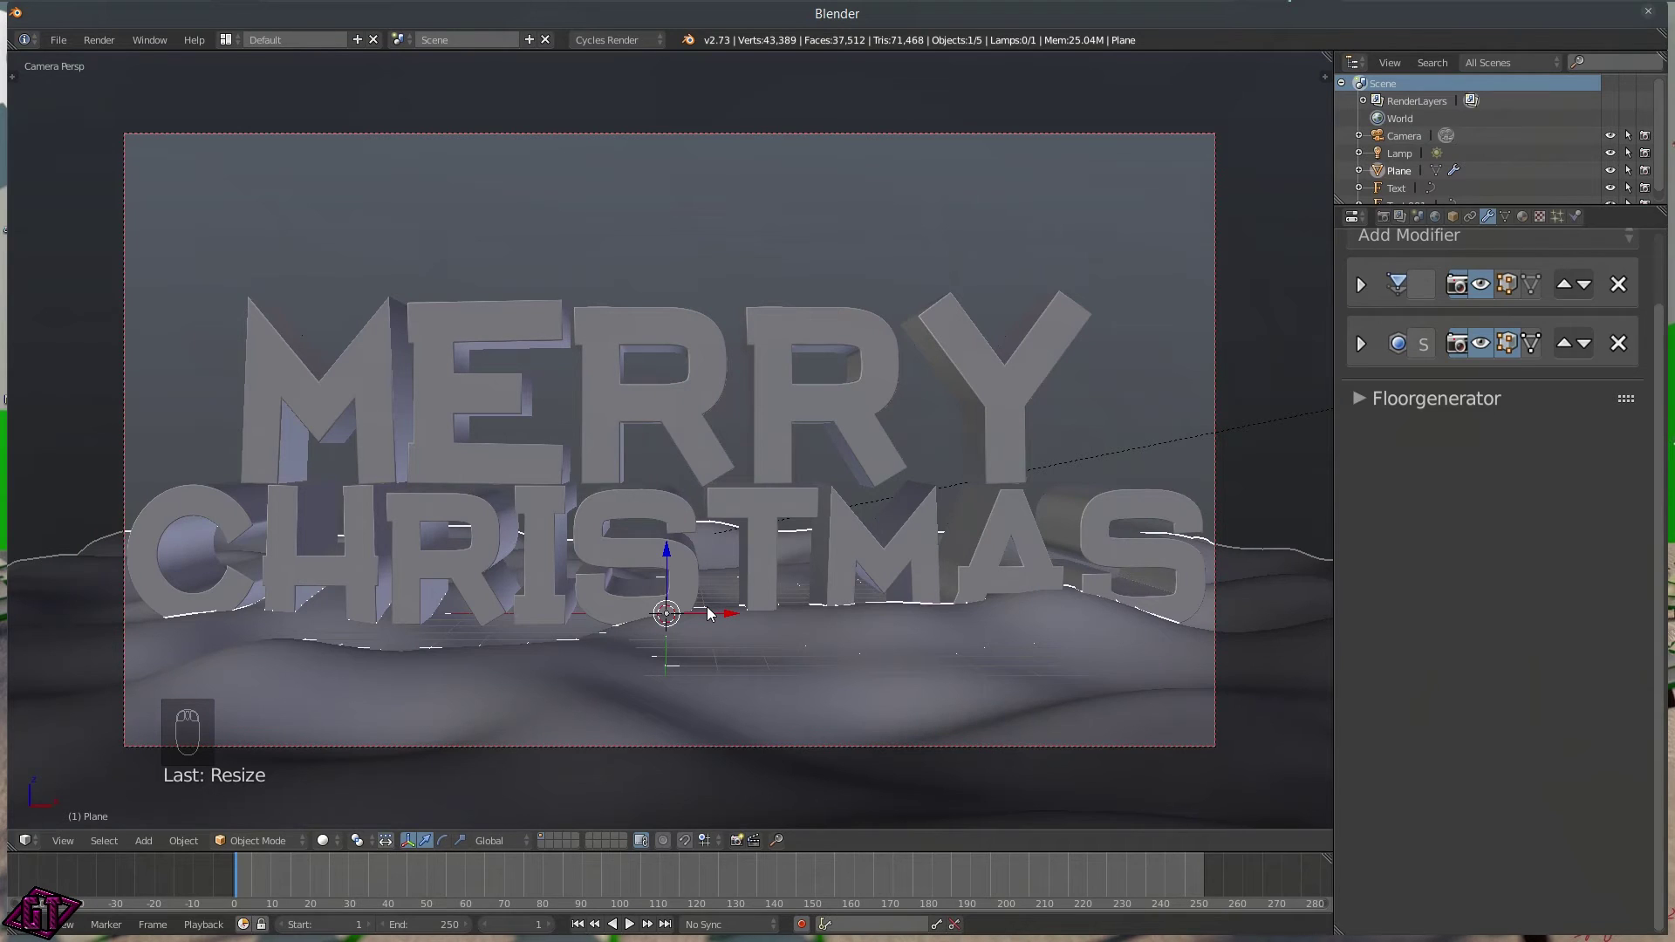
key(shift+f)
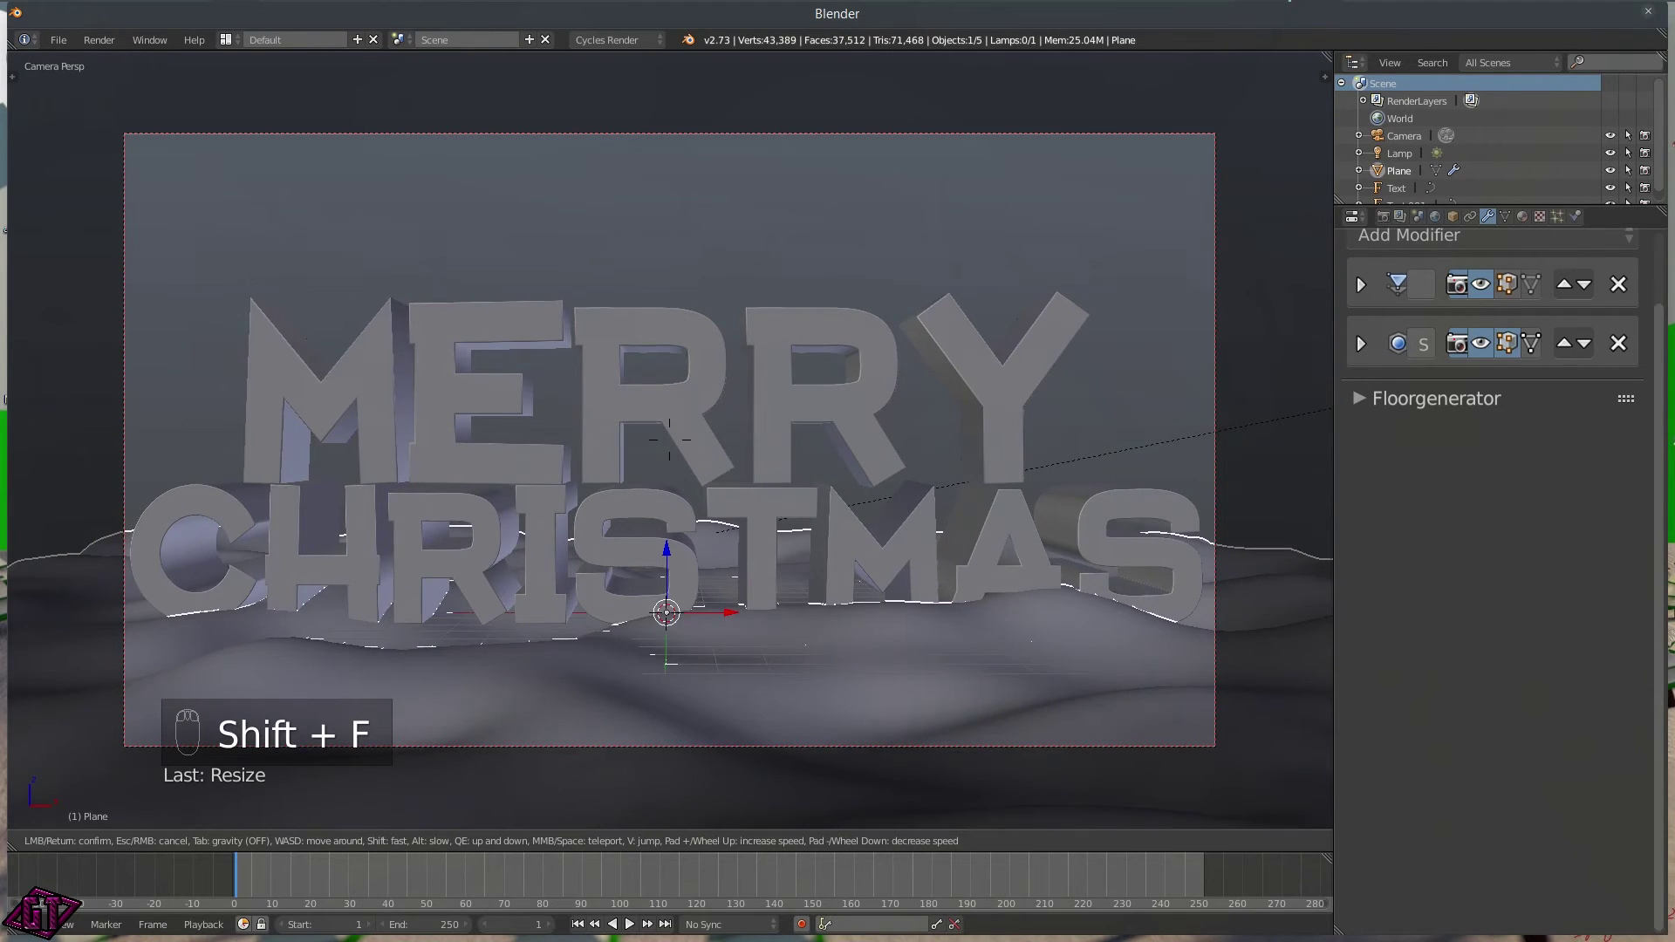
key(s)
key(s)
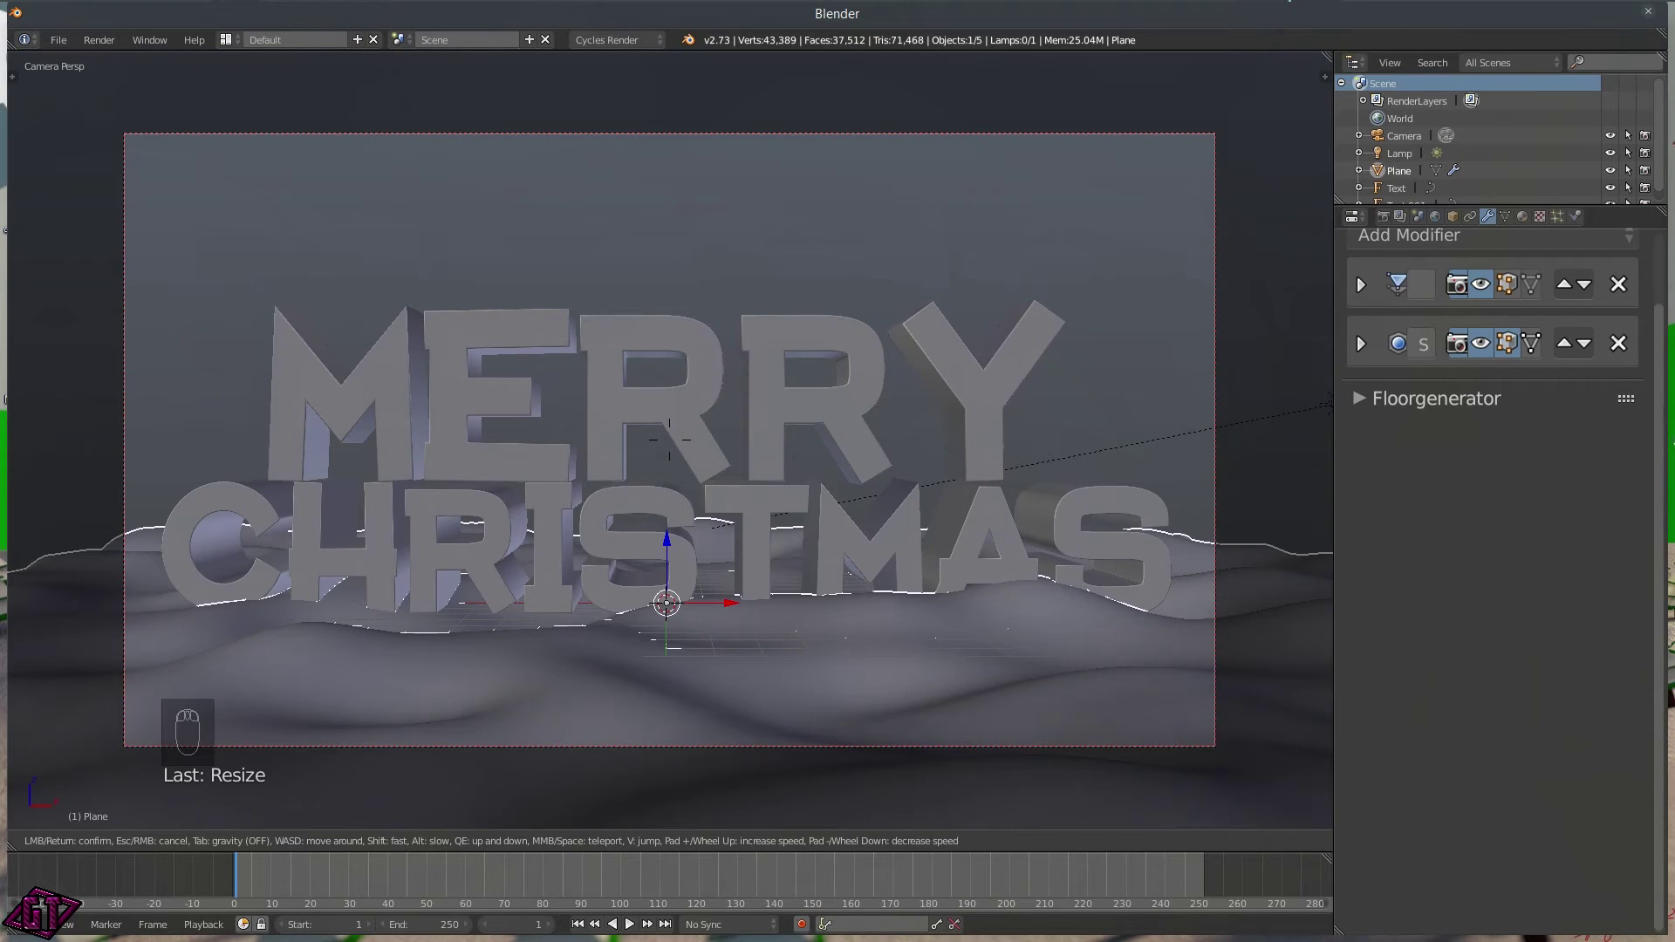
click(669, 440)
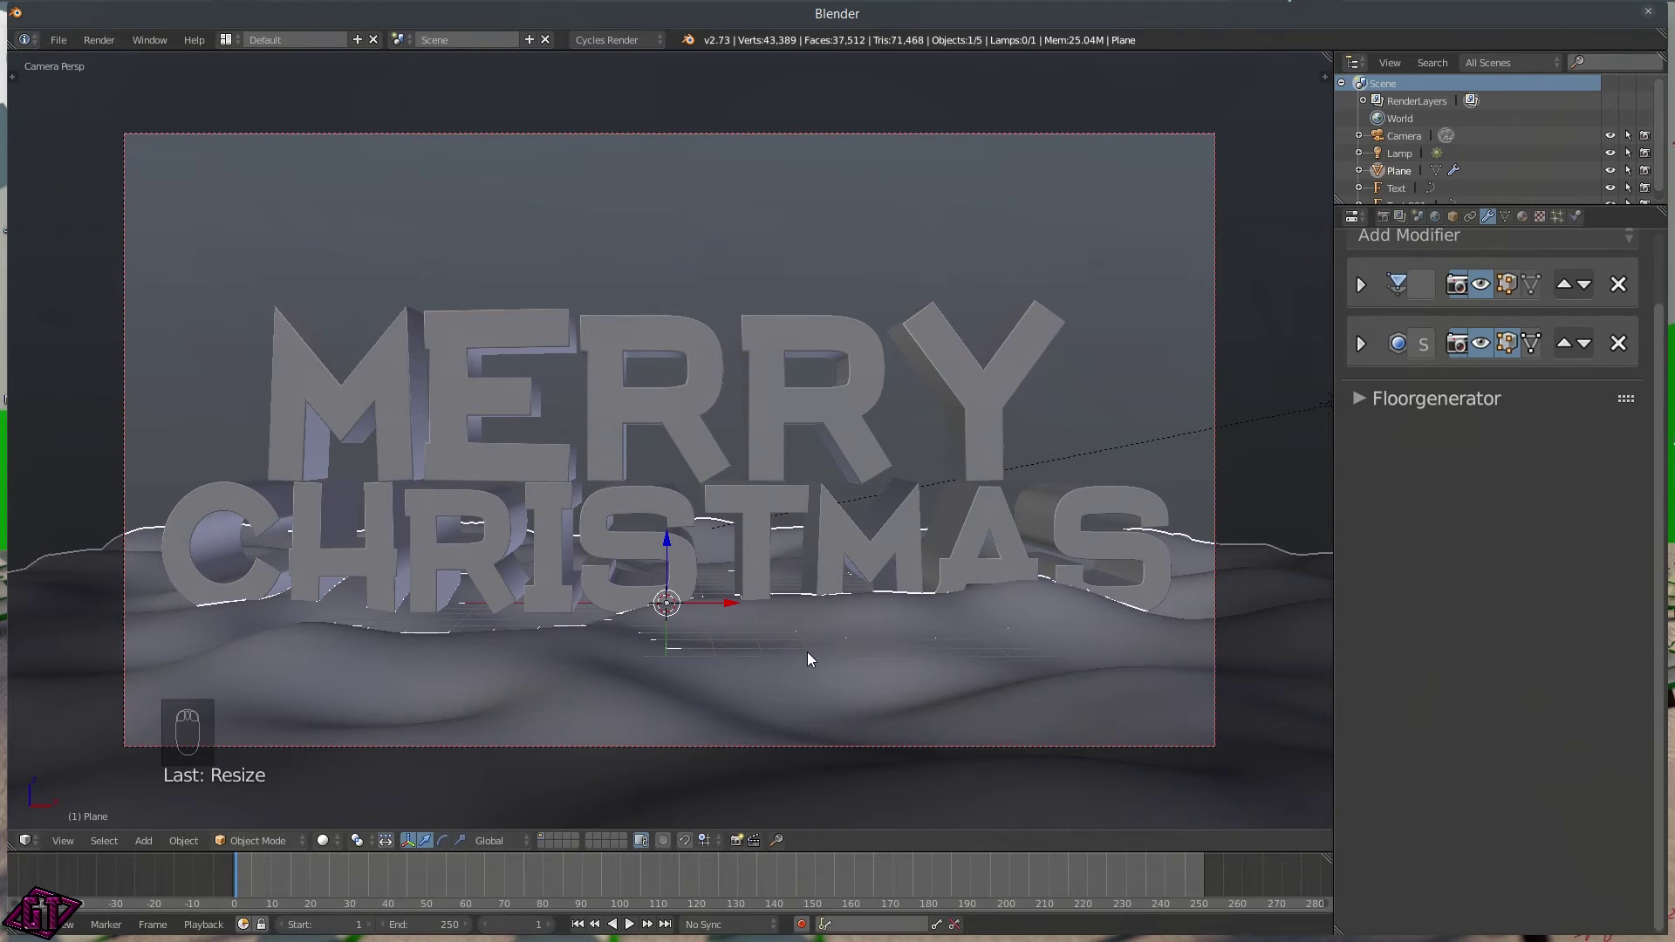
- Move the ground plane about 3.2 units along global Y and scale it by about 1.3 along global X
key(g)
key(y)
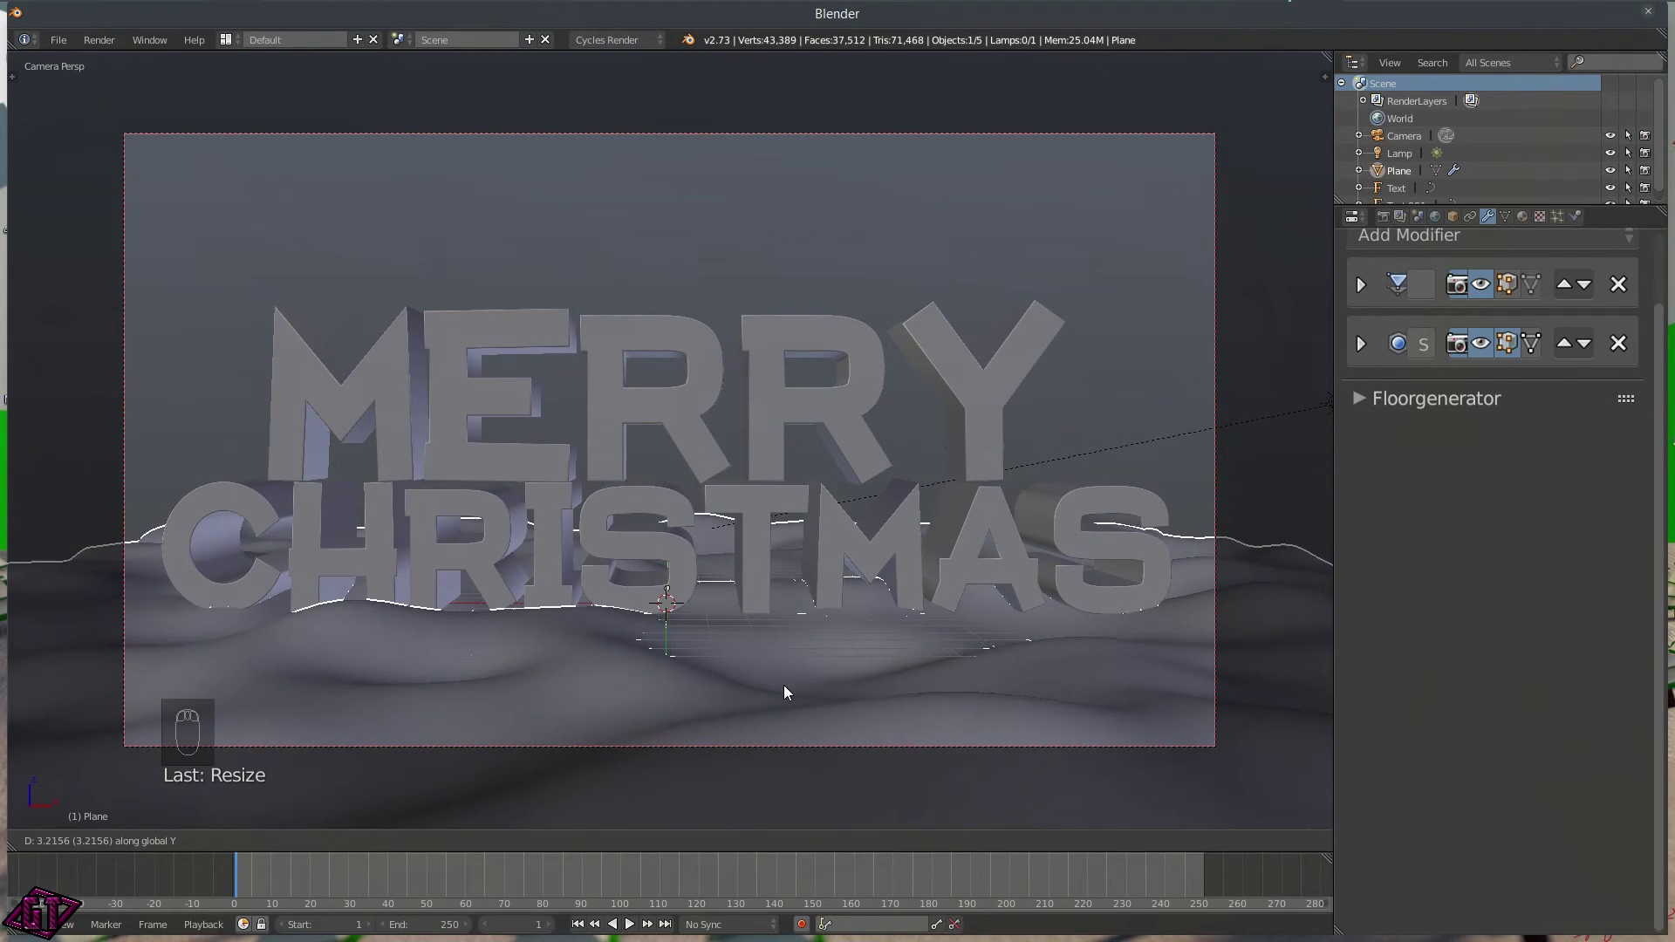
click(784, 689)
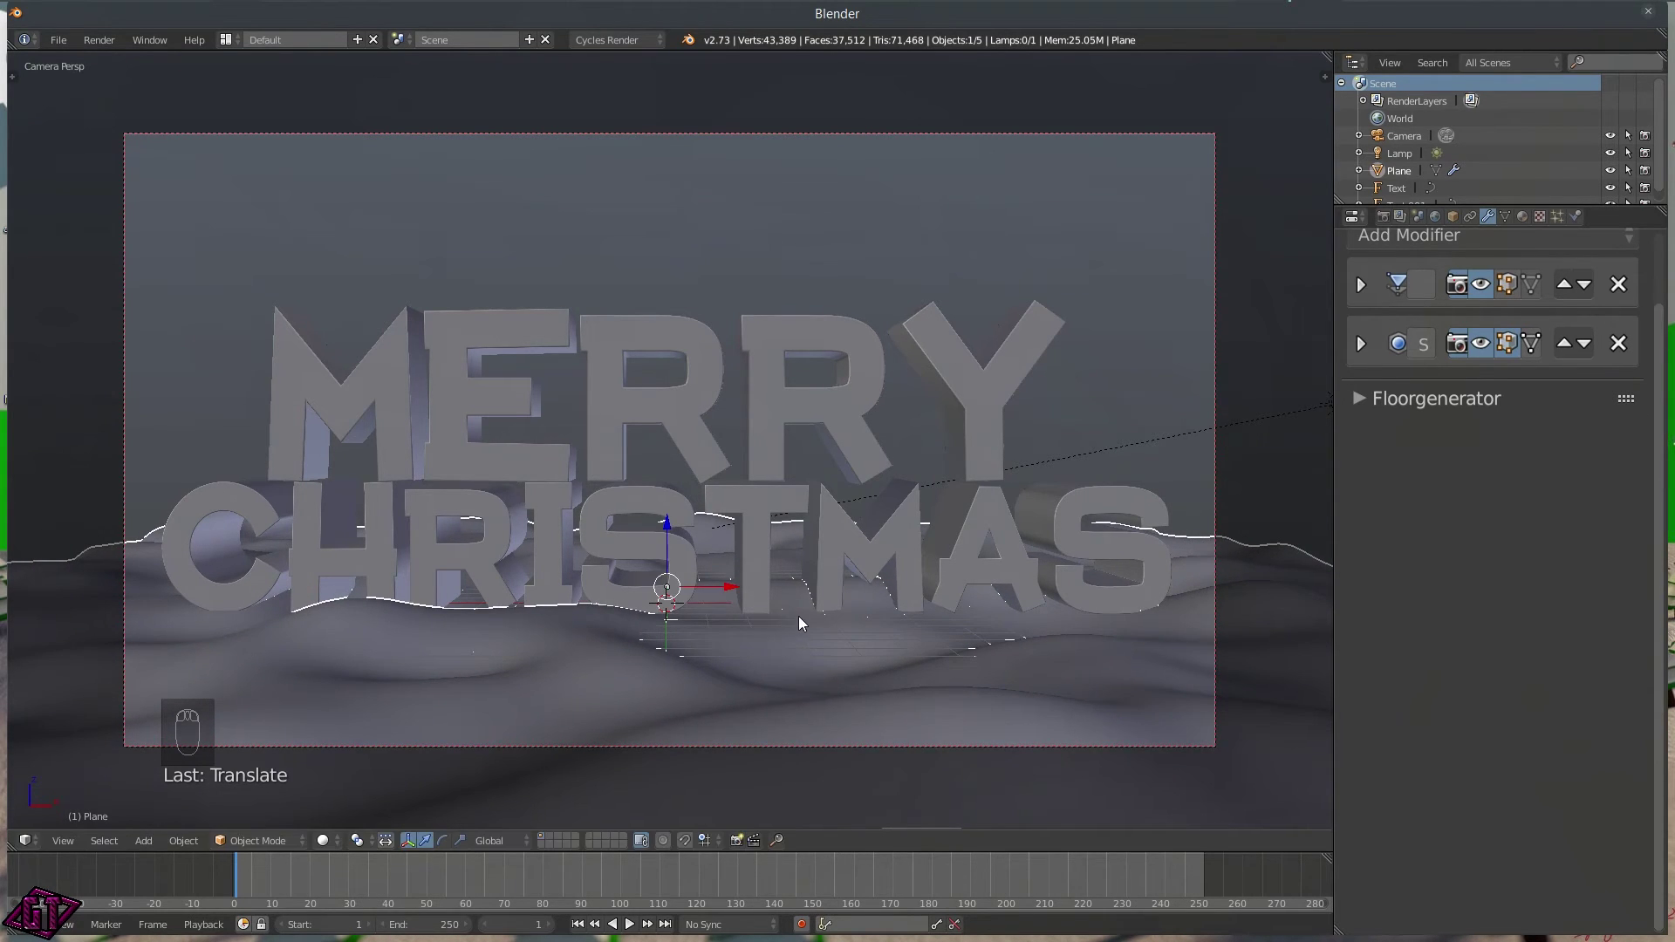
key(s)
key(x)
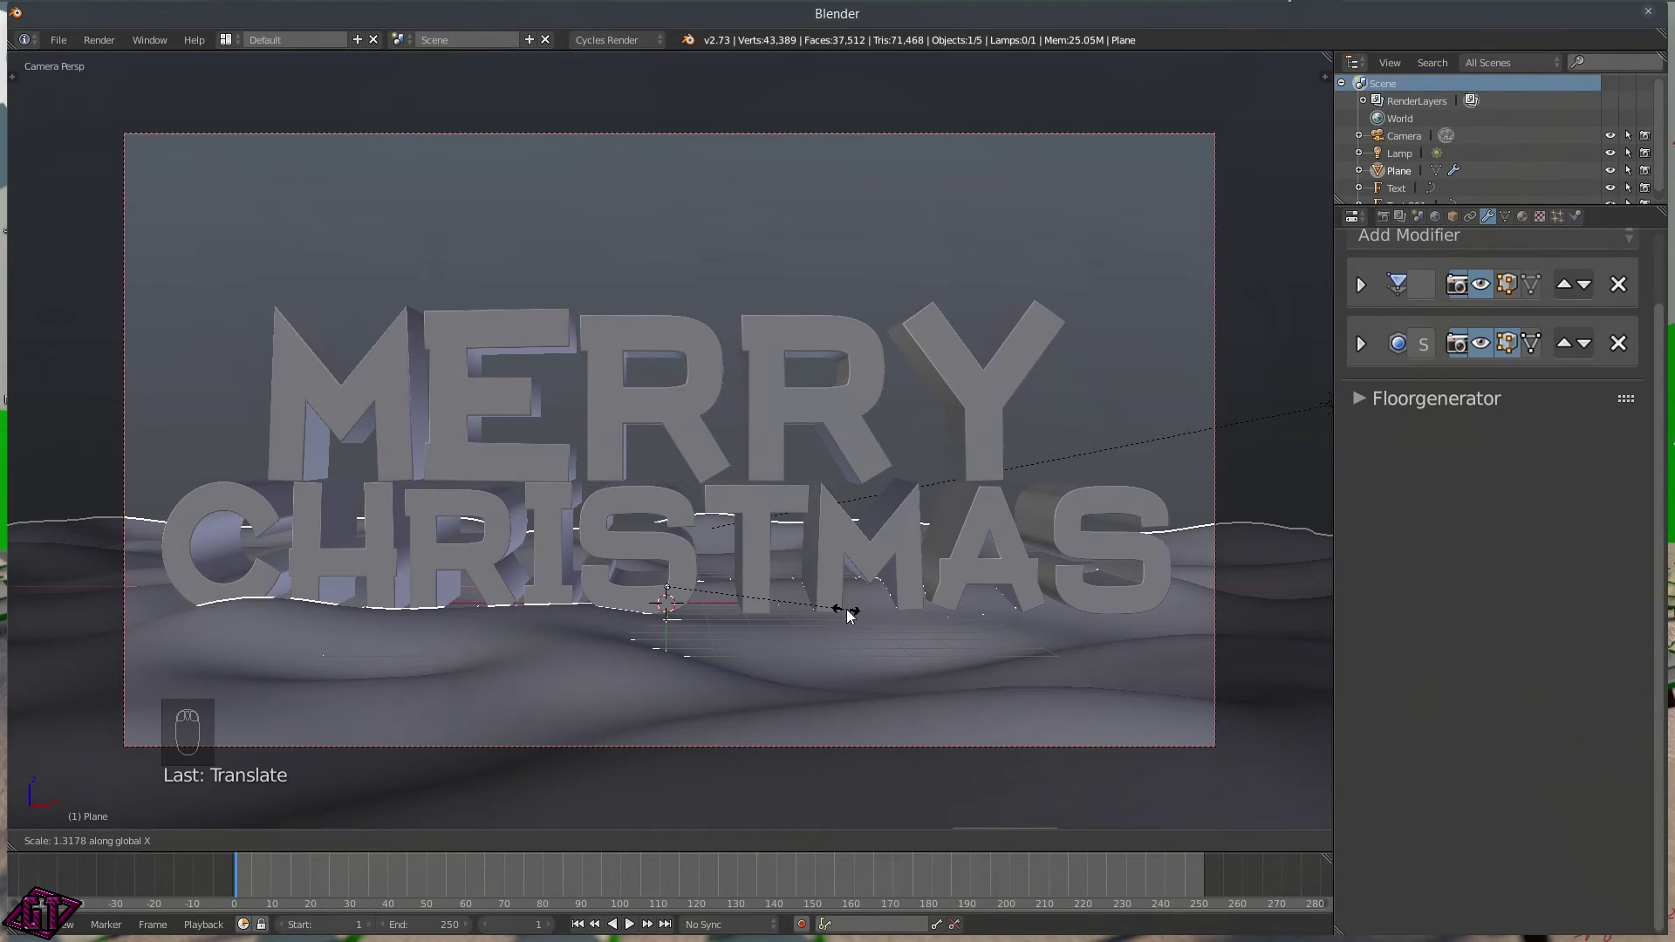
click(851, 615)
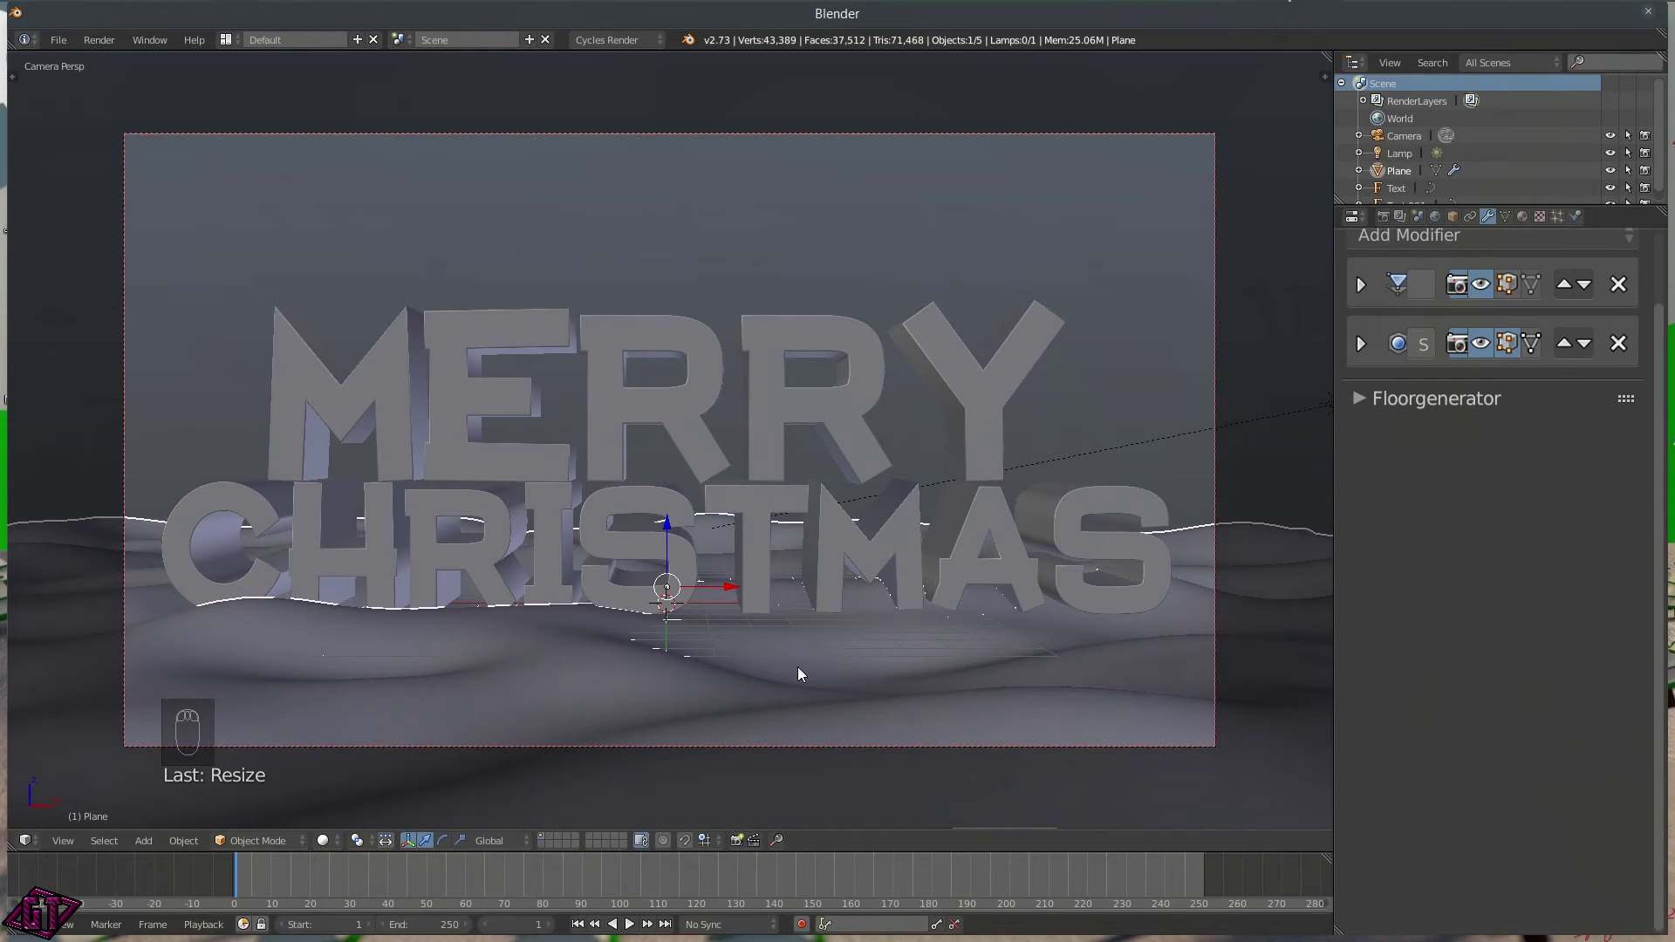
- Switch from the camera to a raised perspective of the terrain and split the 3D view into two side-by-side viewports
key(q)
click(792, 553)
scroll(779, 550, down, 3)
middle_drag(778, 553, 765, 463)
scroll(720, 479, up, 6)
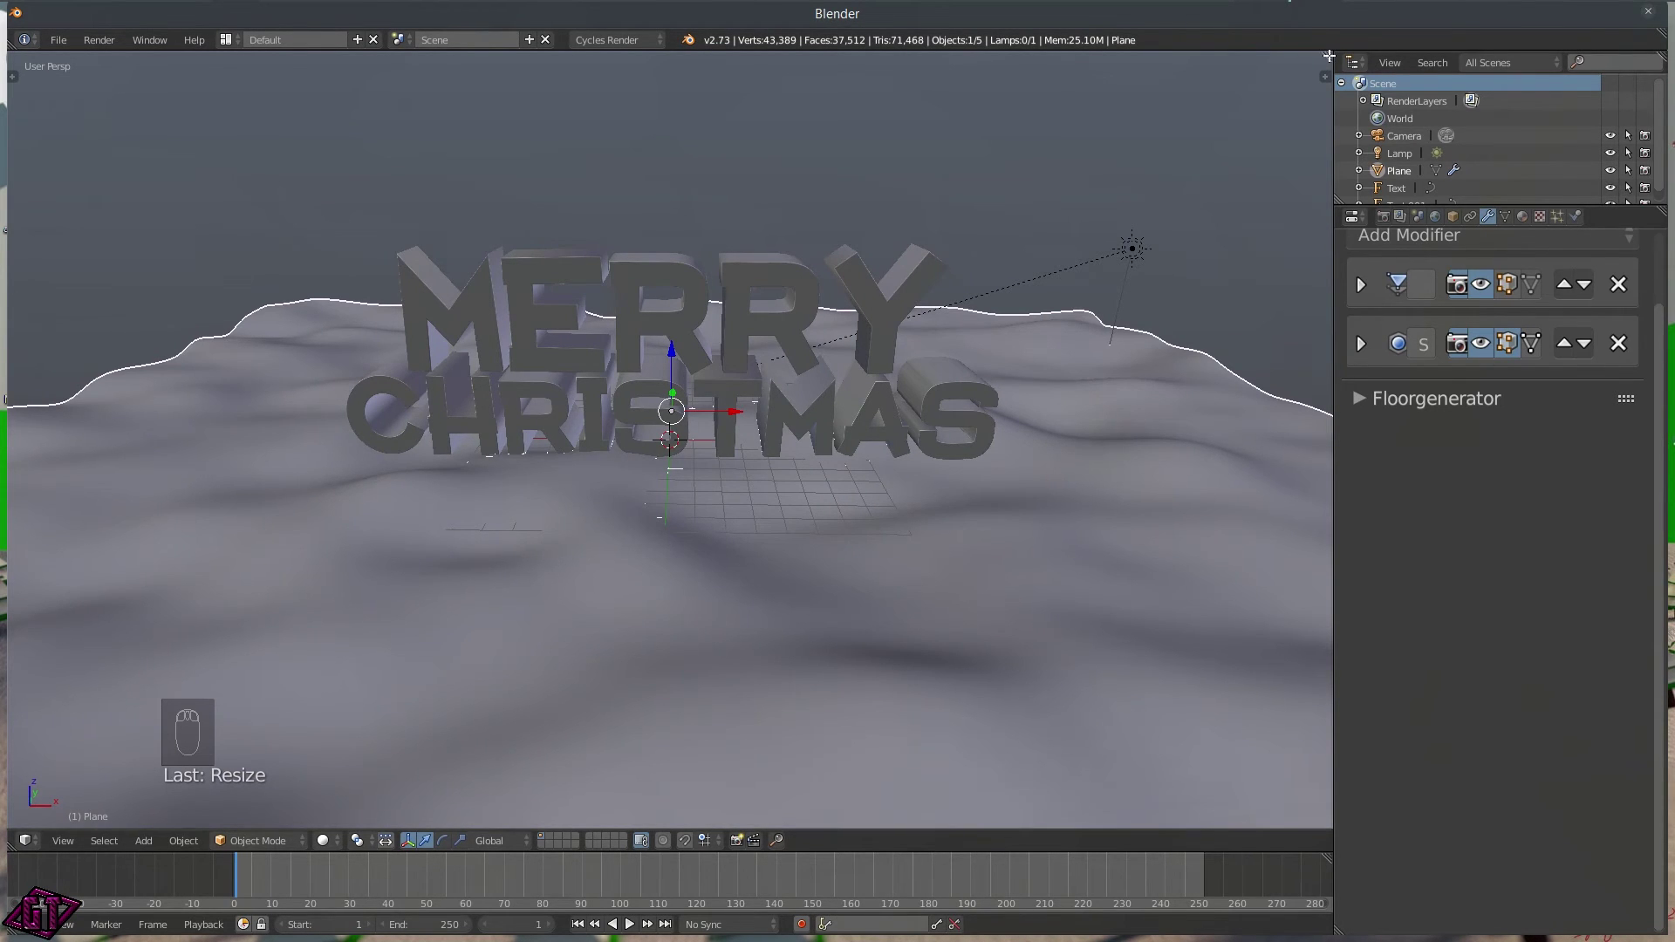
drag(1329, 56, 774, 785)
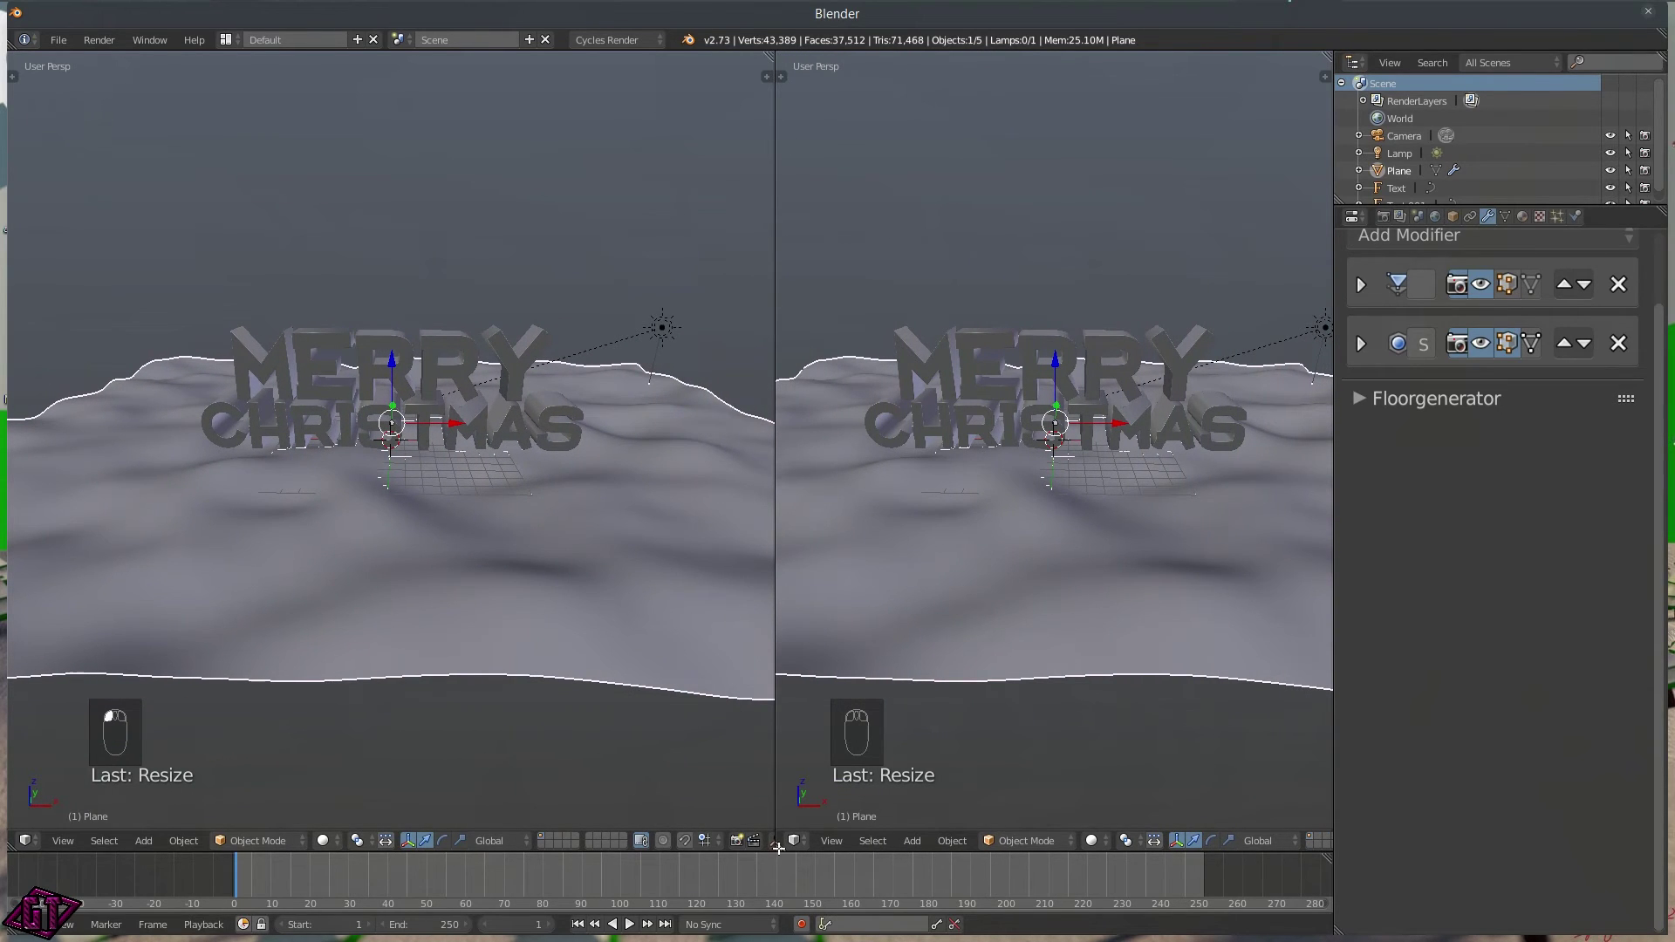
- Split the second viewport into upper and lower areas, making the lower a UV/Image Editor and the upper a Node Editor without its sidebar
drag(777, 848, 827, 455)
click(795, 841)
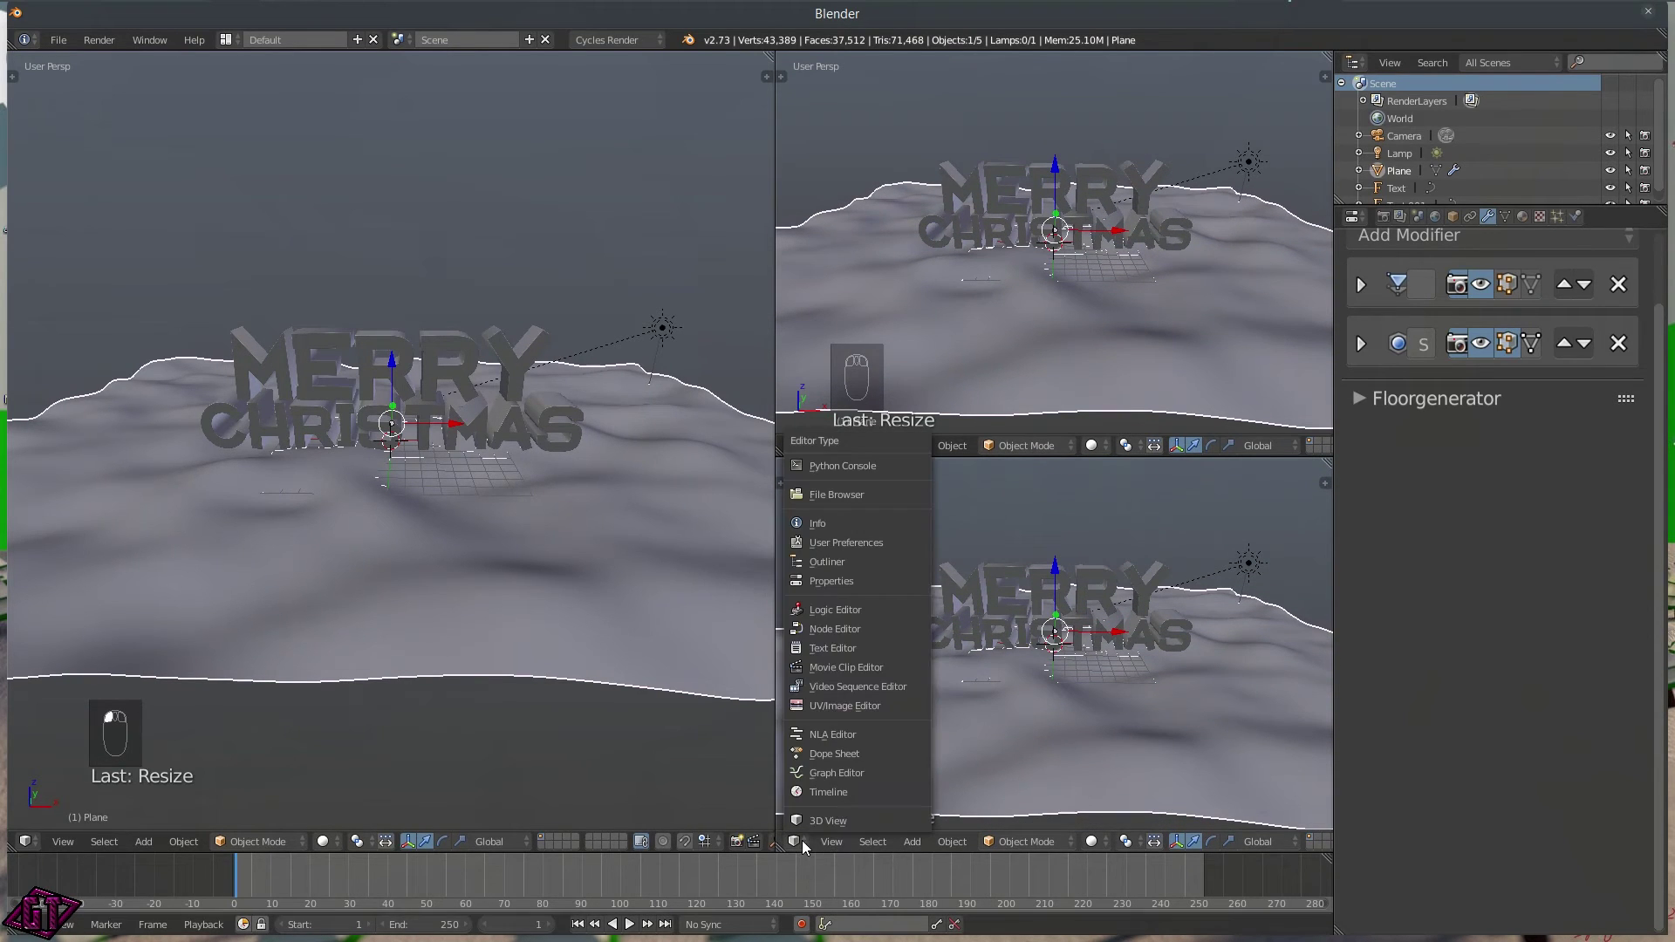
click(844, 705)
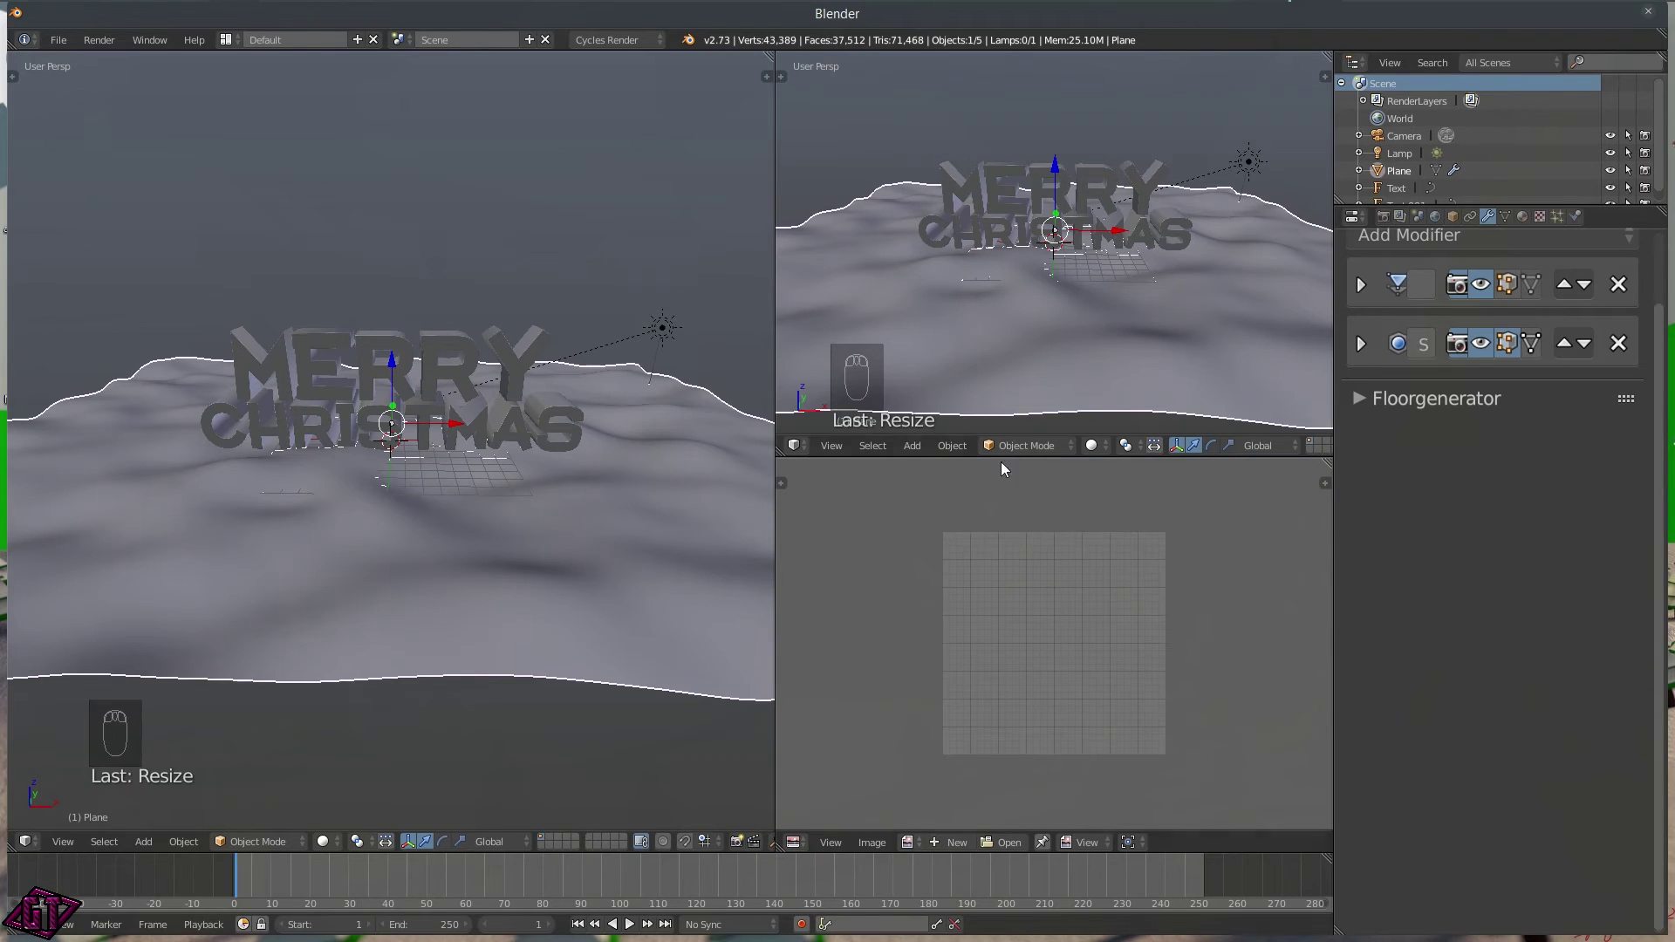
click(795, 446)
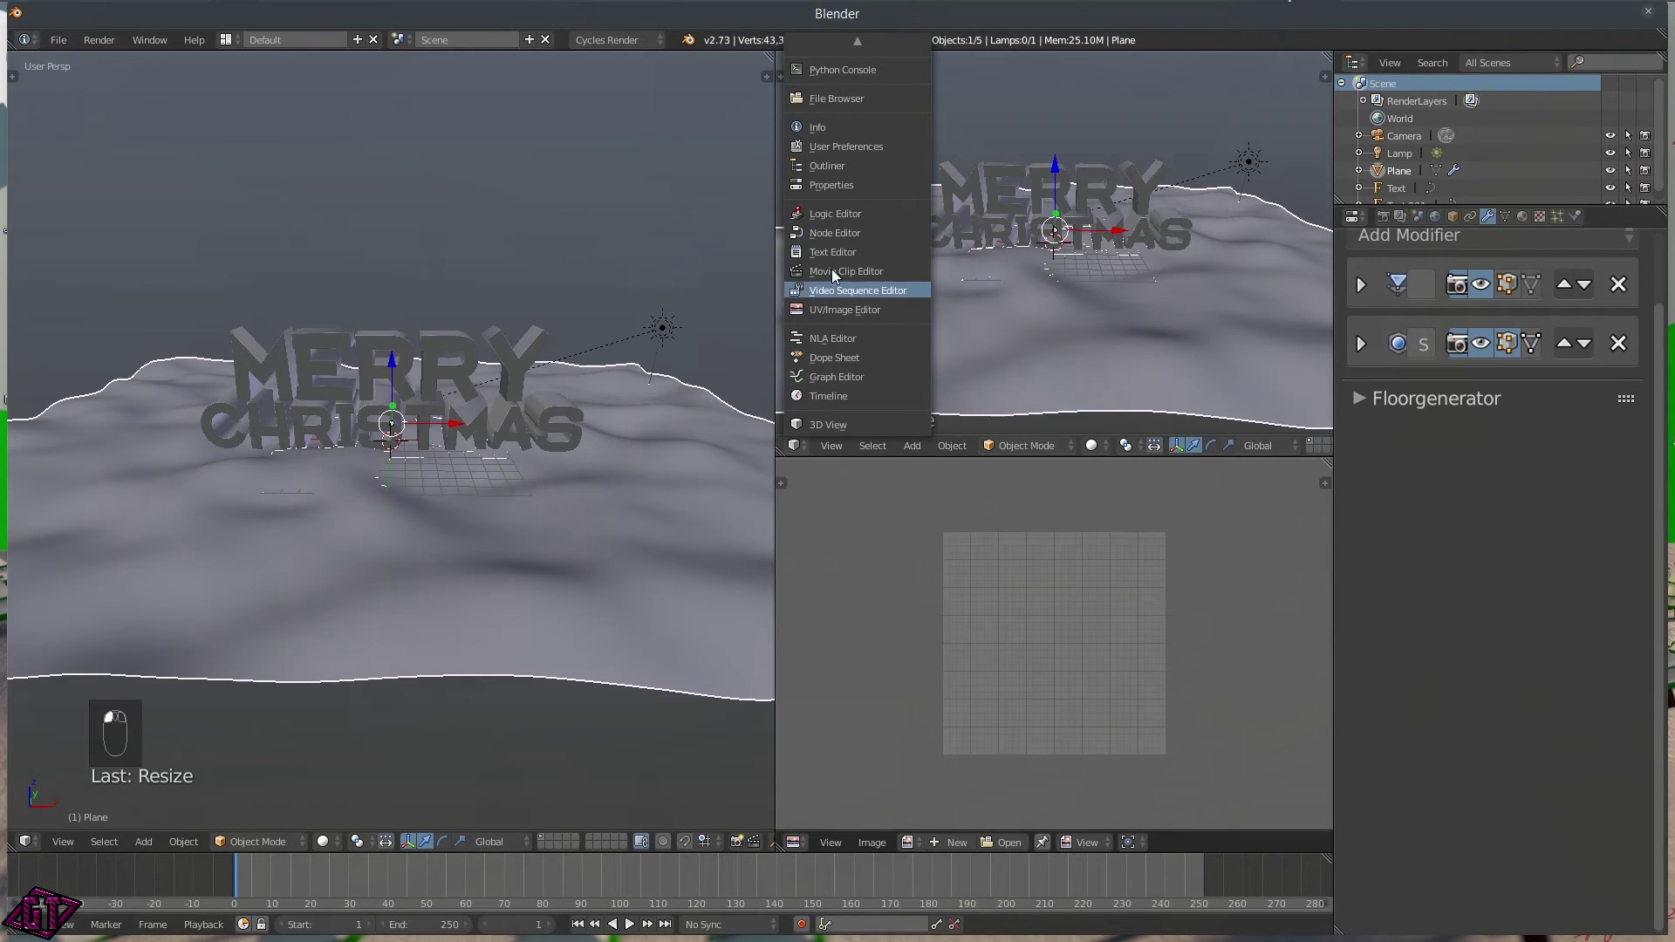
click(831, 234)
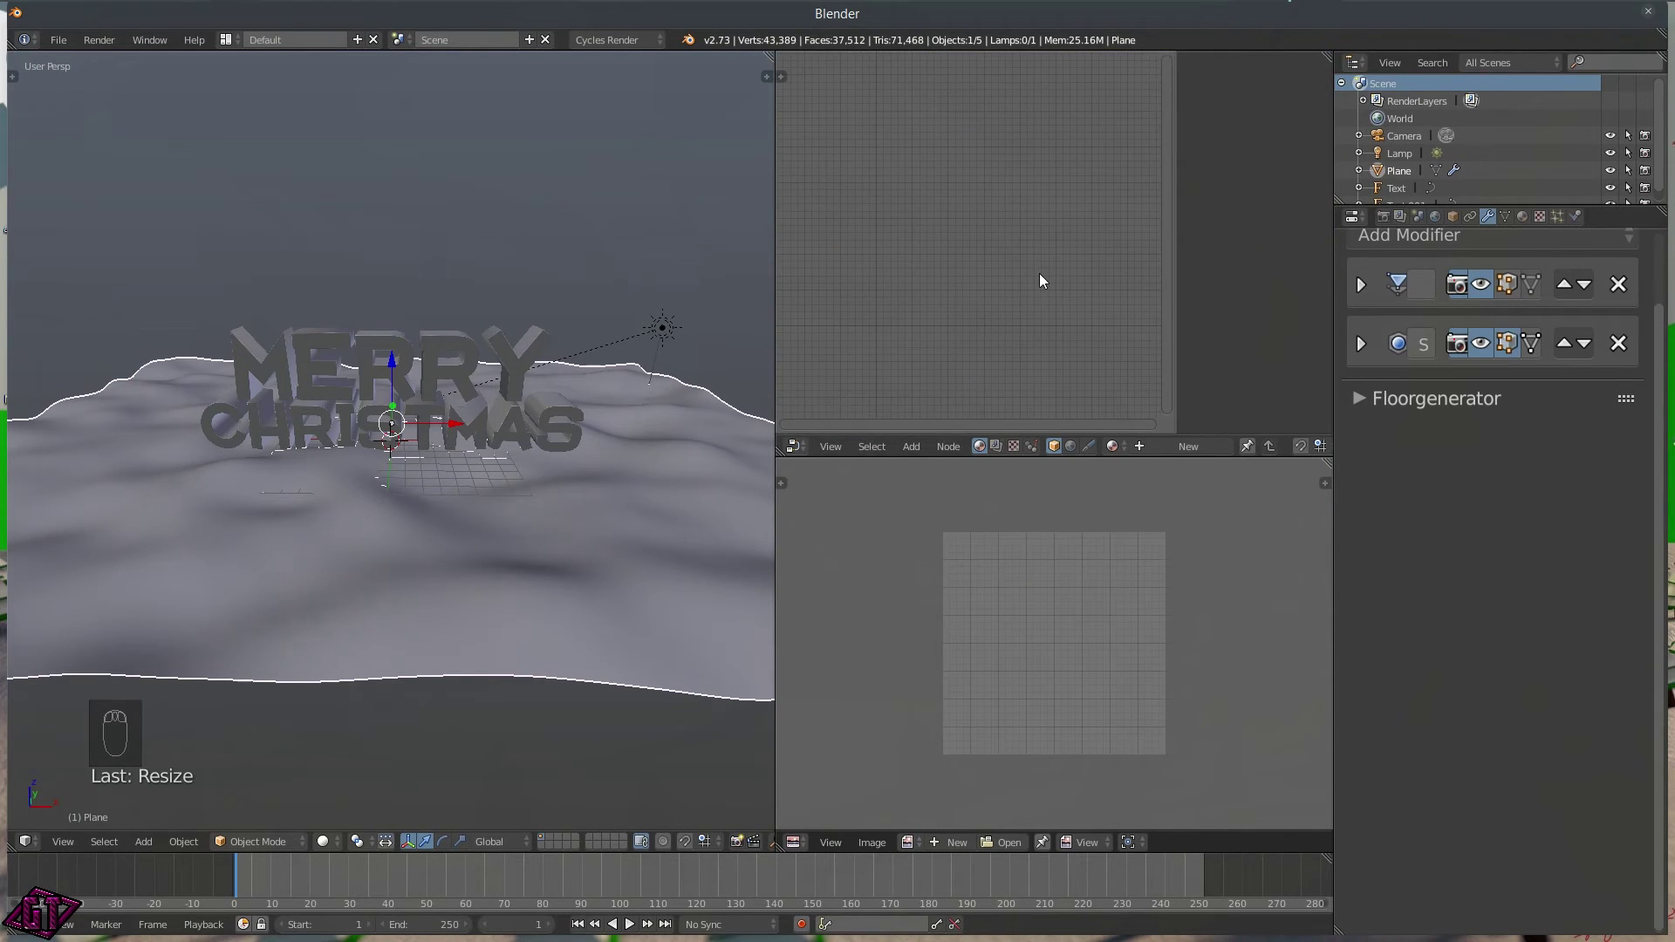
key(n)
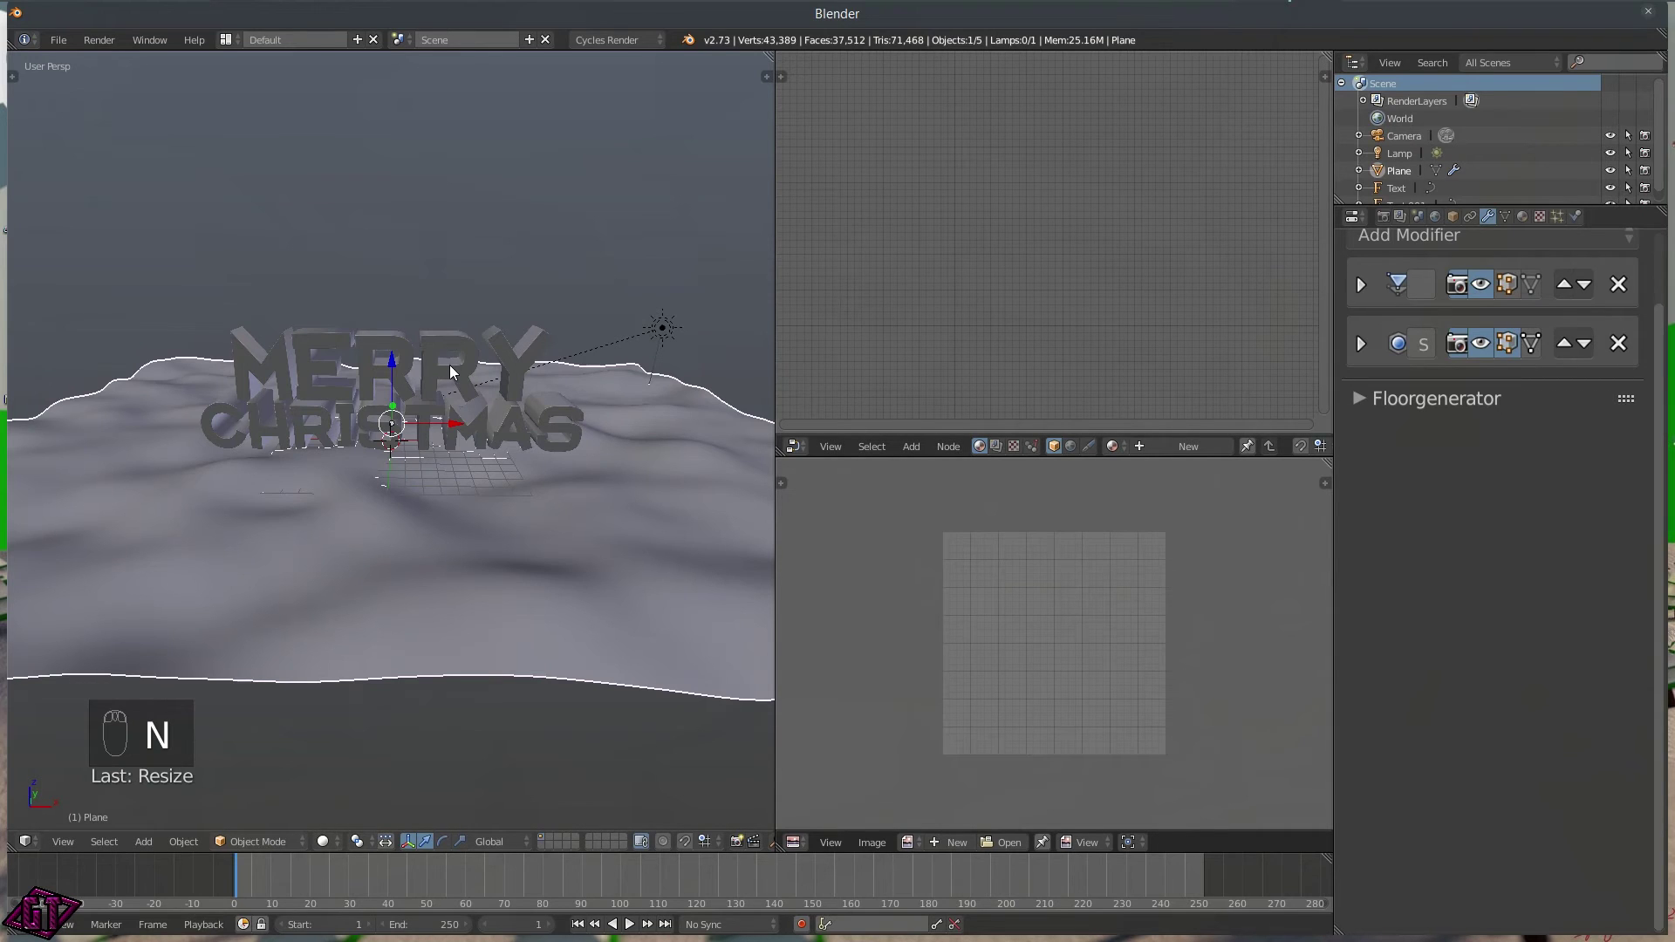
- Select the MERRY text, widen the properties area and give the text a new material
middle_drag(402, 435, 397, 351)
click(400, 352)
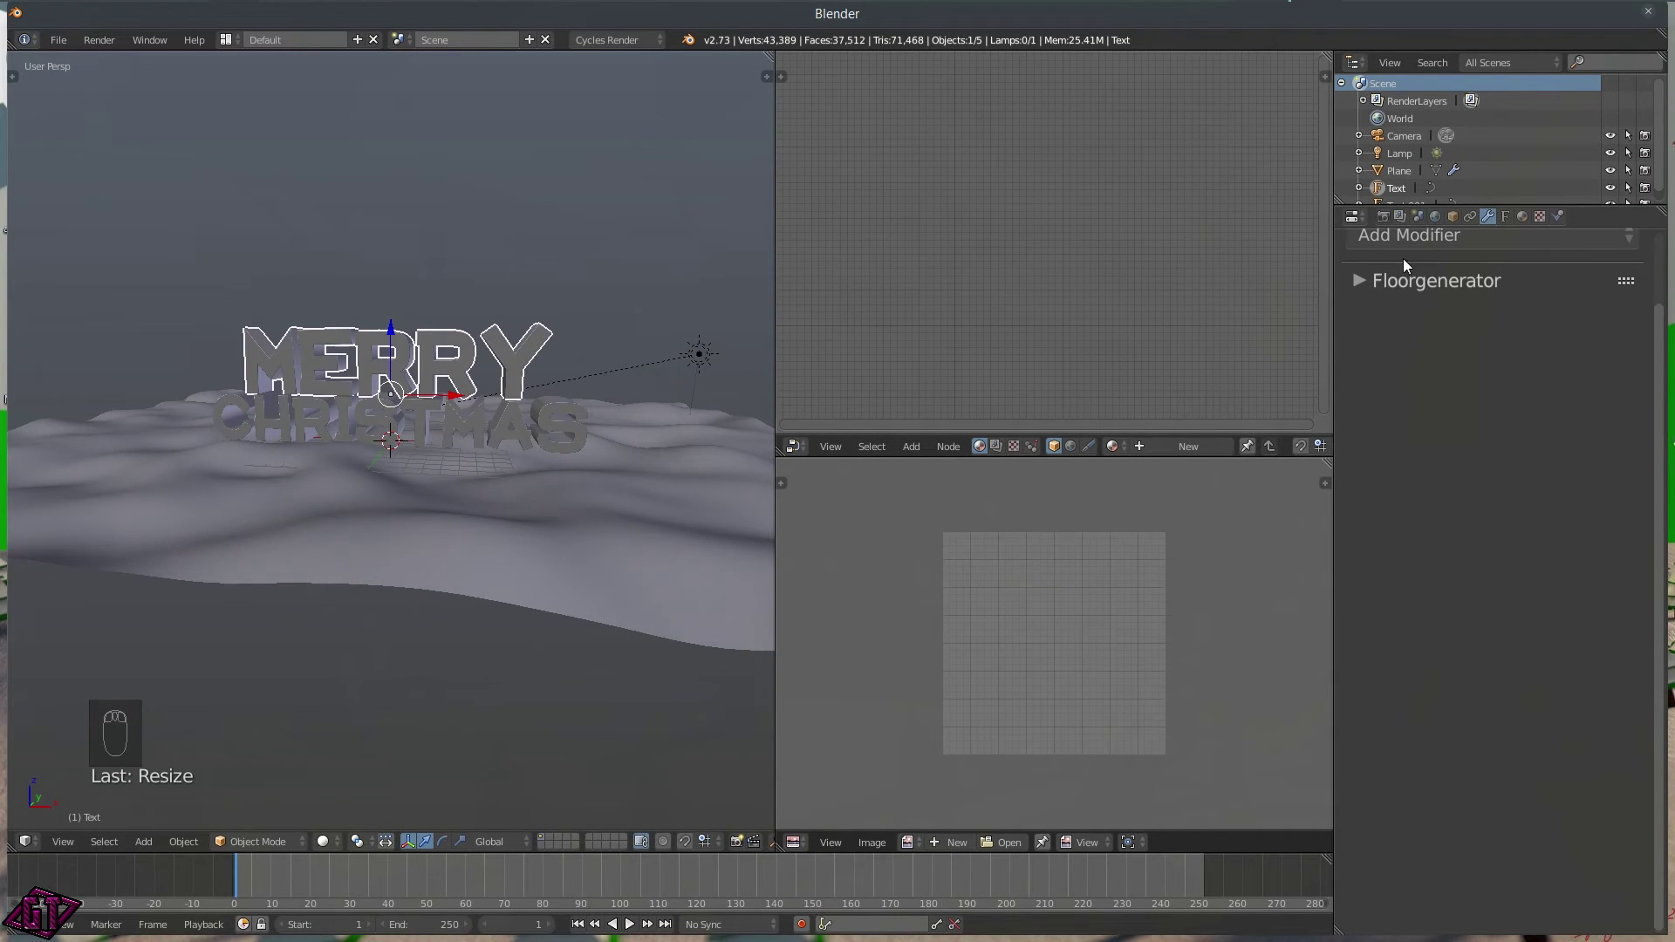
drag(1332, 251, 1184, 251)
click(1372, 216)
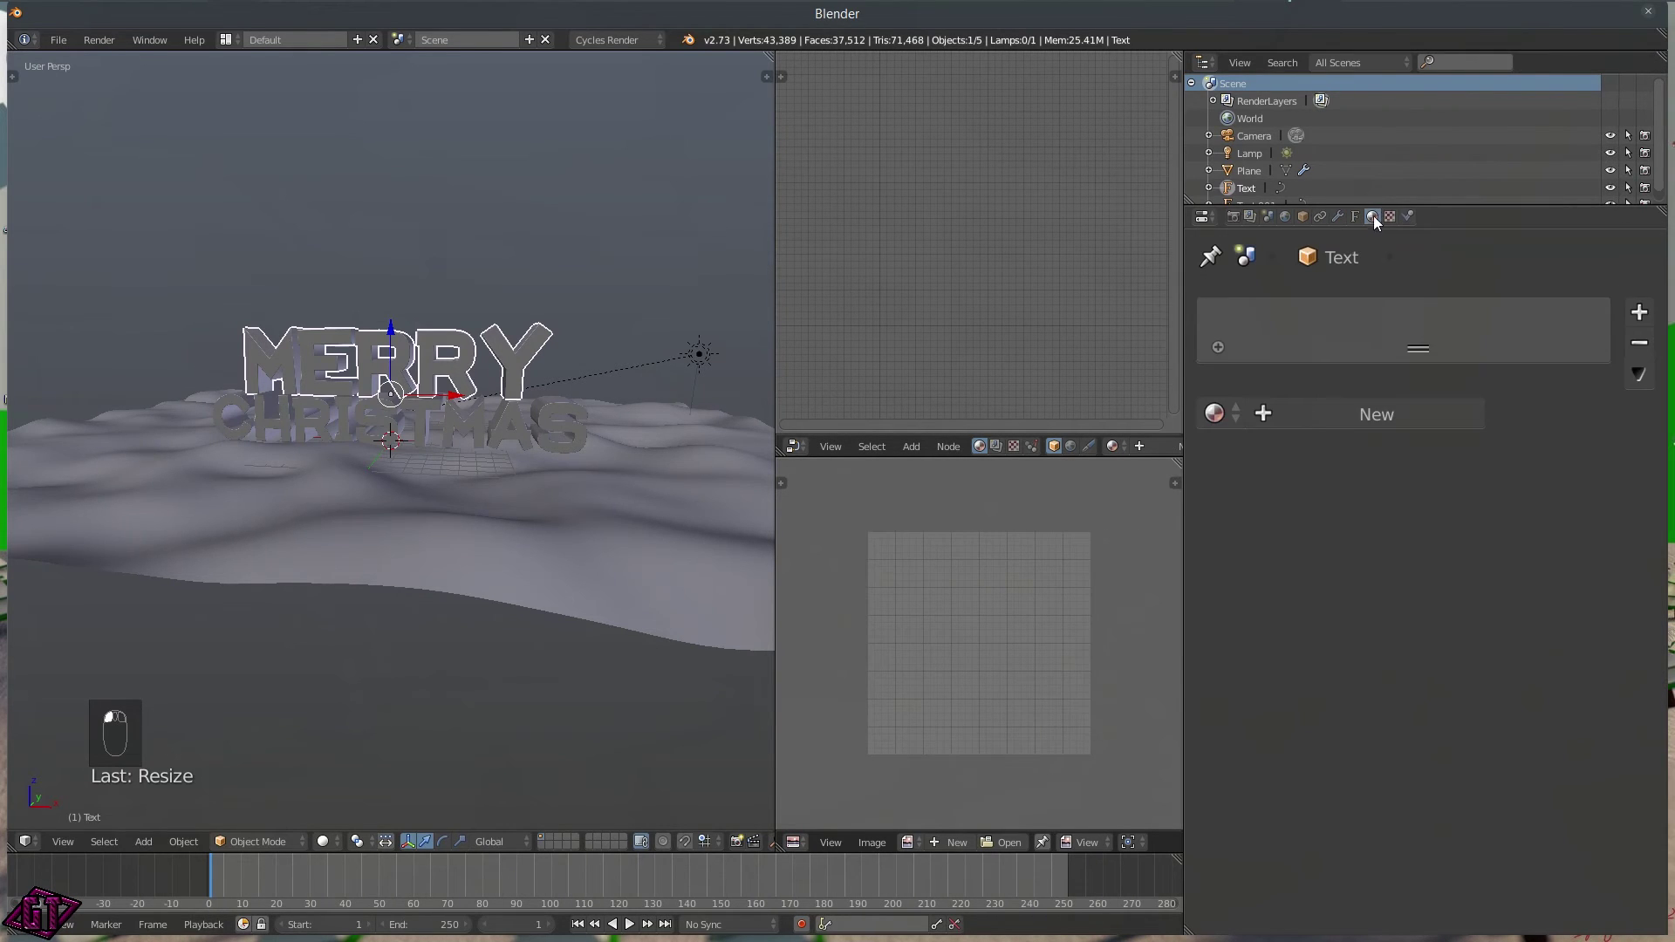
click(1327, 413)
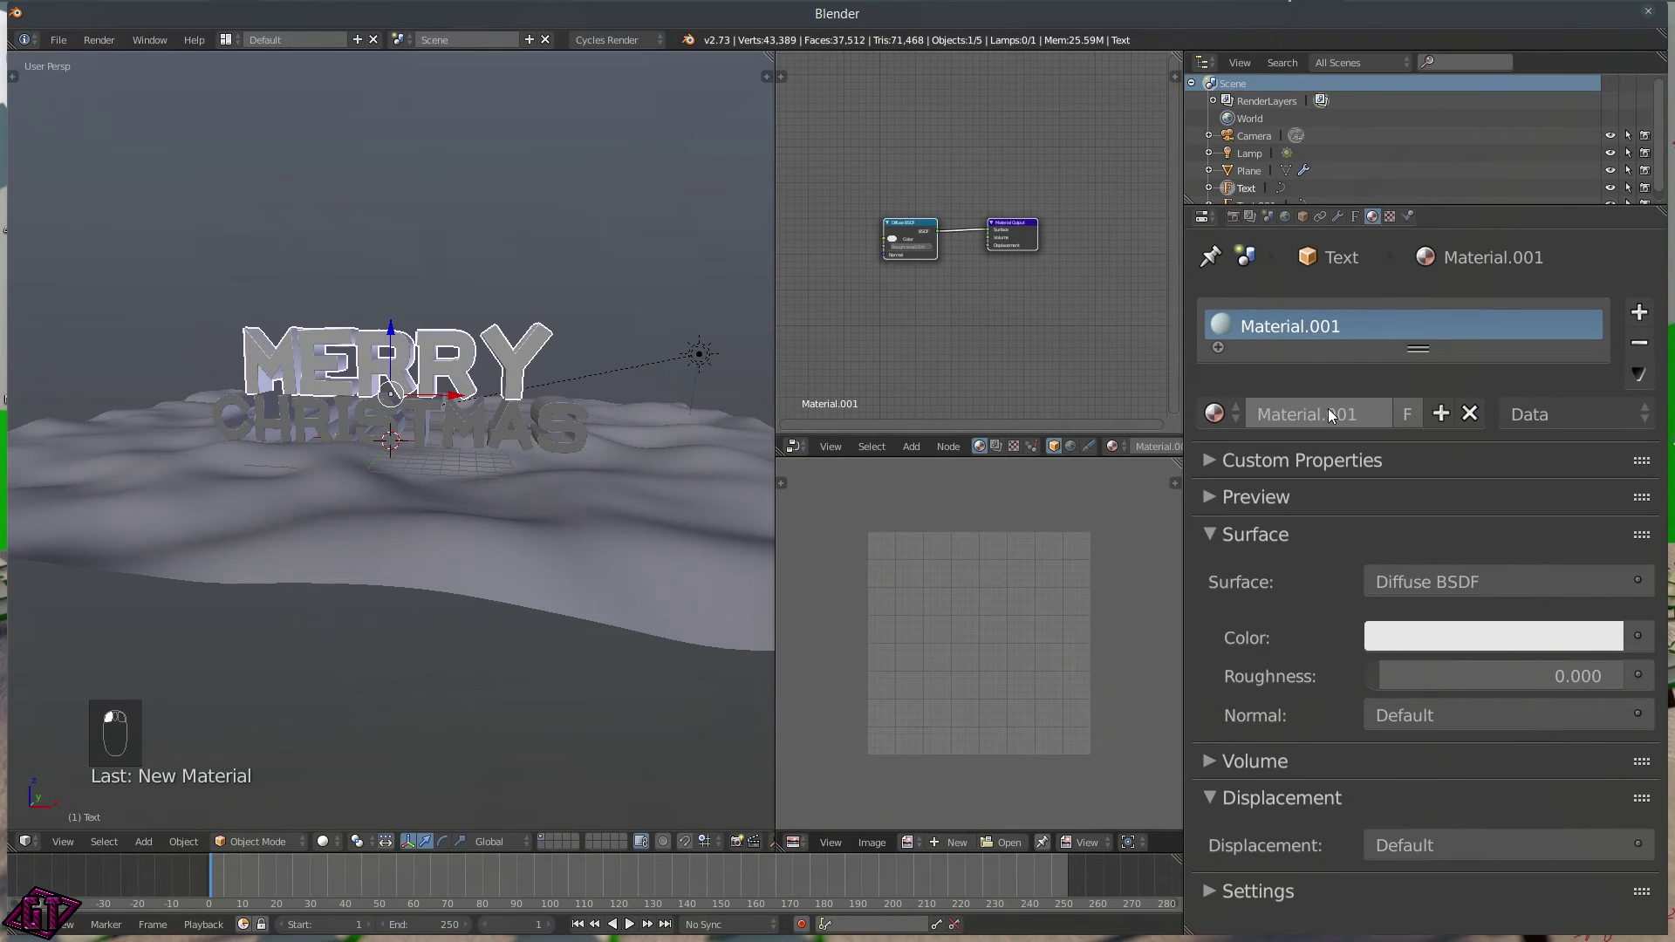
- Add a Texture Coordinate node and an Image Texture node before the Diffuse BSDF in the MERRY text's material
middle_drag(935, 301, 1044, 301)
scroll(1008, 300, up, 4)
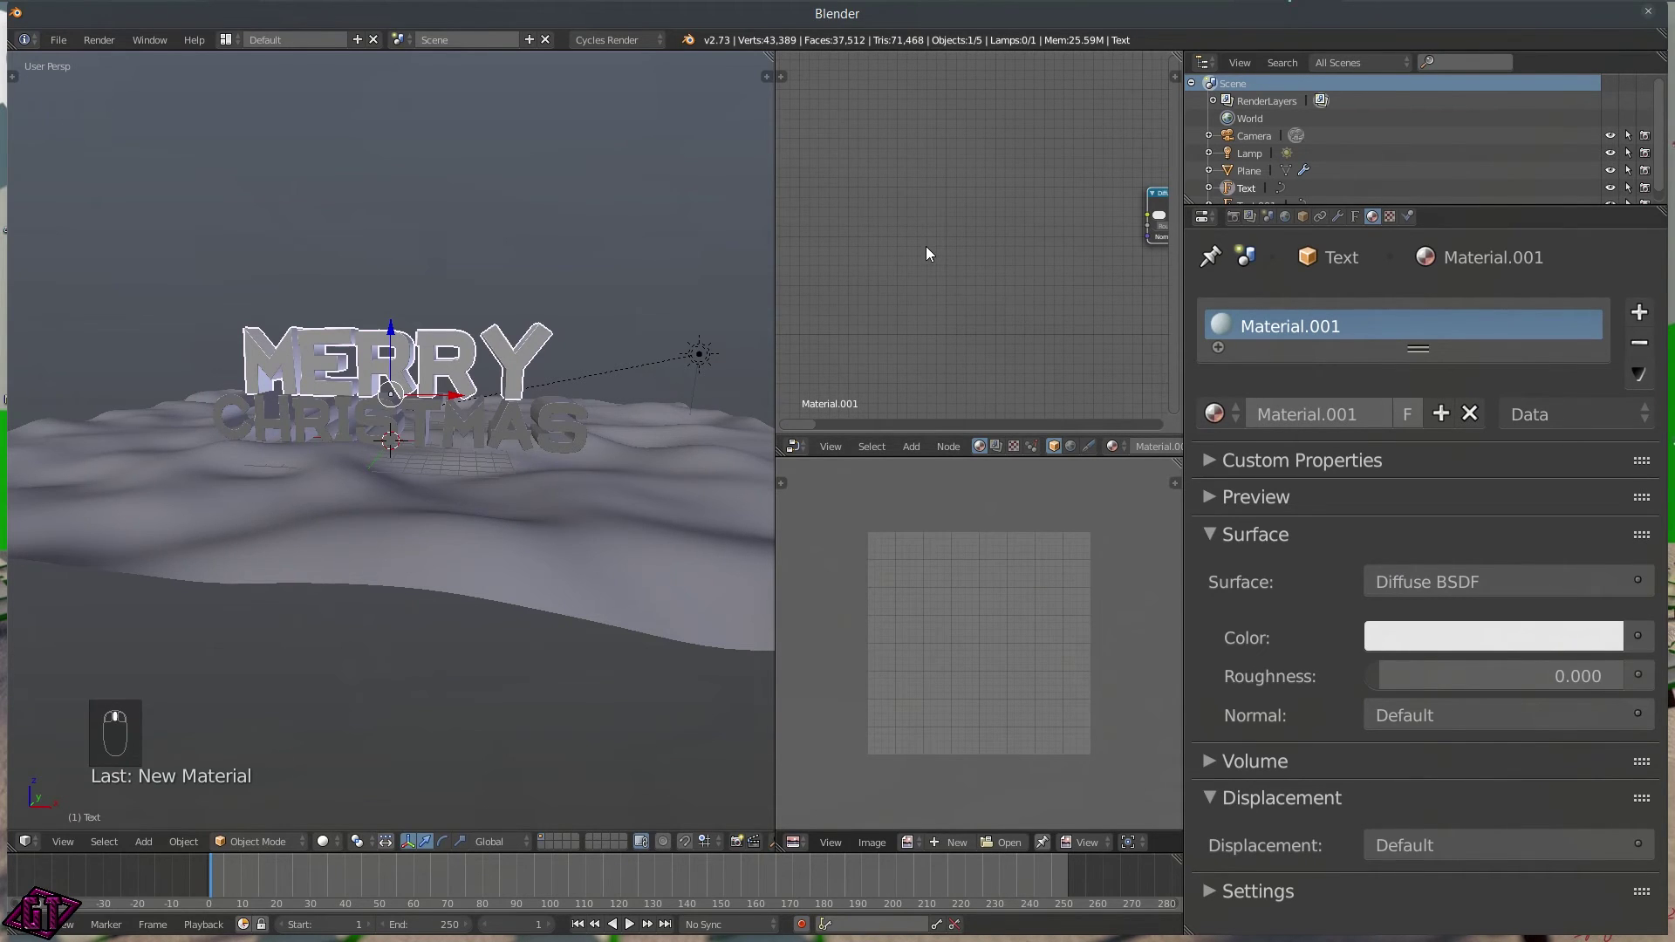
key(shift+a)
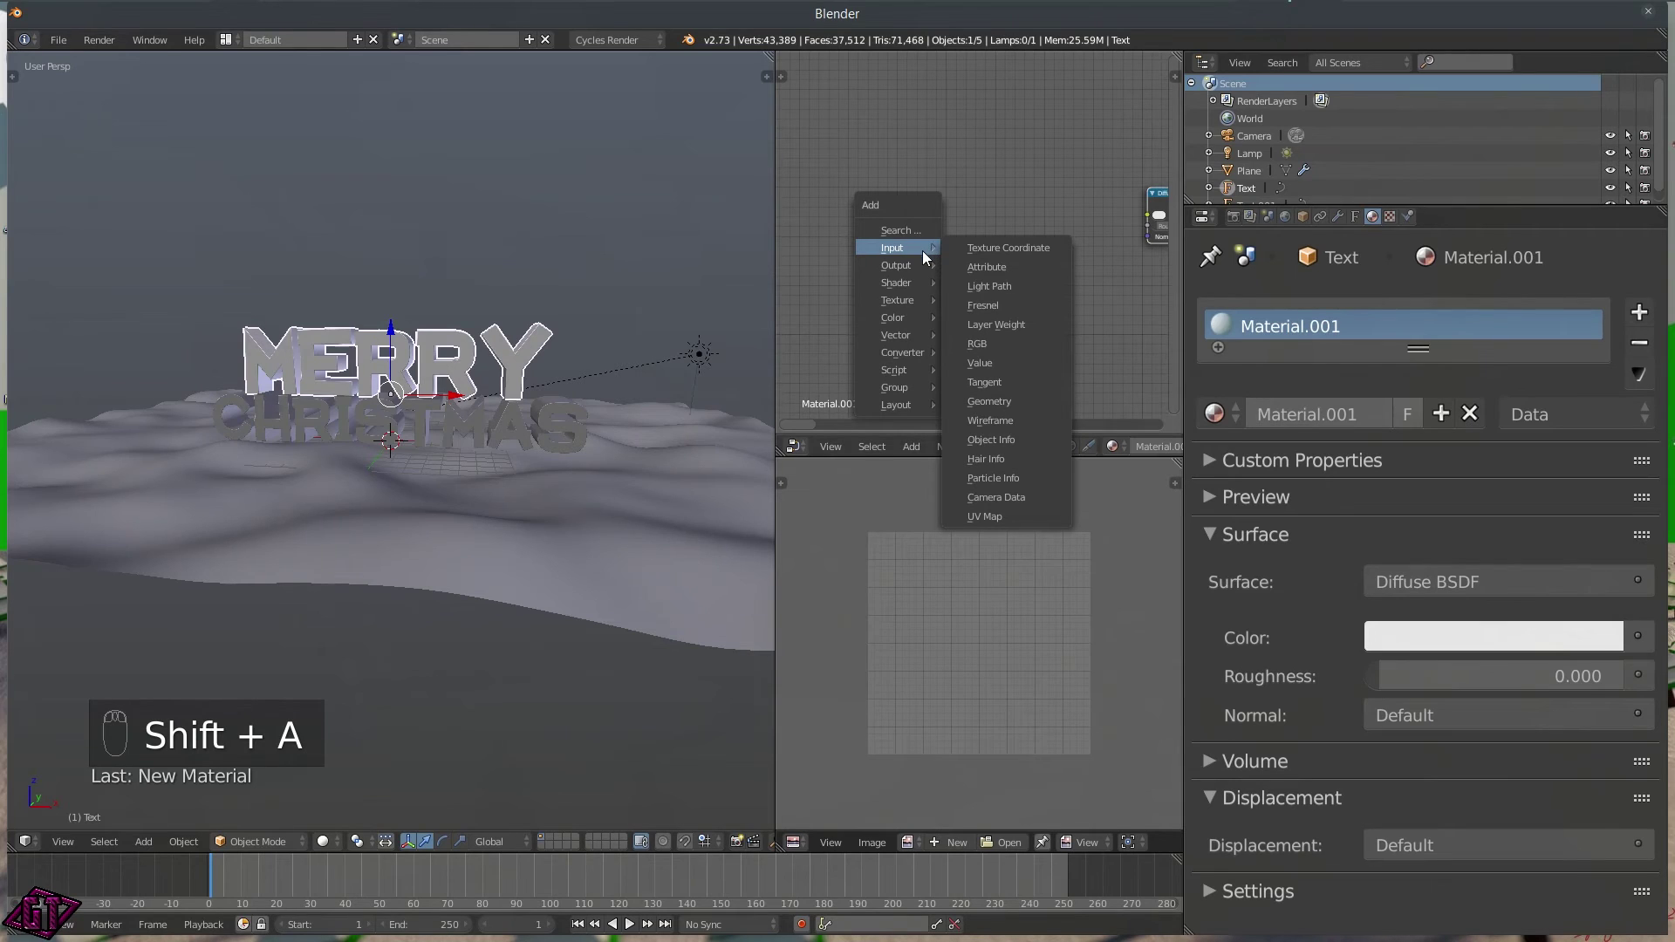
click(1006, 247)
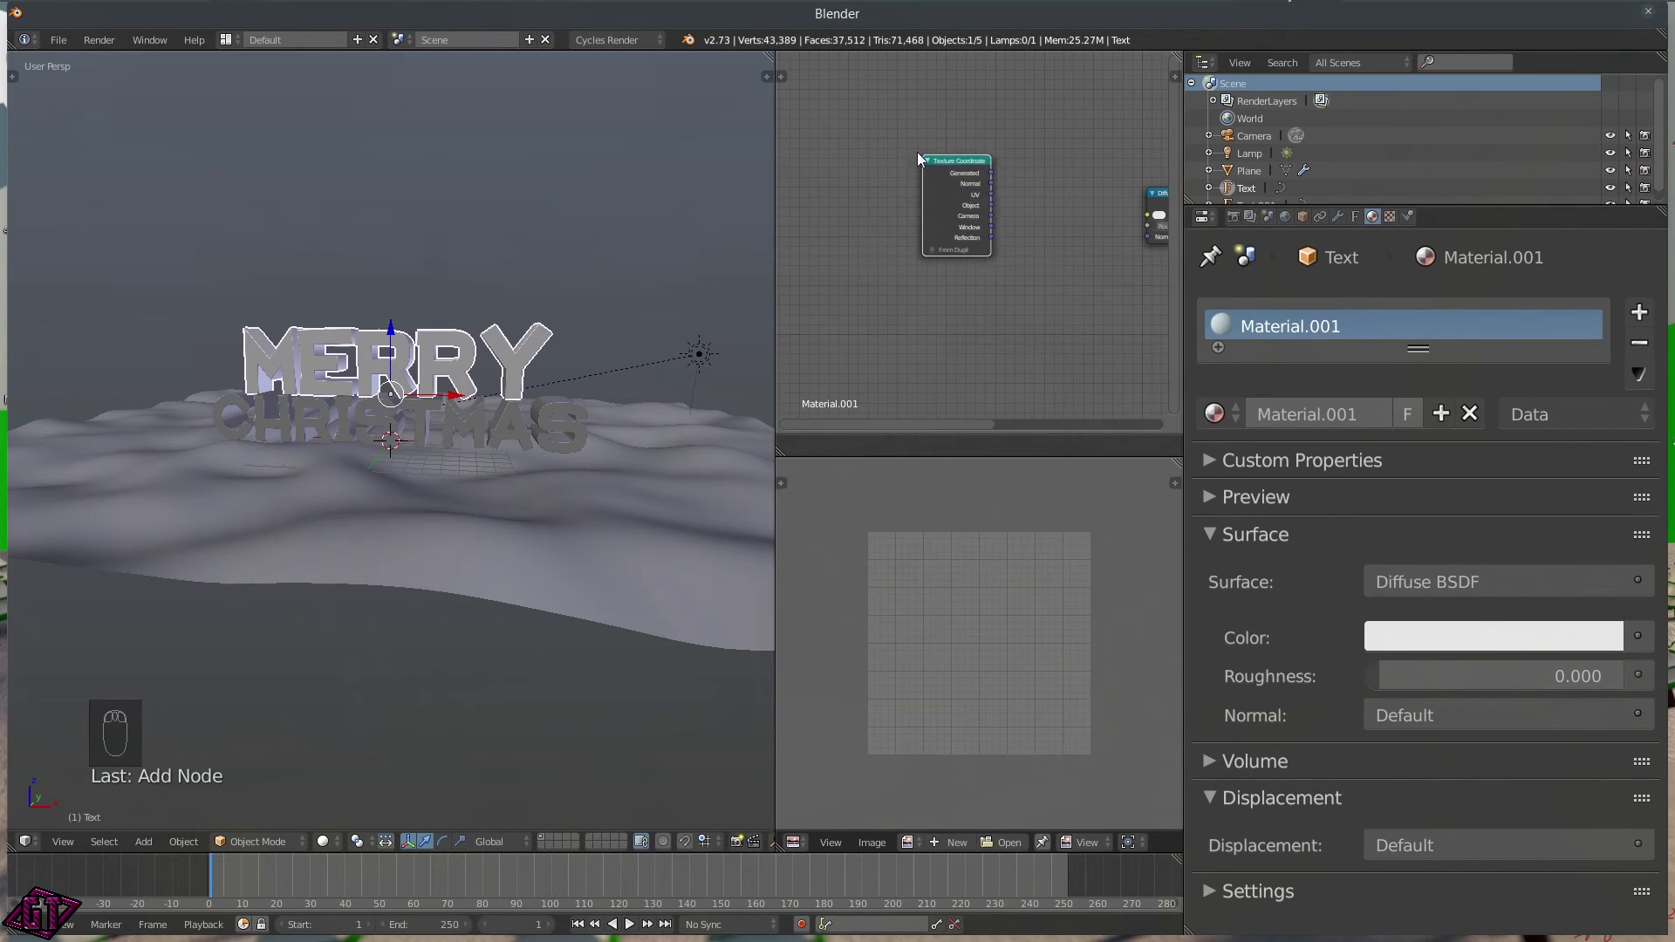
click(895, 178)
key(shift+a)
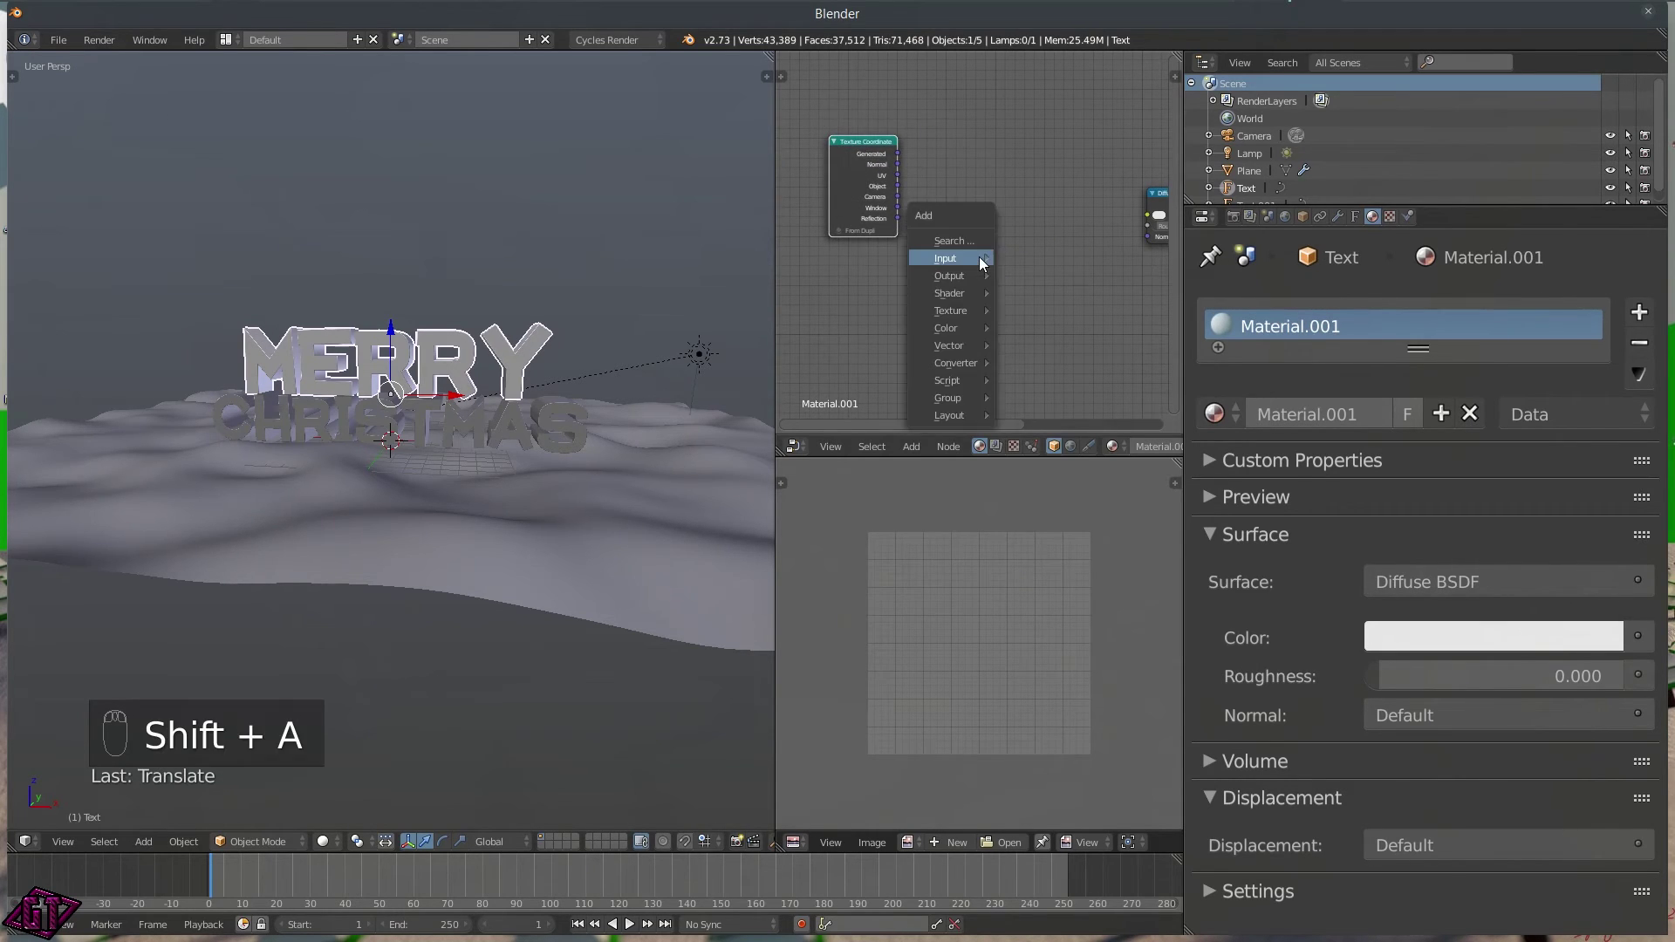
mouse_move(973, 311)
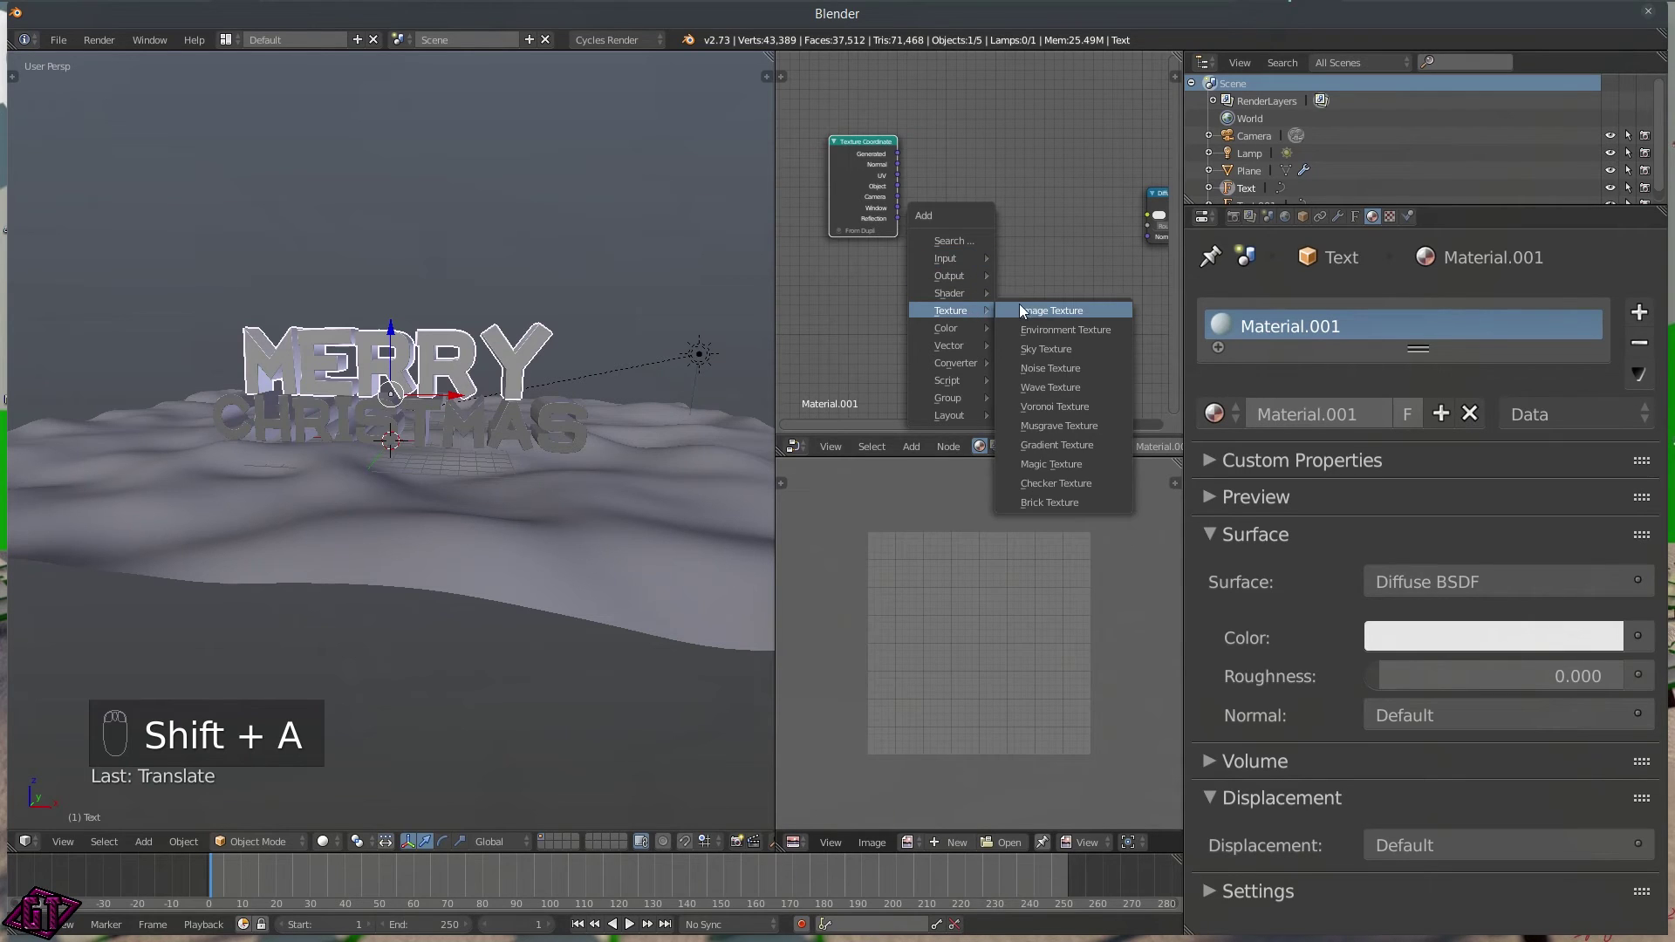
click(1042, 311)
click(1029, 188)
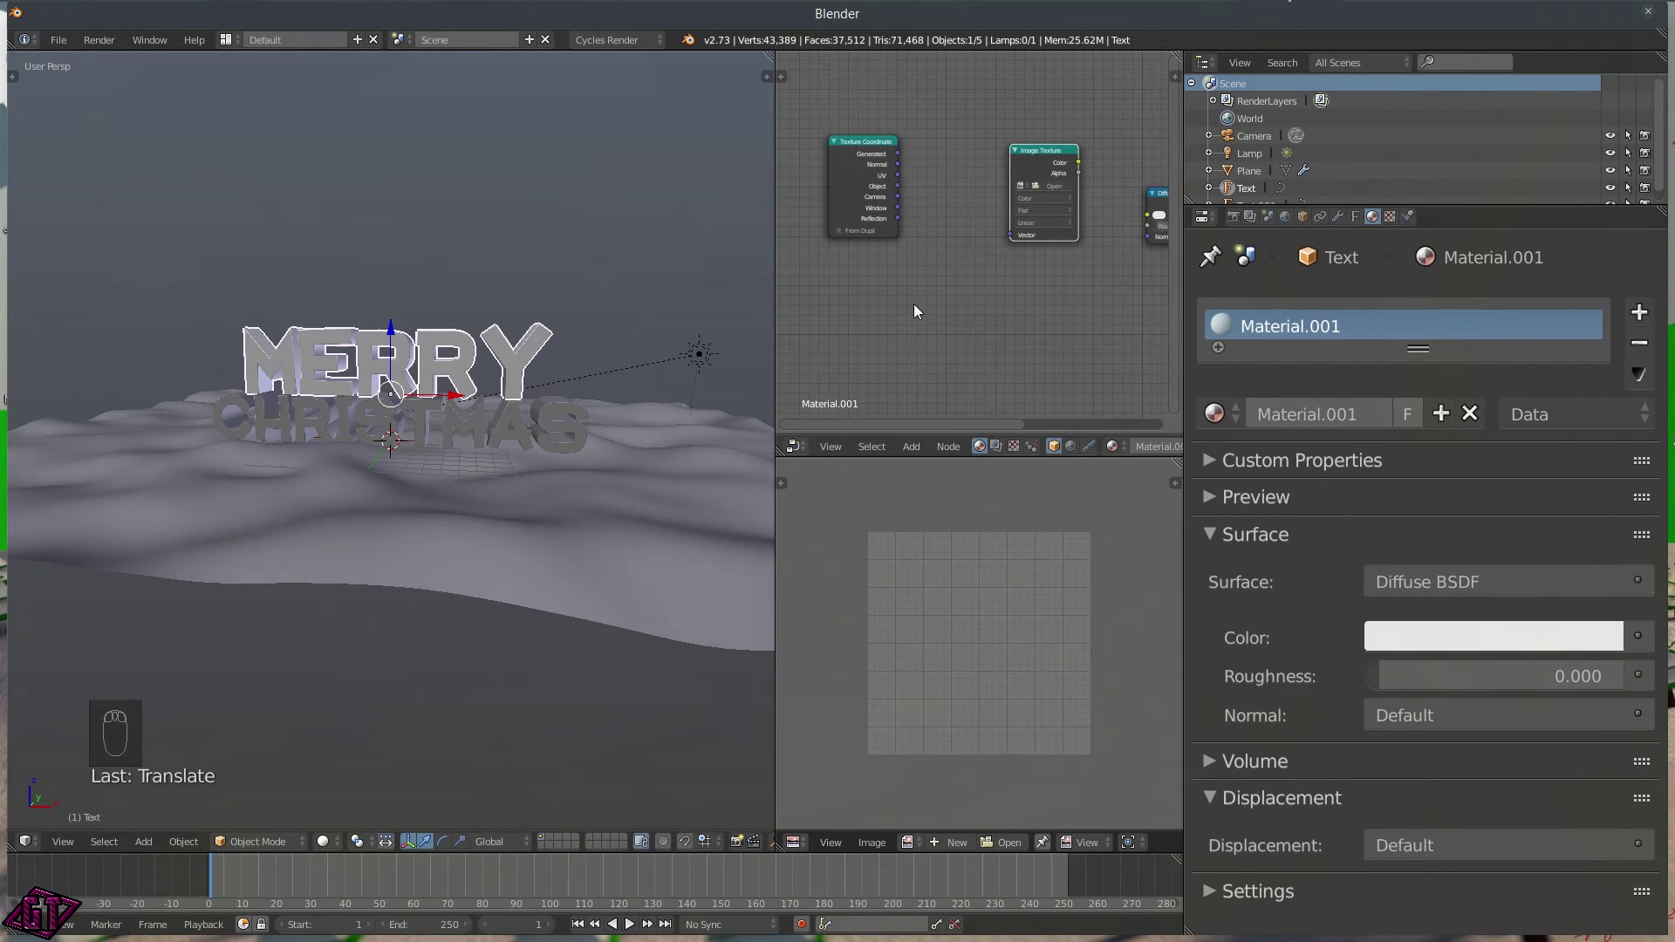
- Add a Mapping node below the Image Texture node and move the Texture Coordinate node aside to make room
key(shift+a)
mouse_move(915, 307)
mouse_move(902, 341)
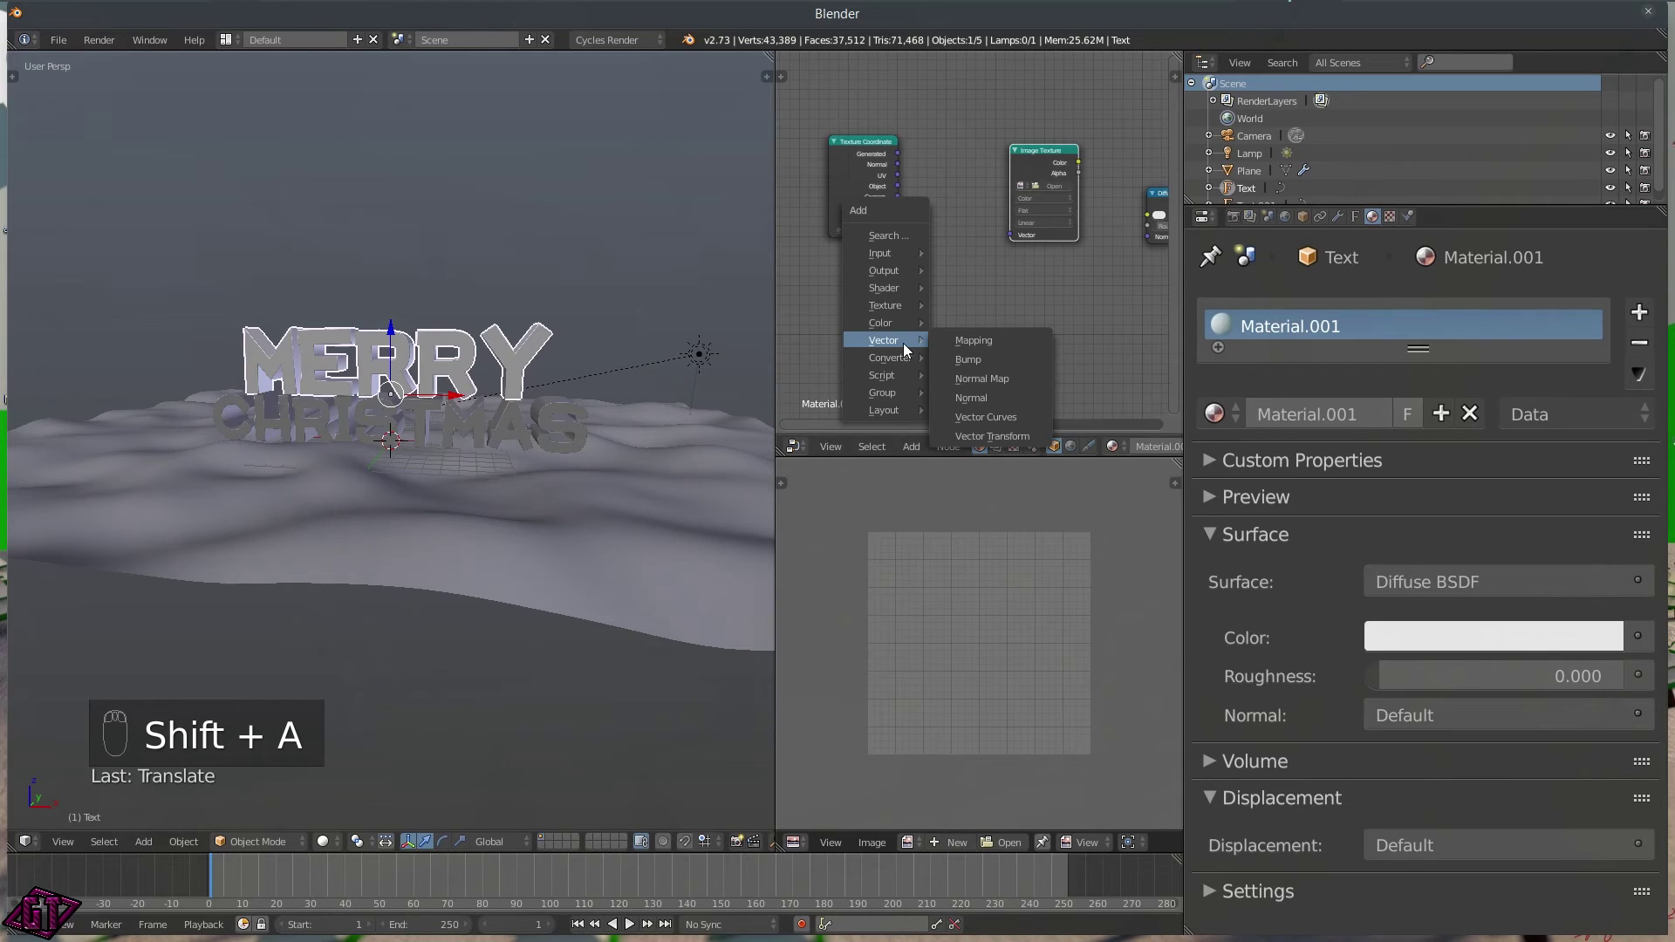
click(960, 338)
click(886, 246)
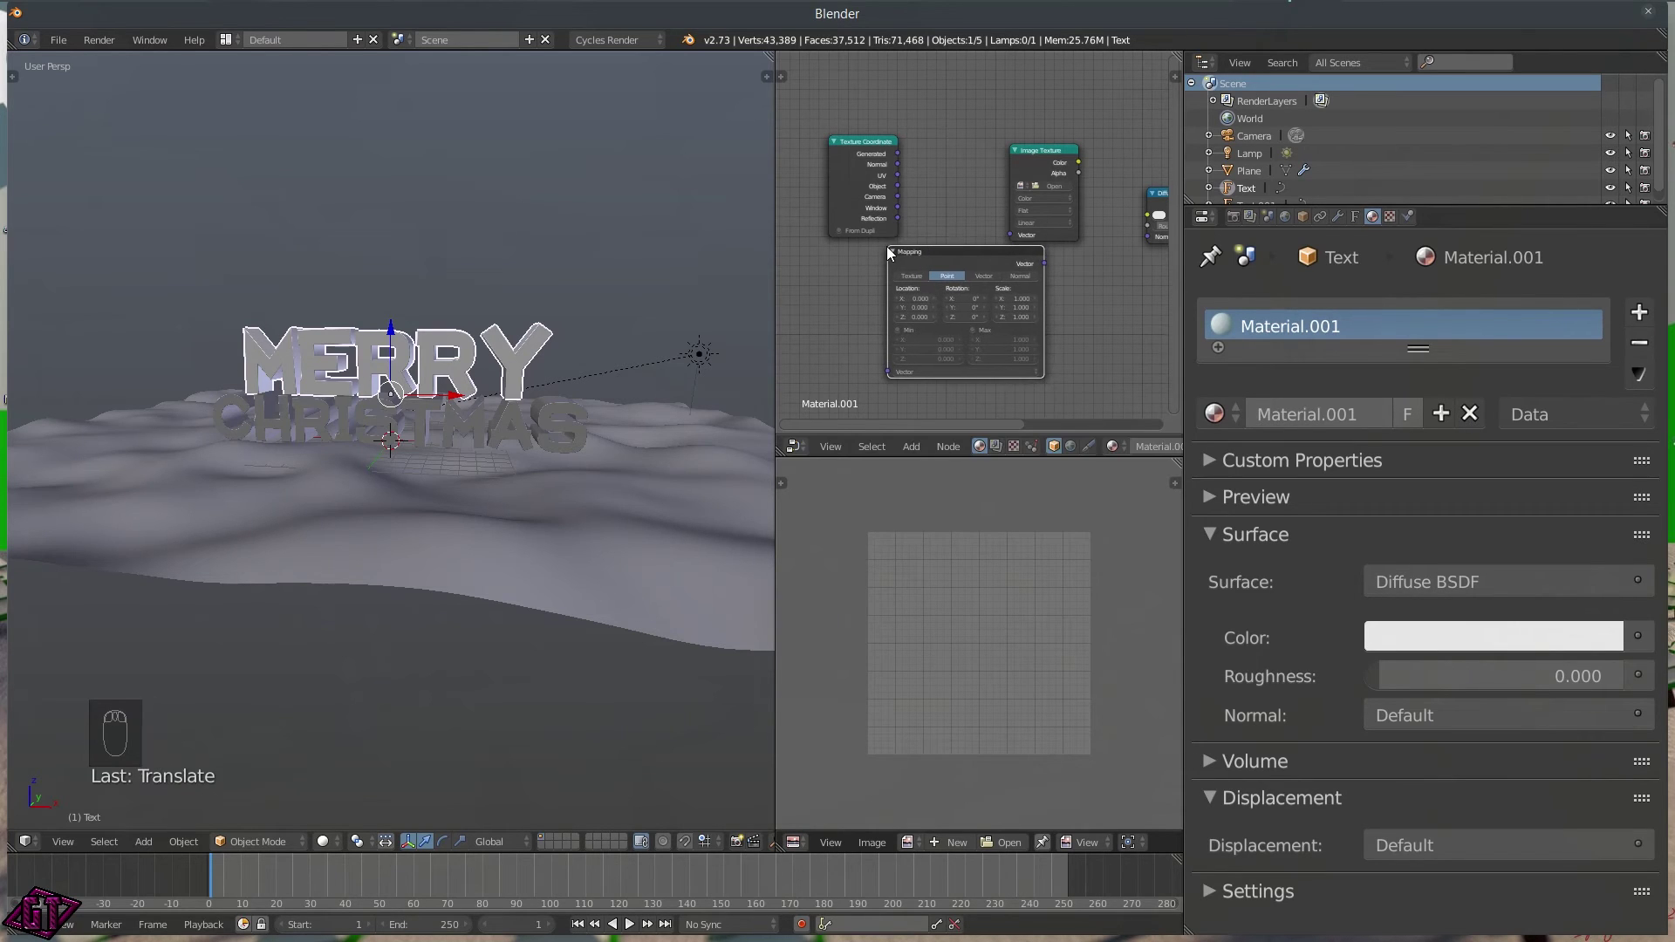
drag(847, 143, 772, 150)
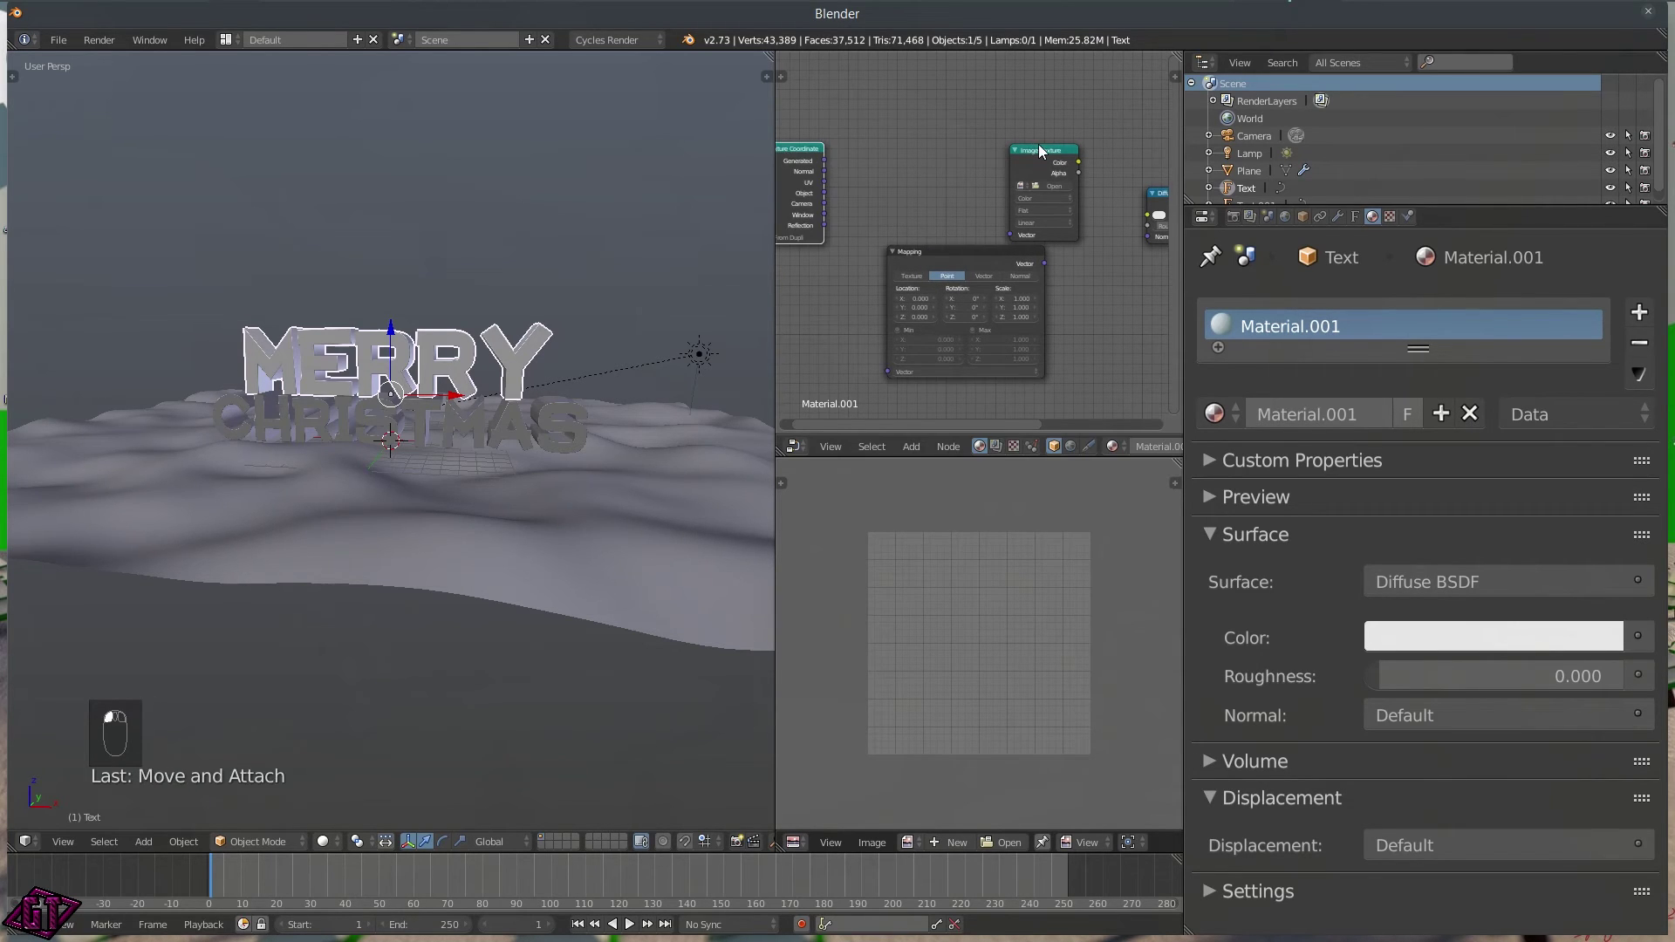
- Arrange the nodes in a row and link Generated coordinates through Mapping and Image Texture into the Diffuse BSDF color
mouse_move(1039, 150)
mouse_down()
mouse_move(984, 139)
mouse_move(1039, 164)
mouse_up()
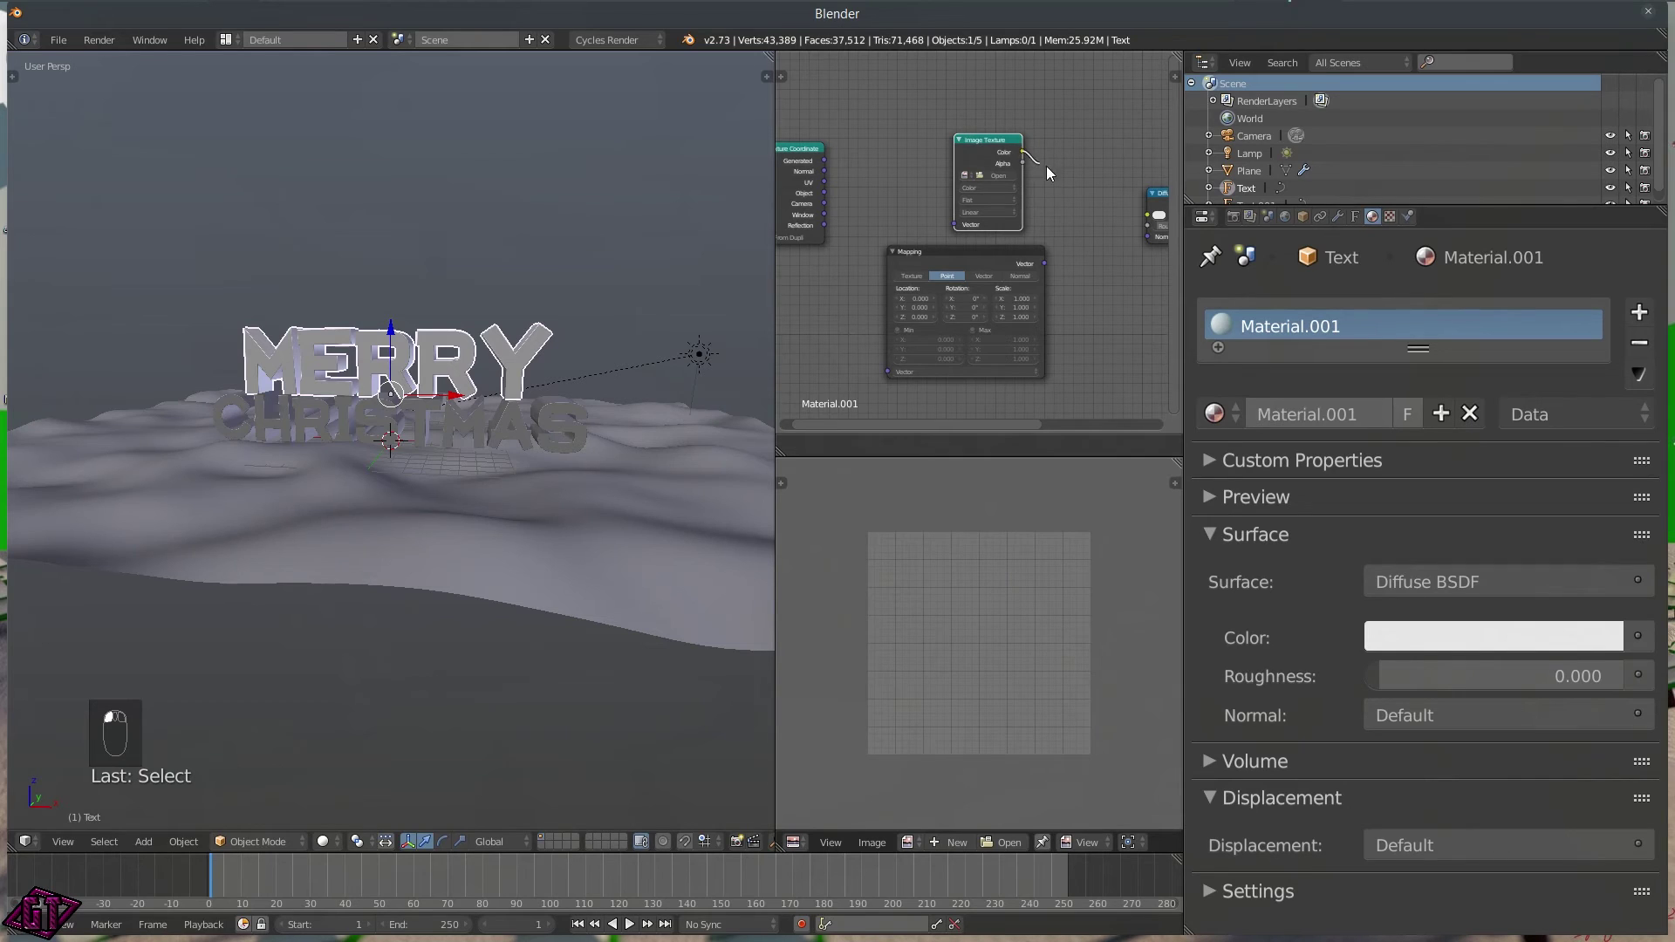
drag(1150, 223, 1144, 218)
drag(987, 138, 1092, 170)
drag(974, 251, 1059, 249)
drag(827, 159, 846, 162)
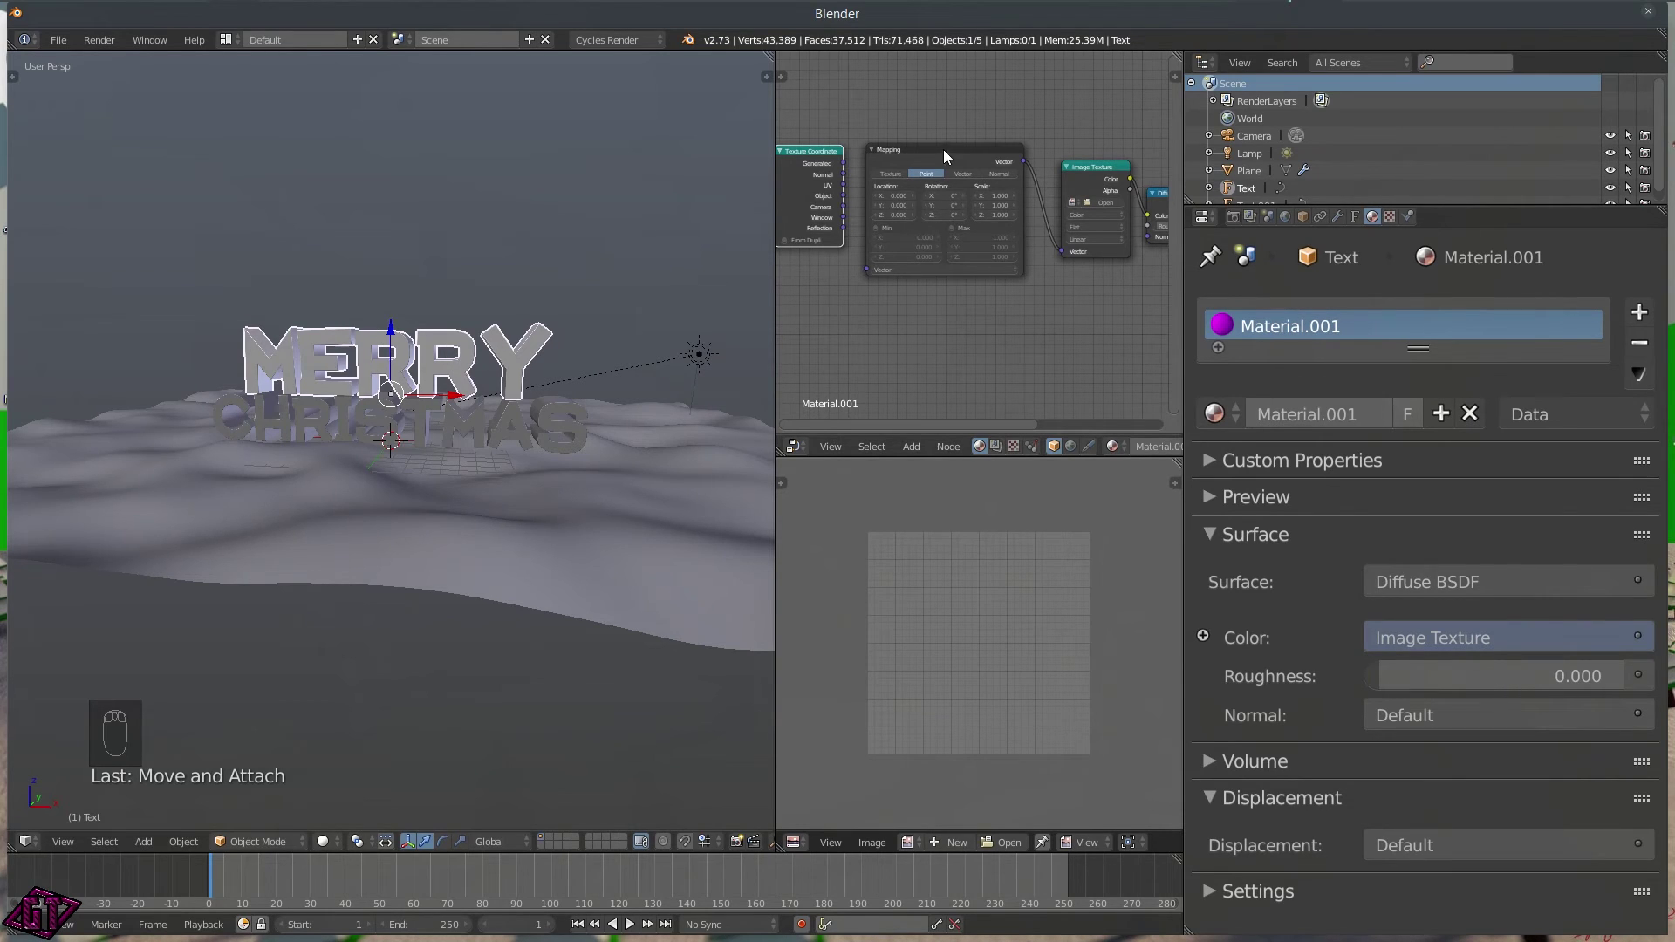
click(846, 170)
drag(846, 279, 866, 270)
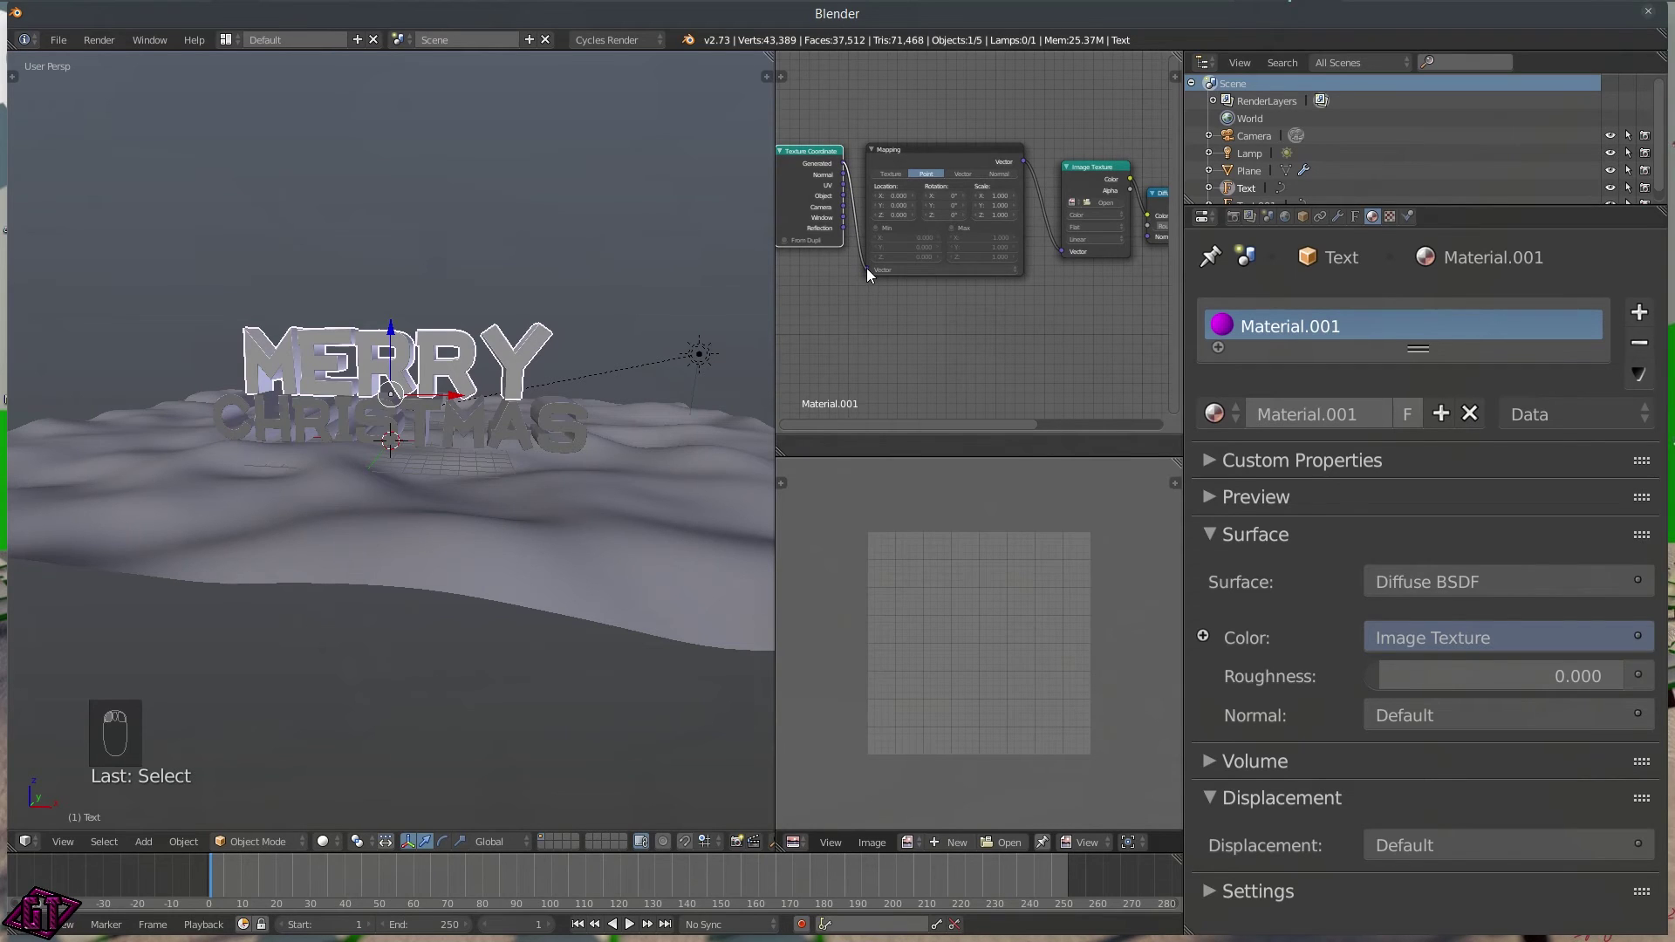
- Load candyCane_Texture.jpg from the Desktop's Christmas folder into the Image Texture node
middle_drag(1066, 288, 894, 326)
click(914, 226)
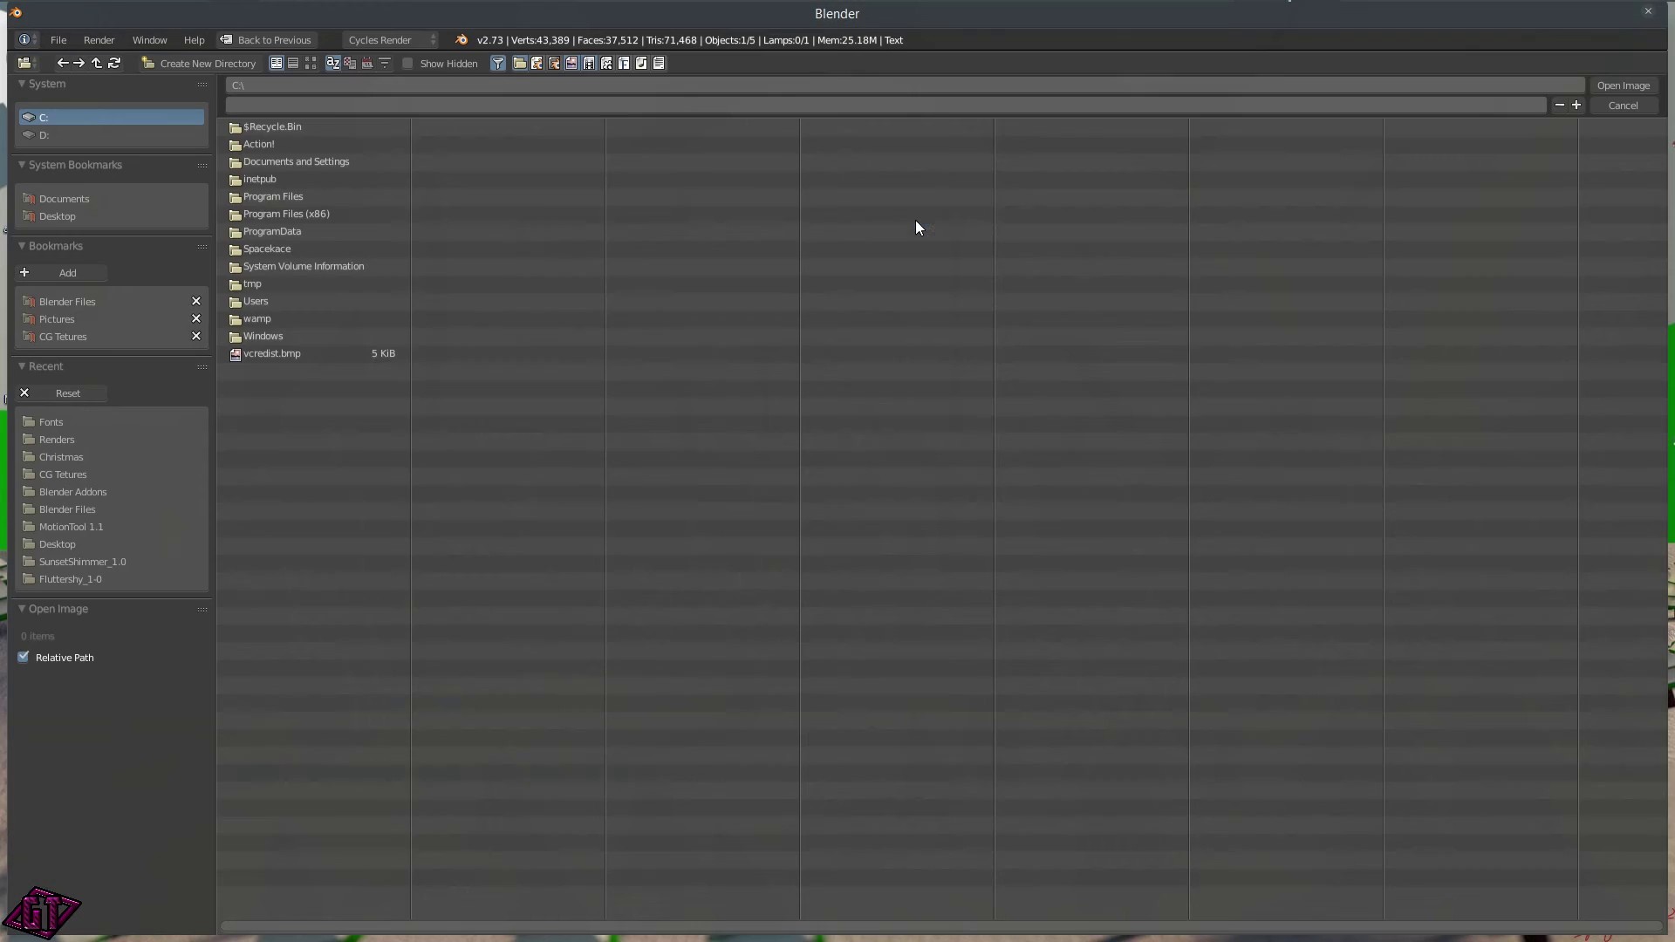
click(60, 214)
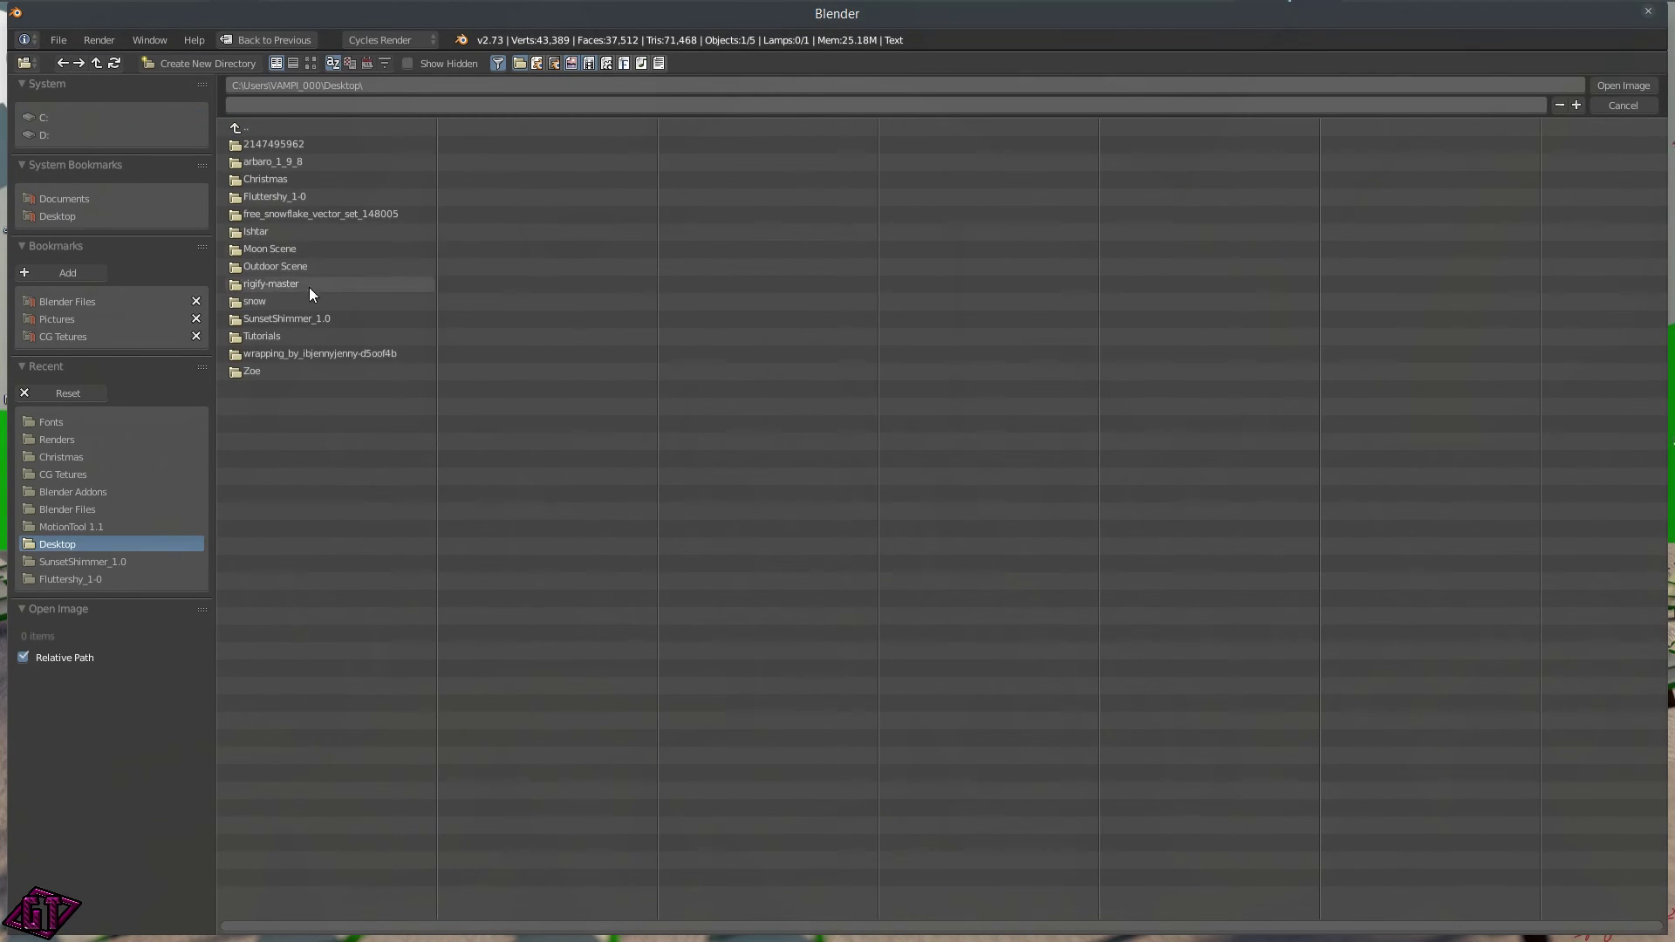
click(270, 180)
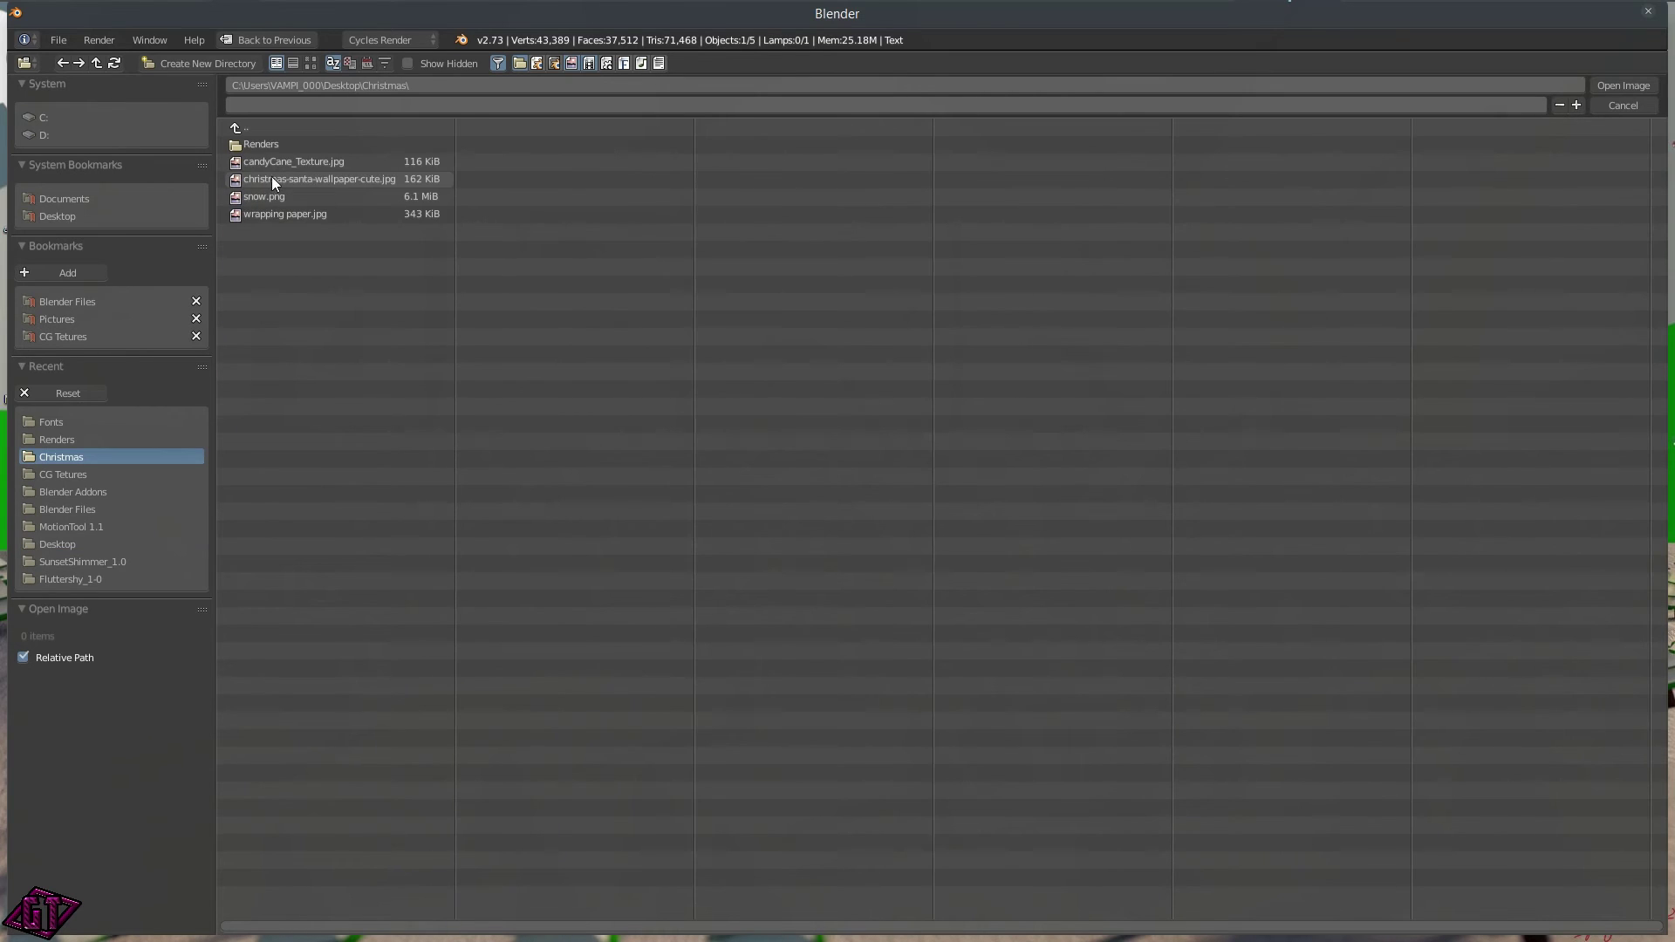
click(312, 62)
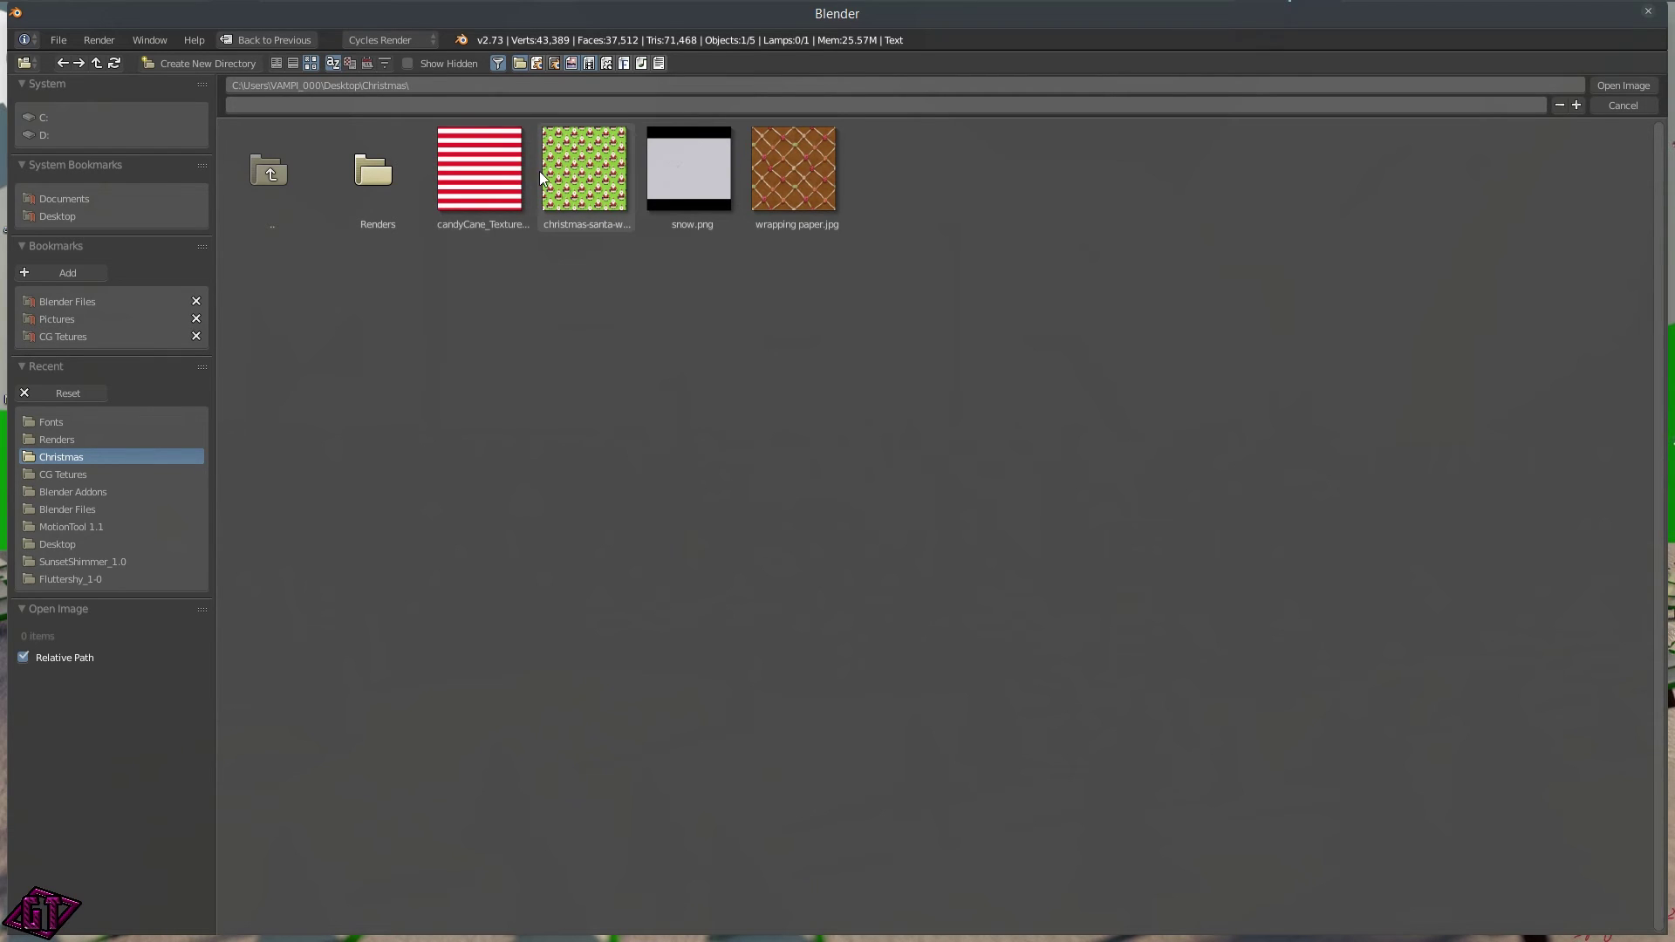
click(491, 159)
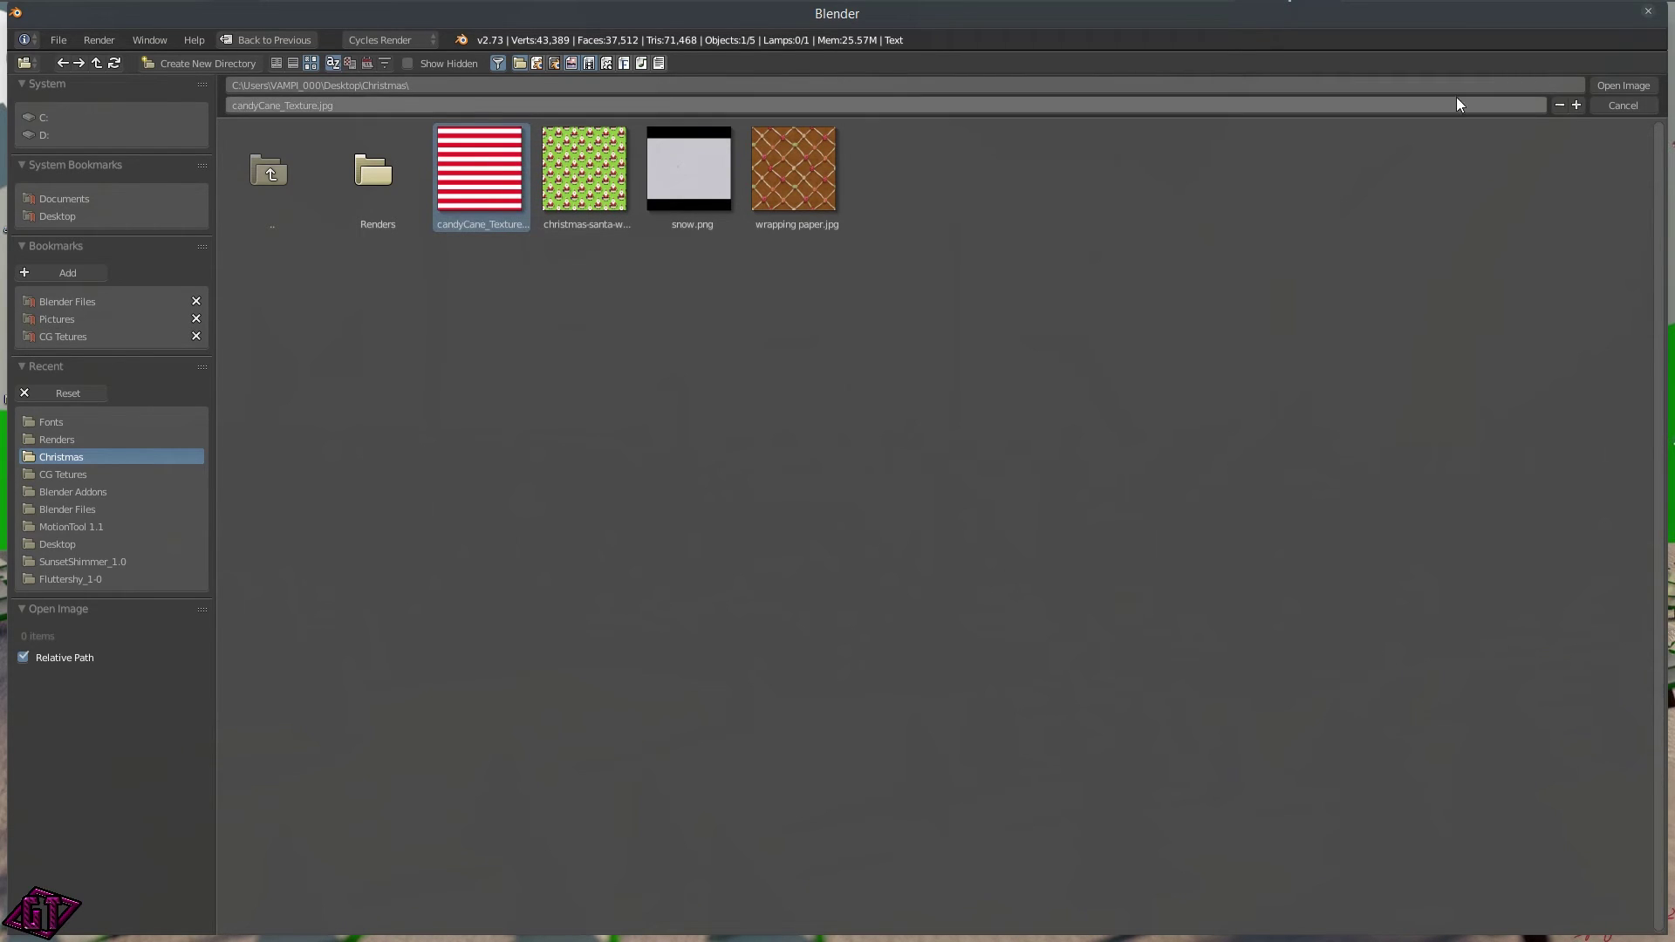
click(1625, 86)
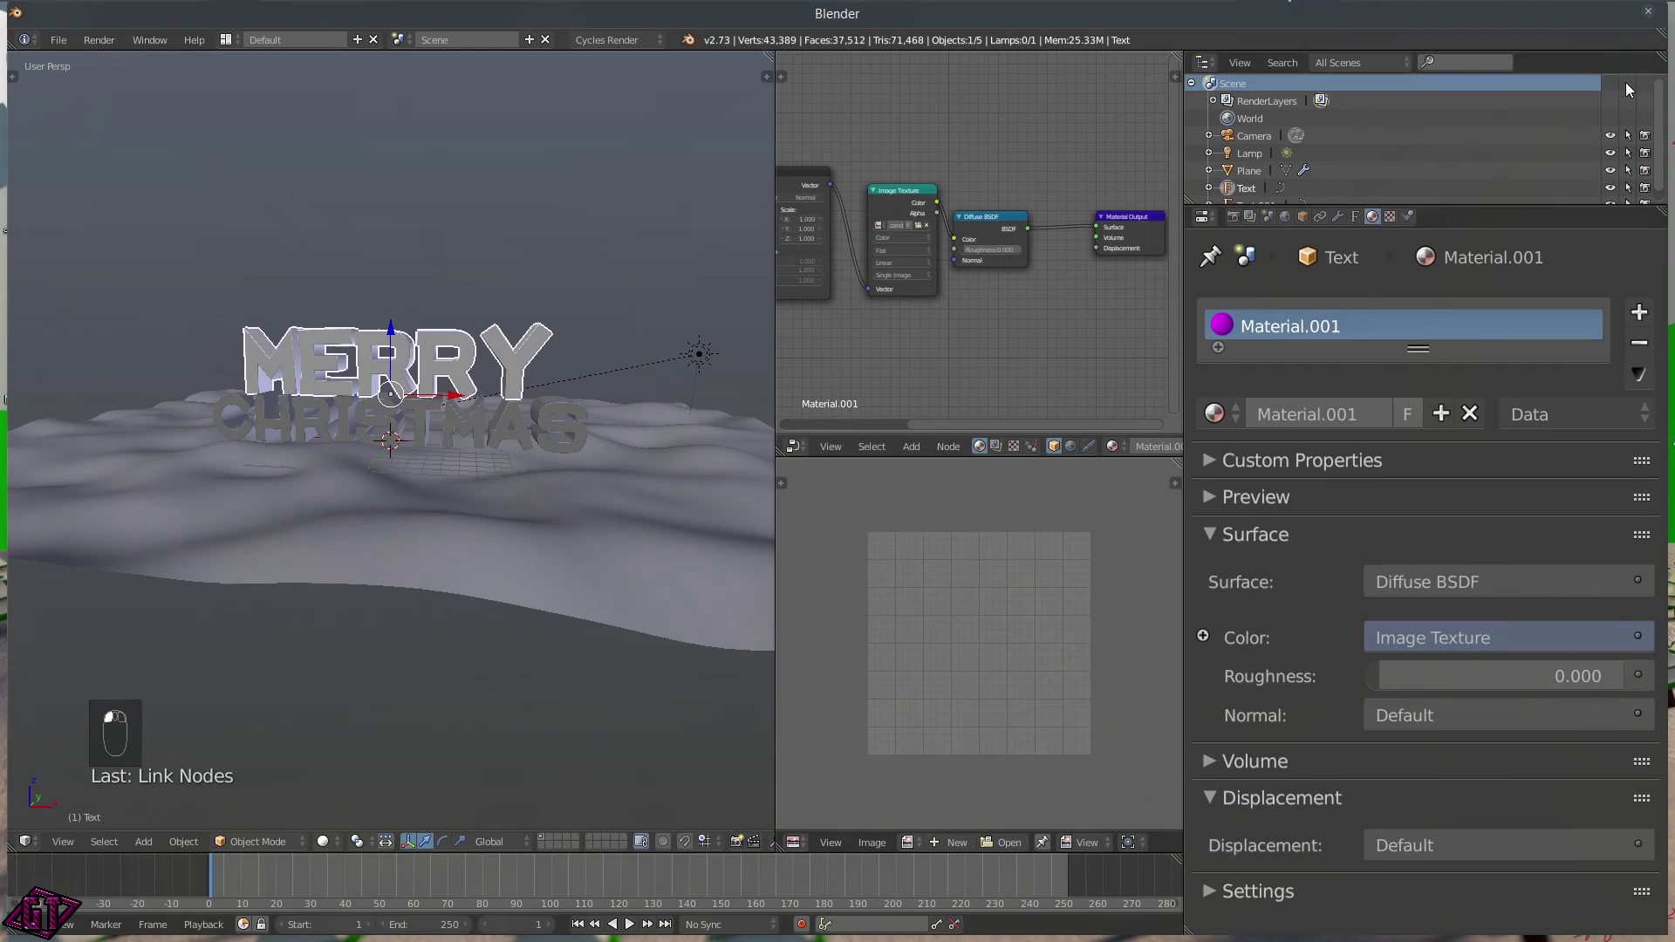
- Show the scene through the camera with Rendered shading to preview the candy cane material on the MERRY text
middle_drag(929, 360, 1028, 354)
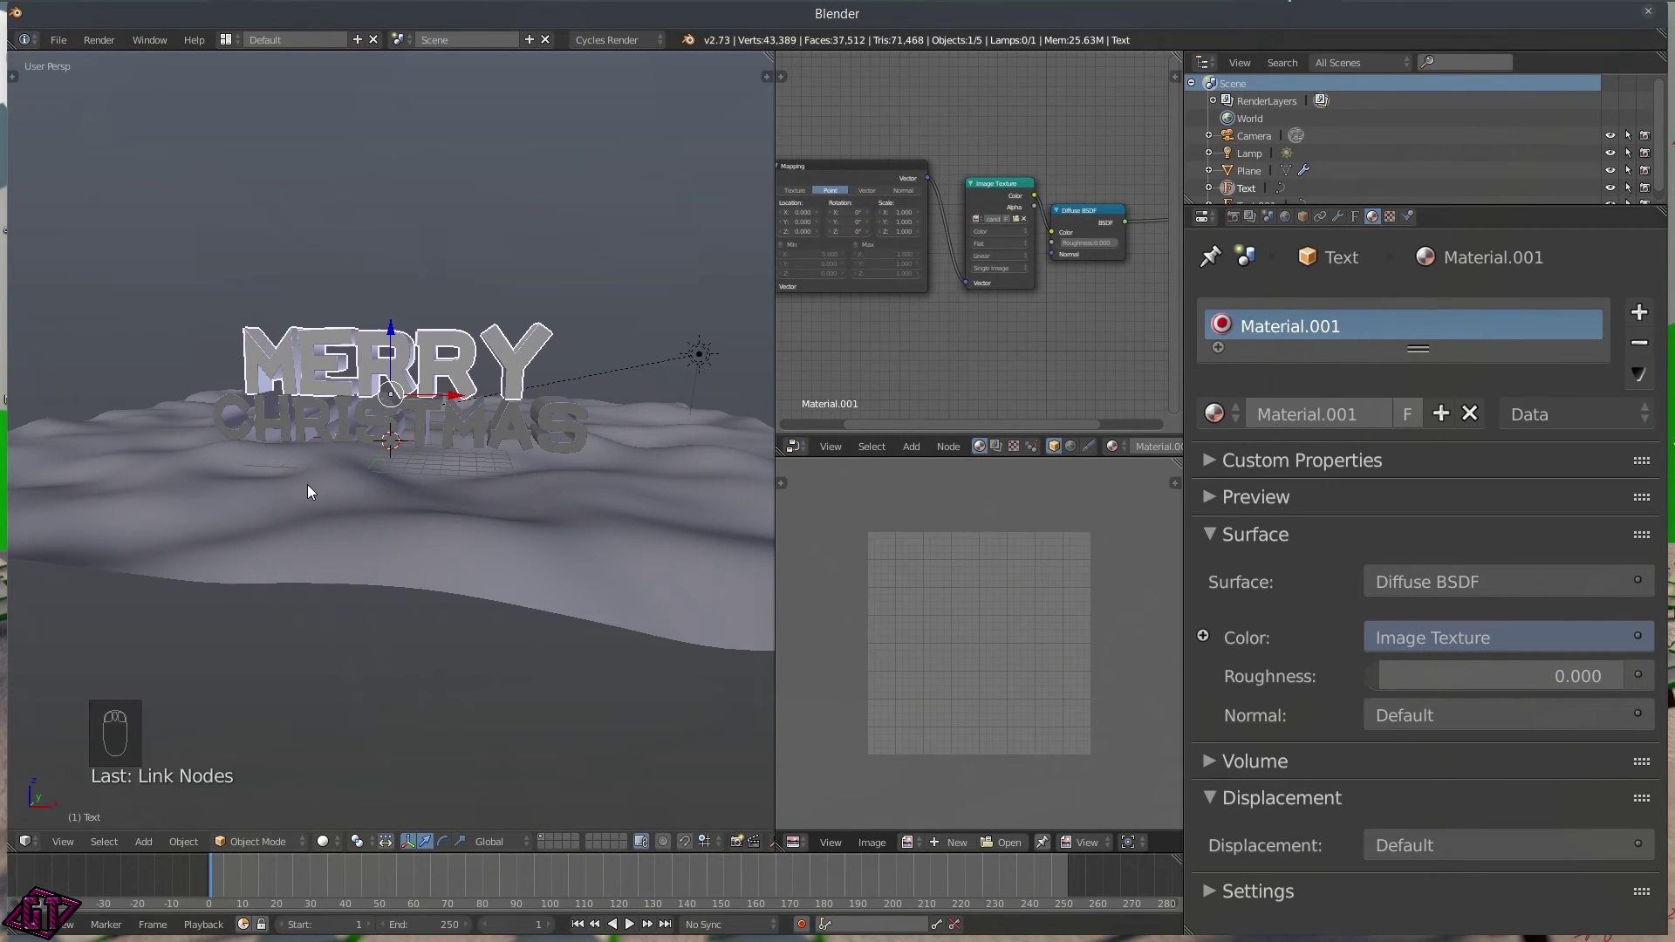
key(q)
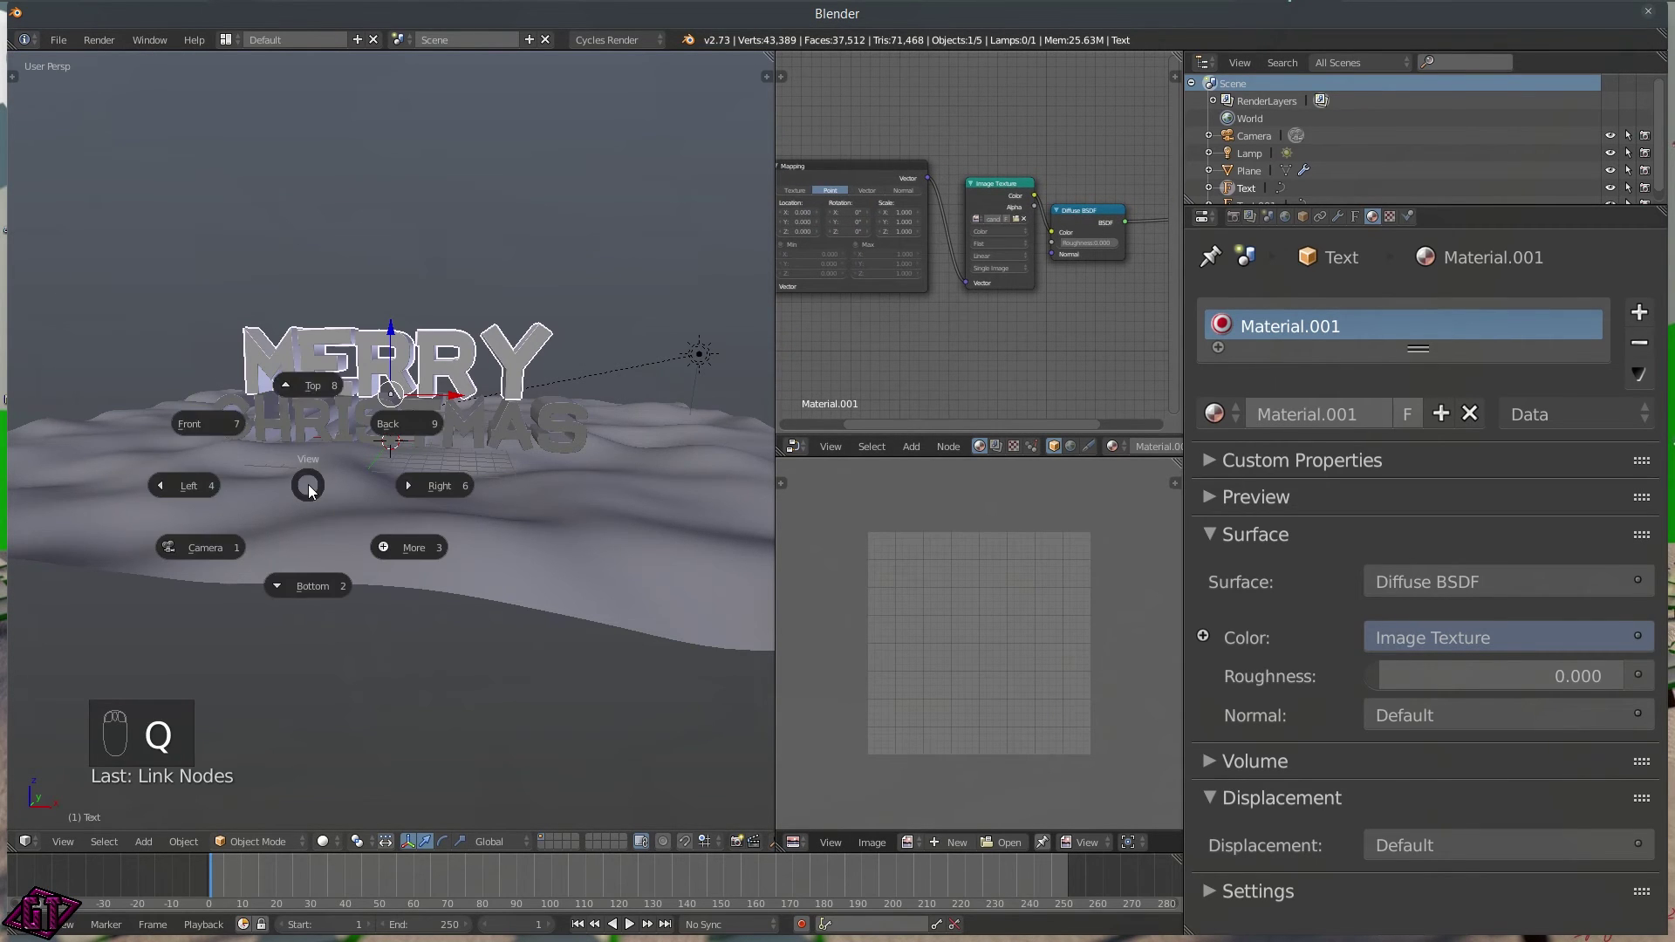
click(202, 548)
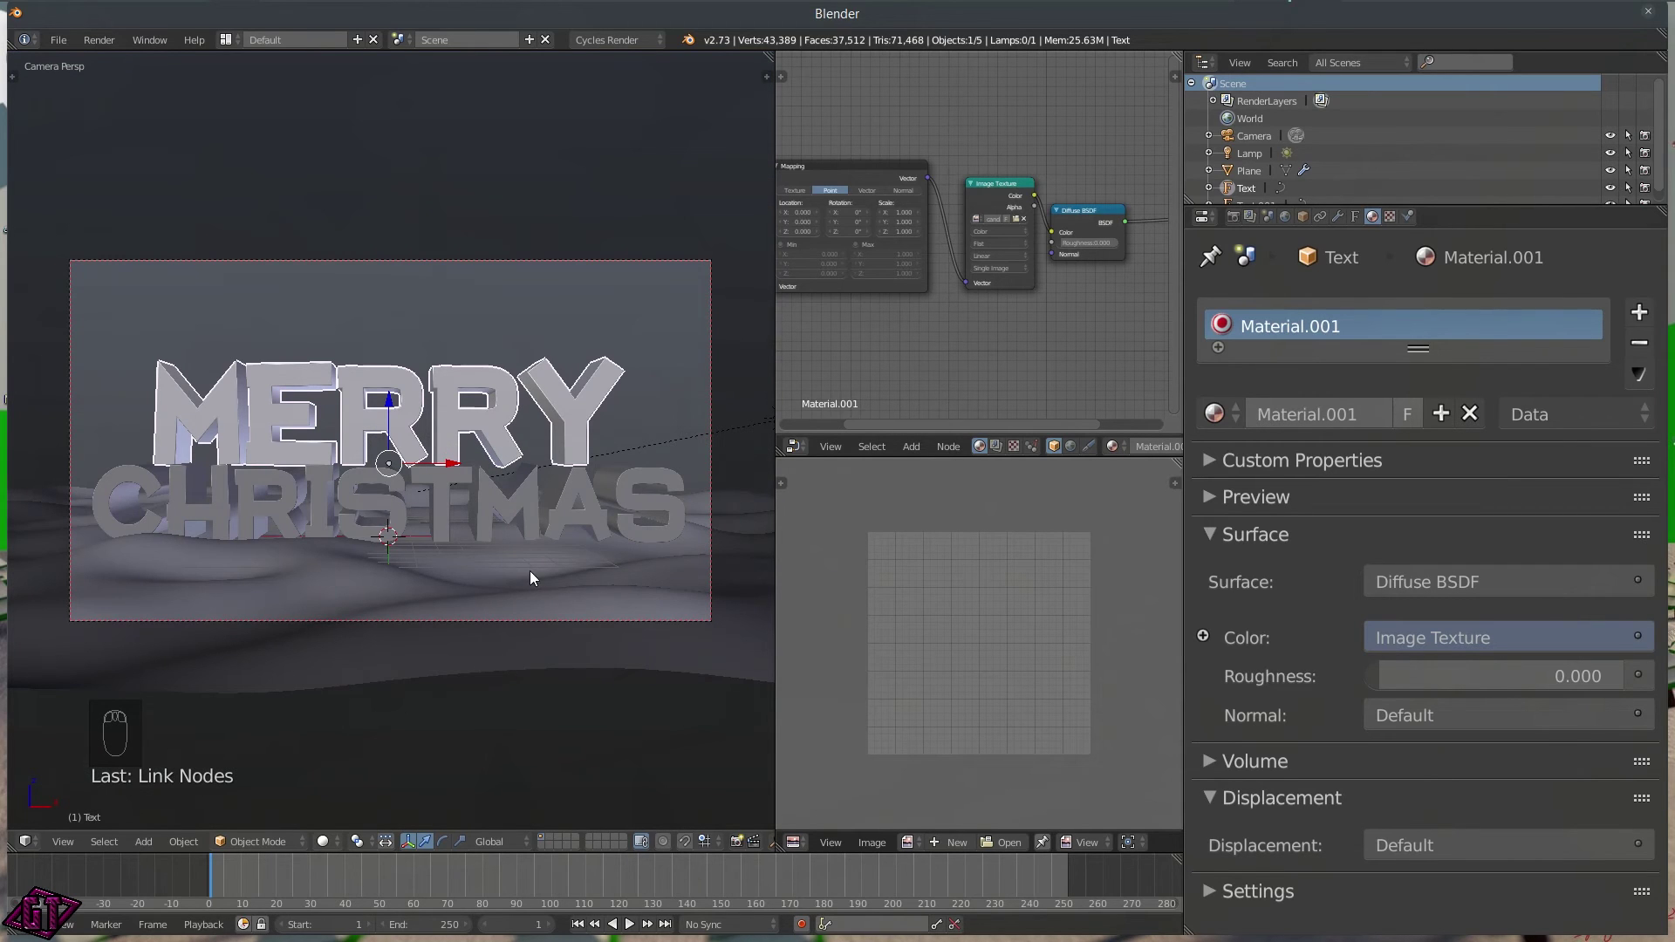
key(z)
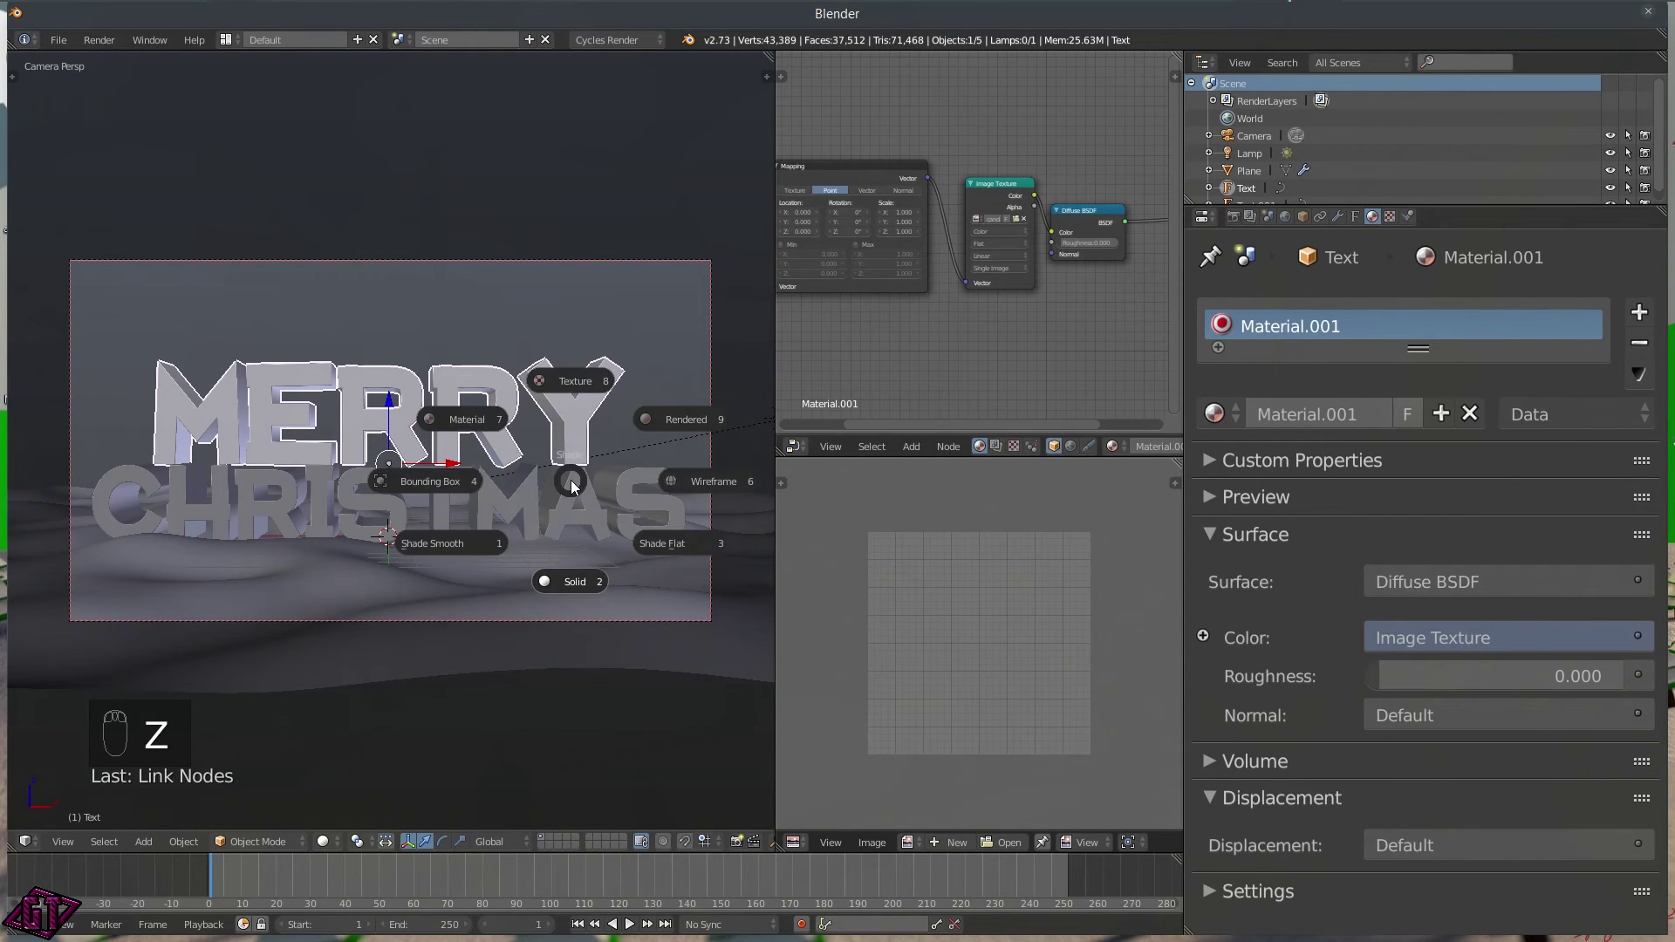
click(479, 432)
key(z)
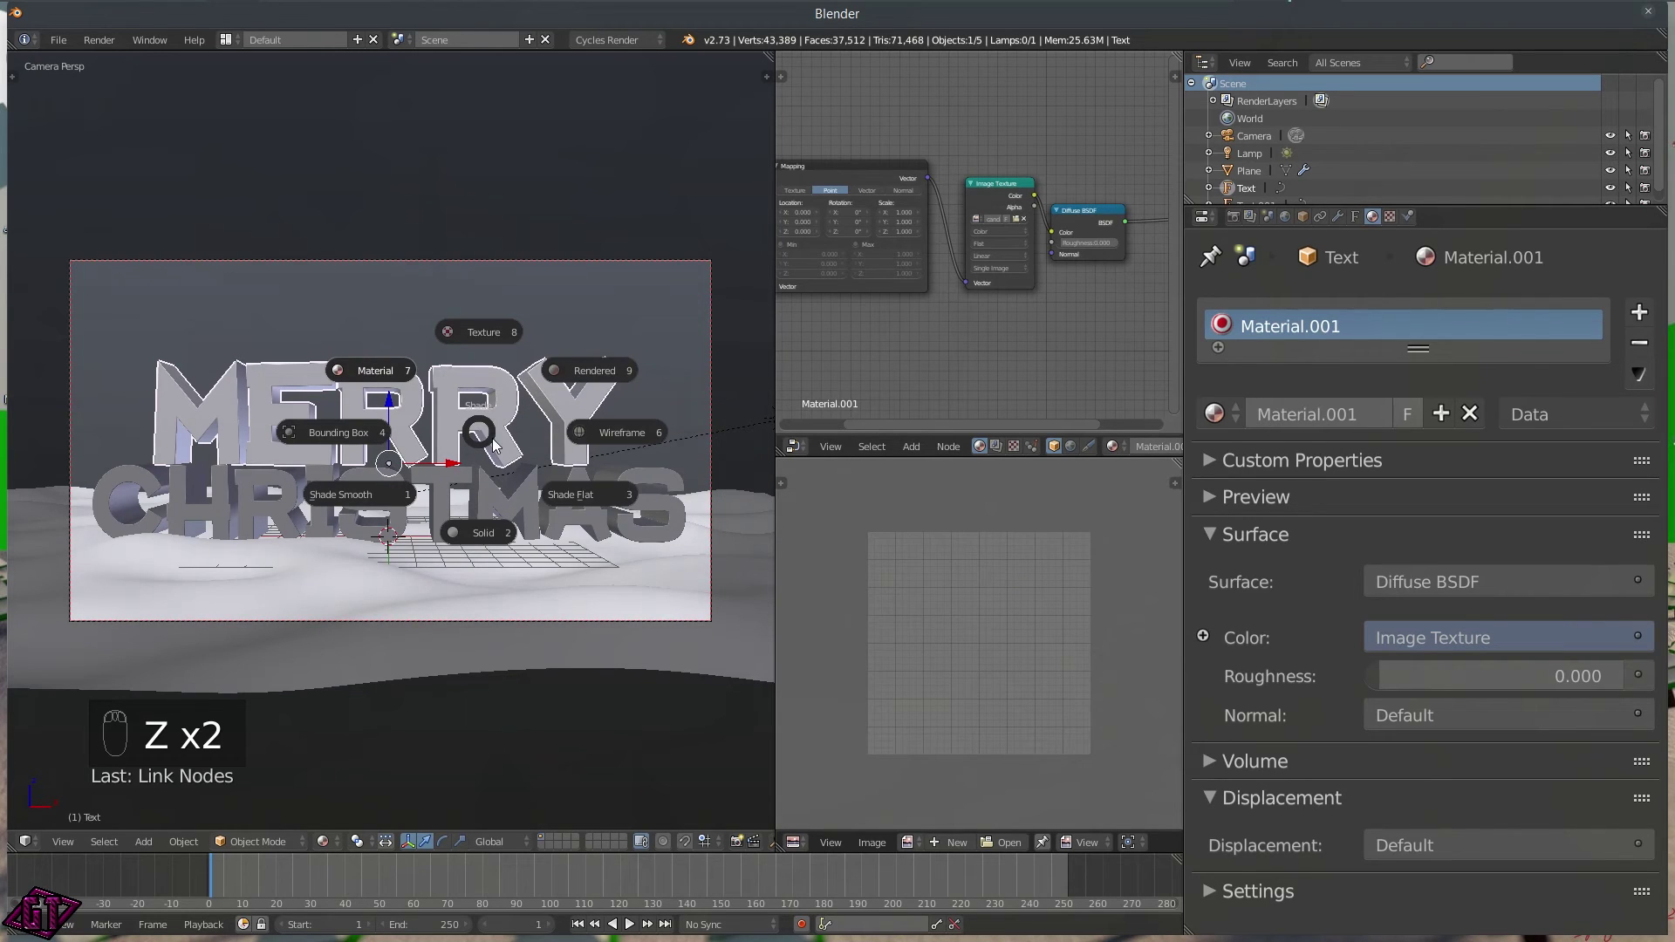
click(569, 375)
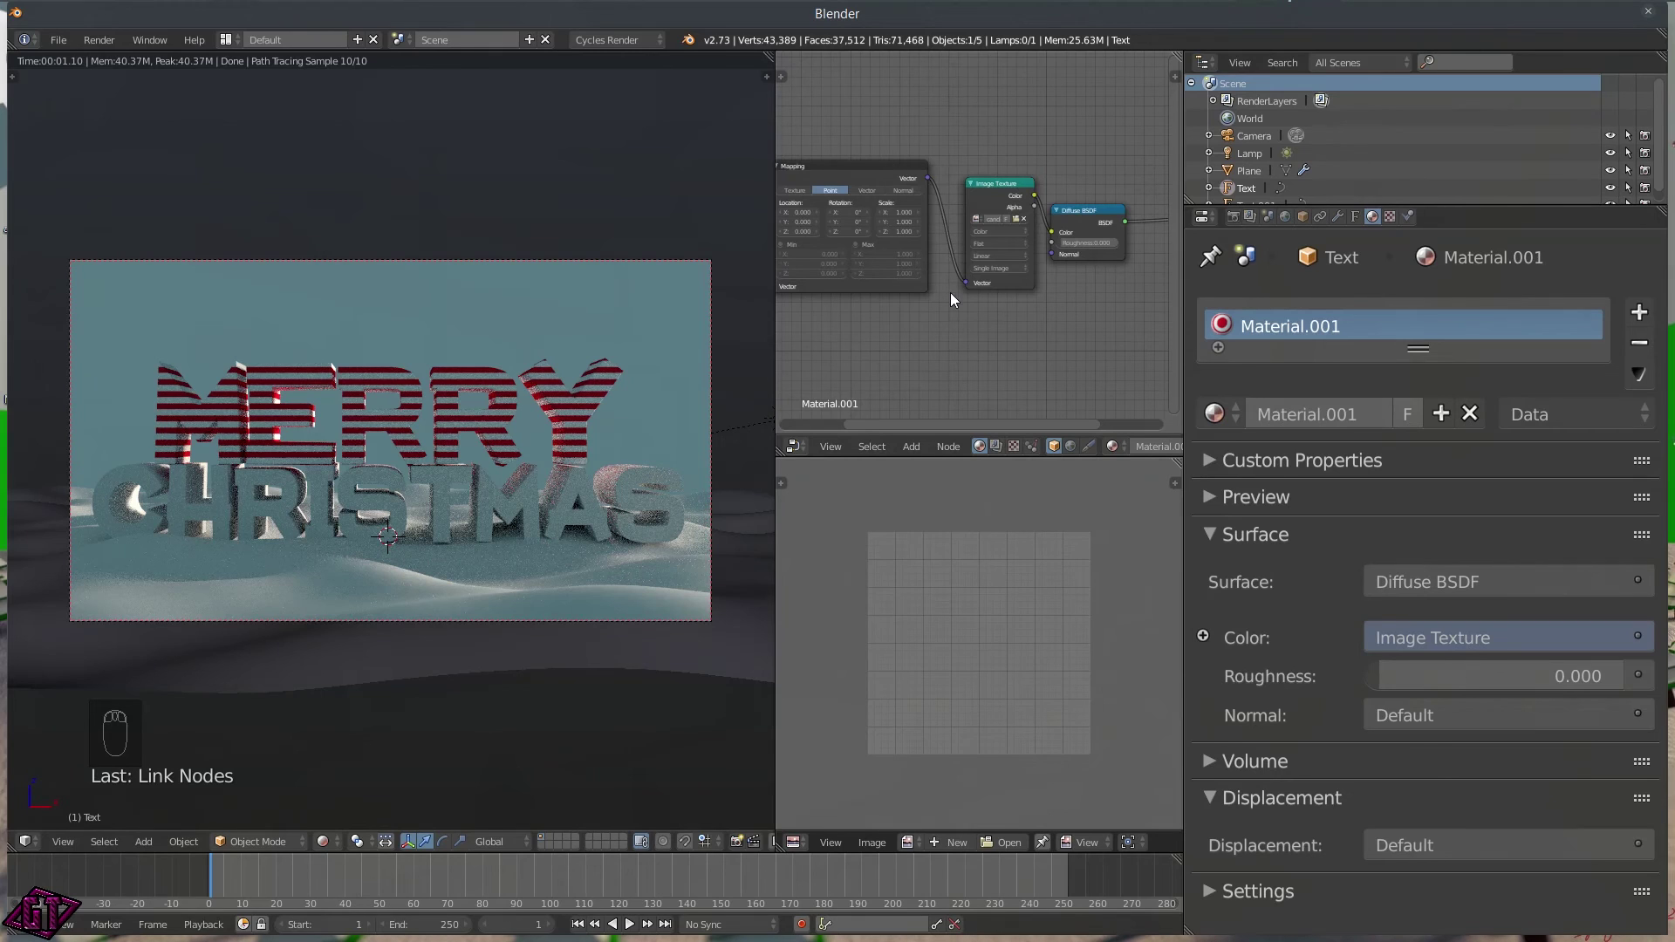
- Set the Mapping node's scale to 0.5 on X, Y and Z to enlarge the candy cane stripes
middle_drag(915, 307, 956, 344)
scroll(981, 317, up, 2)
scroll(1002, 339, up, 3)
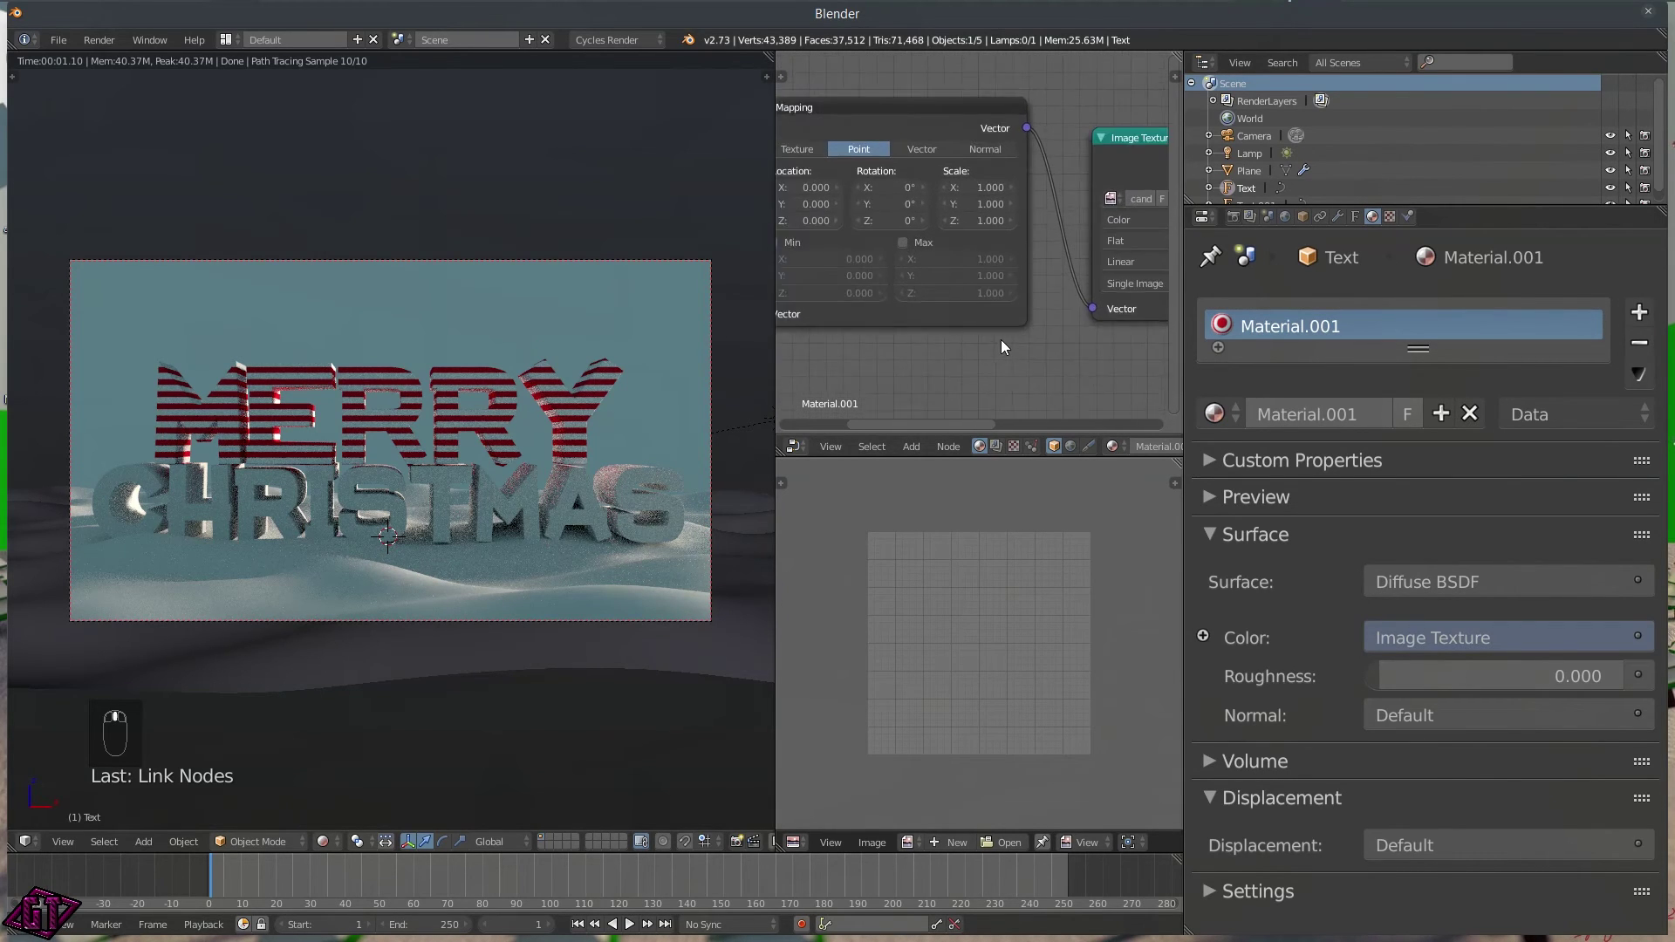
scroll(1046, 166, up, 6)
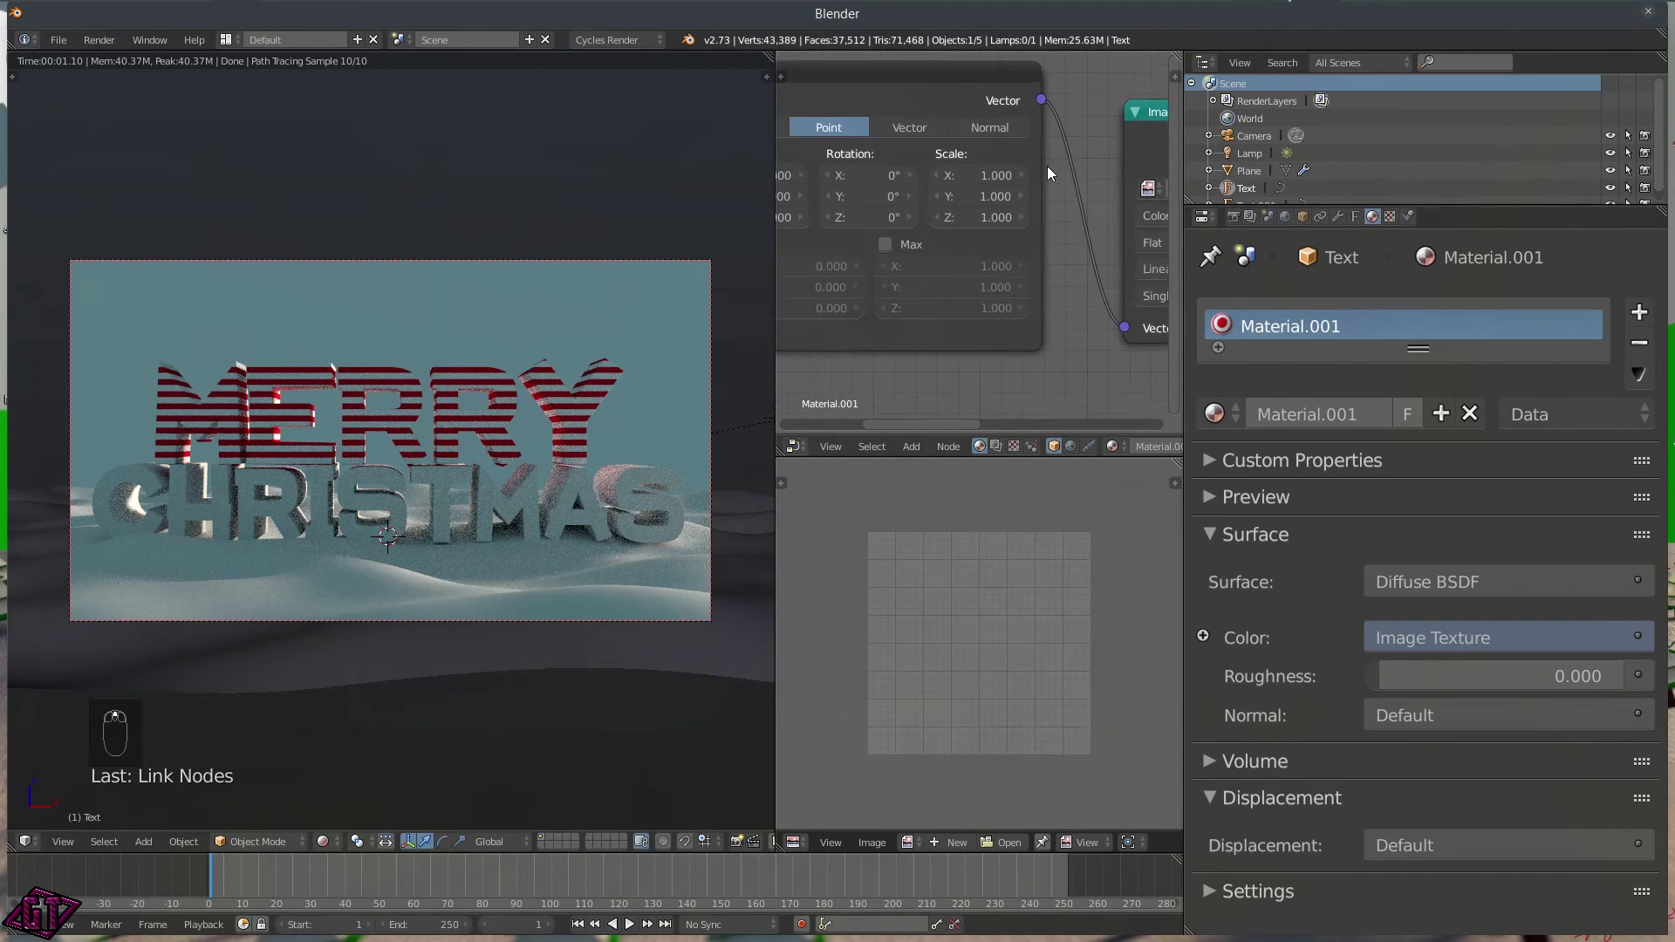
scroll(1080, 175, down, 3)
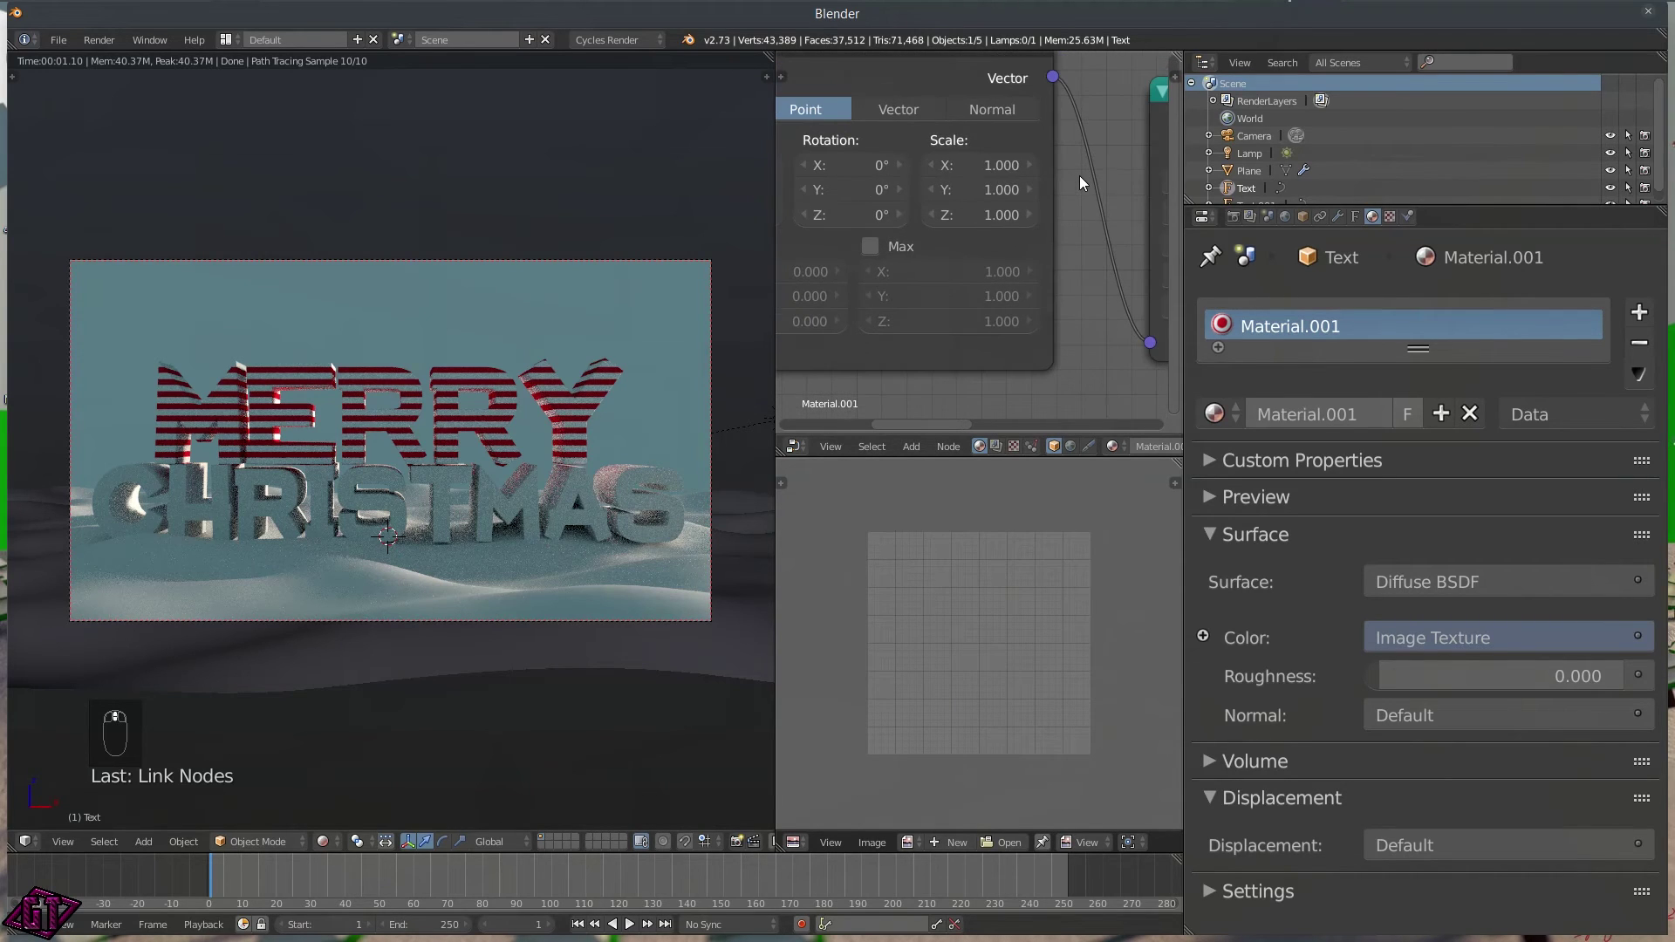
click(981, 164)
key(BackSpace)
click(967, 188)
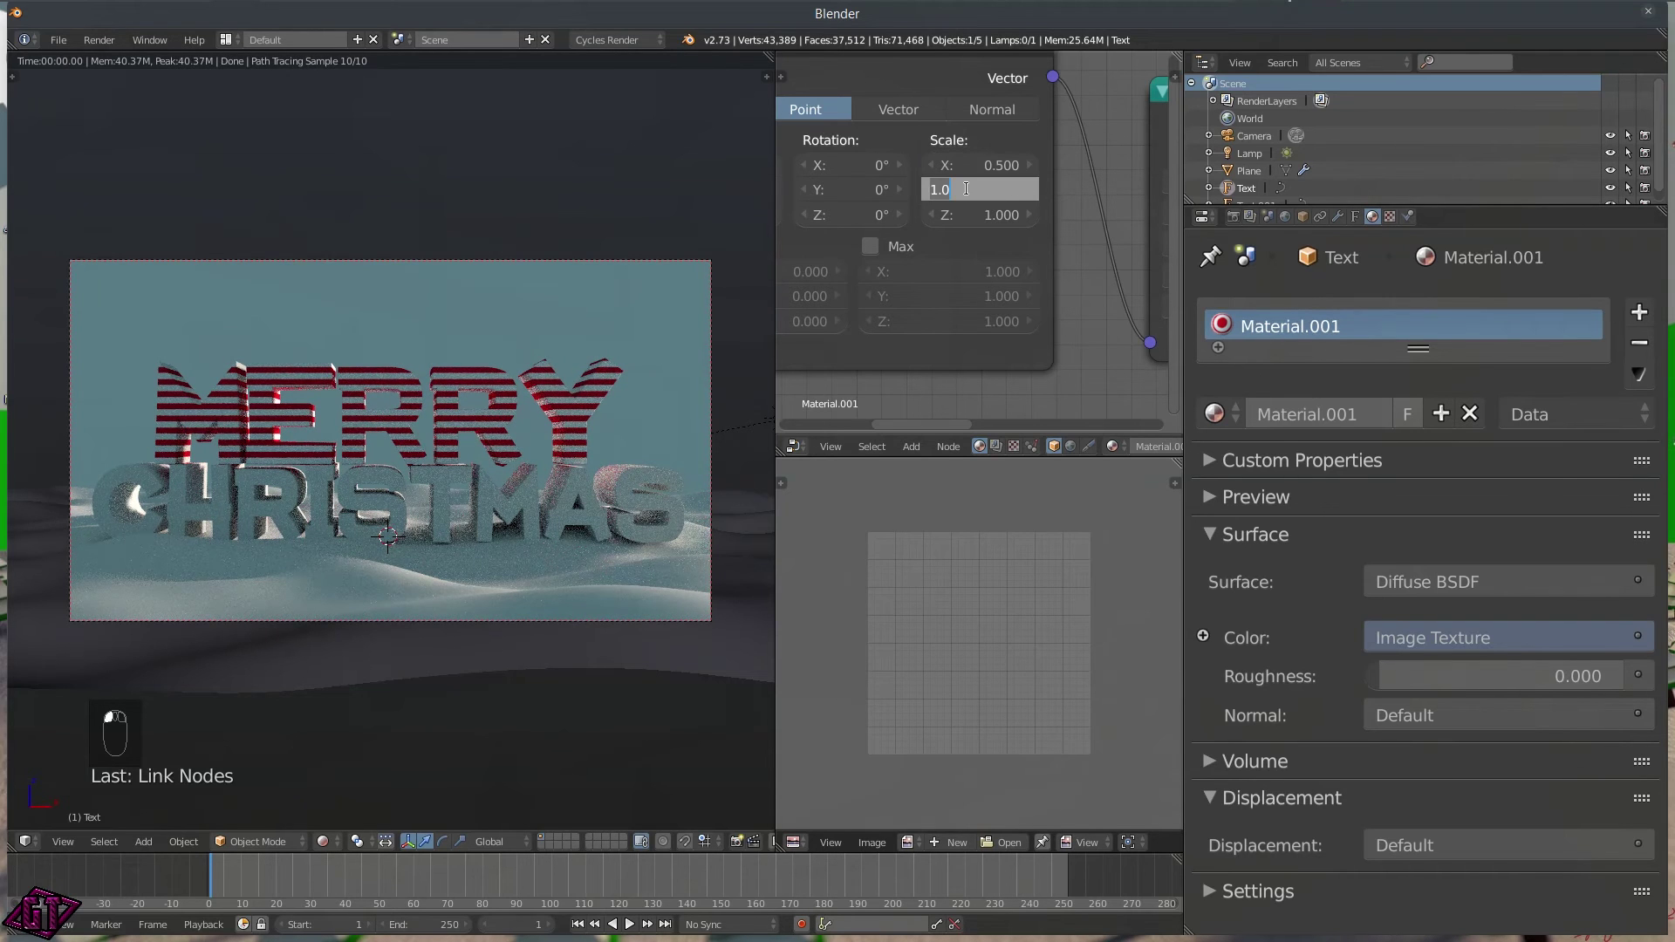
key(BackSpace)
text(.5)
key(Return)
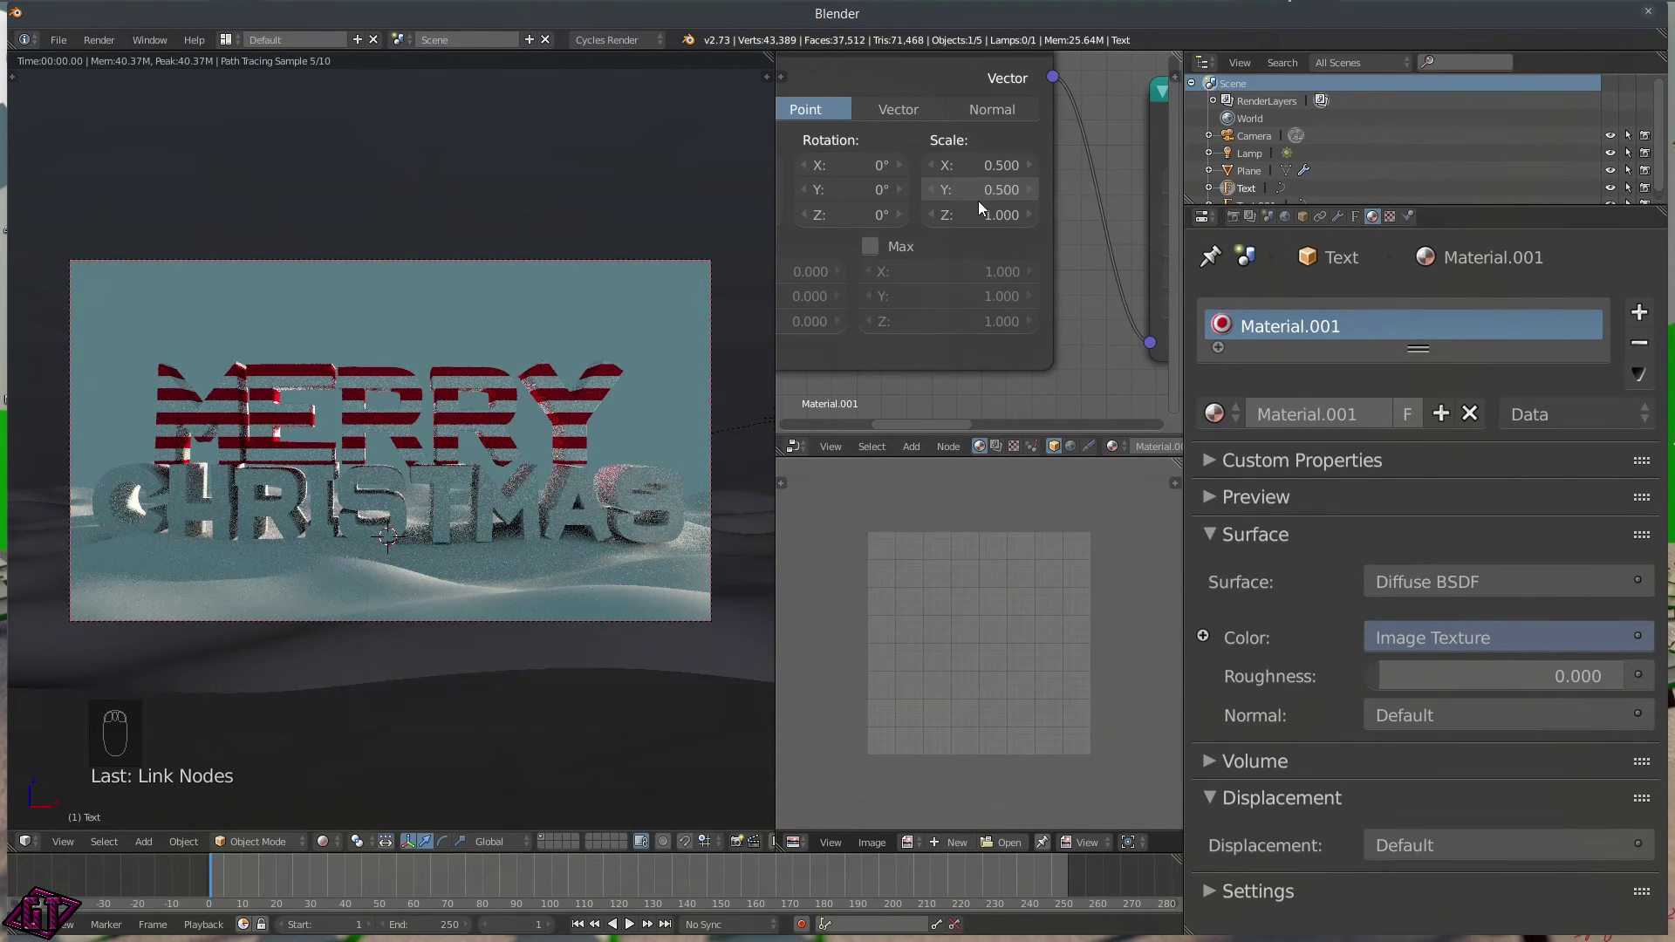
click(983, 215)
key(BackSpace)
text(.5)
key(Return)
- Try rotating the stripes in the Mapping node by 2° on Z and 12° on X
middle_drag(840, 244, 948, 246)
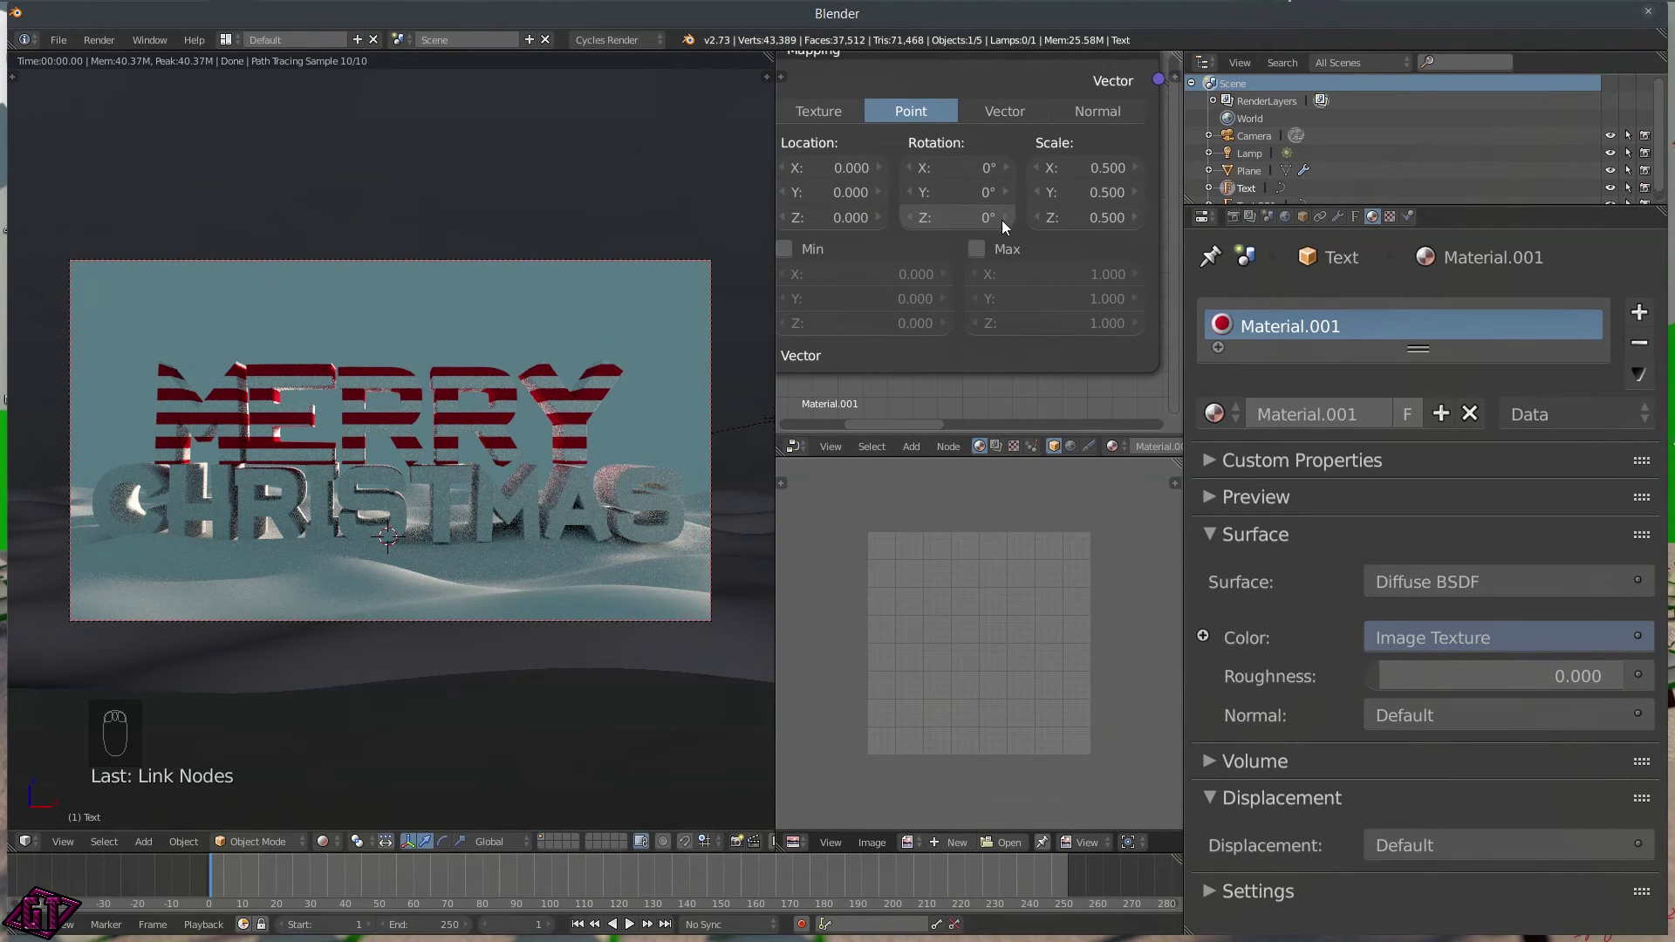
click(1007, 217)
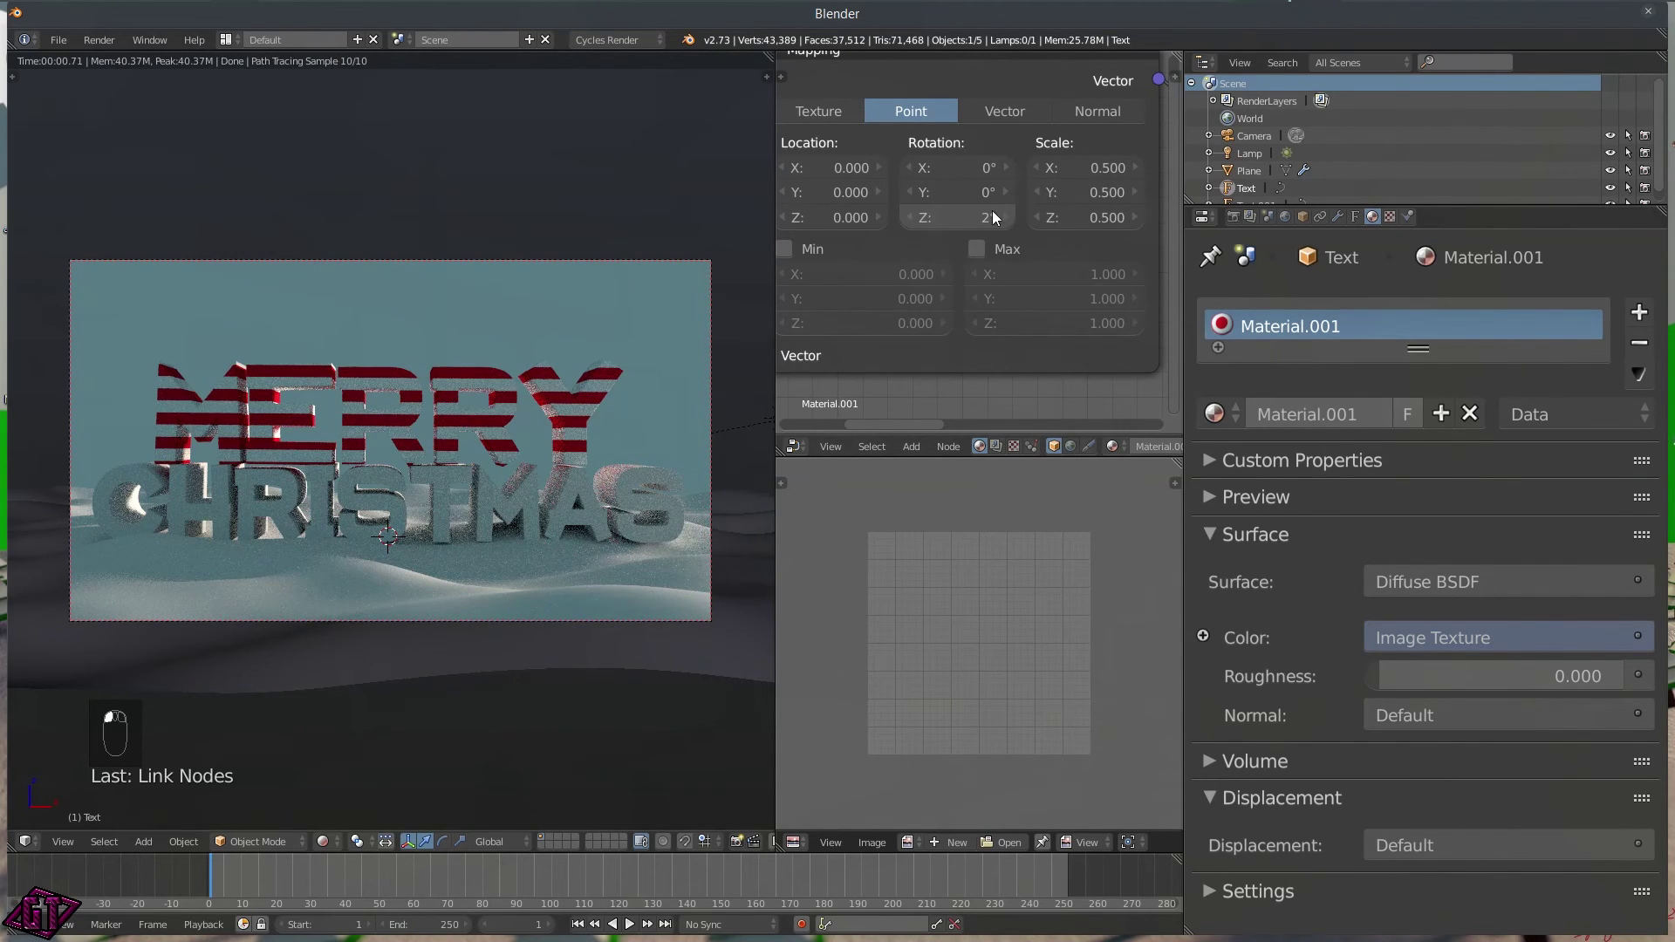
click(1007, 167)
click(1006, 166)
click(1006, 167)
click(1007, 167)
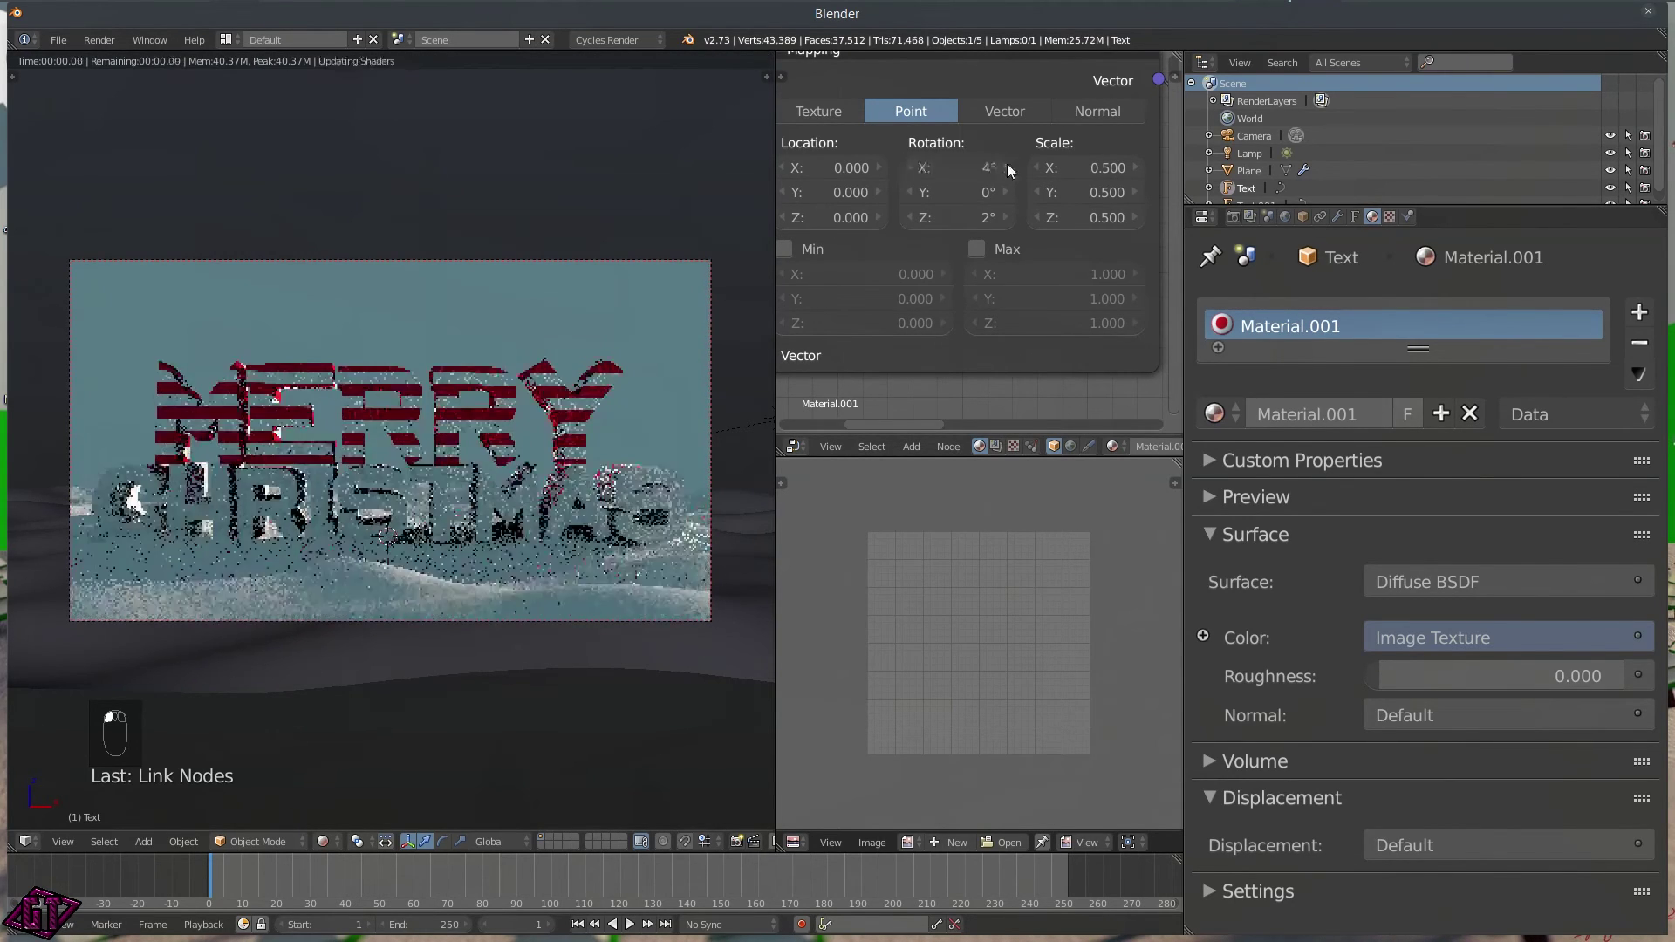
click(969, 167)
text(125d)
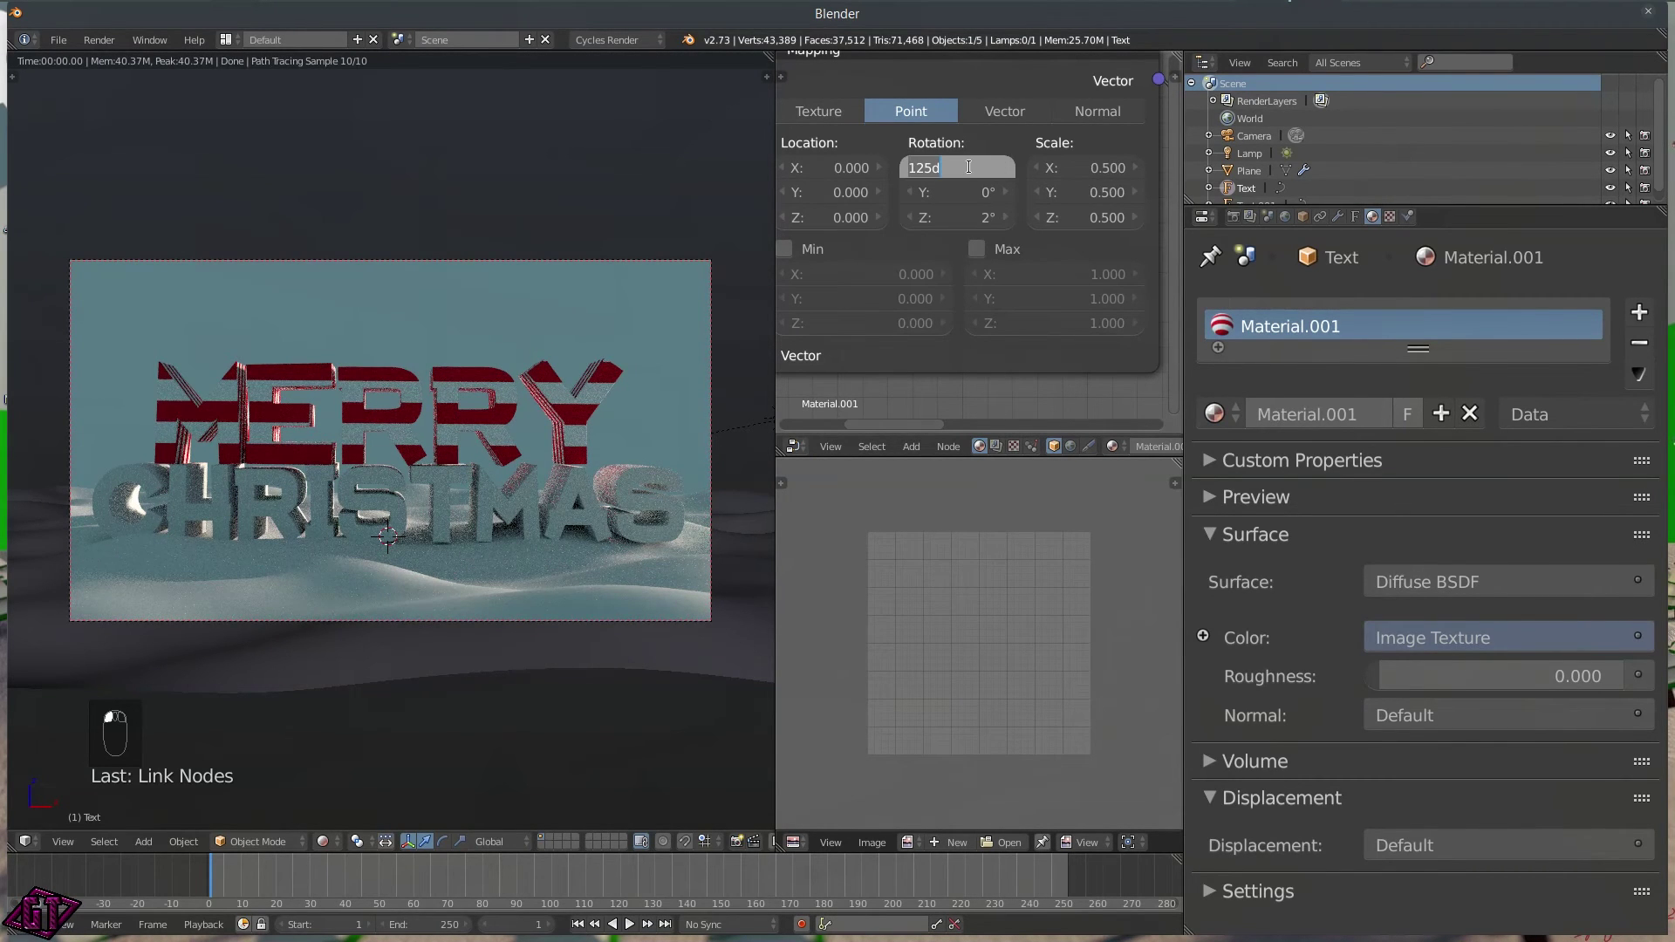
key(Return)
- Try different Y rotations in the Mapping node, ending at 4°
click(981, 192)
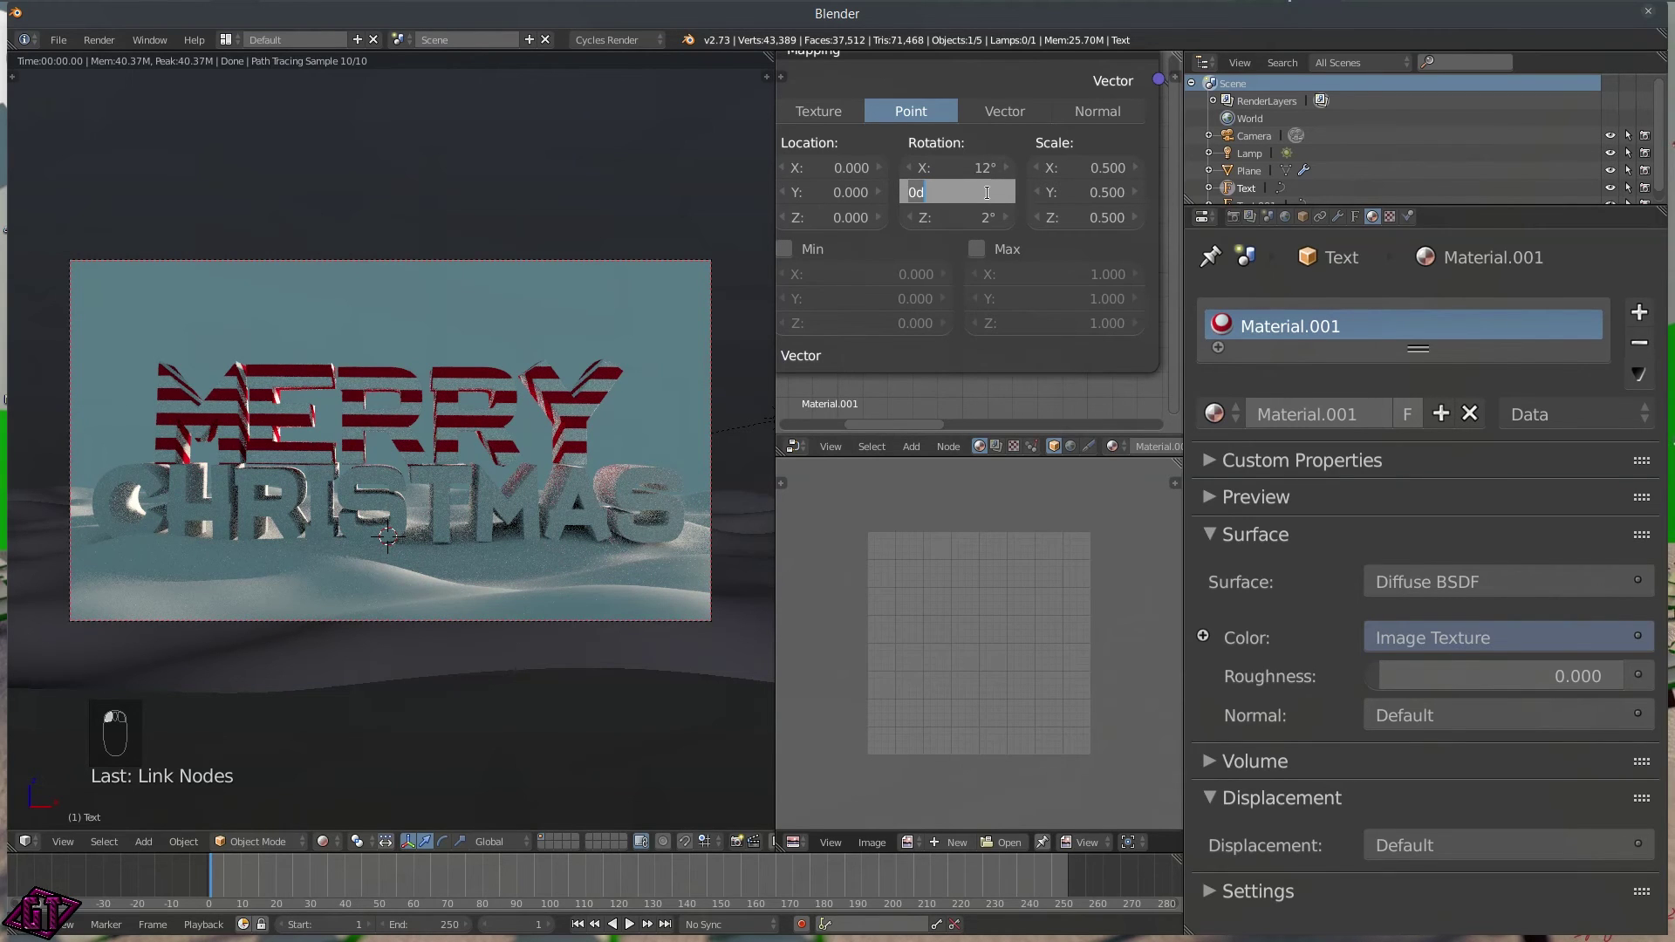
text(11)
key(Return)
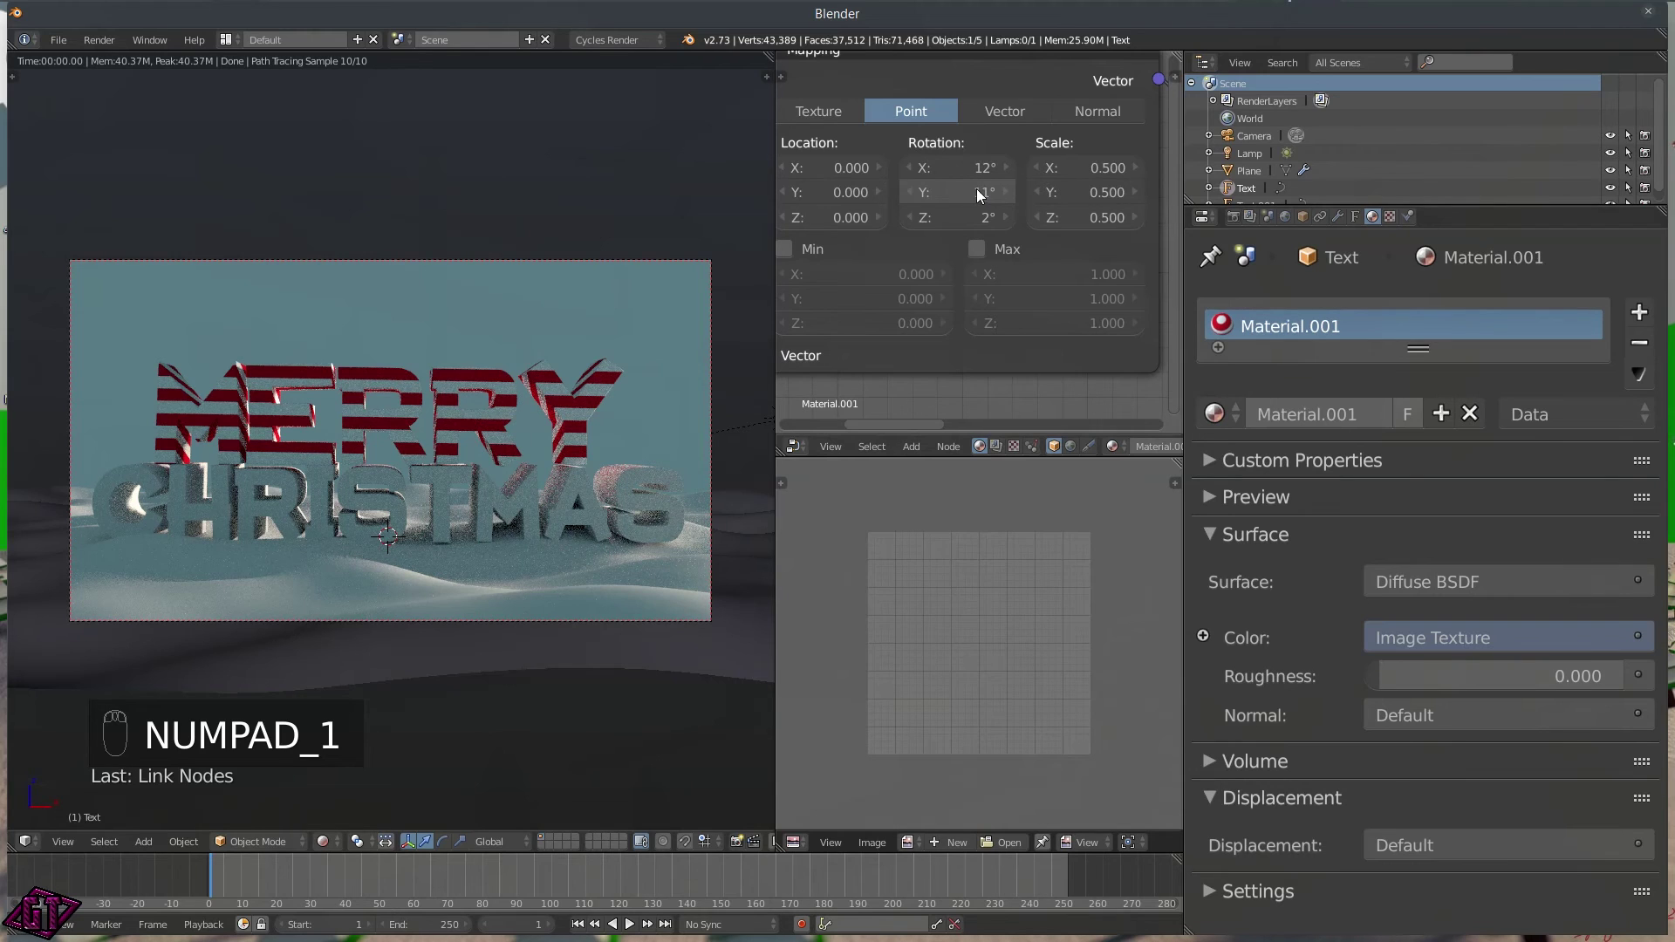
mouse_move(957, 196)
mouse_down()
mouse_move(1029, 195)
mouse_move(954, 192)
mouse_up()
click(954, 190)
text(4)
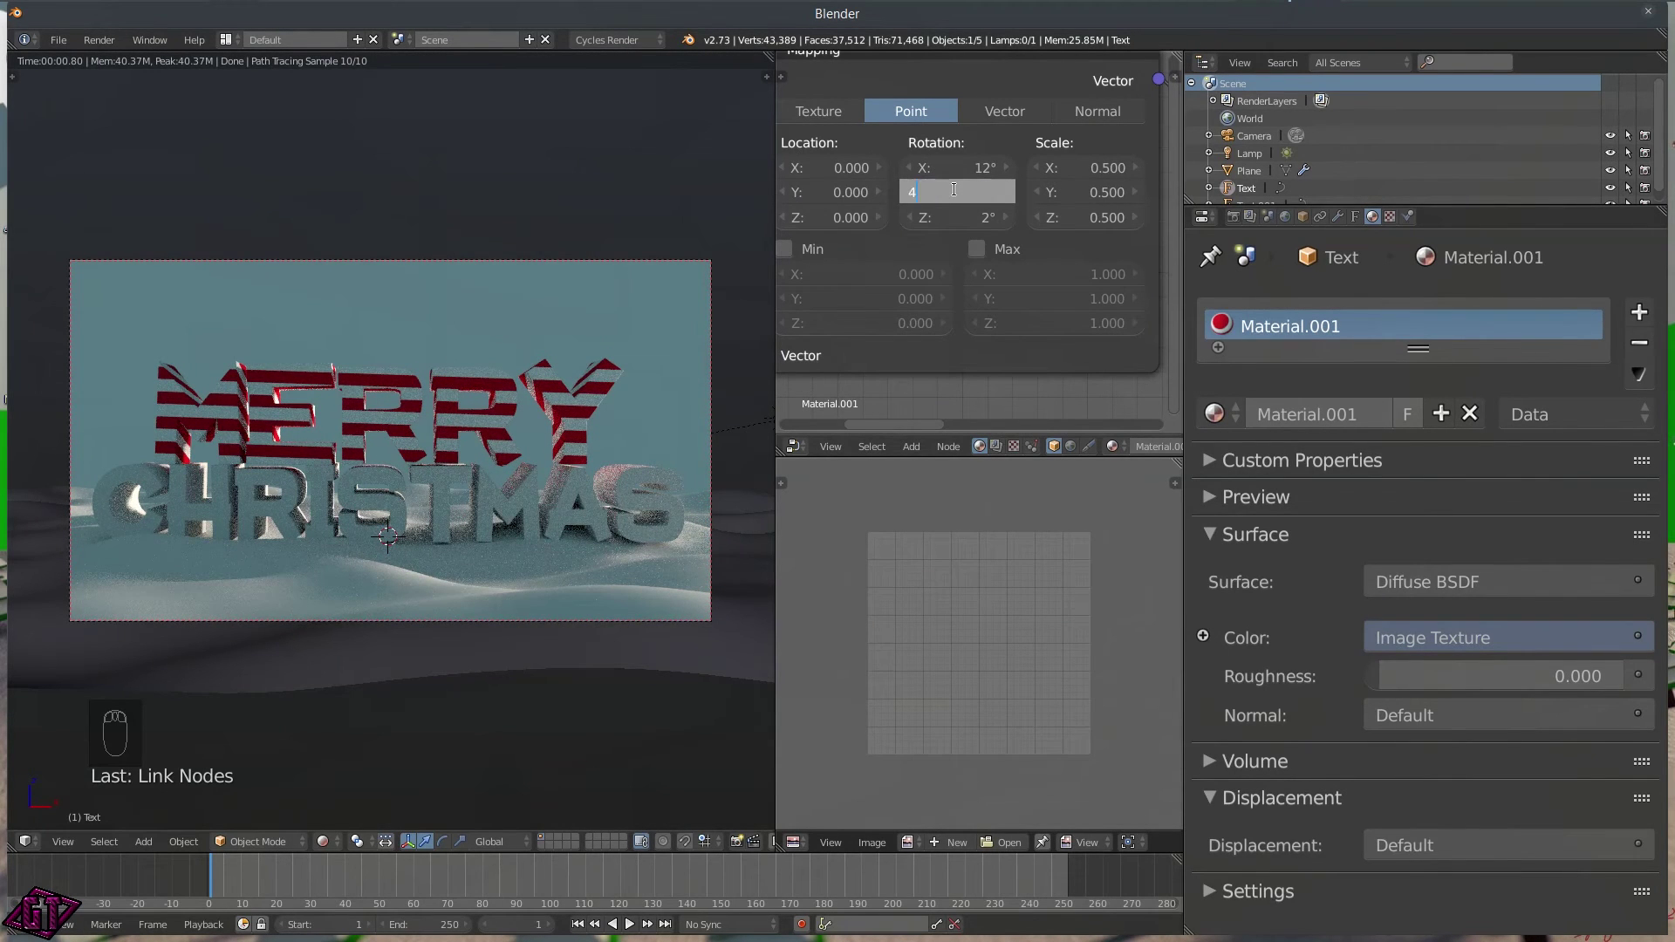
key(Return)
- Adjust the Mapping node's rotation to 10° on X, -44° on Y and 61° on Z for slanted stripes
mouse_move(974, 160)
mouse_down()
mouse_move(988, 160)
mouse_move(969, 160)
mouse_up()
drag(951, 218, 1000, 218)
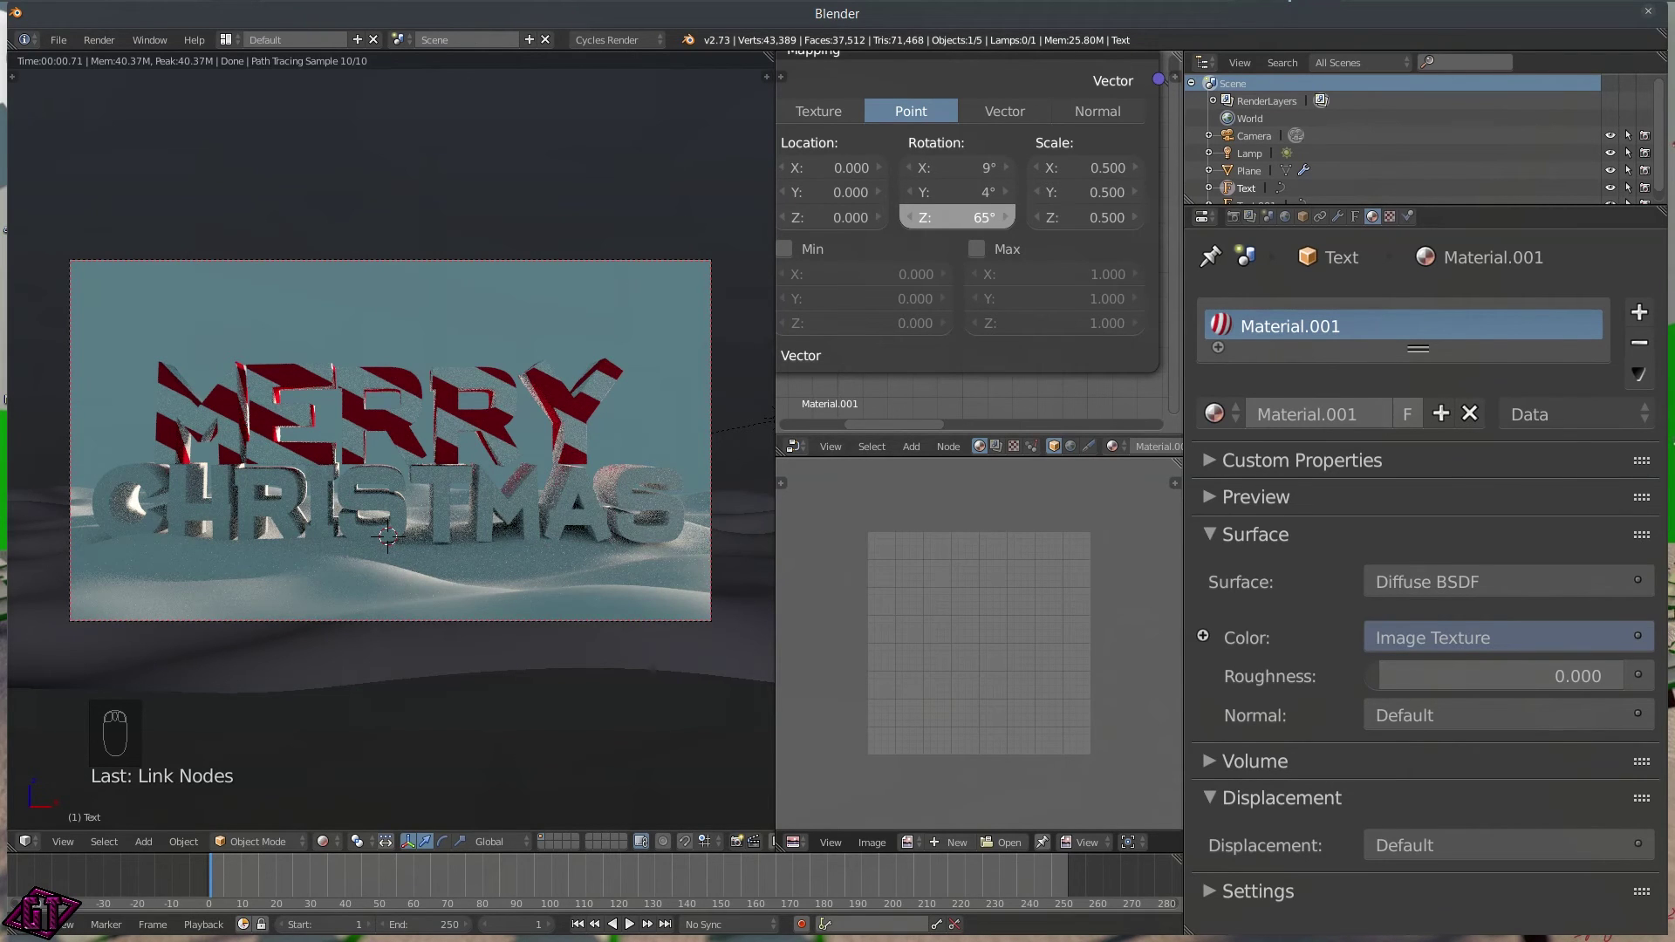
mouse_move(1000, 218)
mouse_down()
mouse_move(956, 169)
mouse_move(958, 192)
mouse_move(925, 192)
mouse_up()
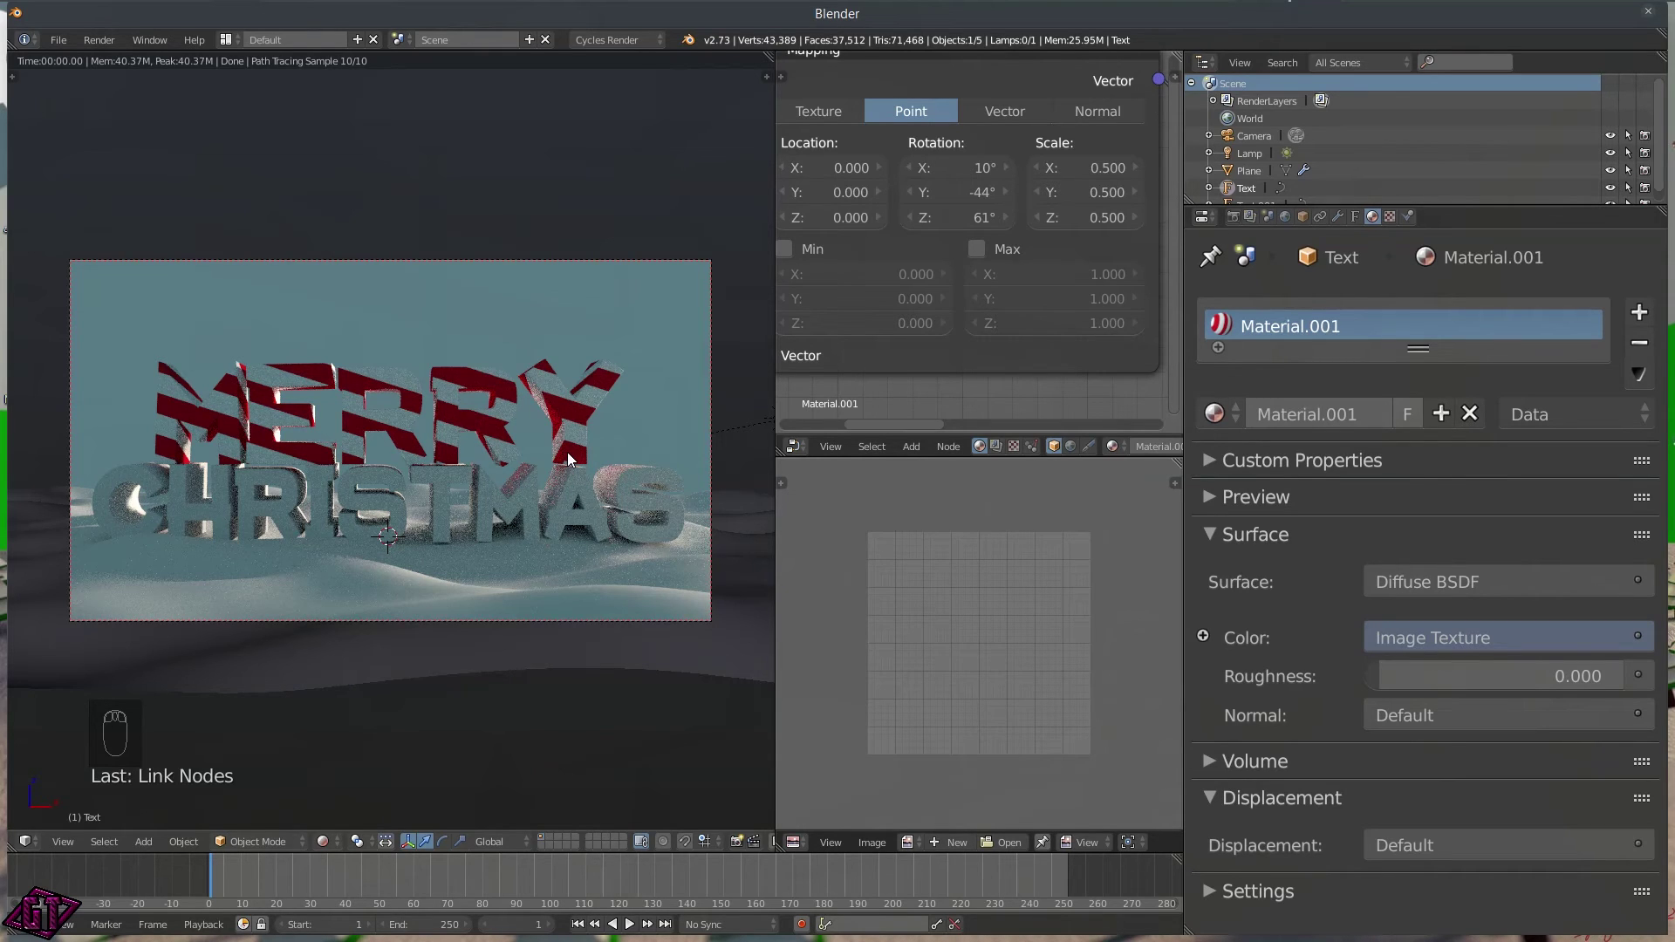
- Move the camera slightly closer with walk navigation so the MERRY CHRISTMAS text fills more of the frame
key(shift+f)
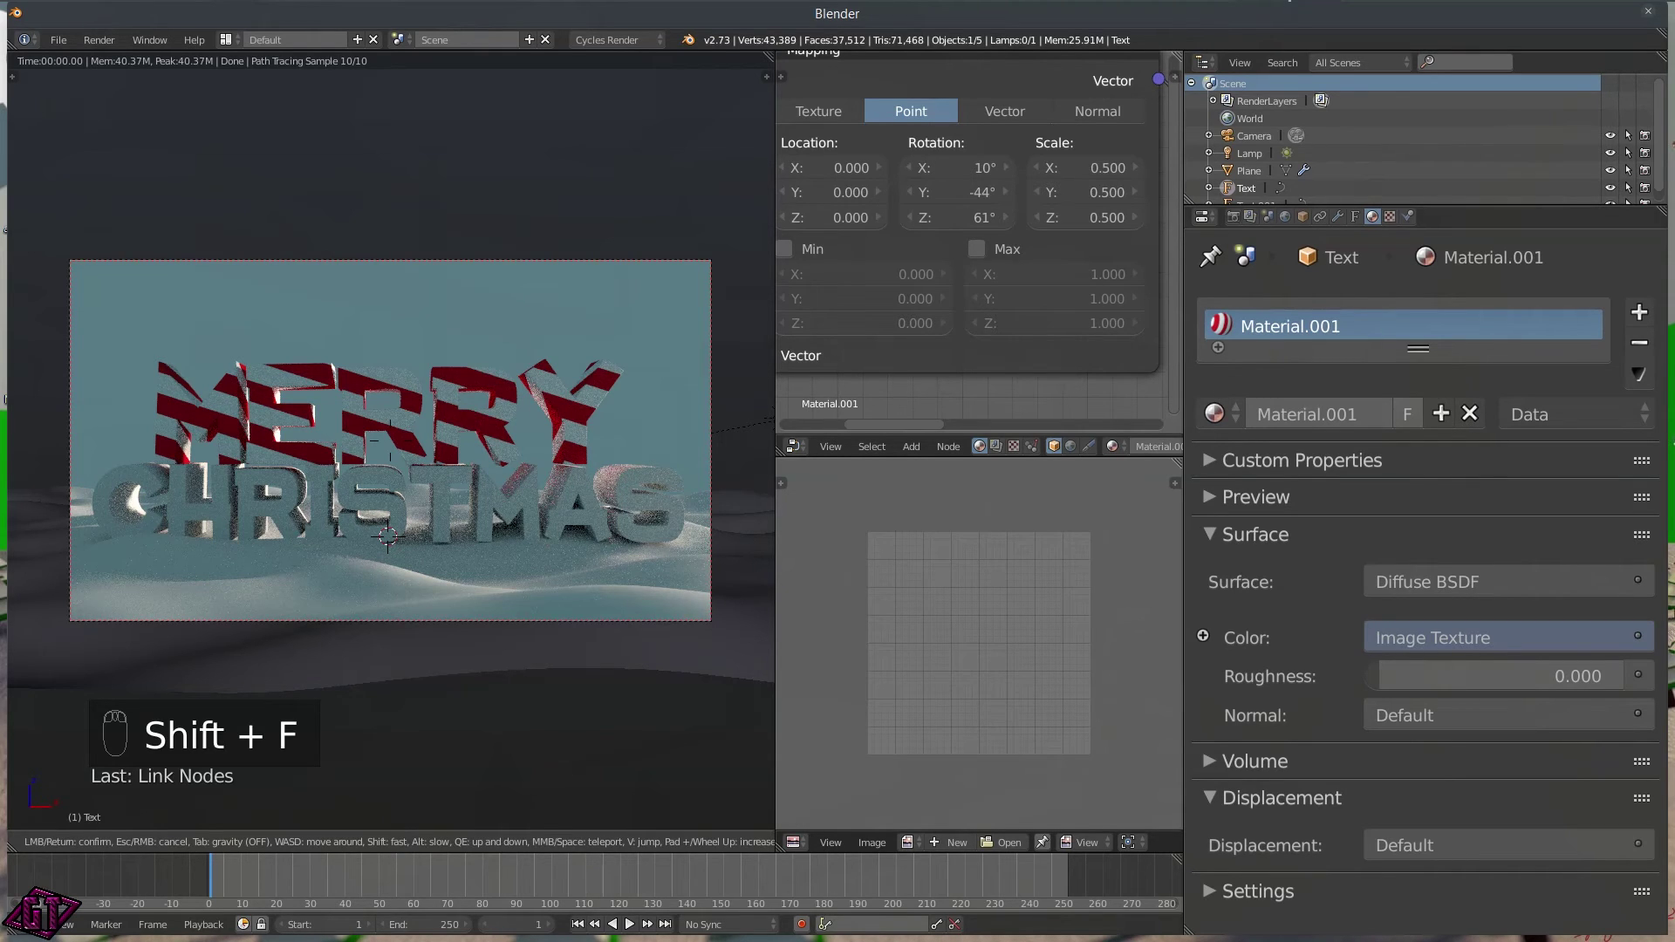
key(w)
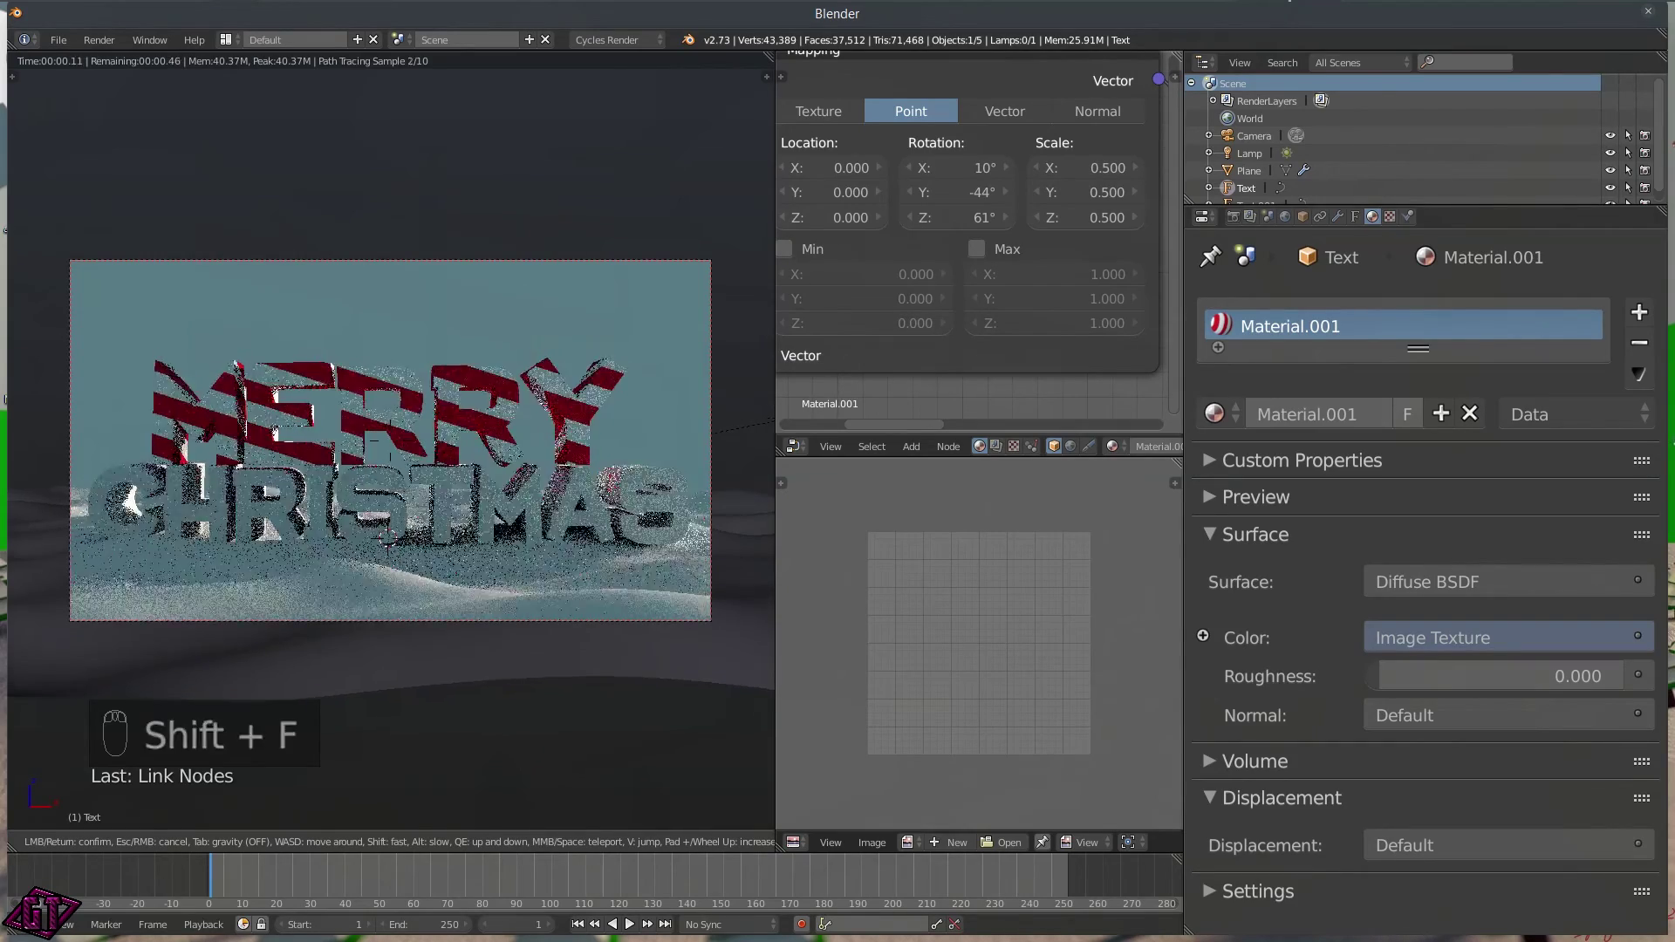
key(w)
key(w)
key(w)
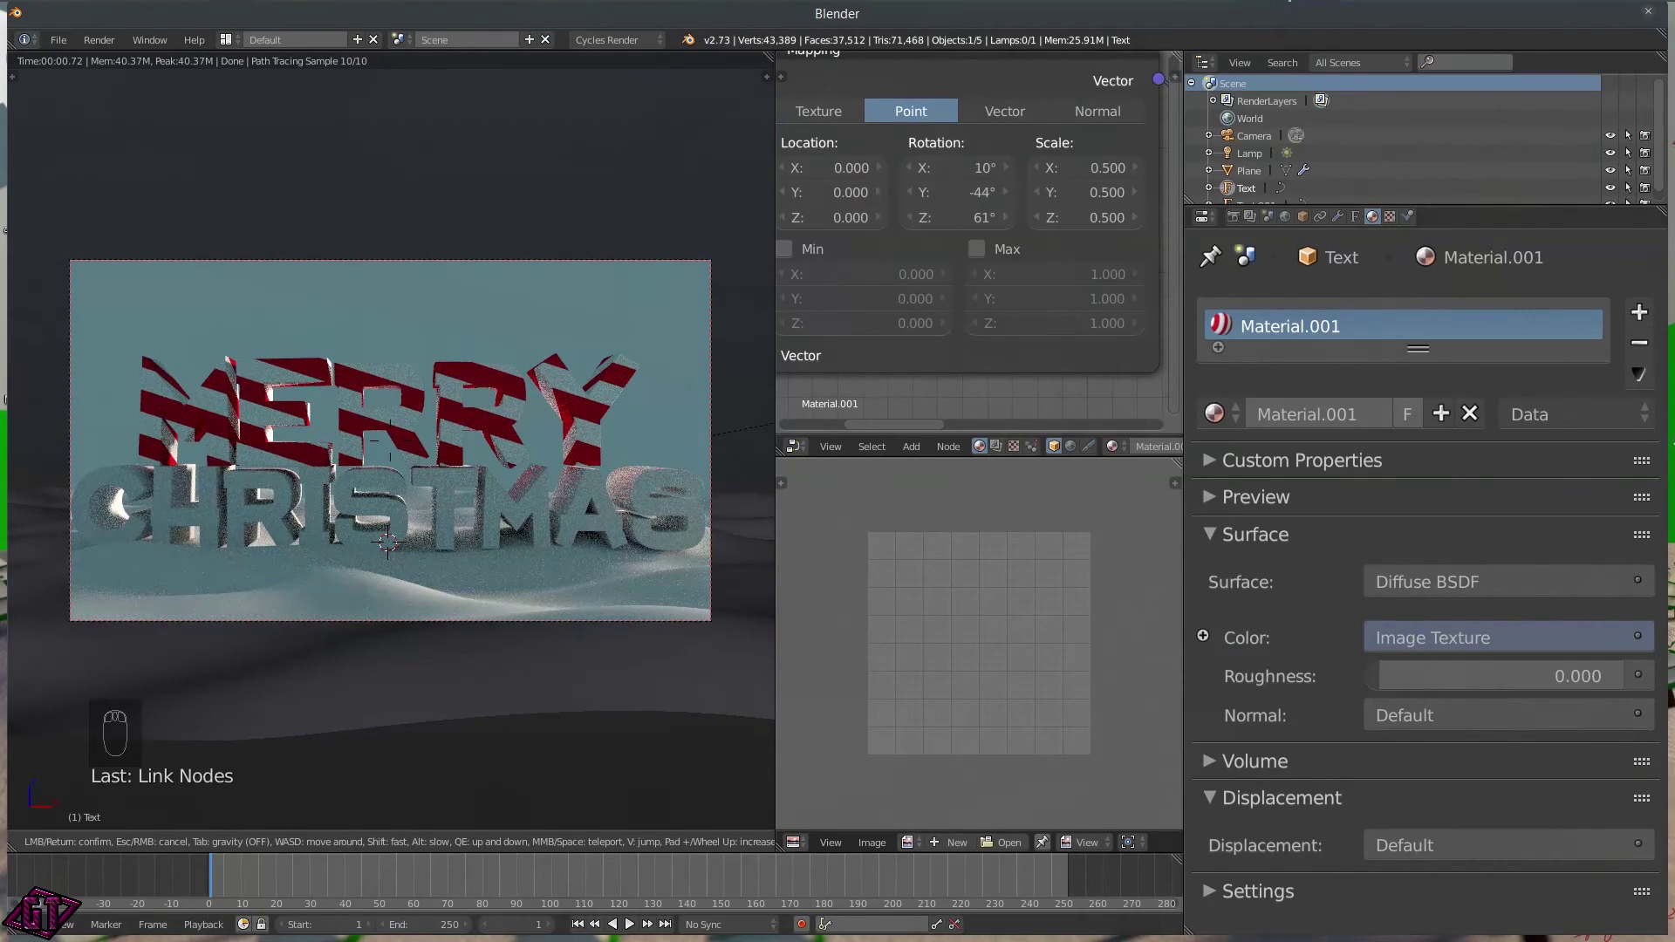
click(391, 439)
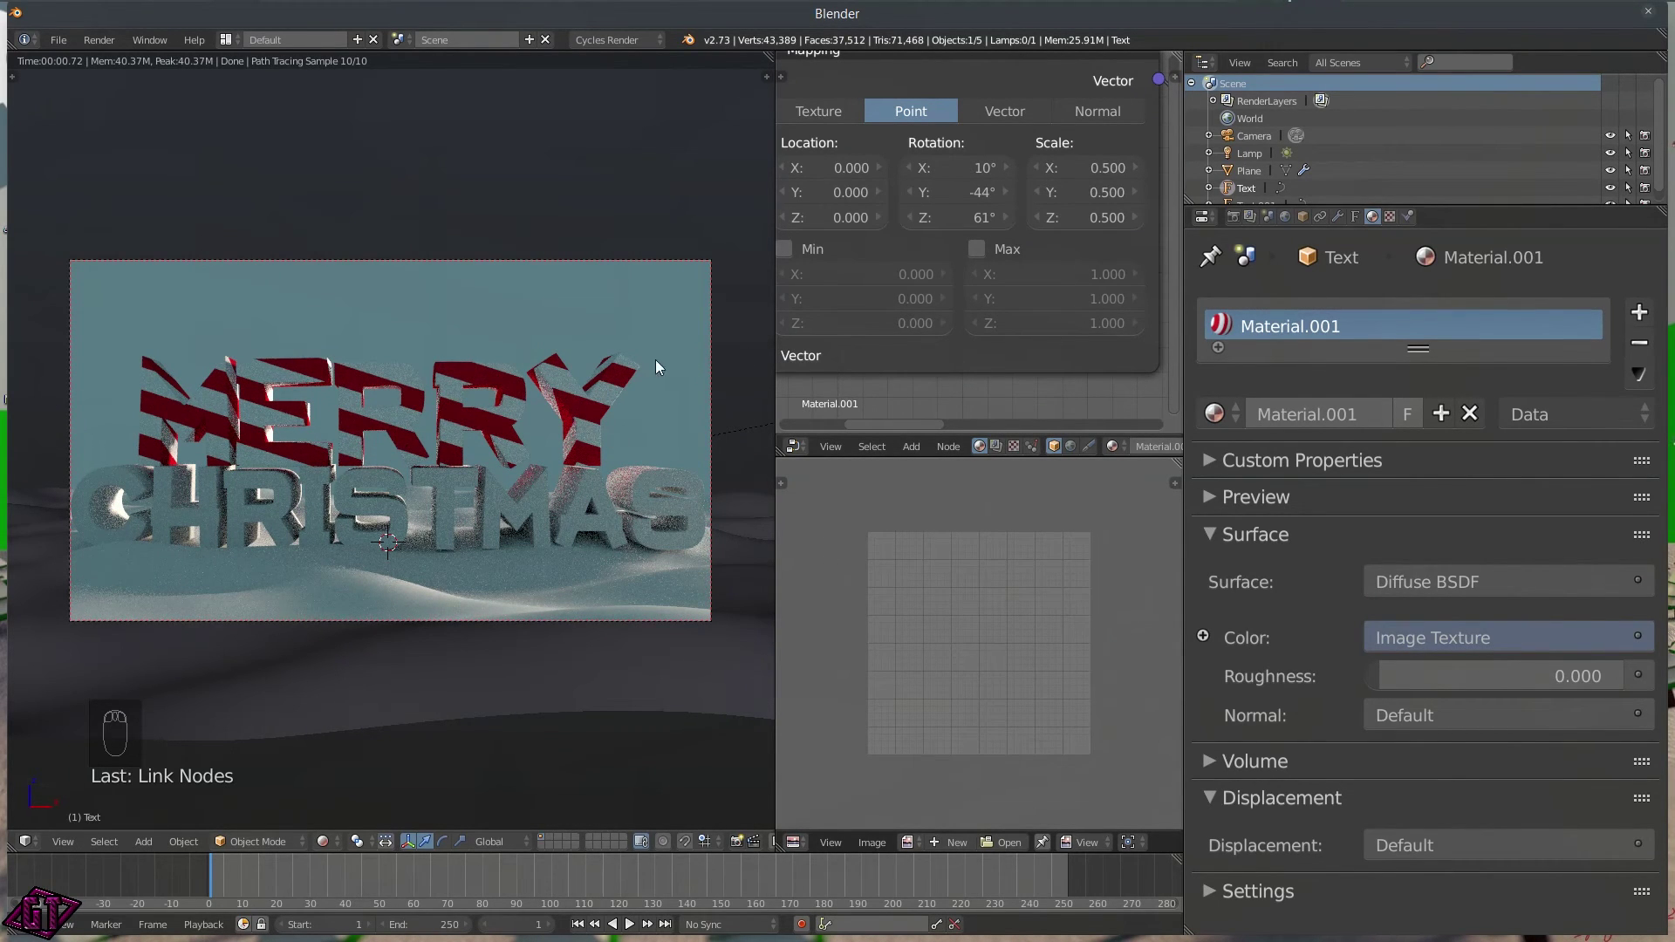
- Switch the viewport to Solid shading and add a new material to the CHRISTMAS text
key(z)
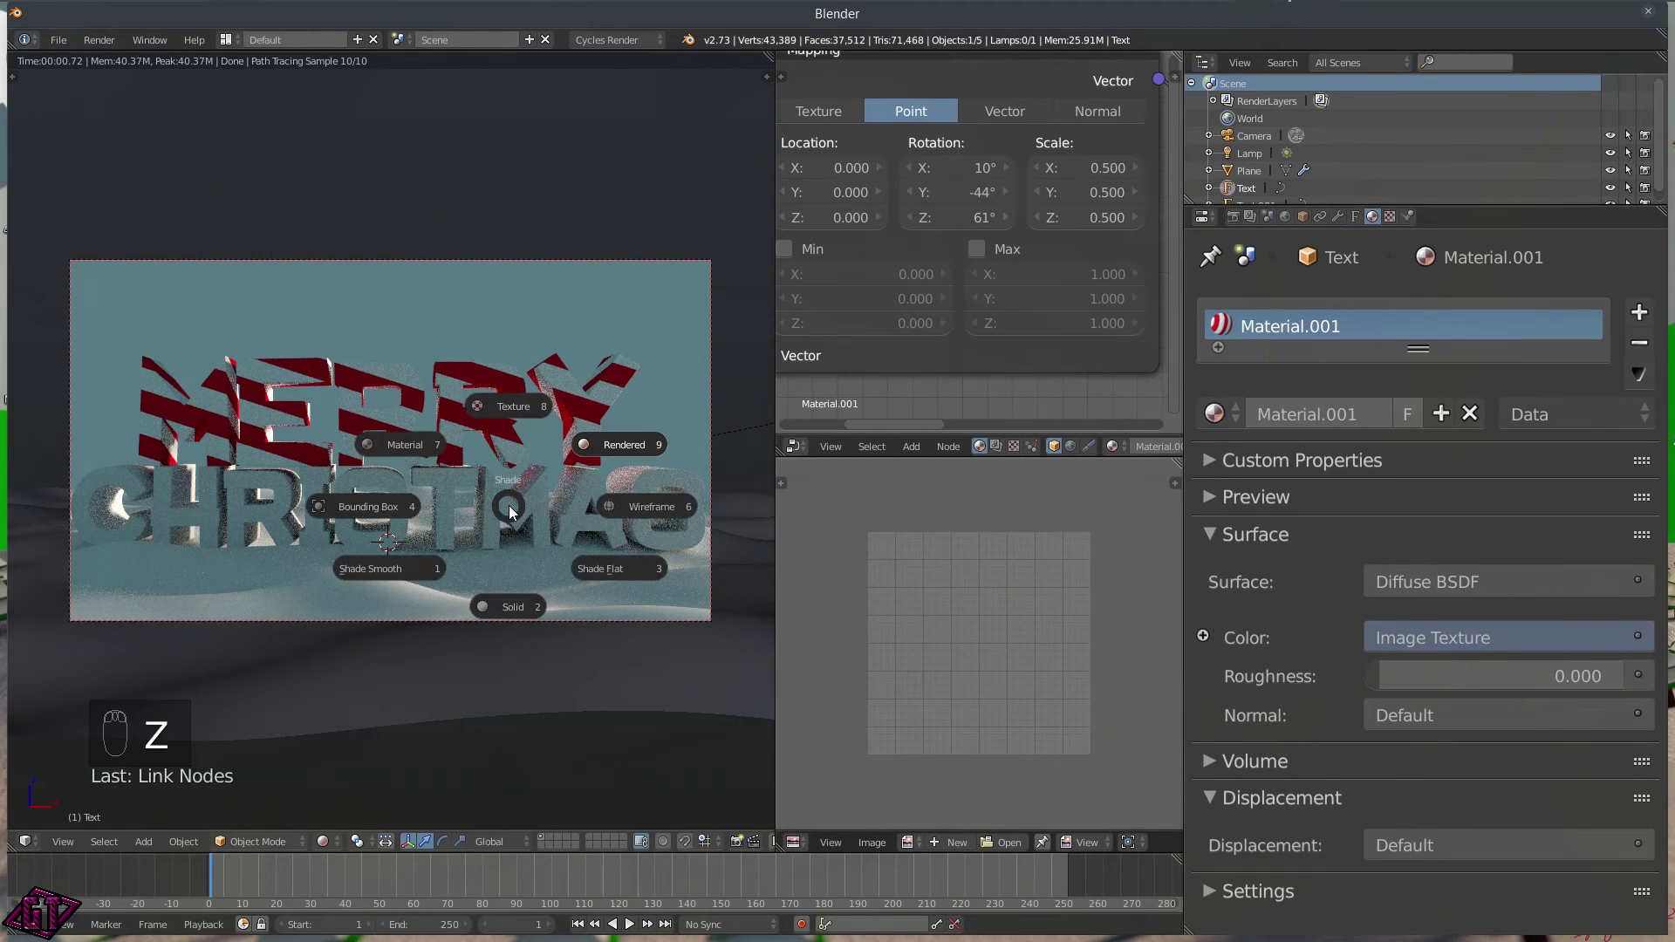
click(482, 612)
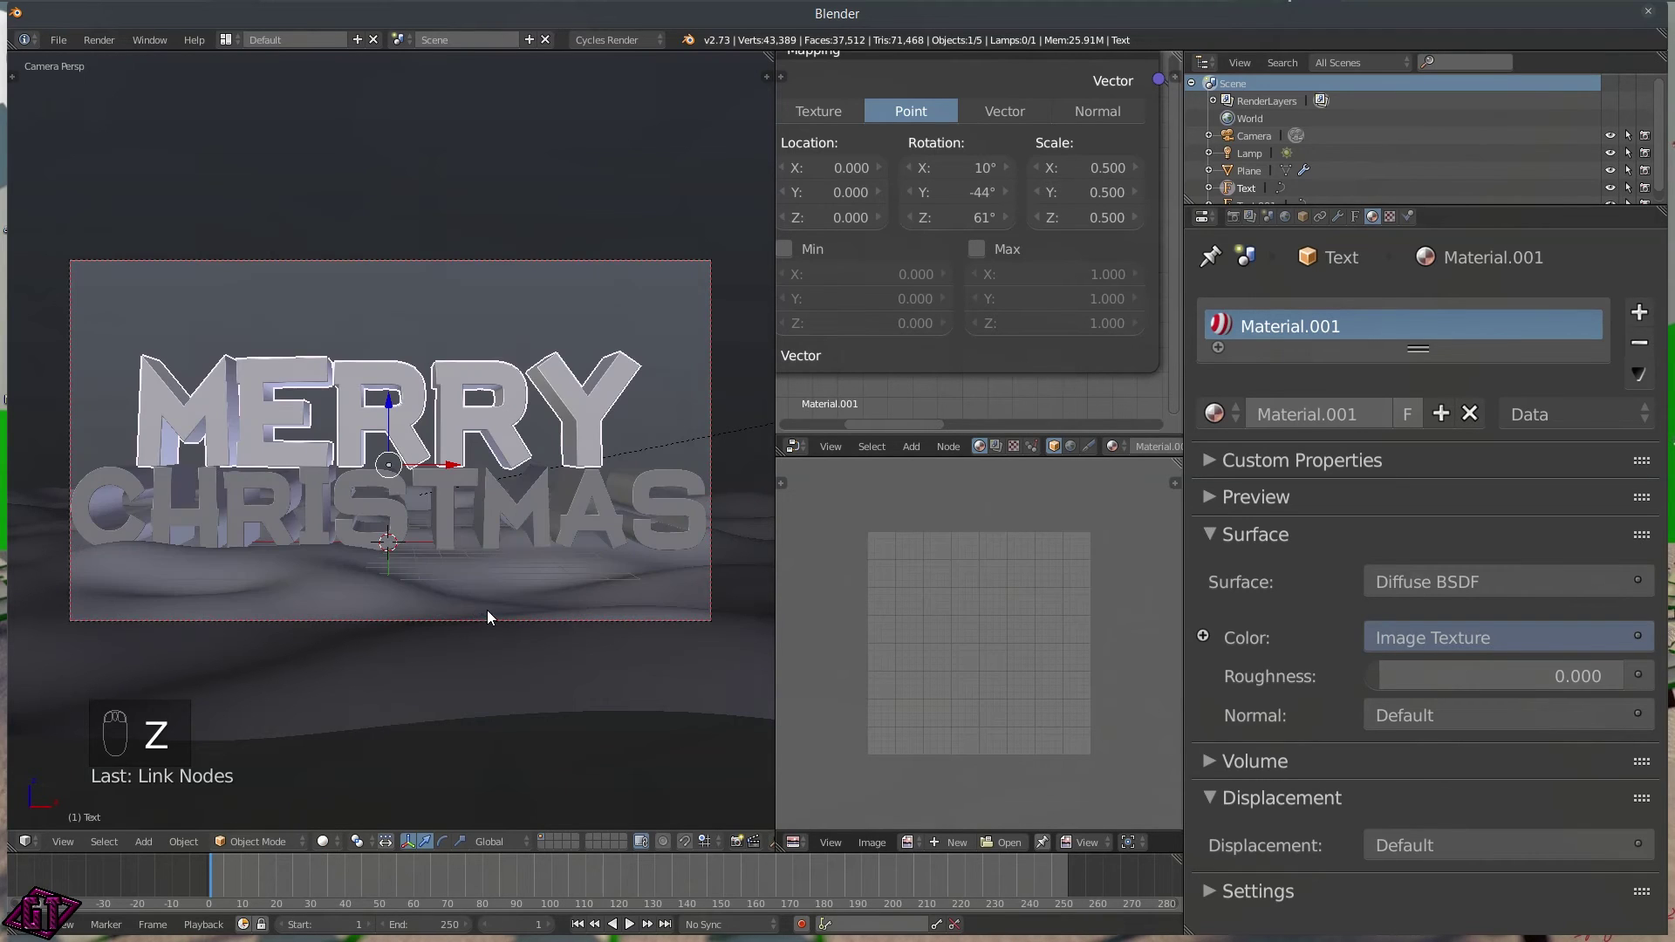
right_click(448, 500)
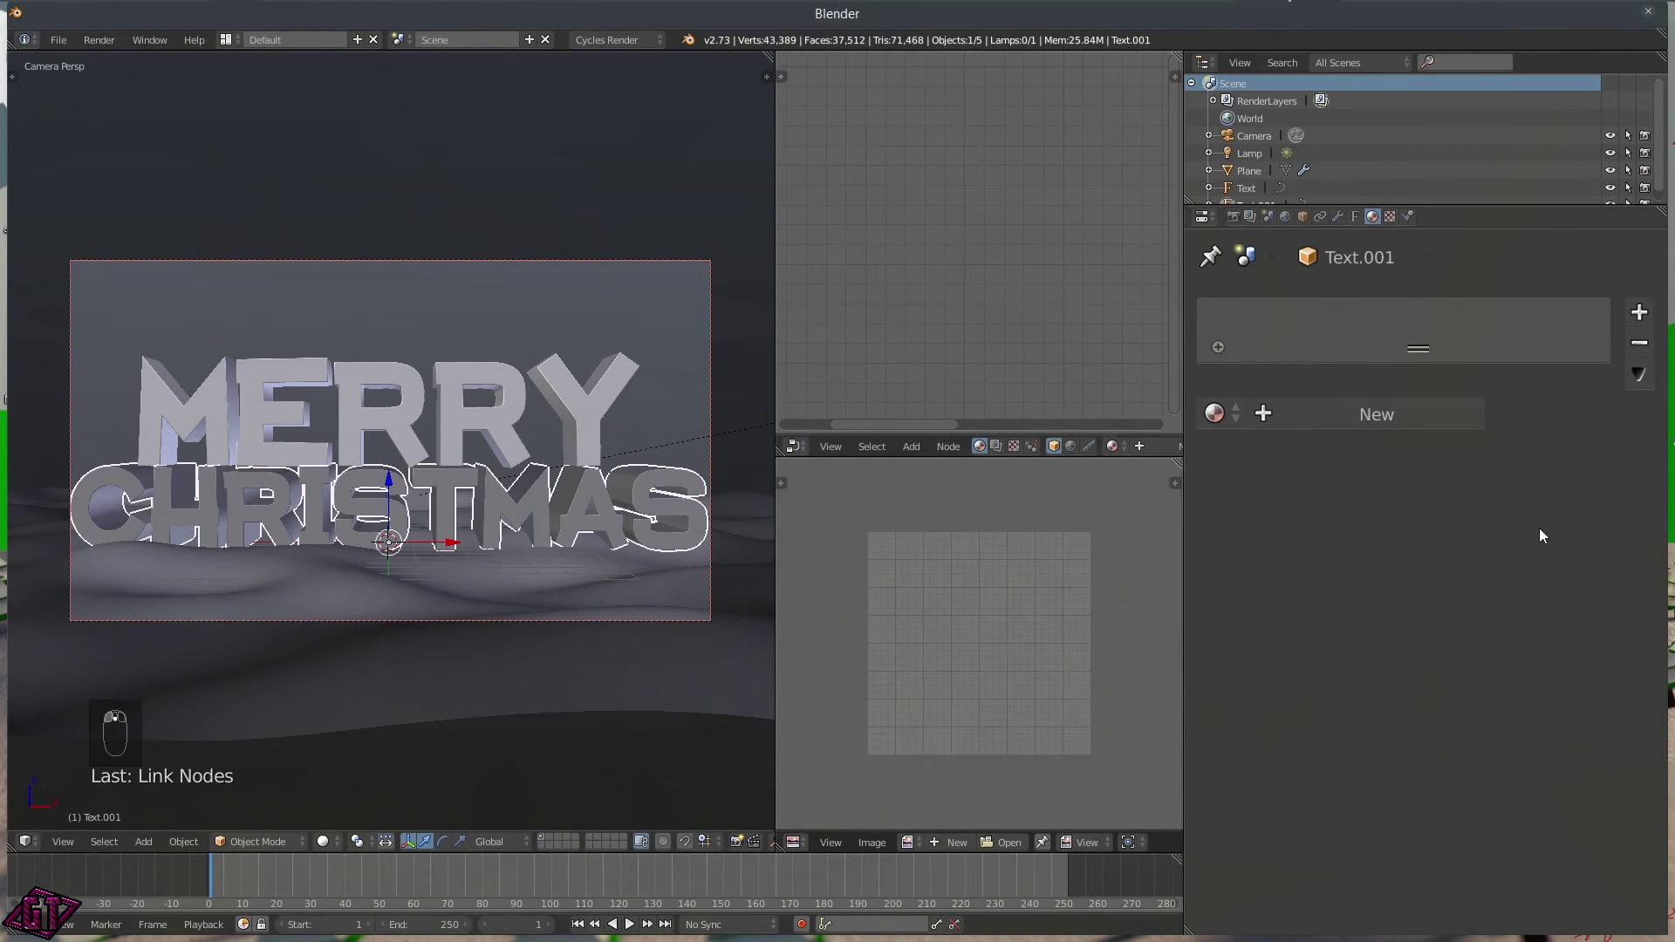
click(1340, 410)
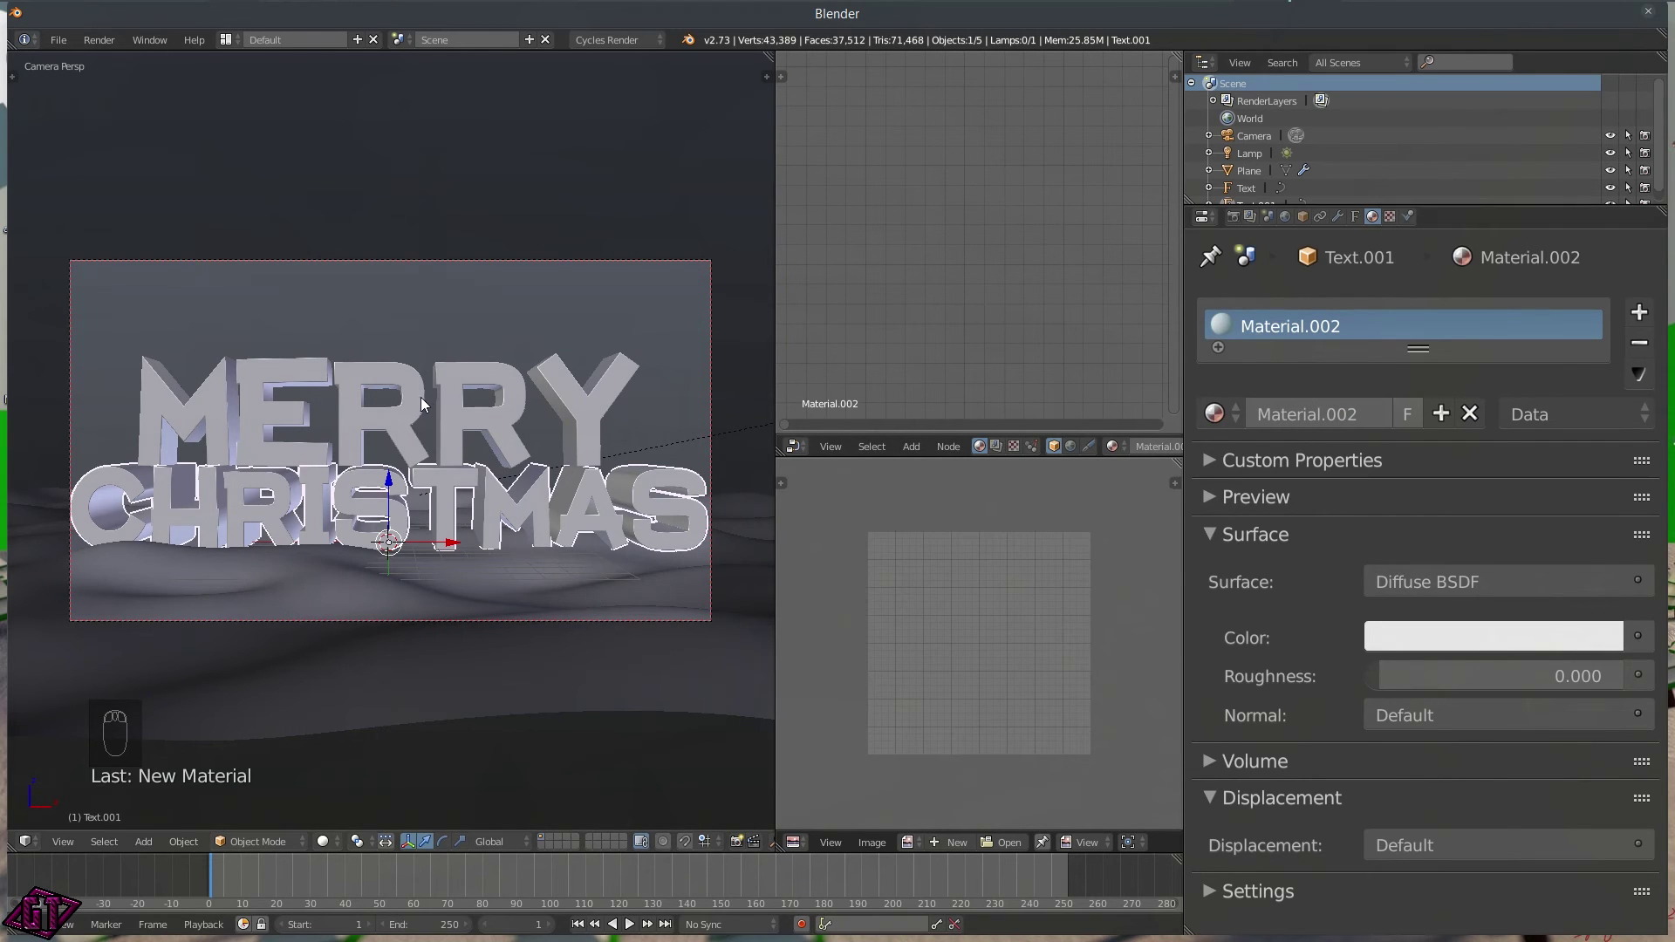
- Rename the MERRY text's material as CandyCane
right_click(454, 396)
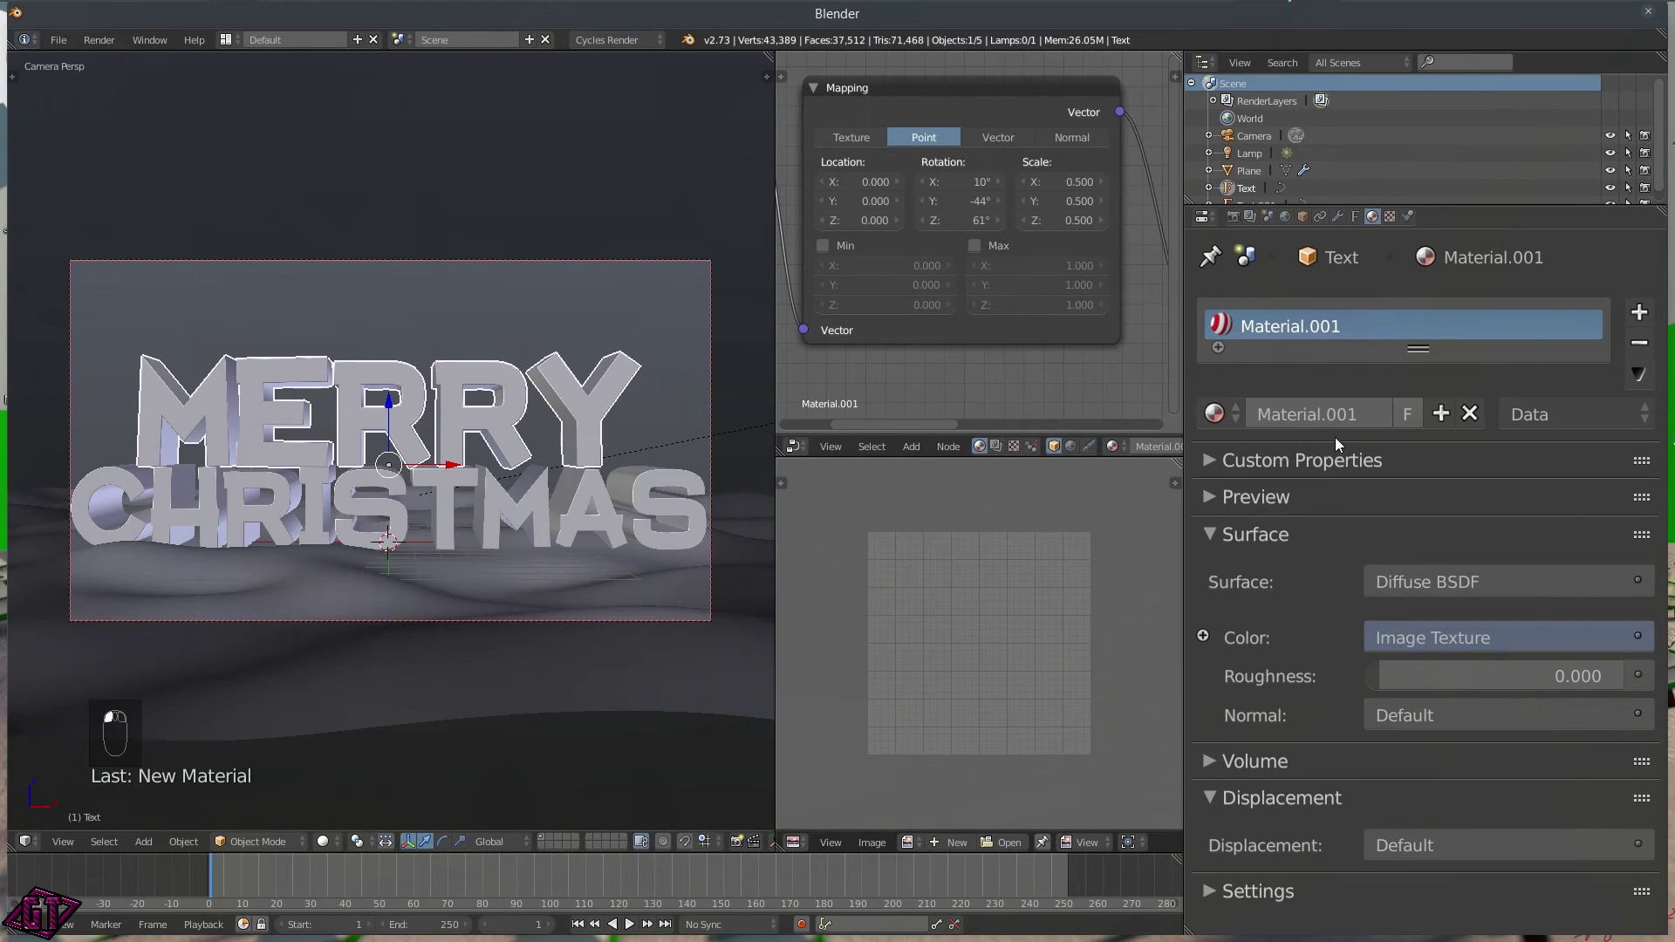
click(1327, 416)
text(Ca)
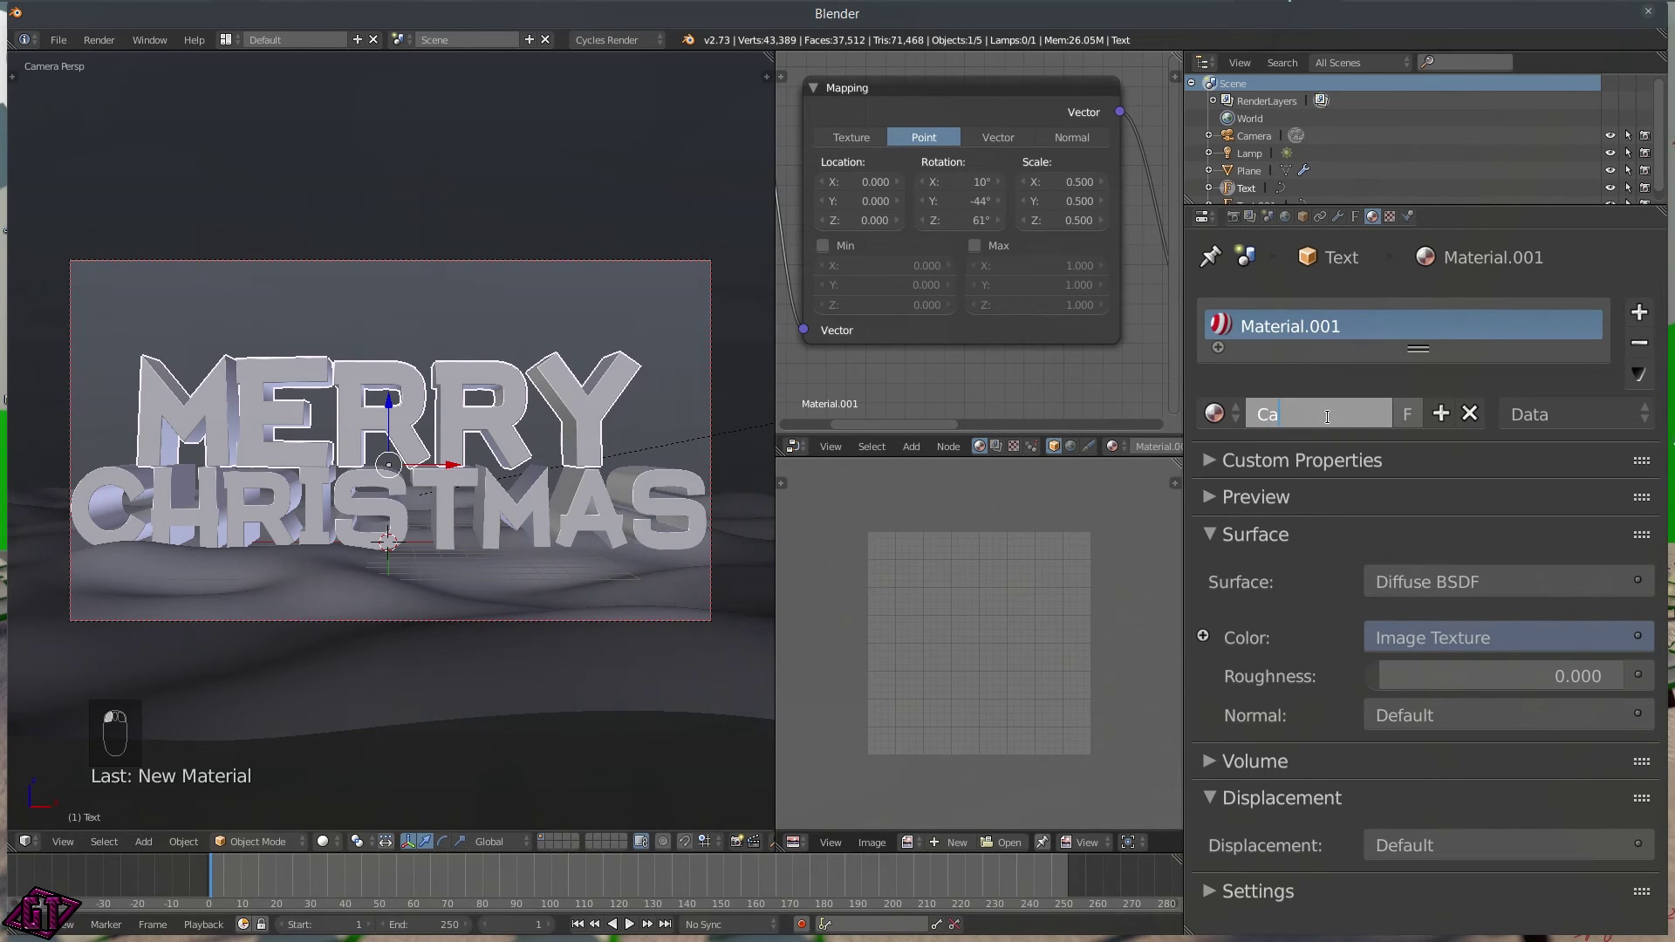
text(ndyCane)
key(Return)
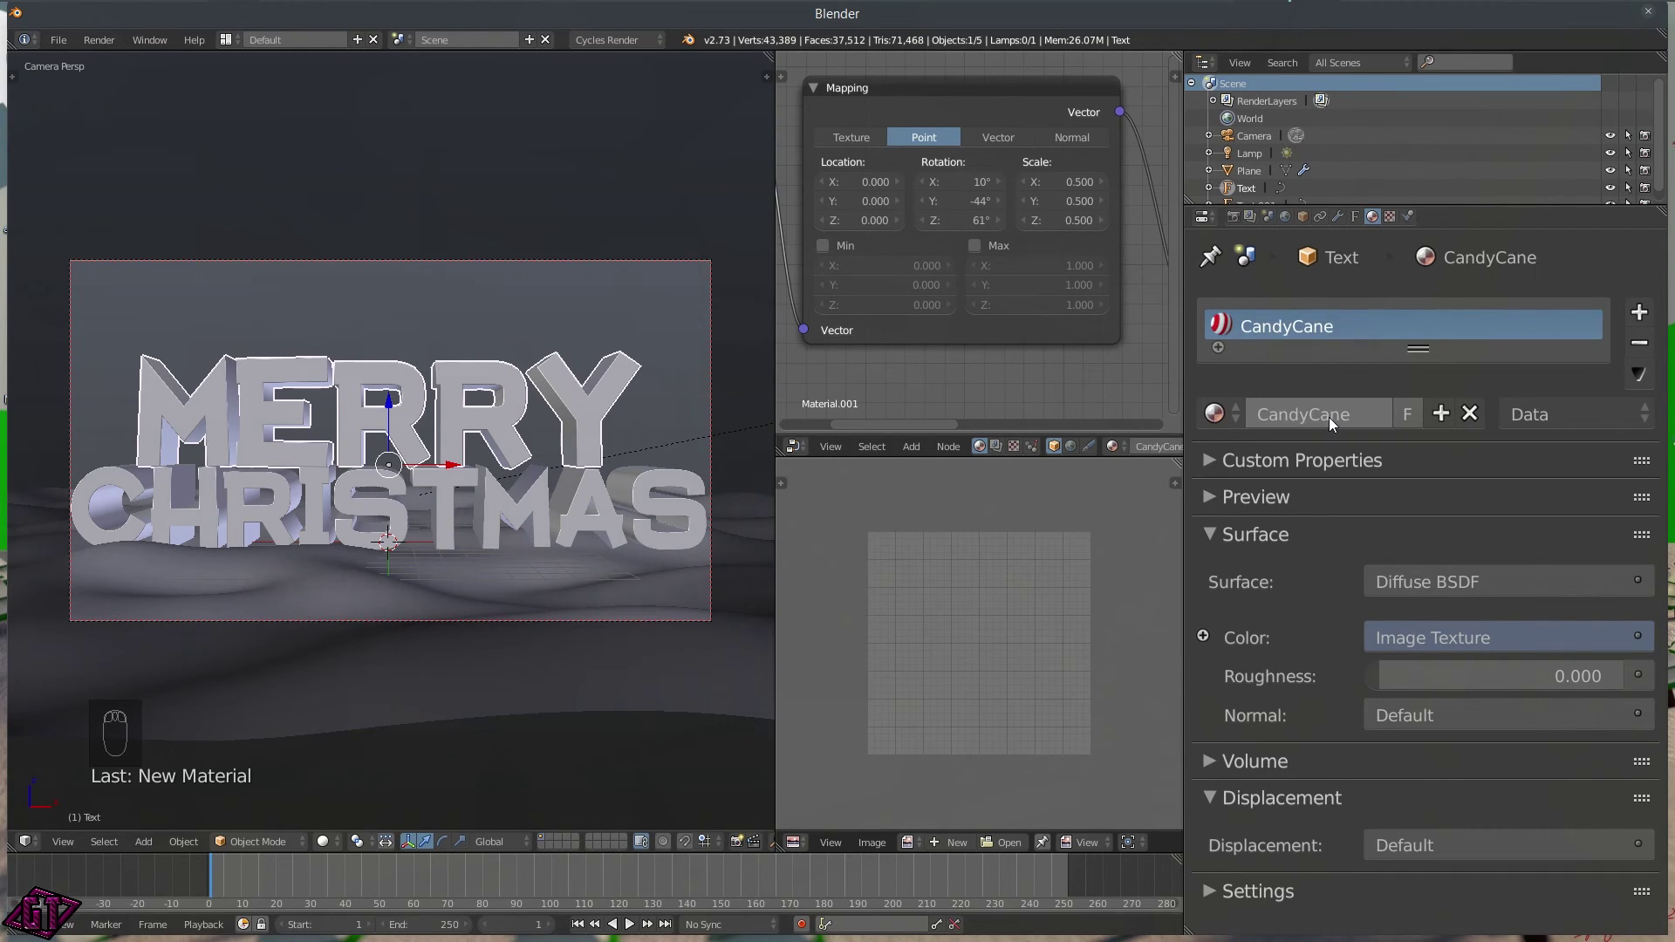
- Rename the CHRISTMAS text's material as Wrapping Paper
right_click(608, 501)
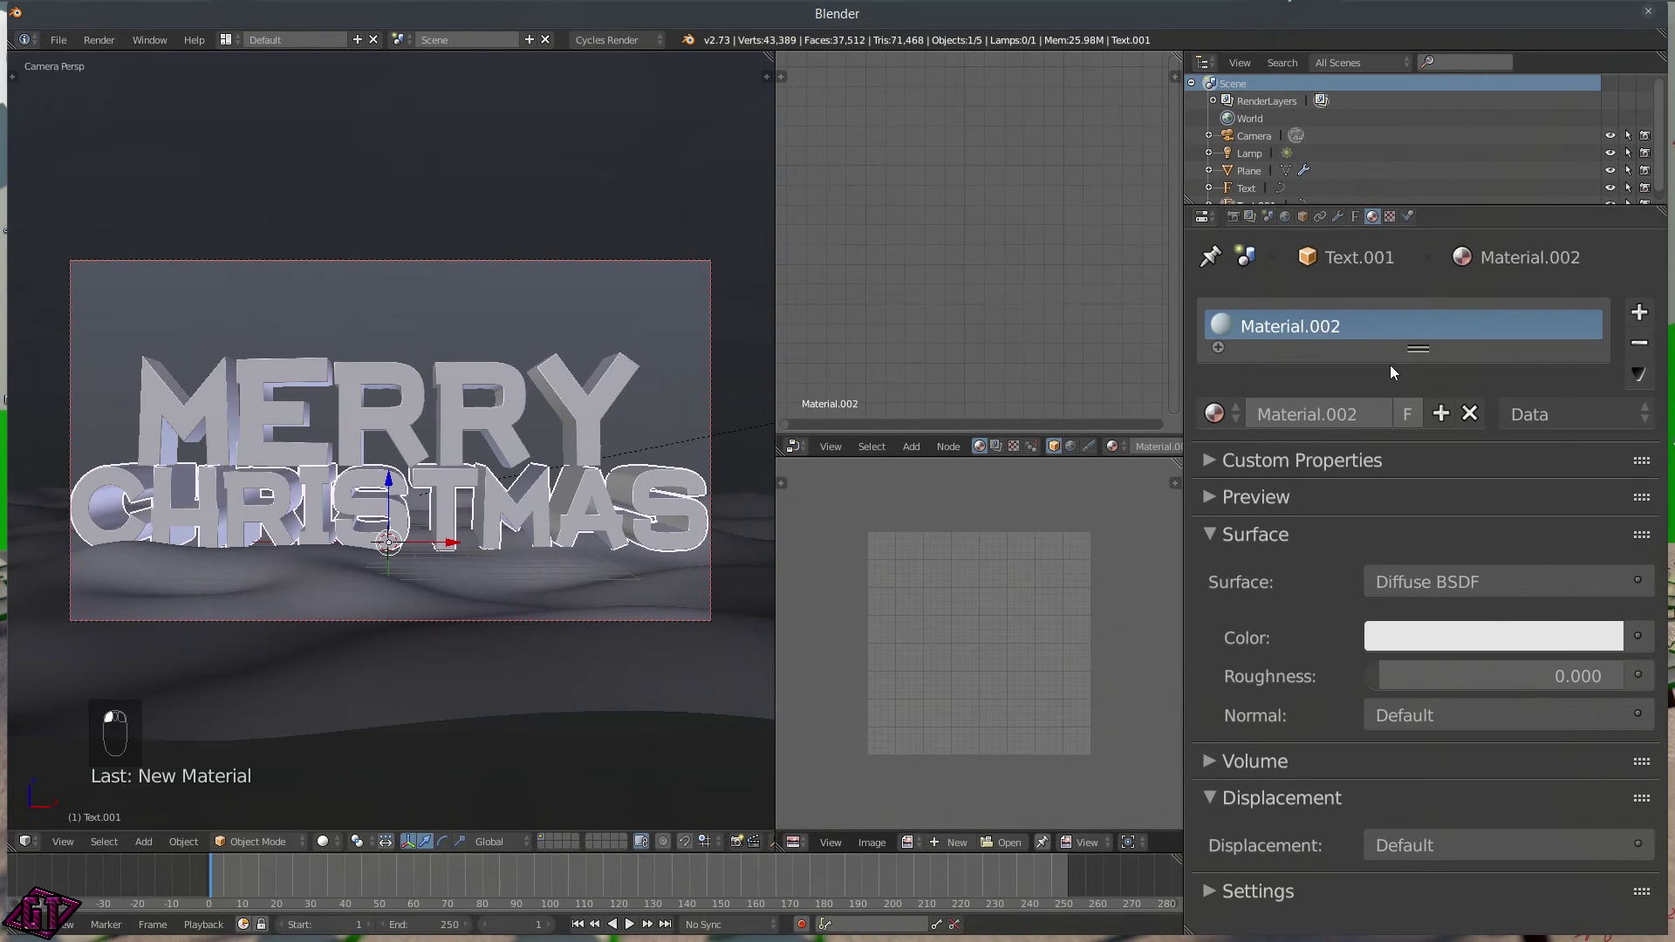
click(1310, 415)
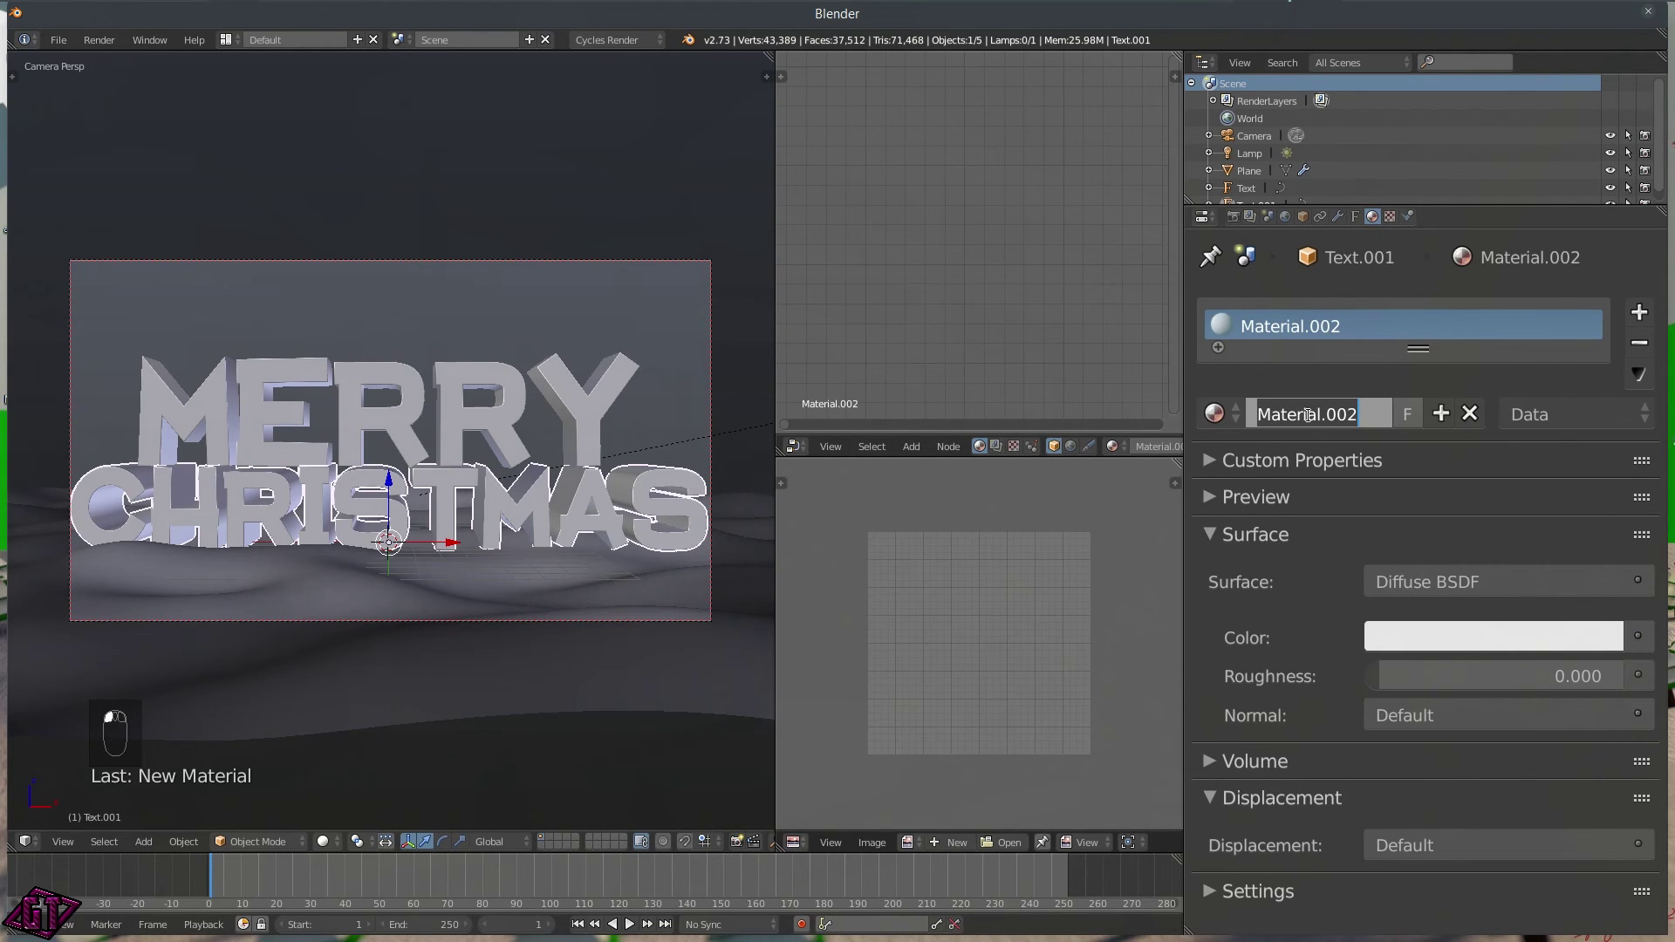
text(Wrapp)
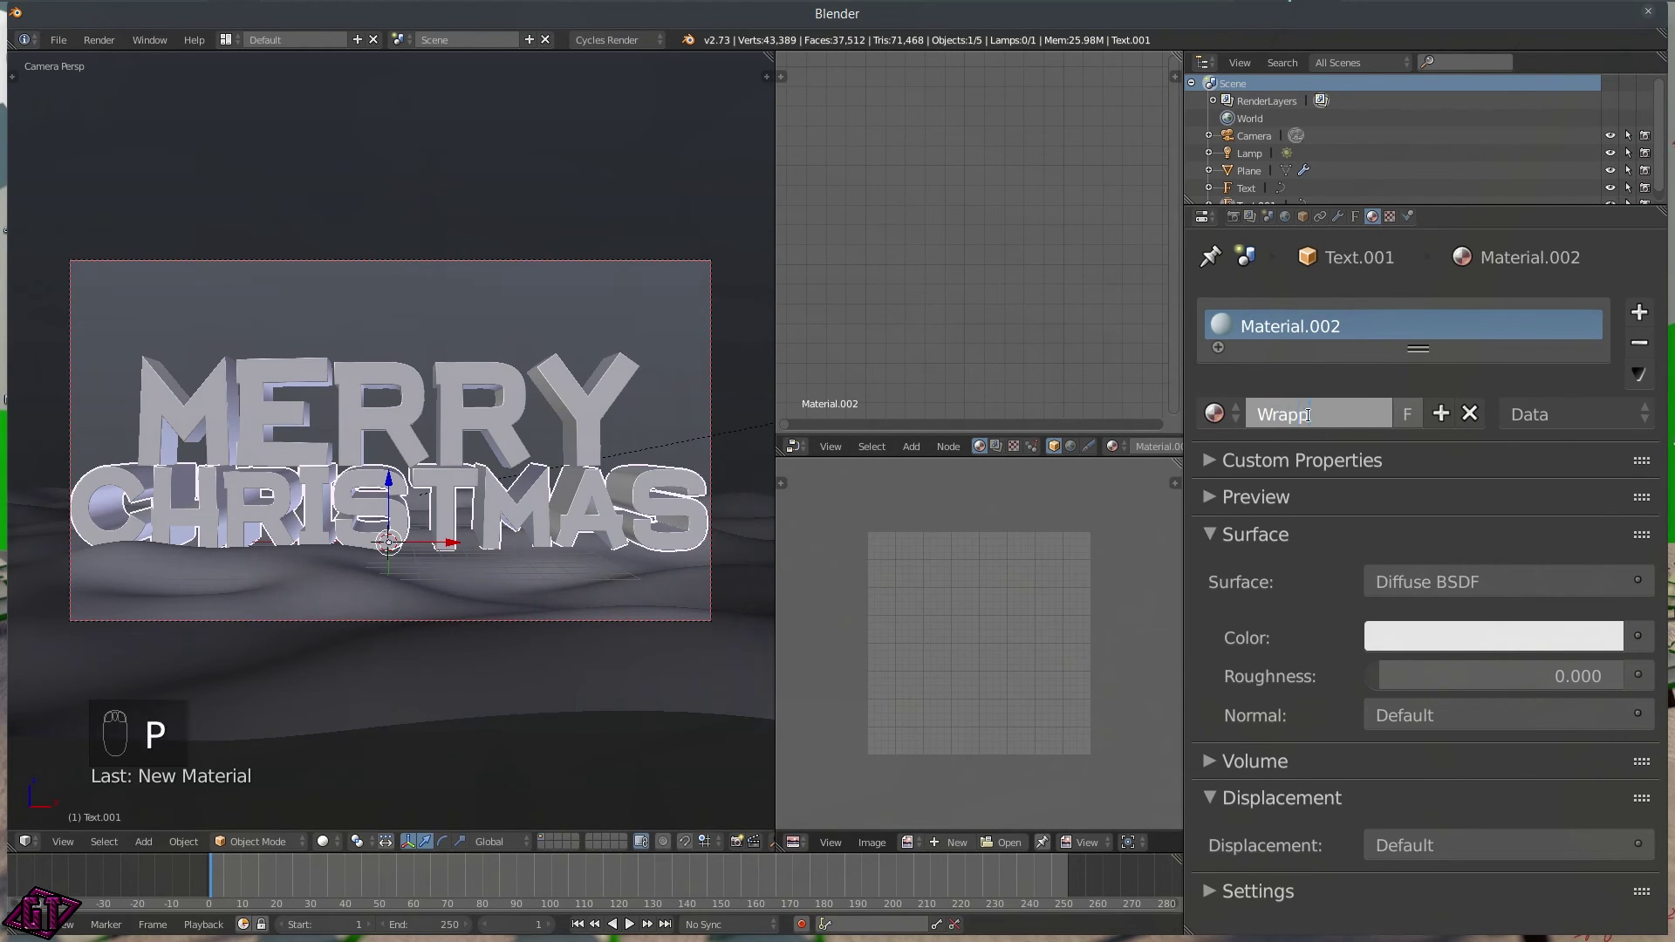
text(ing Paper)
key(Return)
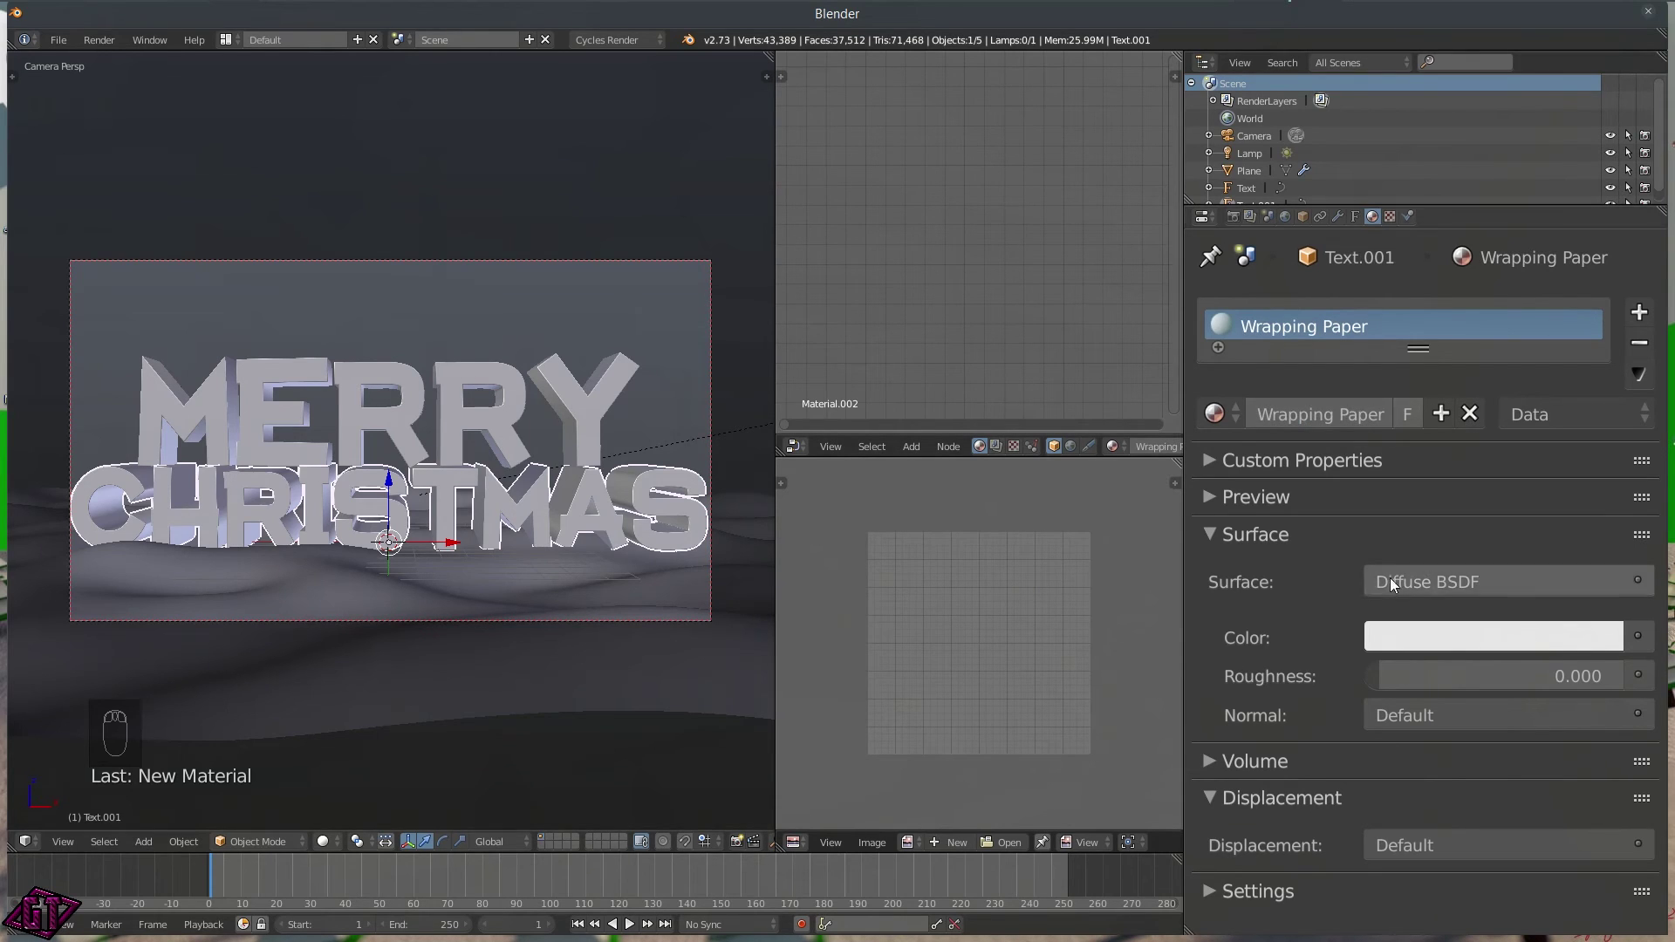
- Add a Texture Coordinate node to the Wrapping Paper material, well ahead of the Diffuse BSDF node
right_click(596, 498)
right_click(592, 504)
scroll(1039, 249, down, 7)
middle_drag(1040, 255, 1035, 312)
scroll(954, 291, up, 3)
scroll(947, 319, up, 2)
middle_drag(881, 315, 938, 316)
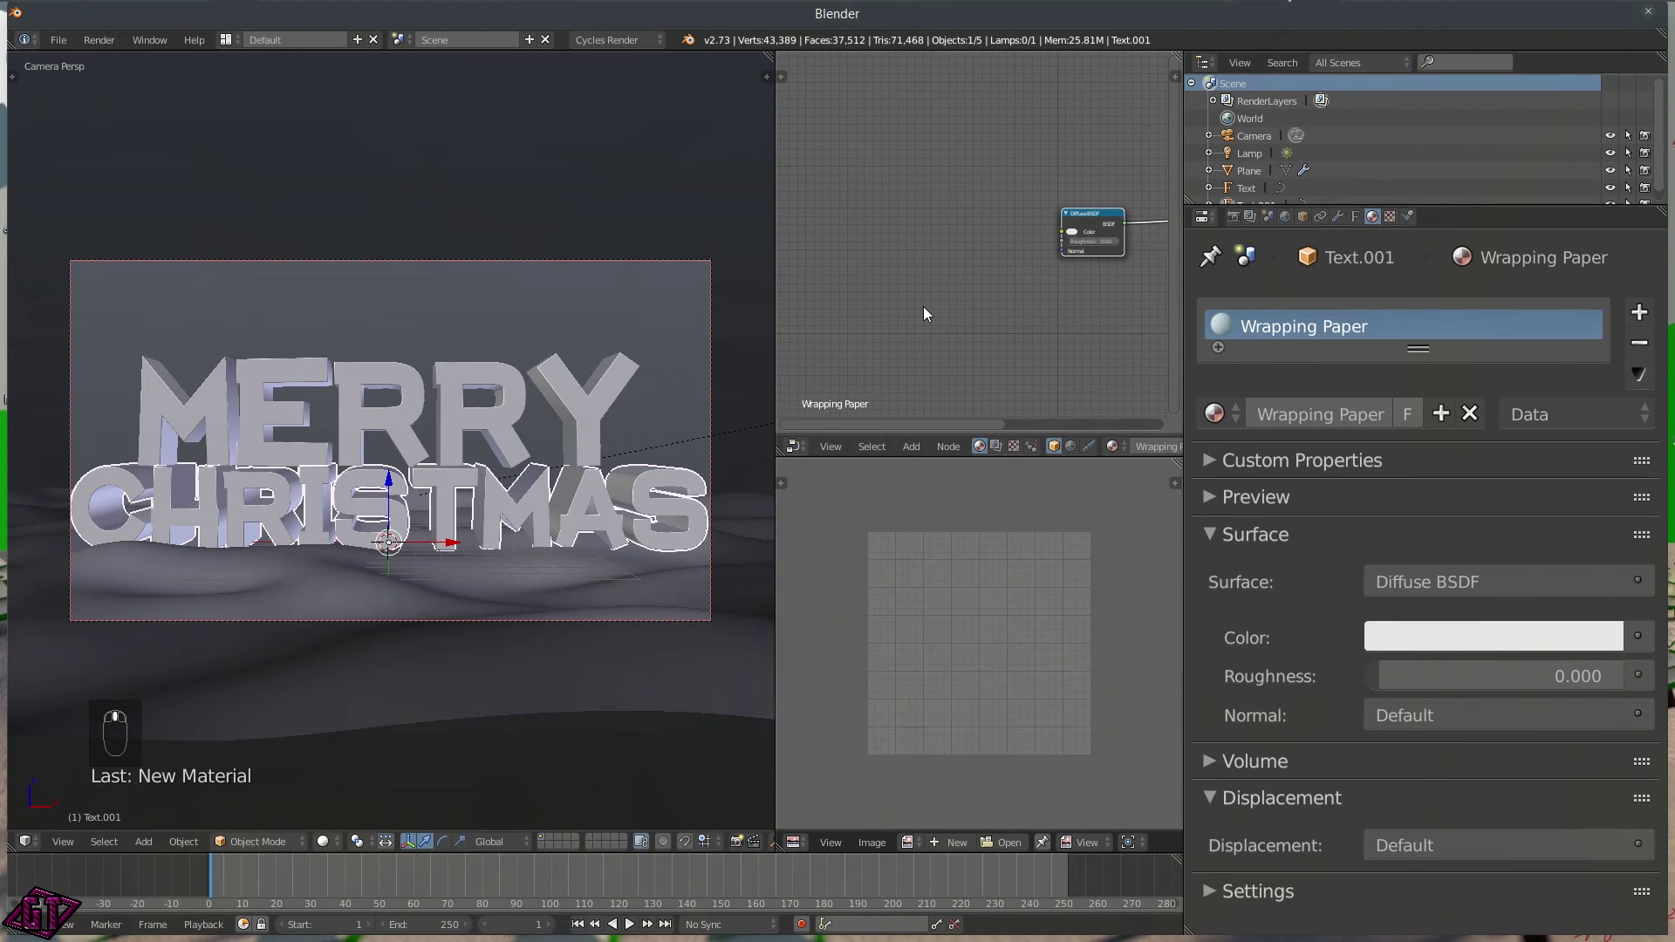
key(shift+a)
mouse_move(920, 221)
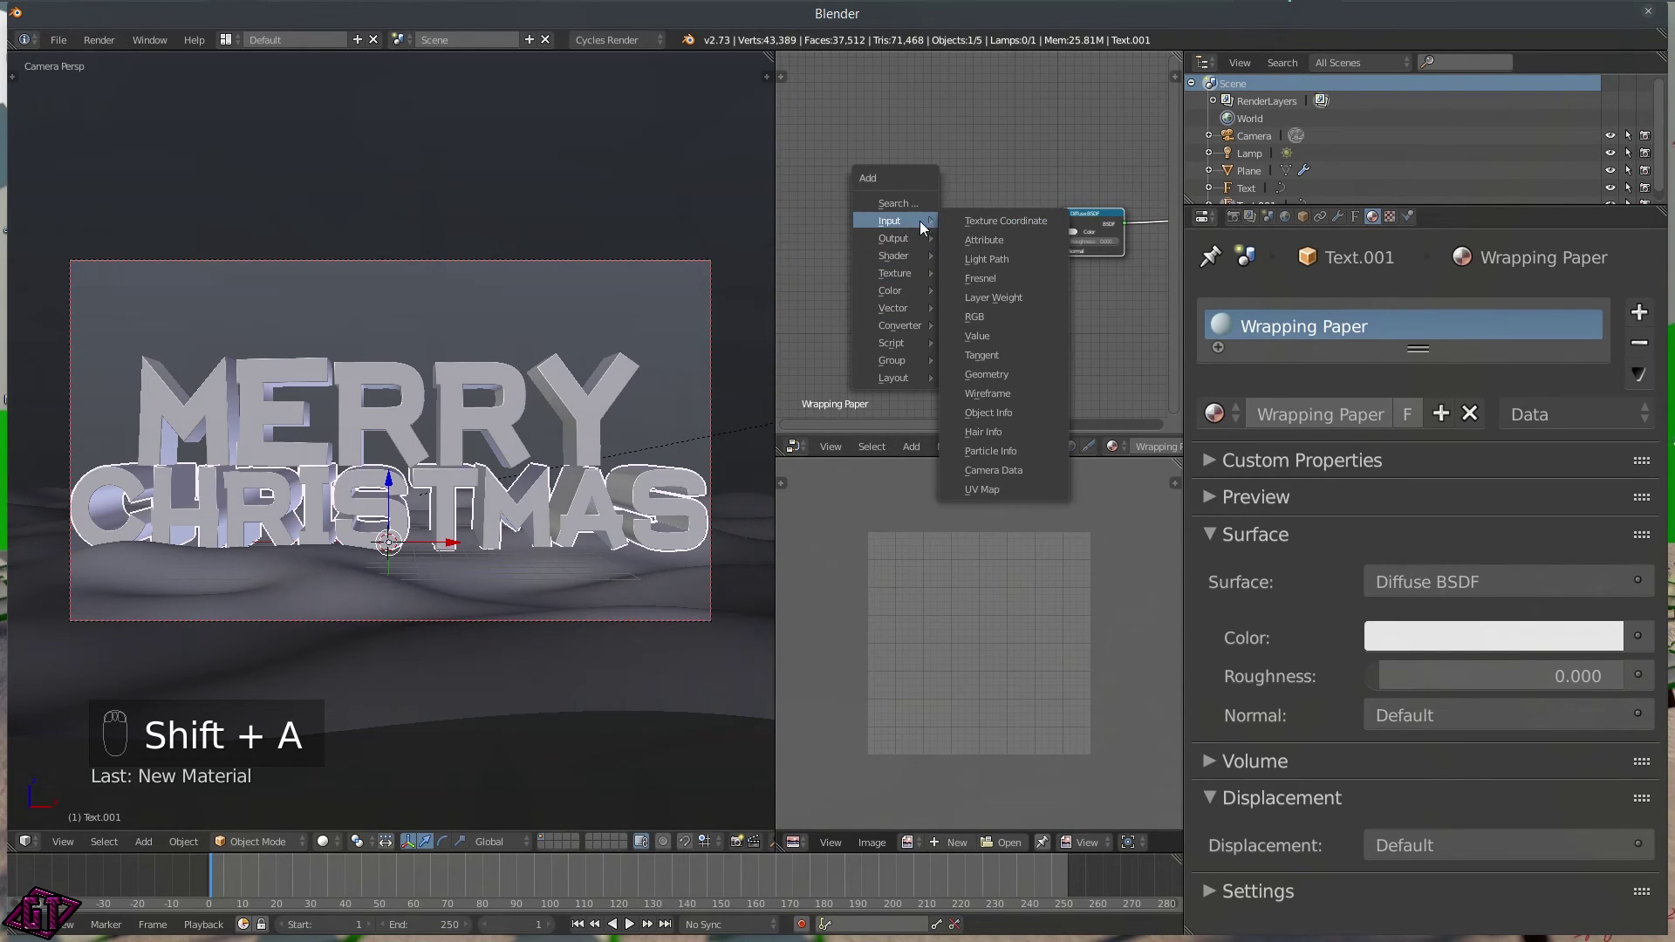
click(1005, 220)
click(813, 194)
- Add an Image Texture node and place it just before the Diffuse BSDF node
key(shift+a)
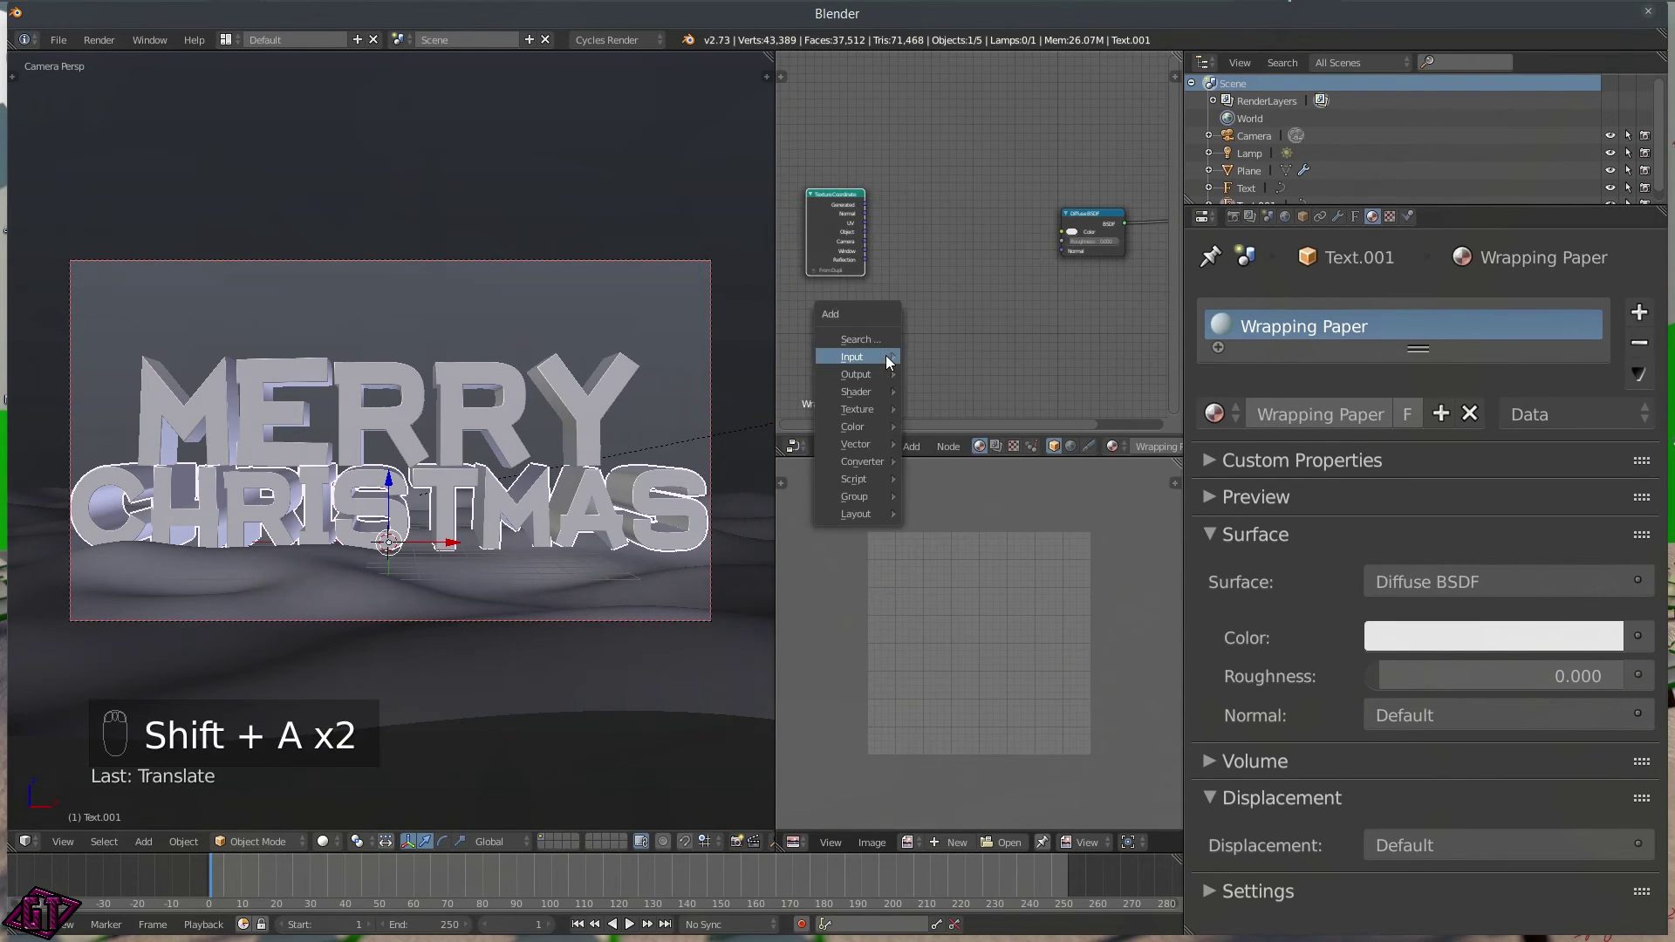
mouse_move(872, 408)
click(938, 409)
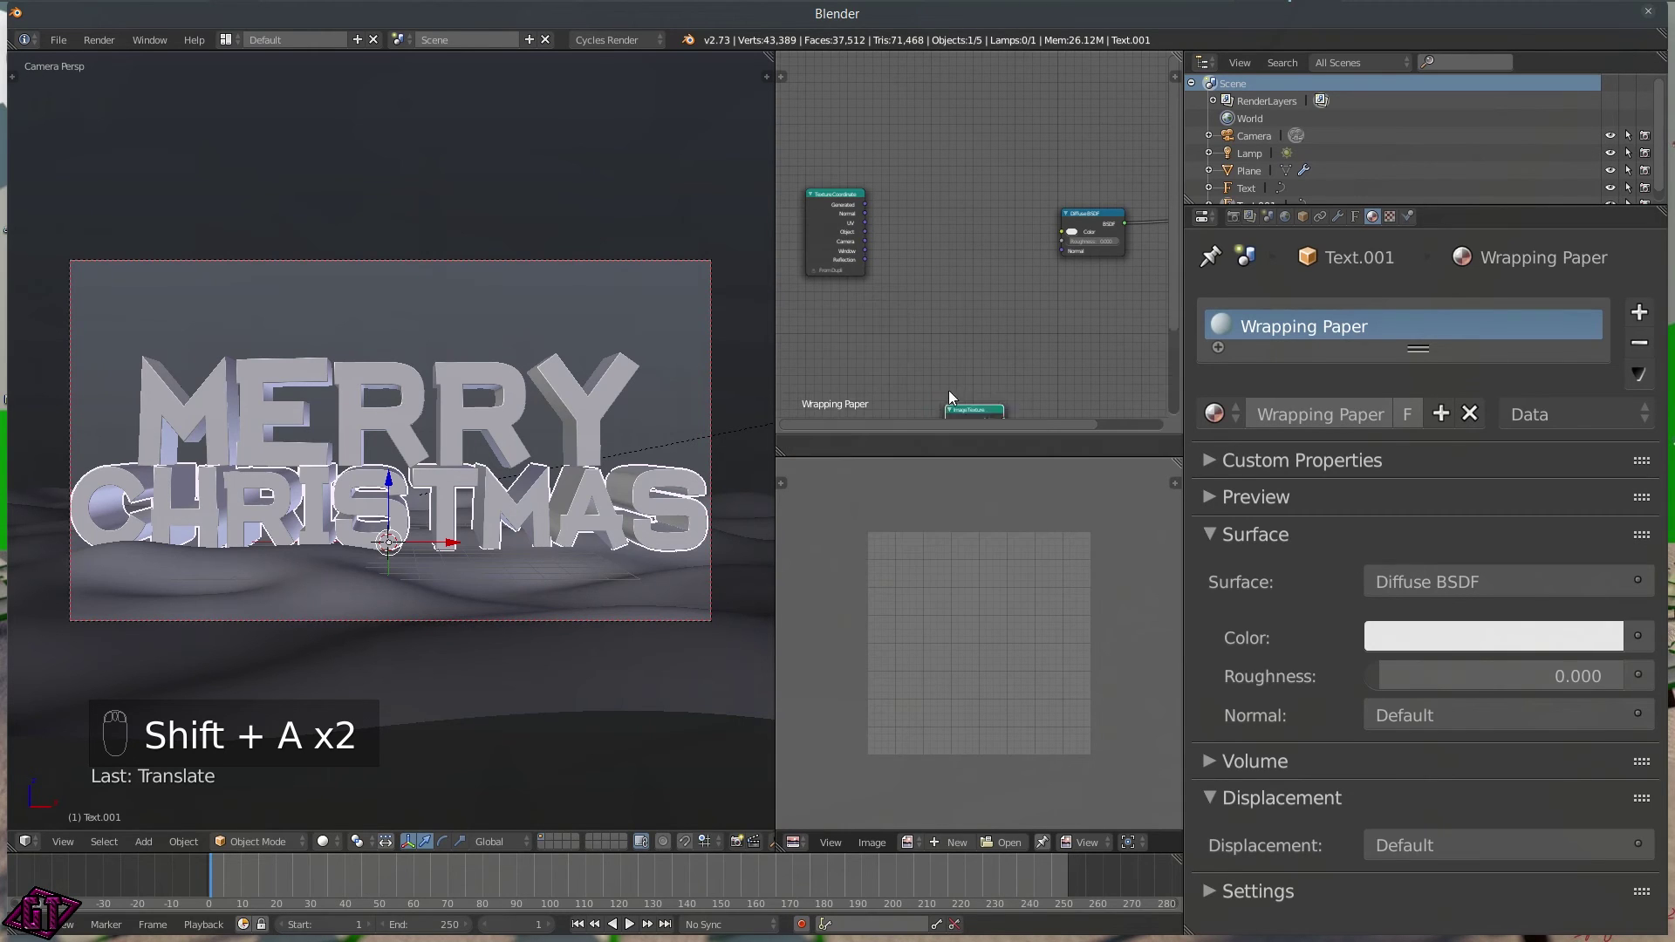
click(970, 188)
- Add a Mapping node and place it below the gap between the Texture Coordinate and Image Texture nodes
key(shift+a)
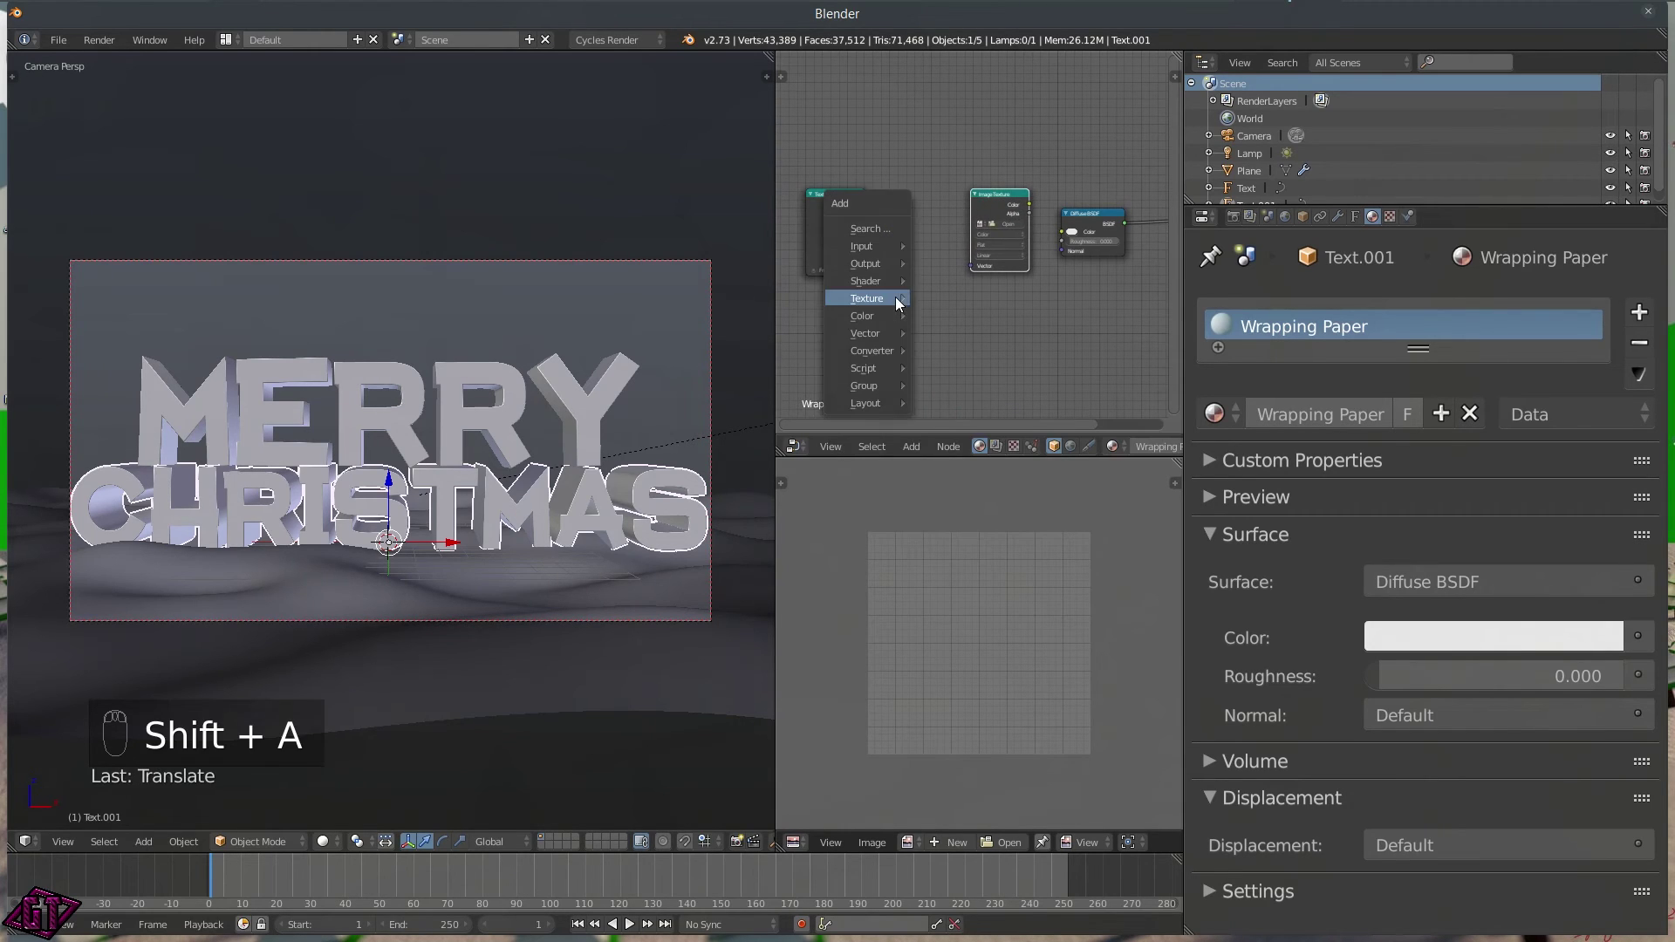
mouse_move(873, 337)
click(951, 351)
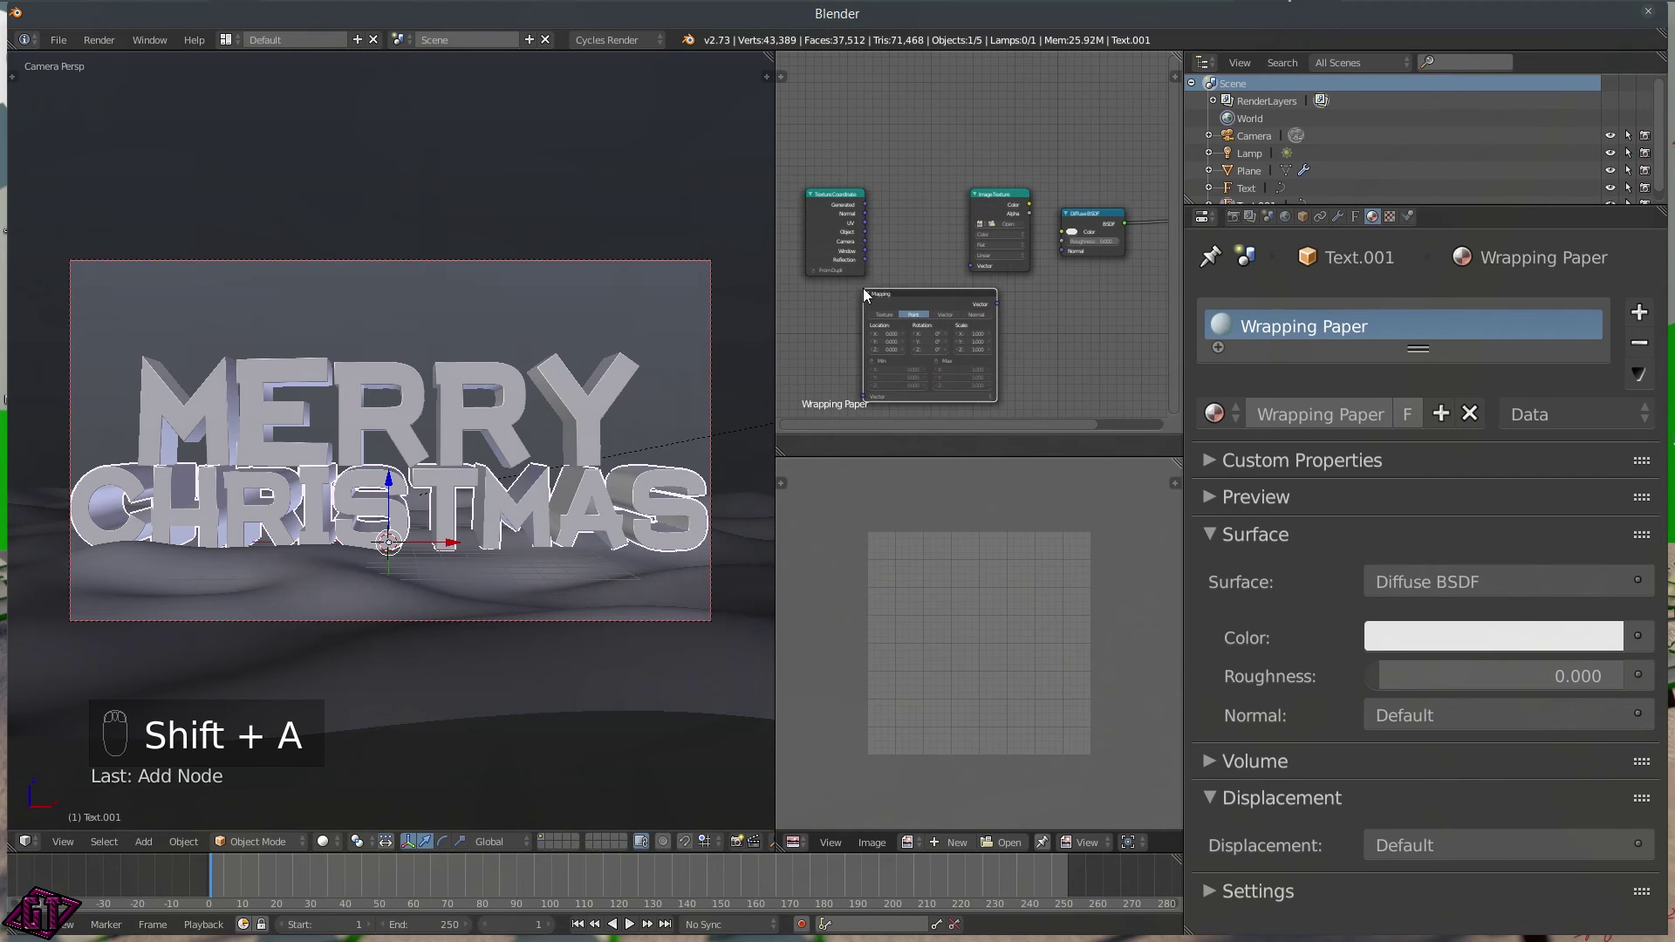
click(864, 290)
- Chain the Texture Coordinate's Generated output through Mapping and Image Texture into the Diffuse BSDF color, placing Mapping between the two texture nodes
drag(1024, 202, 1061, 232)
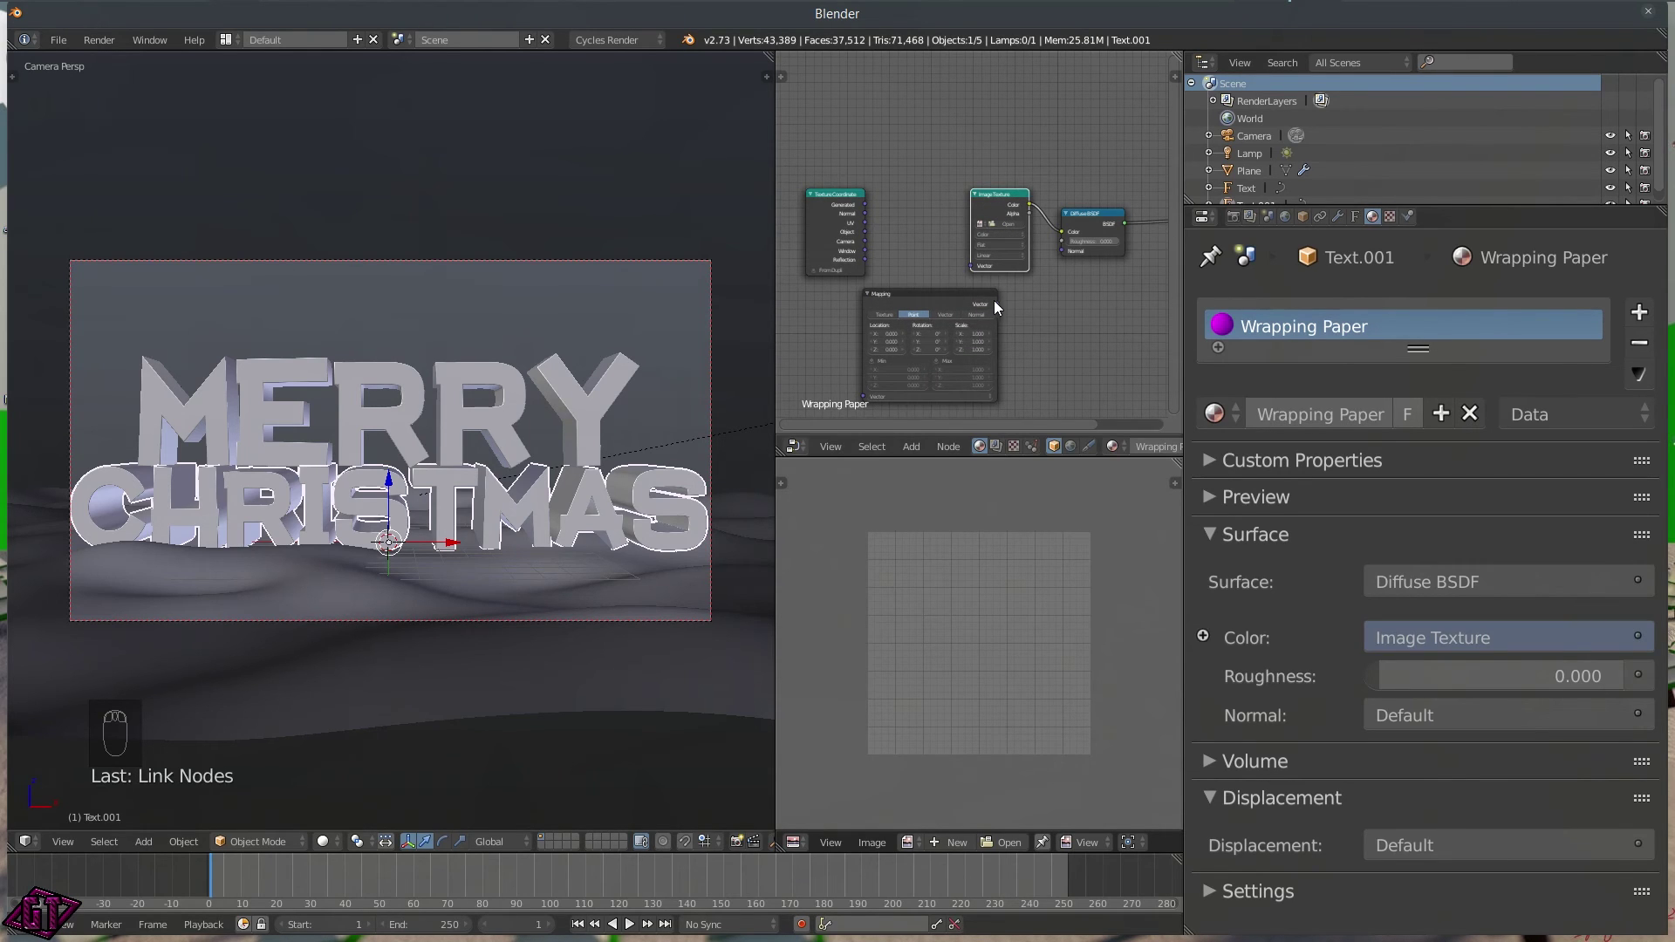
drag(996, 302, 966, 265)
drag(862, 203, 1166, 202)
drag(952, 294, 913, 183)
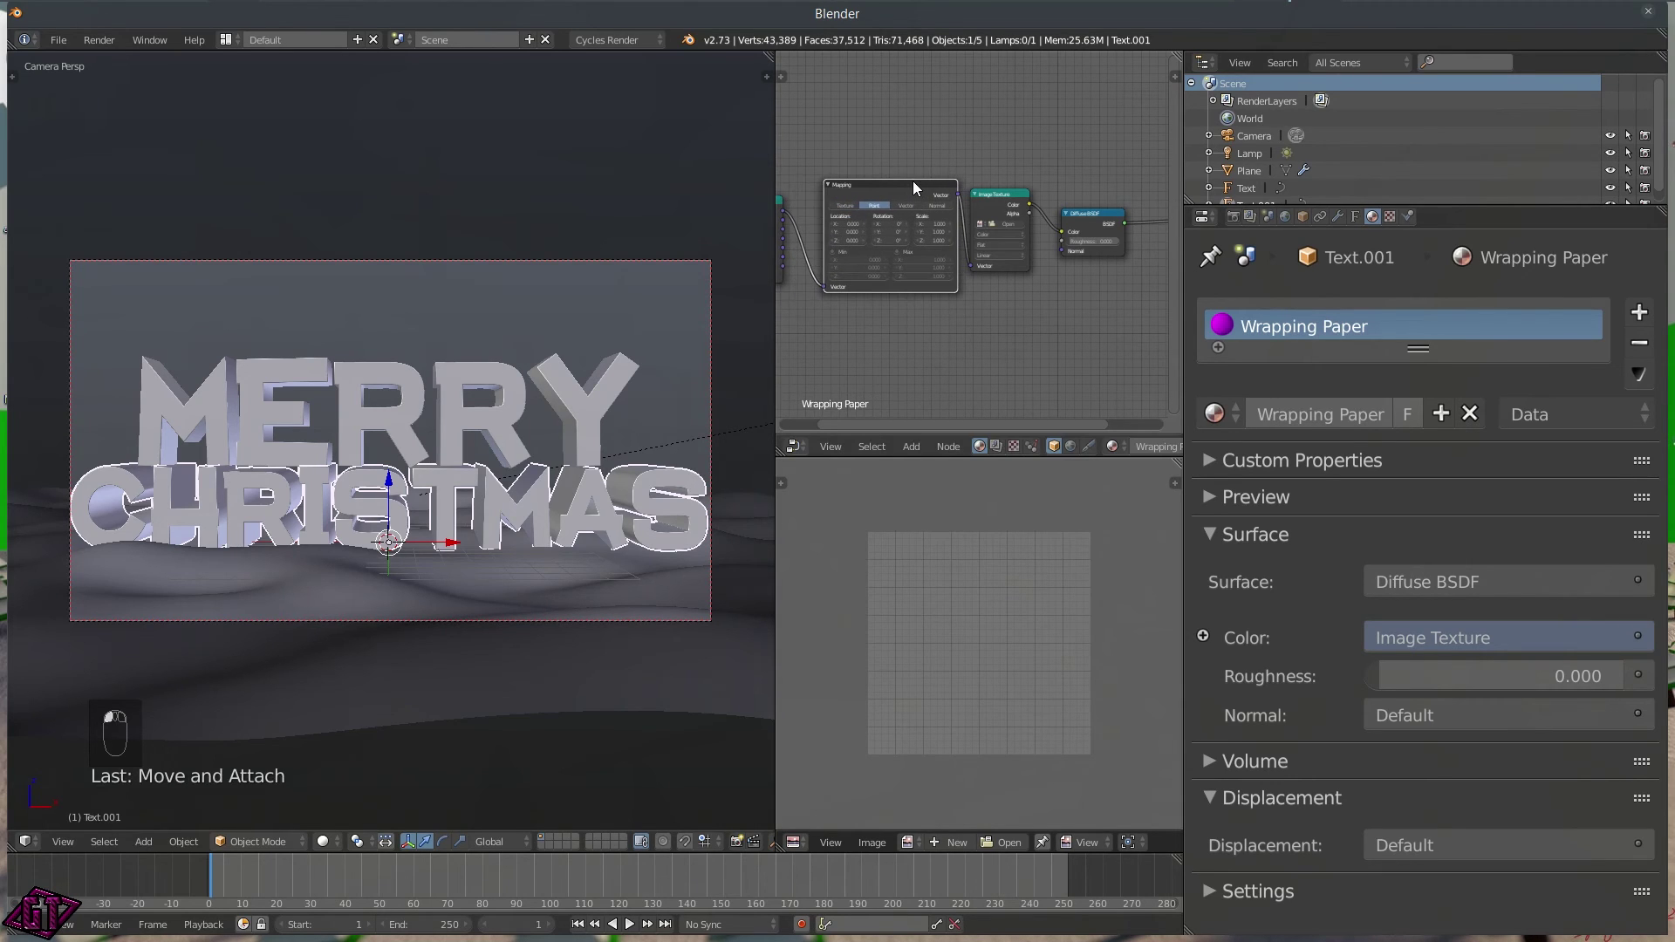
middle_drag(961, 316, 1022, 323)
scroll(1023, 329, up, 2)
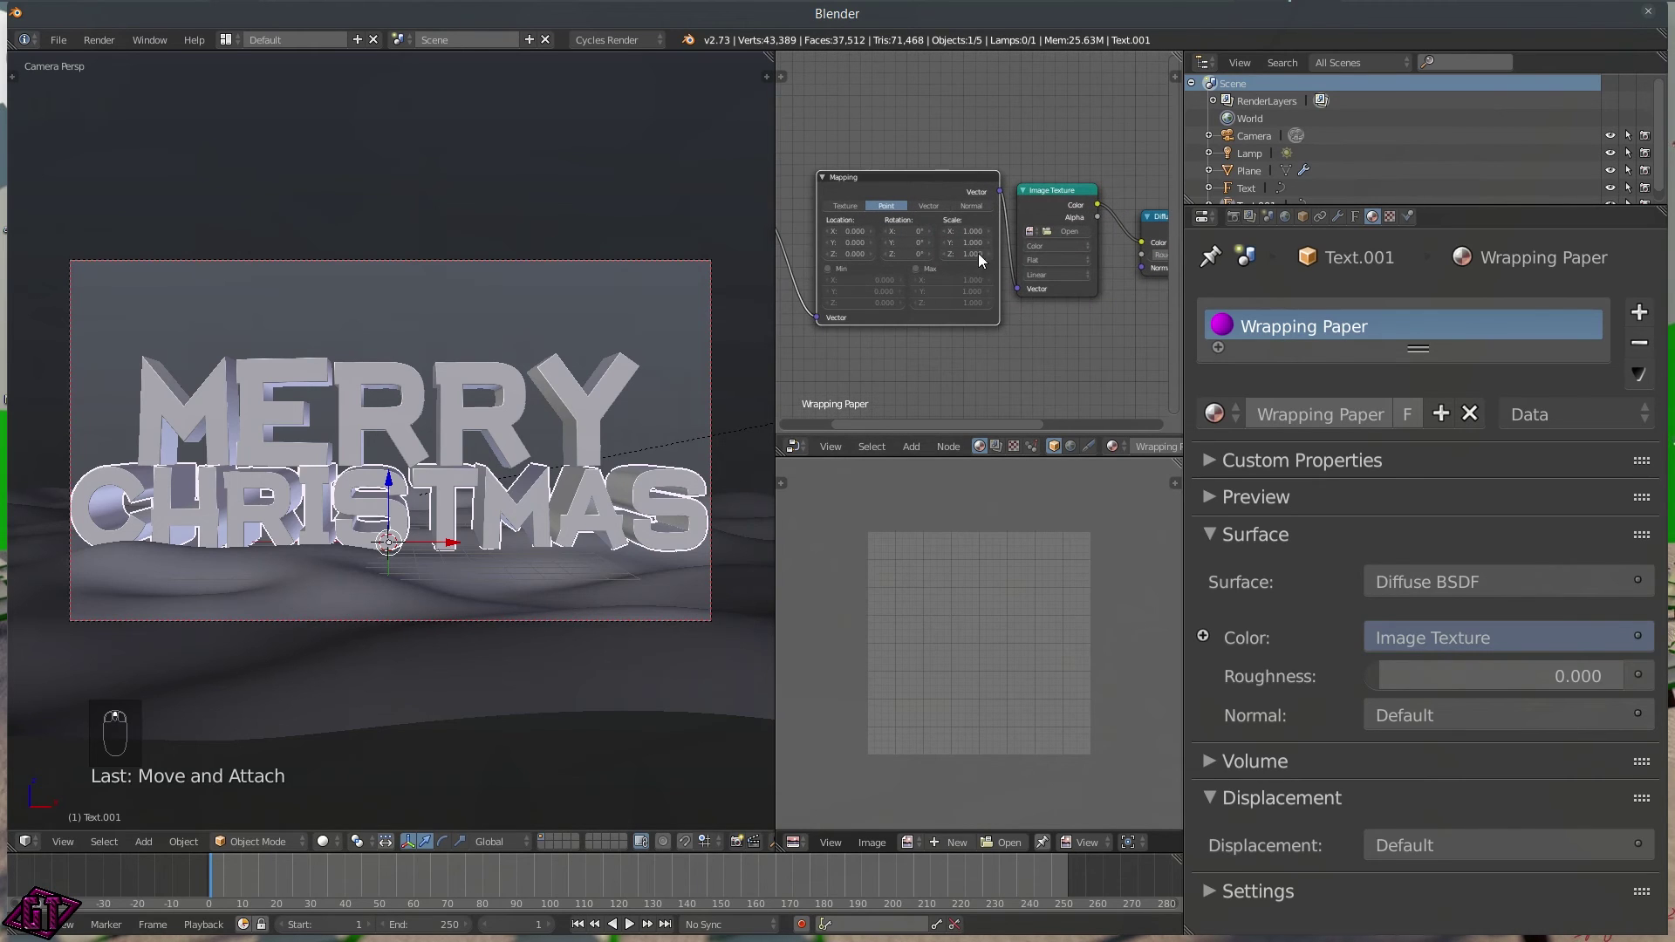
scroll(1128, 301, down, 2)
middle_drag(1066, 321, 1123, 306)
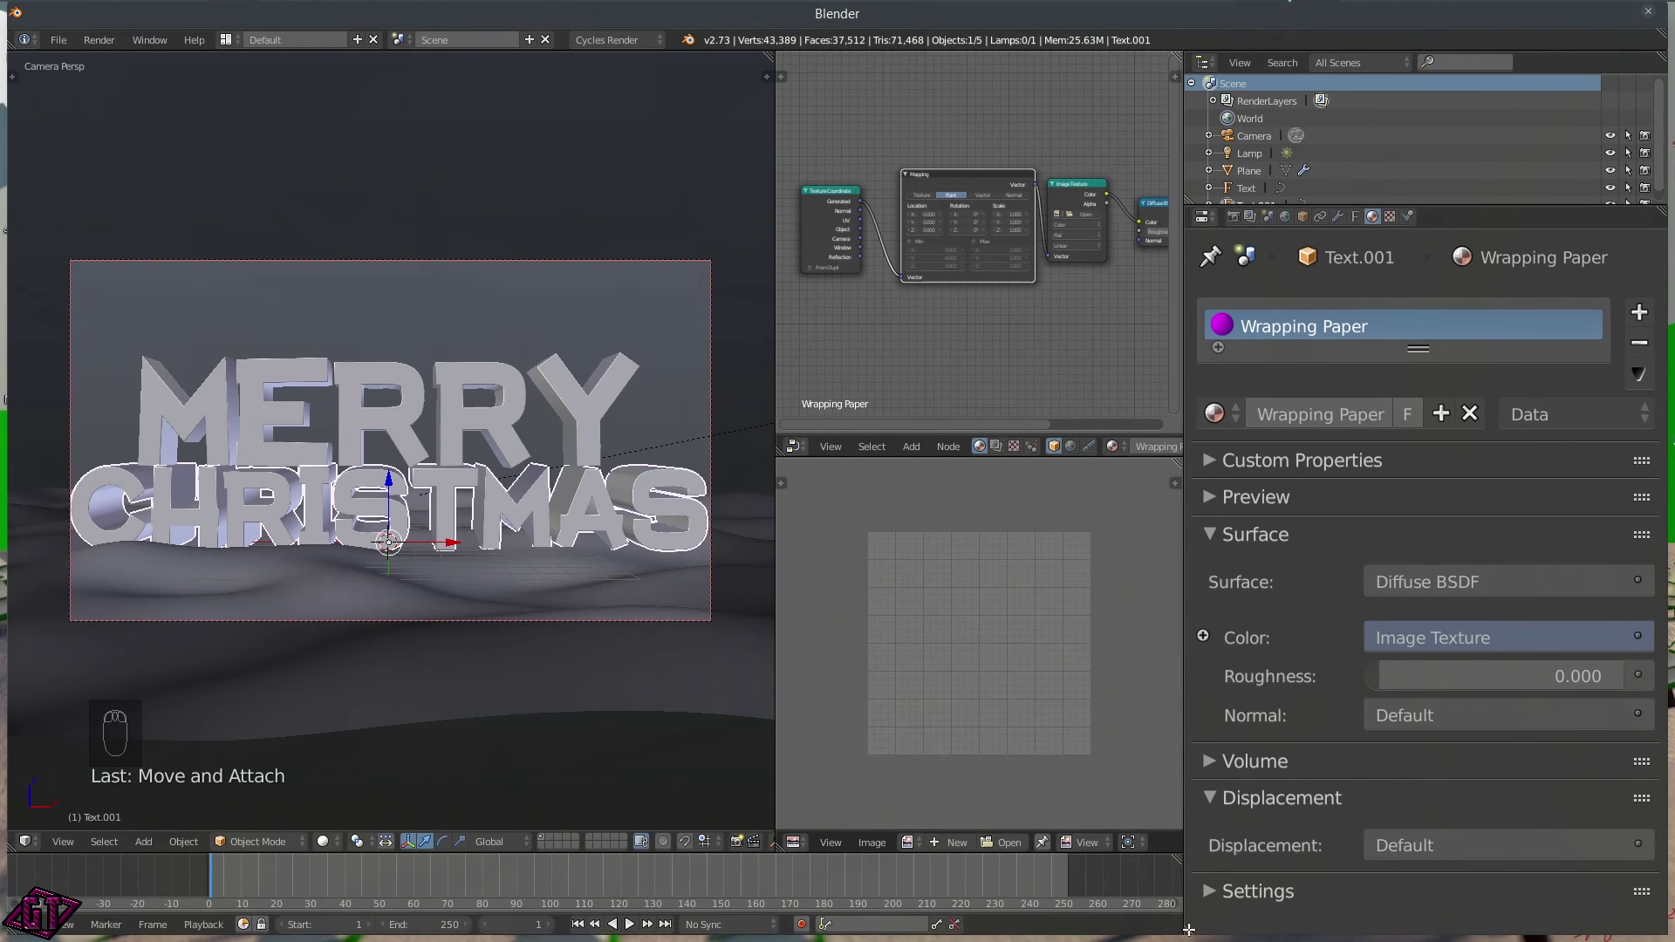
- Split the Properties area horizontally and turn its lower part into a 3D View looking through the camera
drag(1188, 930, 1213, 601)
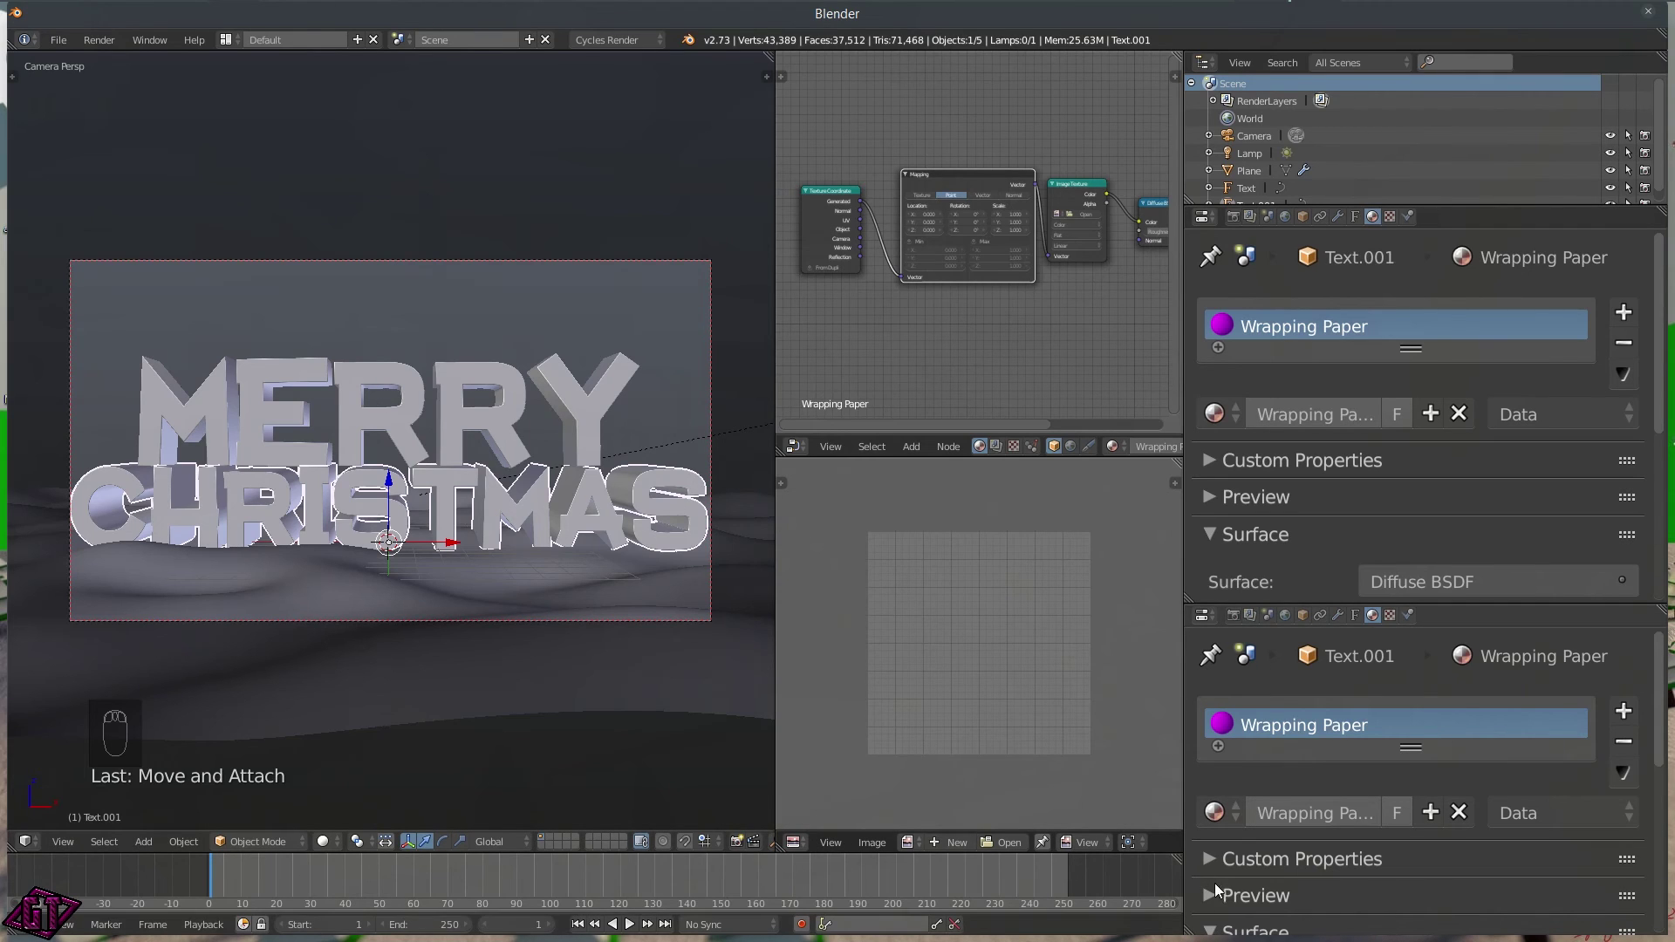
click(1204, 615)
click(1229, 595)
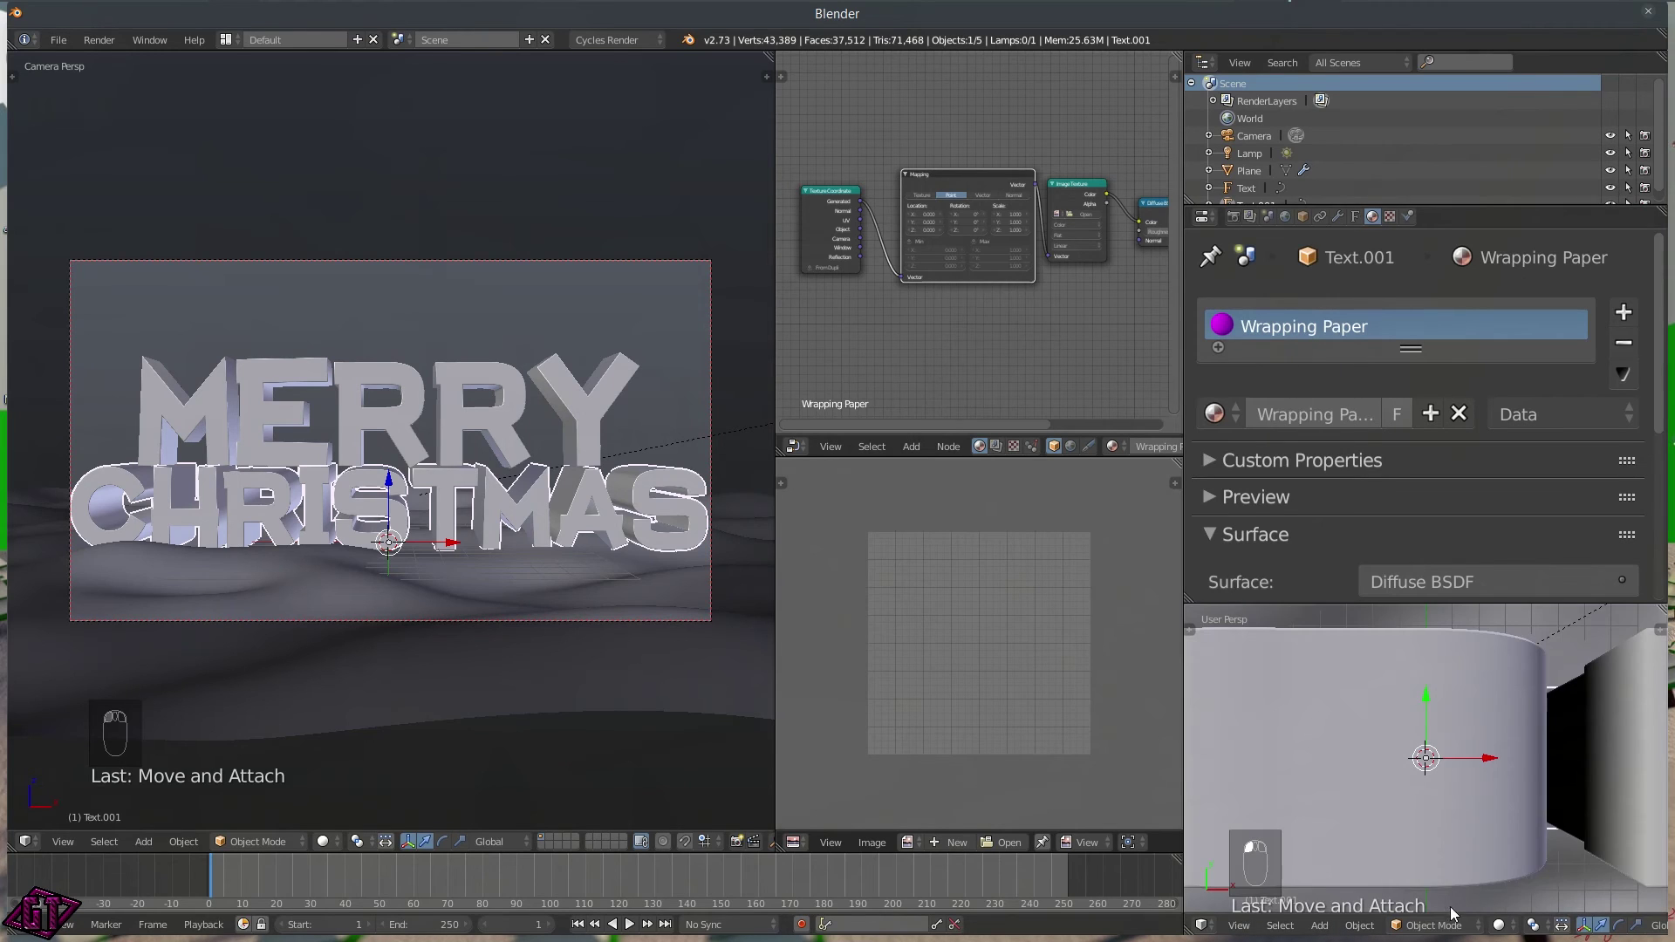
key(KP_0)
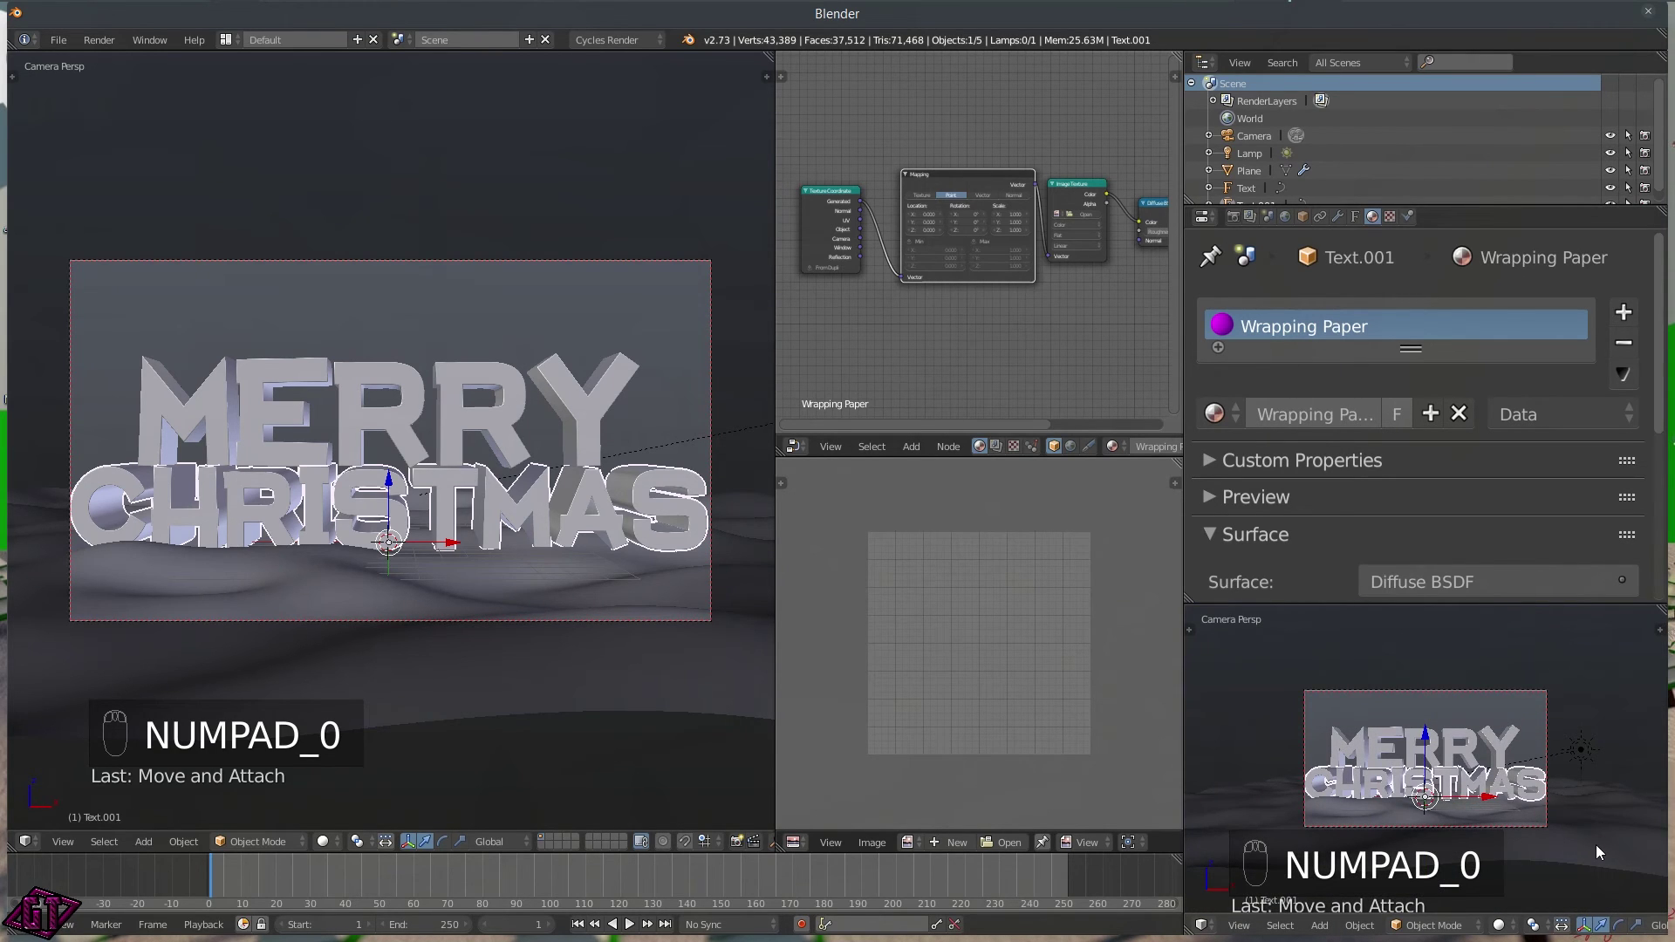
key(n)
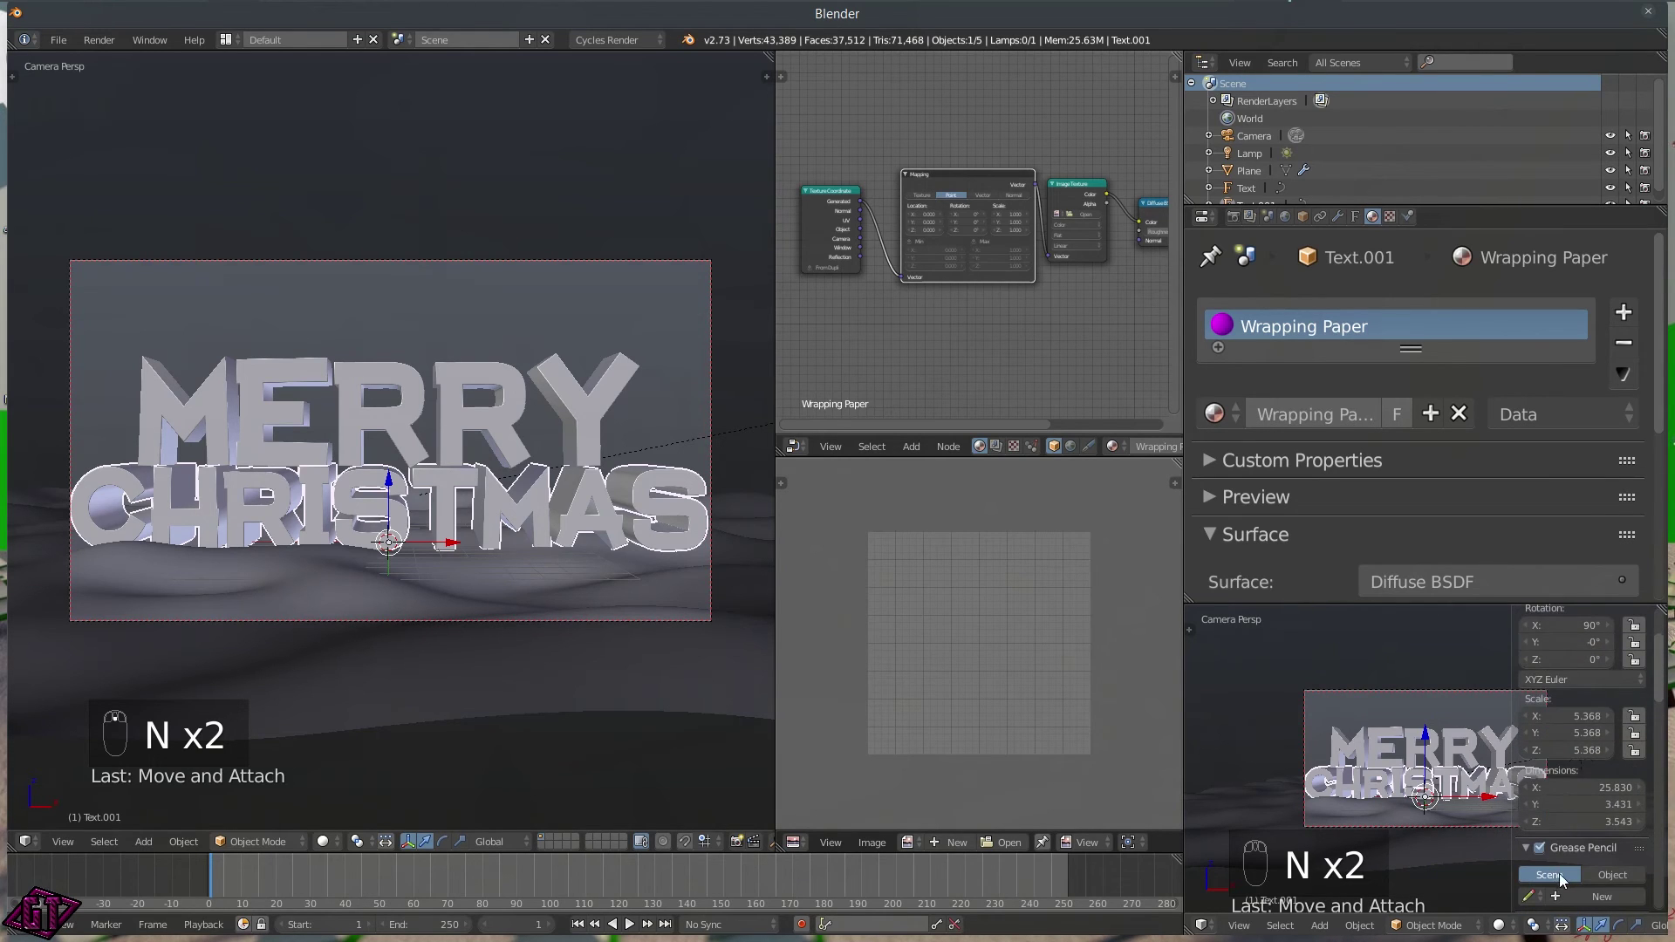
scroll(1558, 811, down, 3)
scroll(1558, 816, down, 3)
key(n)
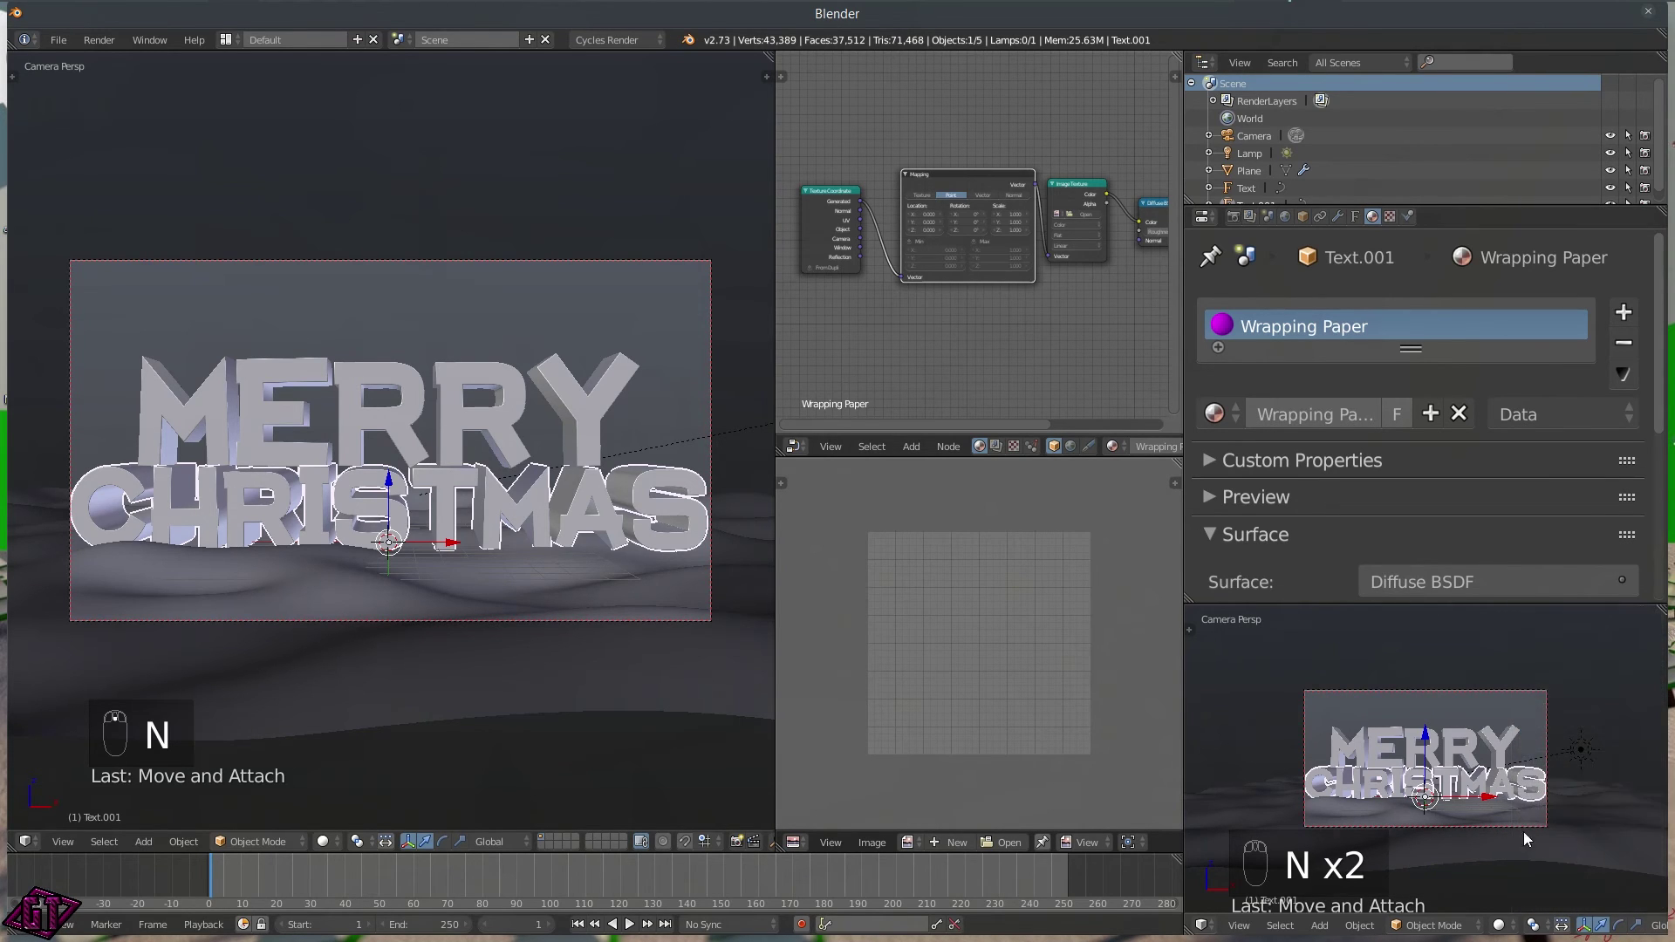
scroll(1485, 886, up, 5)
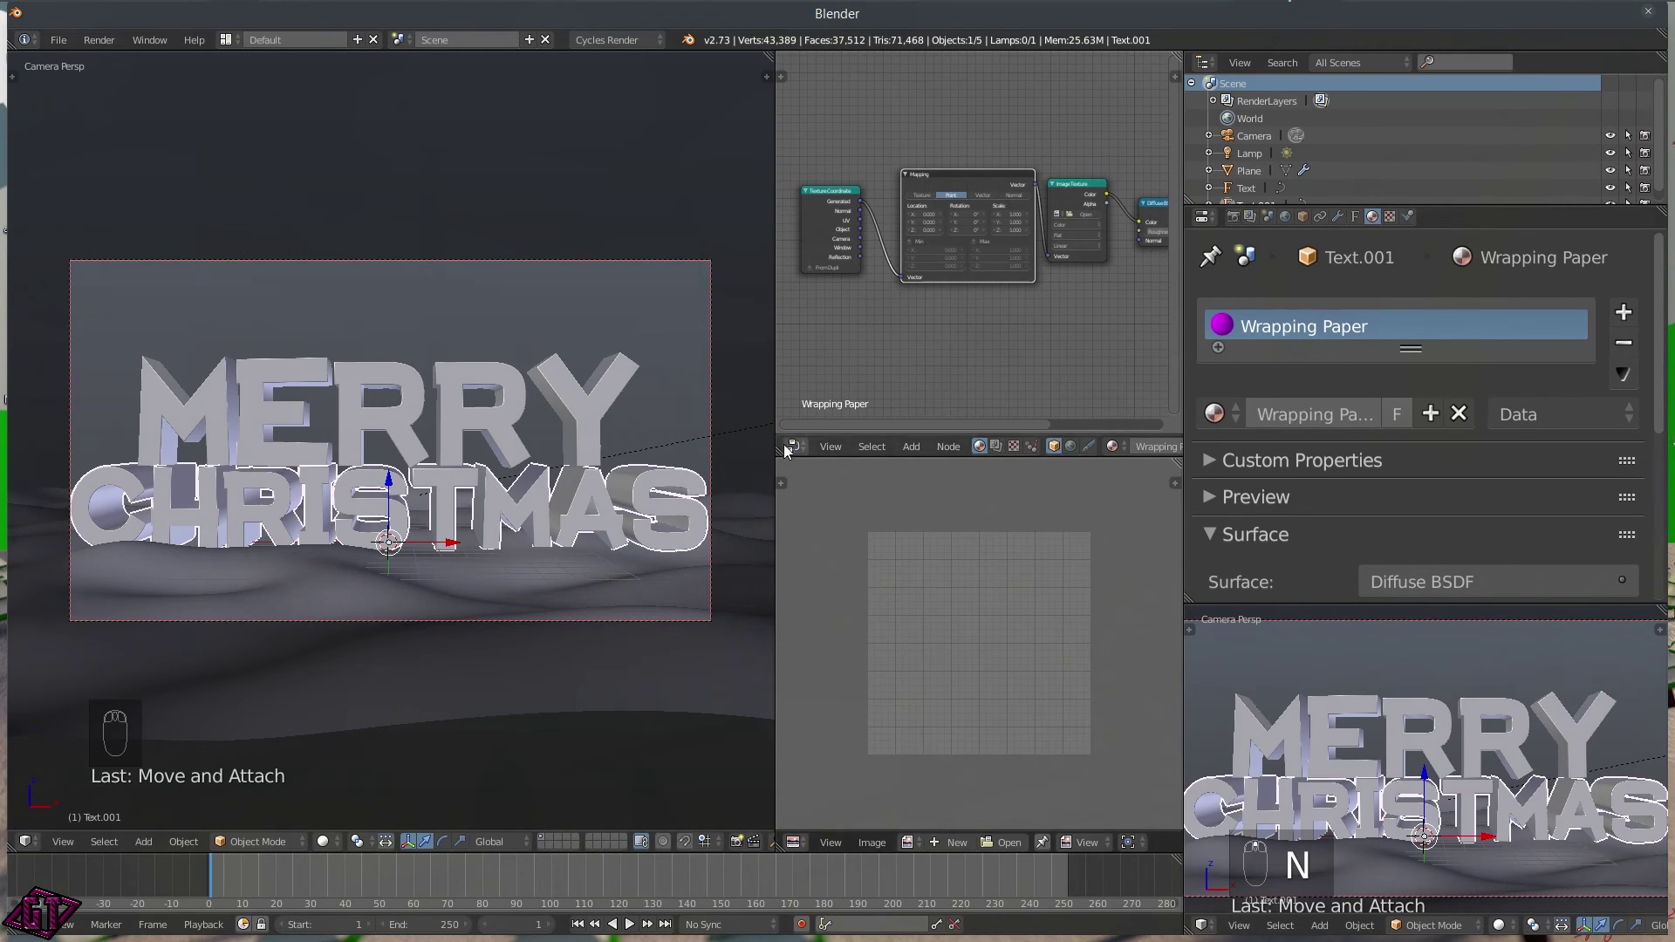
- Expand the node editor over the image editor and the large 3D View, framing the Wrapping Paper nodes
drag(777, 460, 781, 493)
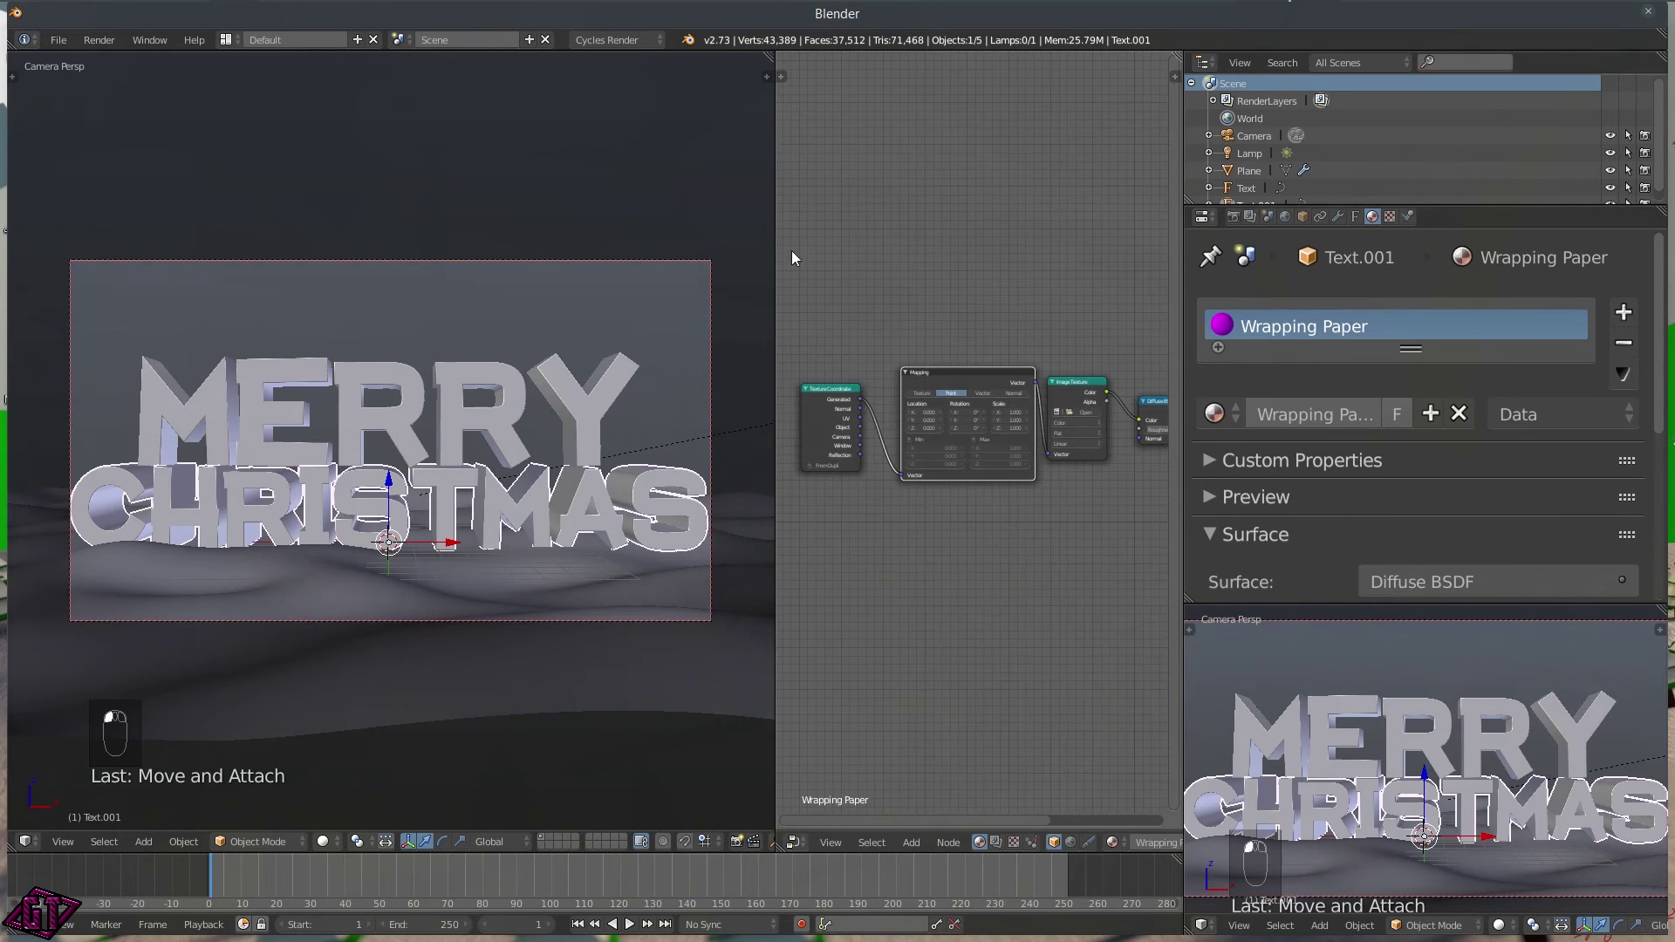
drag(785, 57, 525, 100)
scroll(819, 663, up, 2)
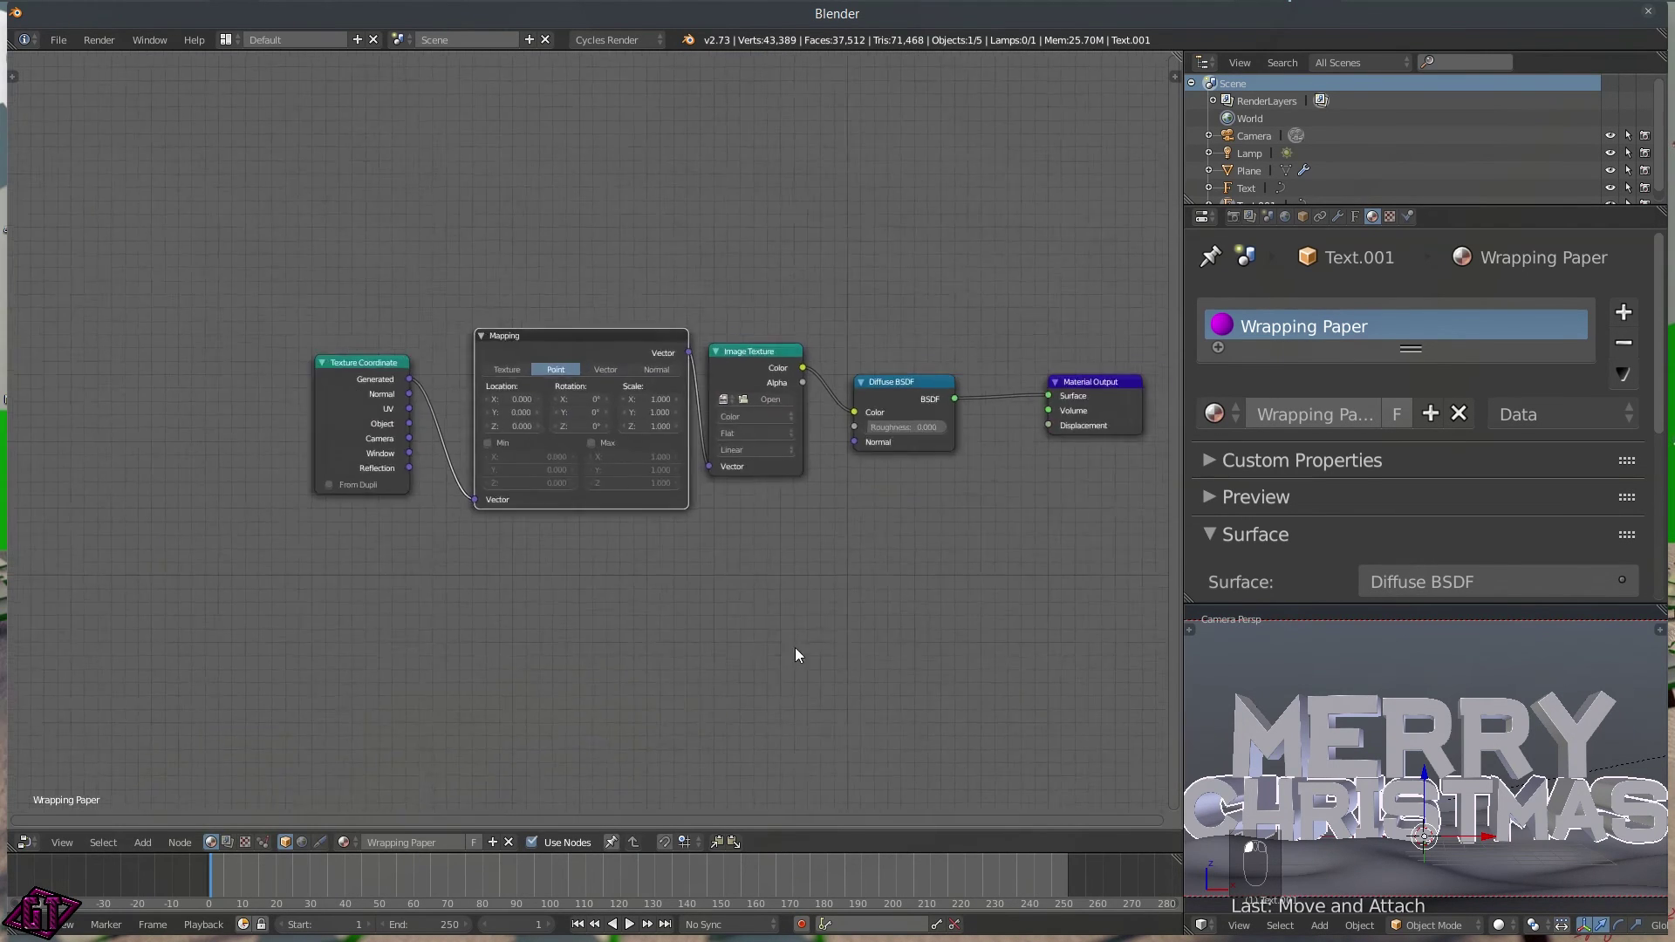
scroll(796, 654, up, 3)
scroll(766, 616, down, 2)
middle_drag(670, 622, 797, 608)
scroll(785, 602, up, 6)
scroll(835, 616, down, 1)
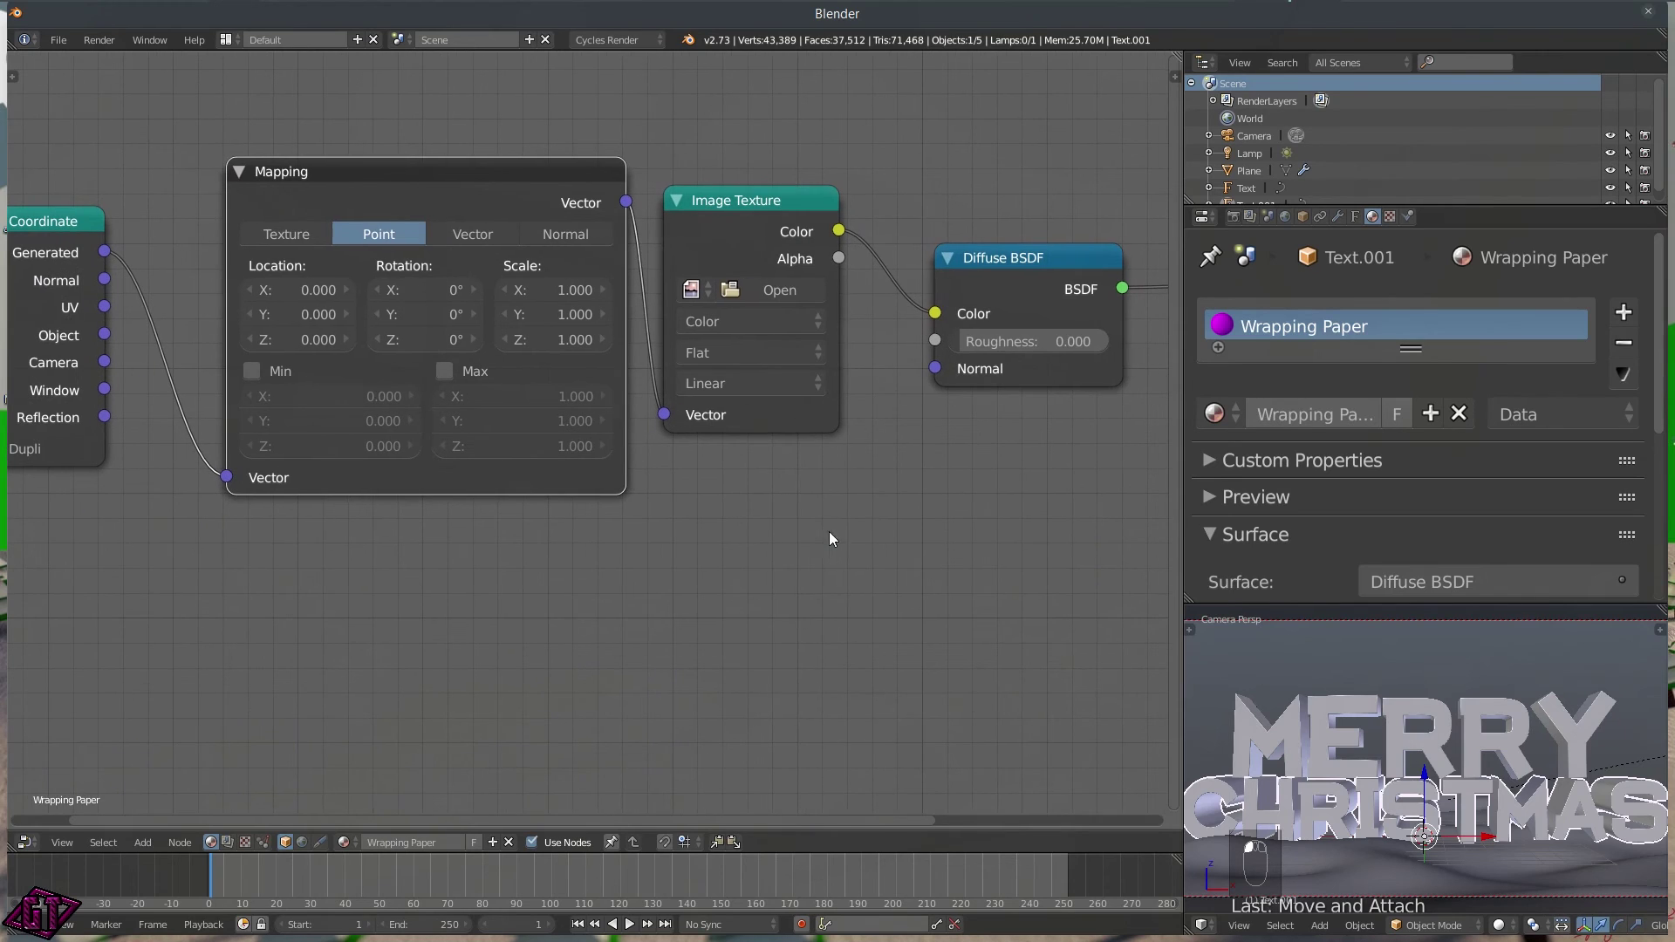
- Load xmas (5).jpg from the wrapping paper folder on the Desktop into the Image Texture node
click(761, 289)
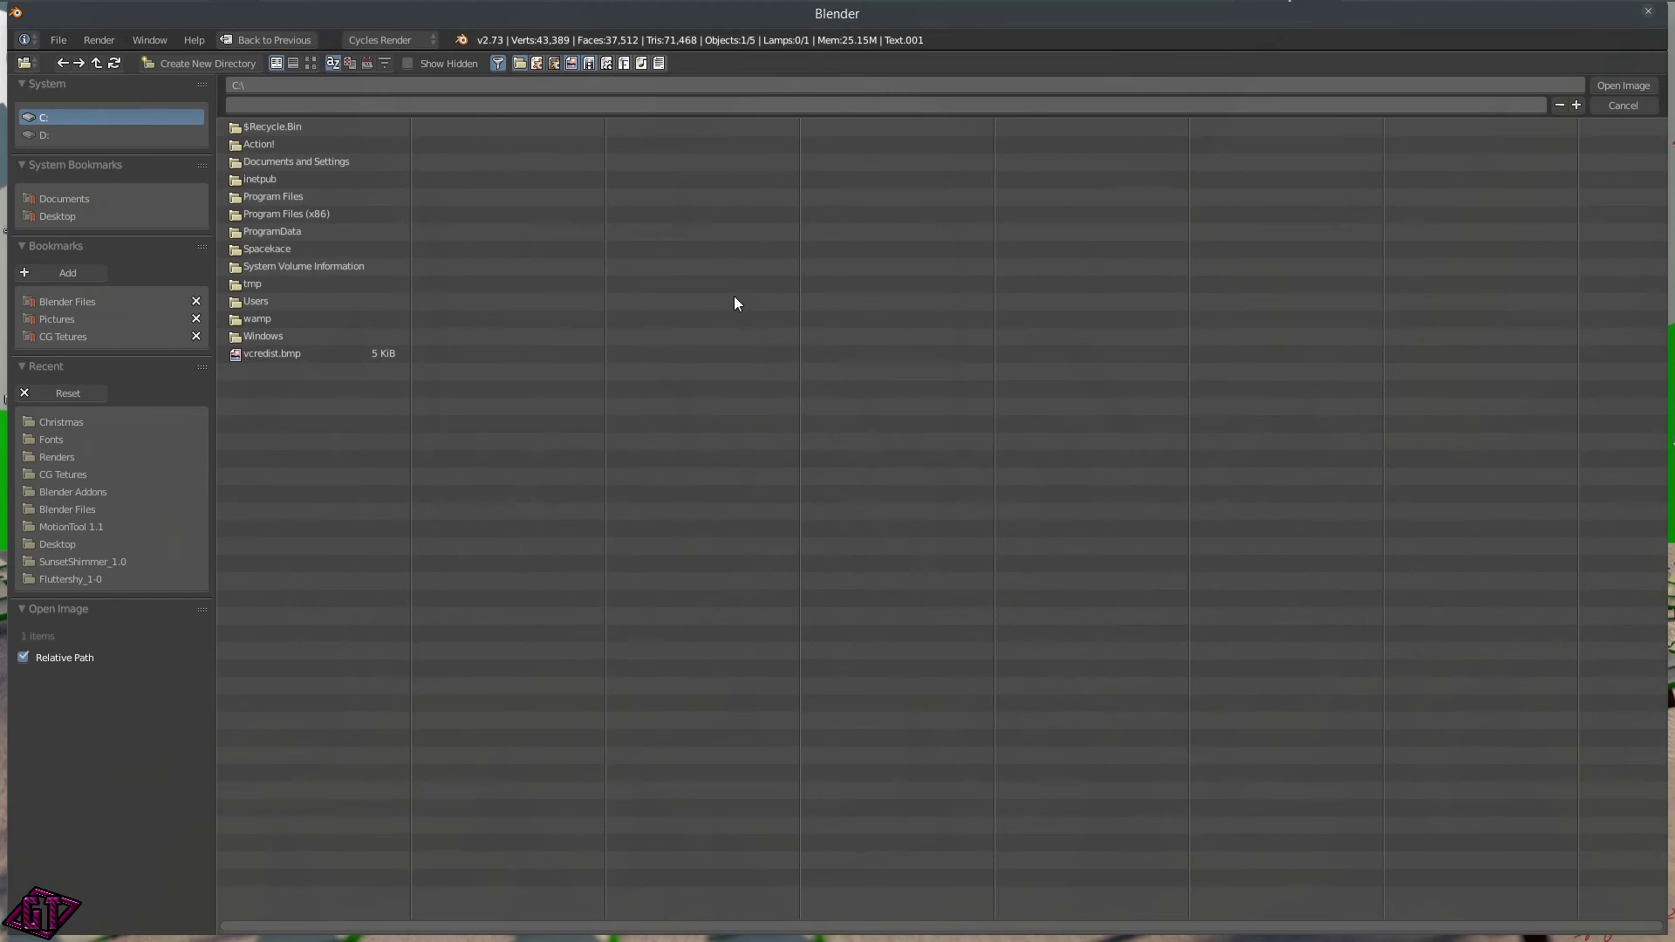
click(60, 217)
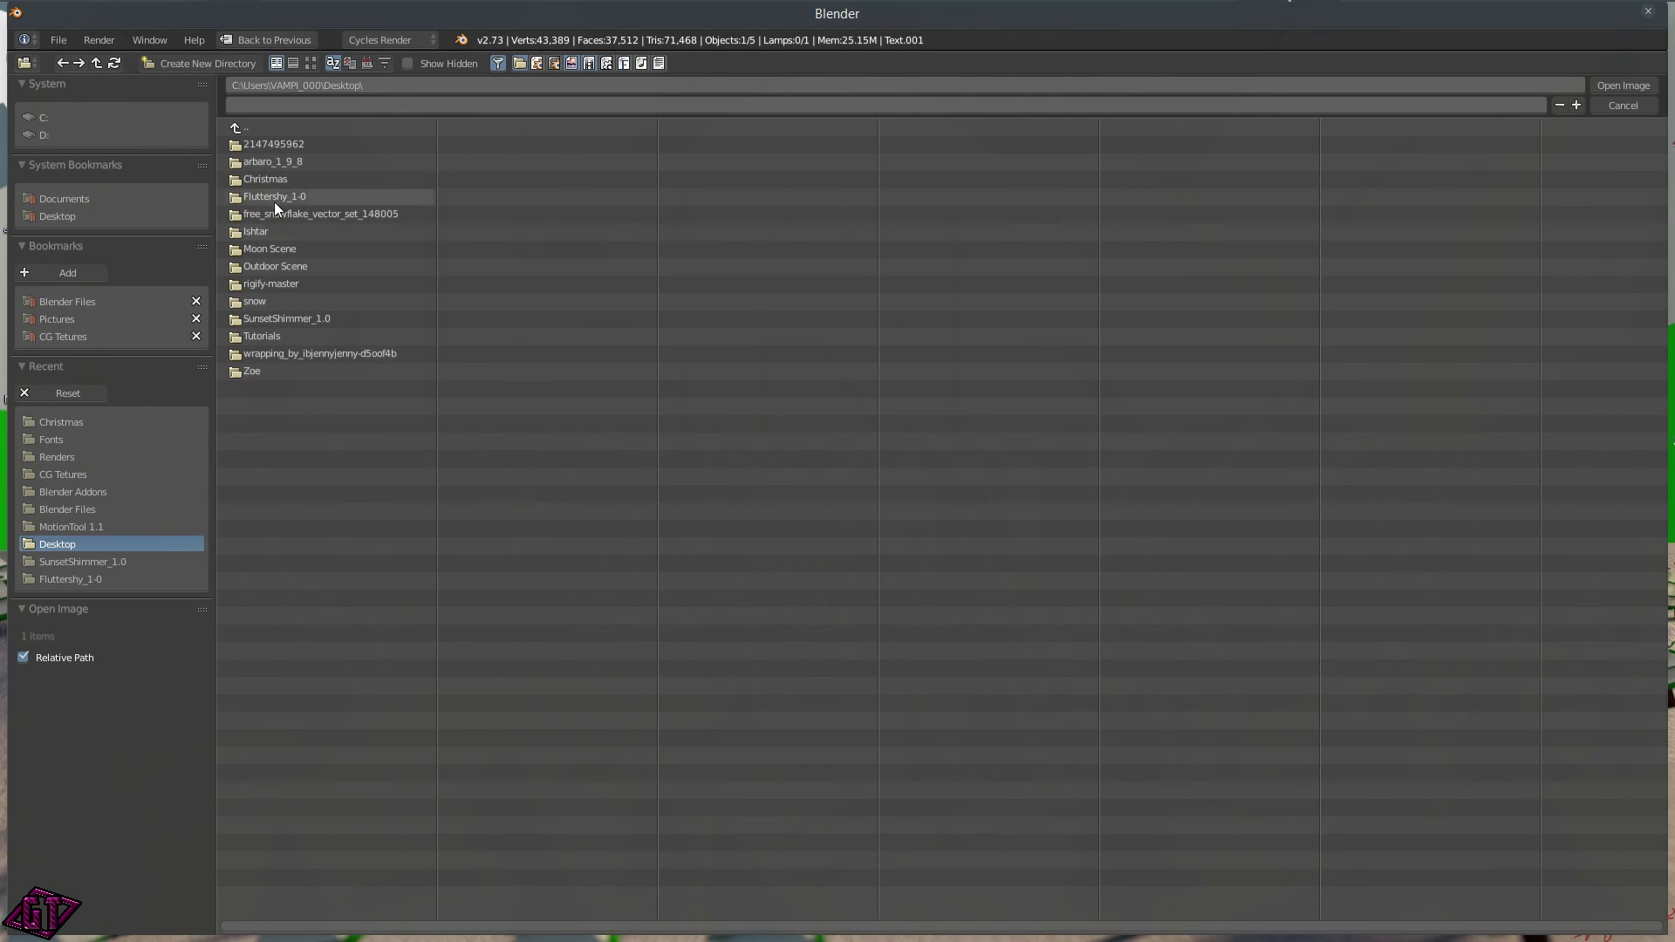
click(291, 354)
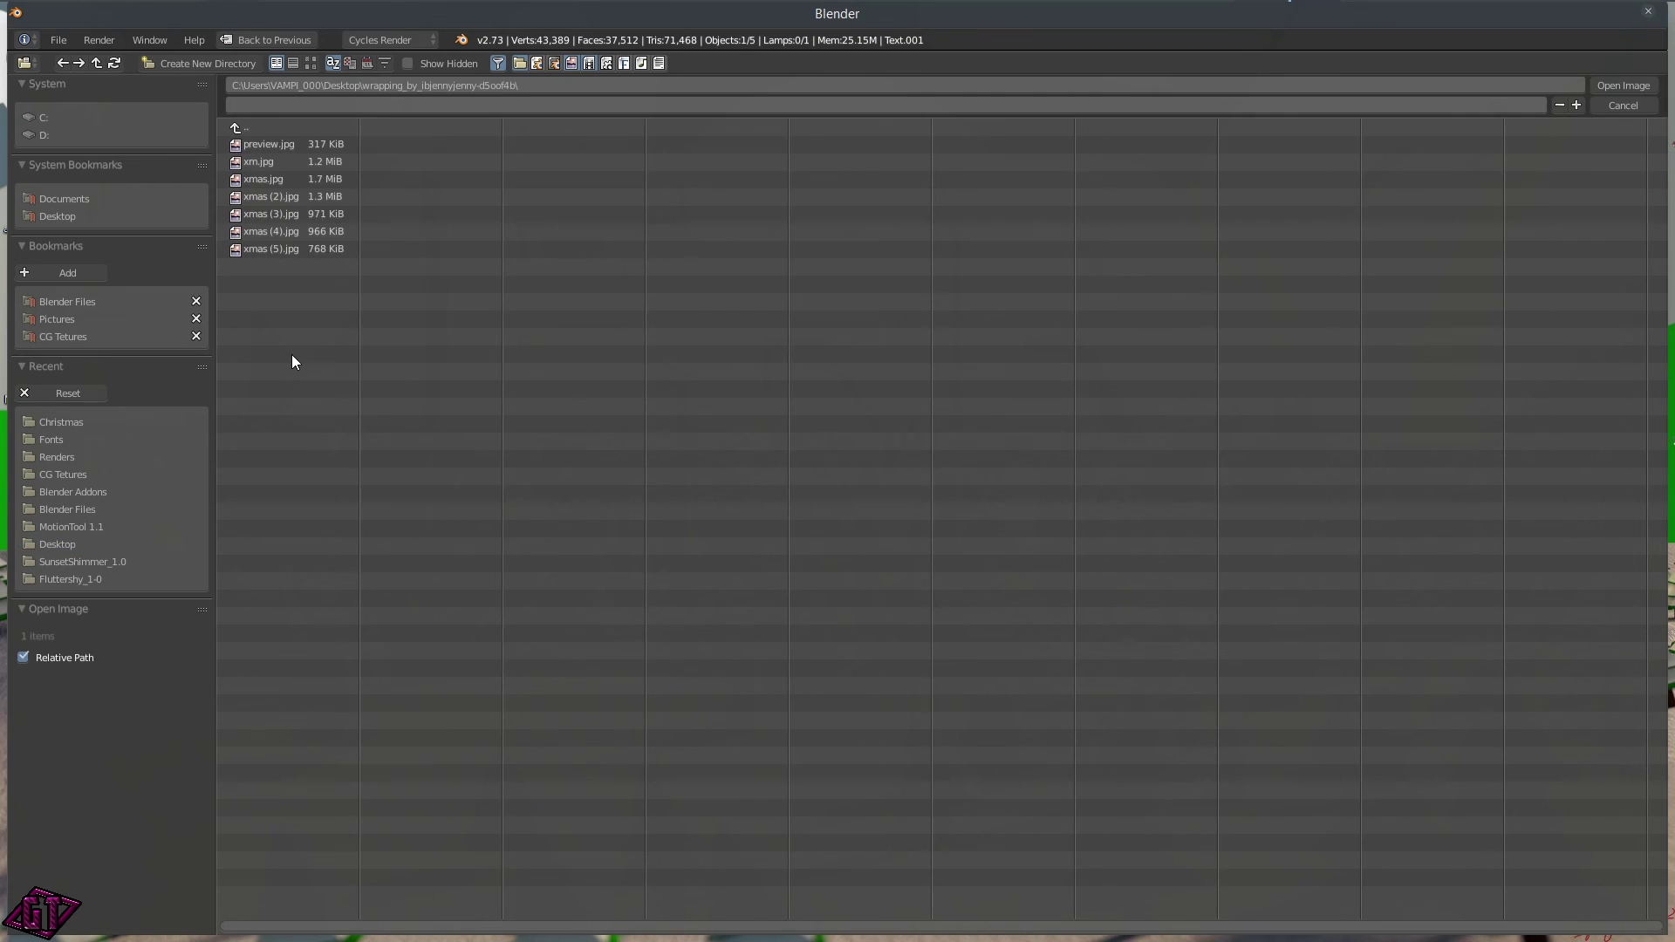
click(312, 61)
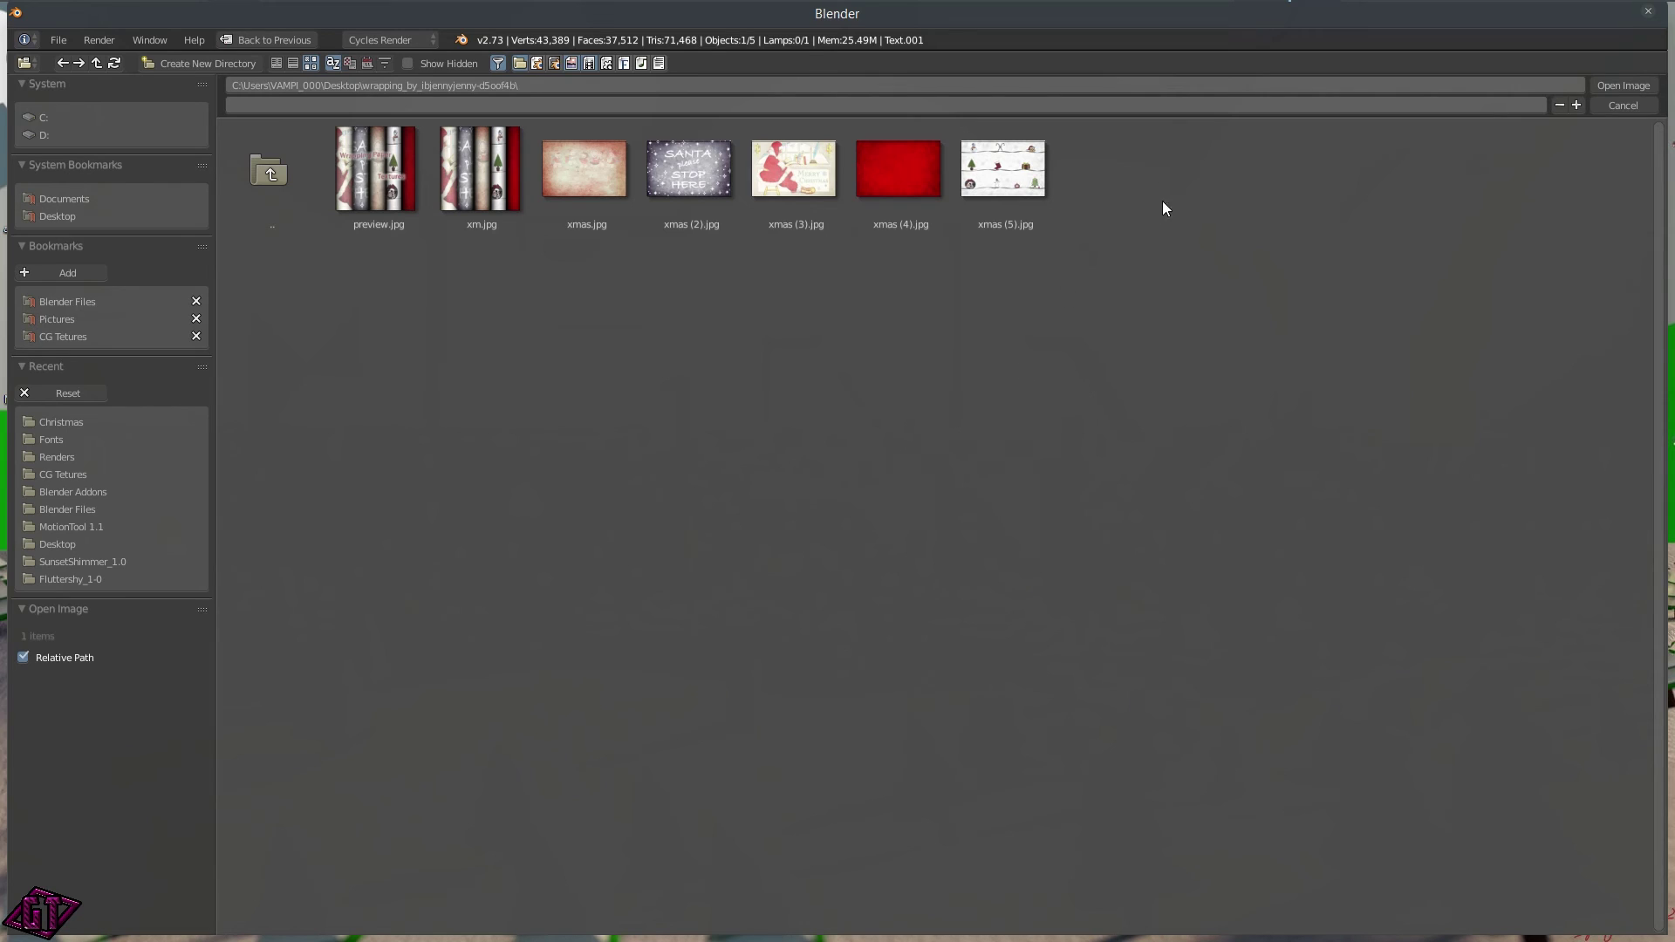
click(1030, 179)
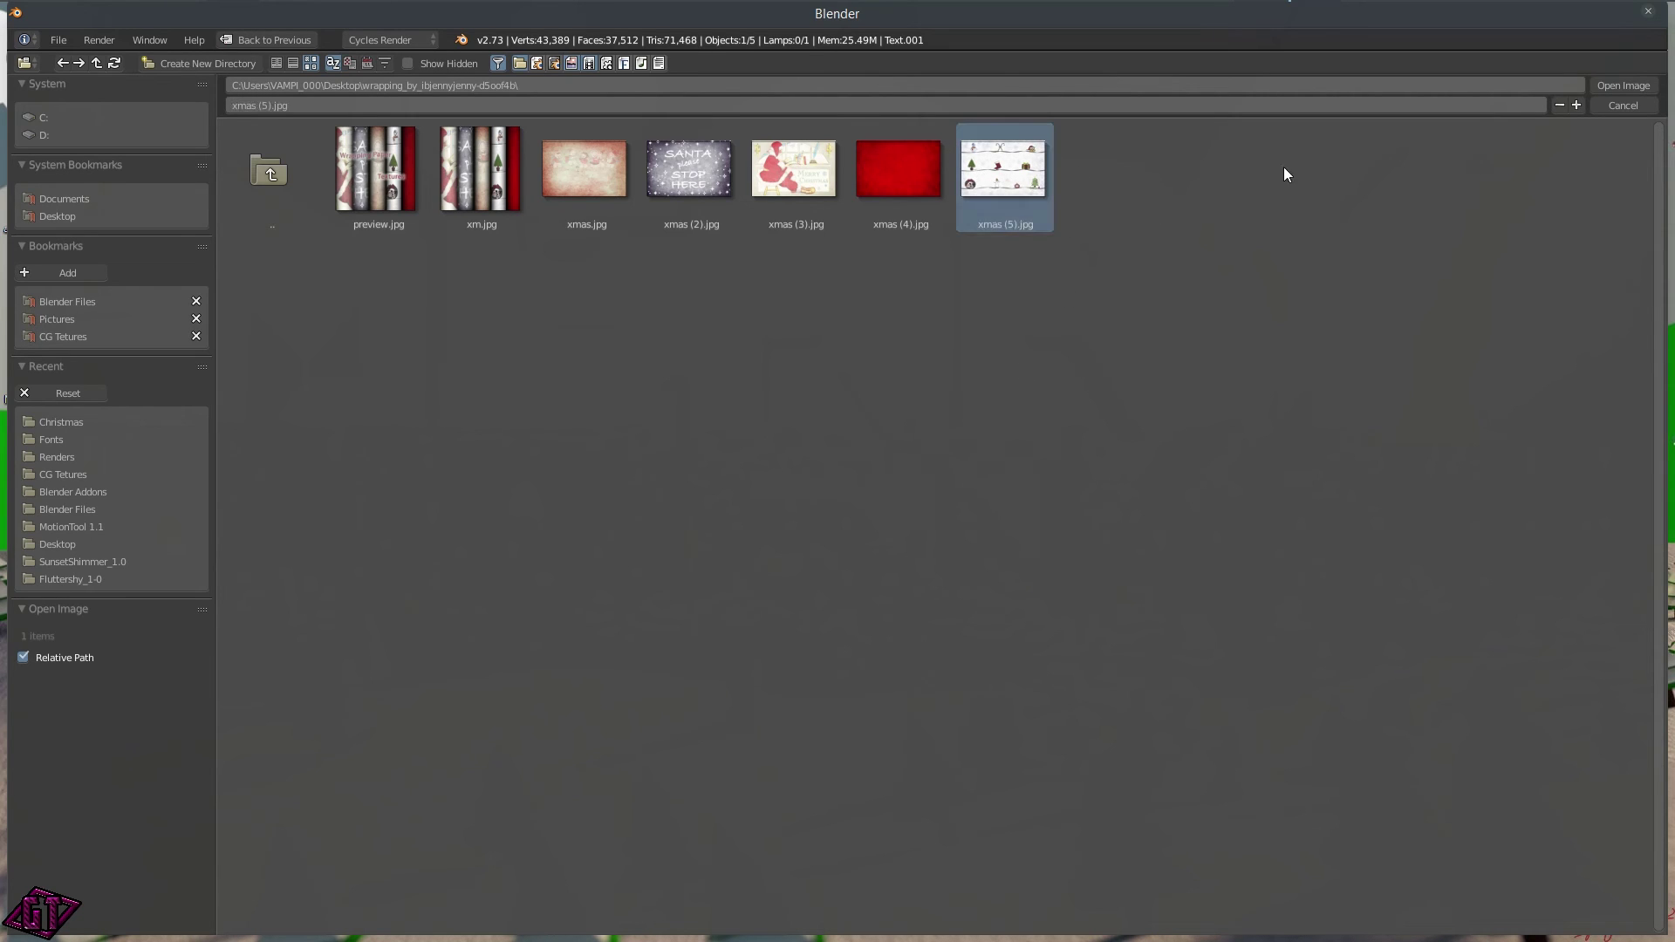
click(1619, 85)
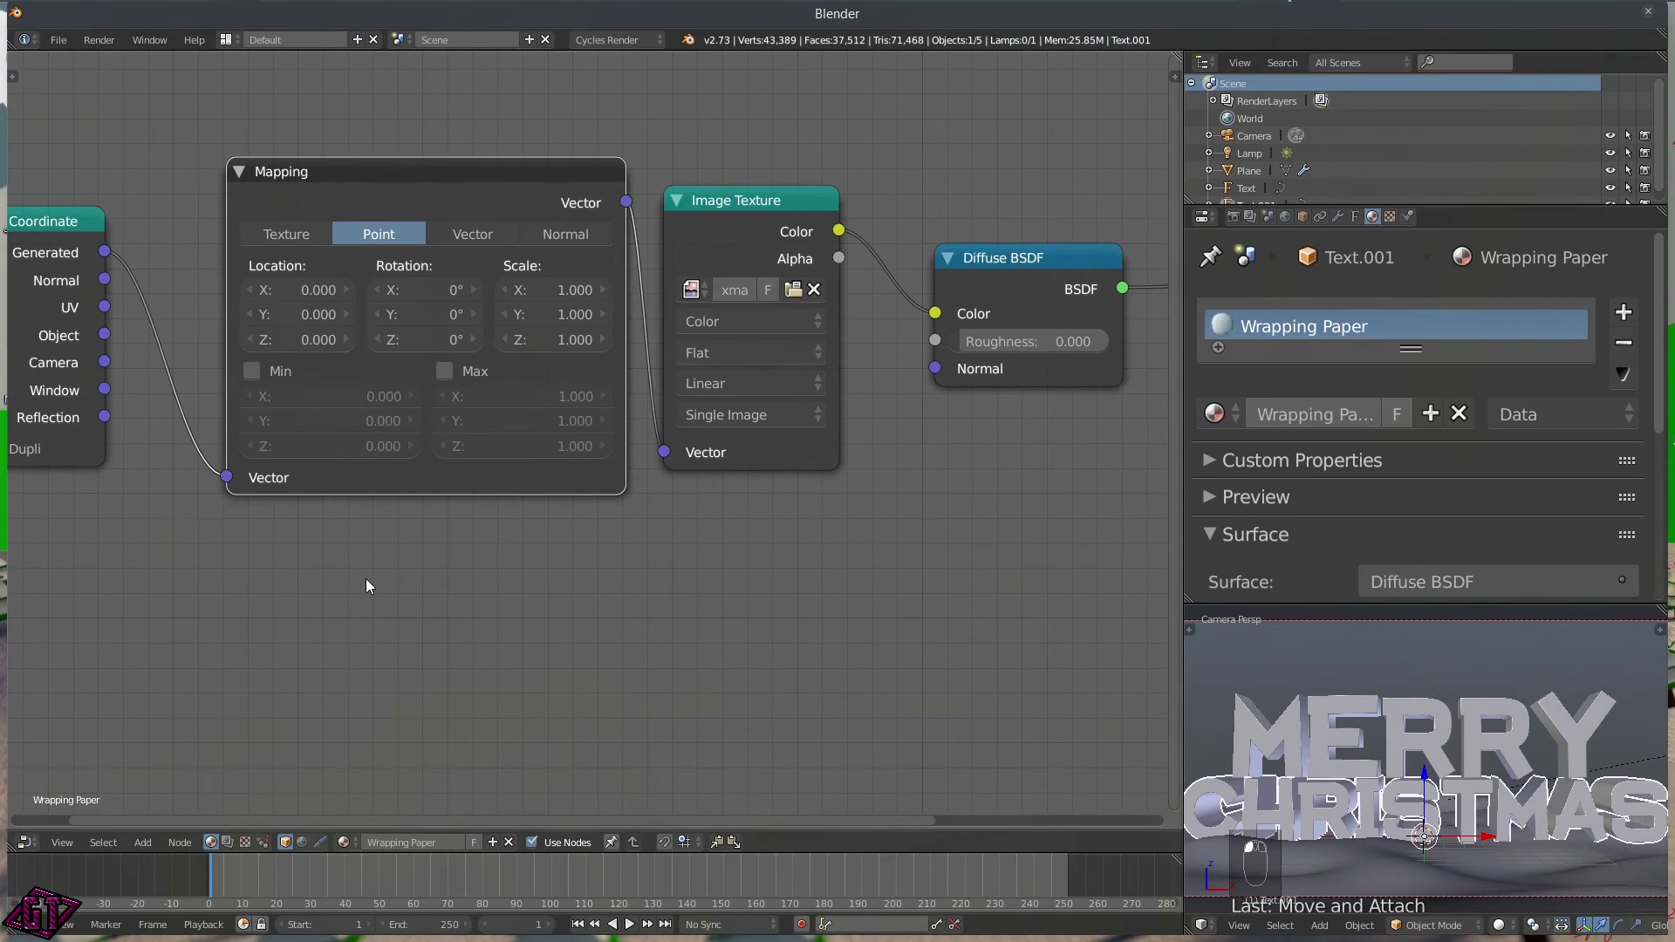
- Switch the small camera 3D View to rendered shading to preview the wrapping paper texture
middle_drag(395, 590, 531, 564)
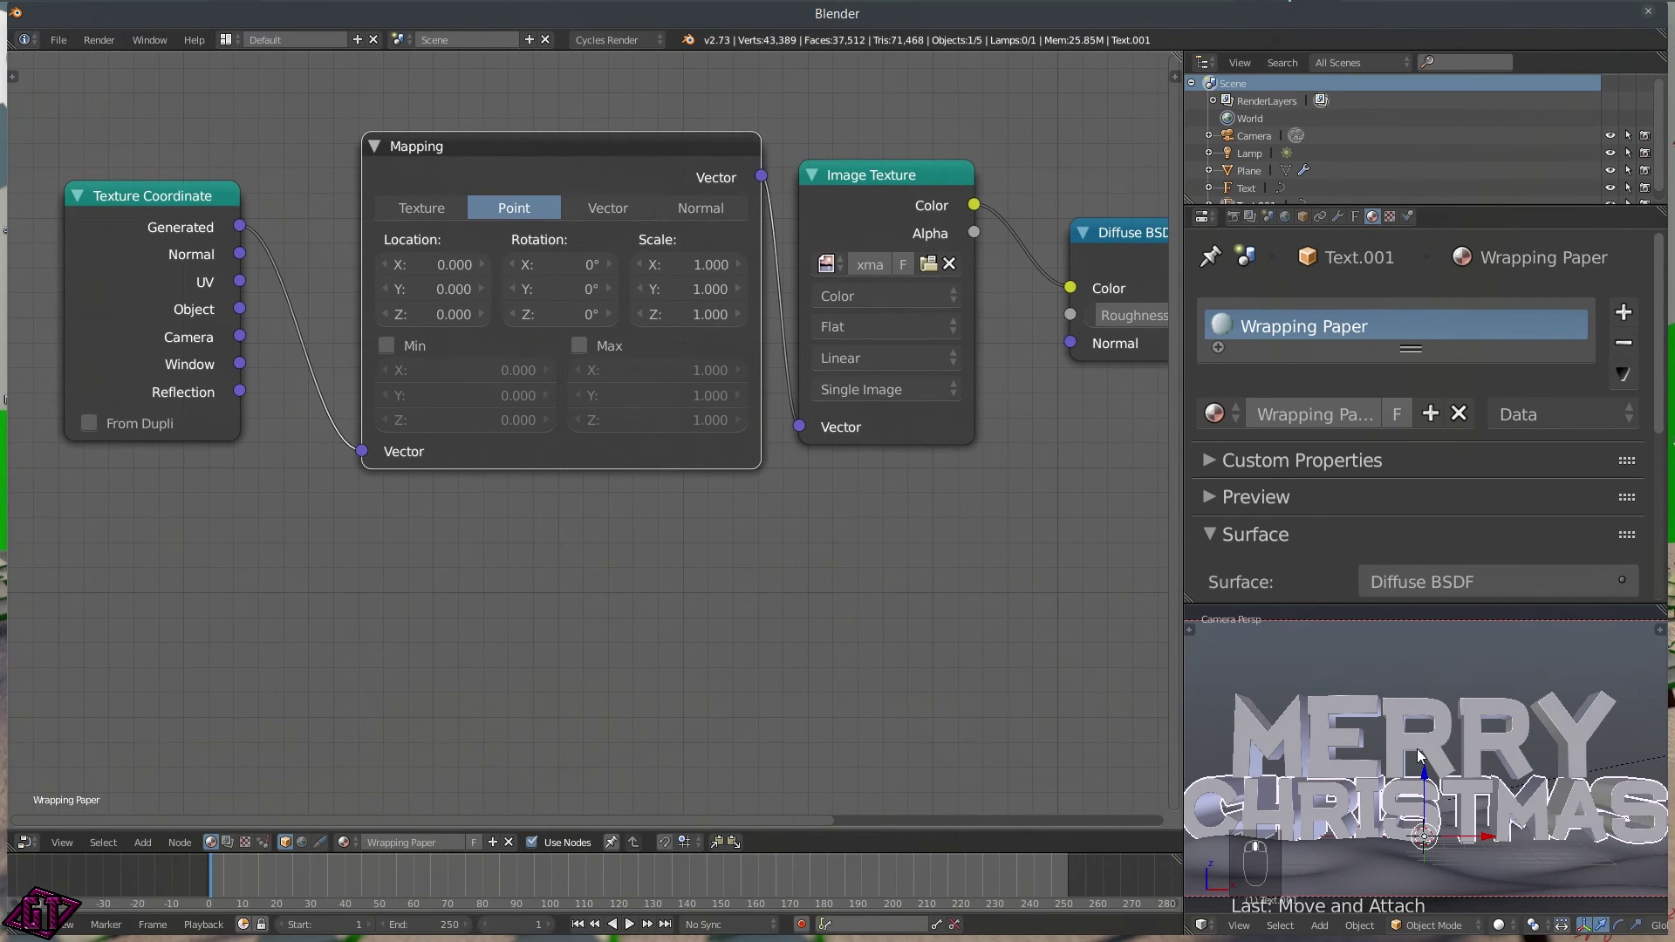
key(z)
click(1501, 690)
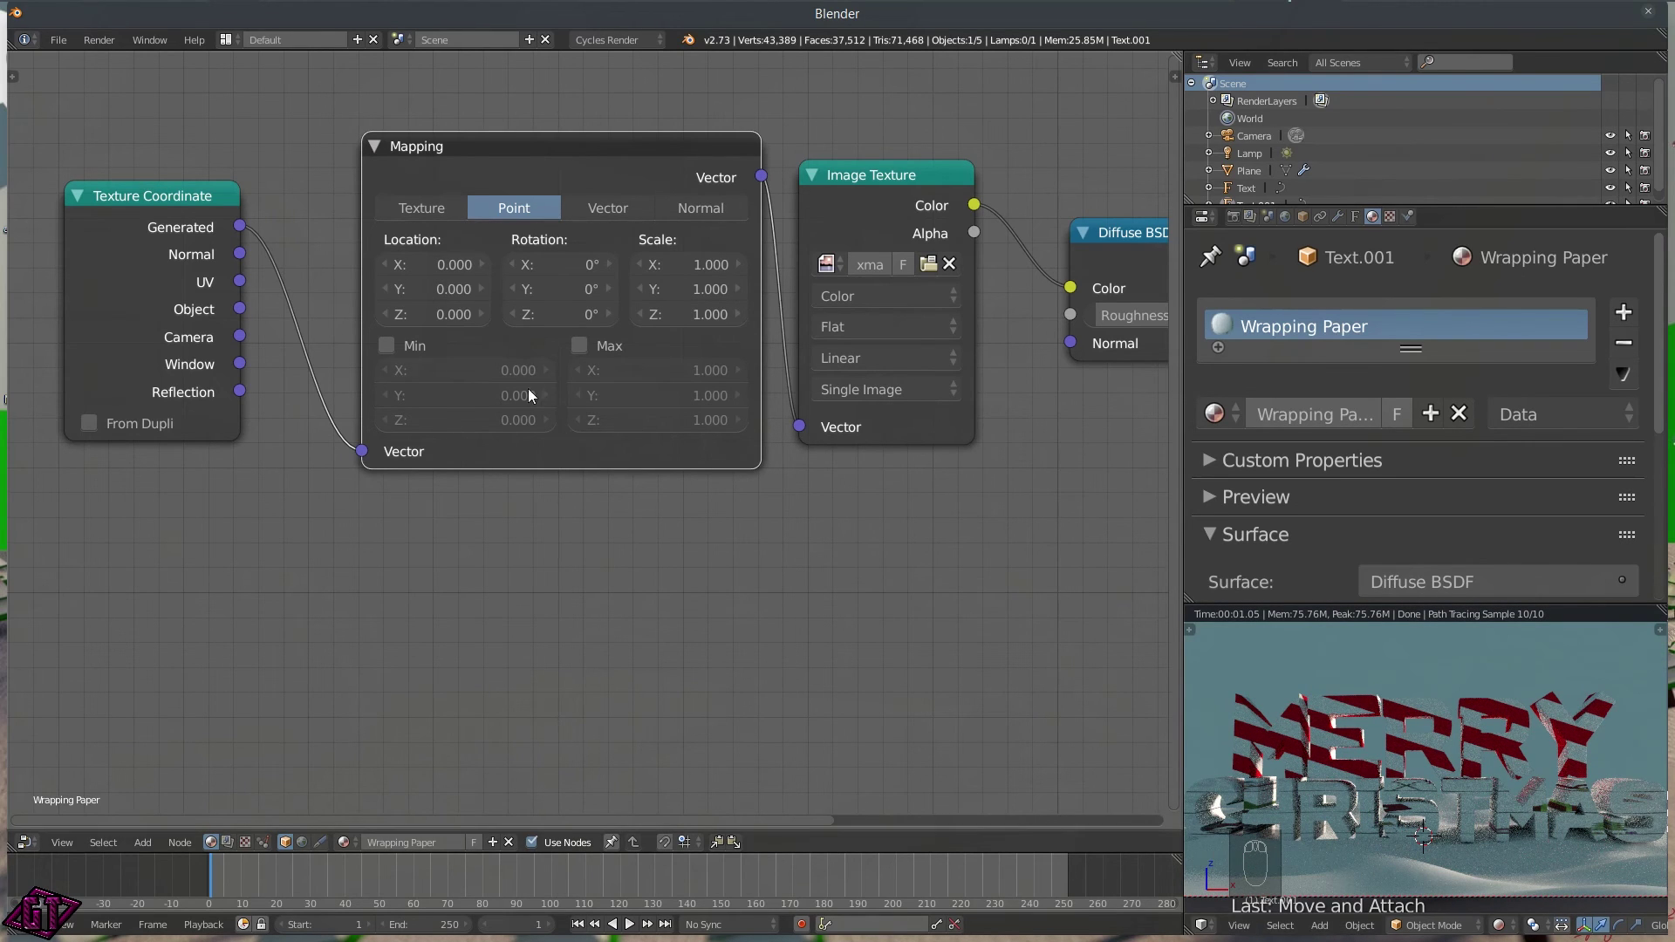
- Try a scale of 0.5 on X, Y and Z in the Mapping node
click(680, 264)
text(0.5)
key(Return)
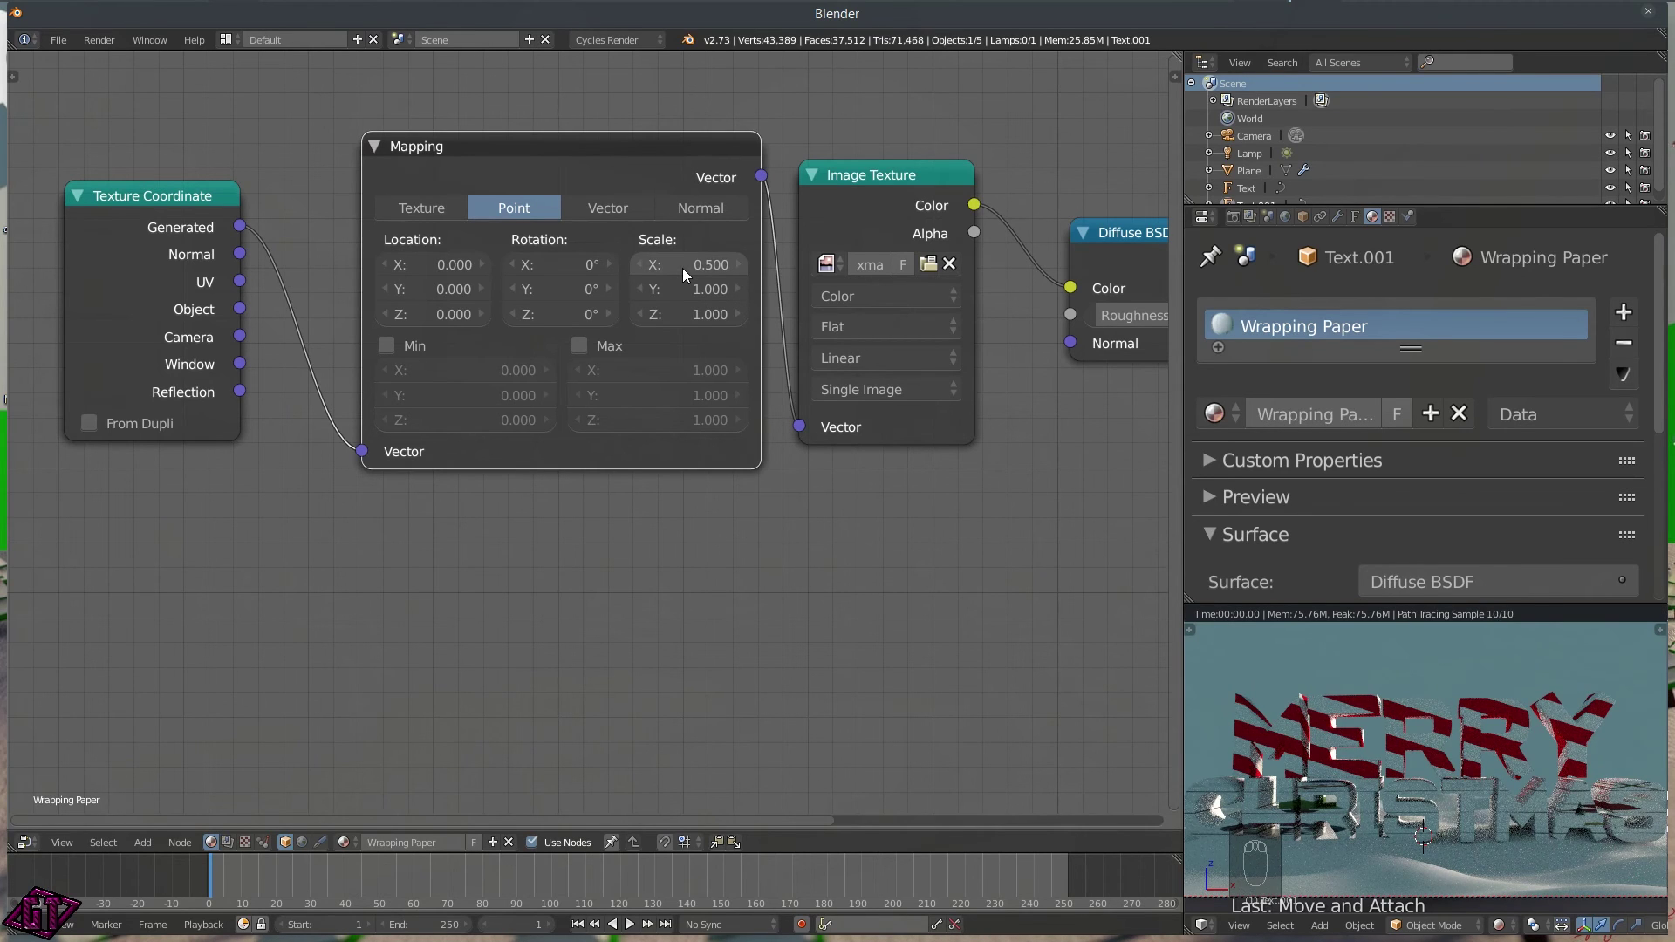
click(693, 285)
text(0.5)
key(Return)
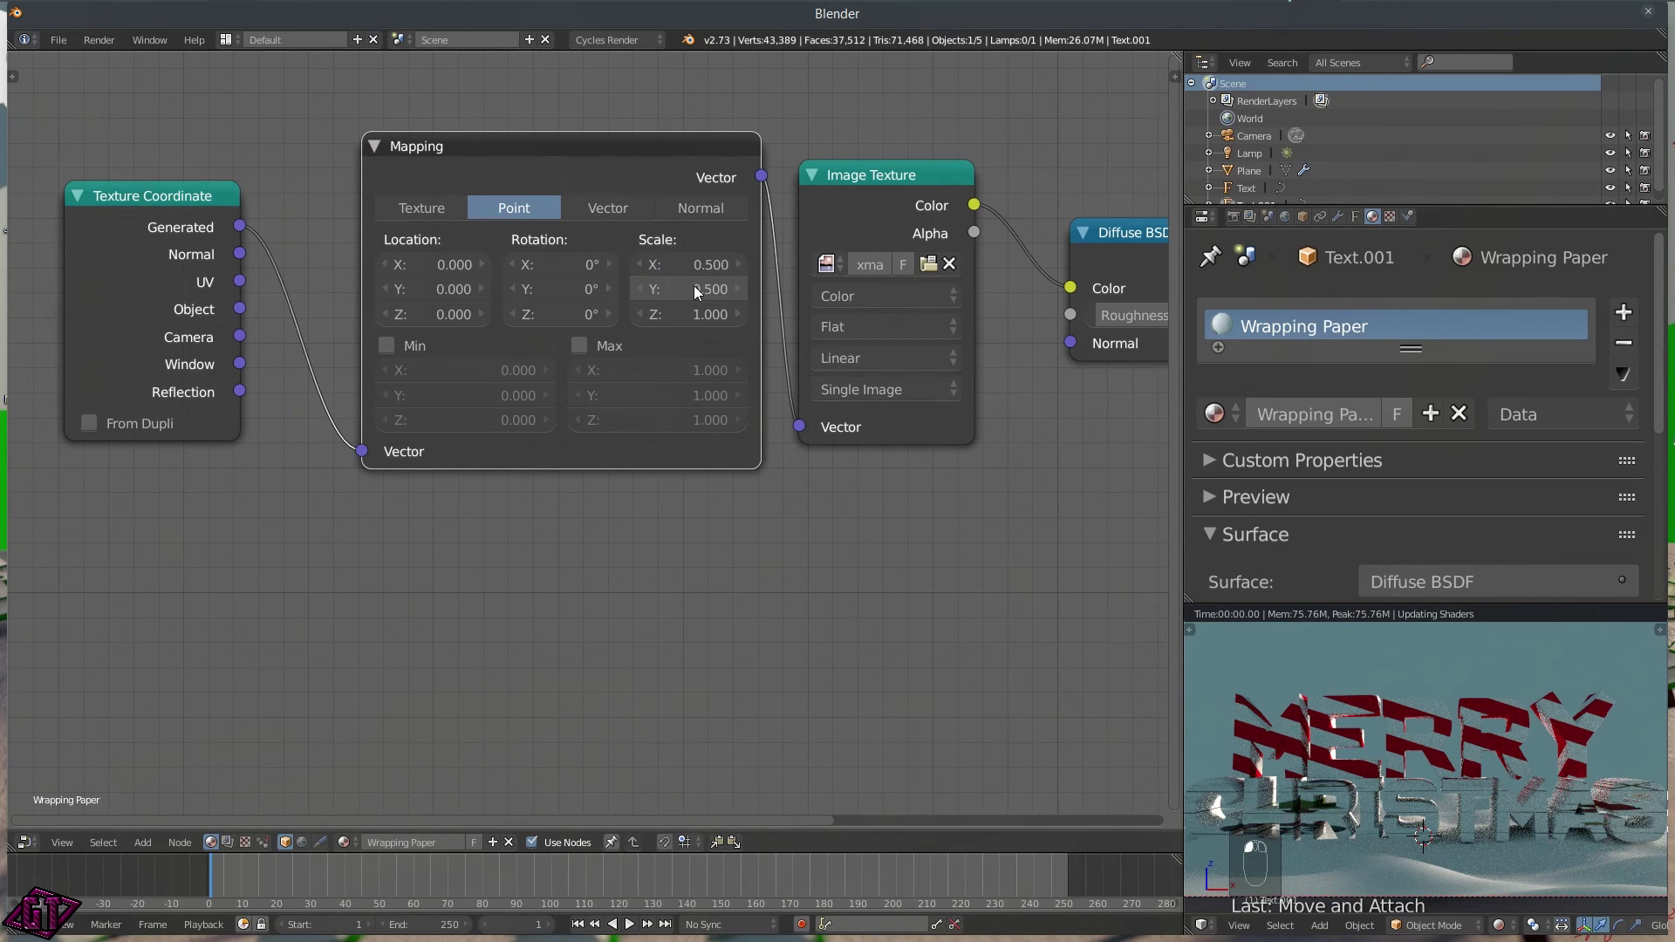
click(699, 316)
text(0.5)
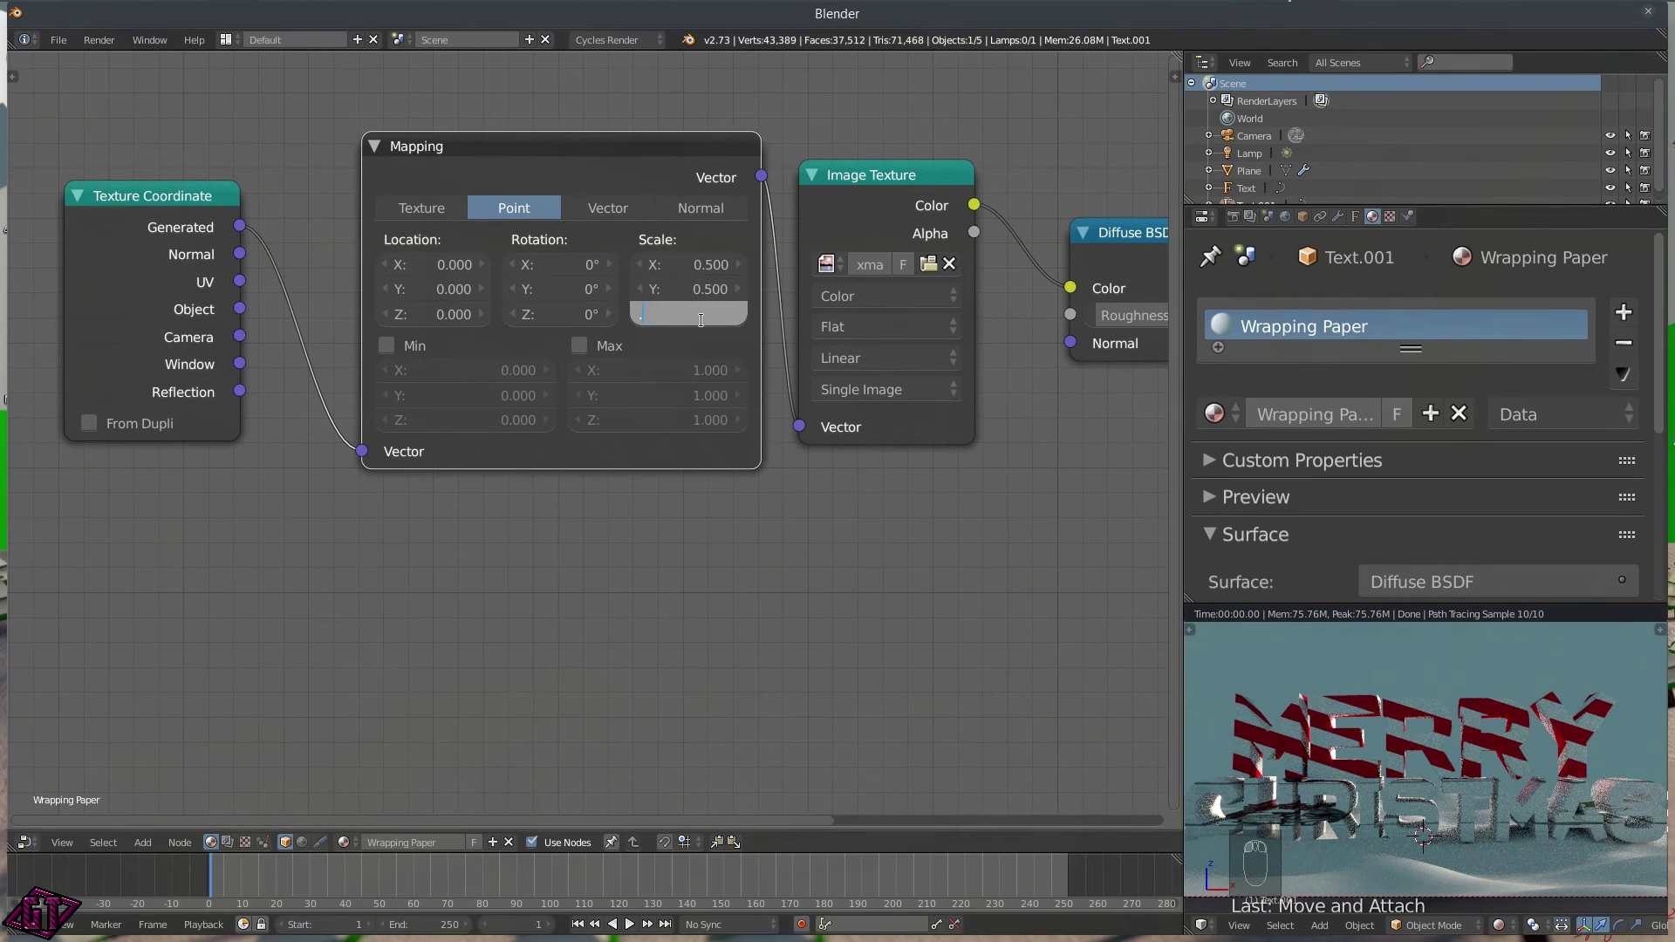
key(Return)
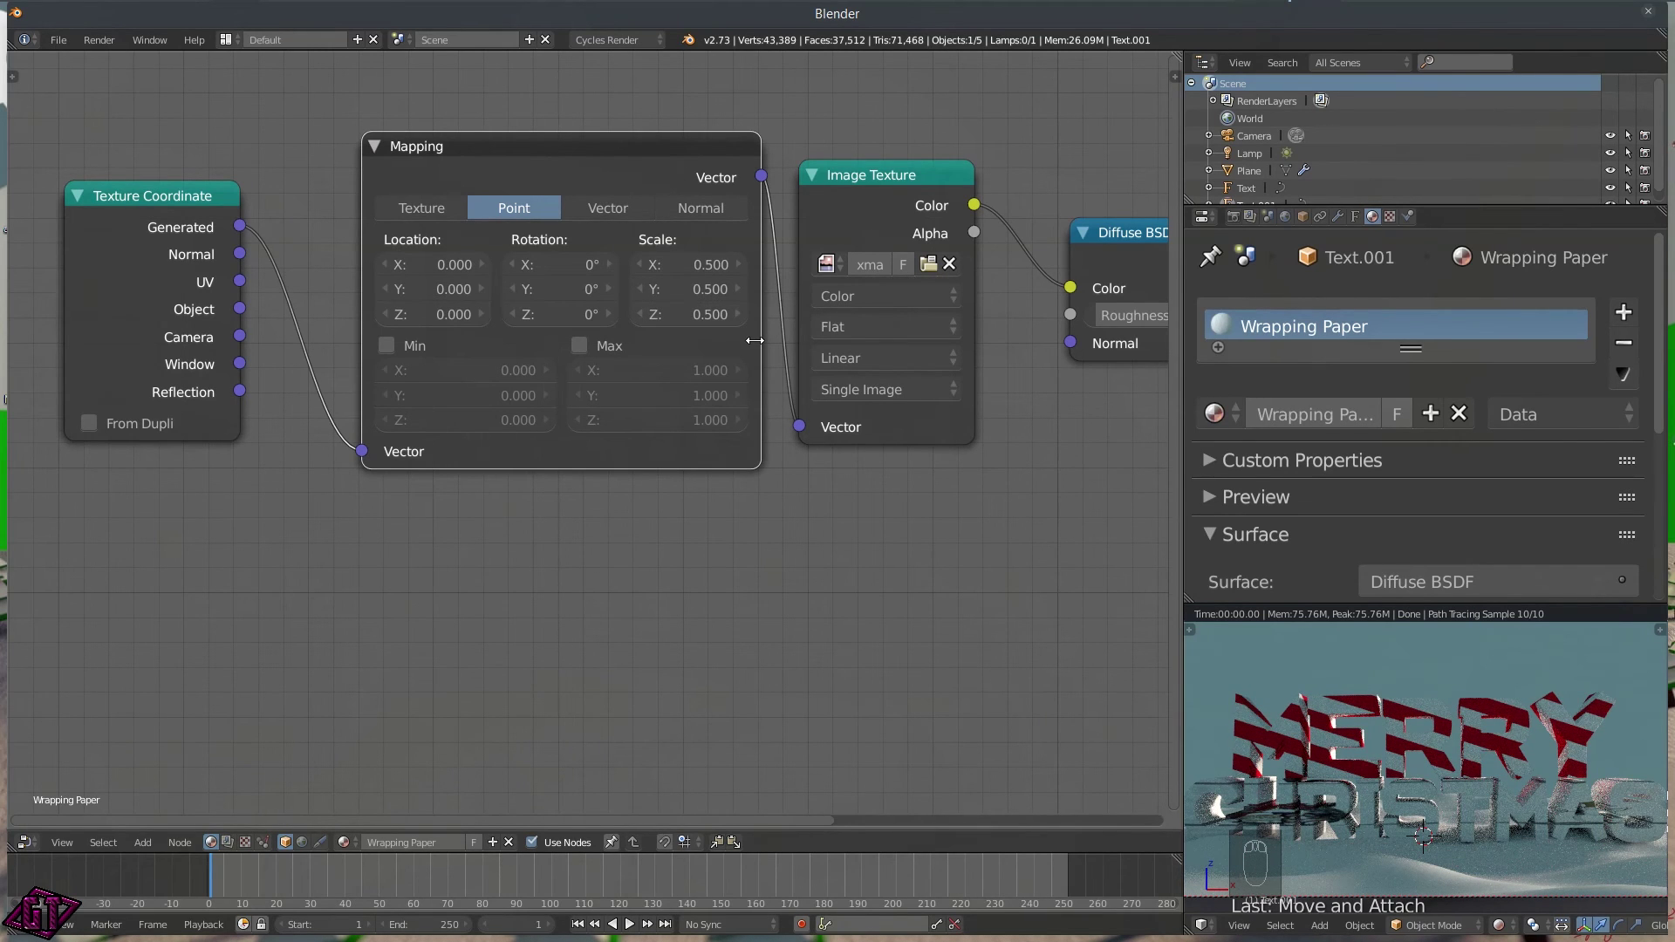
- Set the Mapping node's scale to 2 on X, Y and Z
click(719, 272)
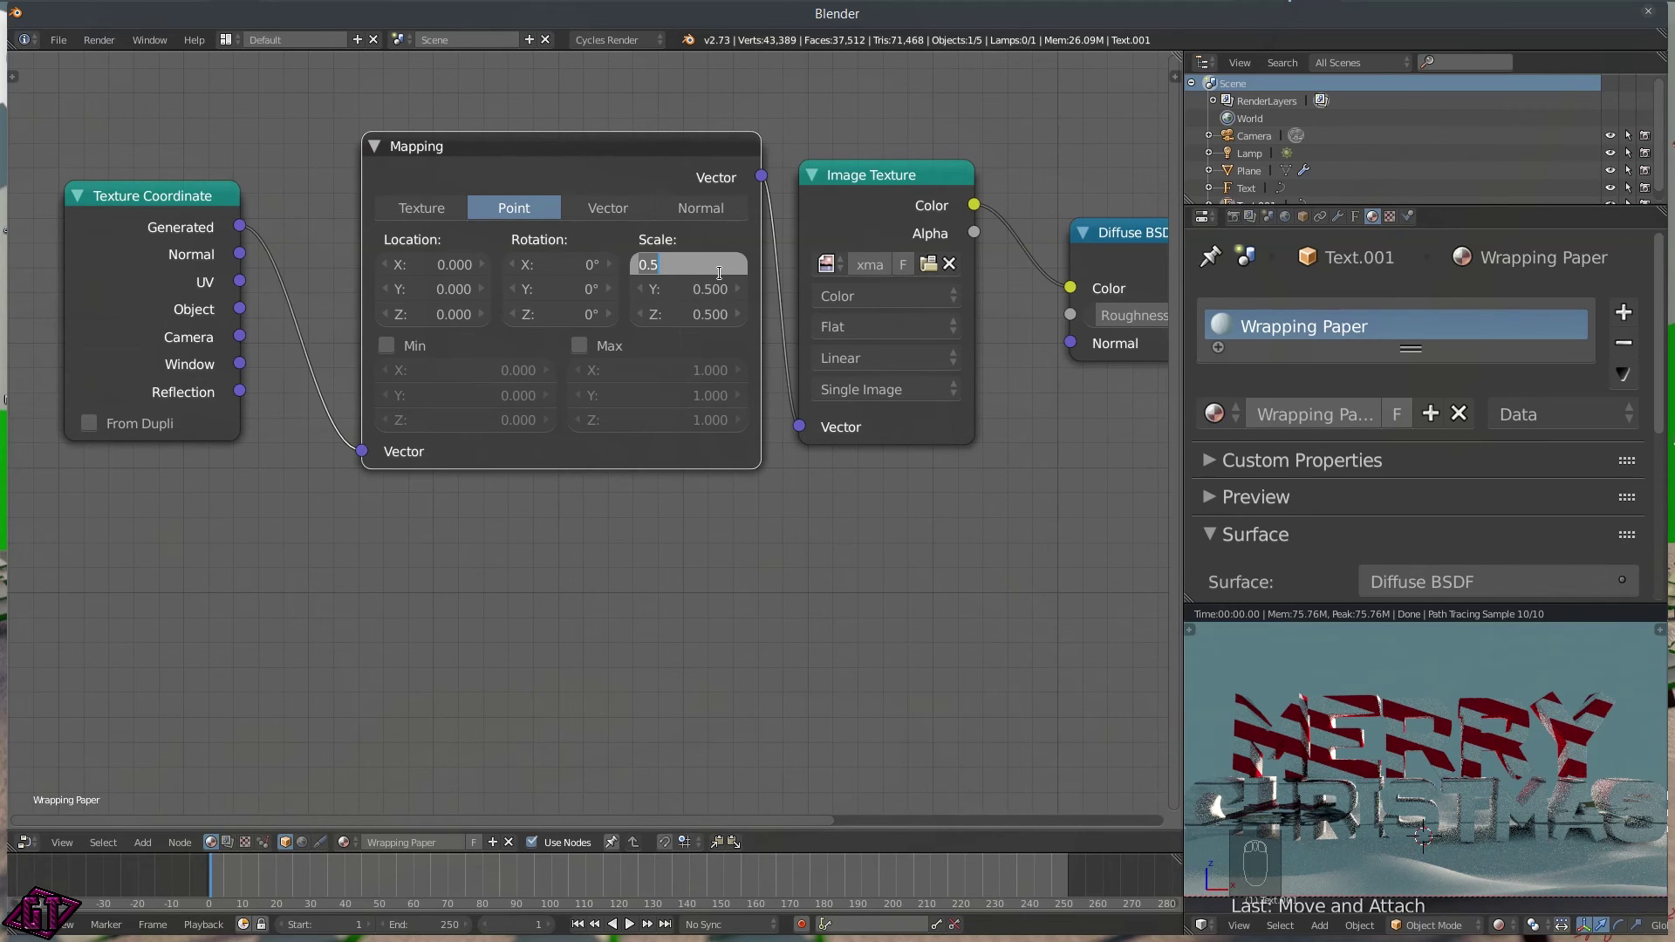
text(2)
key(Return)
click(707, 287)
text(2)
key(Return)
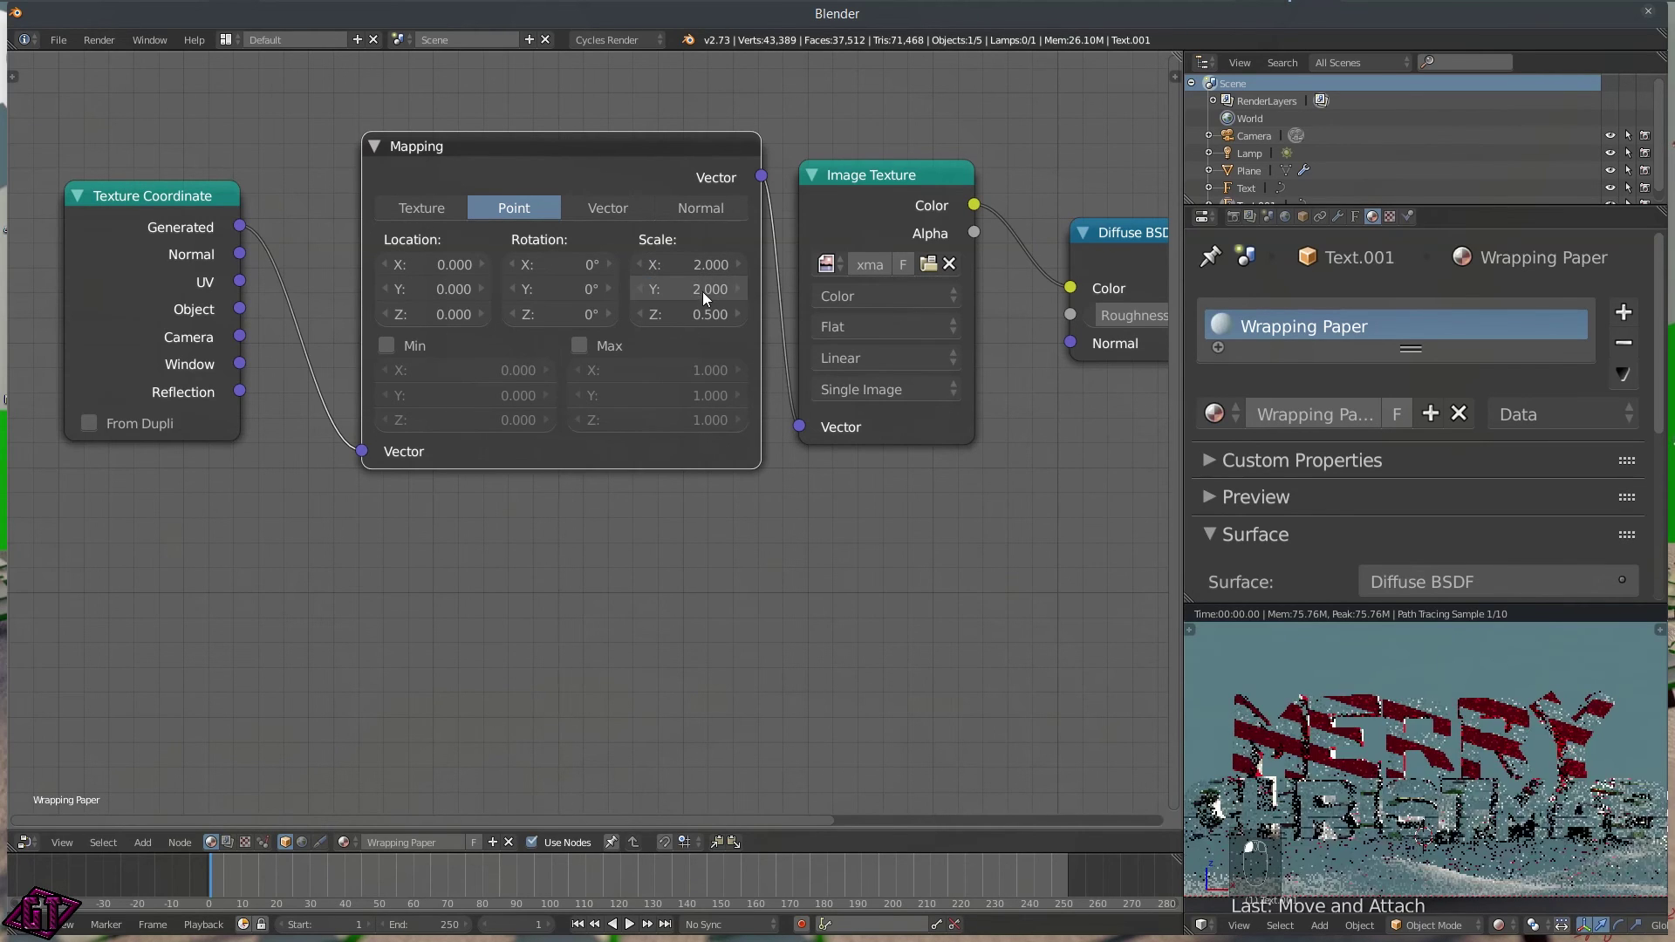
click(710, 315)
text(2)
key(Return)
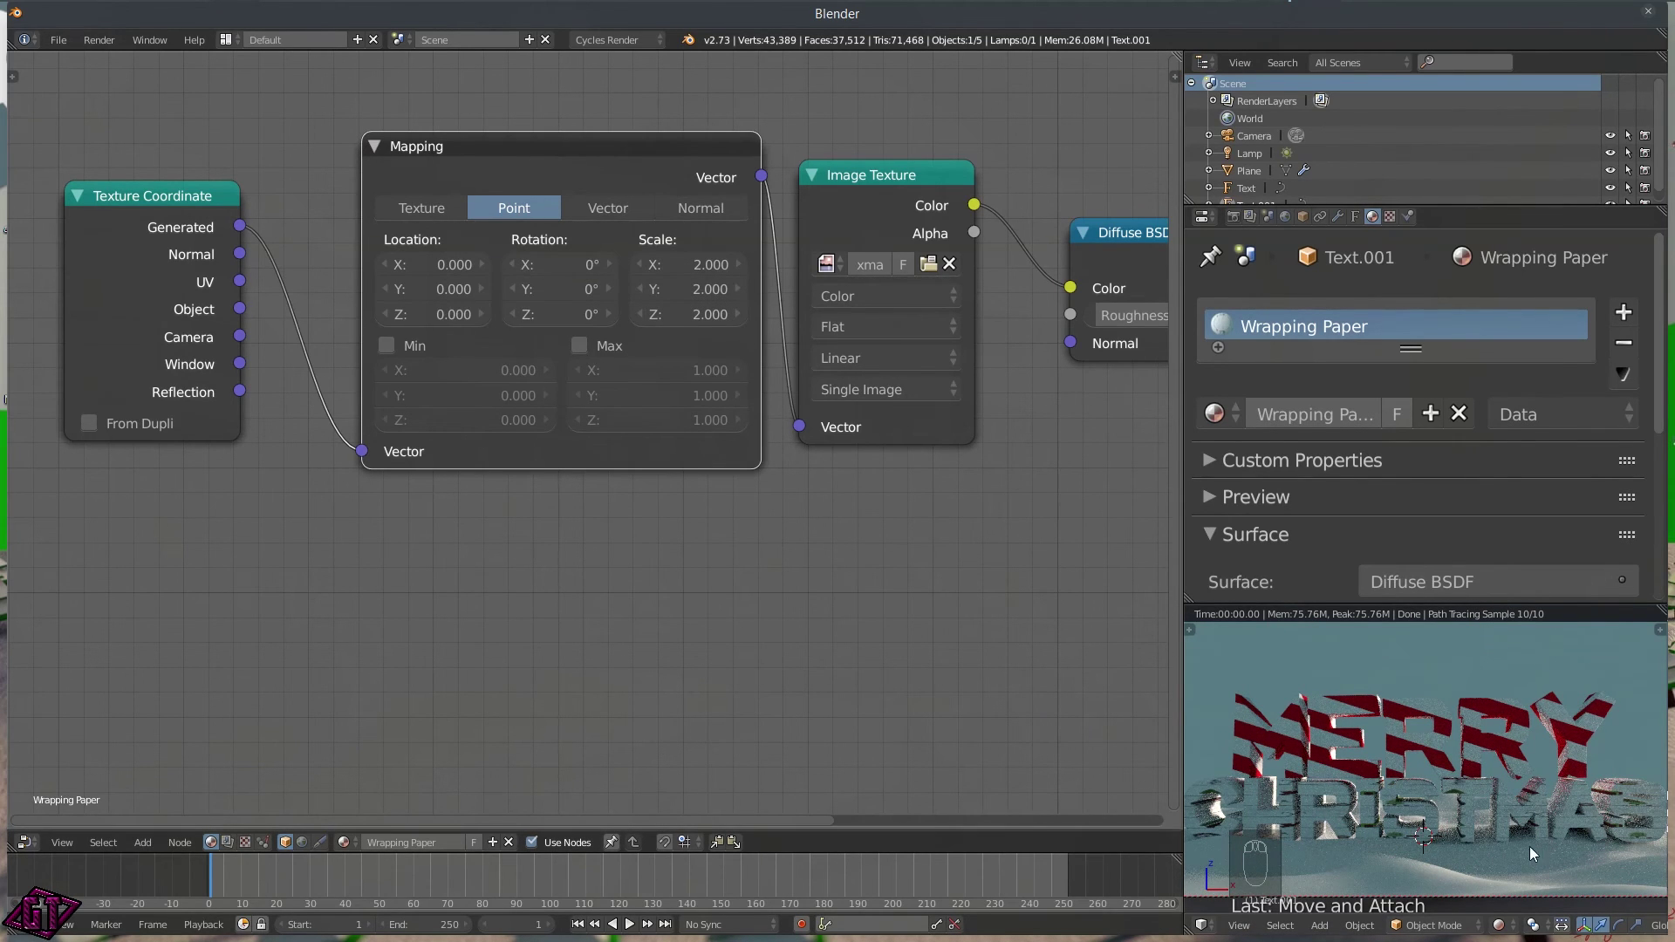
- Set the Mapping node's rotation to 21° on X and 5° on Y
scroll(1515, 832, up, 5)
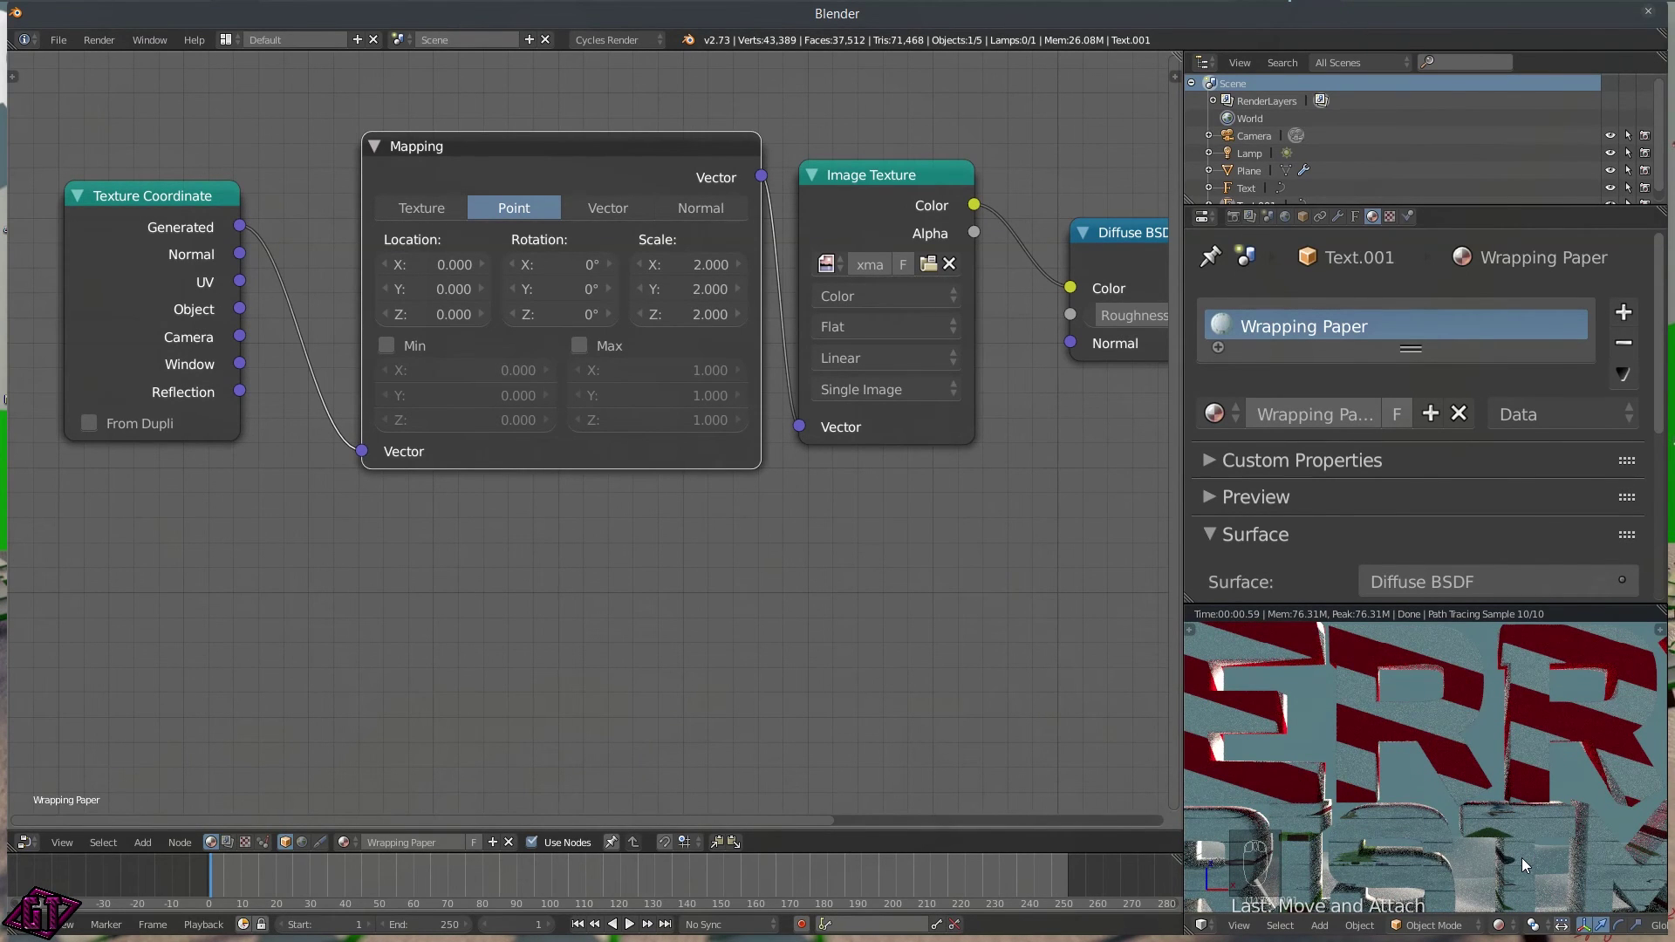
scroll(1489, 840, down, 5)
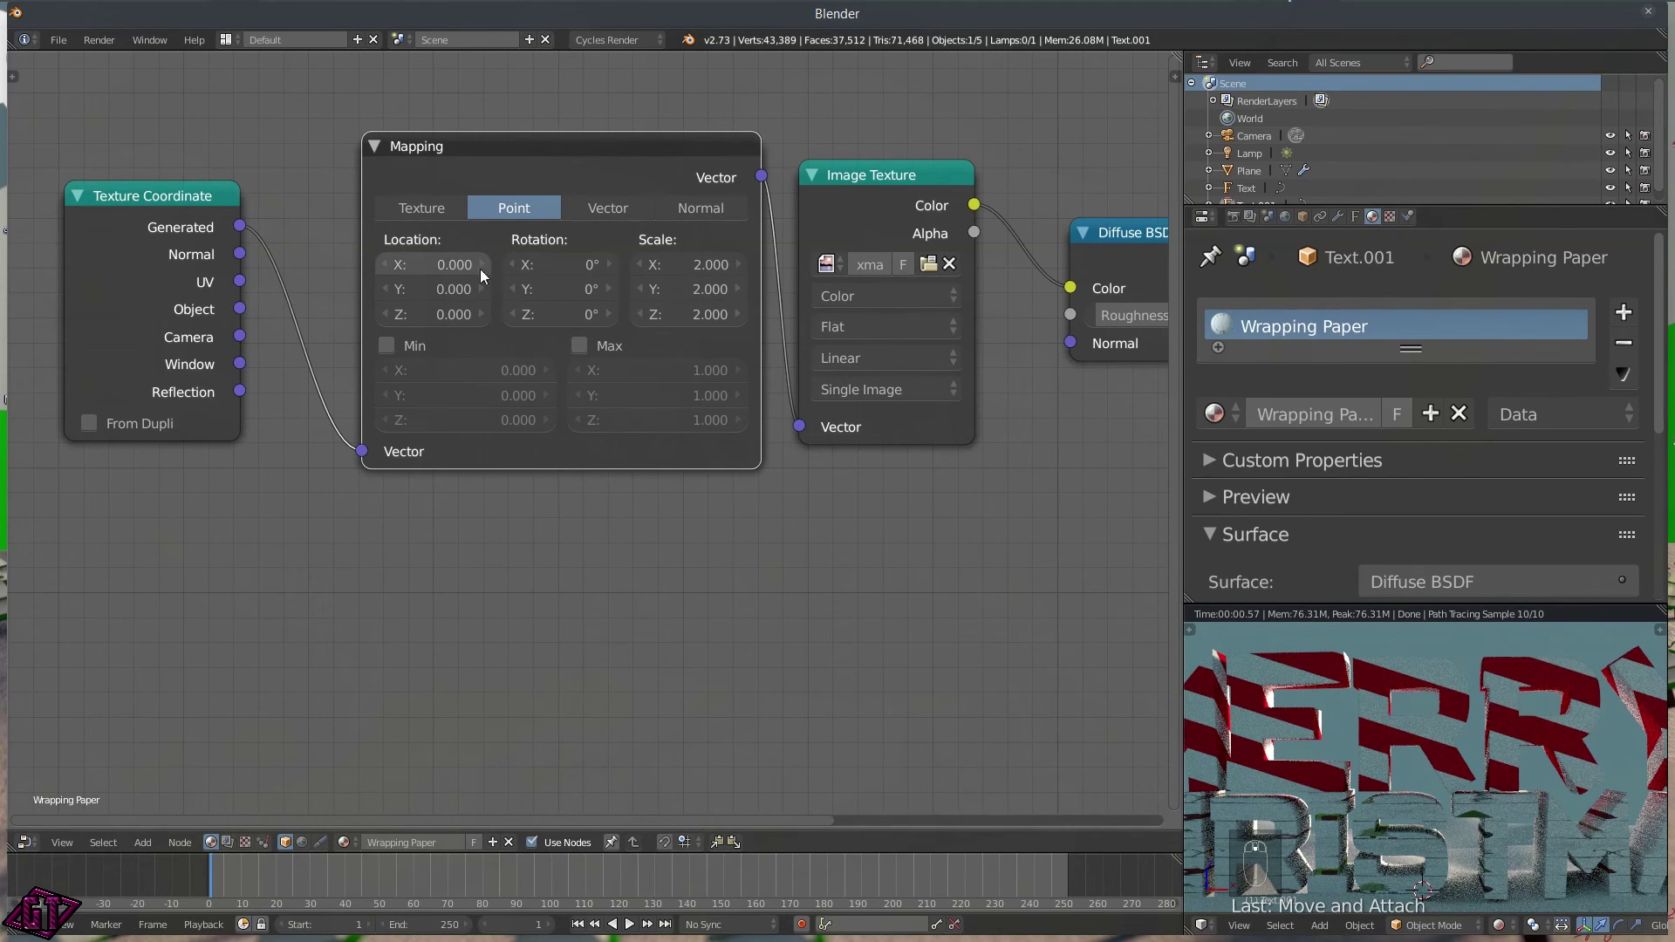
drag(541, 286, 590, 262)
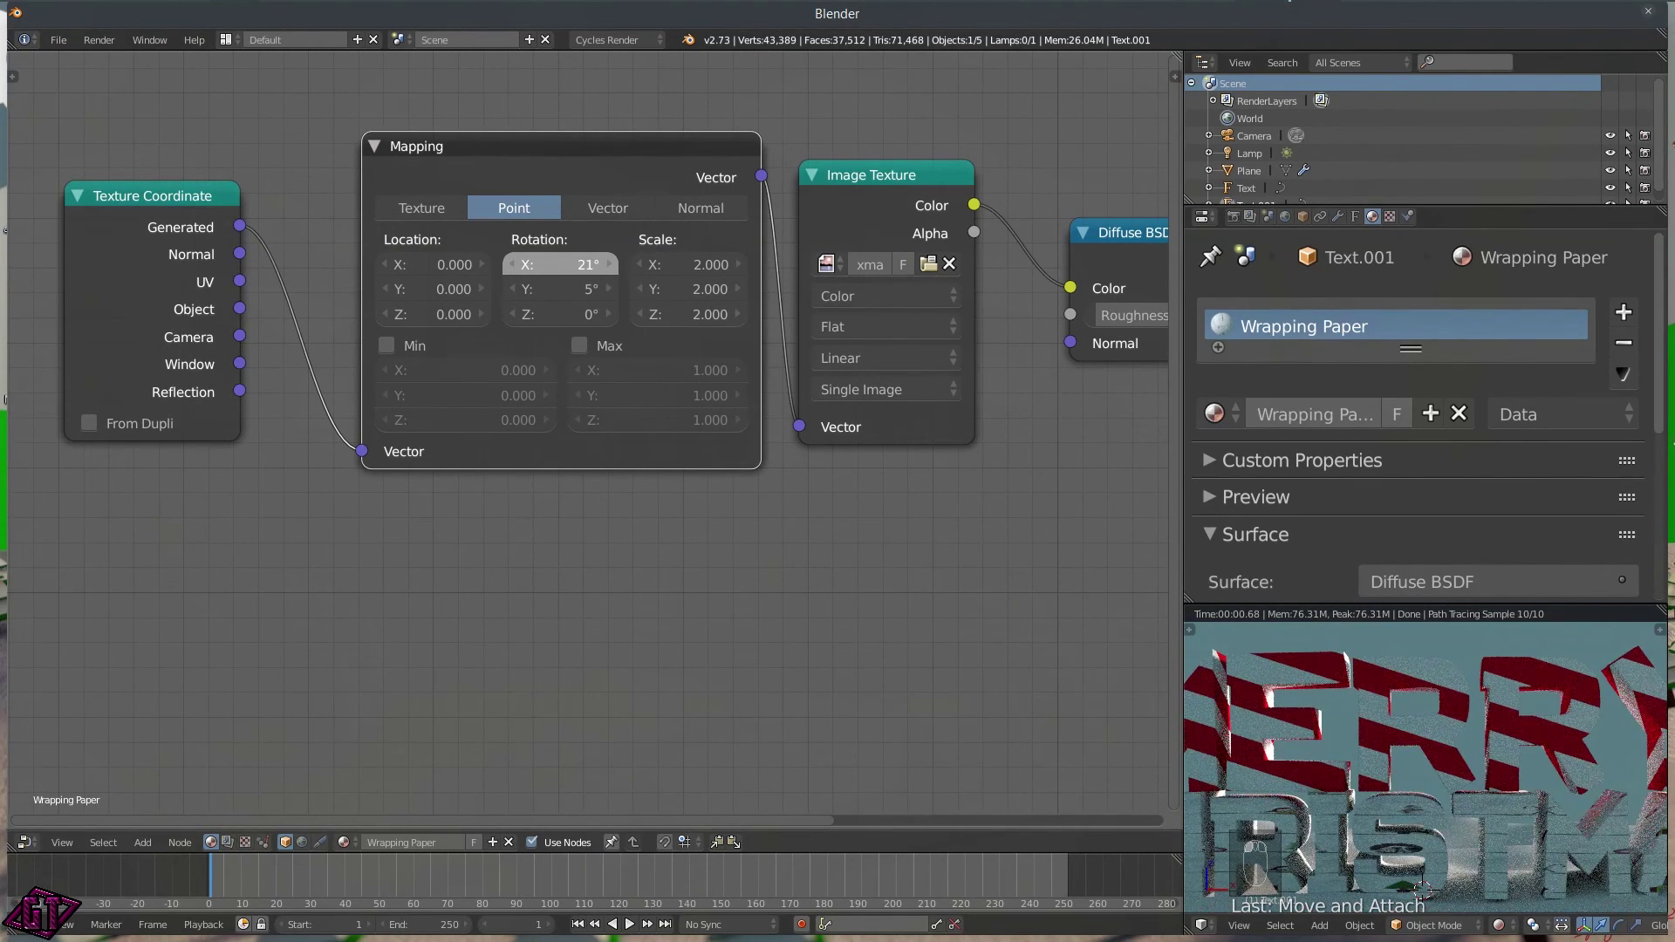
- Try a Mapping node scale of 1.2 on Y and 1.5 on Z and check it on the text
click(680, 315)
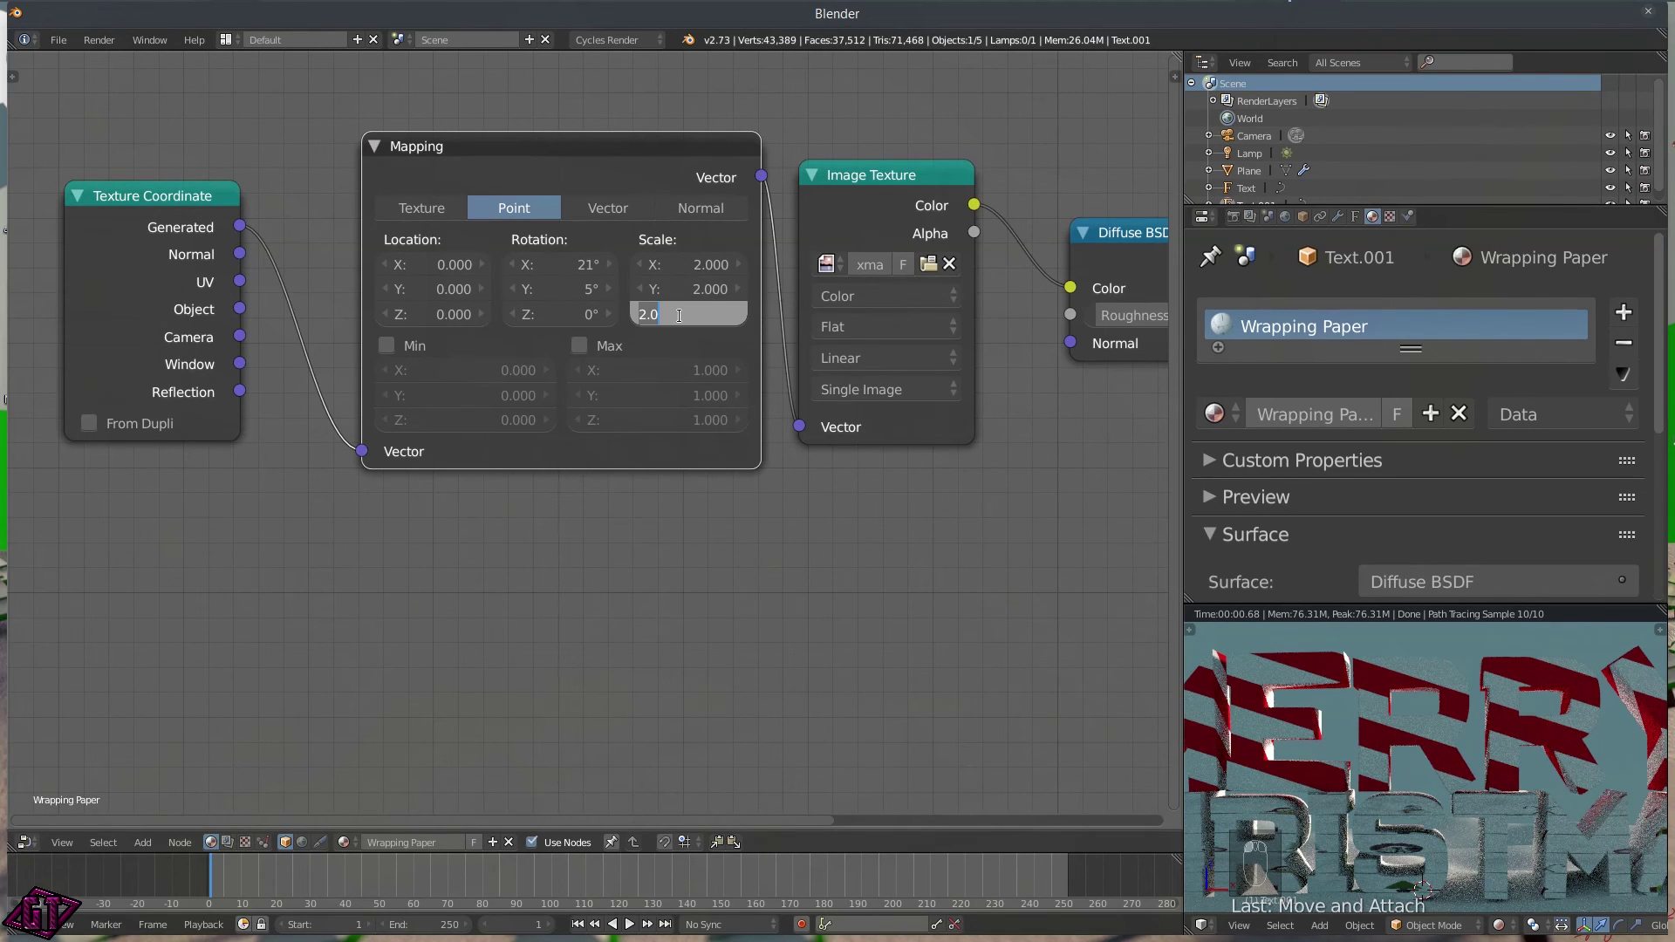
text(1.5)
key(Return)
click(721, 286)
text(12)
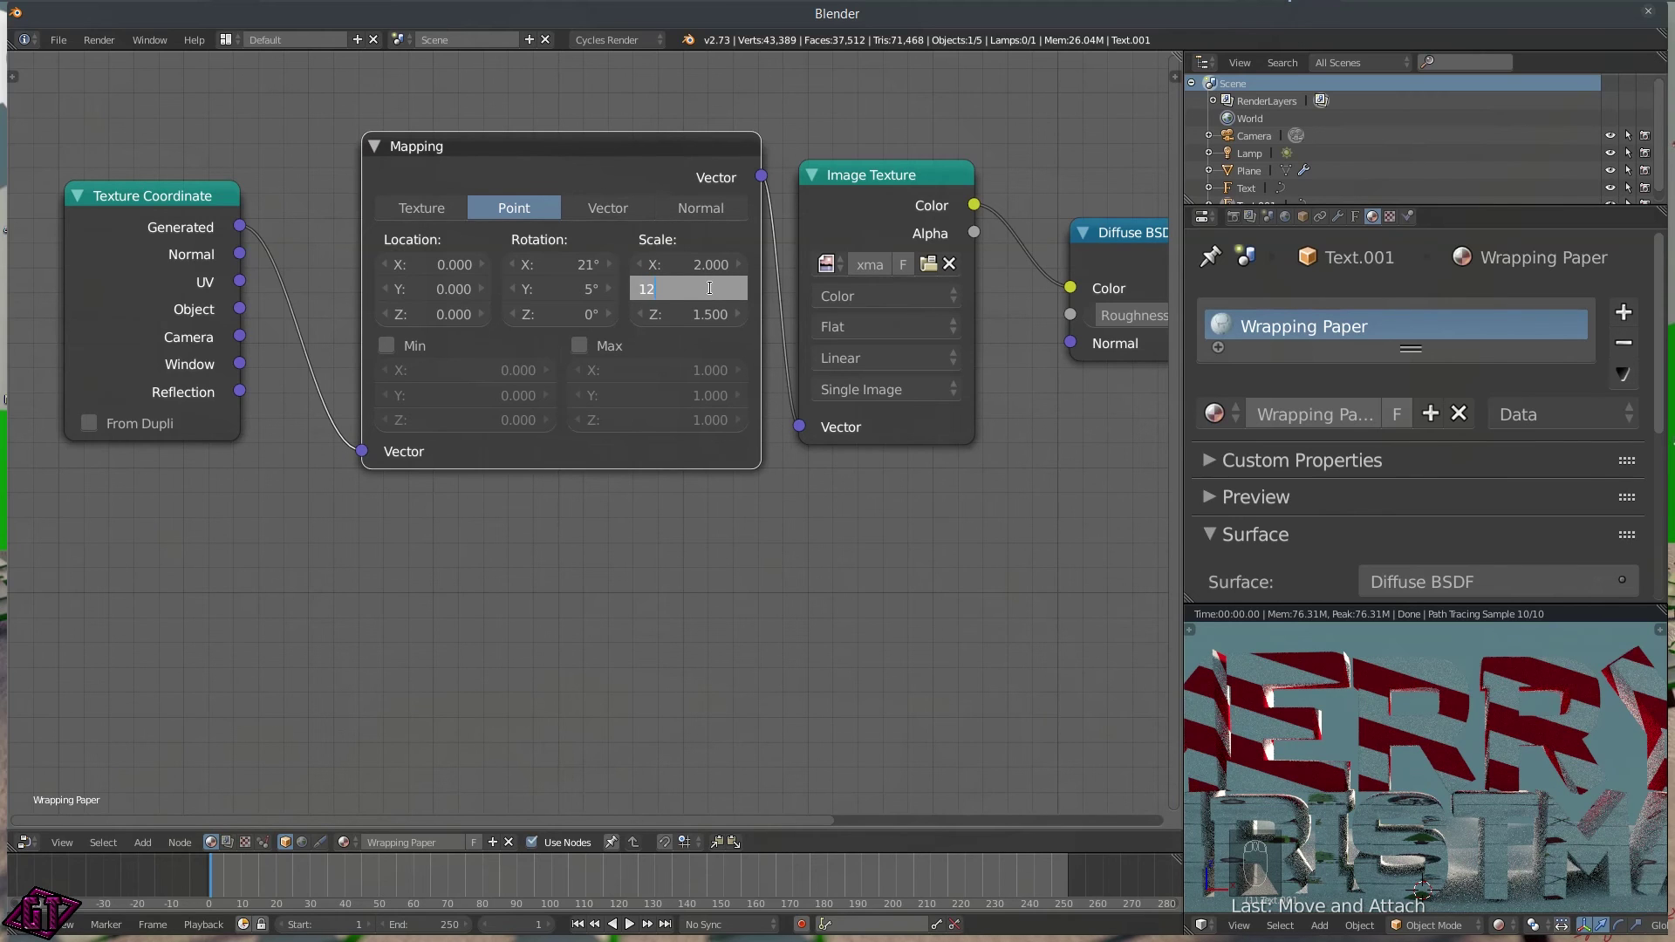
key(BackSpace)
text(.2)
key(Return)
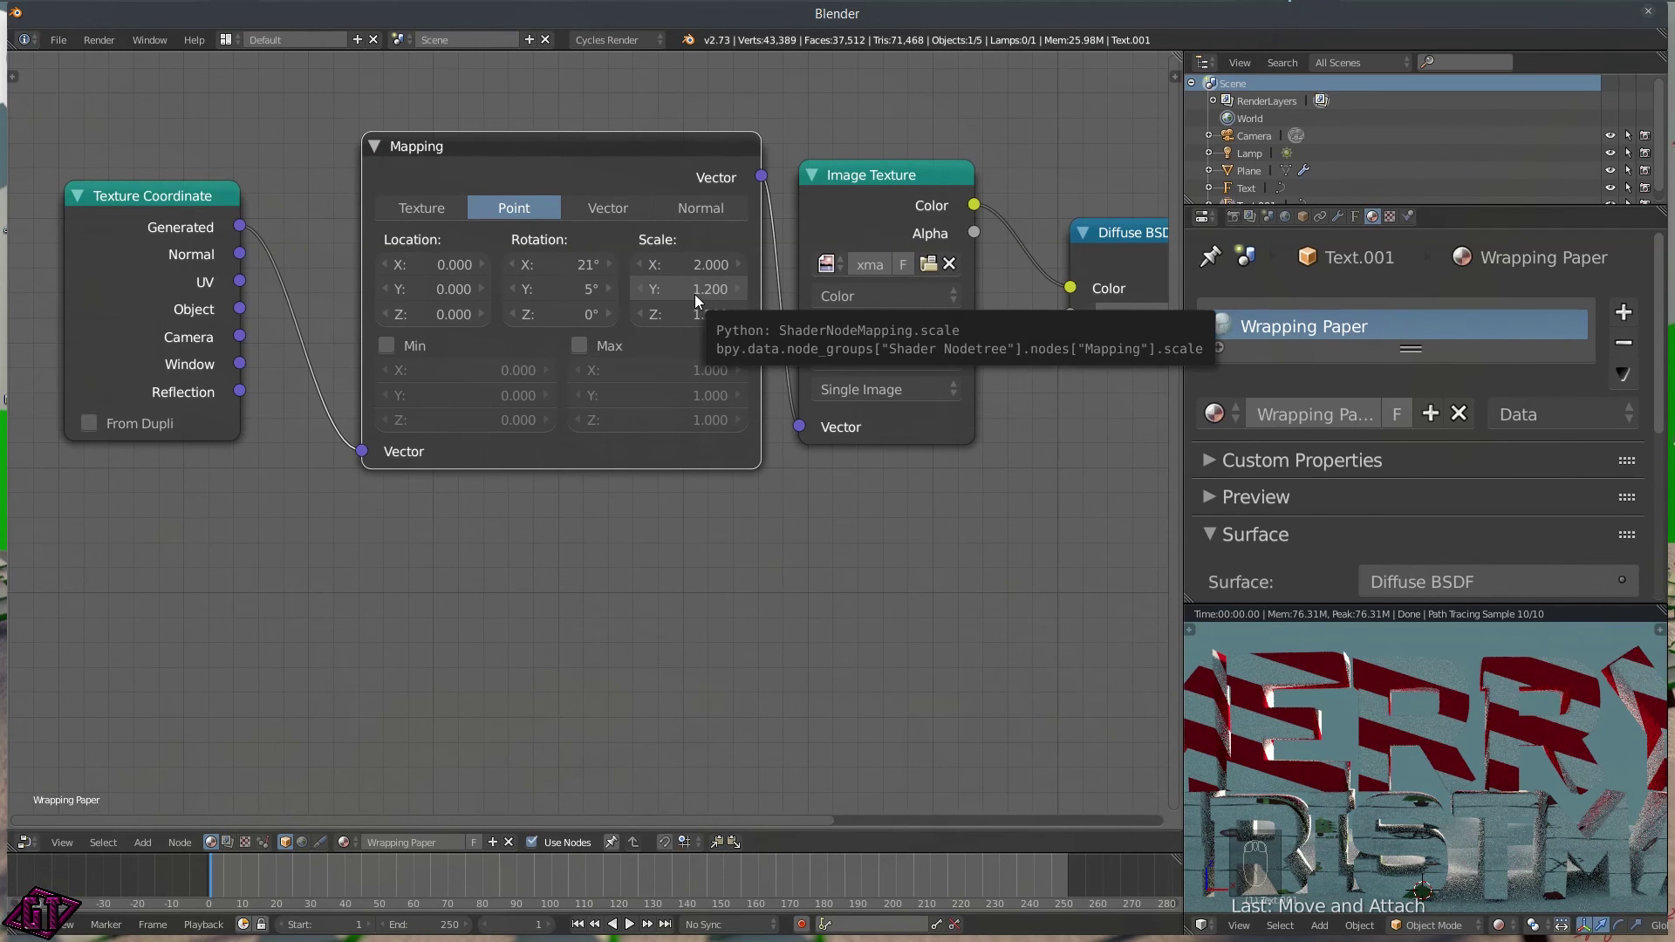
scroll(1425, 797, down, 2)
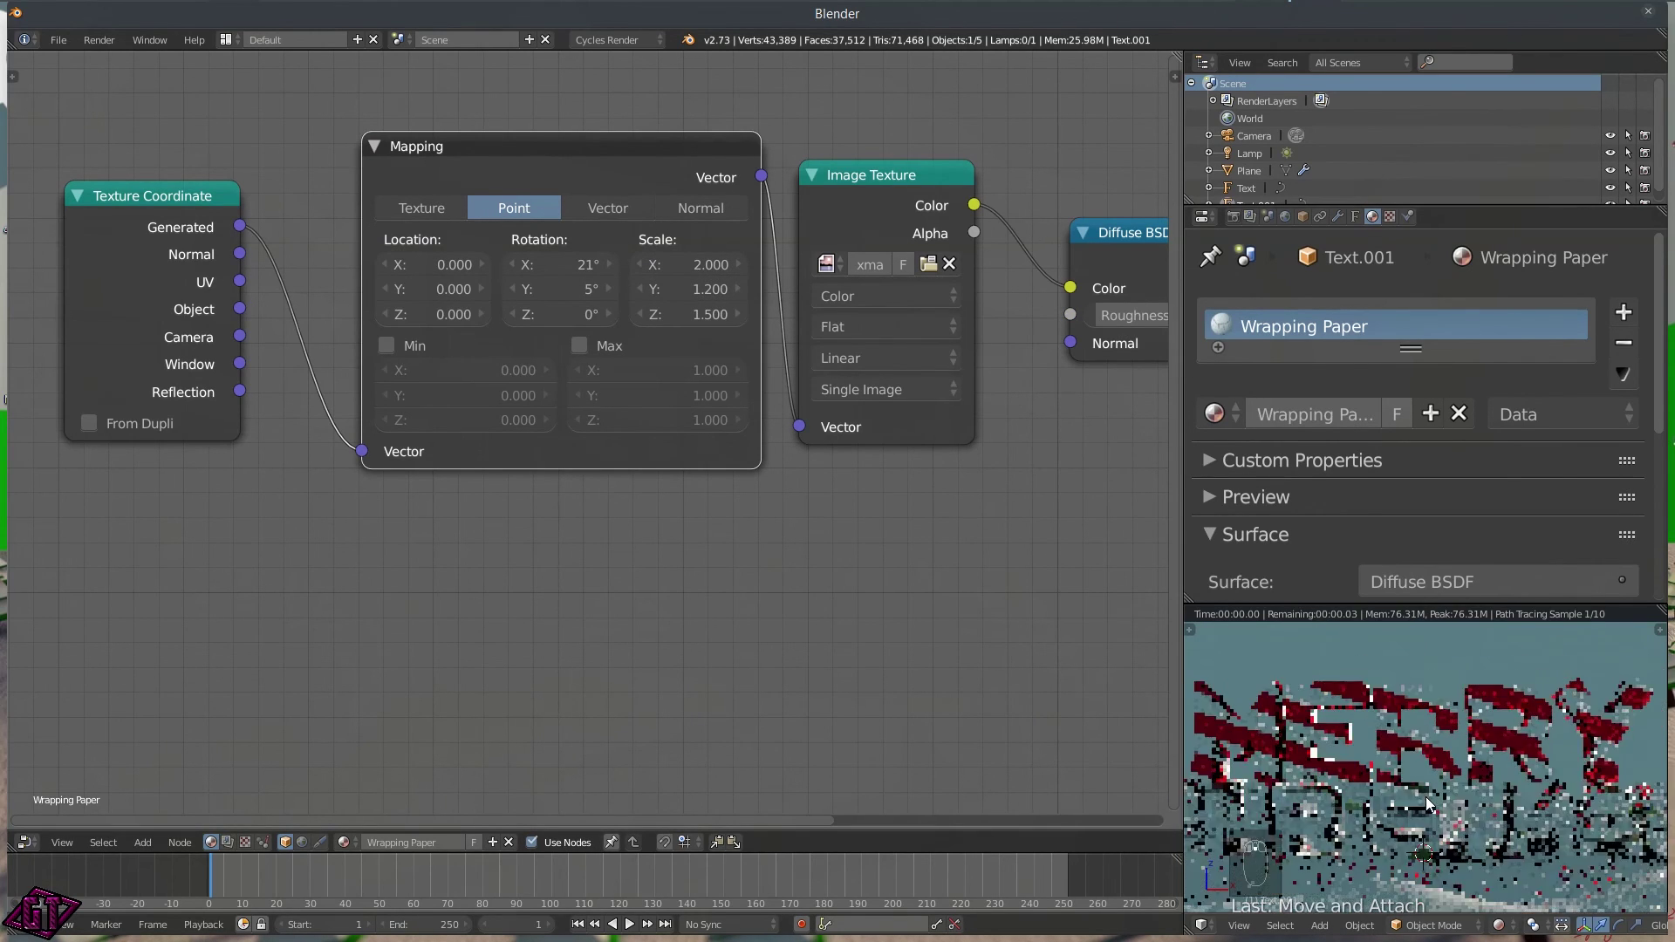
scroll(1425, 798, down, 1)
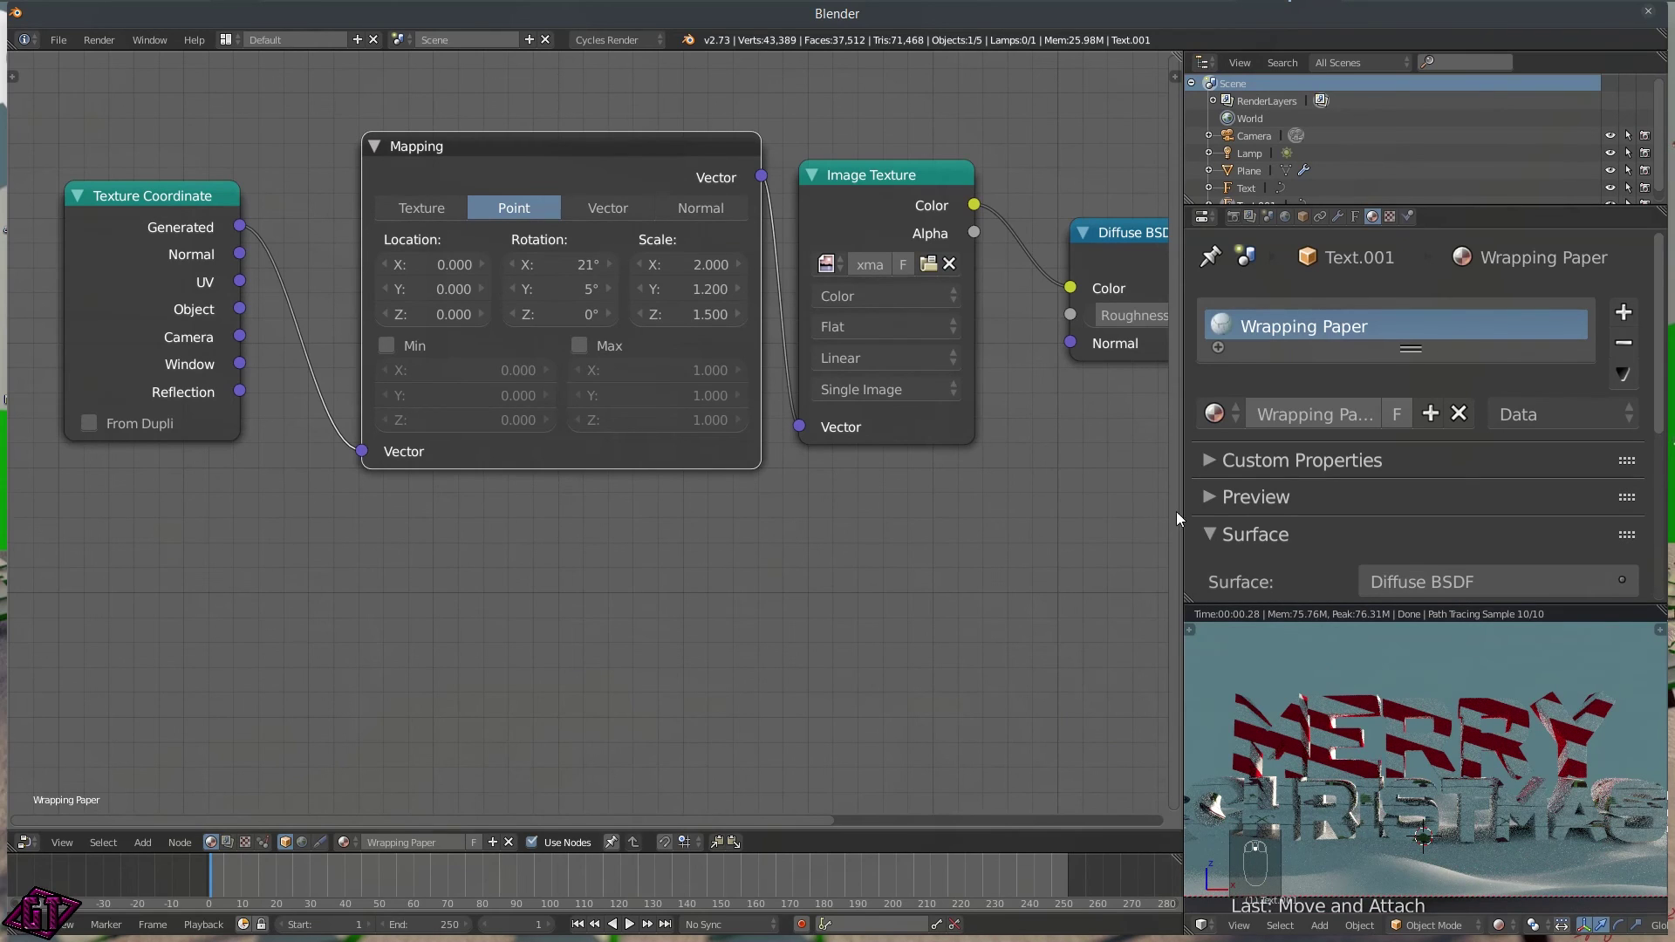
- Load xmas (2).jpg into the Image Texture node, choosing it from the image thumbnails
click(930, 263)
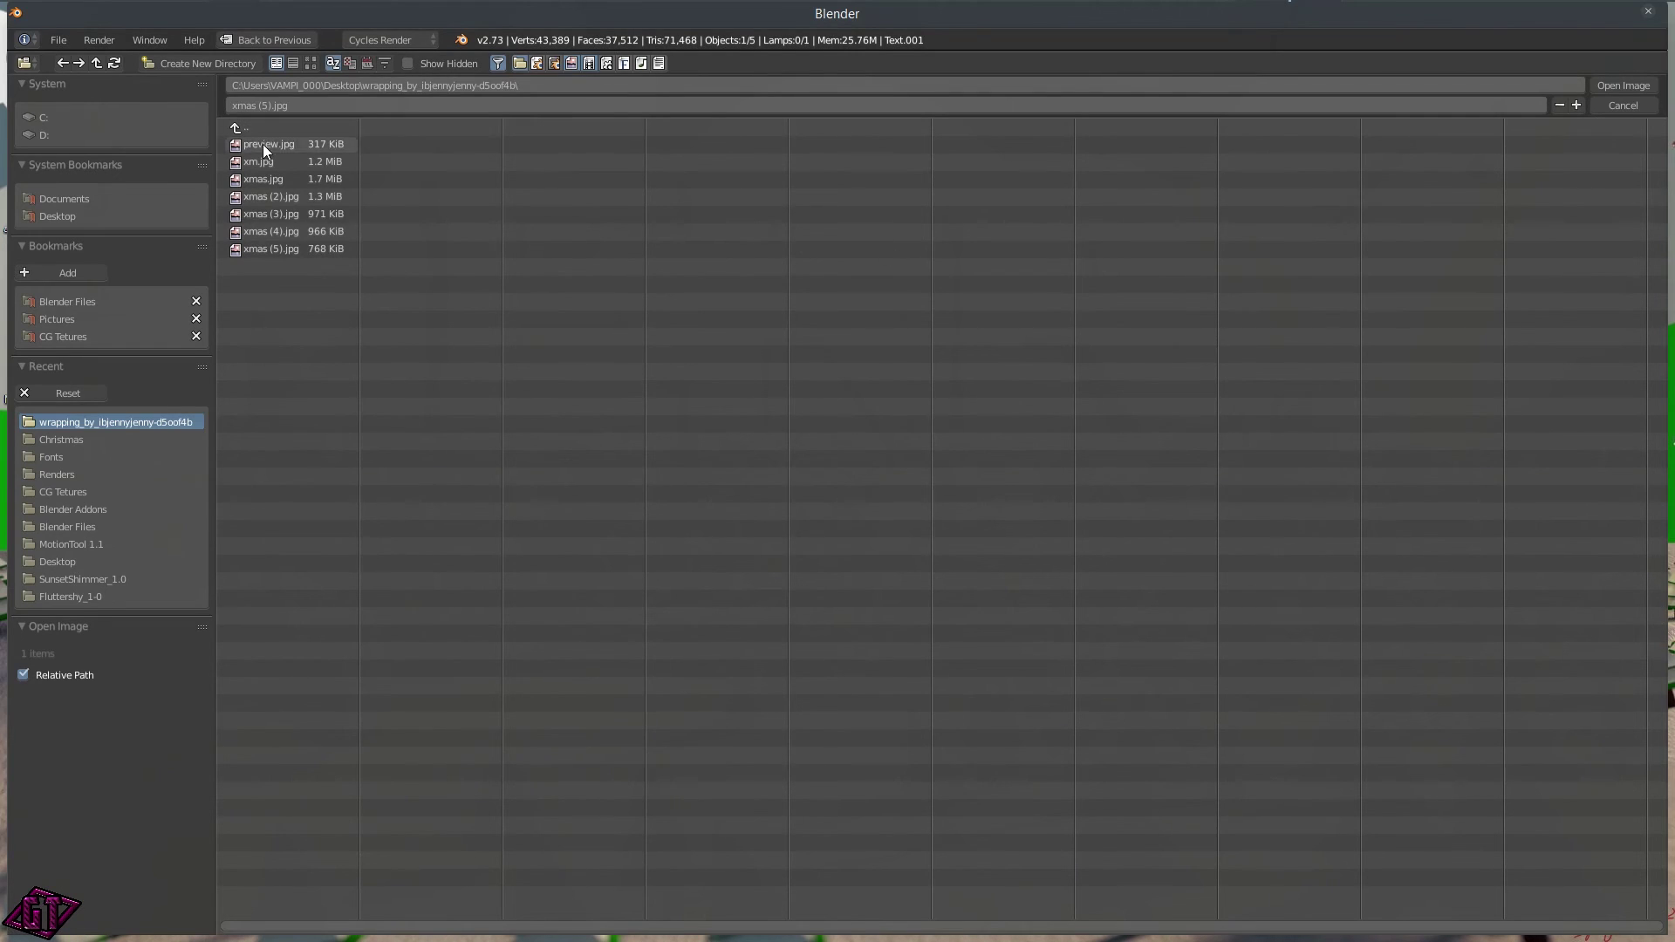
click(311, 64)
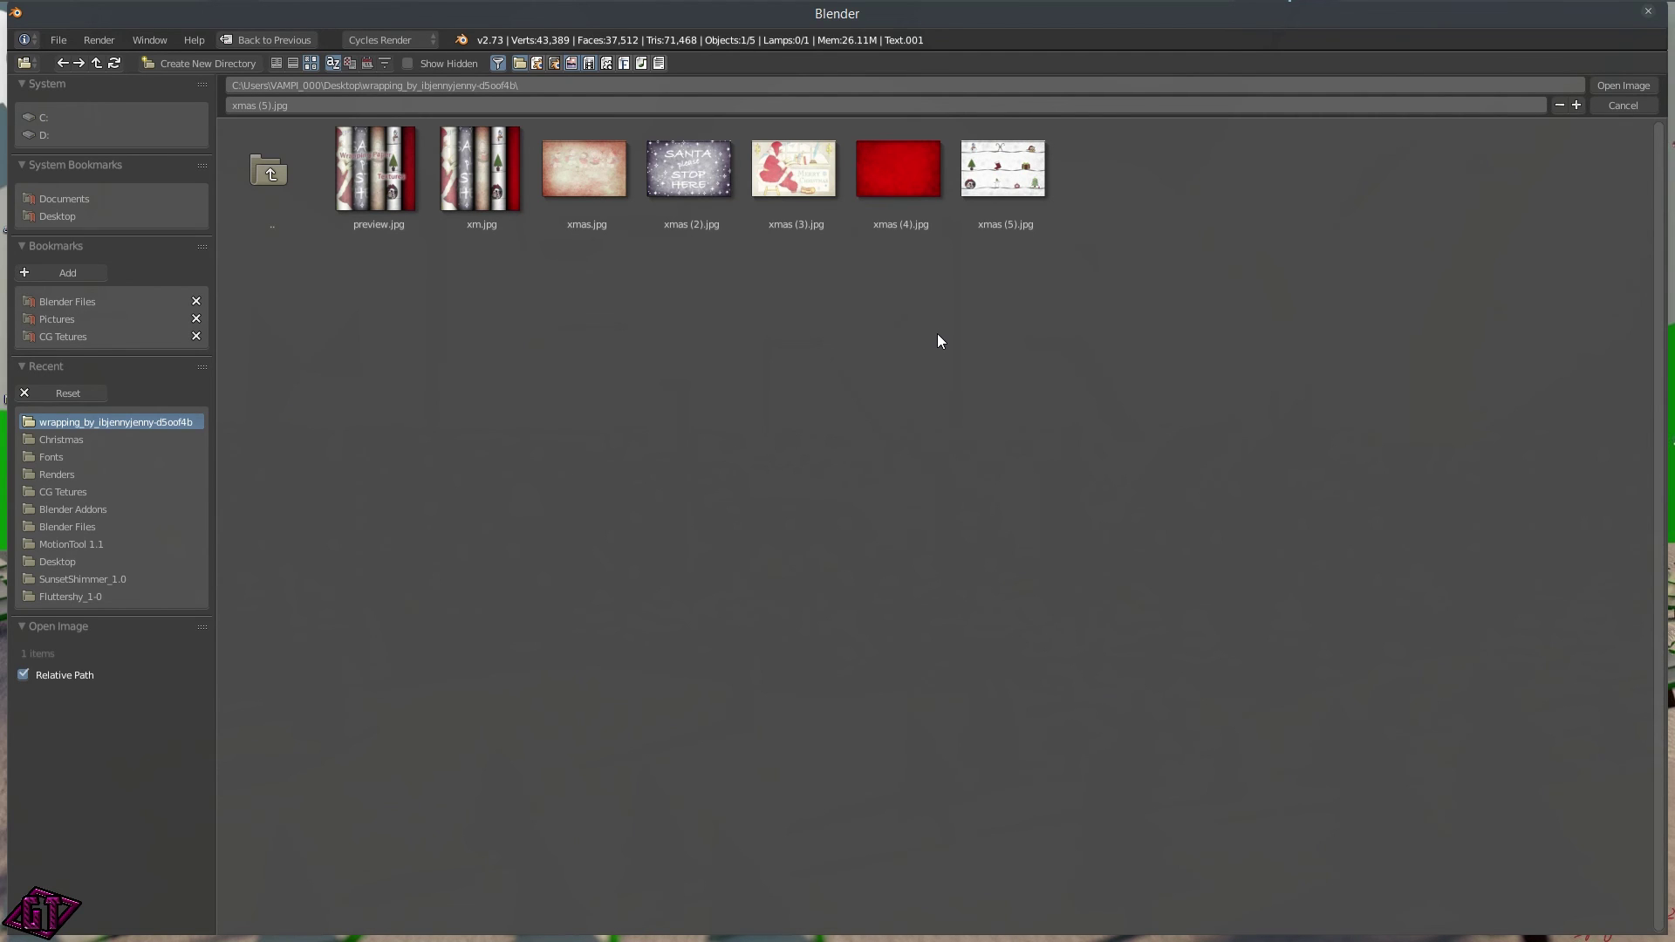
click(681, 171)
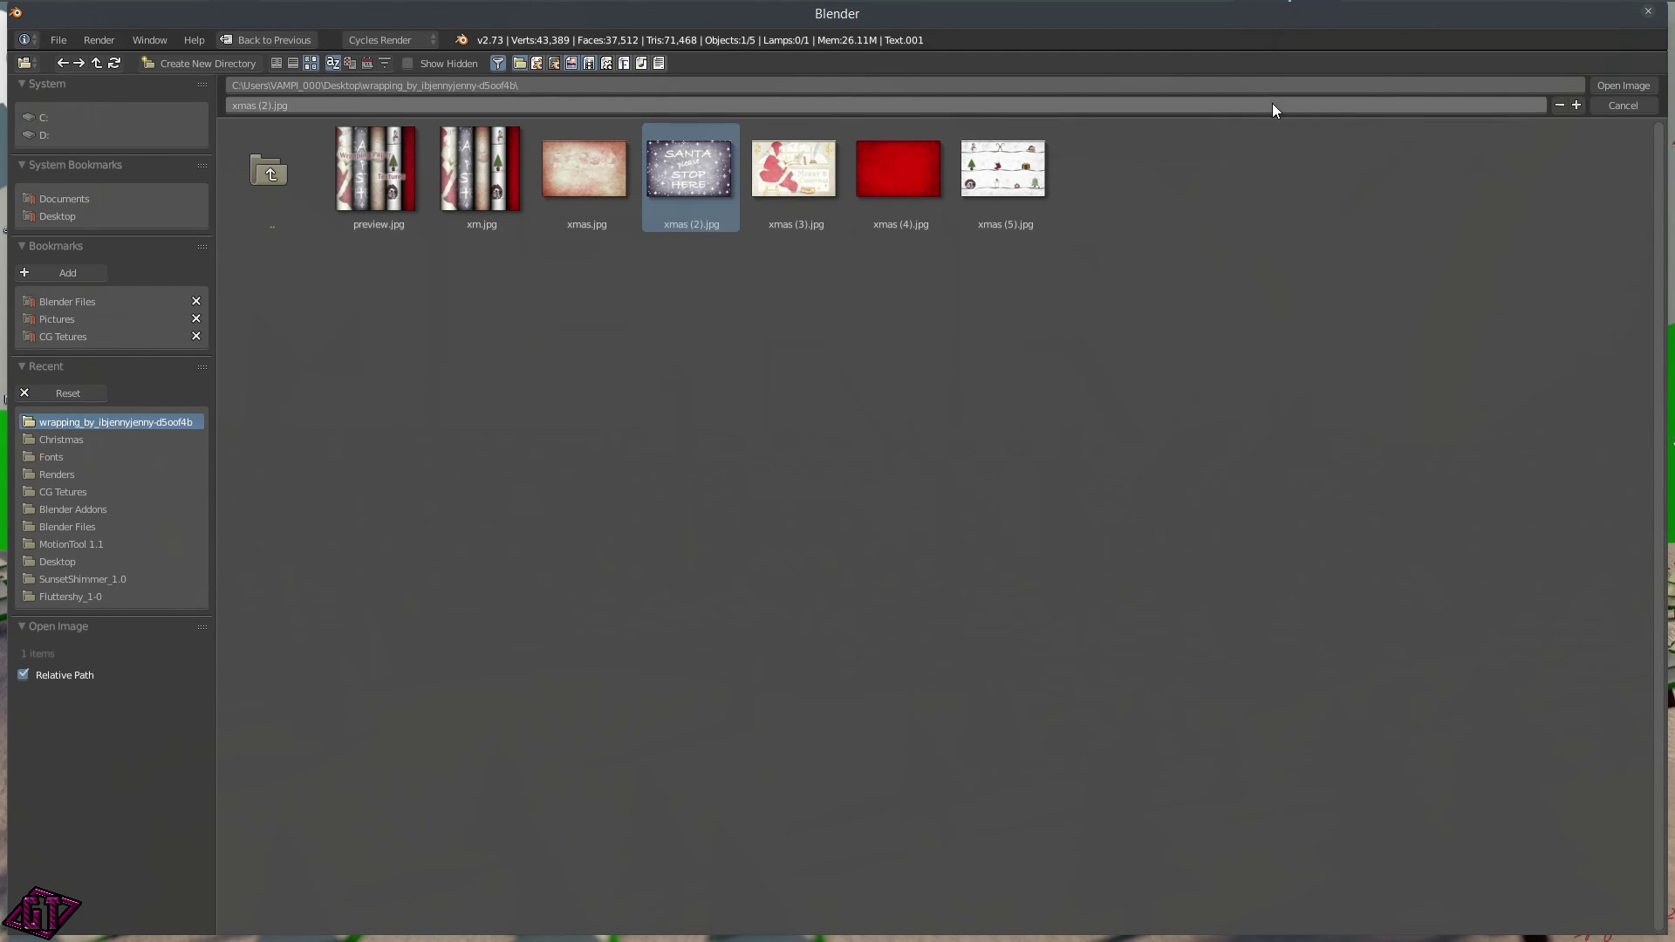
click(1622, 85)
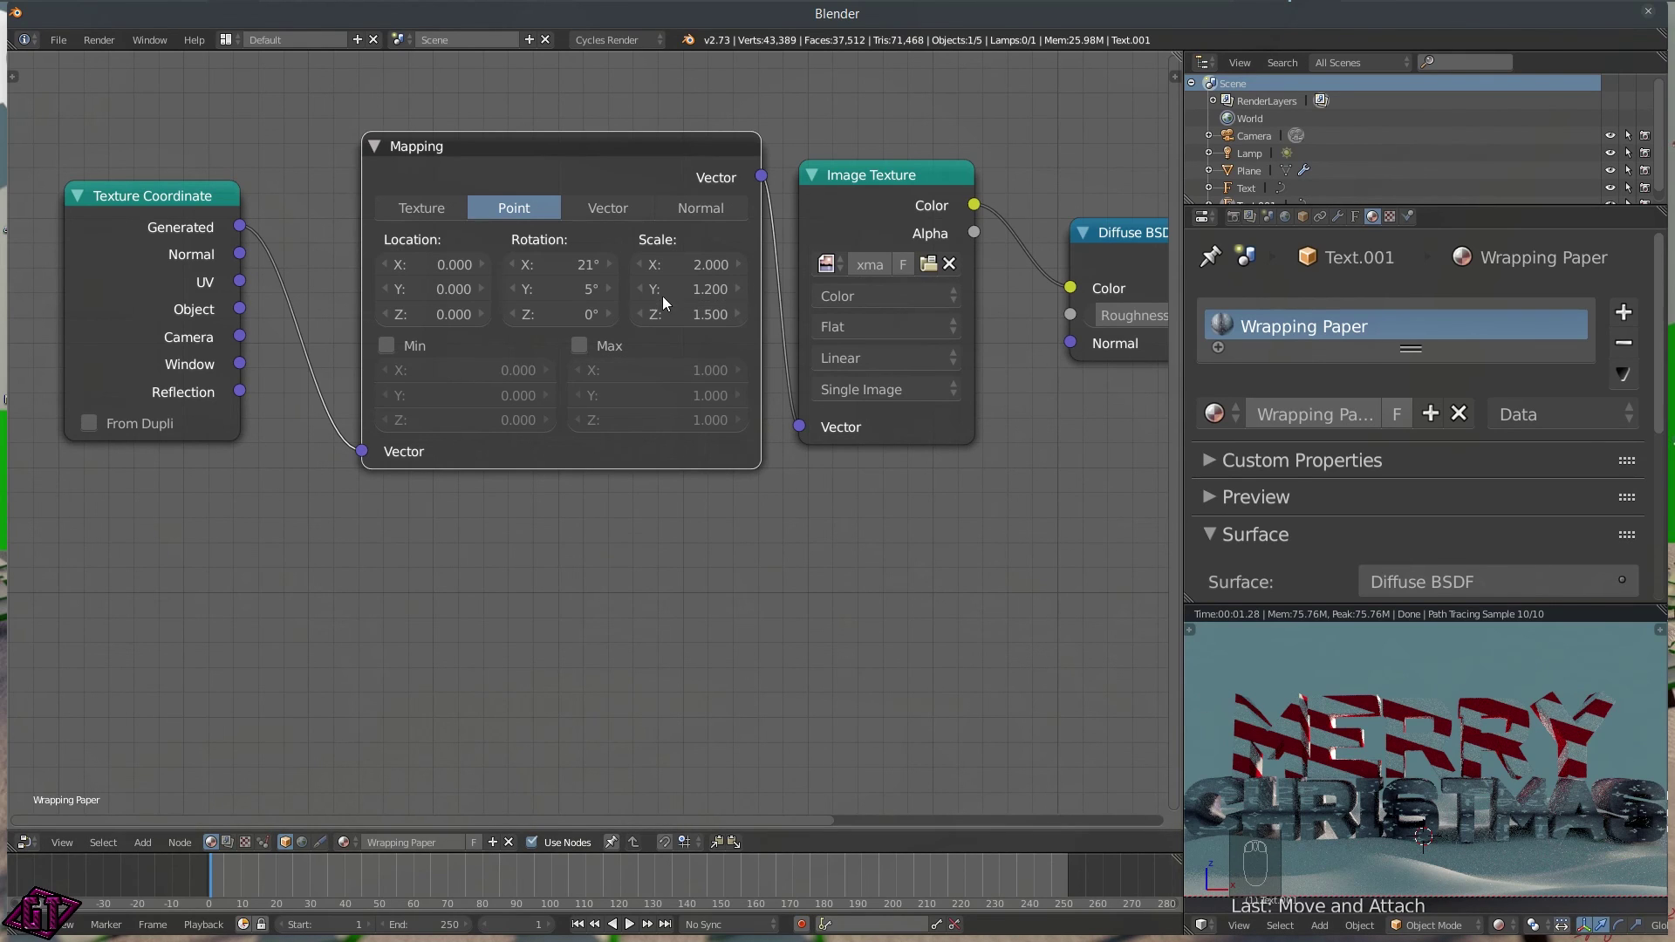
- Try a Mapping node scale of 2 on X, Y and Z with the new wrapping paper image
click(681, 265)
text(2)
key(Return)
click(685, 296)
text(2)
key(Return)
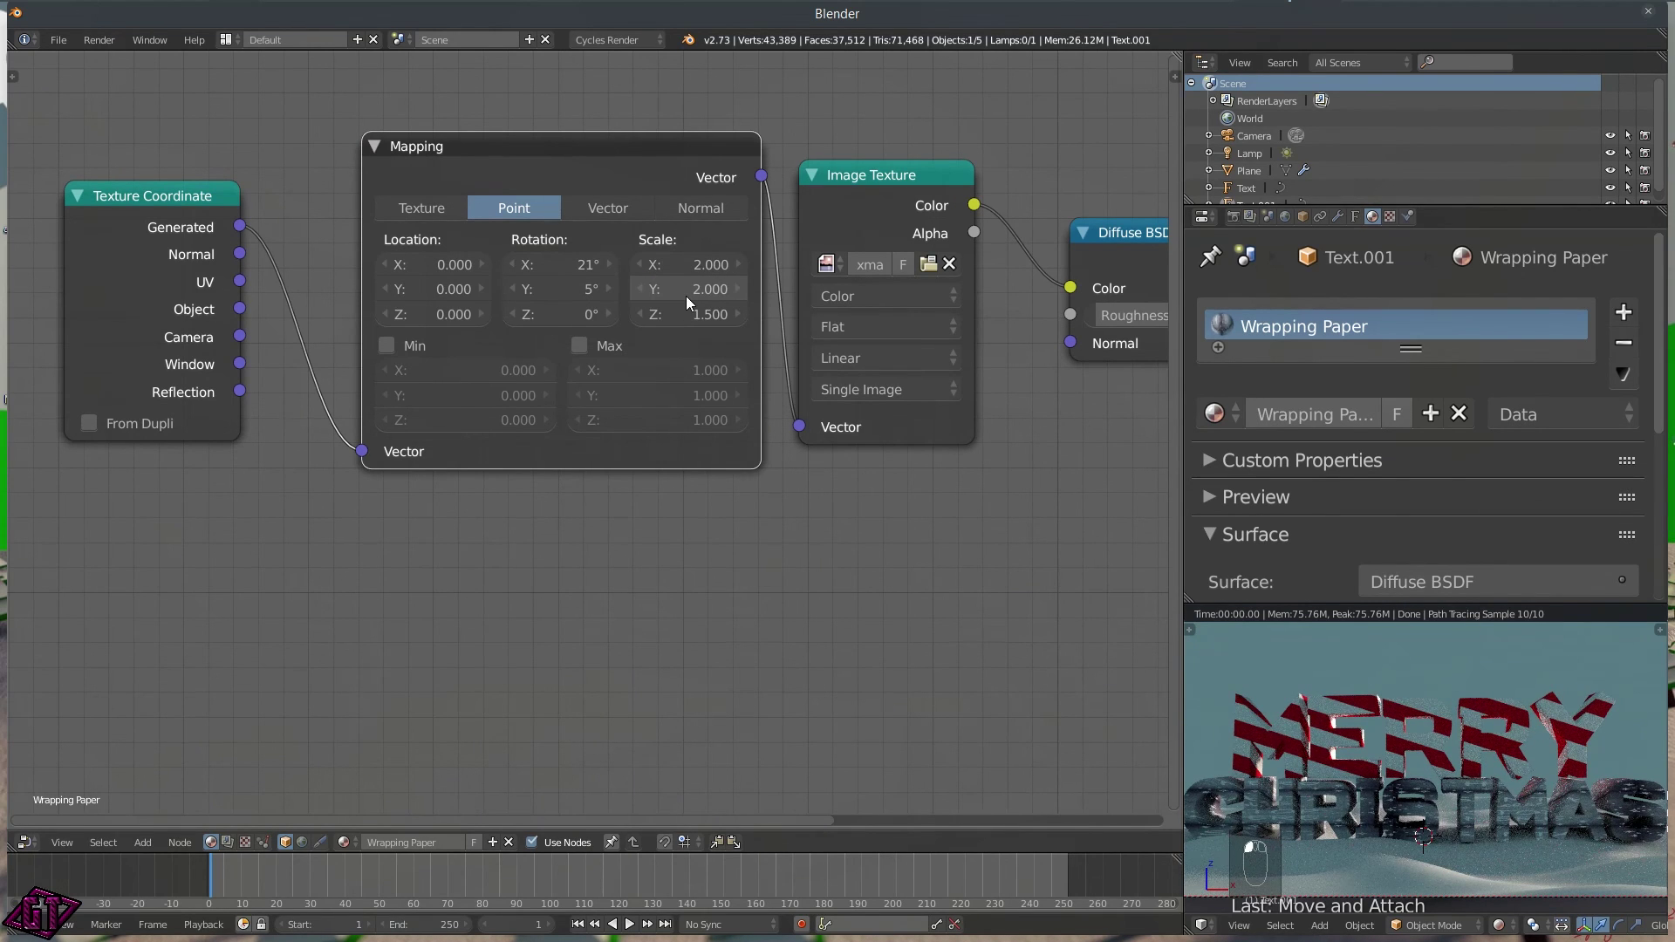
click(693, 313)
text(2)
key(Return)
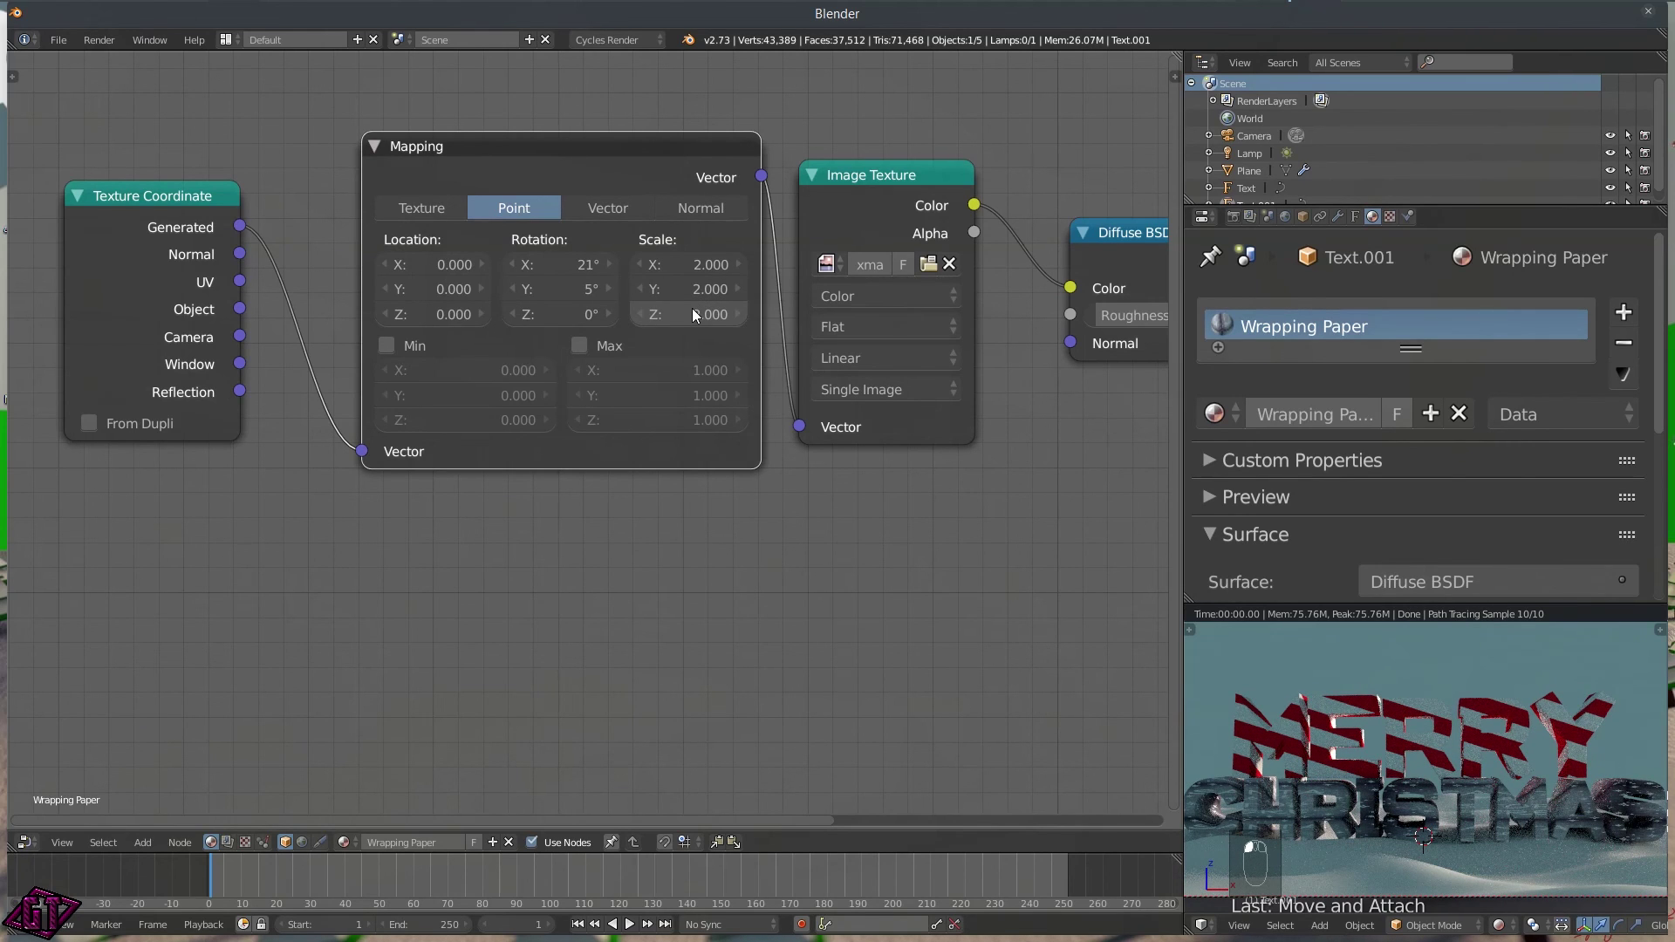
- Try reducing the Mapping node's scale to 1.5 on both Y and Z
middle_drag(957, 544, 787, 536)
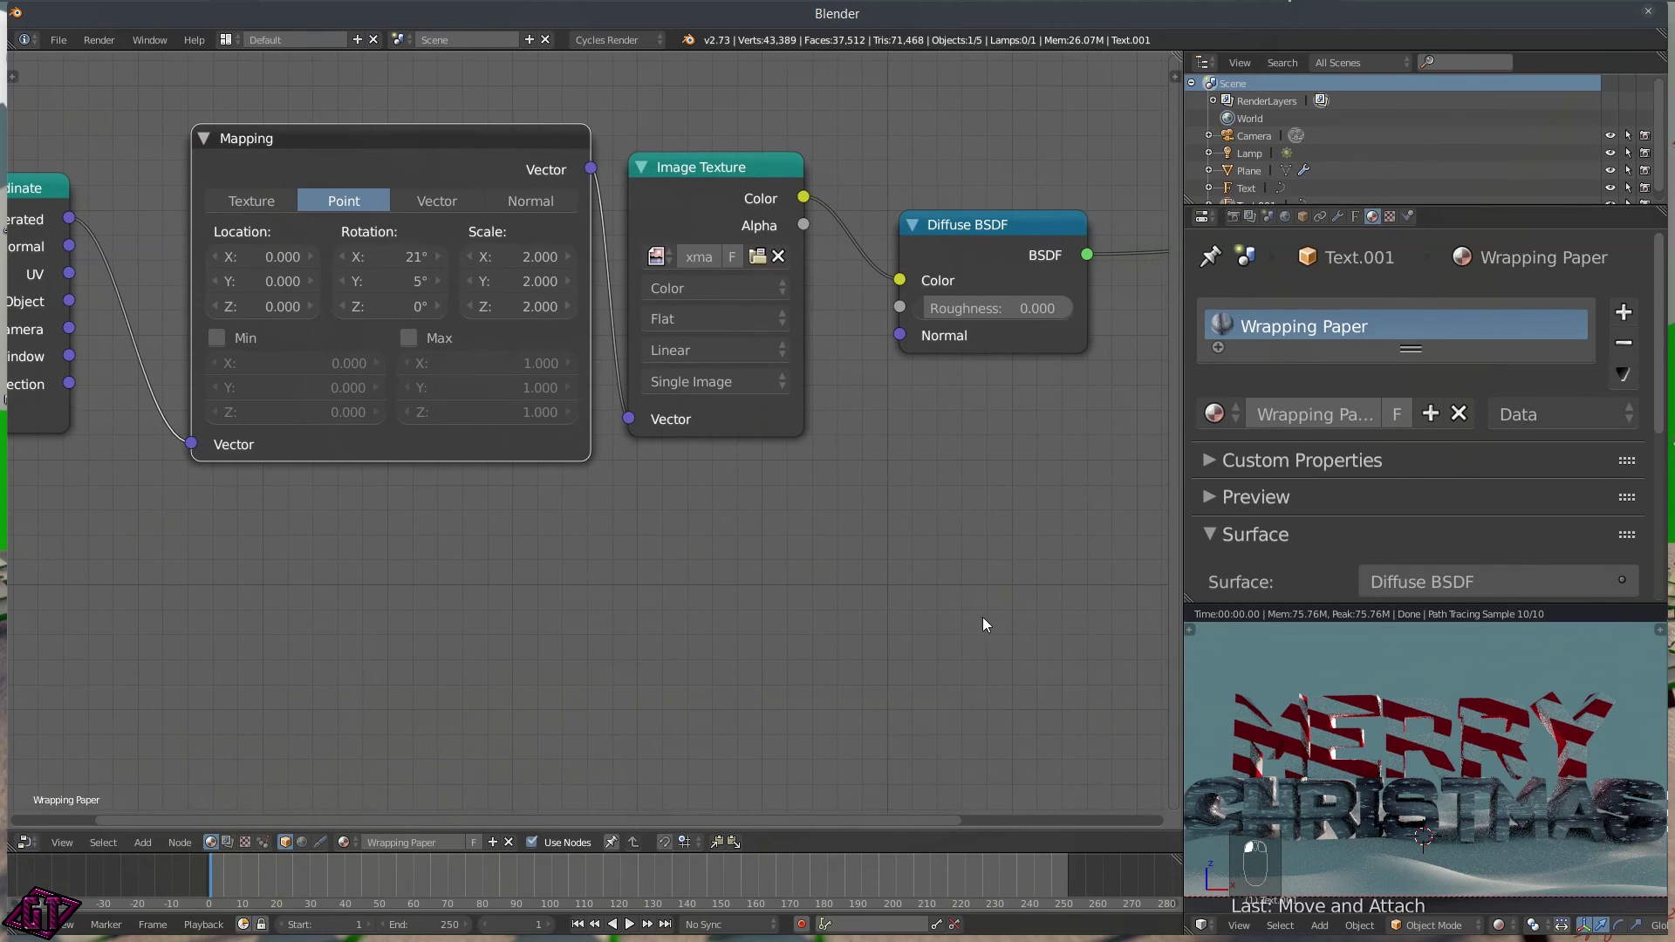
scroll(1516, 869, up, 8)
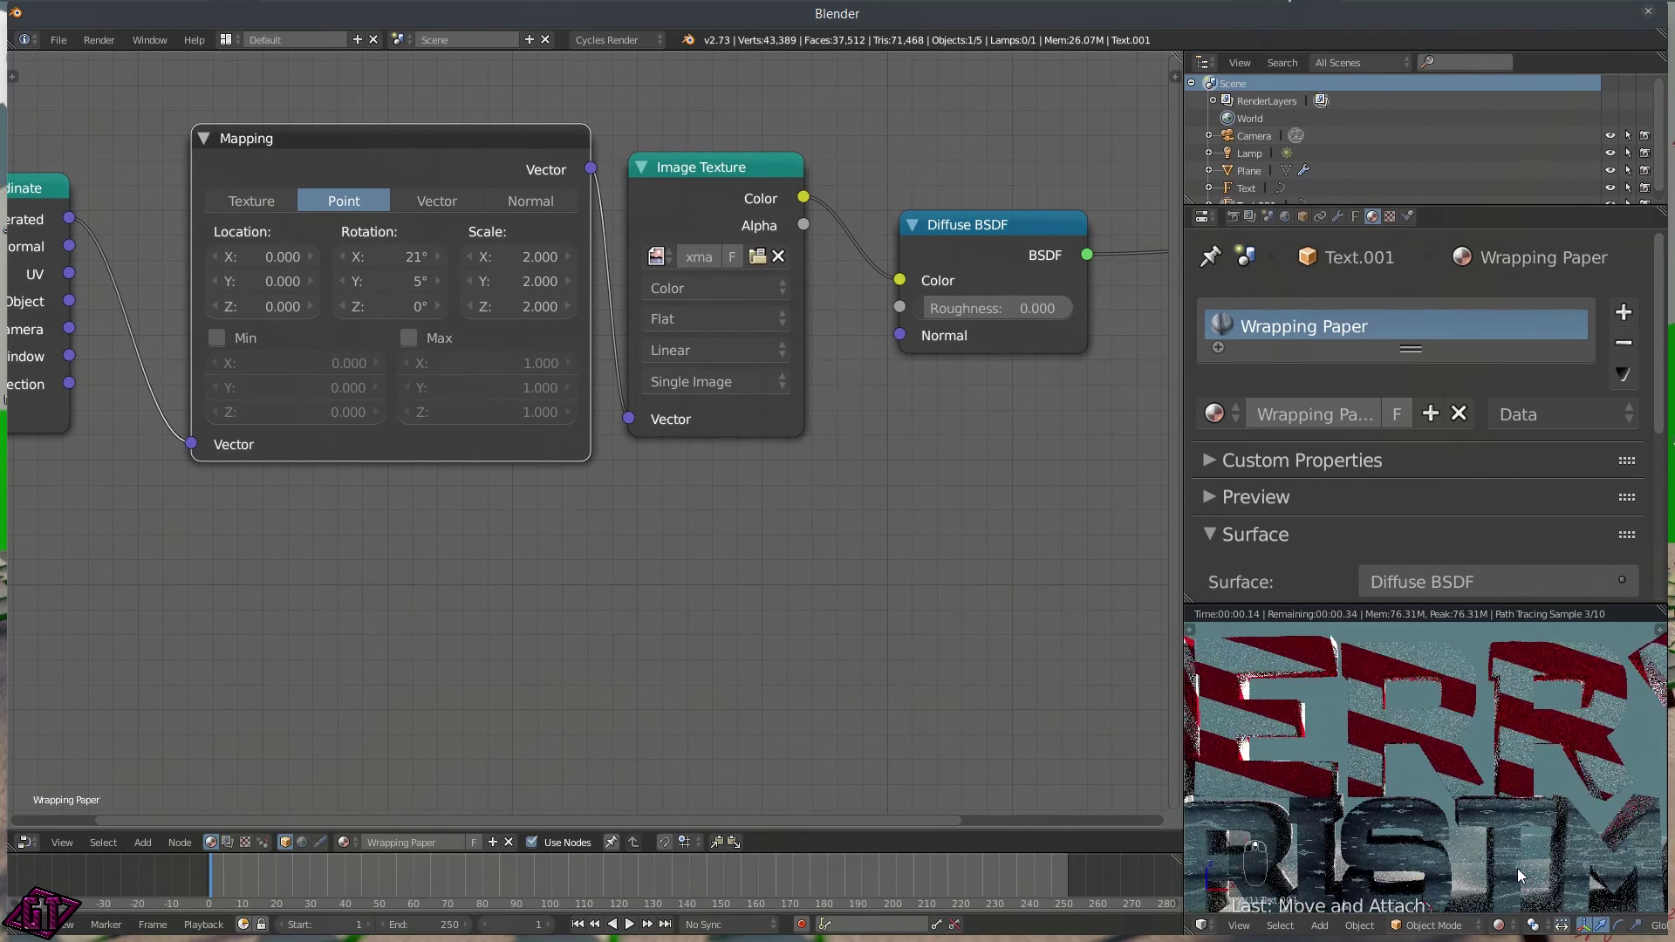
click(532, 307)
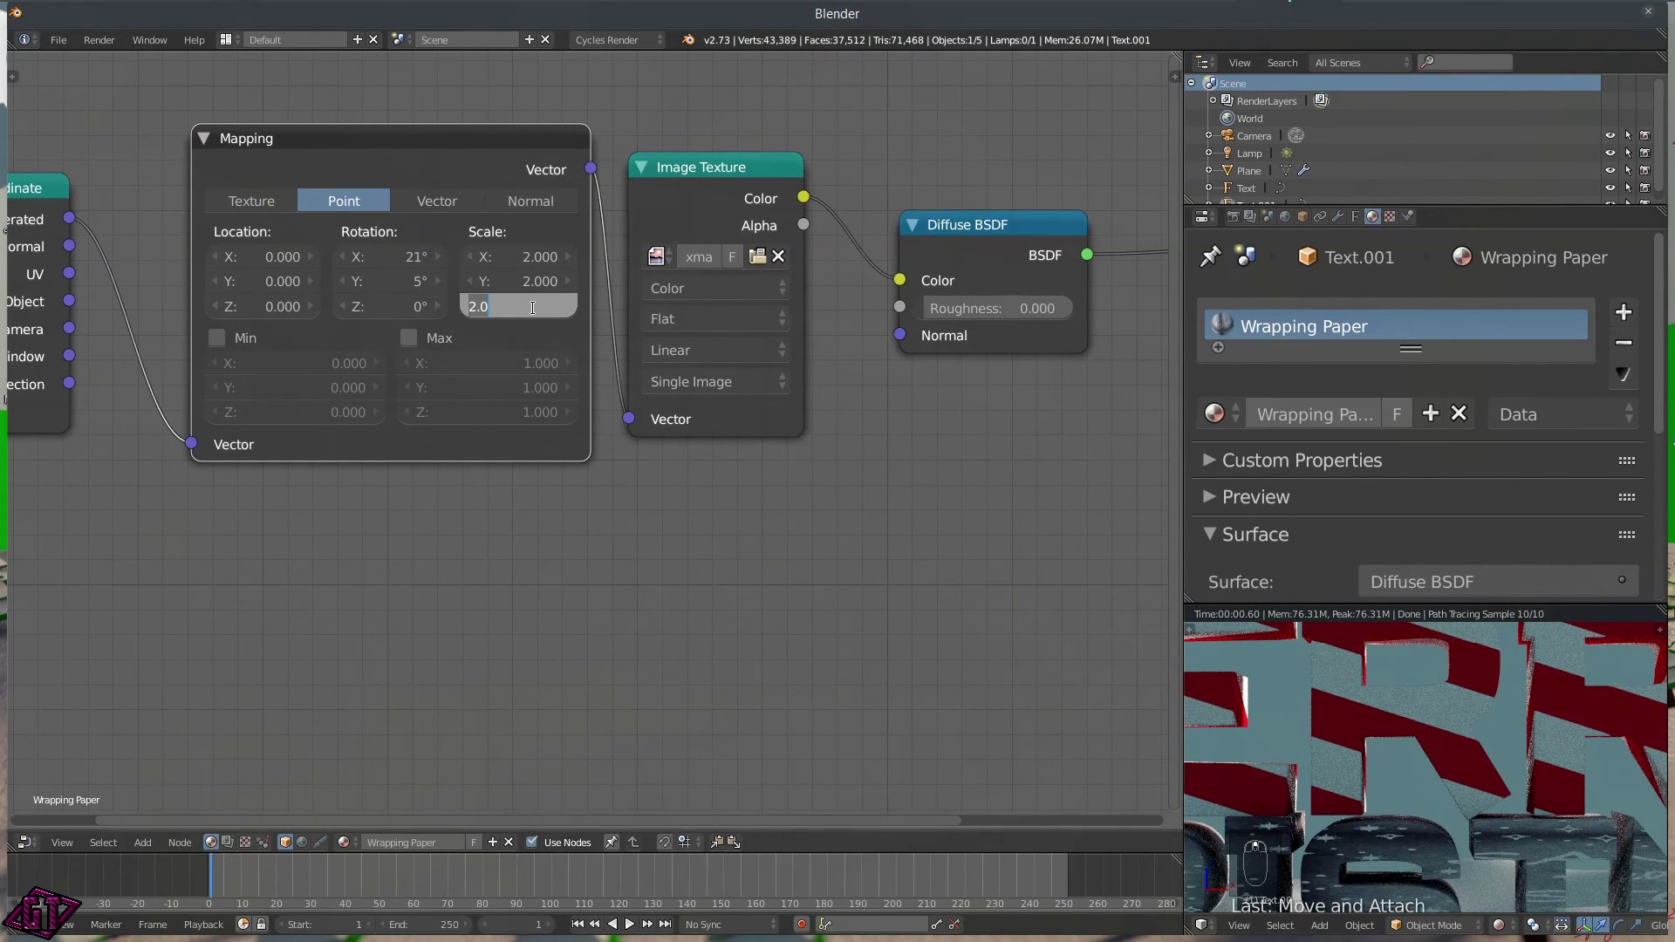
text(1.5)
key(Return)
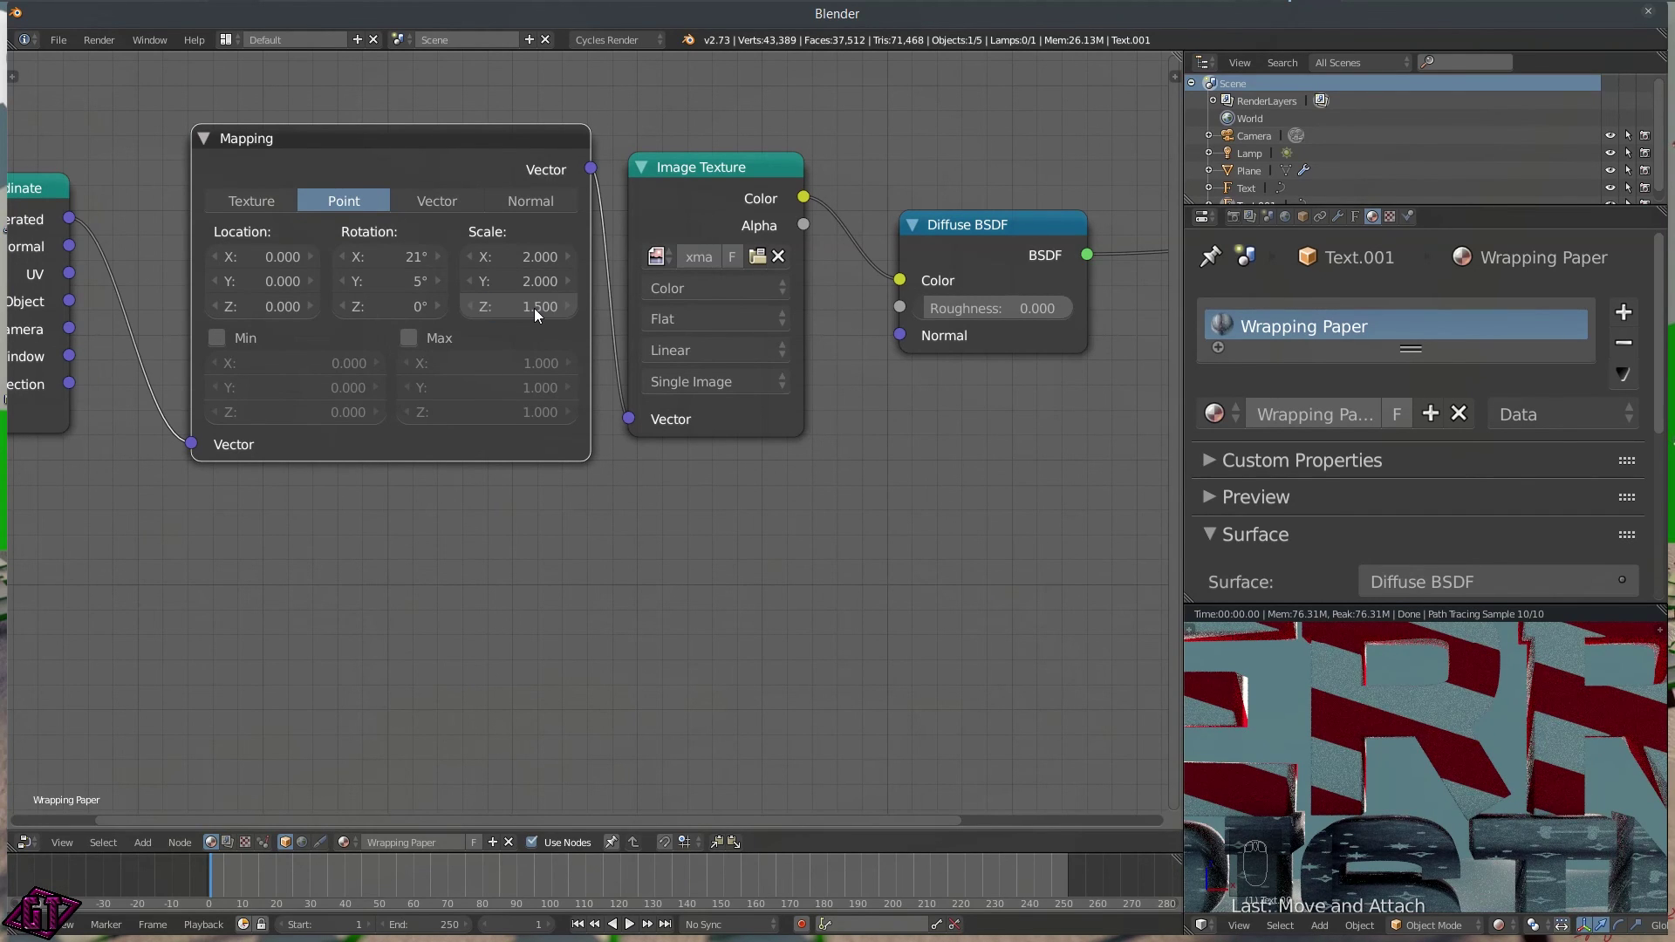
click(531, 280)
text(.)
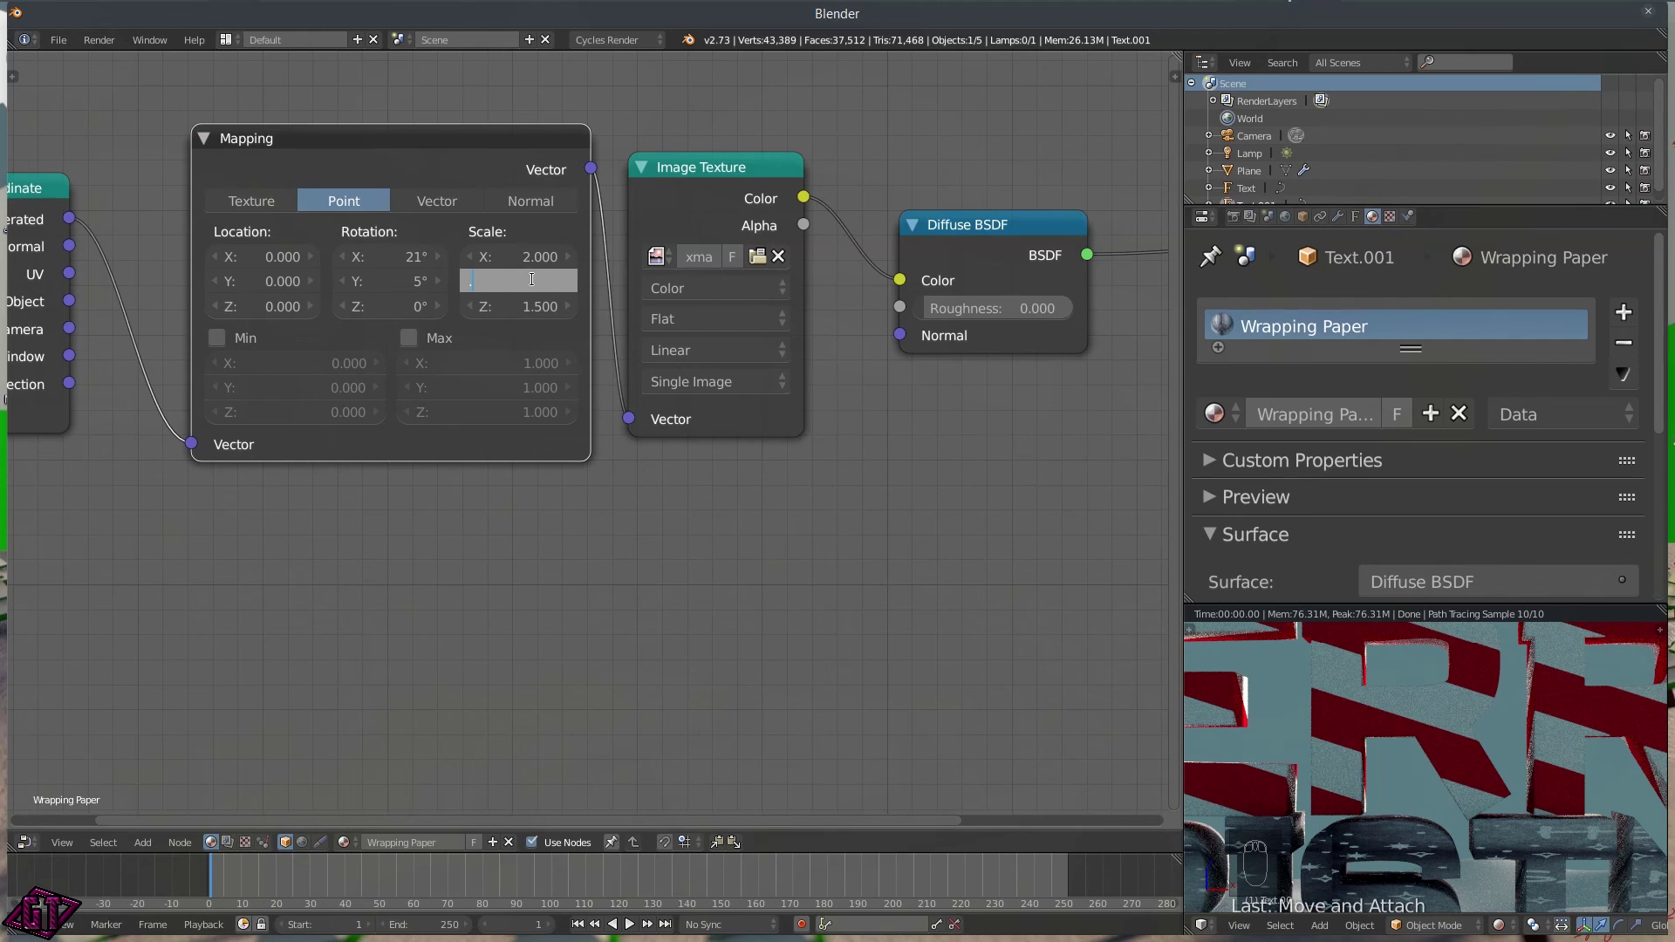
key(BackSpace)
text(1.5)
key(Return)
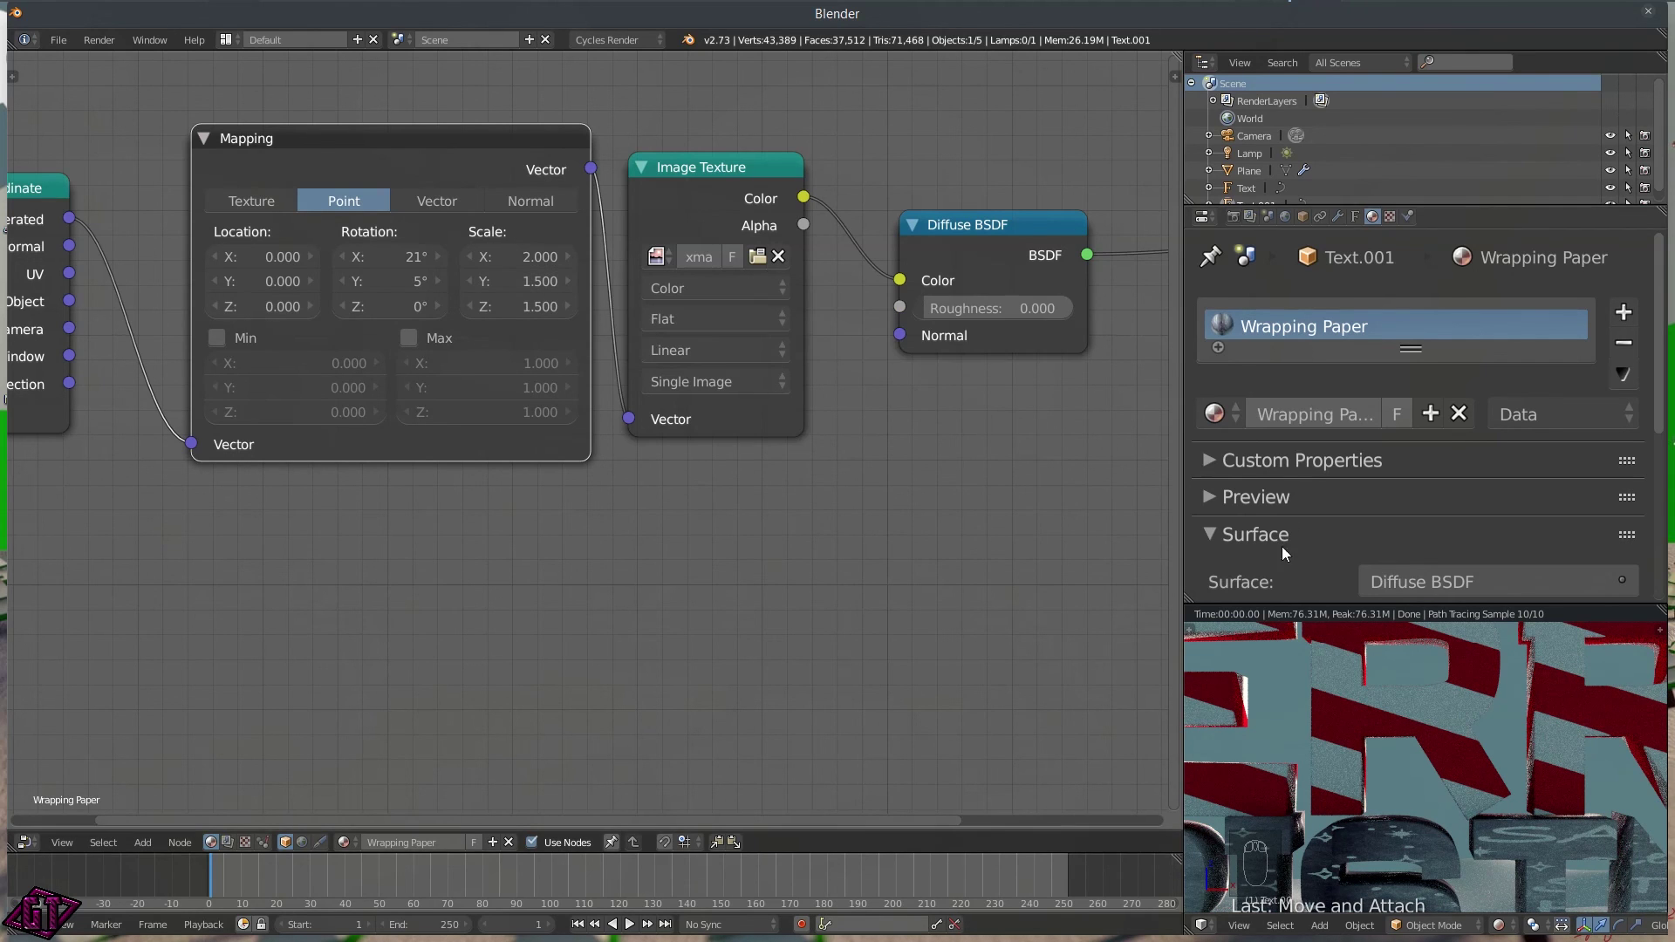
- Set the Mapping node's scale to 1.8 on X, 1.7 on Y and 1 on Z
scroll(1474, 819, down, 6)
click(541, 280)
text(1.7)
key(Return)
click(527, 306)
text(1)
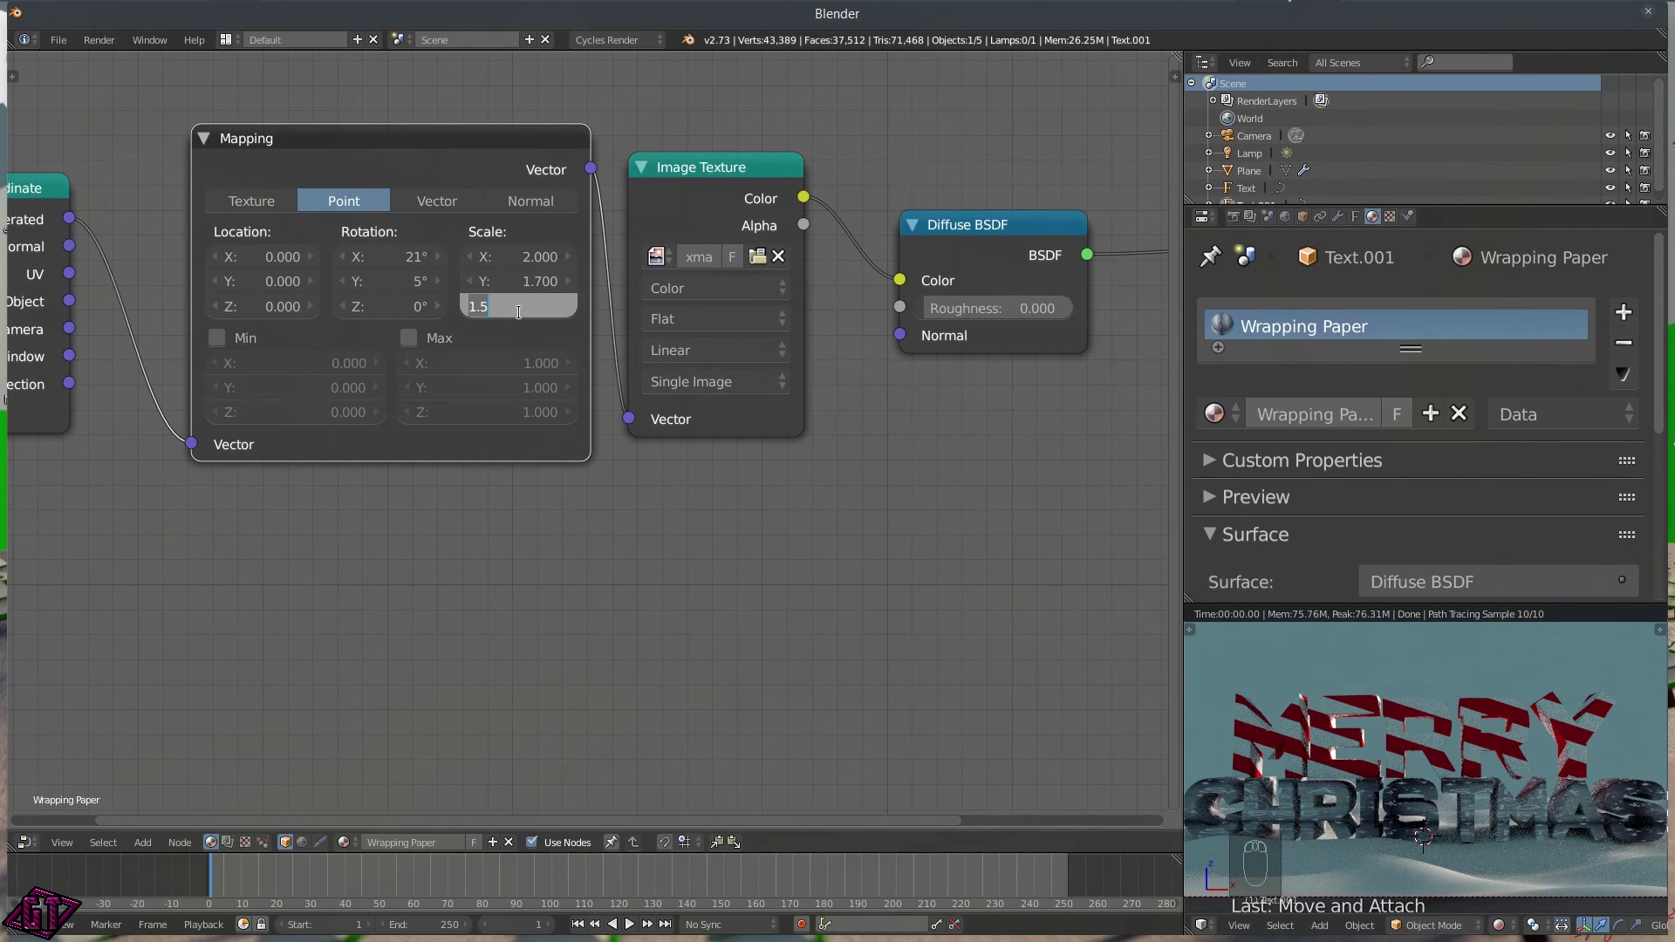
key(Return)
click(530, 255)
text(1.8)
key(Return)
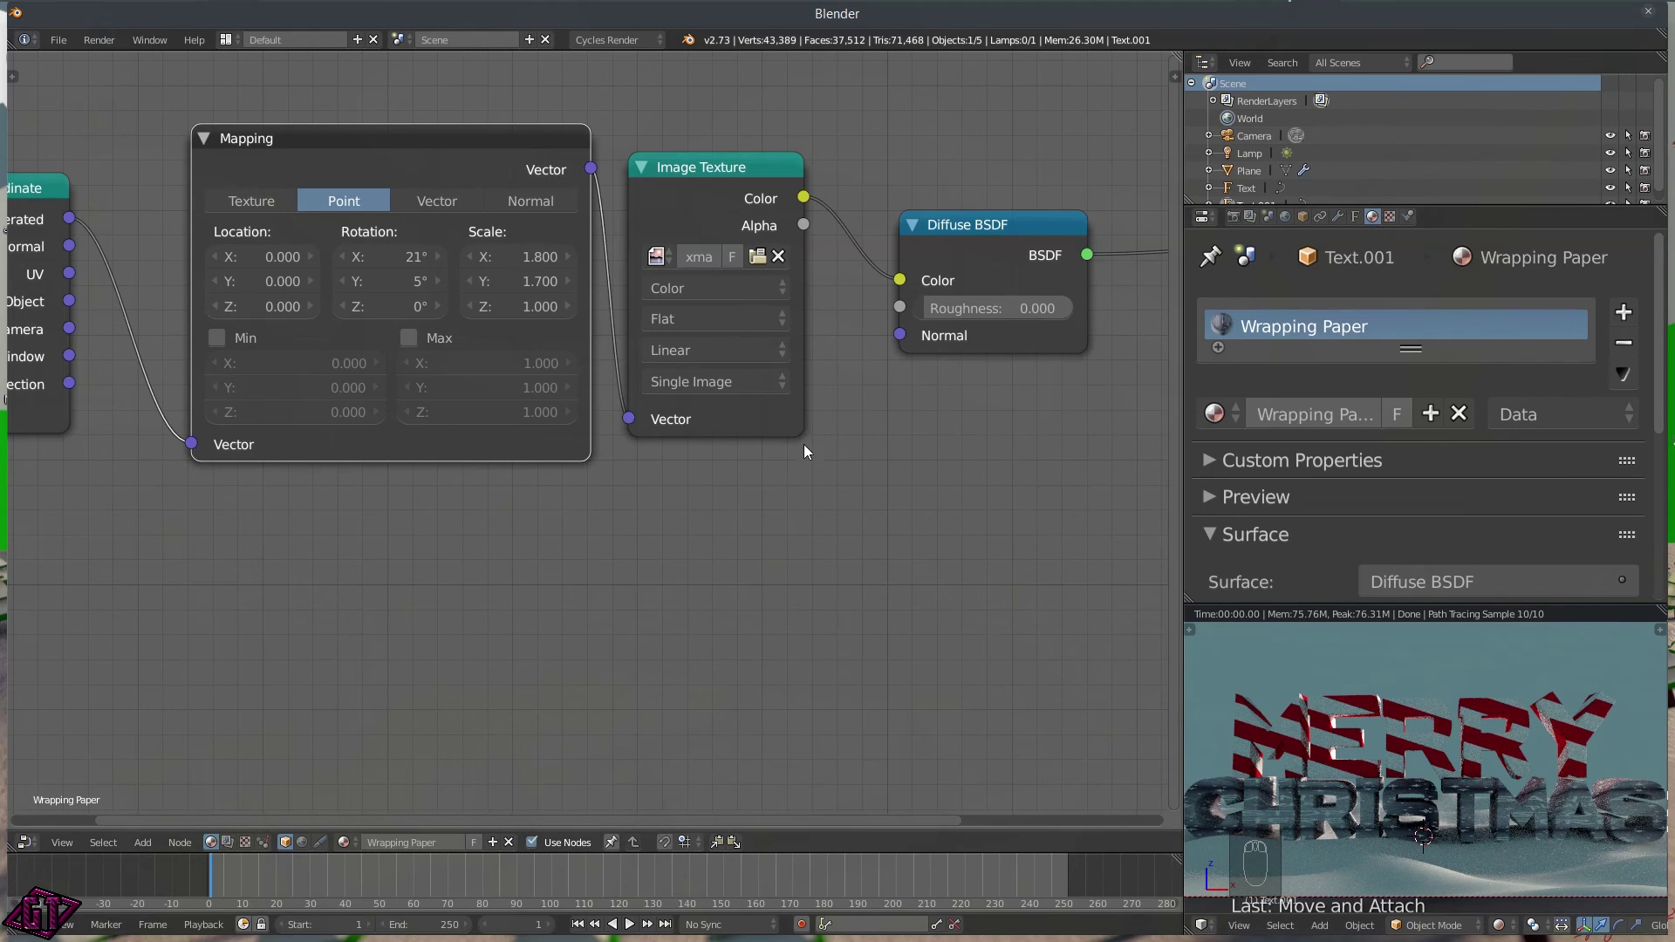
- Add a Glossy BSDF node below the Diffuse BSDF in the Wrapping Paper material
scroll(940, 542, down, 2)
middle_drag(940, 542, 804, 439)
scroll(834, 468, down, 2)
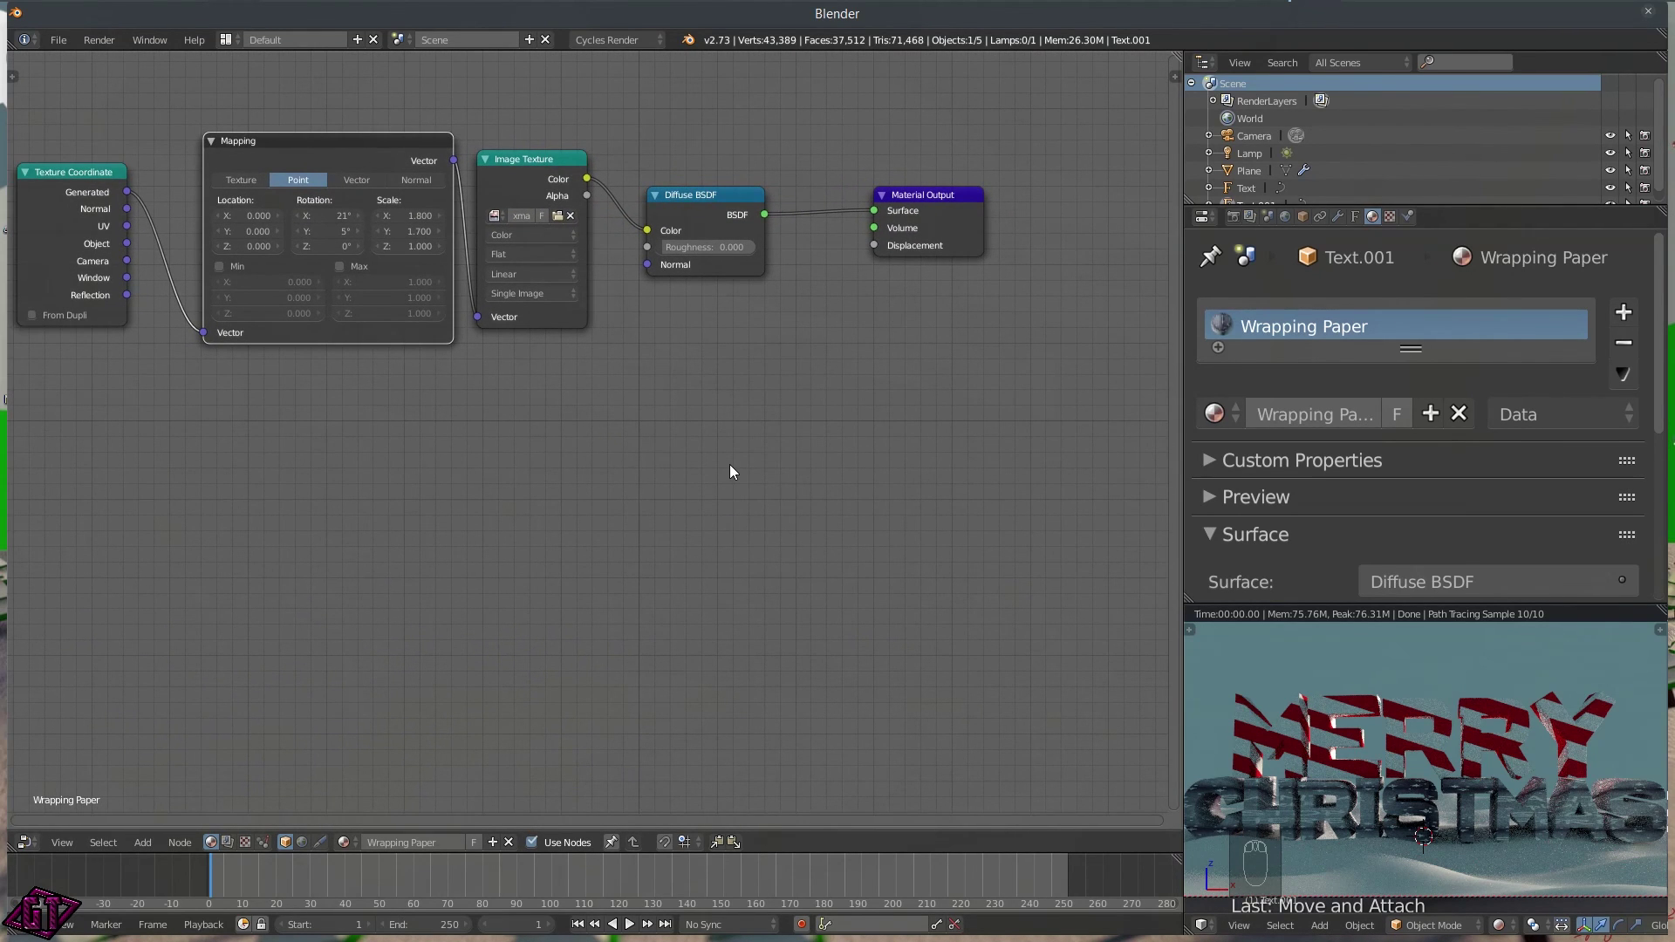
key(shift+a)
mouse_move(712, 414)
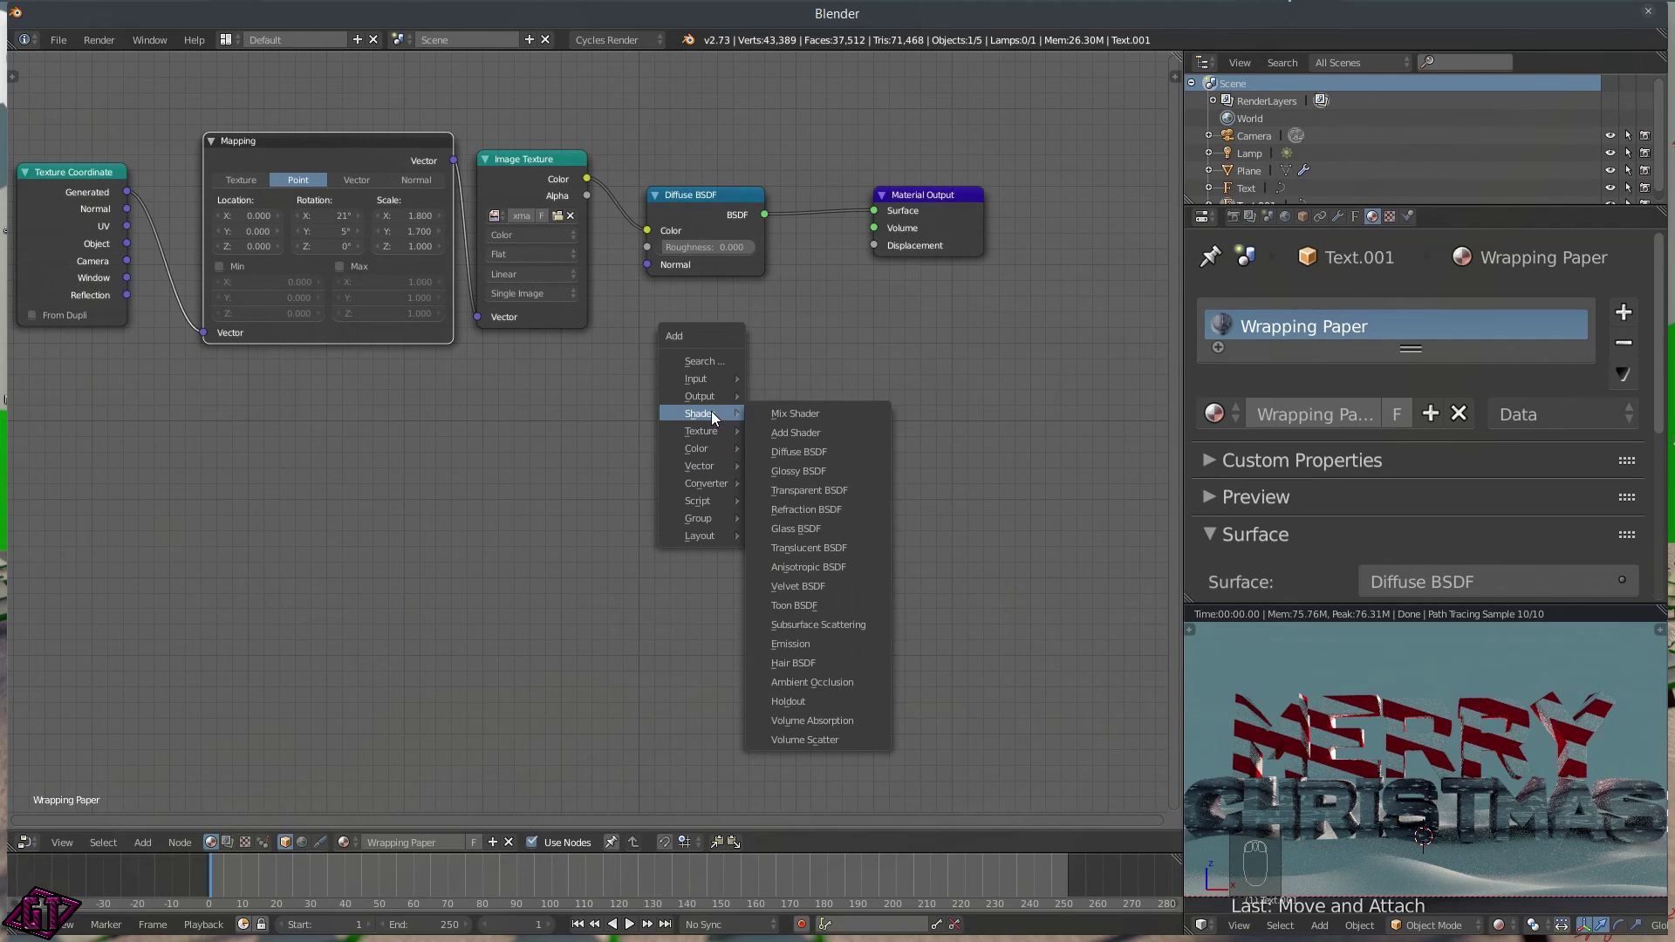
click(817, 475)
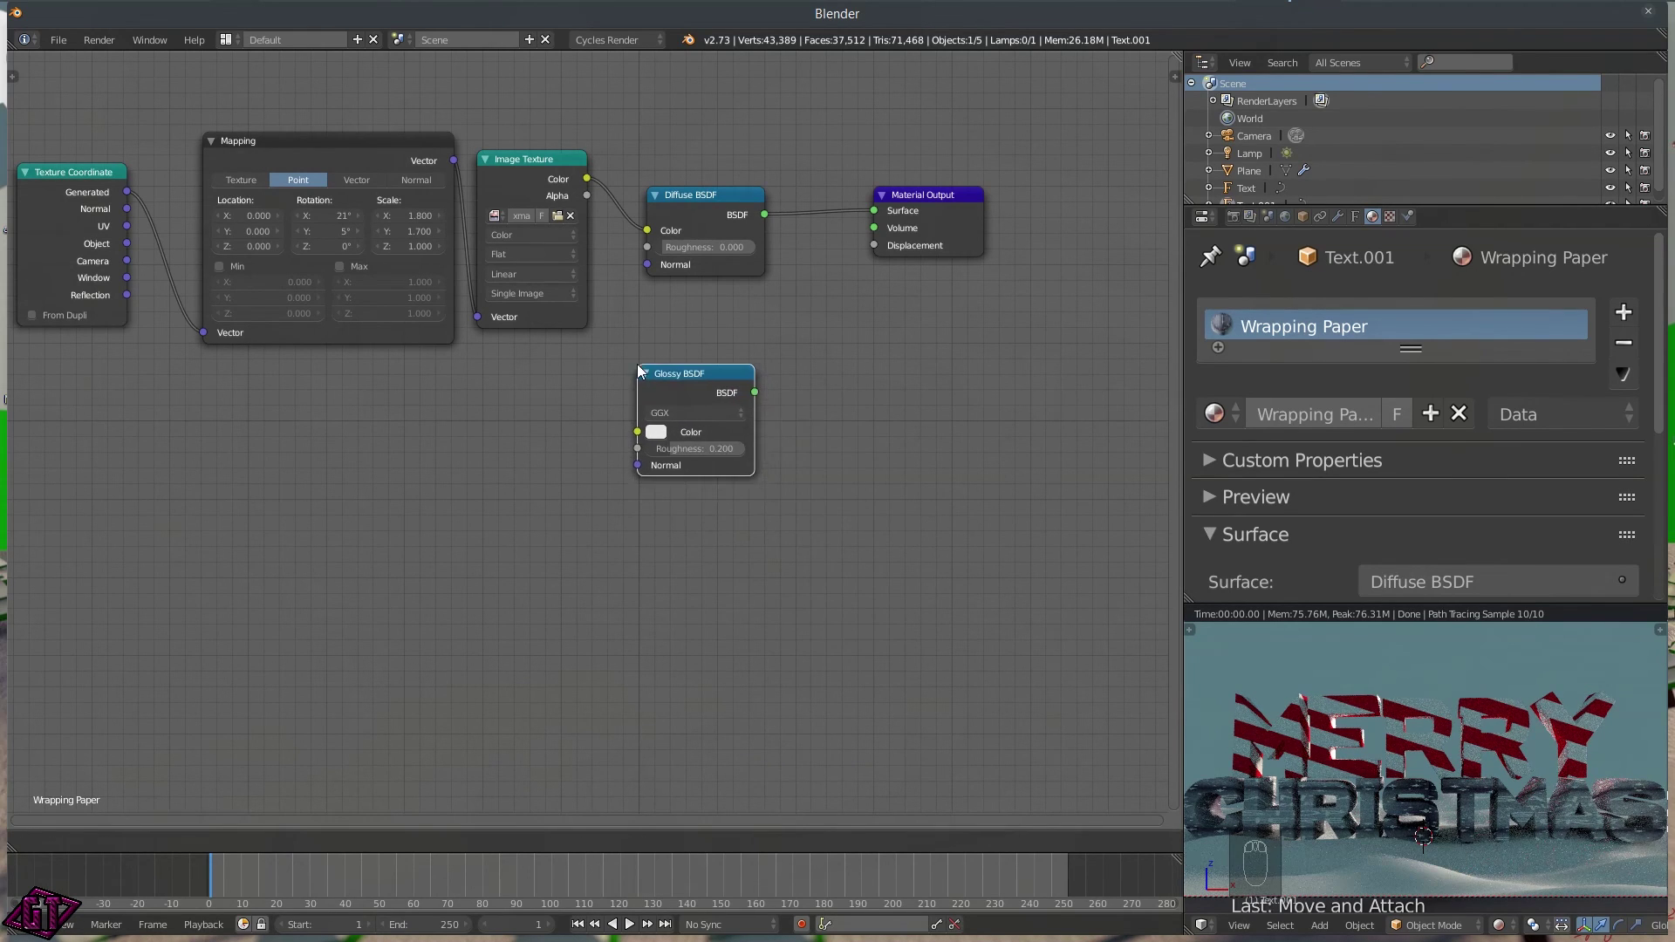
click(655, 337)
- Insert a Mix Shader between the Diffuse BSDF and Material Output, and connect the Glossy BSDF to its second shader input
key(shift+a)
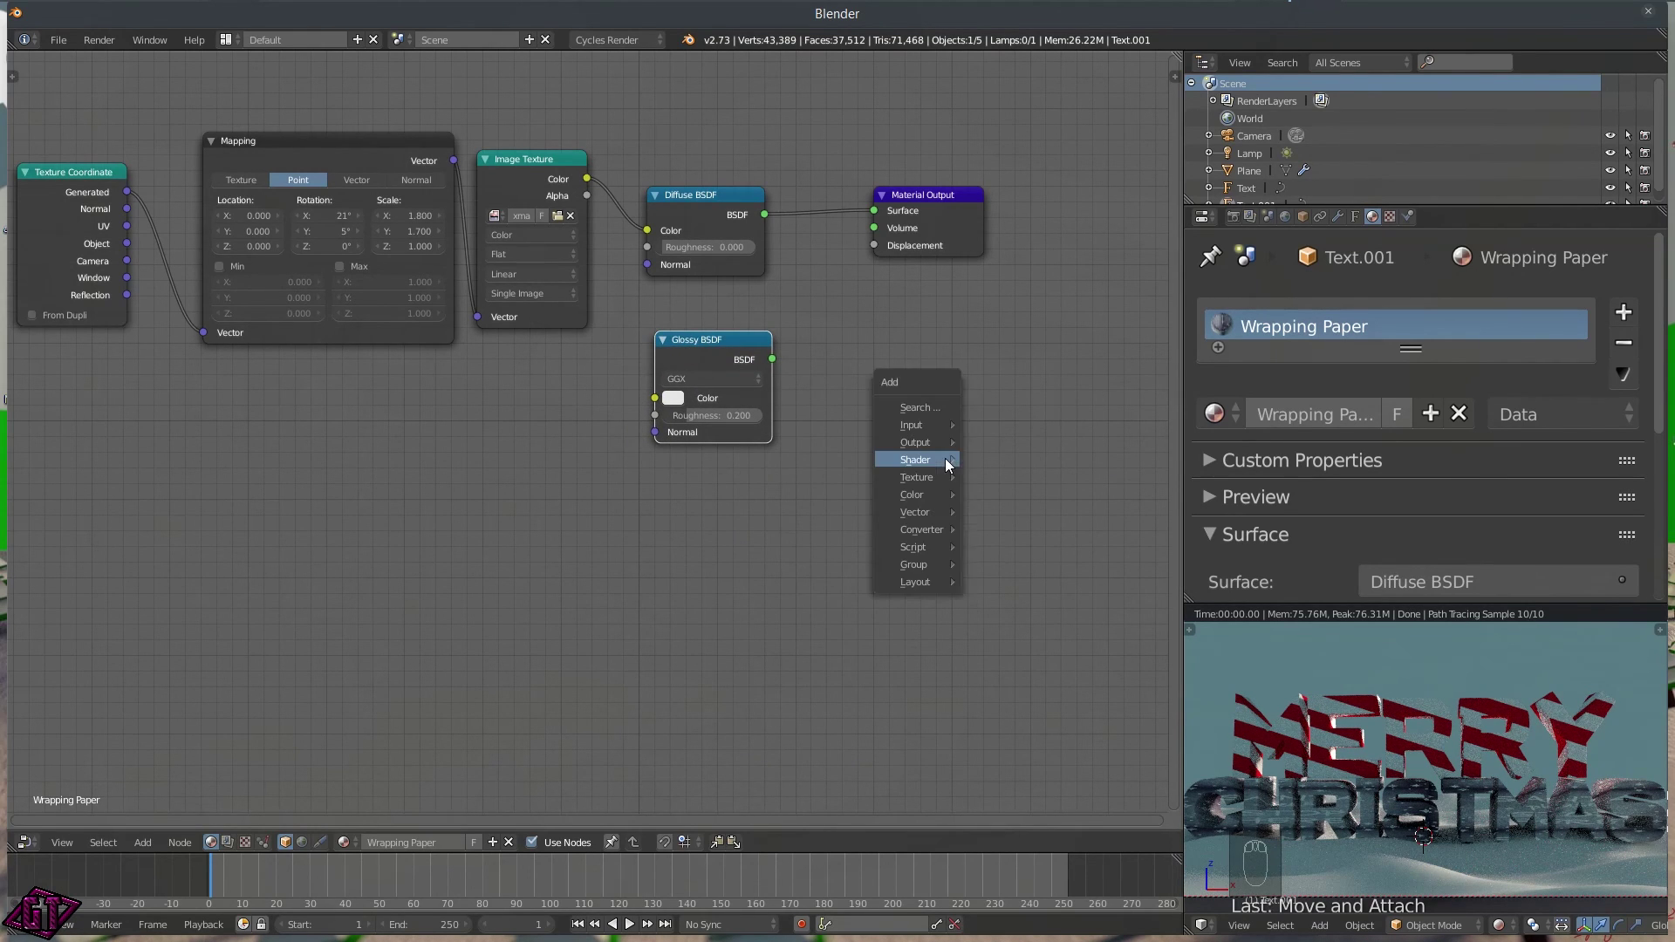
mouse_move(946, 463)
click(1012, 460)
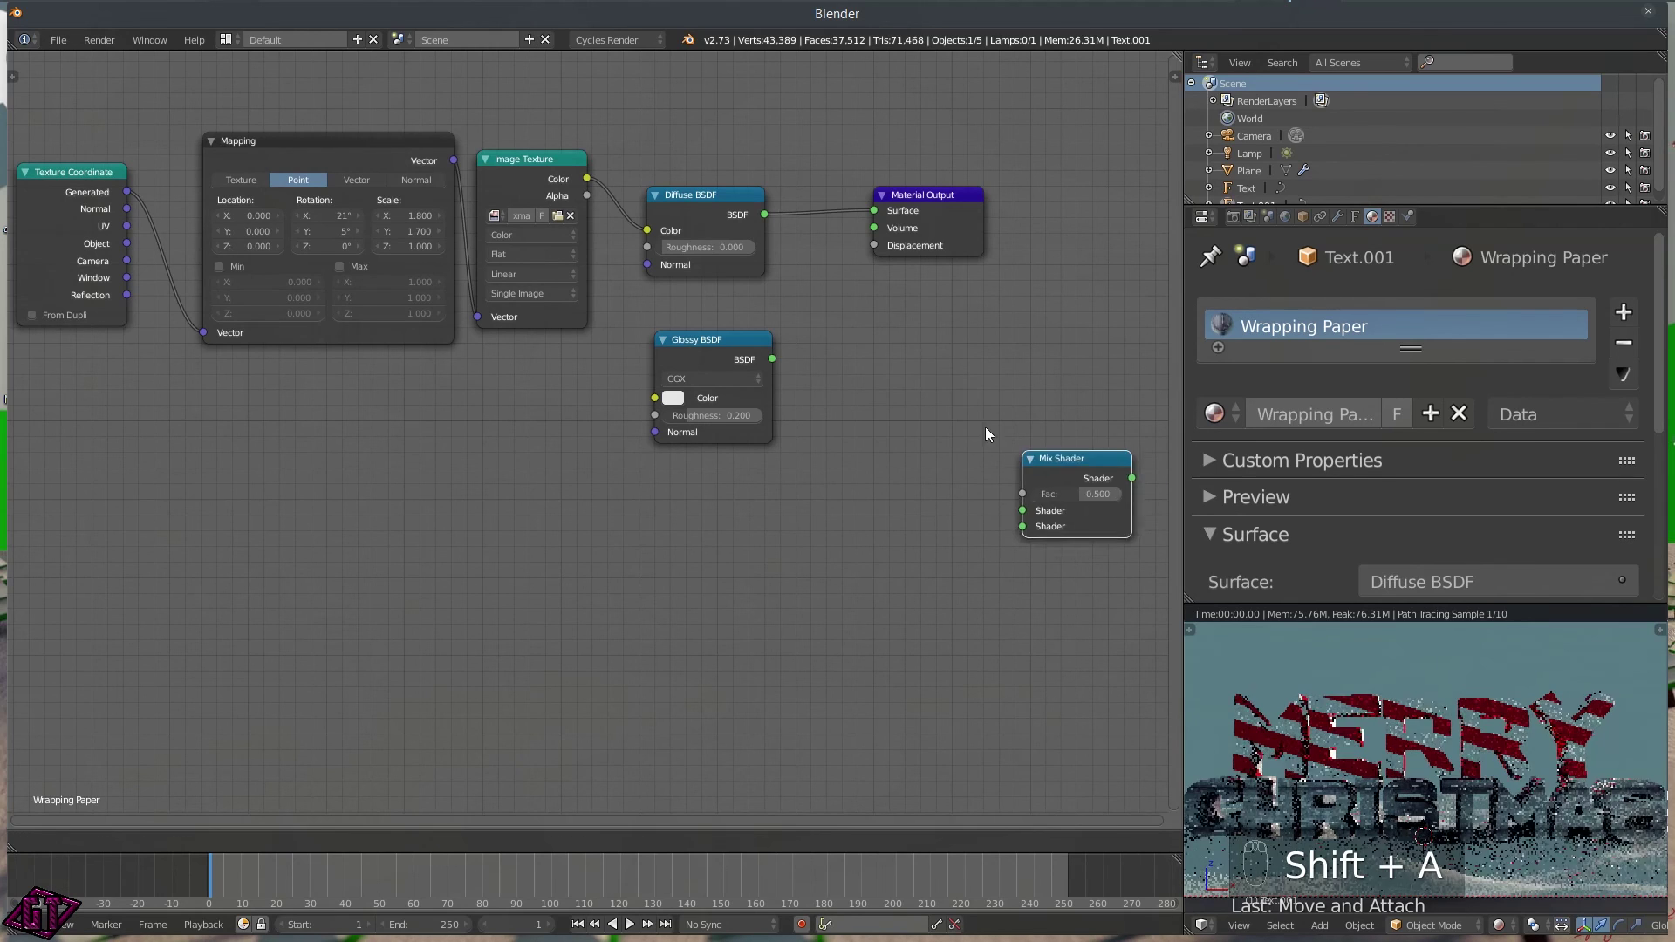
click(775, 180)
drag(959, 201, 1063, 197)
drag(704, 349, 774, 251)
drag(845, 176, 897, 181)
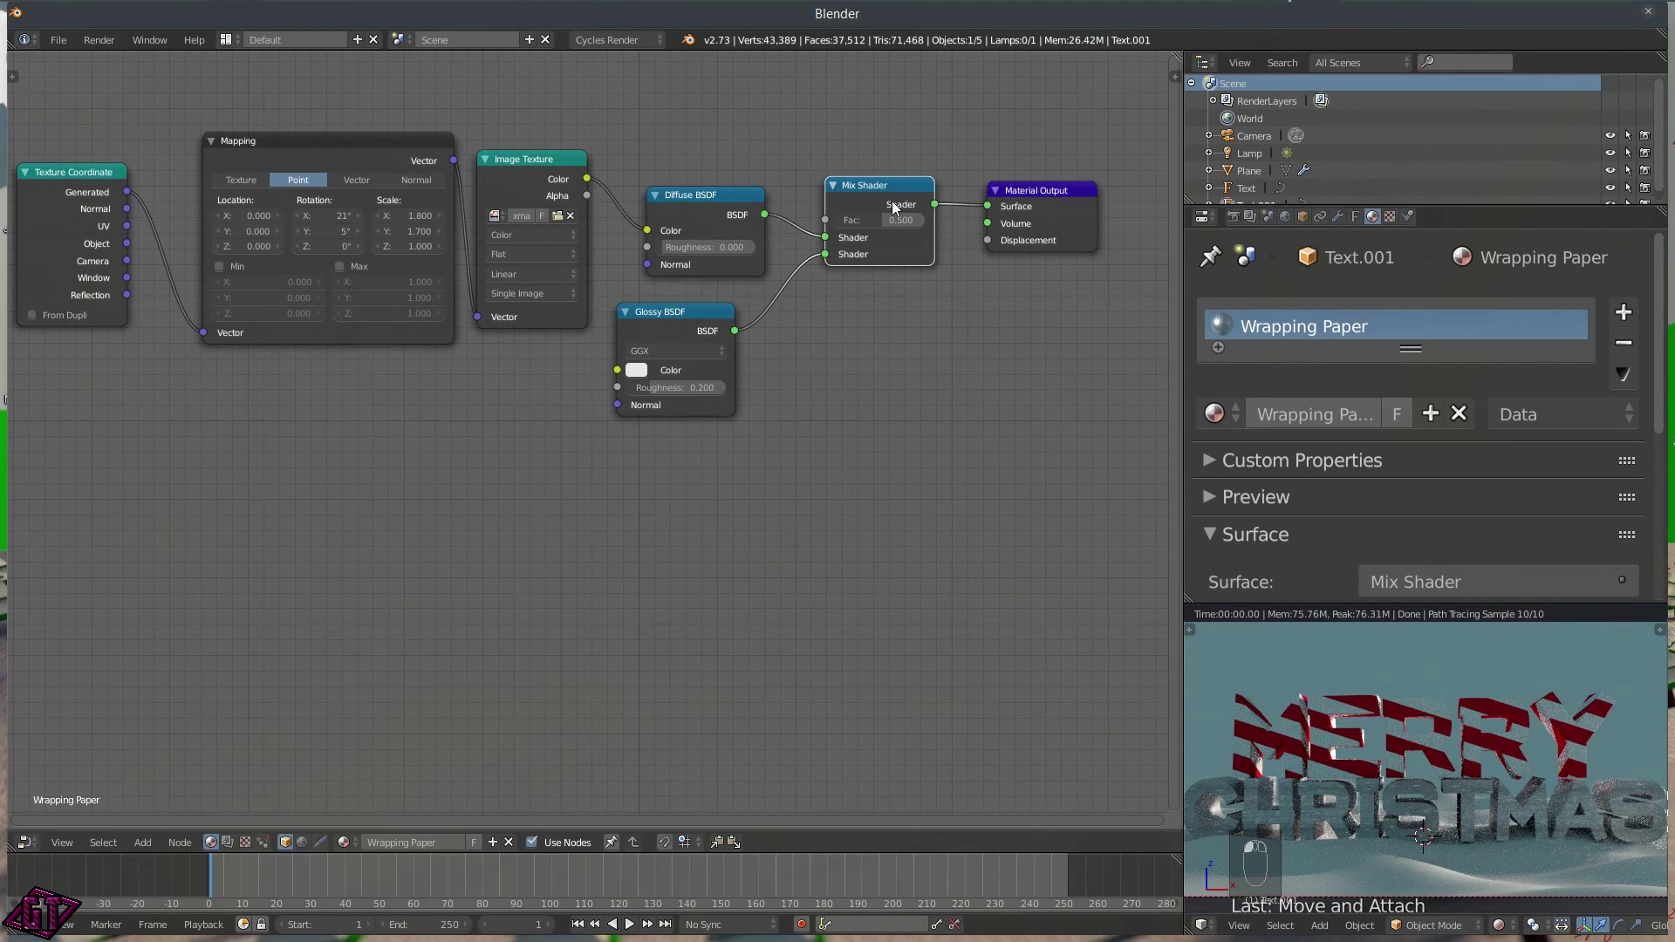
- Set the Mix Shader's Fac to 0.15 and the Glossy BSDF's roughness to 0.1
click(881, 219)
key(BackSpace)
text(.15)
key(Return)
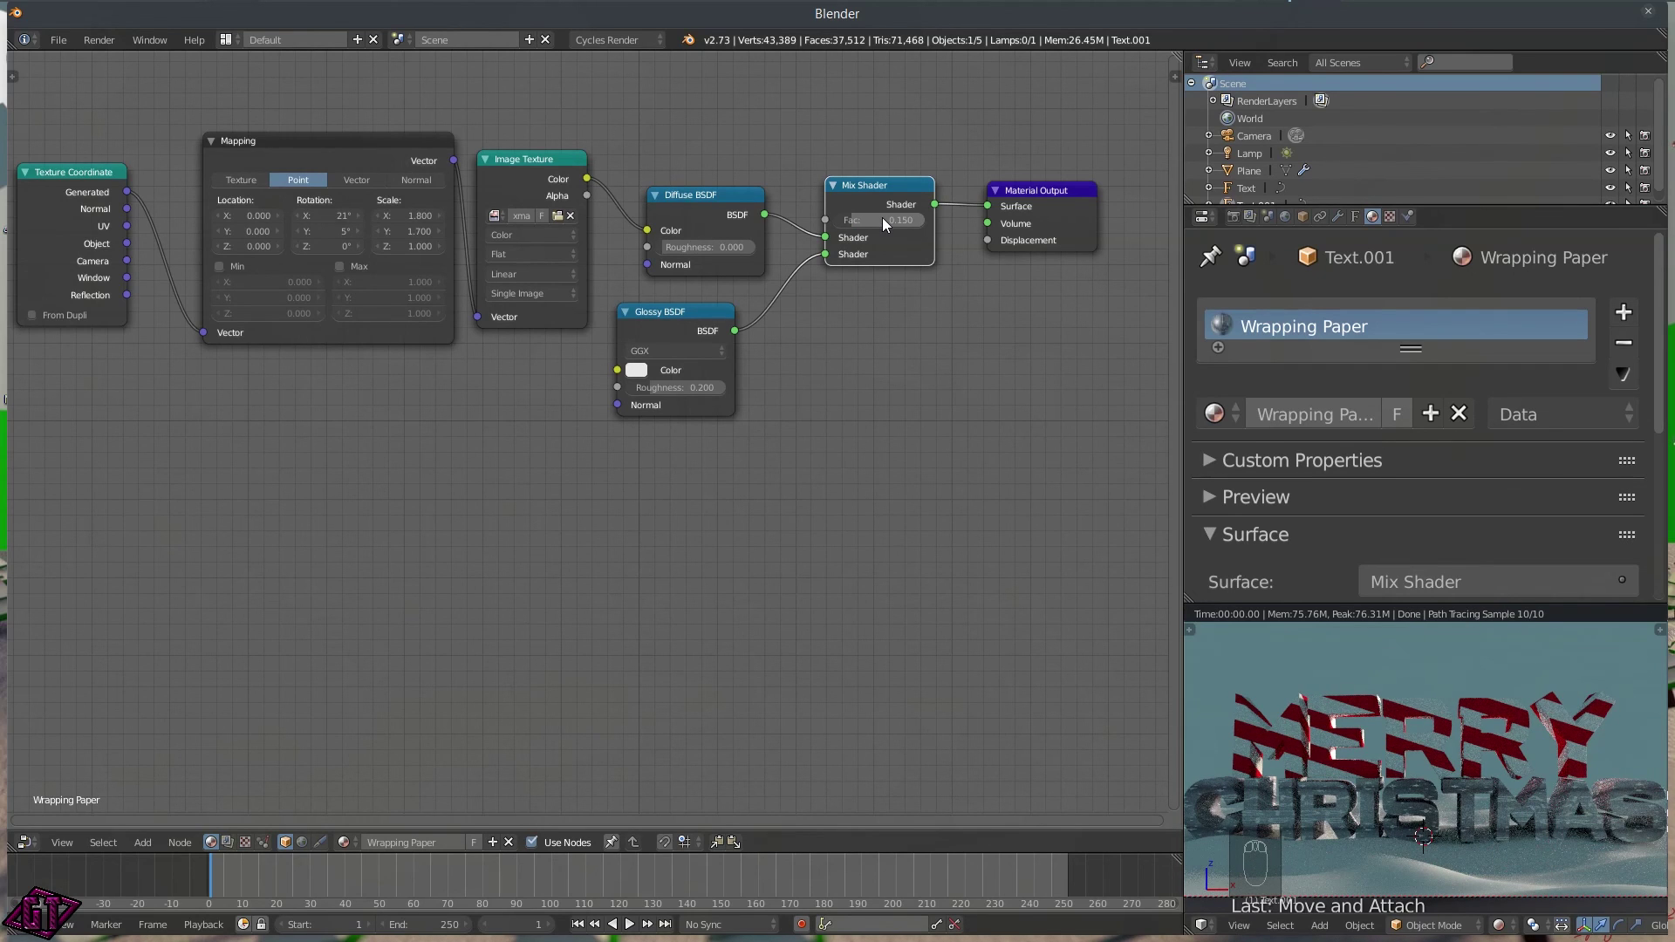
key(BackSpace)
text(.1)
key(Return)
middle_drag(622, 538, 726, 538)
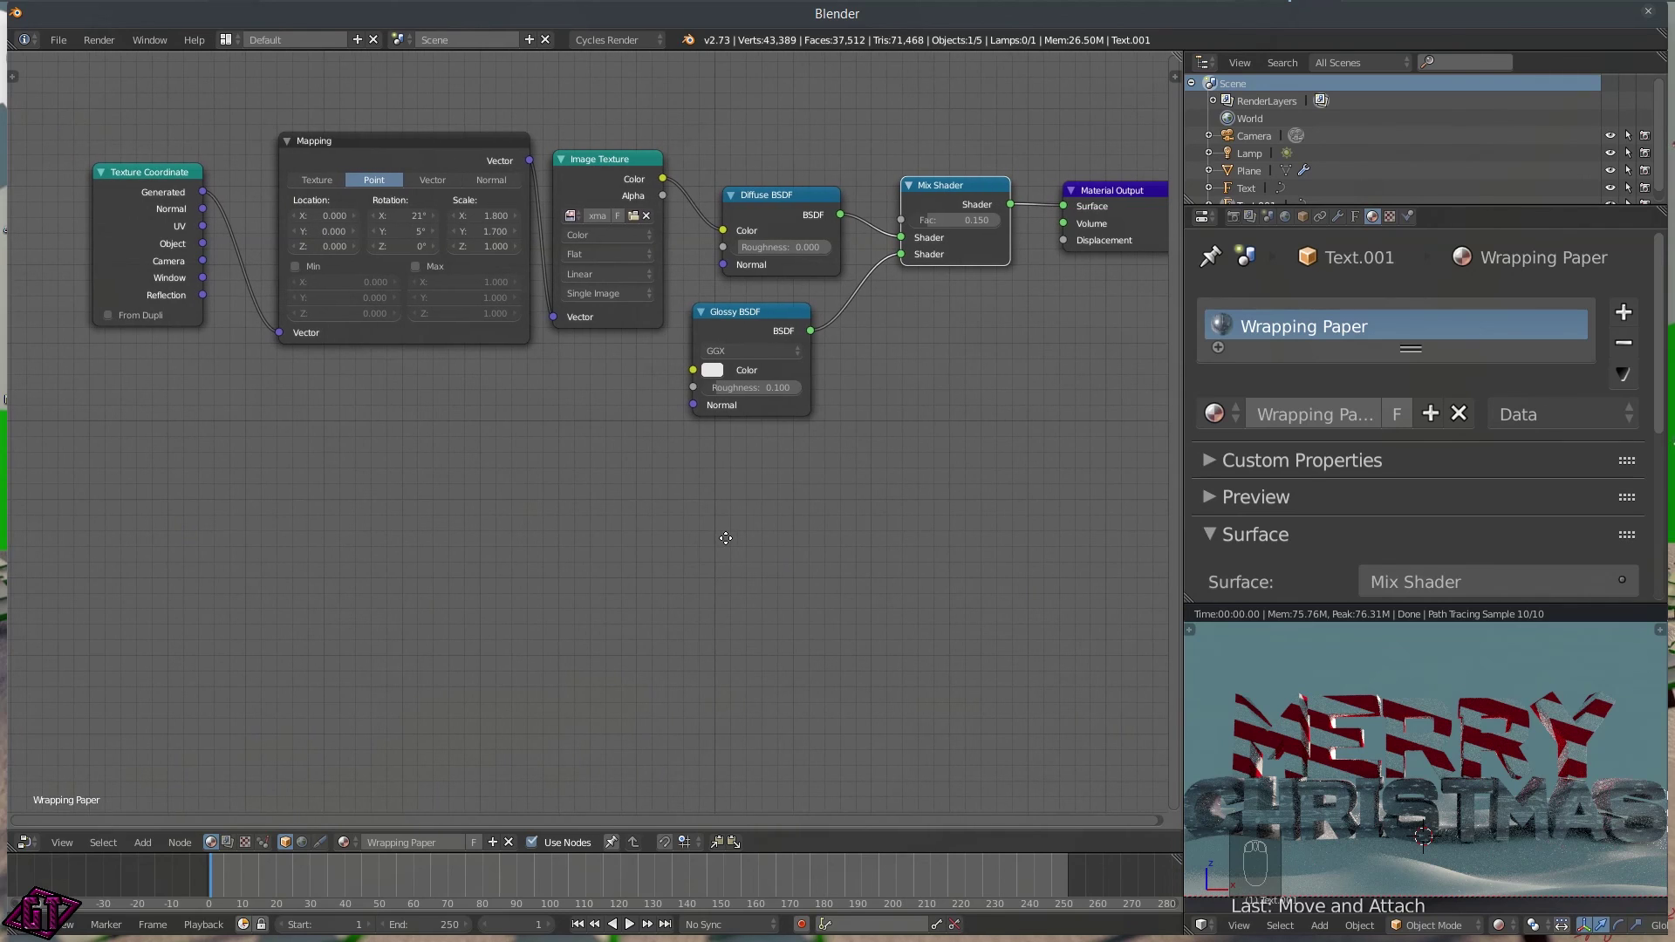
- Select the MERRY text and insert a Mix Shader after the Diffuse BSDF in its CandyCane material
right_click(1354, 702)
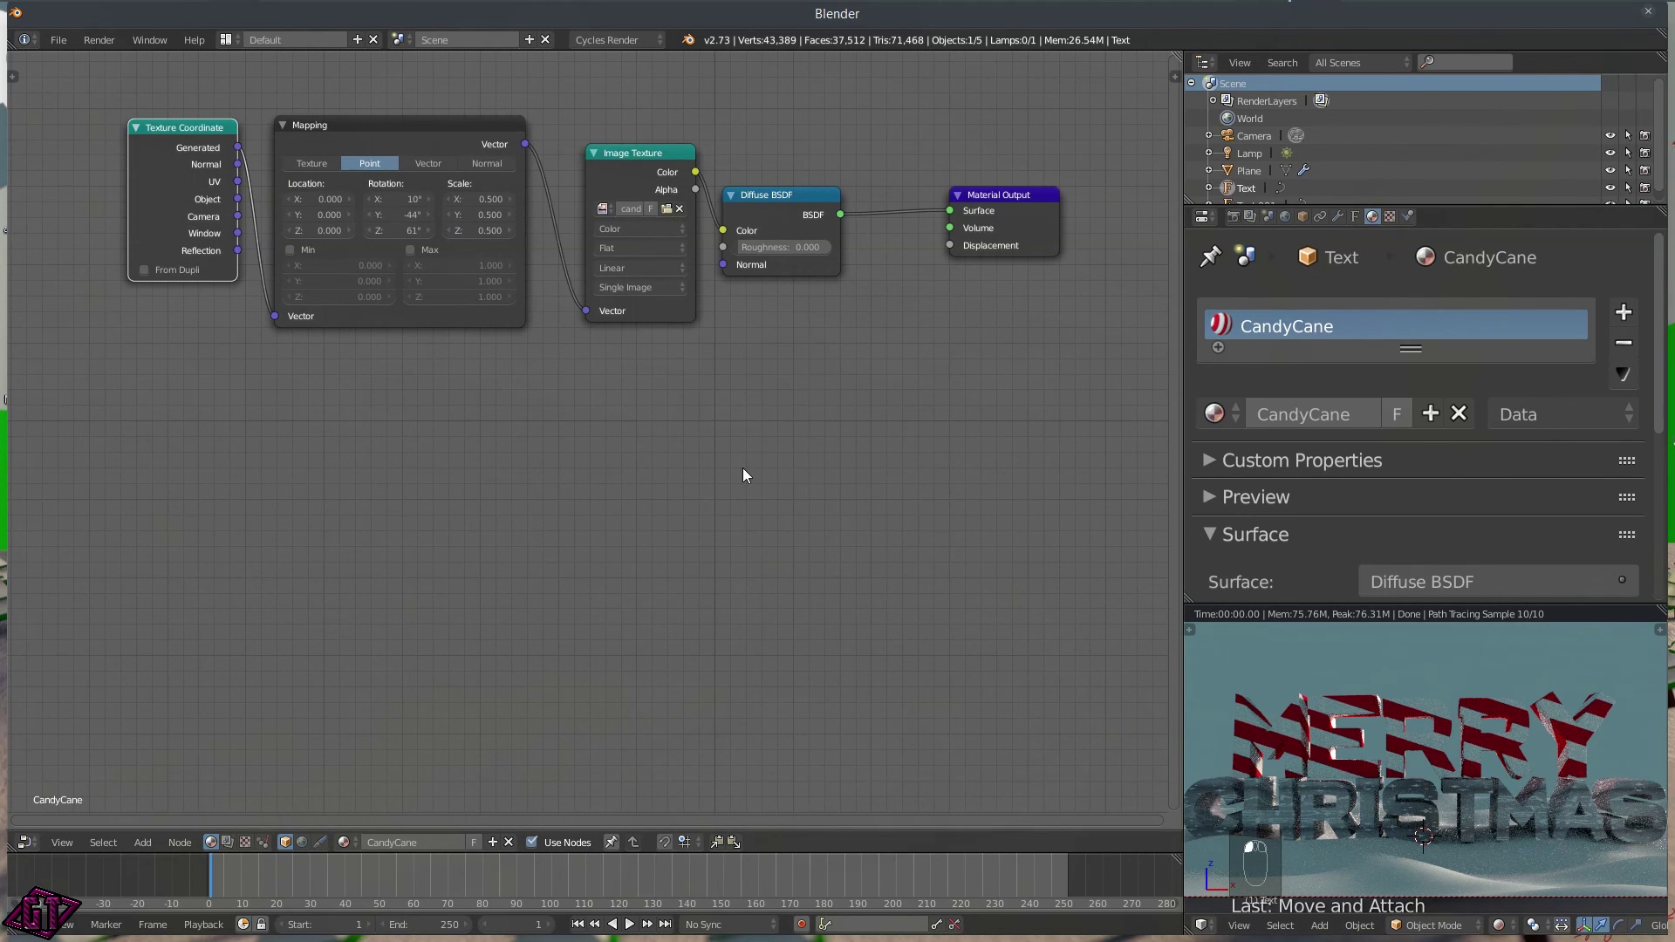
key(shift+a)
mouse_move(741, 467)
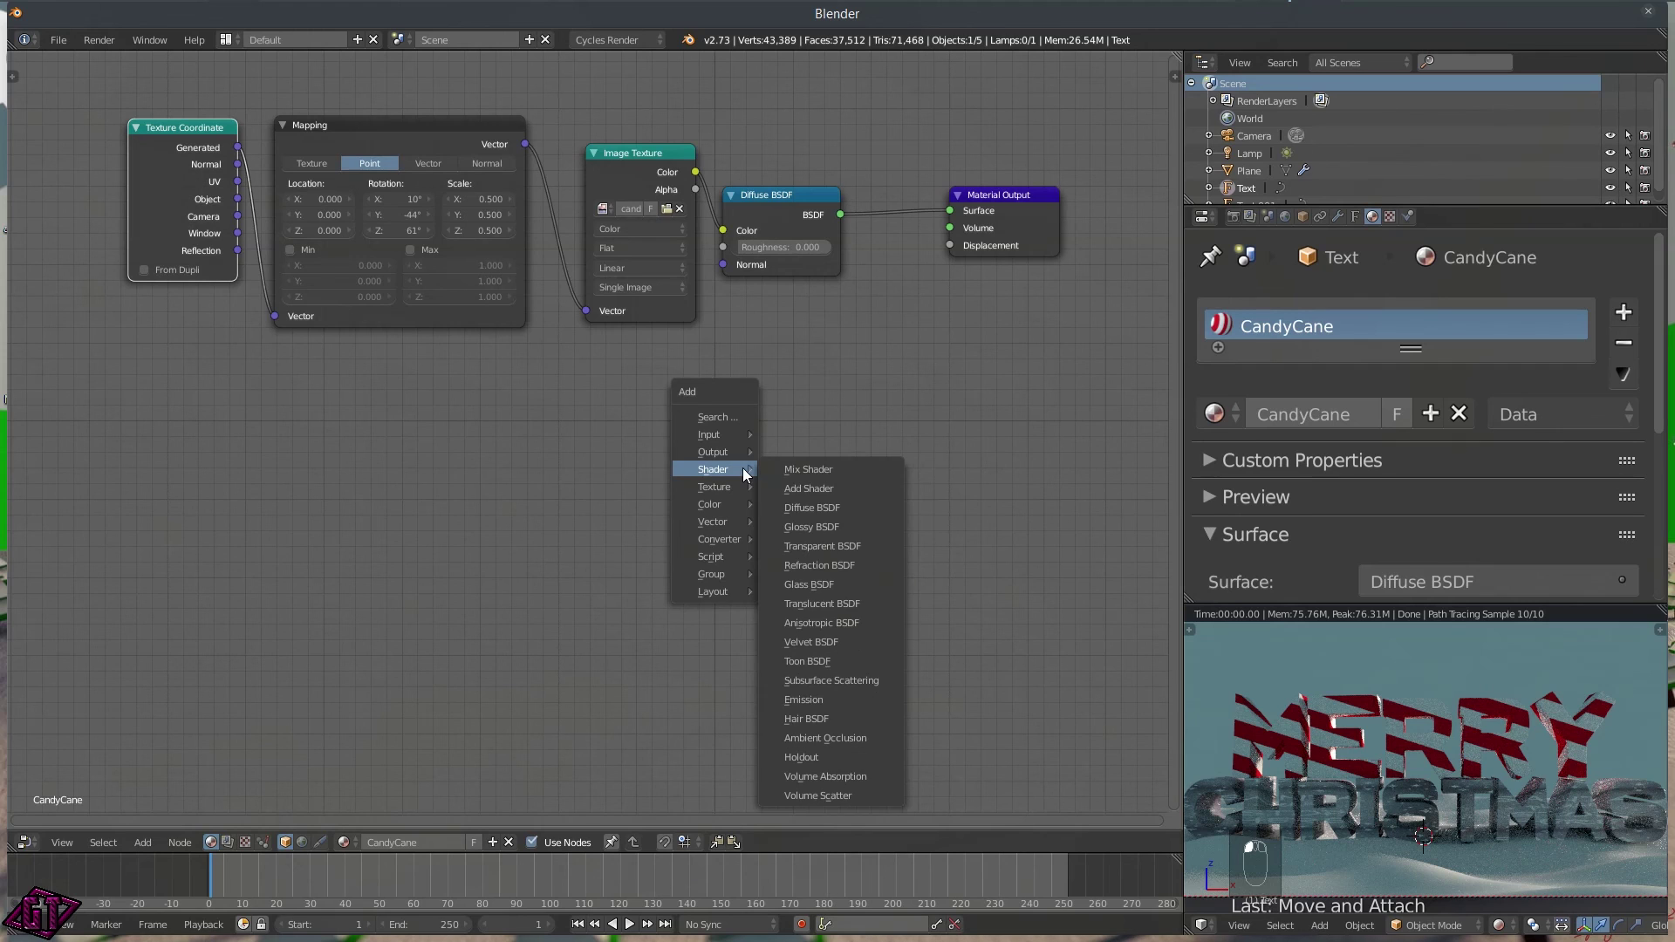
click(824, 468)
click(890, 131)
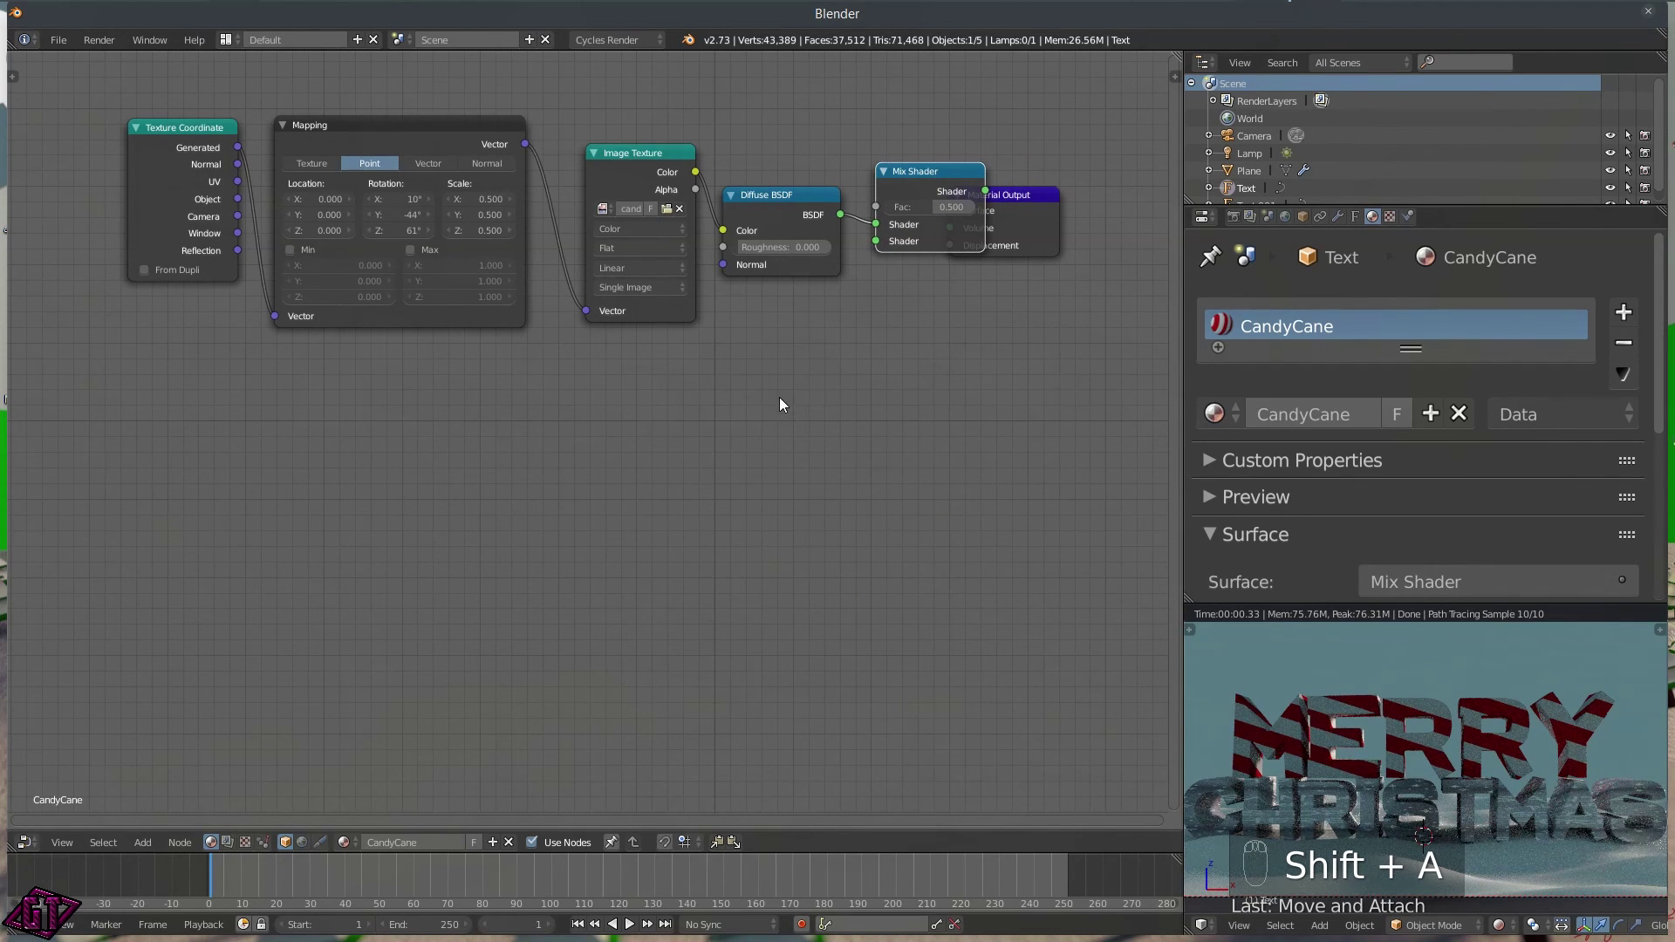
- Add a Glossy BSDF connected to the Mix Shader's second shader input, and move the Material Output clear of the Mix Shader
key(shift+a)
mouse_move(782, 403)
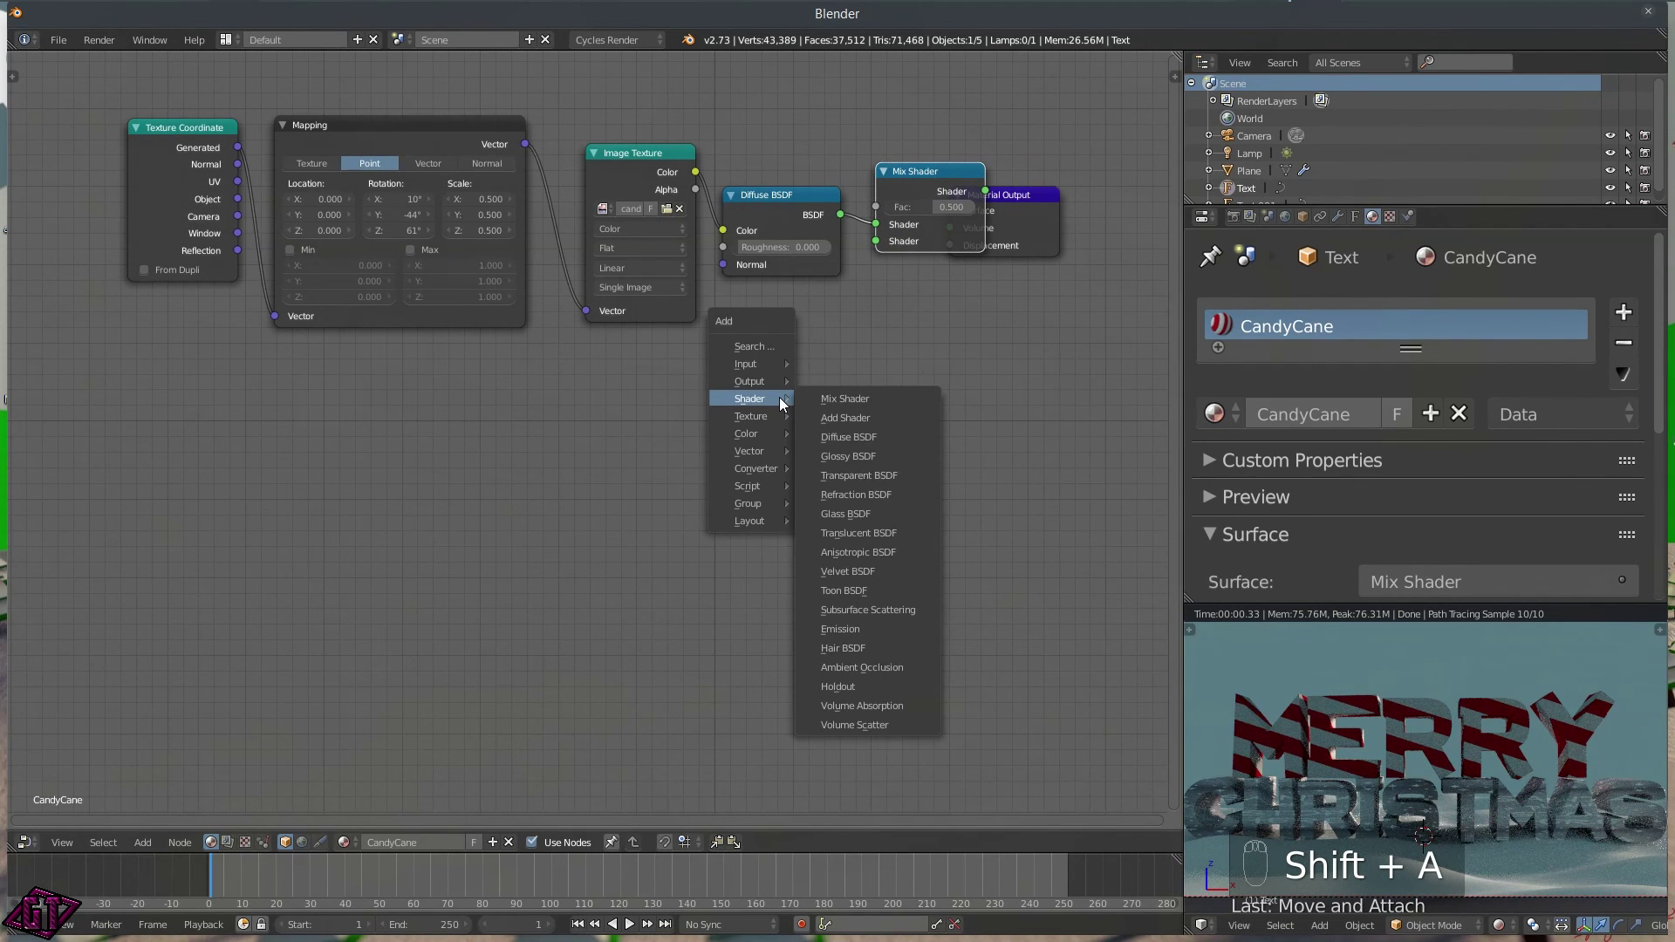
click(860, 458)
click(824, 334)
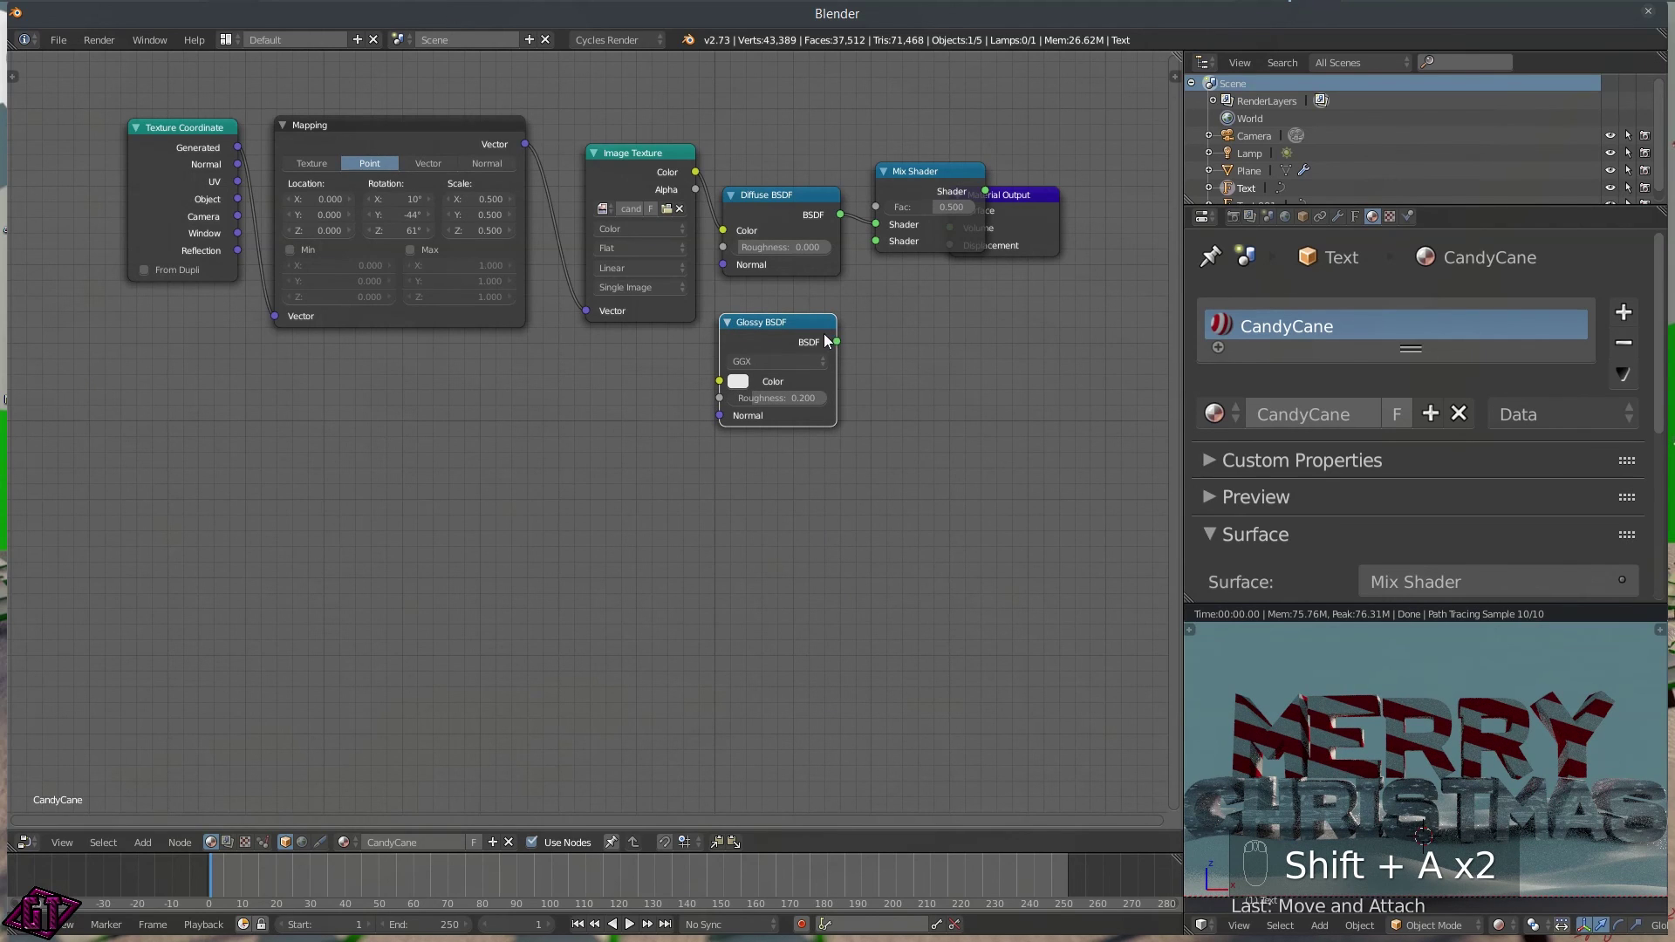
drag(837, 342, 875, 241)
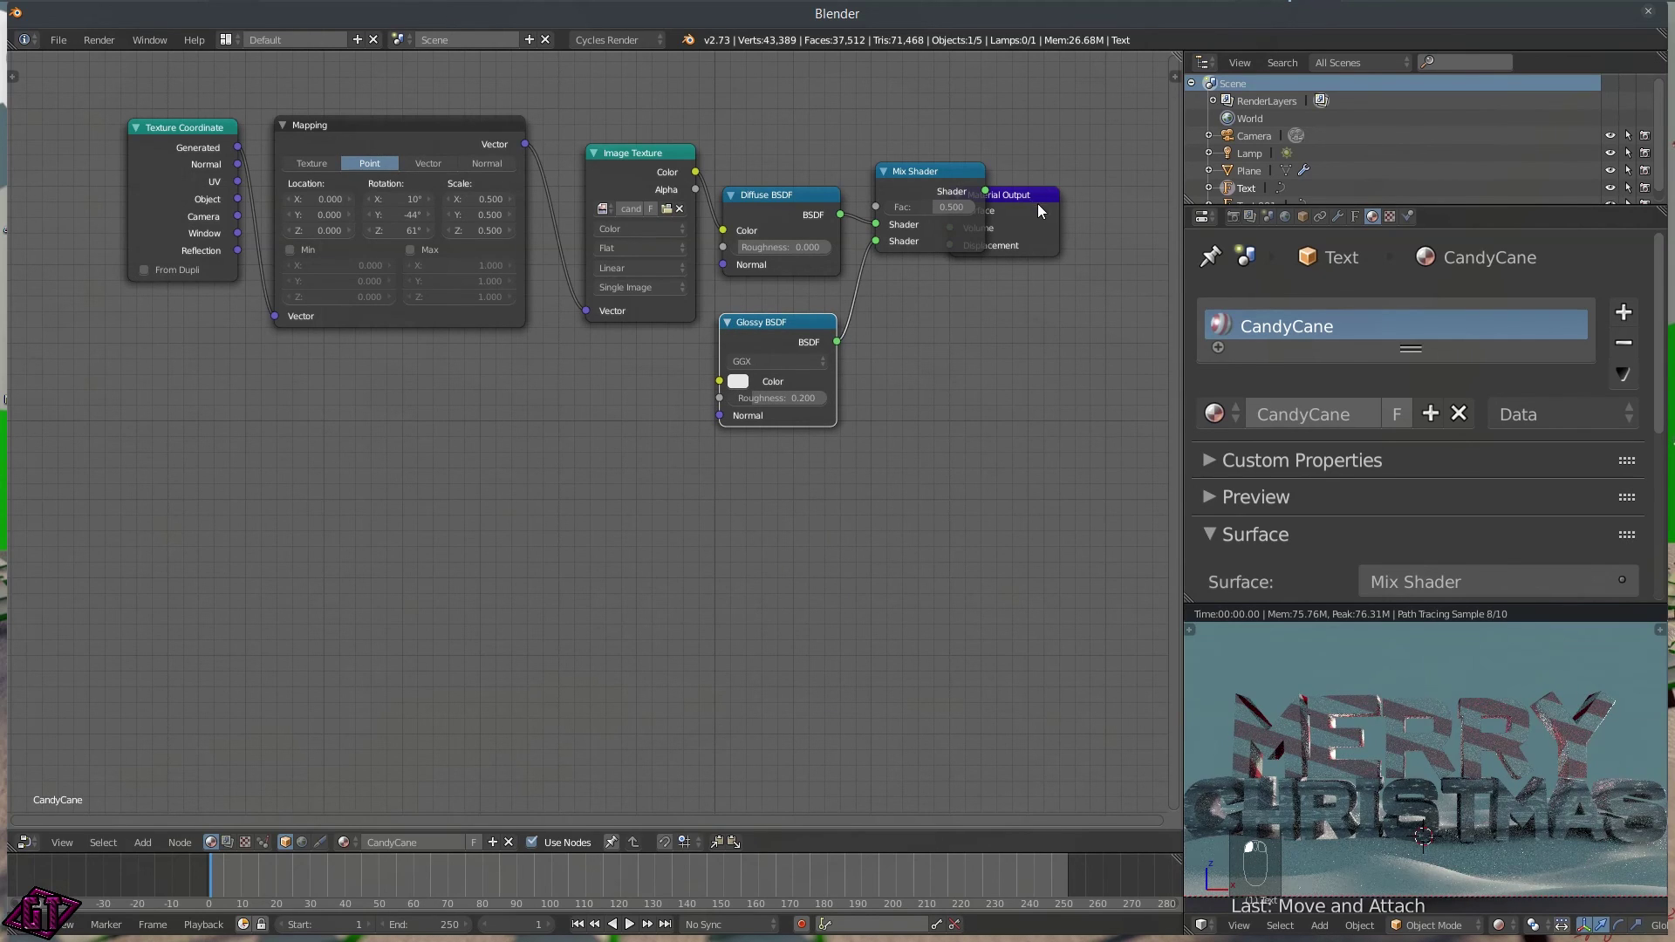
drag(1029, 201, 1123, 199)
- Set the CandyCane Mix Shader's Fac to 0.15
click(924, 208)
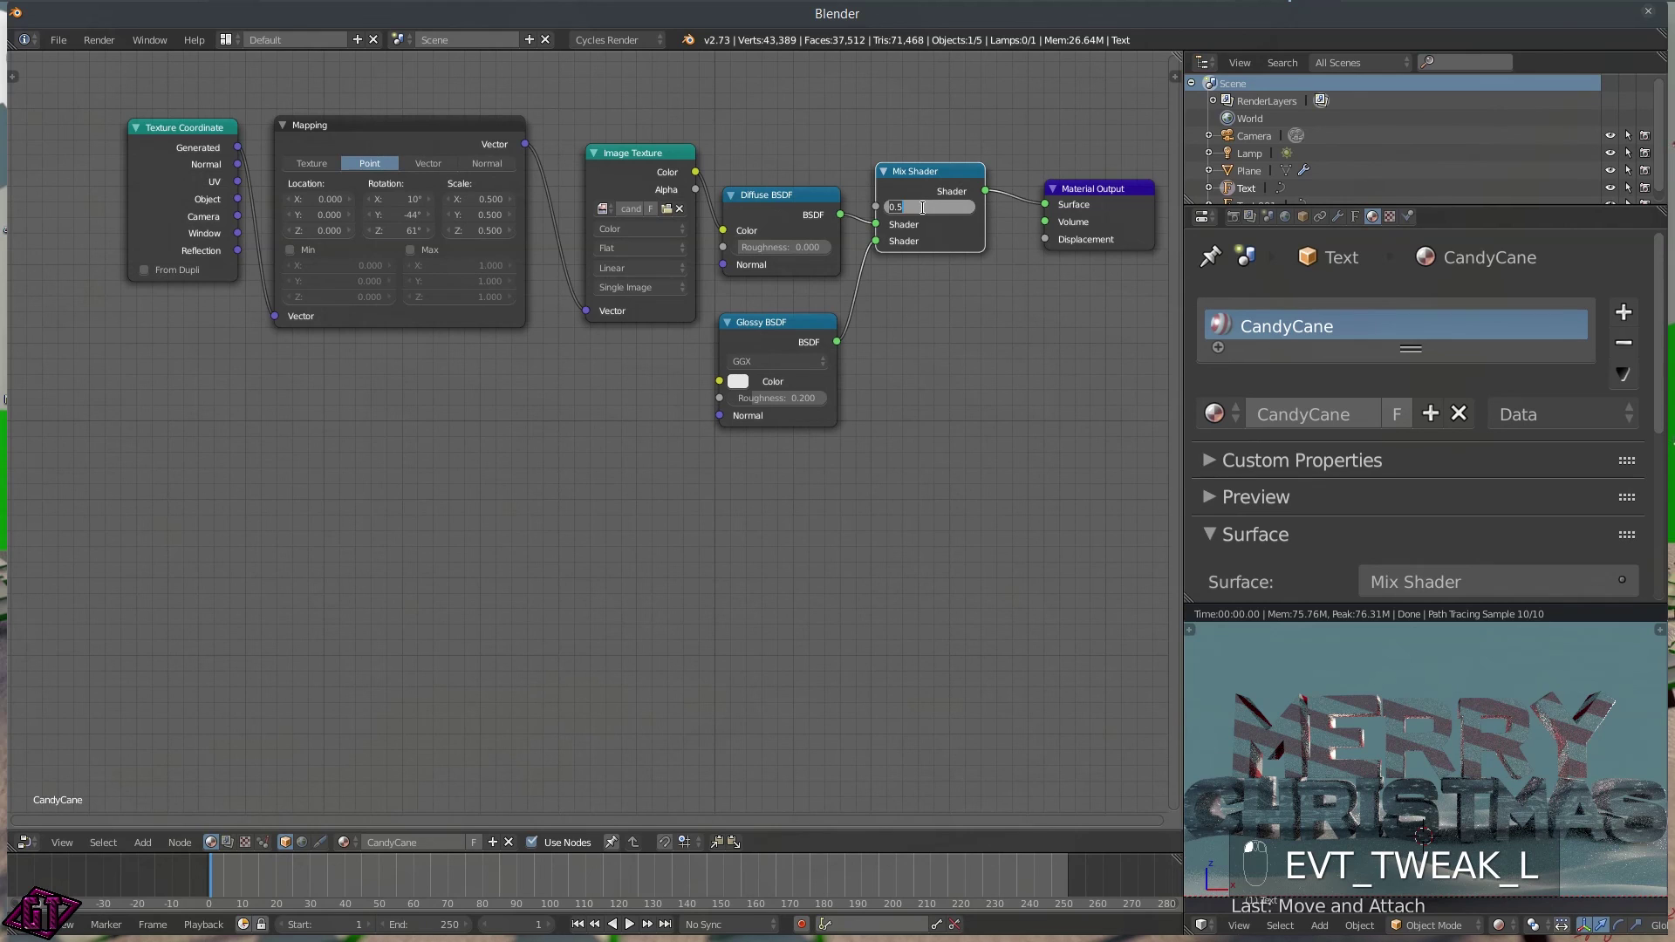
key(BackSpace)
key(Return)
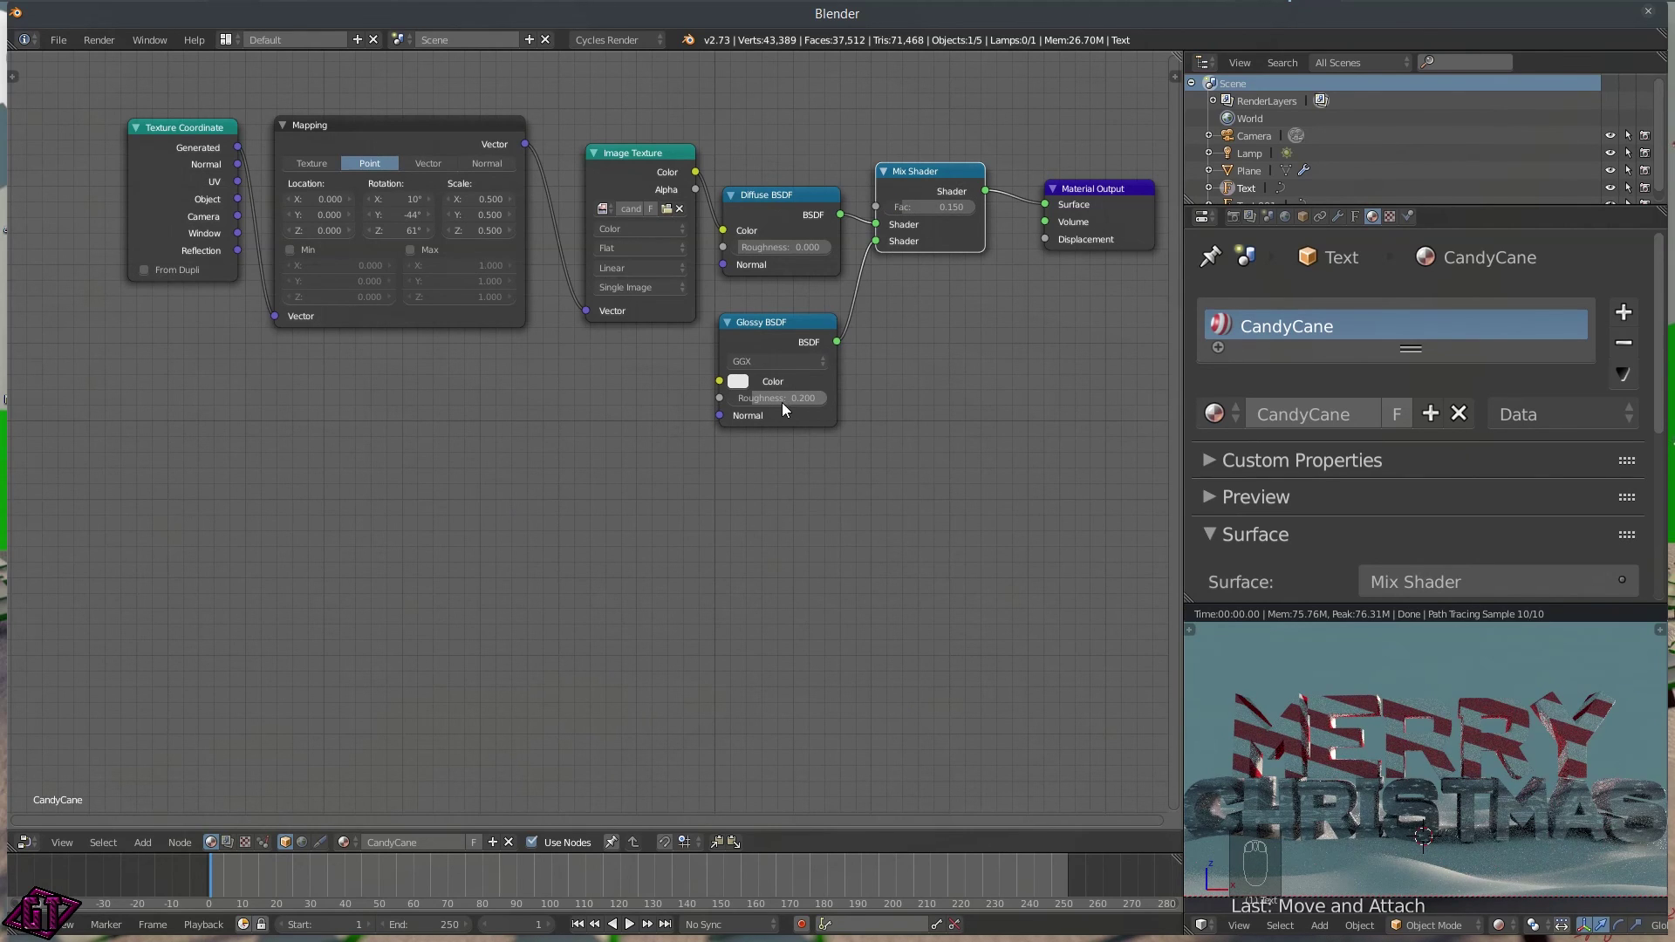
- Set the CandyCane Glossy BSDF's roughness to 0.1 and align the node beneath the Diffuse BSDF
click(769, 397)
text(.1)
key(Return)
drag(781, 321, 790, 313)
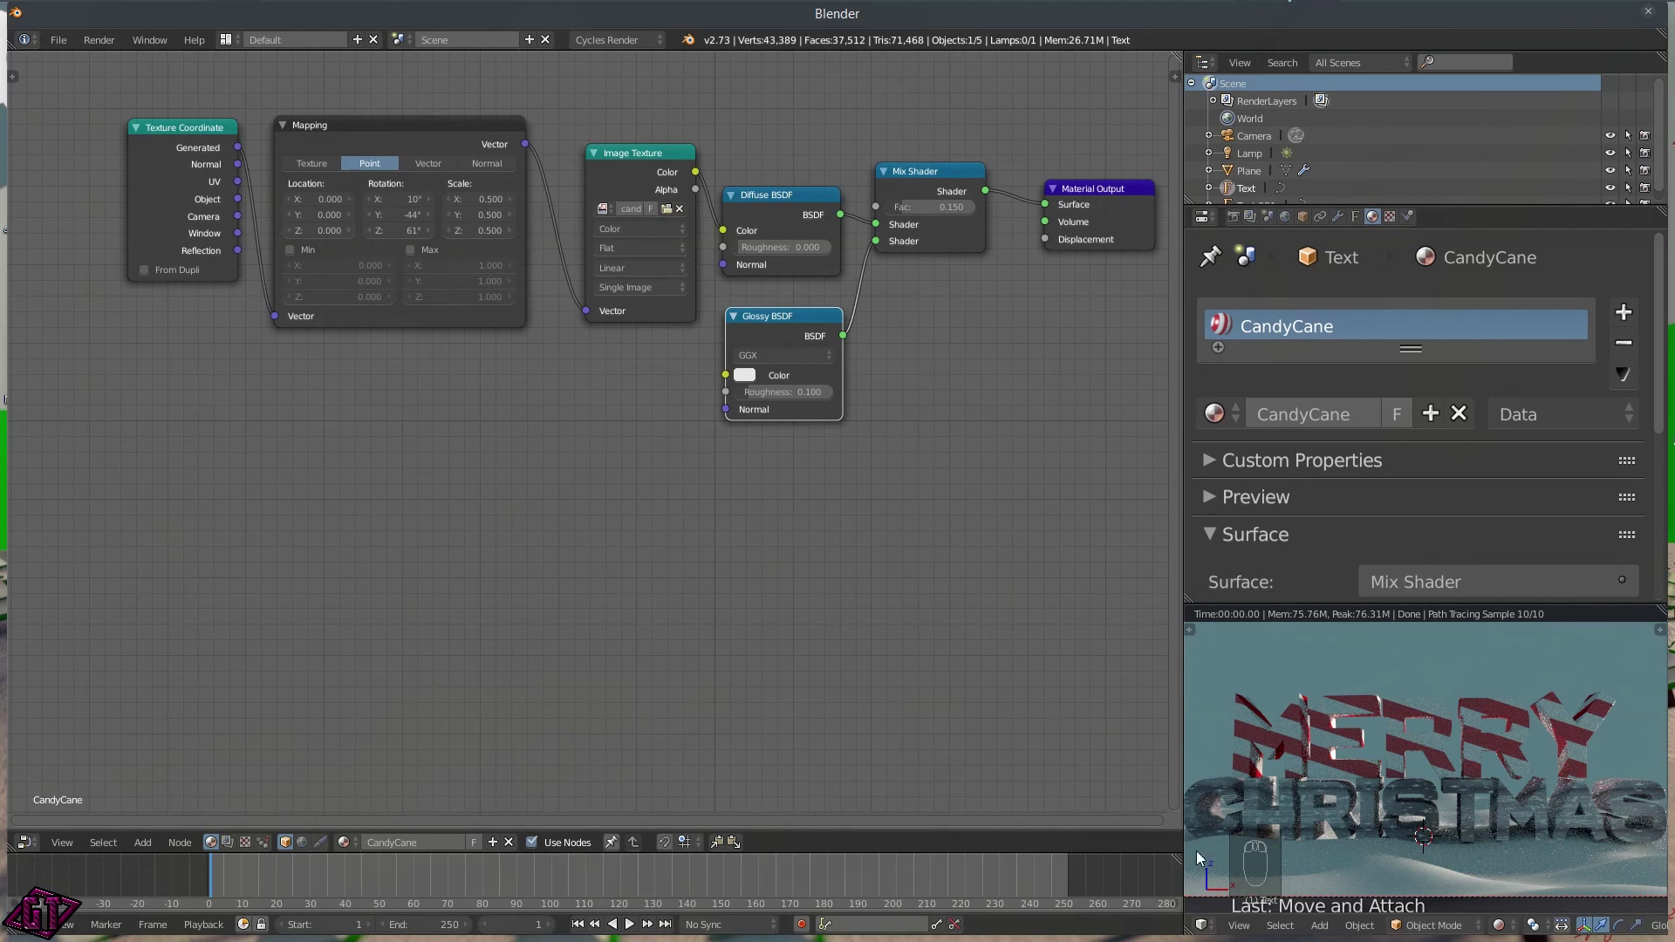
- Change the node editor area to a 3D View and switch the small camera preview to solid shading
click(24, 842)
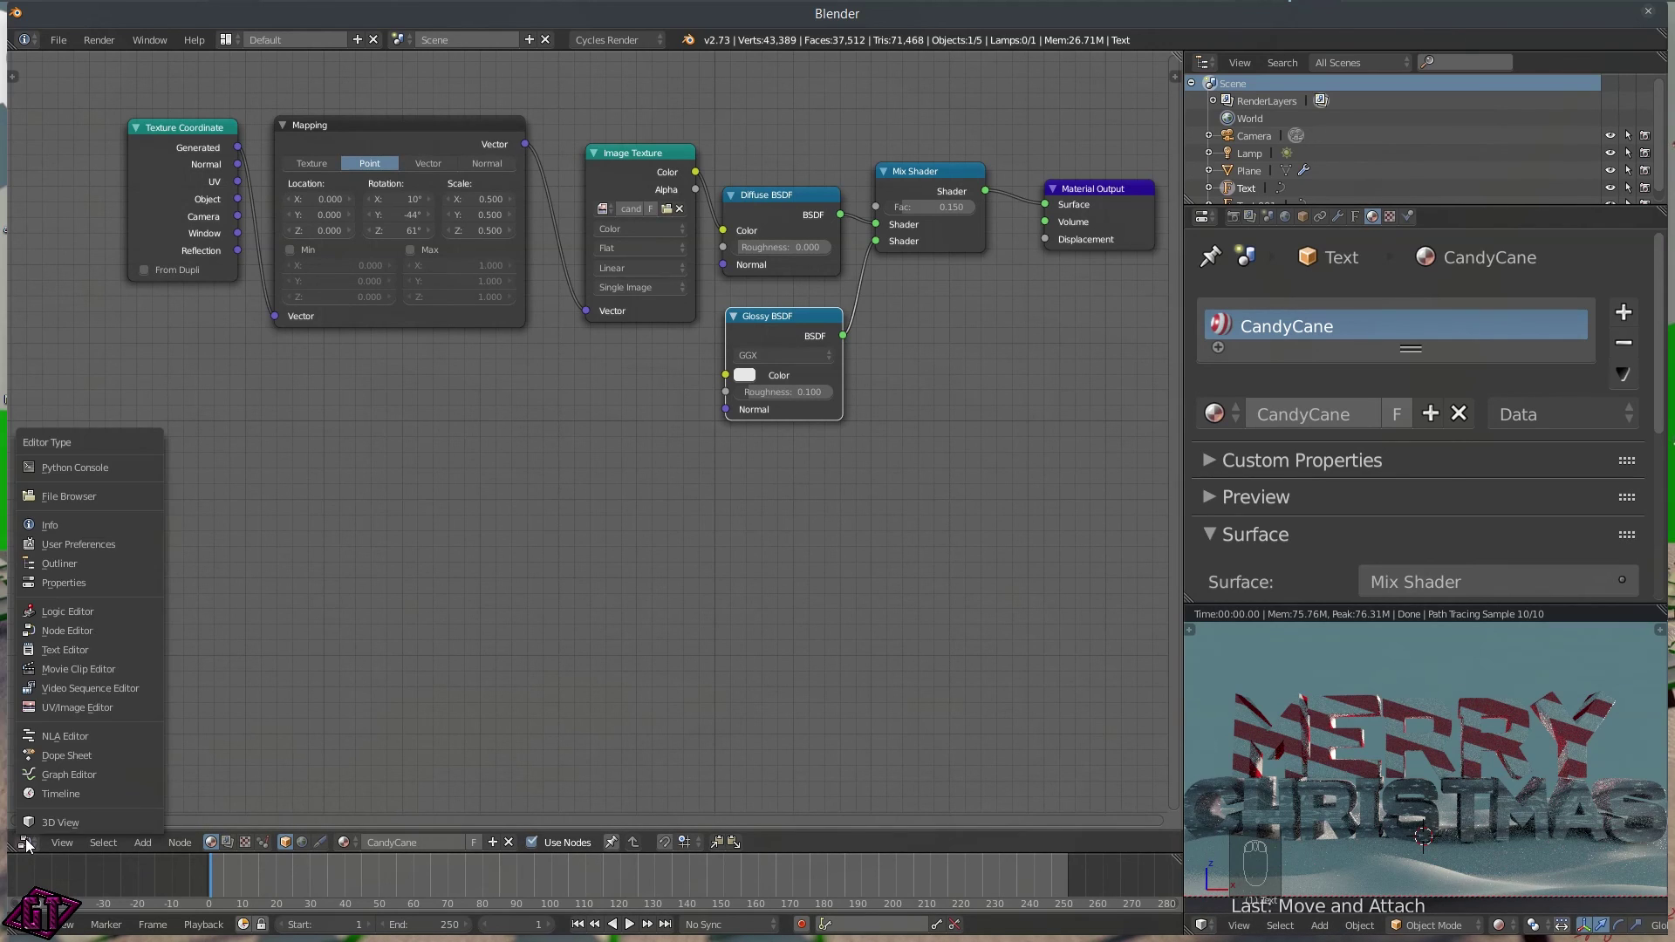
click(53, 822)
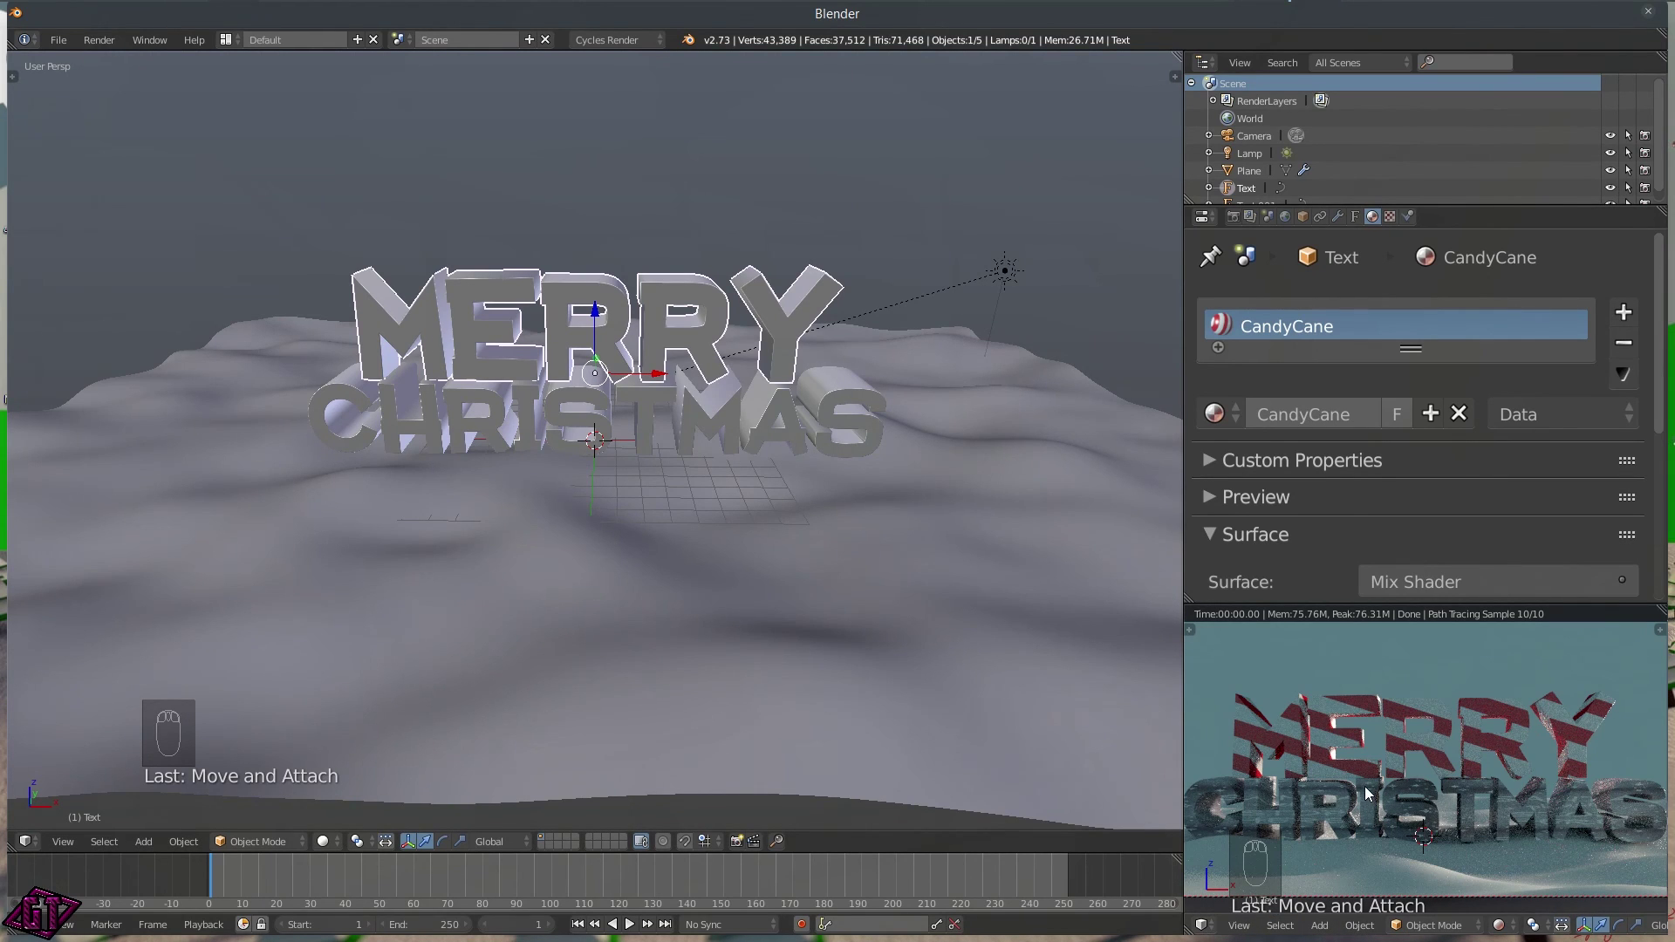
key(z)
click(1366, 858)
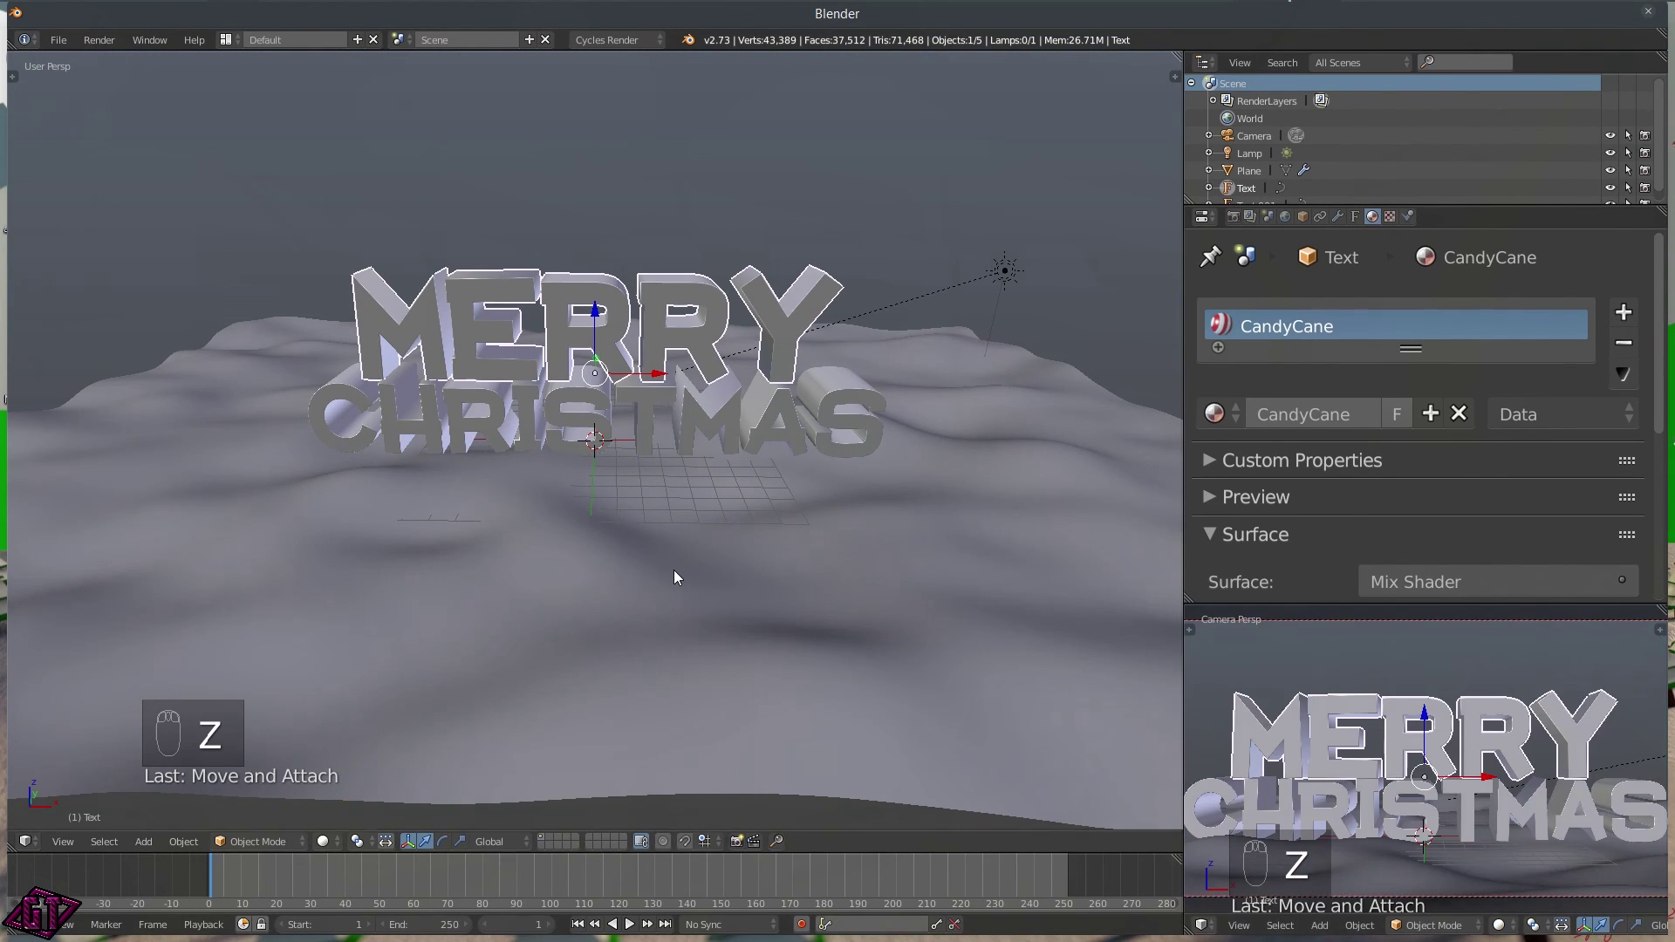
- Show the camera view in the large 3D viewport and switch it to rendered shading
scroll(750, 467, down, 5)
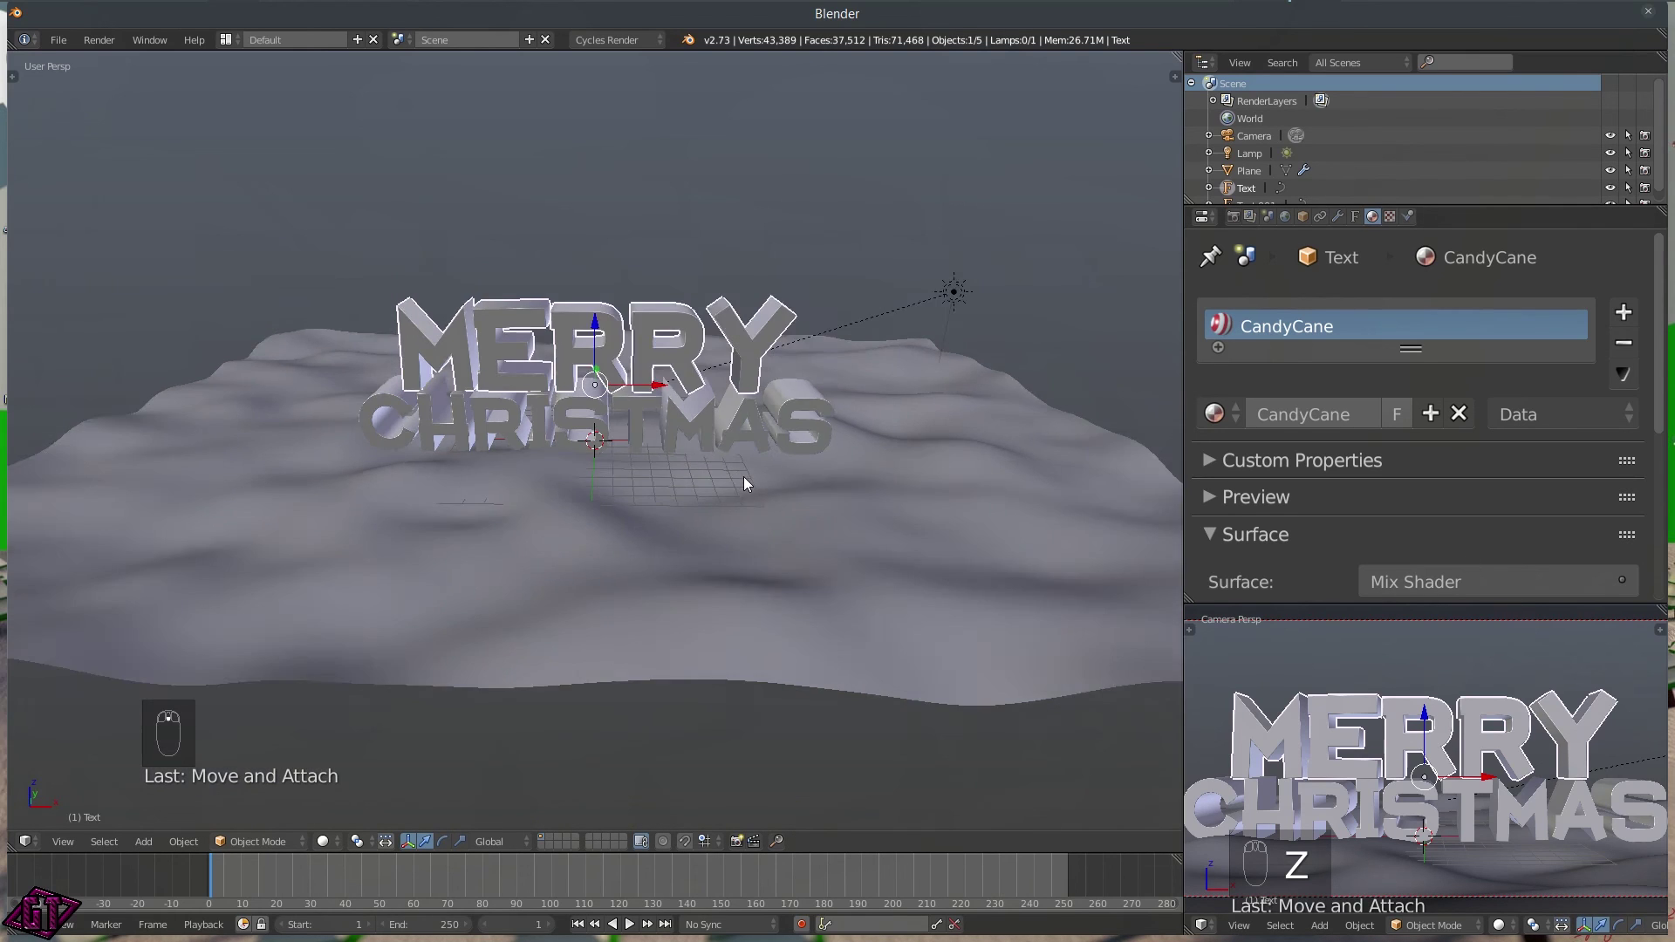
key(q)
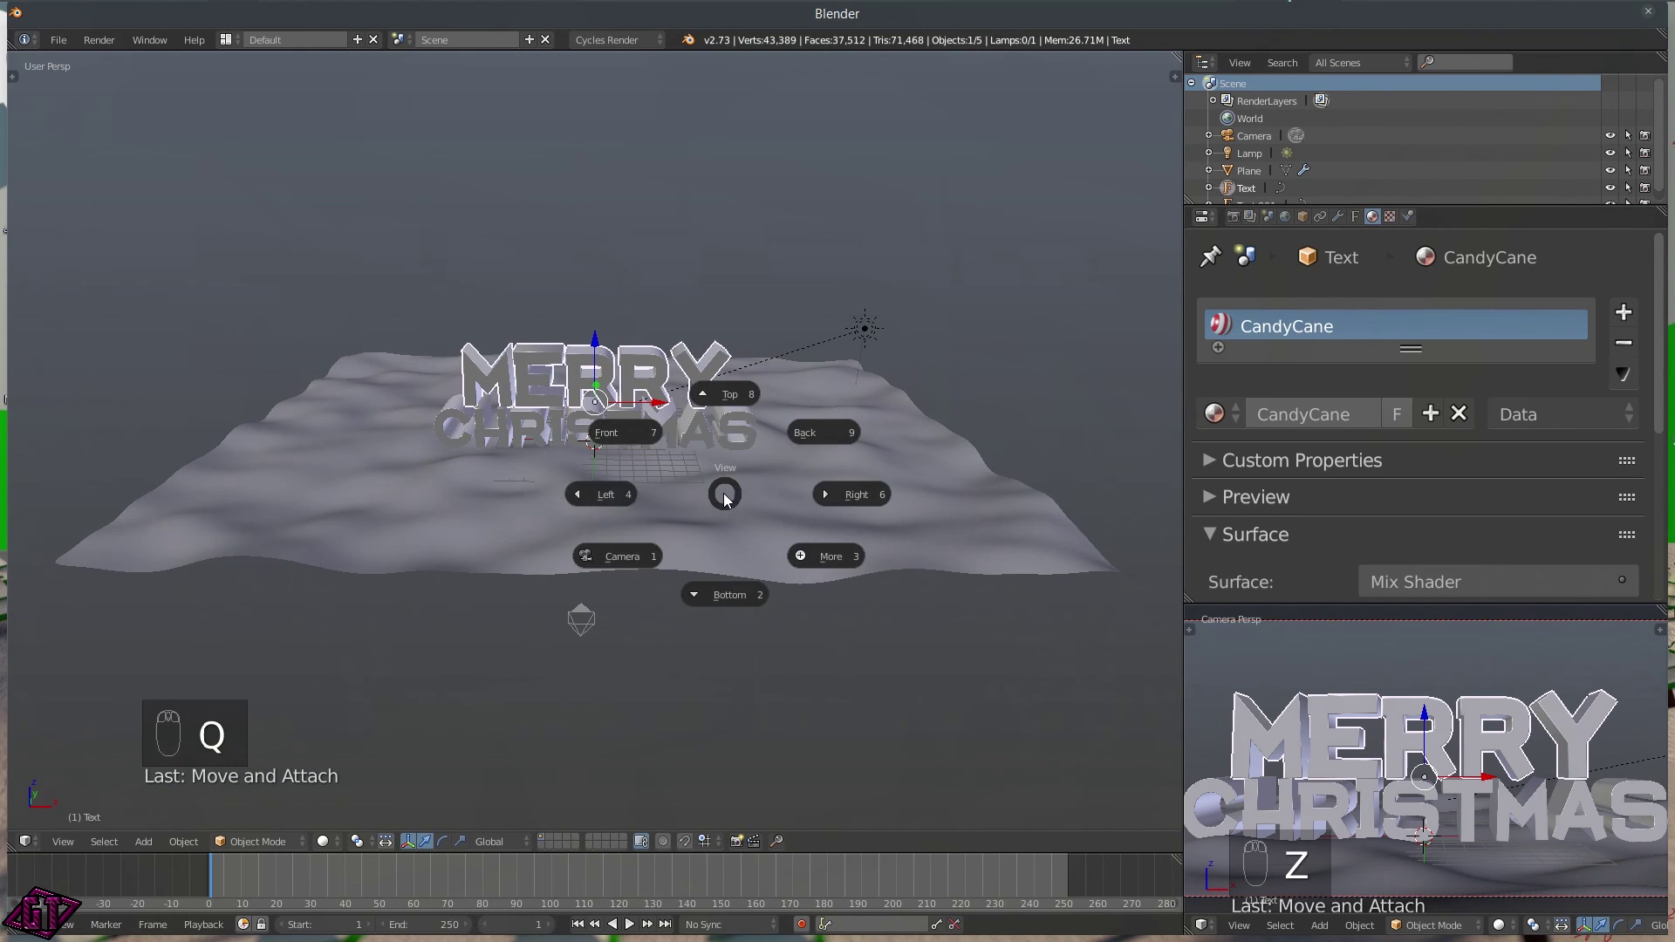
click(608, 548)
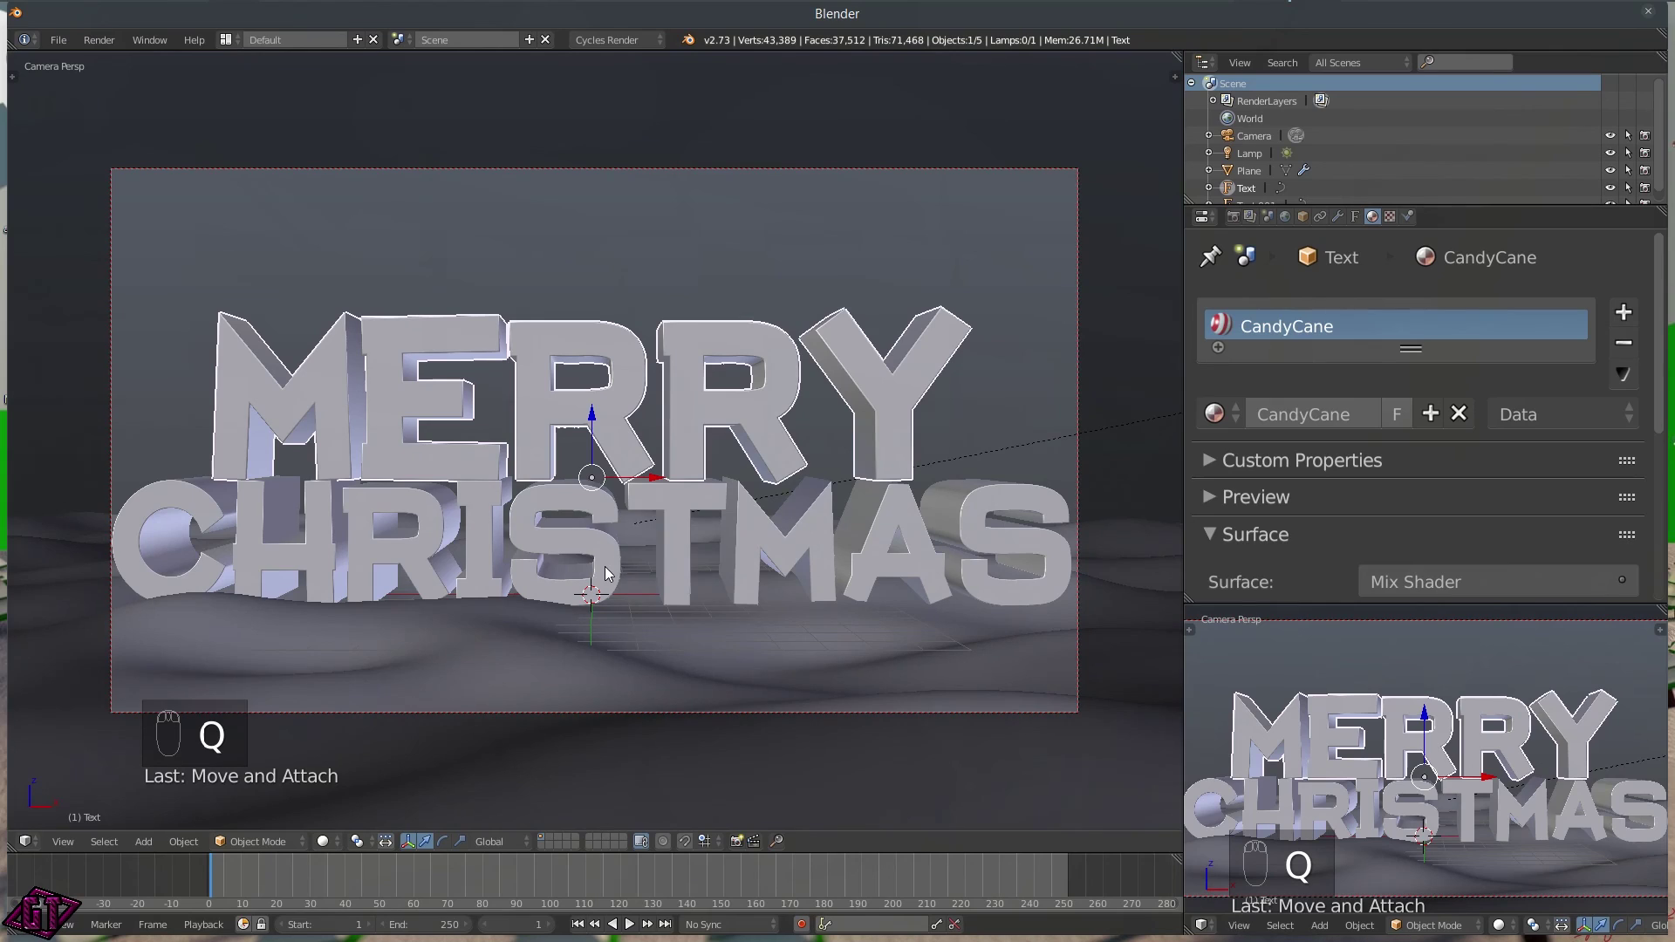
key(z)
click(720, 506)
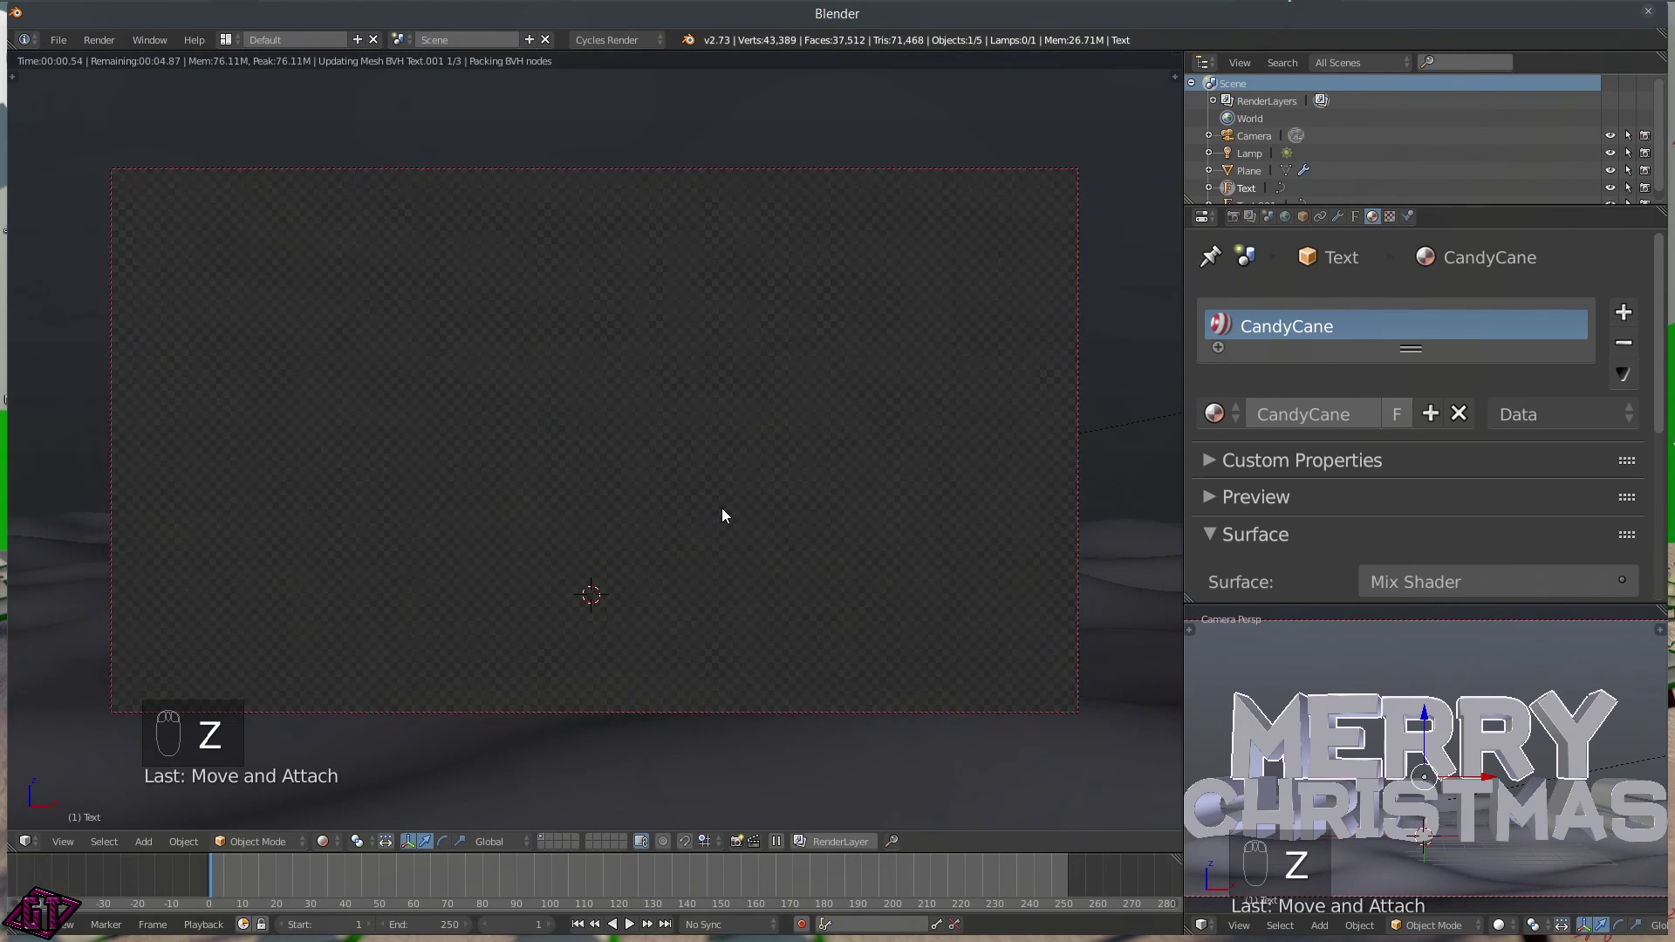